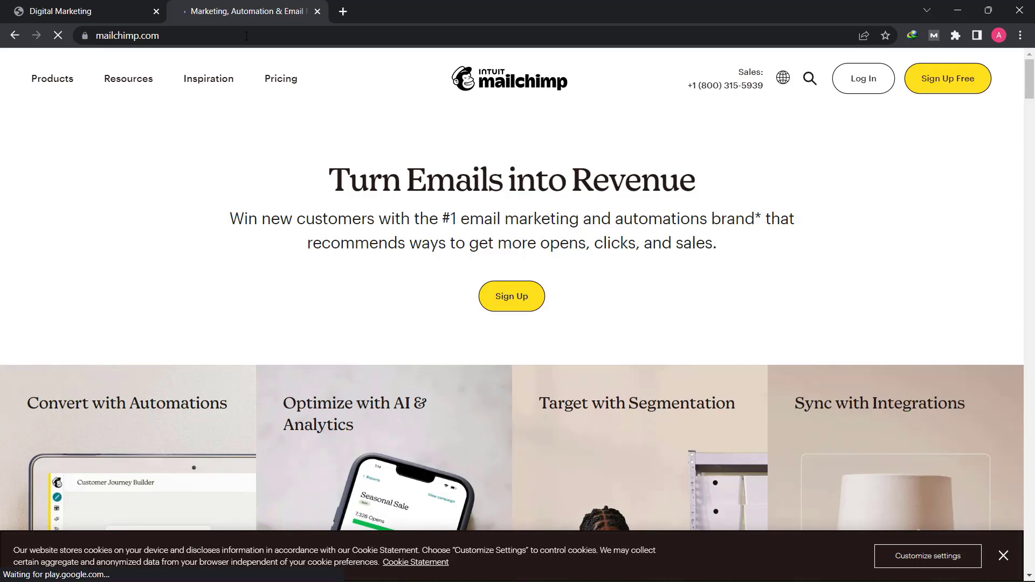
- Open the free sign-up form and enter the account's e-mail address and username
left_click(951, 79)
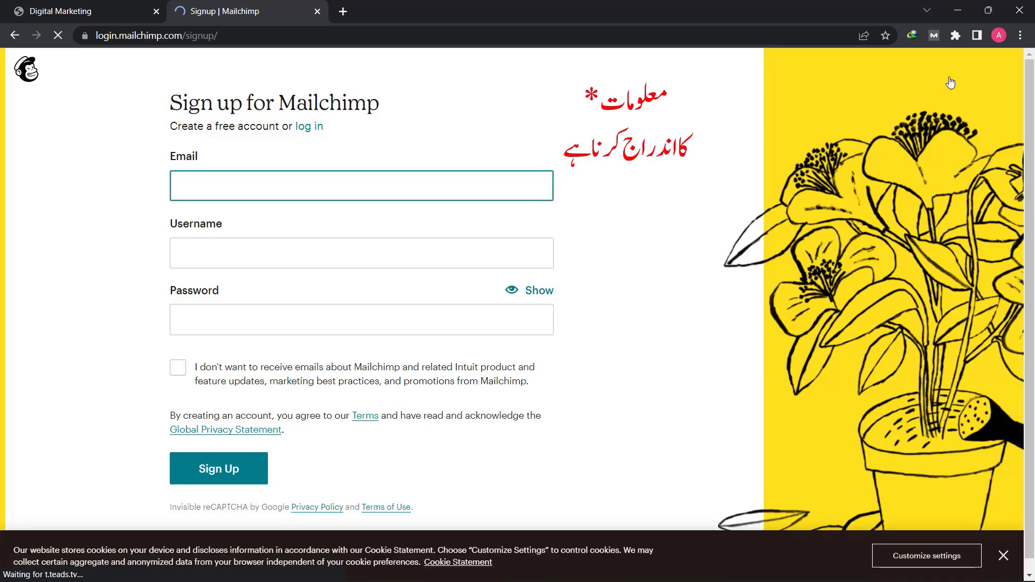
key("Tab")
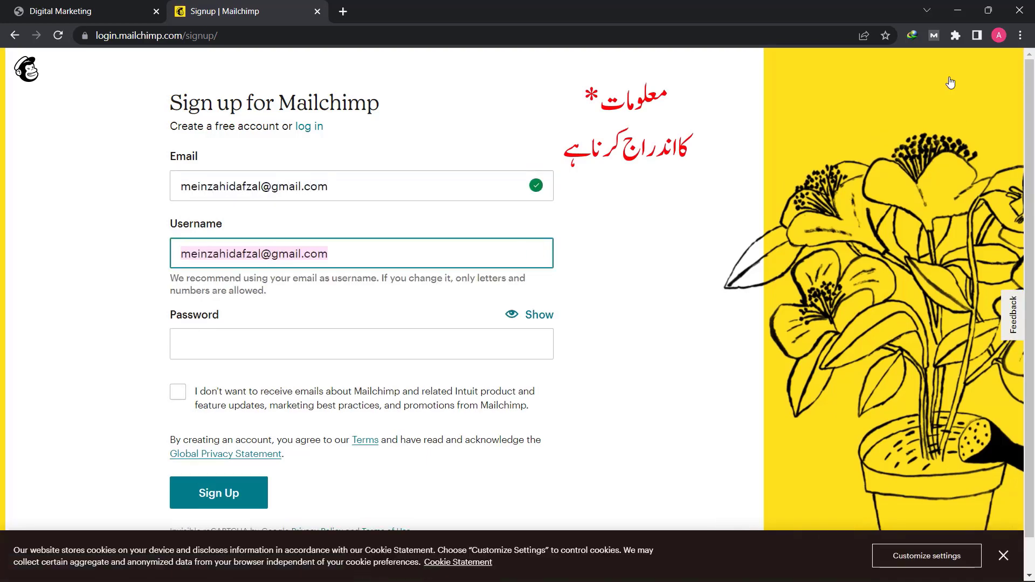
type("meinzahidafzal")
key("Tab")
- Enter the account password, opt out of Mailchimp promotional emails, and submit the sign-up form
type("•••••••••••")
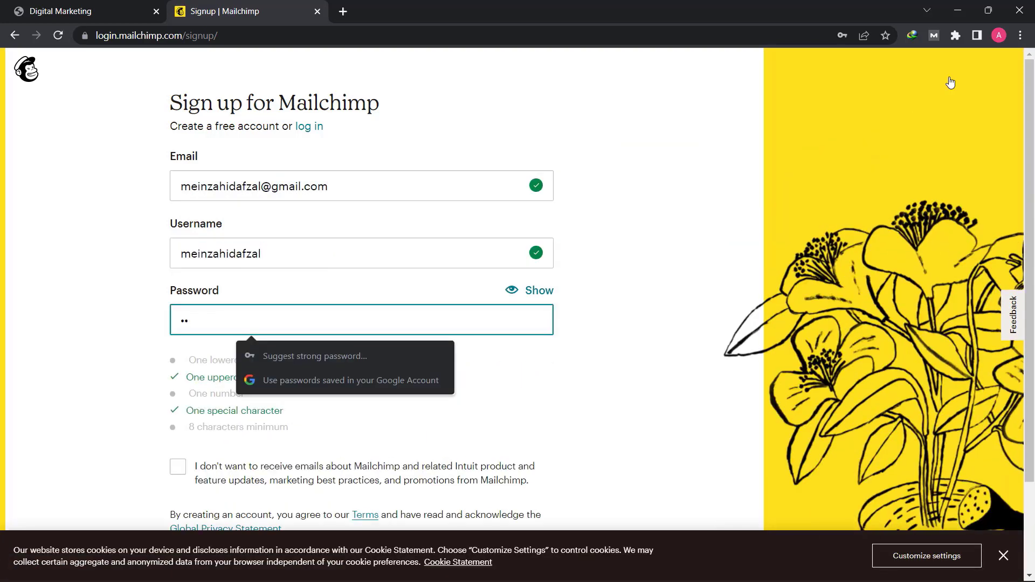
left_click(151, 326)
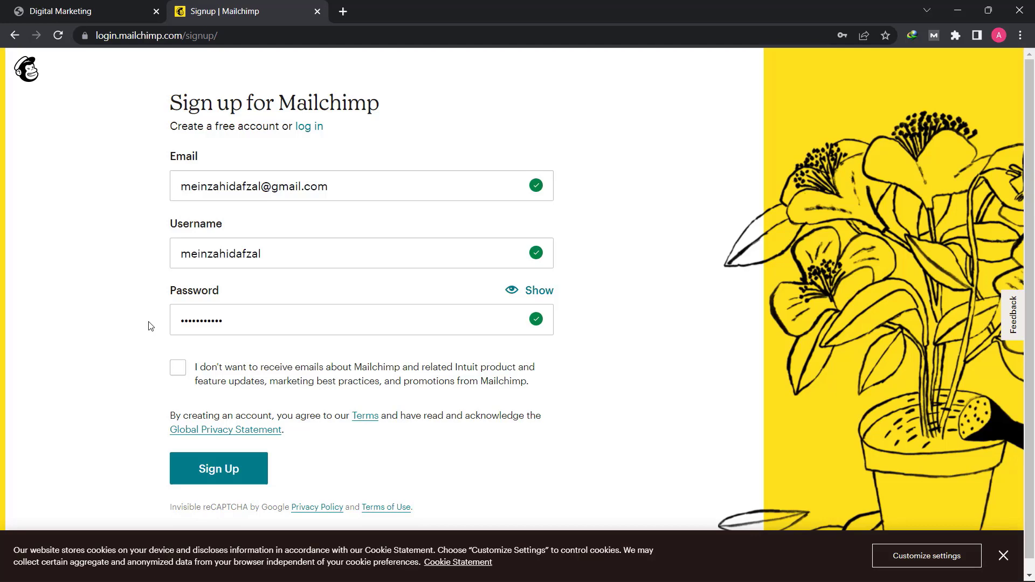
left_click(178, 373)
left_click(220, 474)
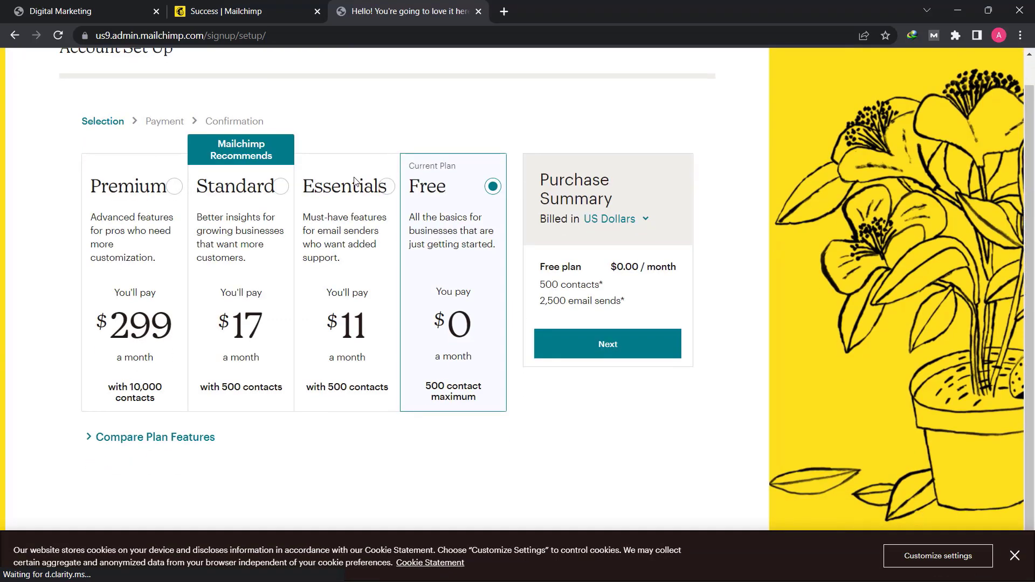
- Compare the features of the available plans and continue with the Free plan
scroll(356, 172, "up", 1)
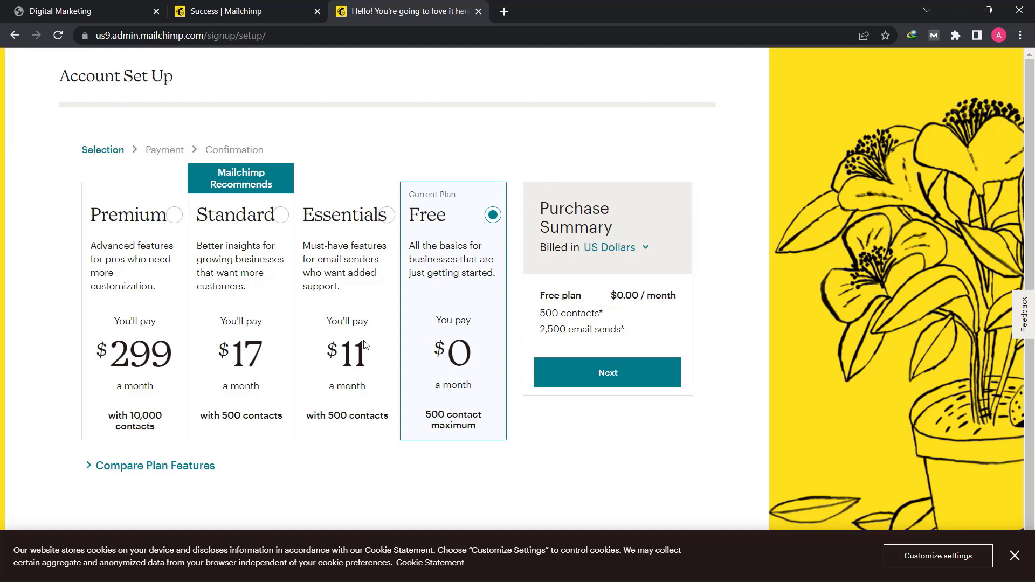
scroll(372, 386, "down", 1)
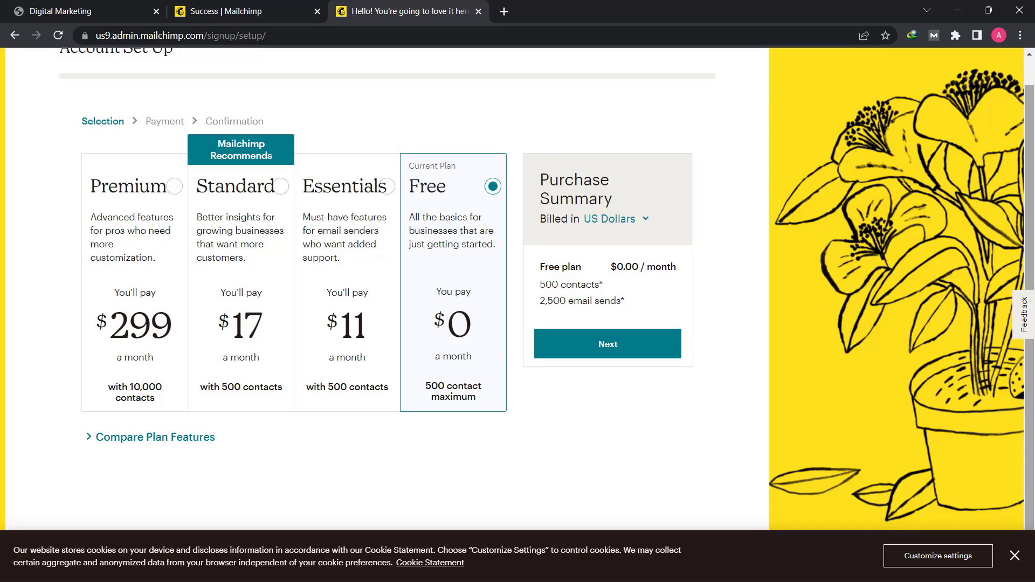
scroll(48, 418, "up", 1)
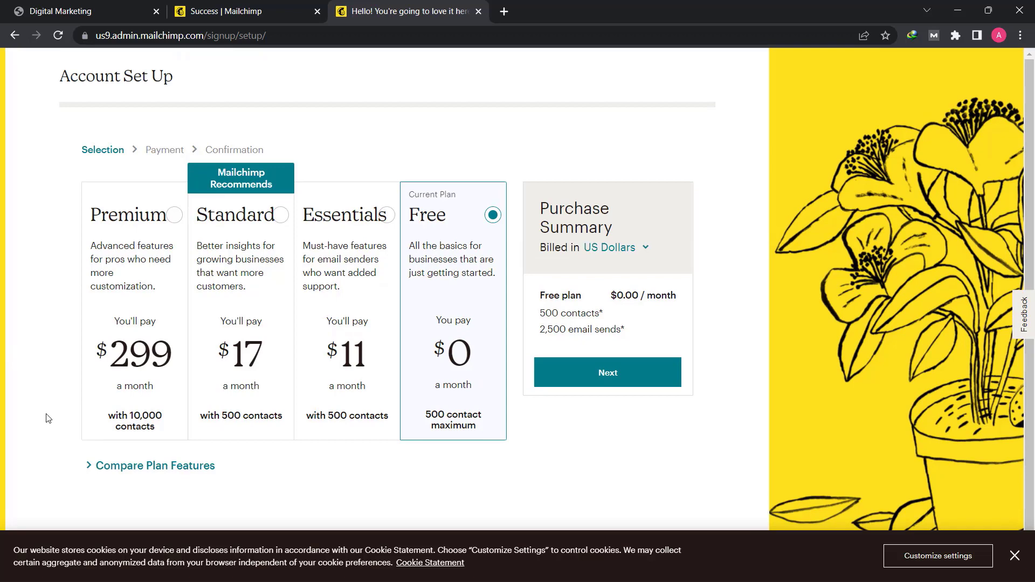
scroll(47, 418, "down", 1)
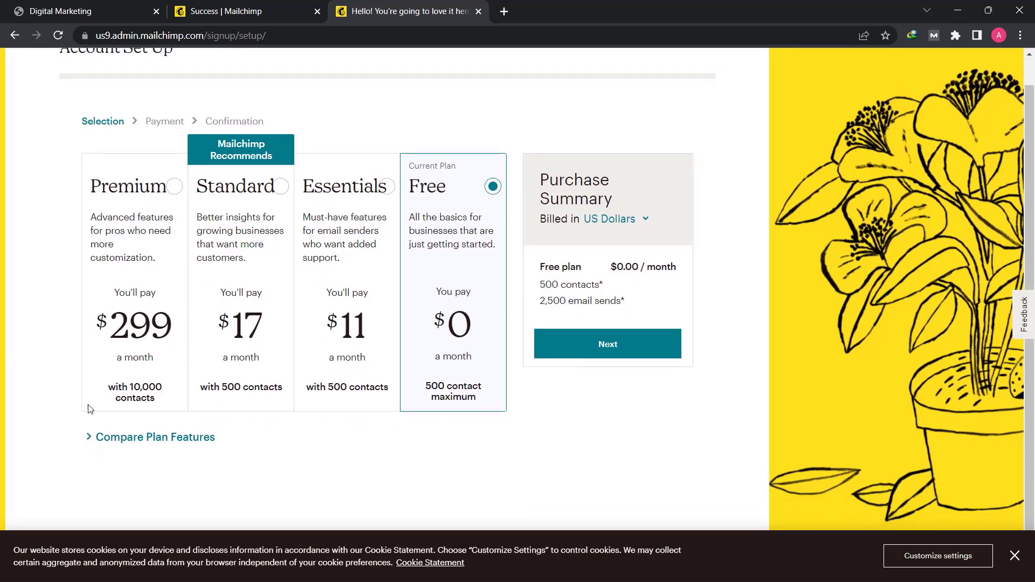
left_click(159, 436)
scroll(159, 437, "down", 7)
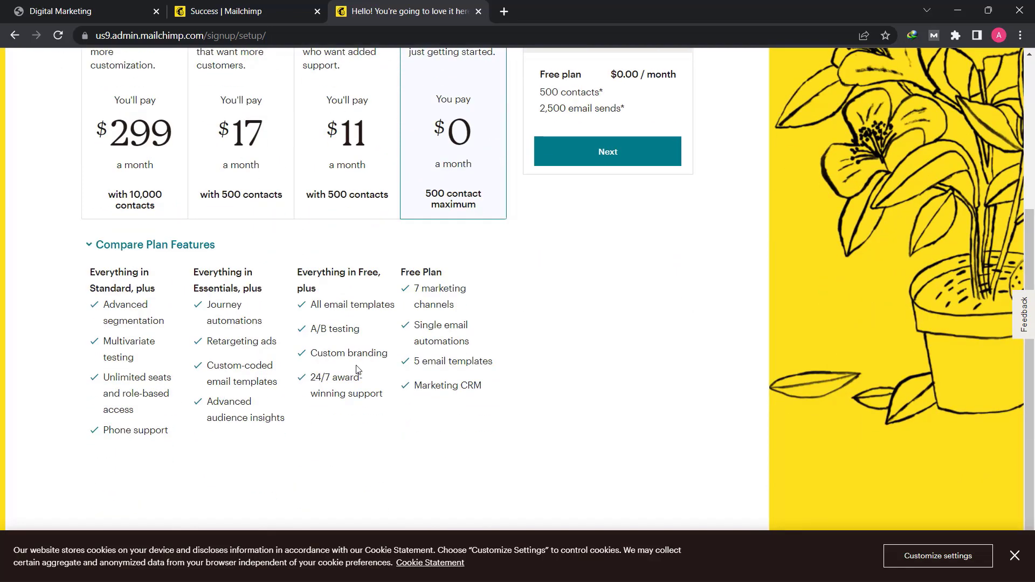
scroll(359, 370, "up", 8)
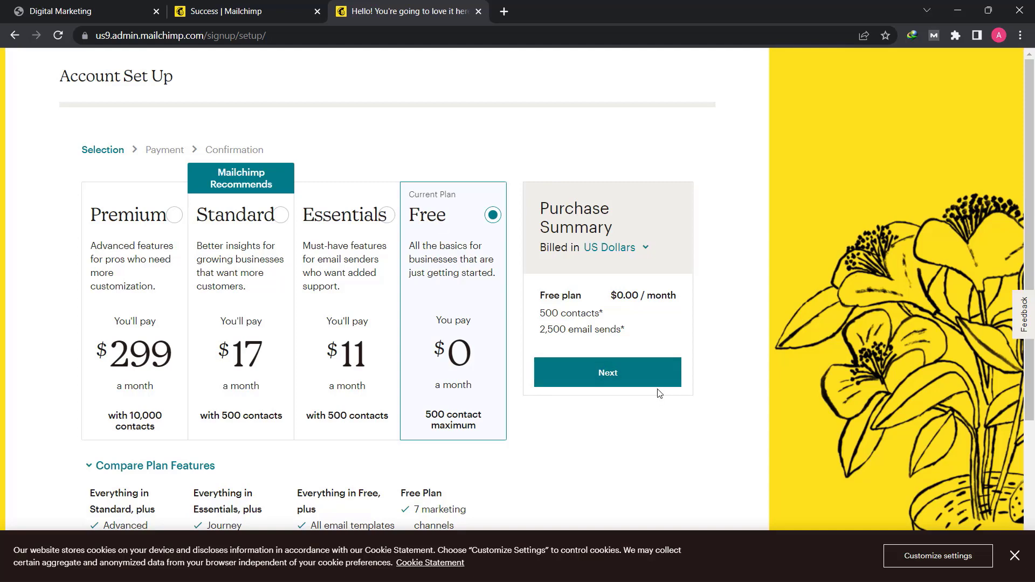
left_click(625, 384)
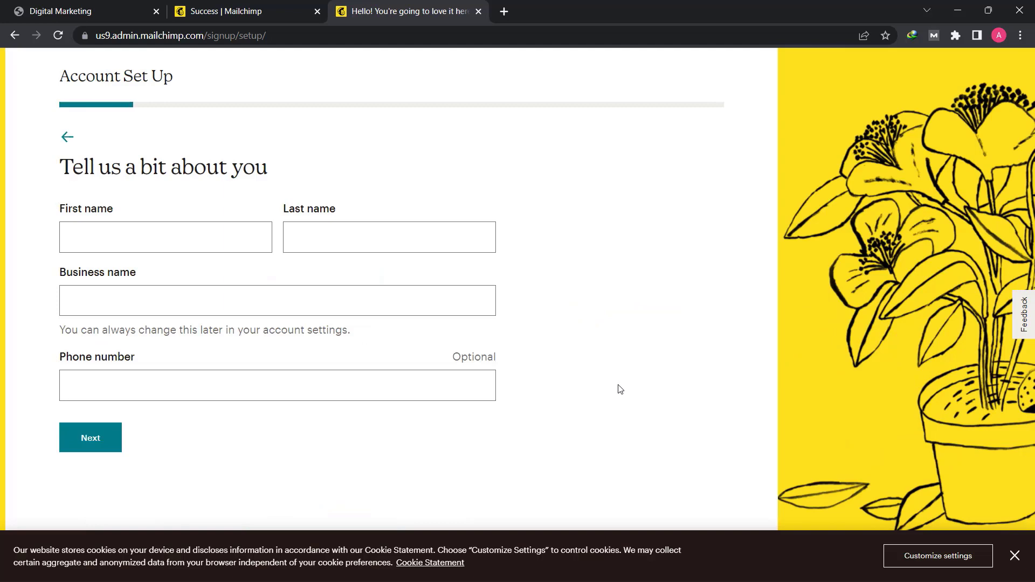
- Fill in the account holder's first and last name, set the business name to Green Learn Academy, and submit these details
left_click(135, 233)
left_click(135, 233)
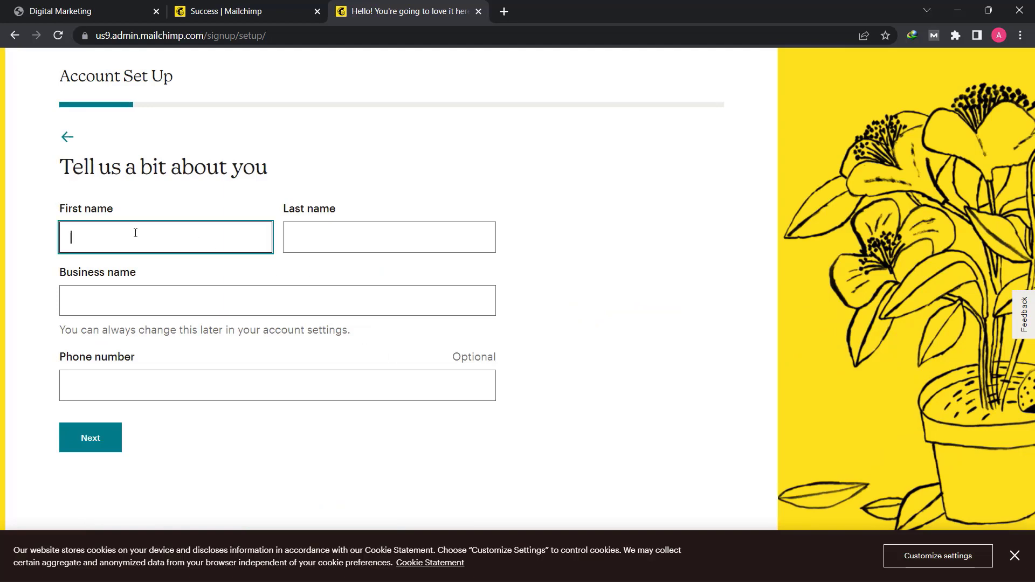
type("Zahid")
key("Tab")
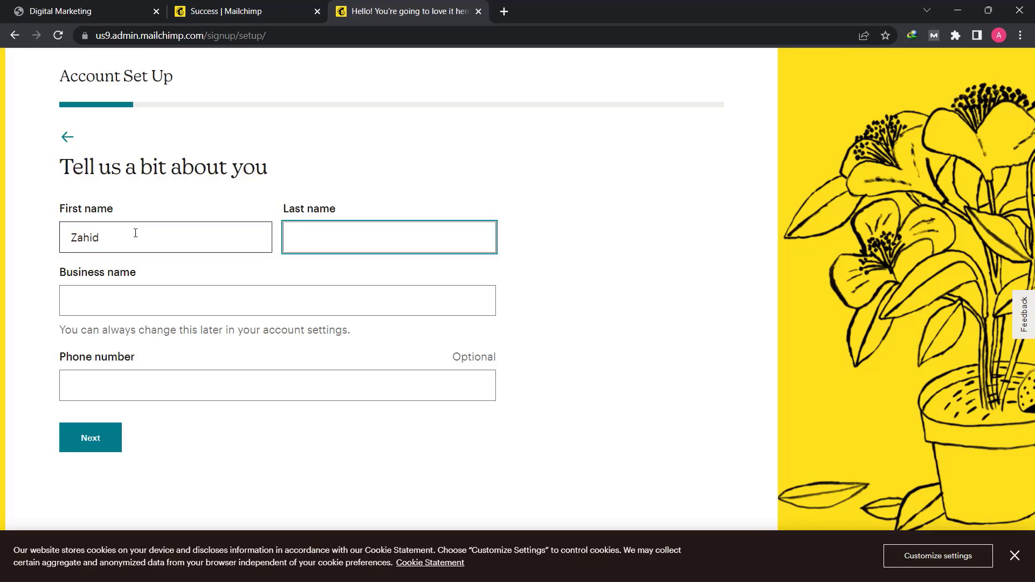
type("Afzal")
key("Tab")
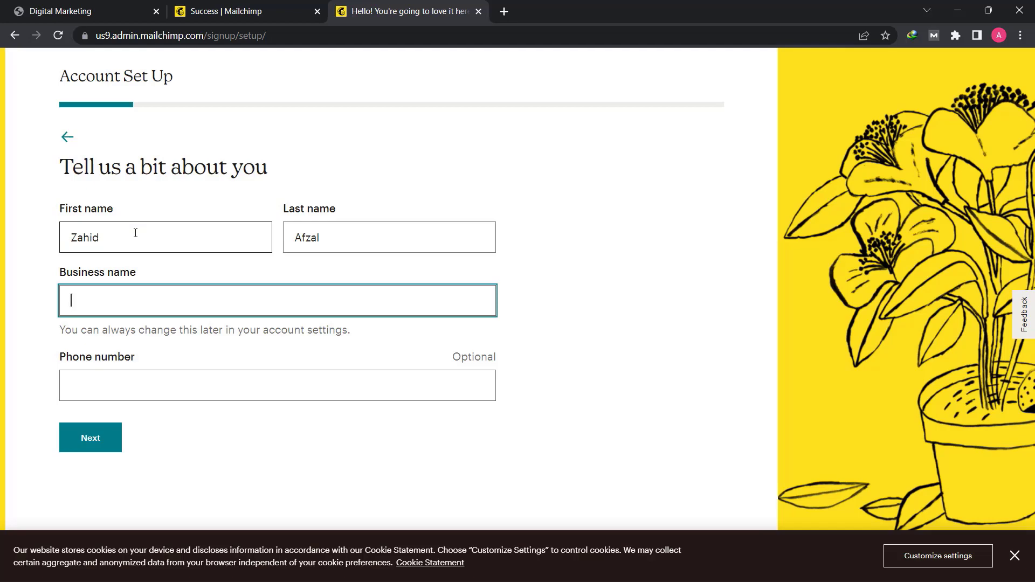
type("Green Learn Academy")
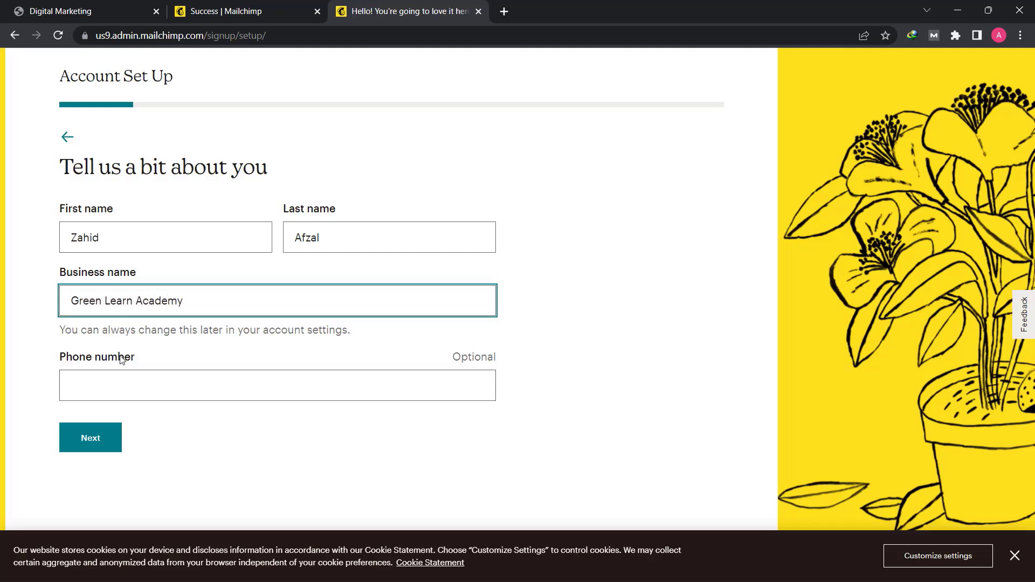
left_click(110, 446)
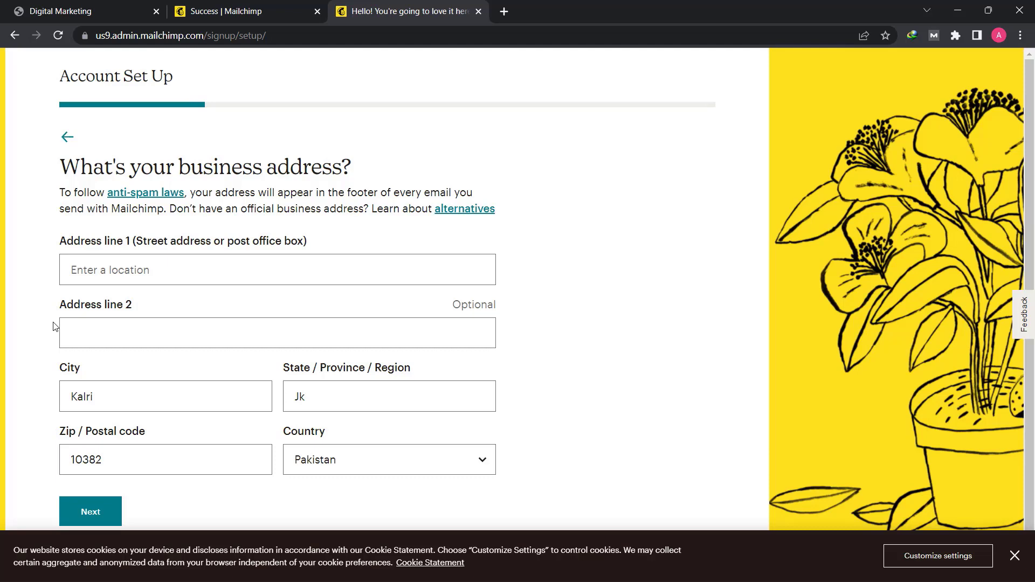
left_click(157, 262)
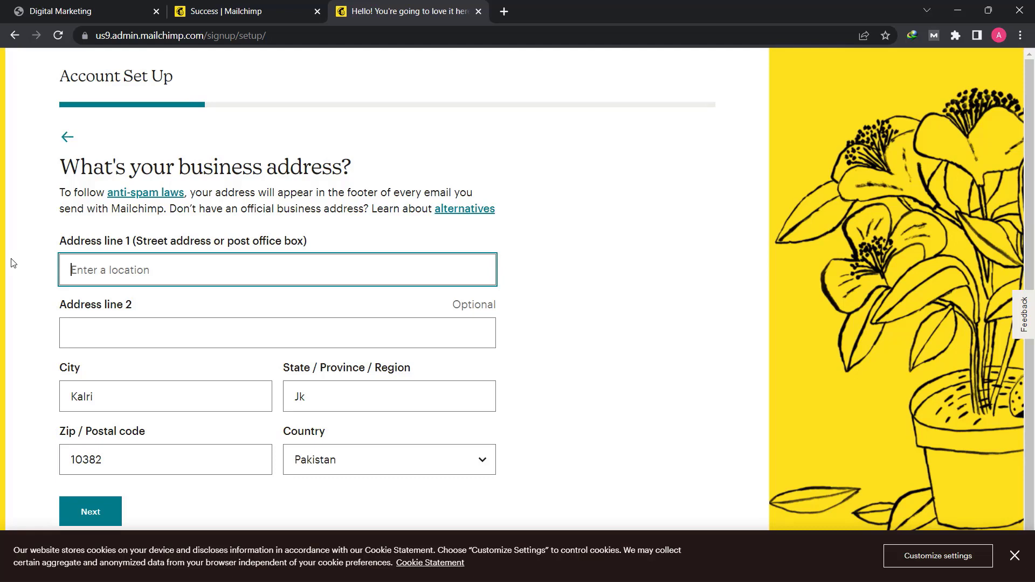
type("Jhelu")
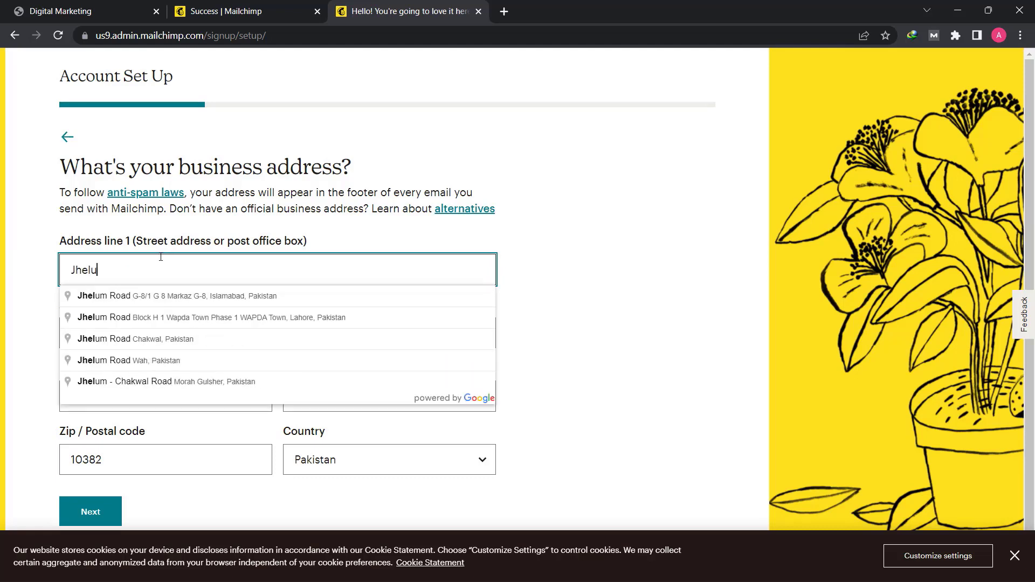
type("m")
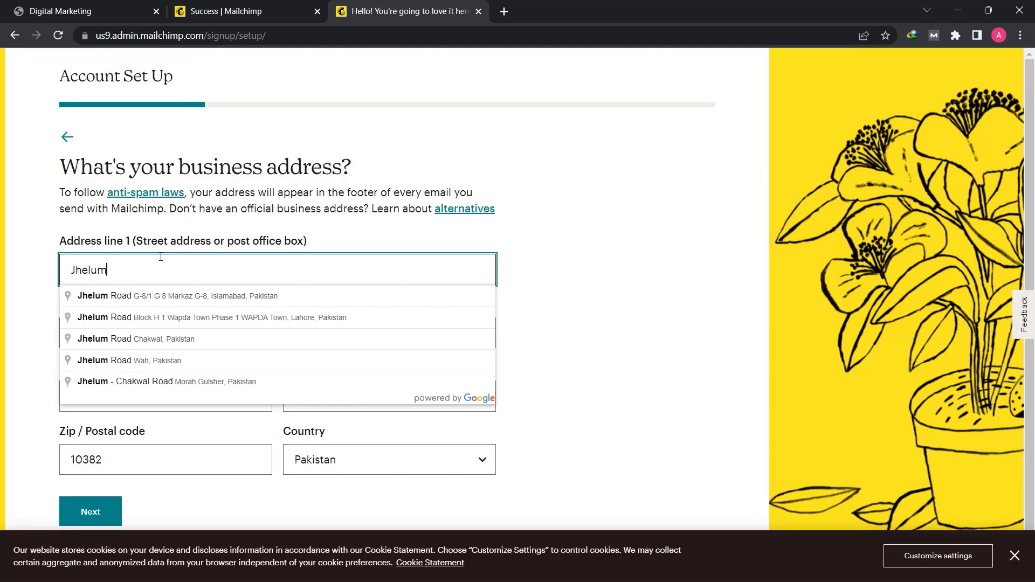
key("BackSpace")
key("BackSpace")
key("BackSpace")
key("BackSpace")
key("BackSpace")
key("BackSpace")
- Fill in the business address from the matching street suggestion, add the postal code, and submit the address
type("Sa")
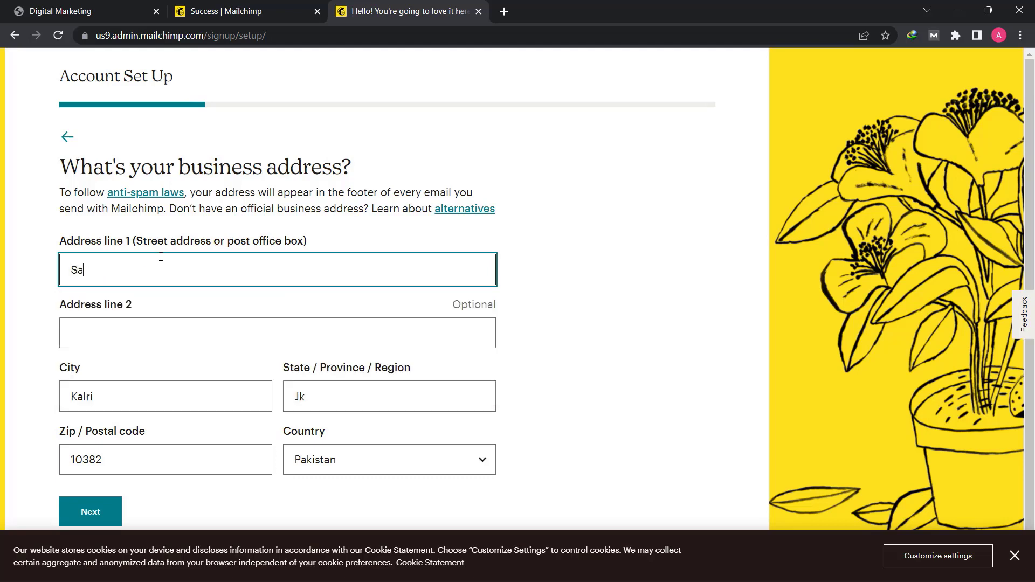
type("rai alamgir old")
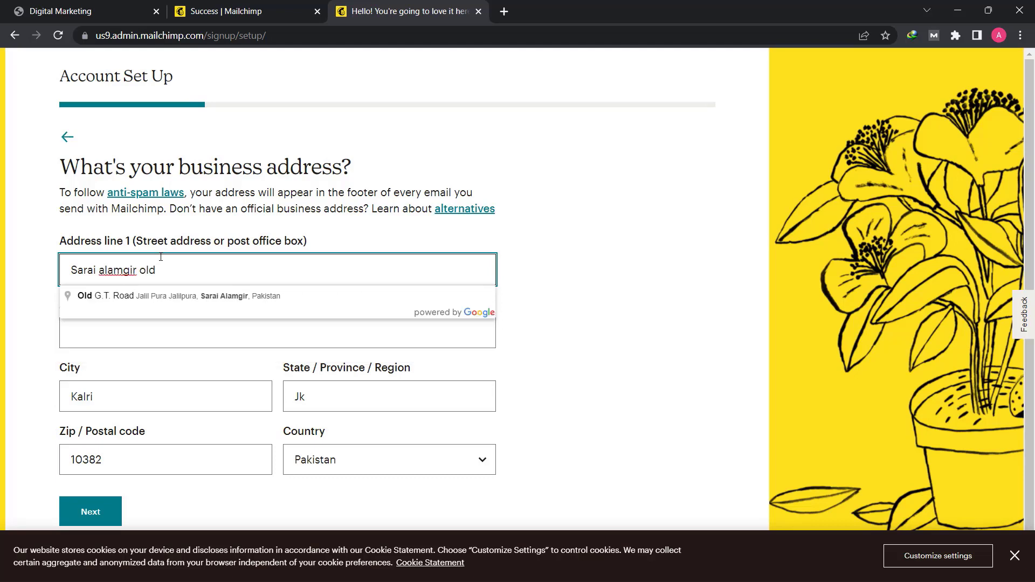
left_click(173, 301)
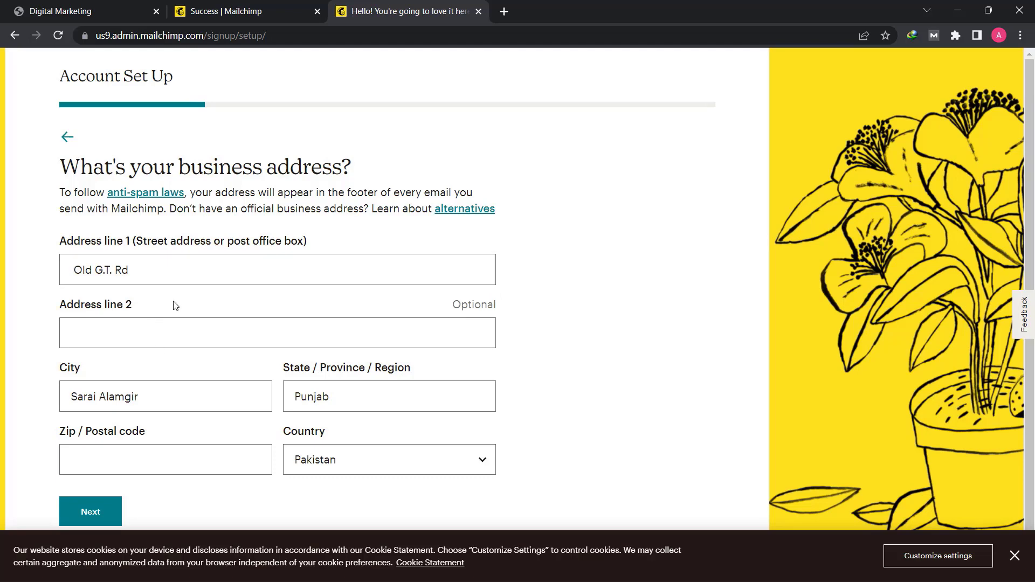
left_click(107, 341)
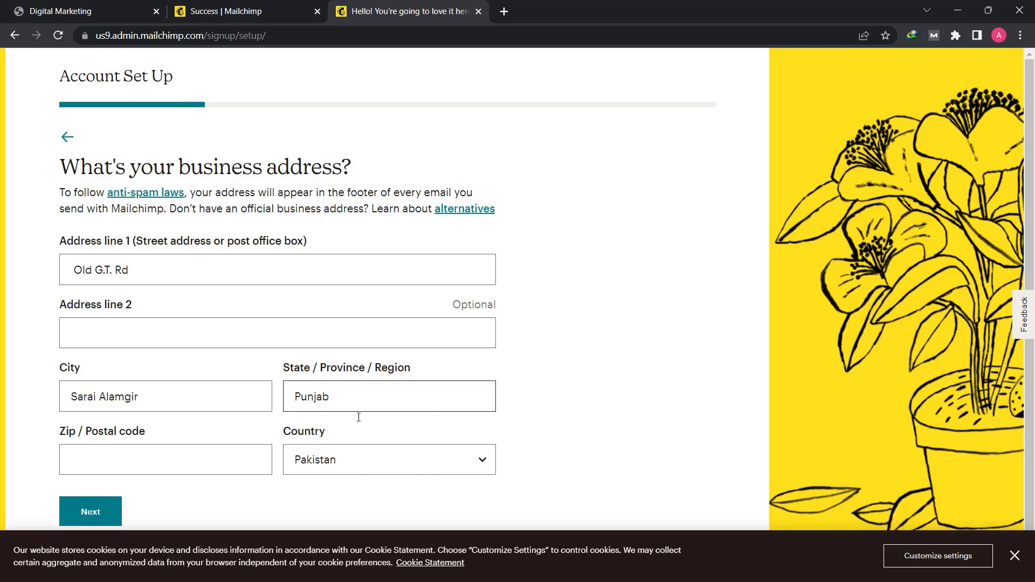
left_click(142, 449)
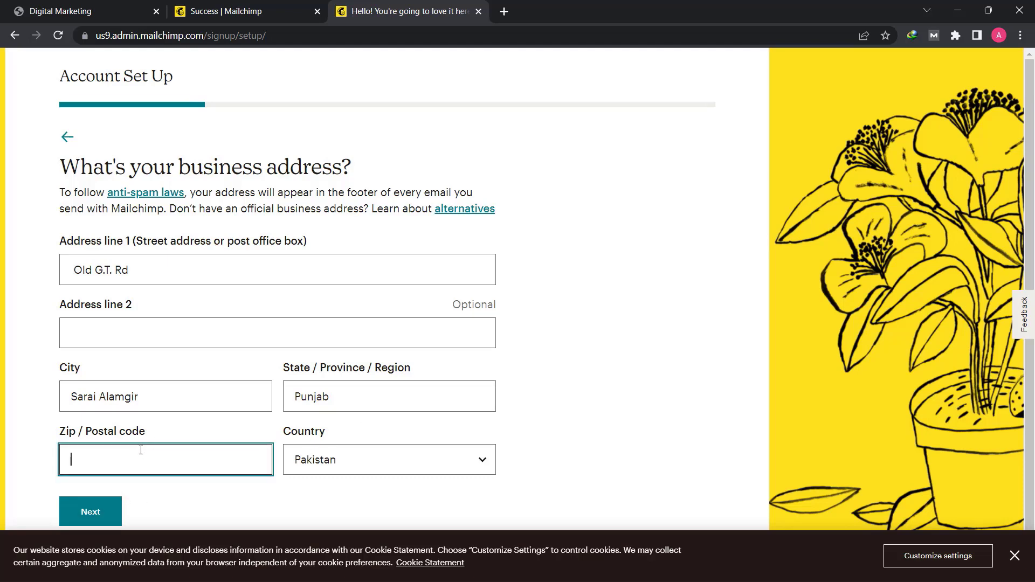
type("50000")
left_click(100, 514)
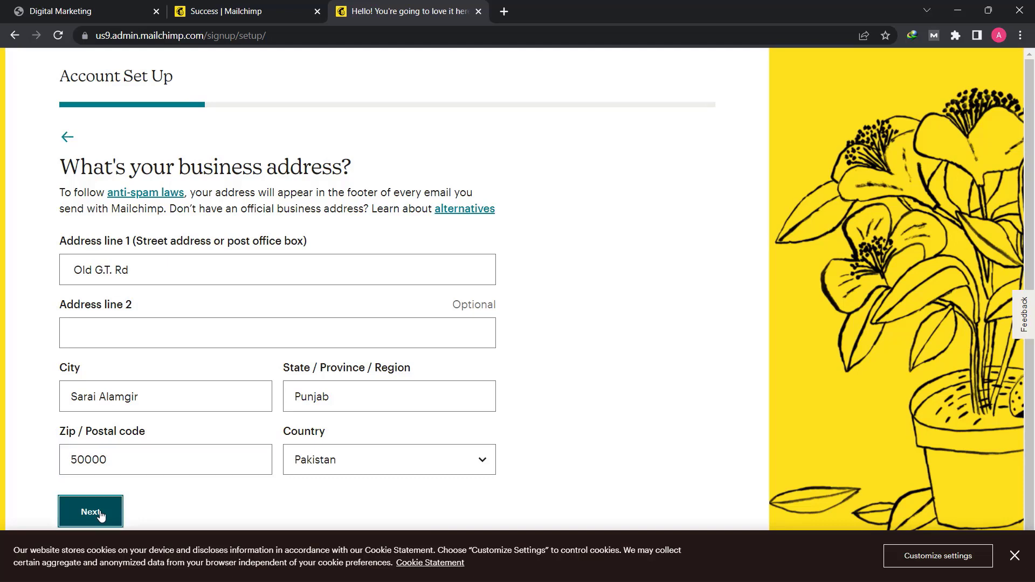
left_click(844, 217)
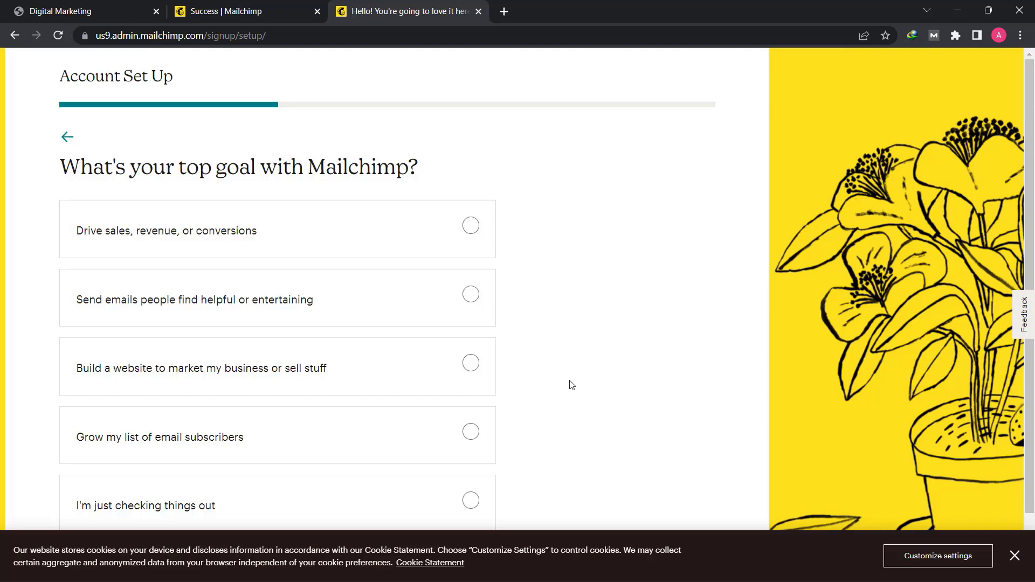
- Choose "Grow my list of email subscribers" as the top goal and "500 or fewer" as the subscriber count, submitting each answer
left_click(468, 443)
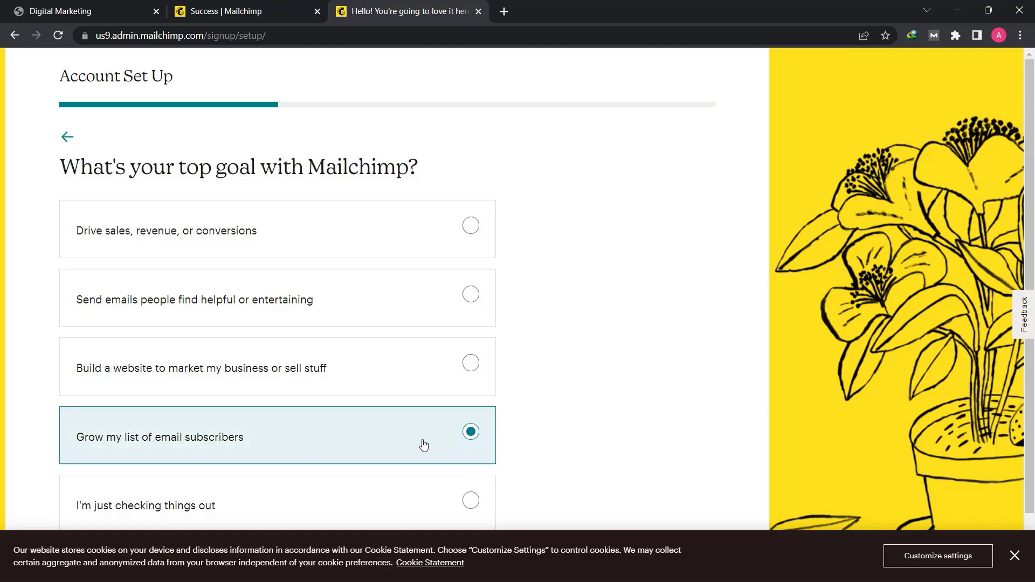
scroll(420, 443, "down", 1)
left_click(108, 507)
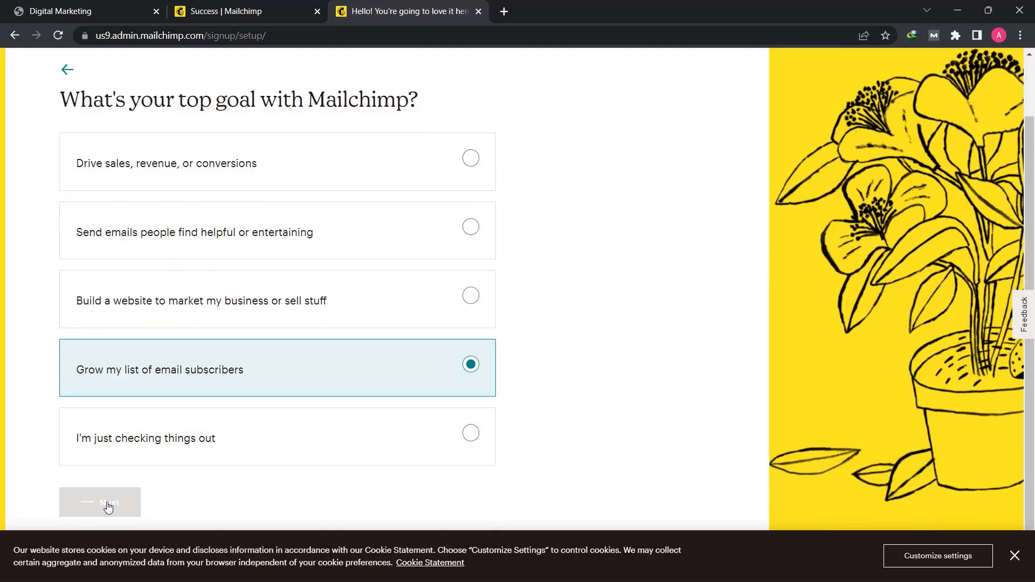
left_click(250, 332)
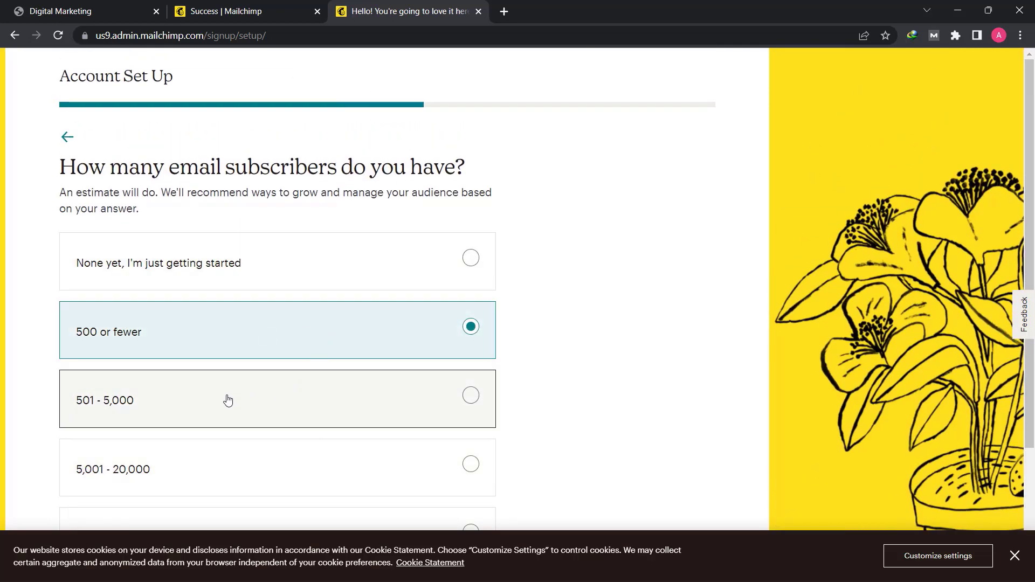
scroll(224, 417, "down", 3)
left_click(101, 507)
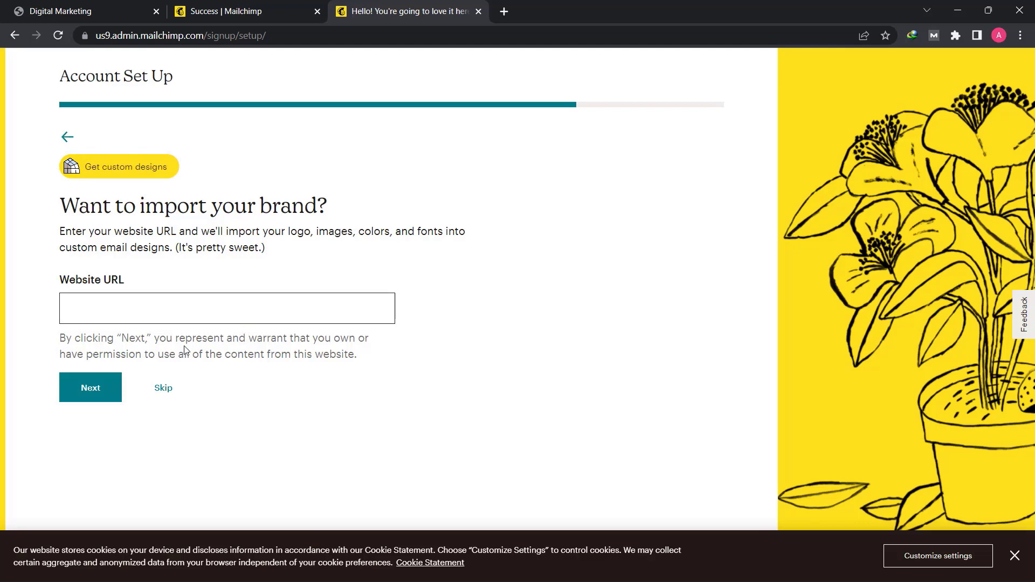
- Skip the brand import and finish the account setup without subscribing to any newsletters, continuing to the dashboard
left_click(164, 388)
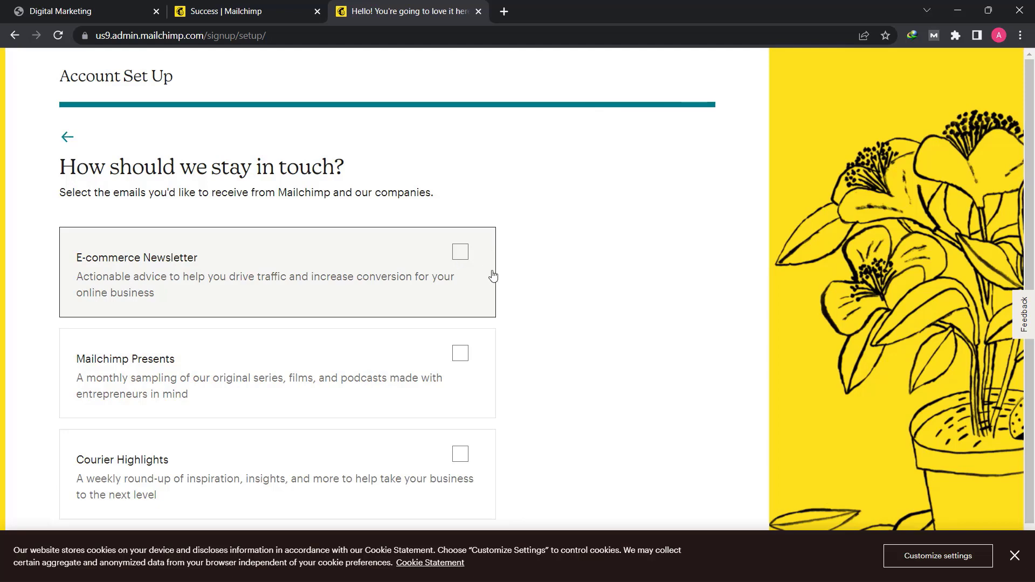
scroll(488, 291, "down", 1)
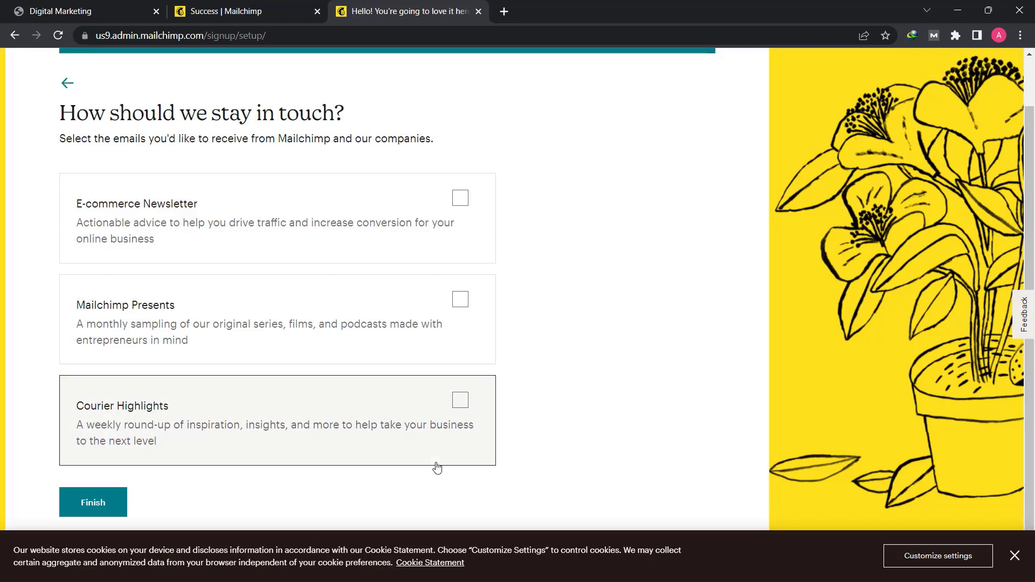
left_click(104, 512)
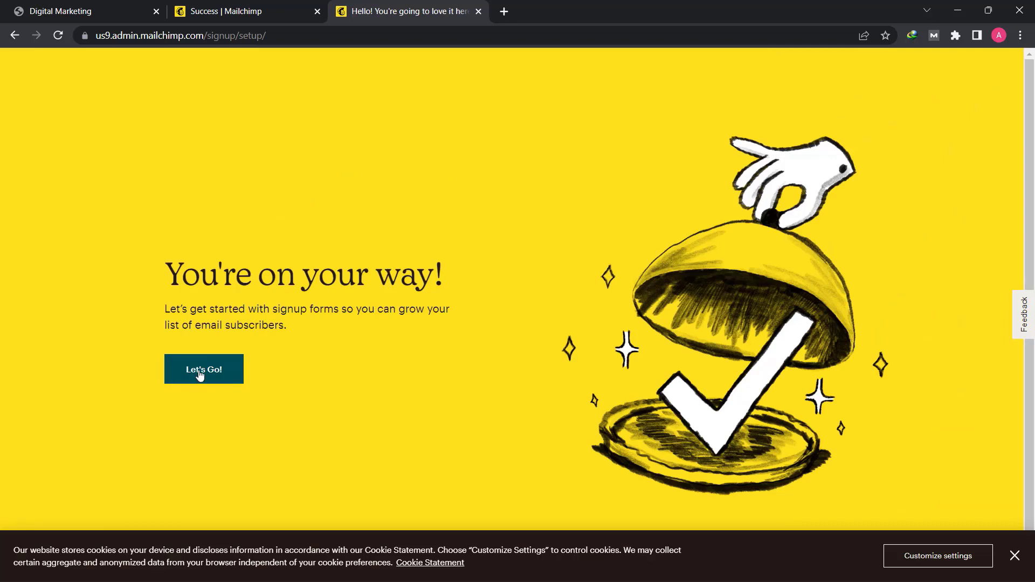
left_click(199, 370)
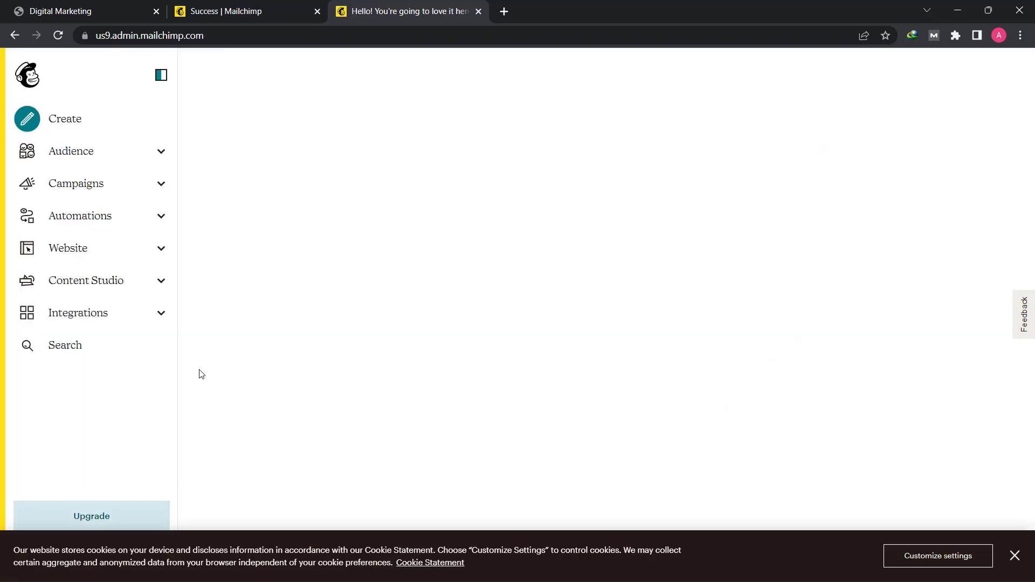
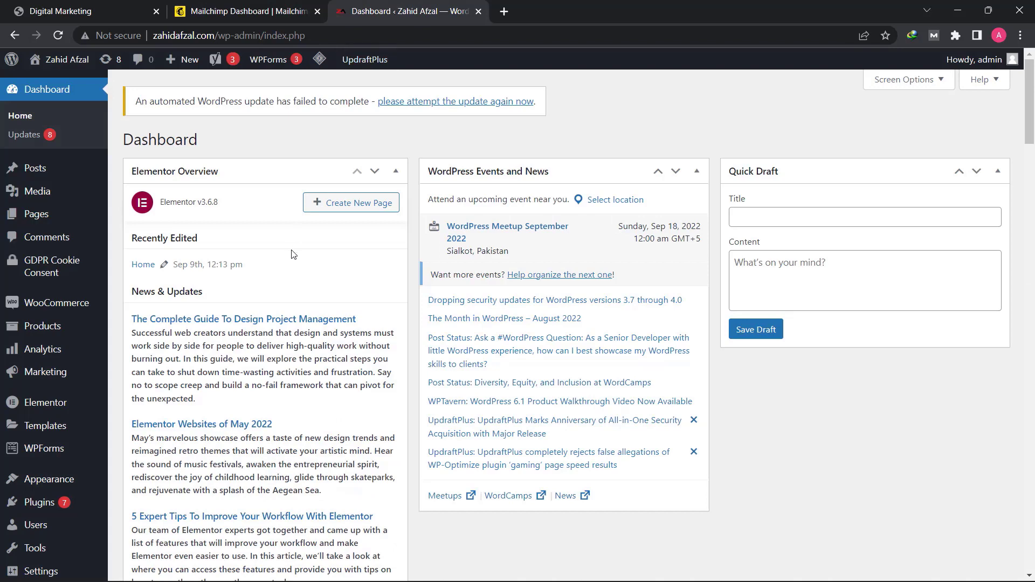
key("ctrl+shift+Tab")
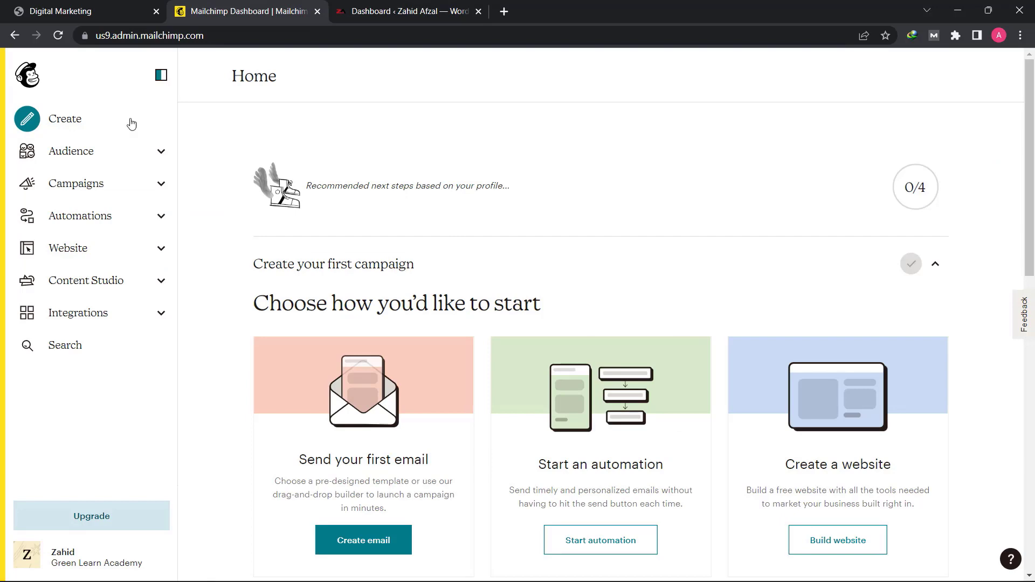
key("ctrl+Tab")
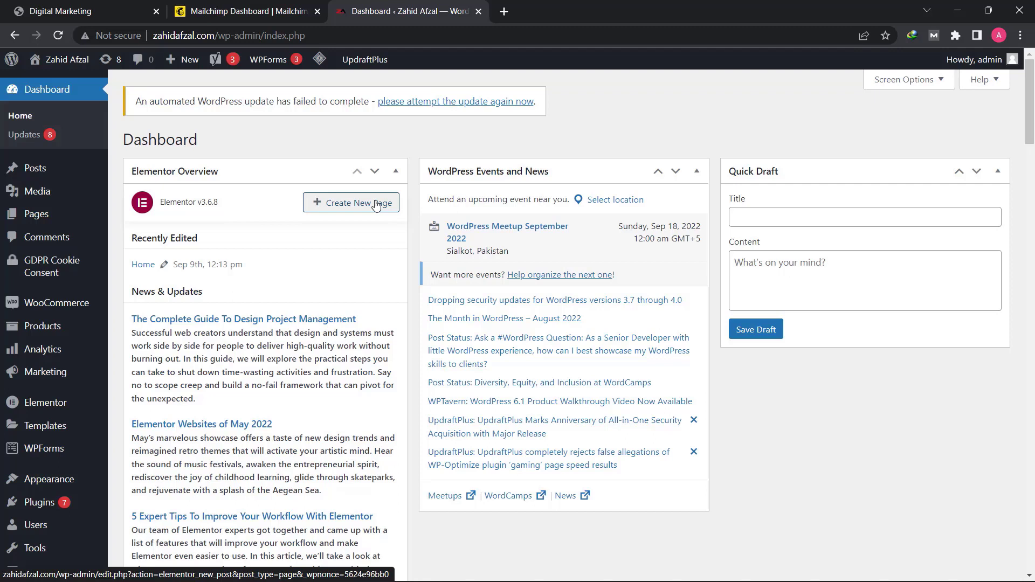
- Search the WordPress plugin directory for MC4WP, and install and activate the MC4WP: Mailchimp for WordPress plugin
mouse_move(43, 507)
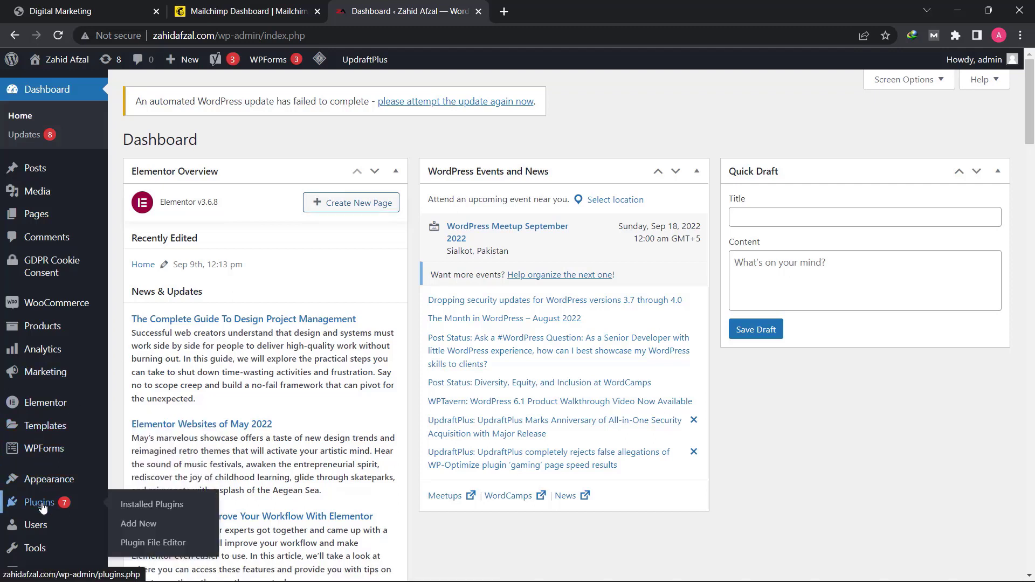
left_click(156, 530)
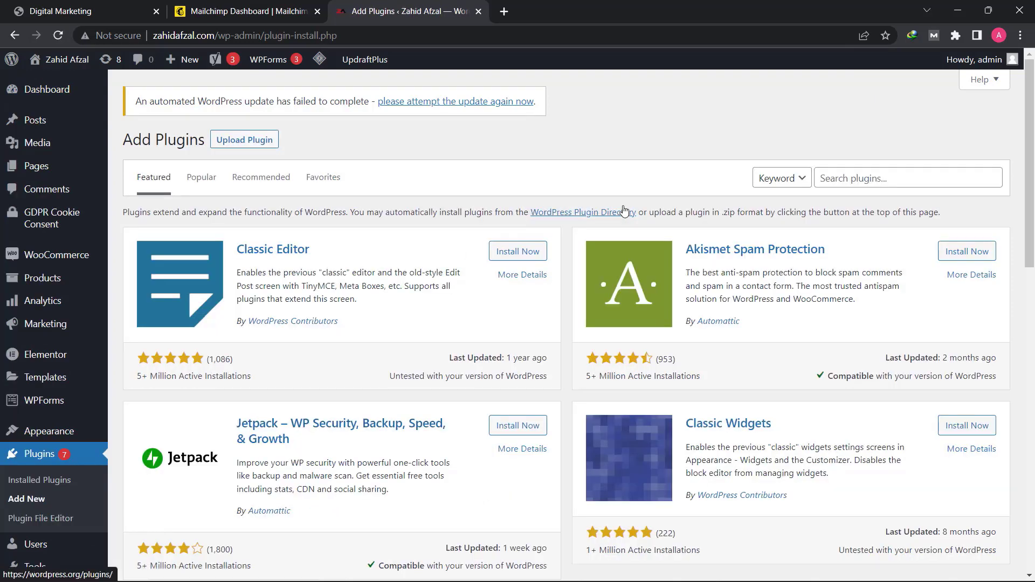
left_click(869, 178)
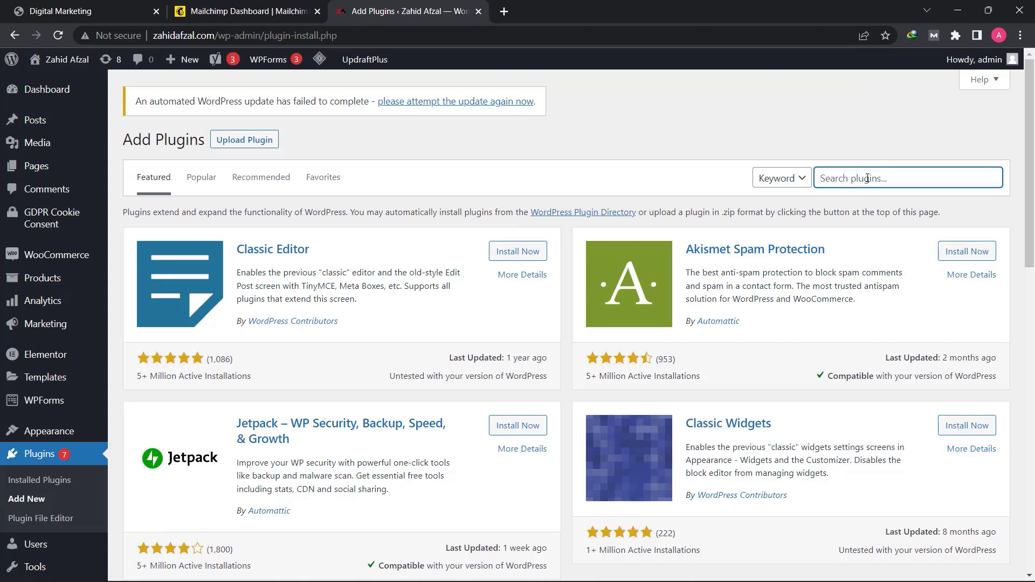
type("MC4WP")
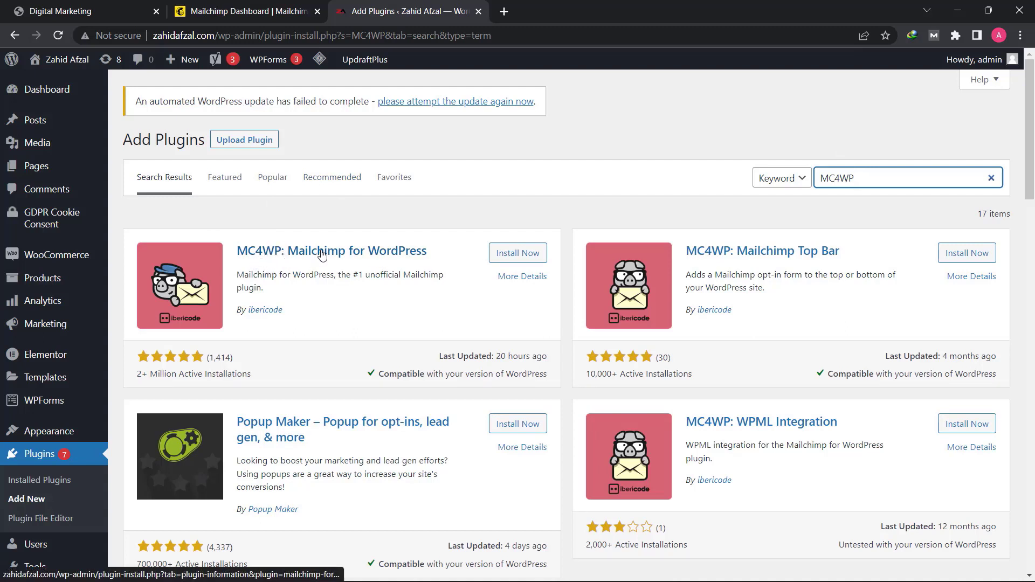
left_click(518, 255)
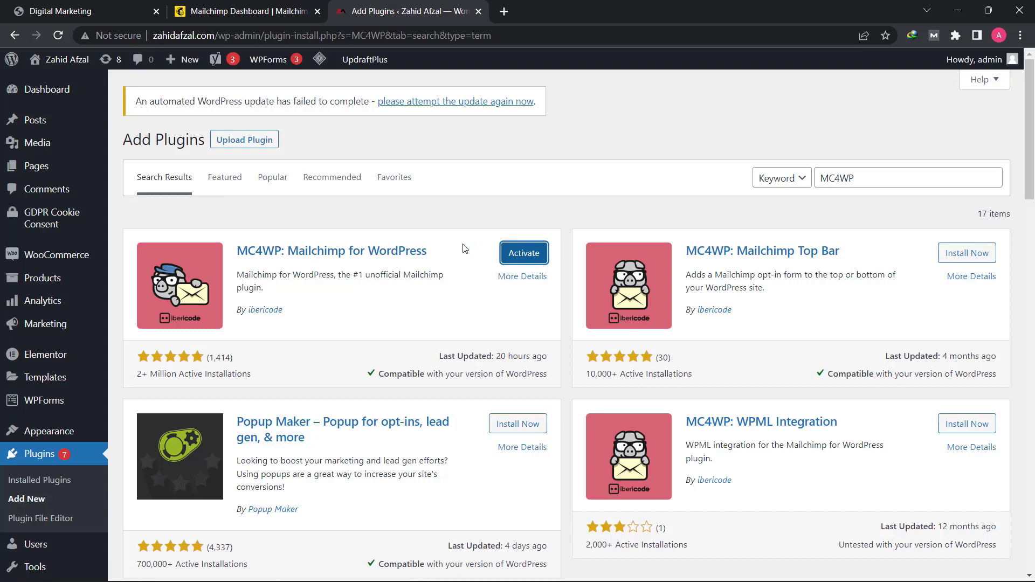
left_click(525, 258)
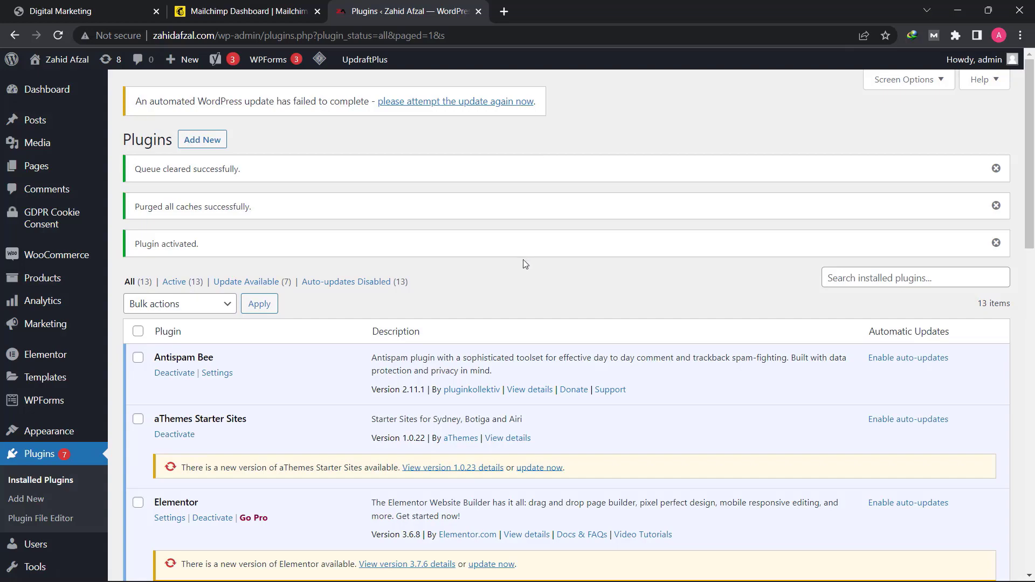
- Open the settings of the MC4WP: Mailchimp for WordPress plugin, ready for entry in its API key field
scroll(524, 260, "down", 6)
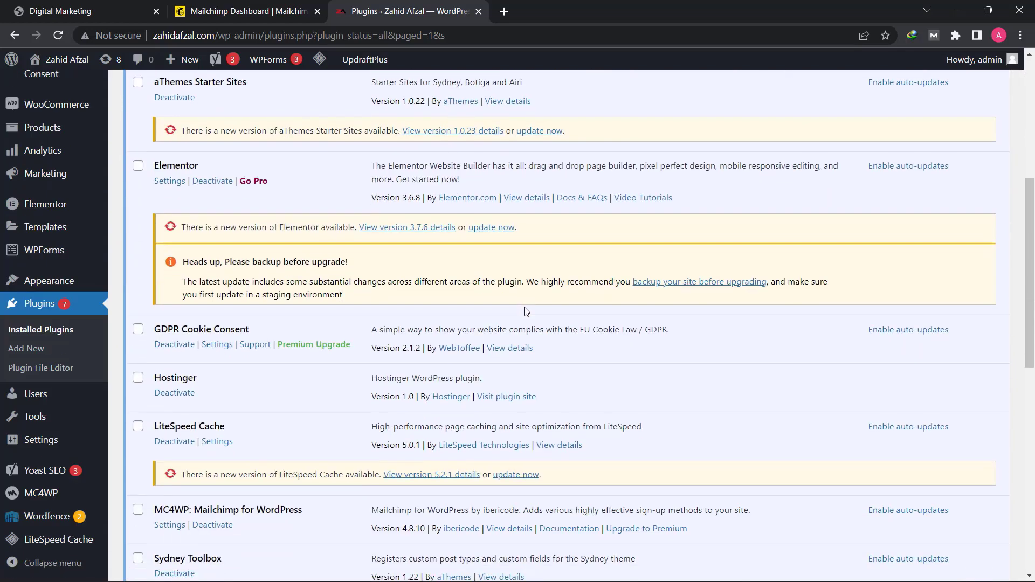
scroll(526, 311, "down", 2)
scroll(488, 245, "down", 3)
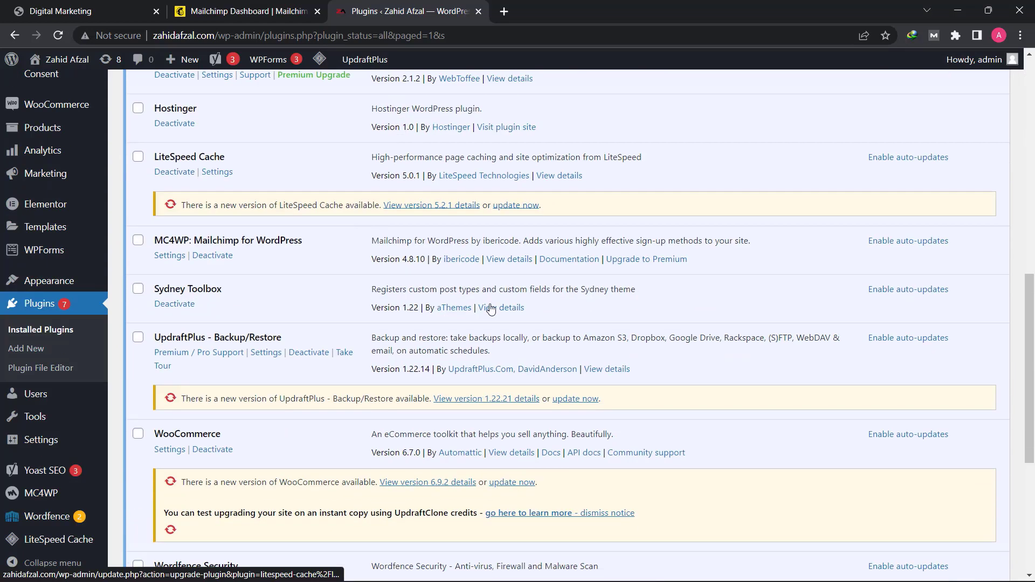
left_click(175, 257)
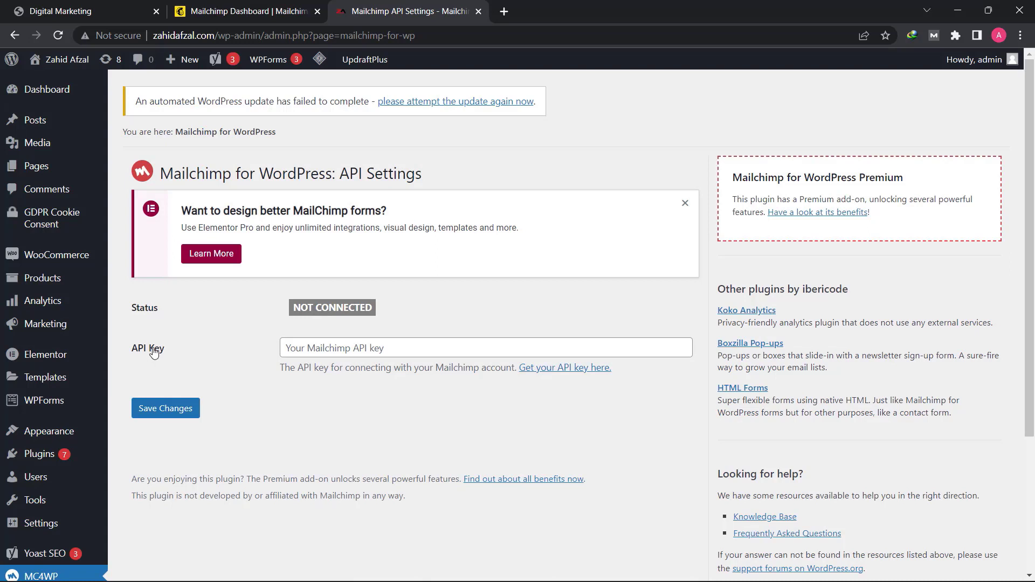
left_click(331, 348)
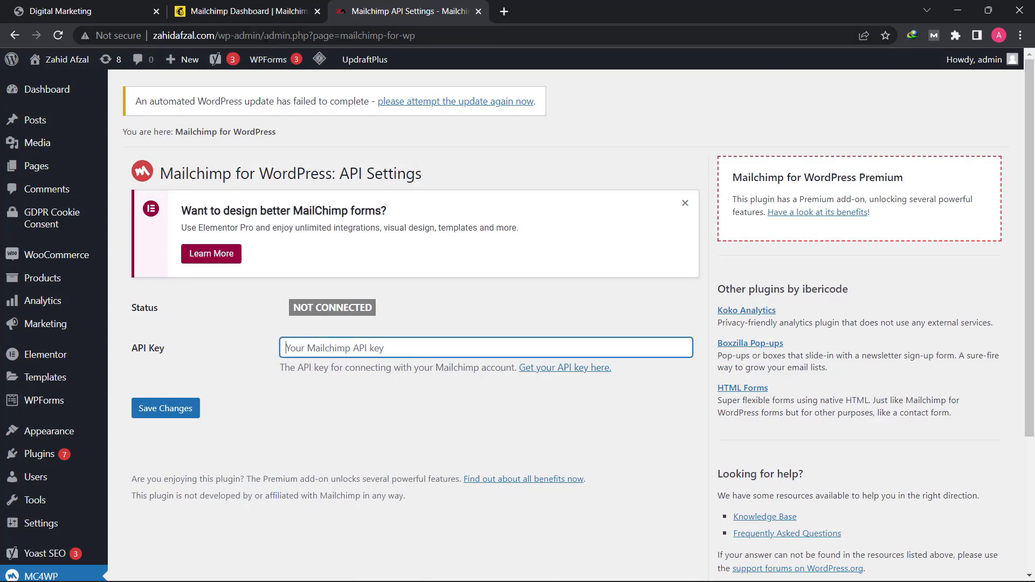
- Switch to the Mailchimp account and create a new API key from the profile's API keys page
left_click(228, 11)
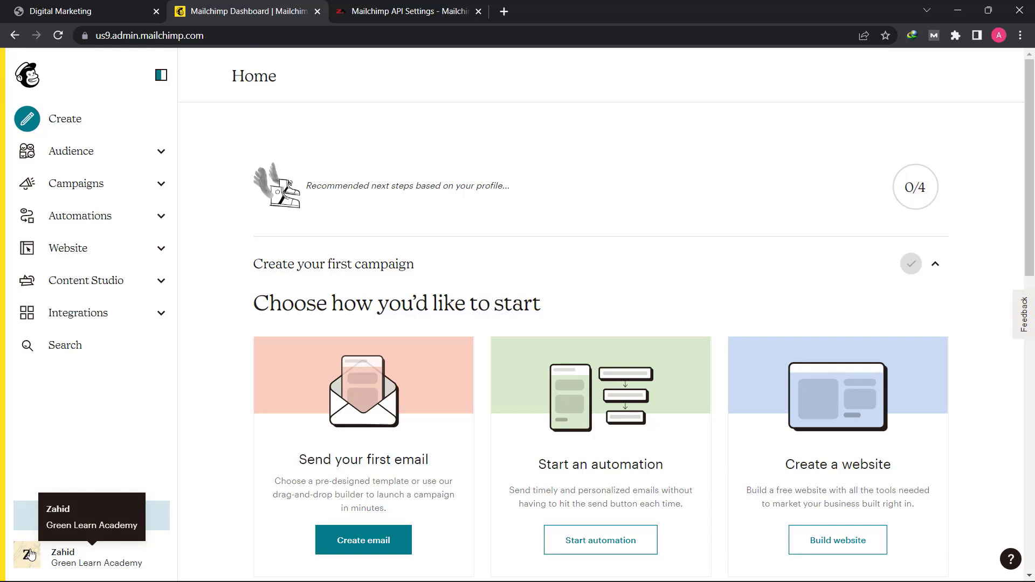
left_click(30, 554)
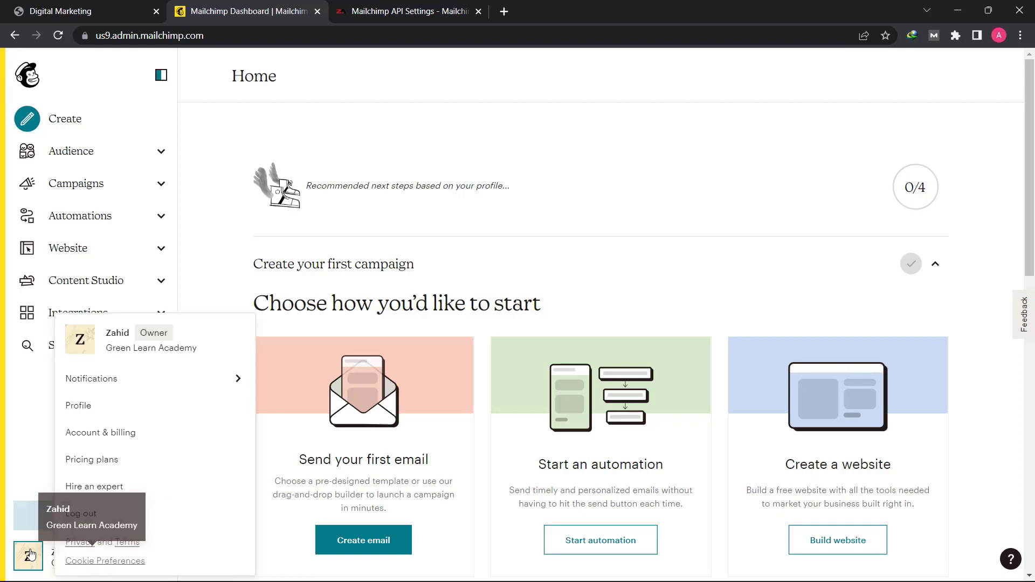
left_click(89, 411)
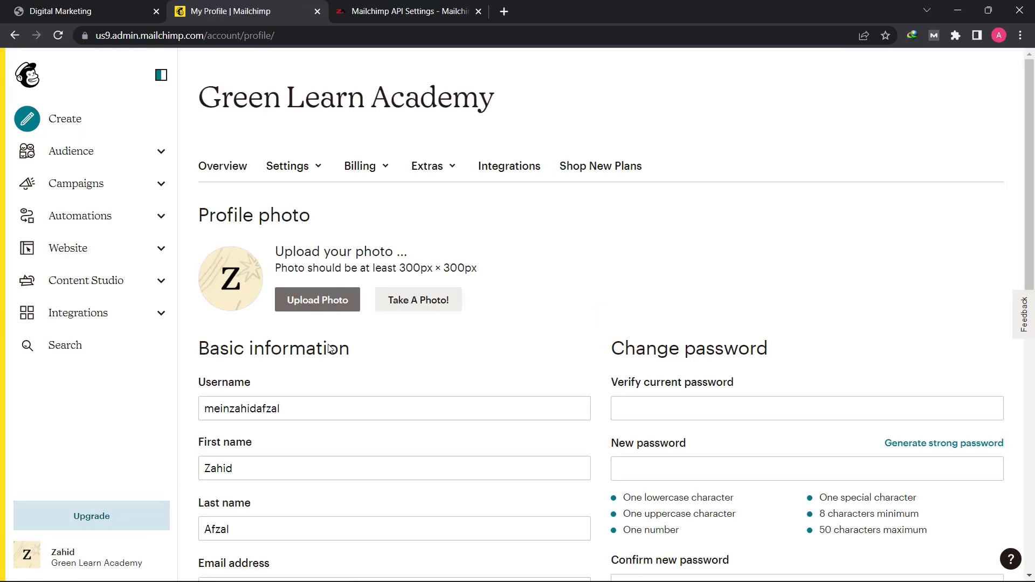
left_click(453, 167)
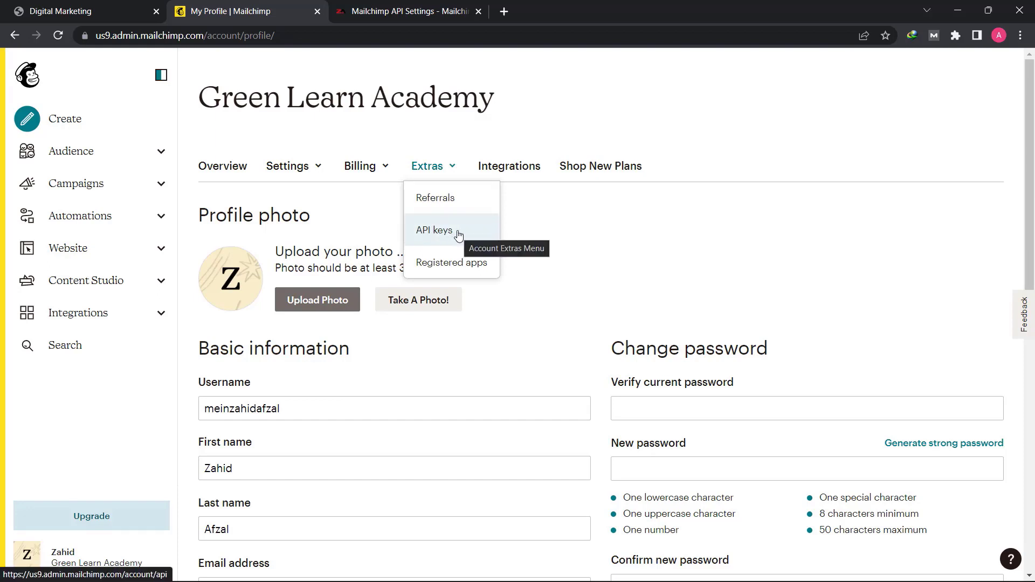
left_click(459, 235)
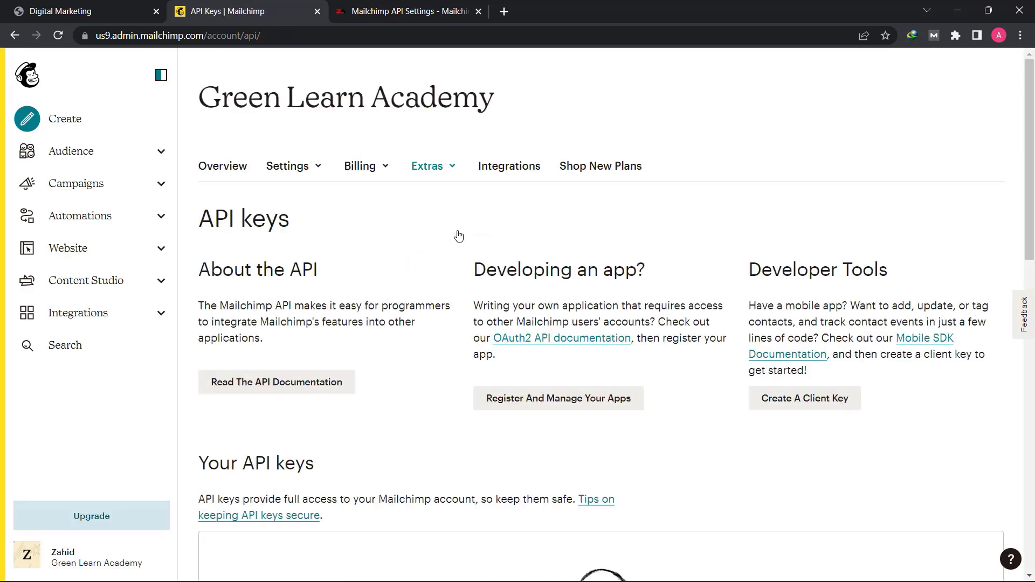
scroll(447, 286, "down", 7)
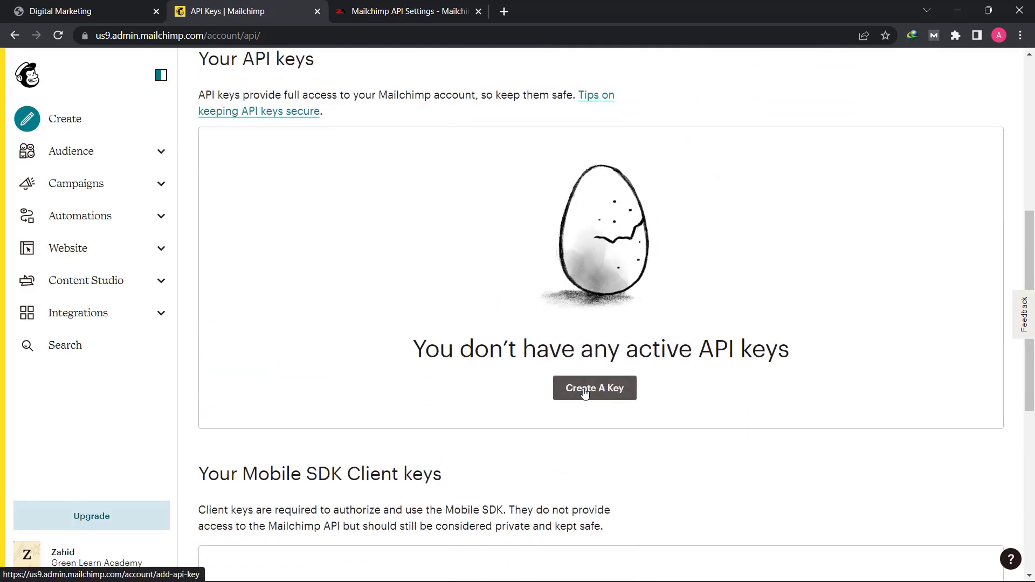
left_click(583, 393)
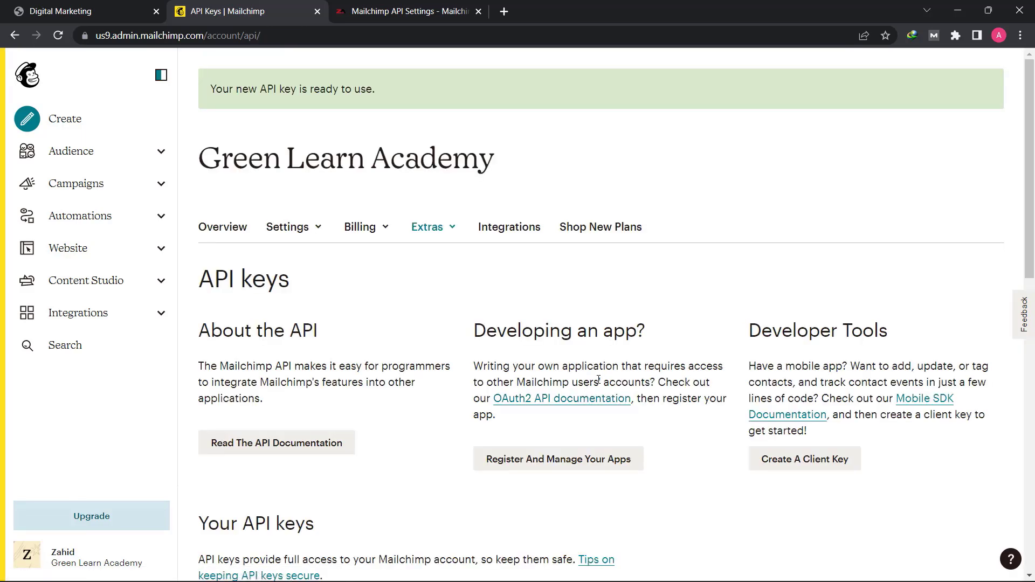
- Copy the new Mailchimp API key, paste it into the API key field of the MC4WP settings in WordPress, and save the changes
scroll(599, 379, "down", 6)
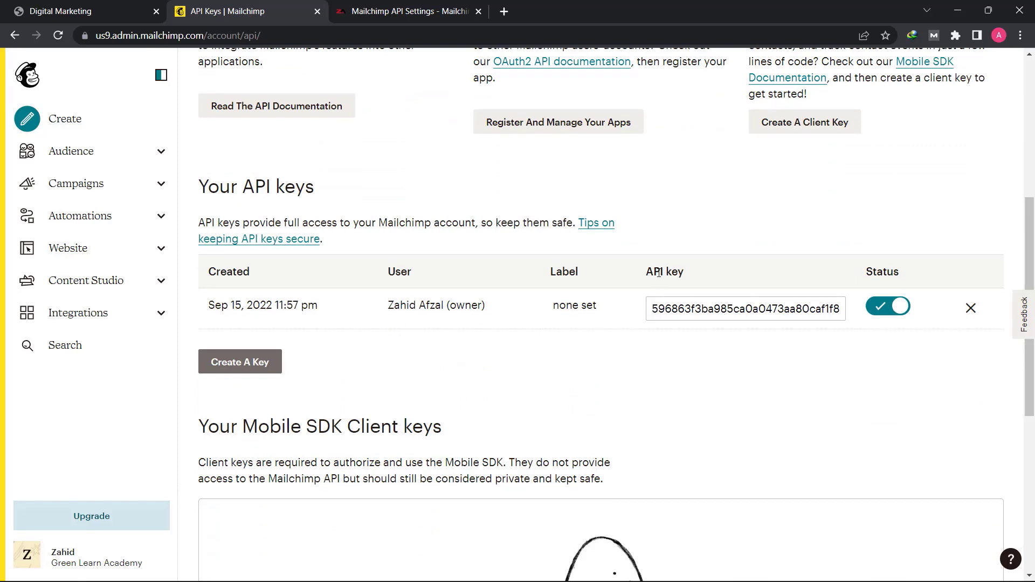
double_click(694, 308)
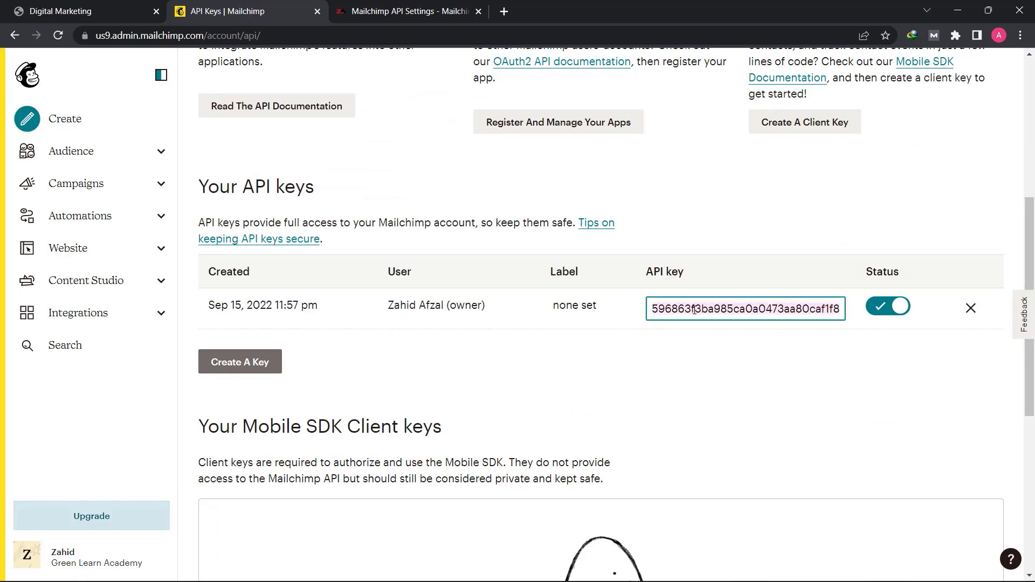
right_click(771, 309)
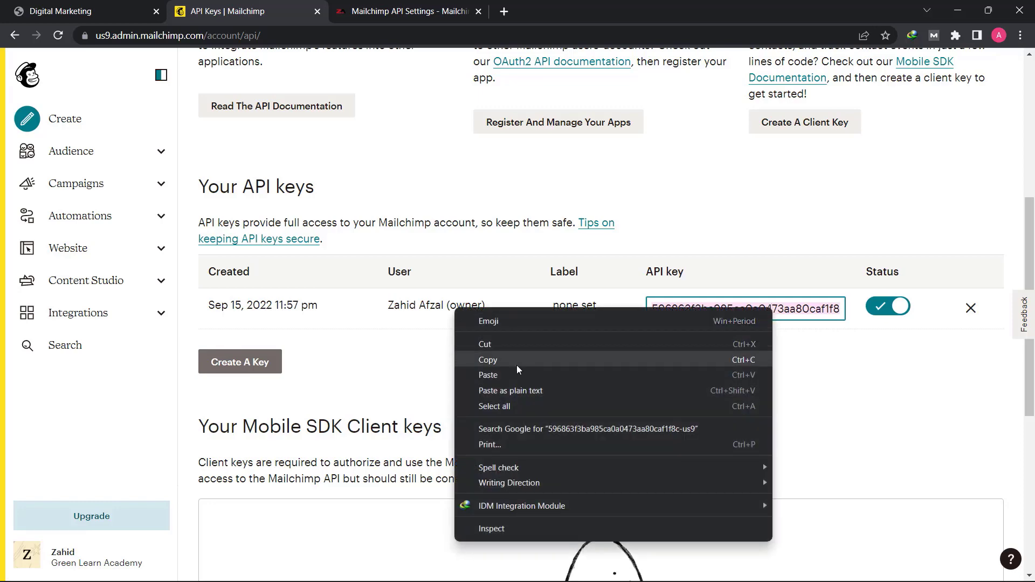
left_click(516, 366)
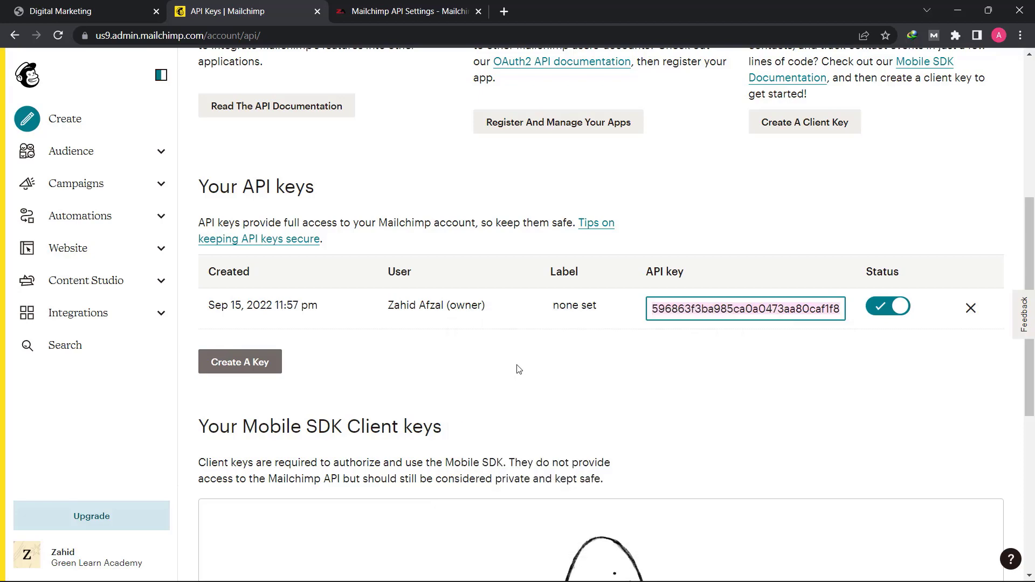
left_click(371, 9)
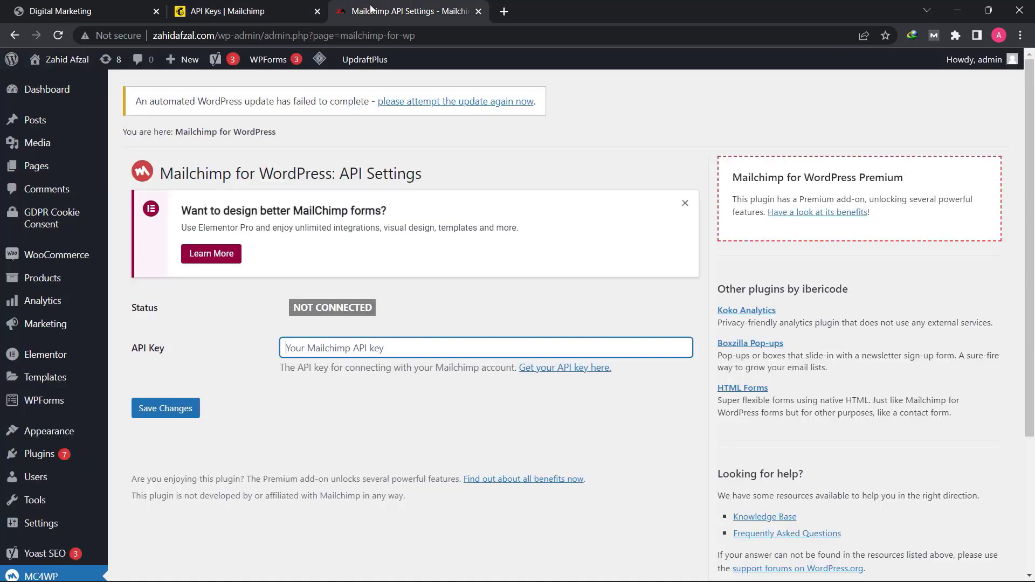
right_click(369, 347)
left_click(397, 221)
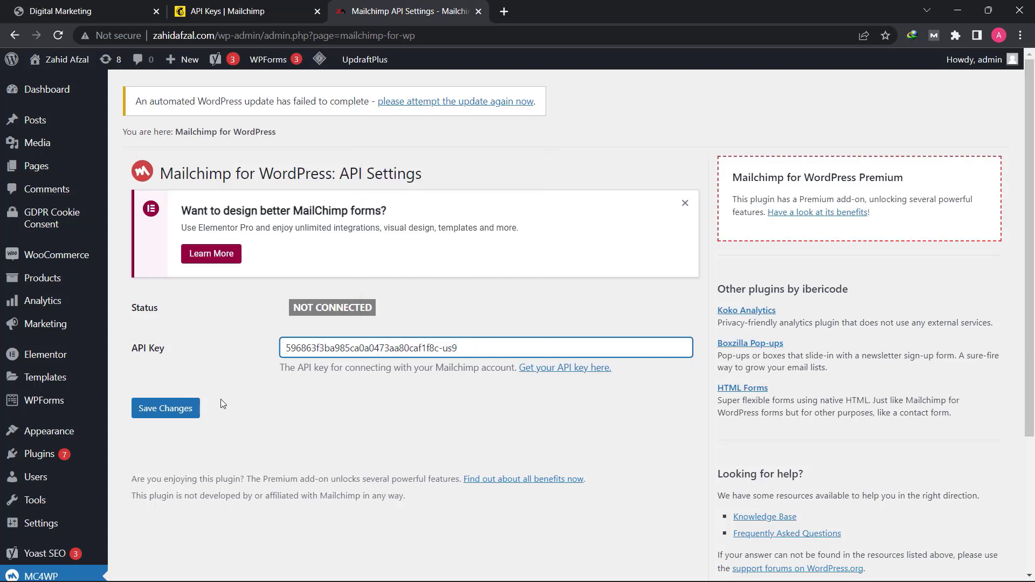
left_click(172, 413)
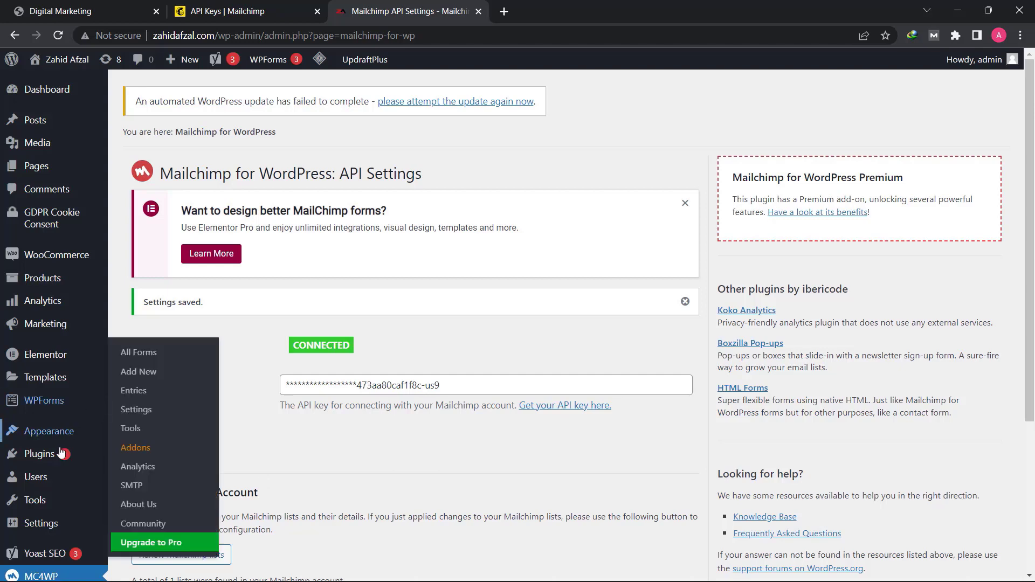
- Add a new MC4WP sign-up form named "Lead Capture" that subscribes to the Green Learn Academy list
scroll(57, 496, "down", 1)
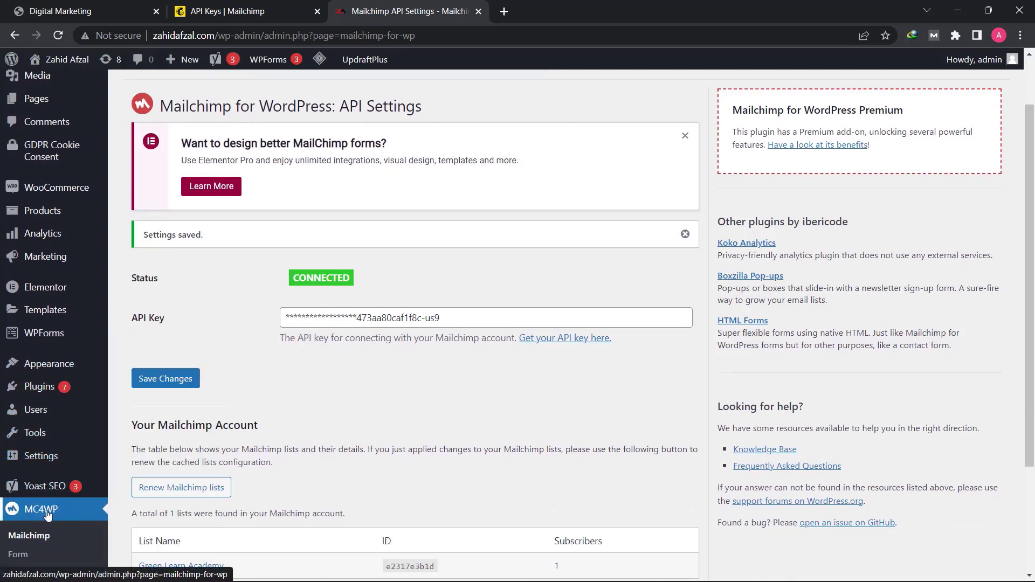
scroll(47, 517, "down", 2)
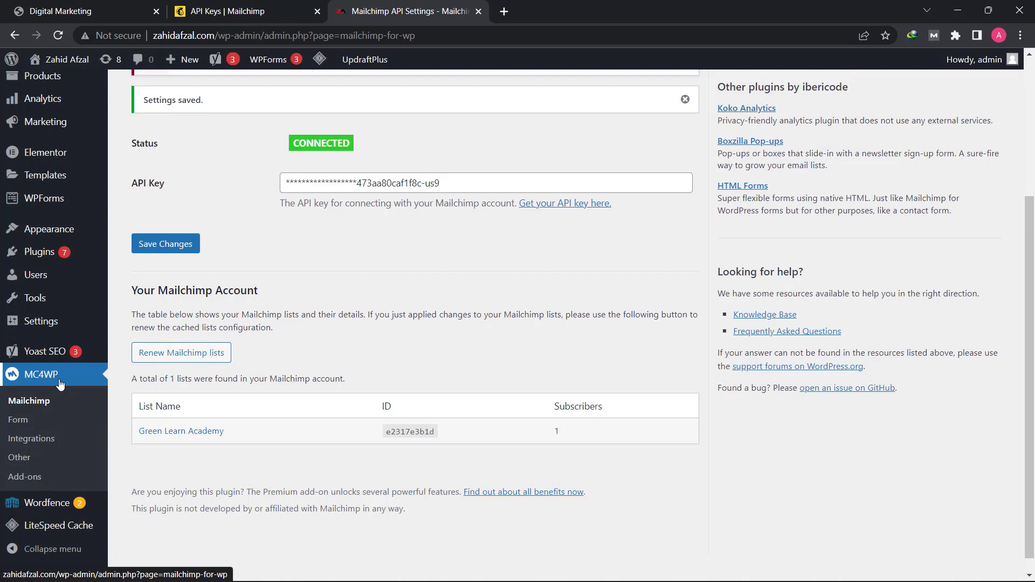
left_click(23, 426)
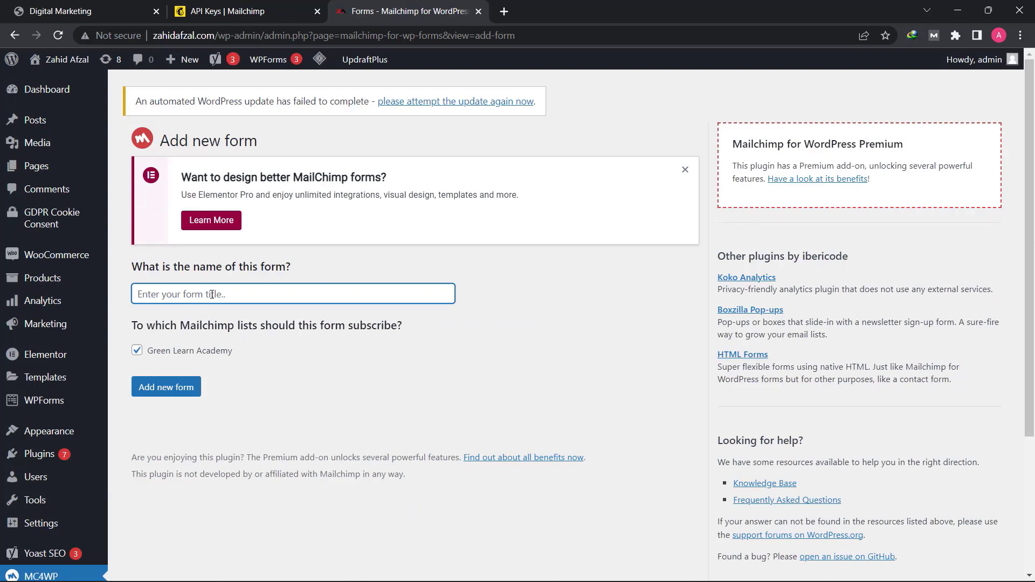
type("Lead Ca")
type("ure")
left_click(179, 394)
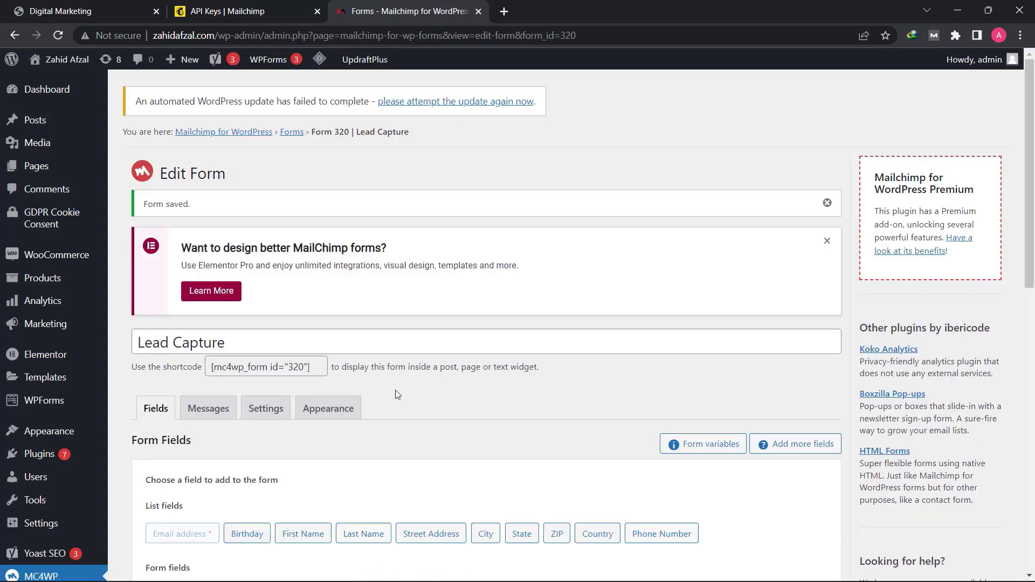
- Add a required First Name field above the email address field, directly after the first opening paragraph tag in the form code
scroll(397, 394, "down", 6)
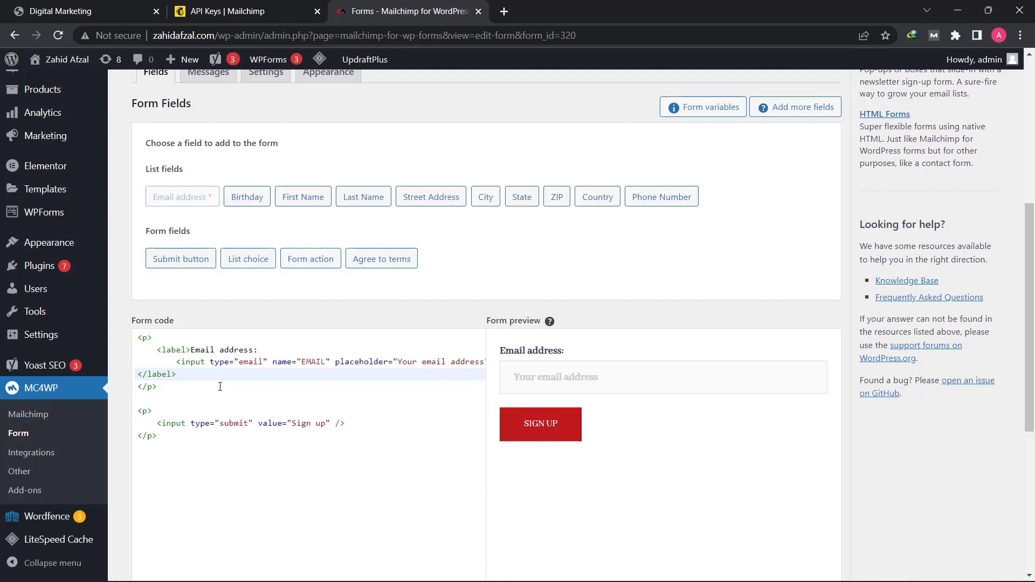
left_click(137, 337)
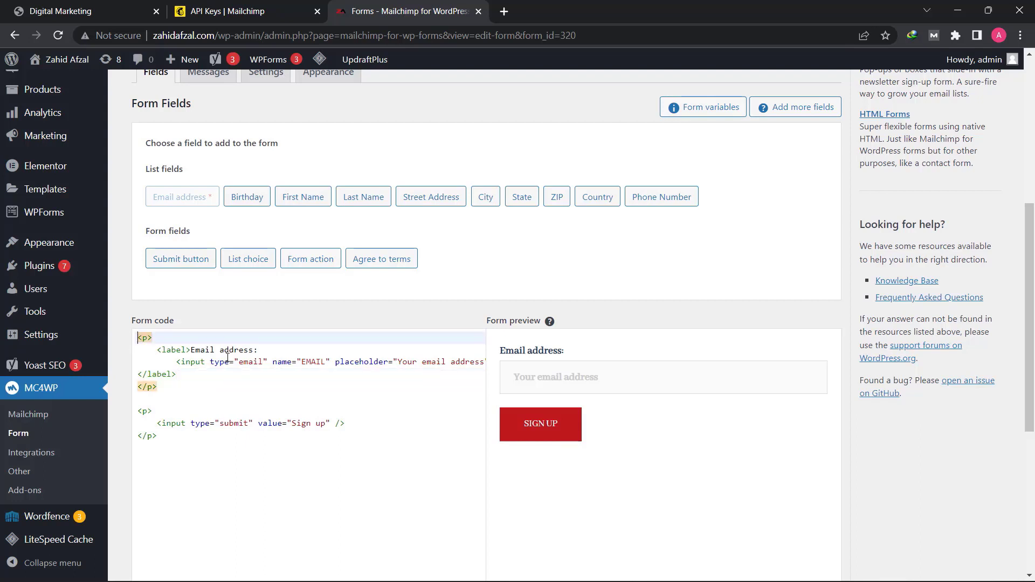
left_click(316, 338)
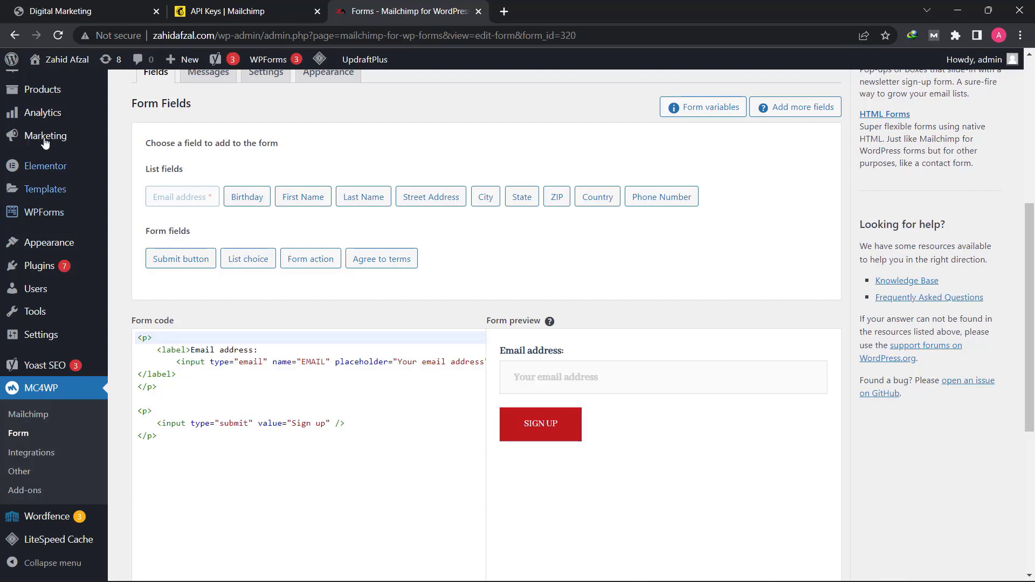
left_click(305, 201)
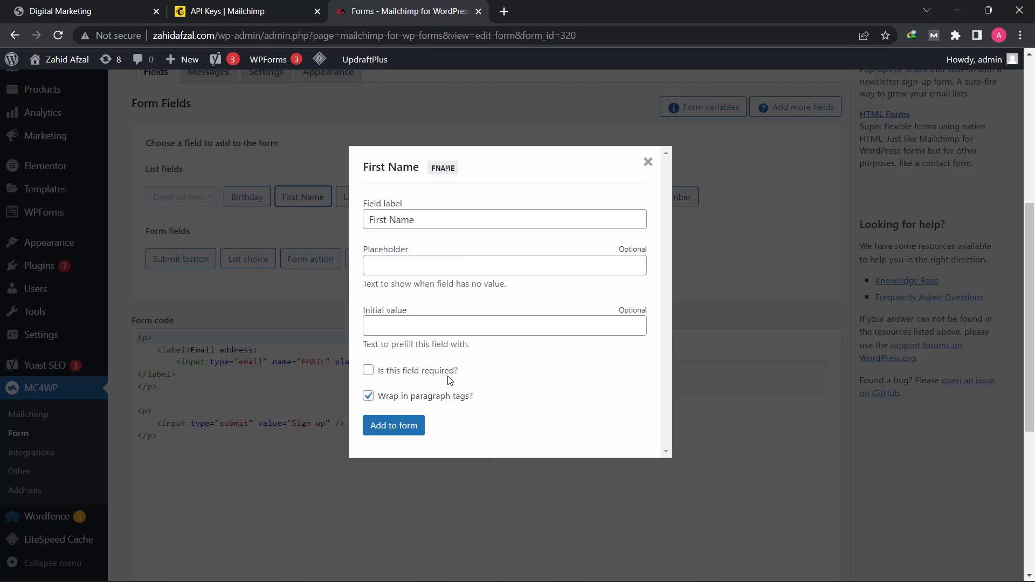
left_click(370, 374)
left_click(399, 430)
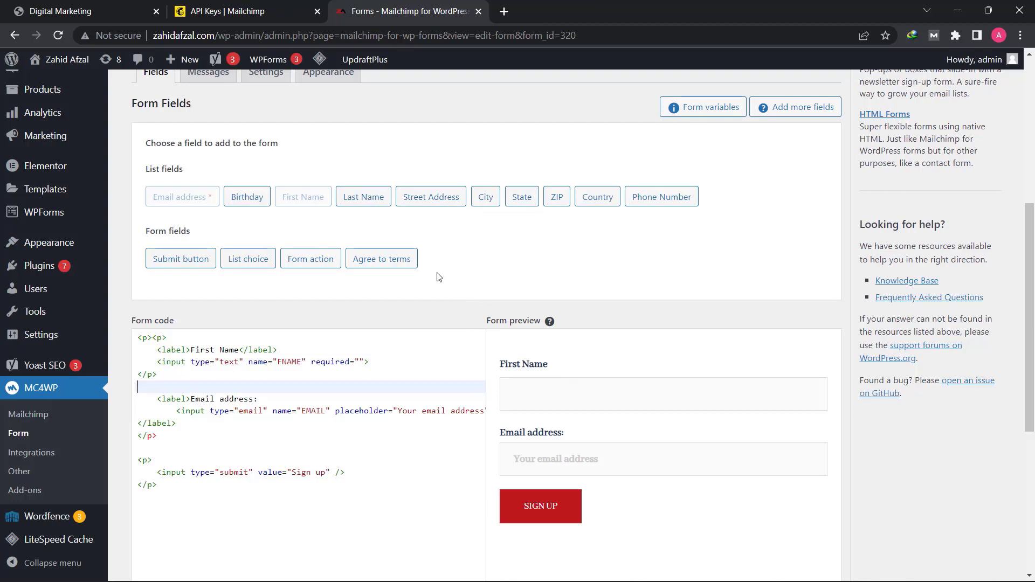
- Start adding an Agree to terms field and copy the Terms and Conditions page's link address from the site's pages list in a new tab
left_click(384, 260)
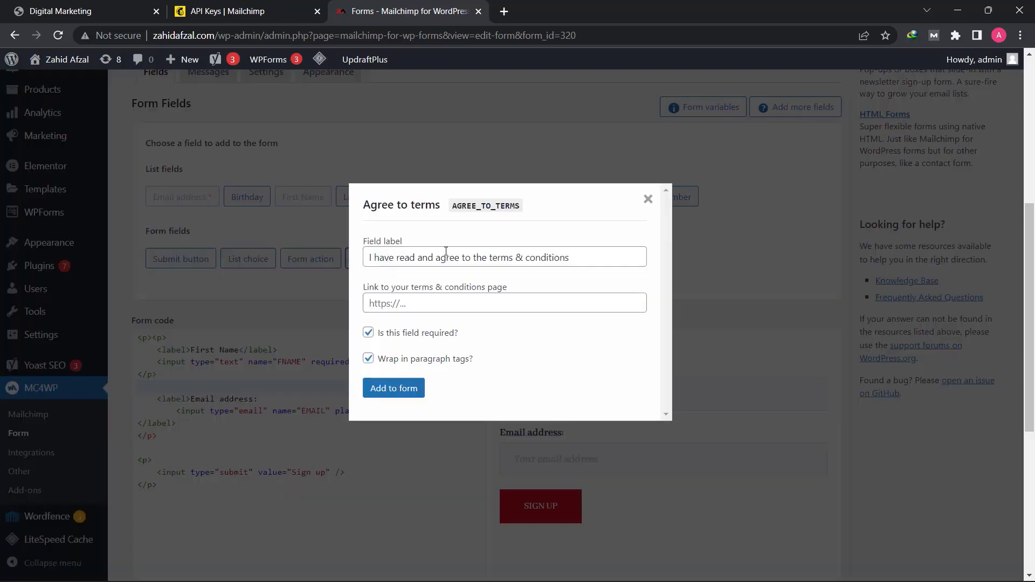
left_click(423, 304)
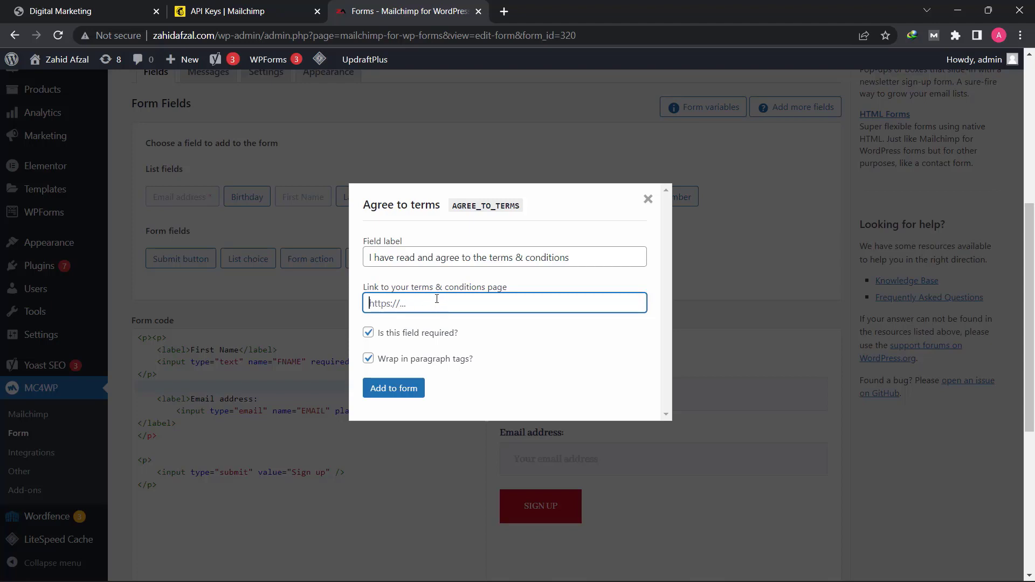
mouse_move(60, 64)
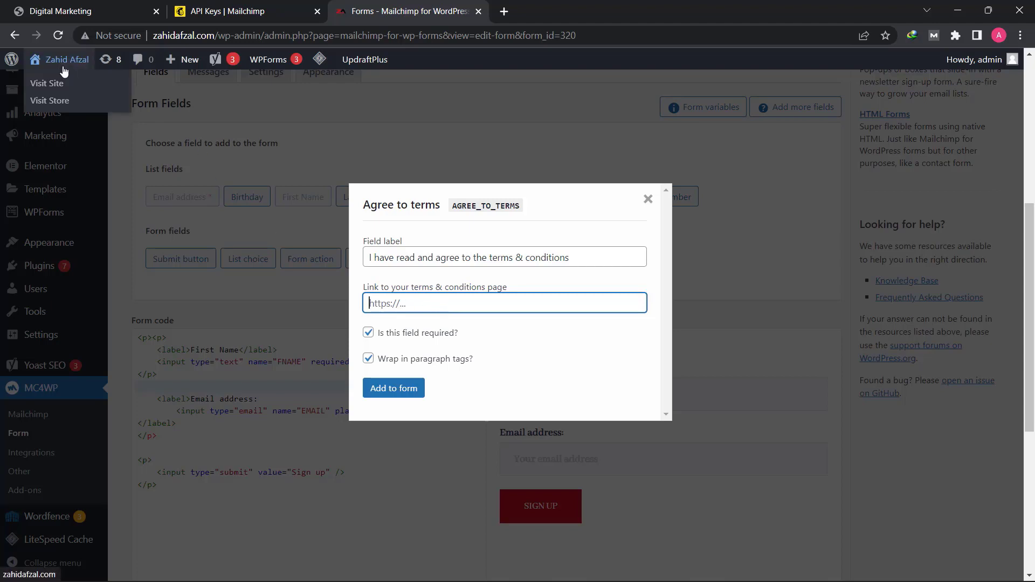
right_click(16, 63)
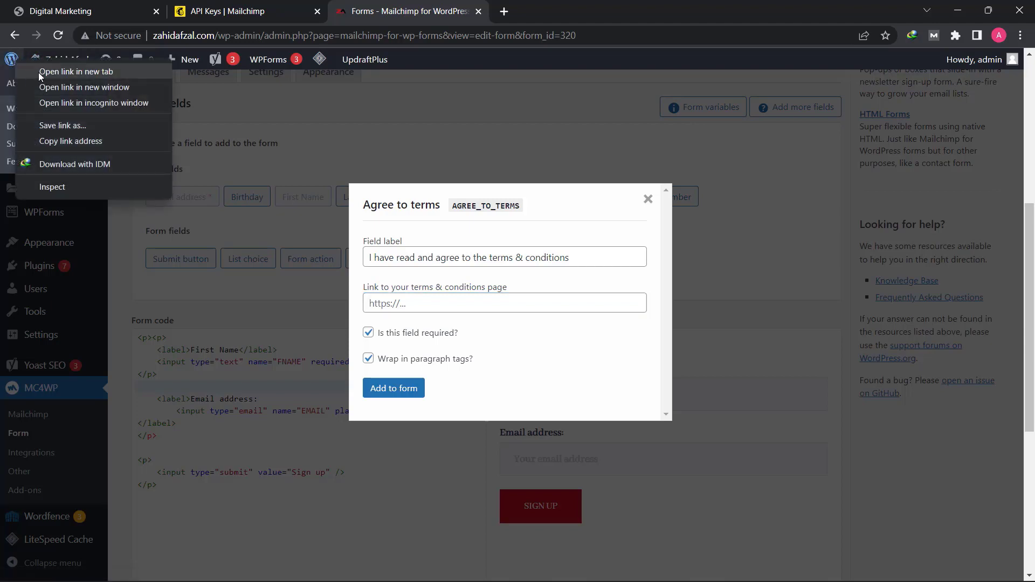
left_click(39, 73)
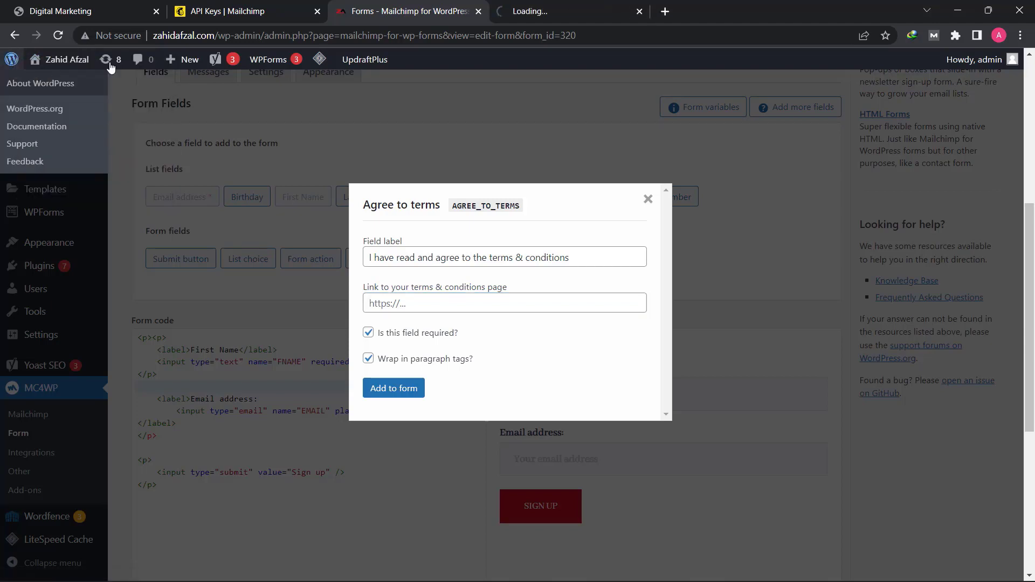
left_click(525, 5)
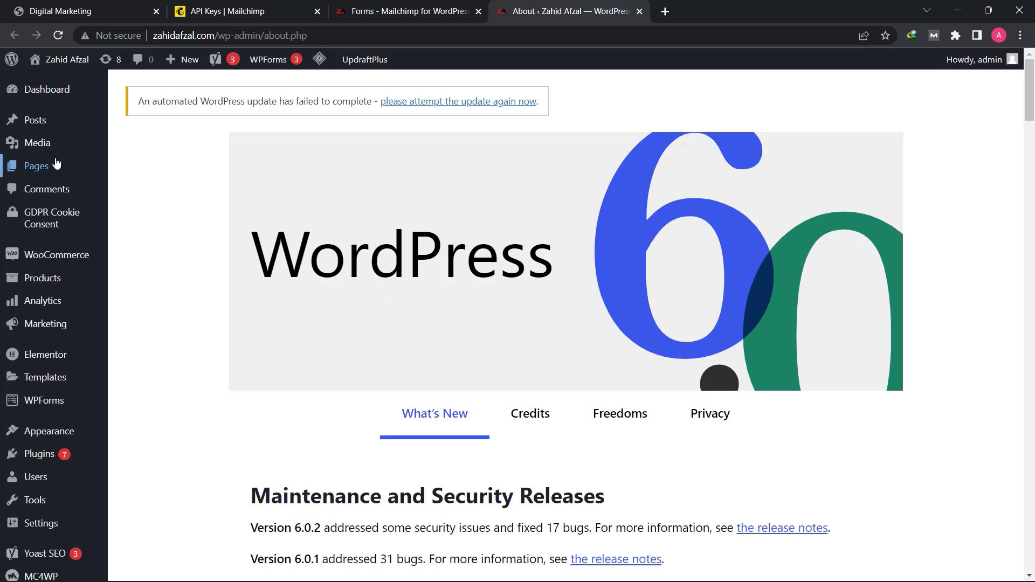
mouse_move(47, 169)
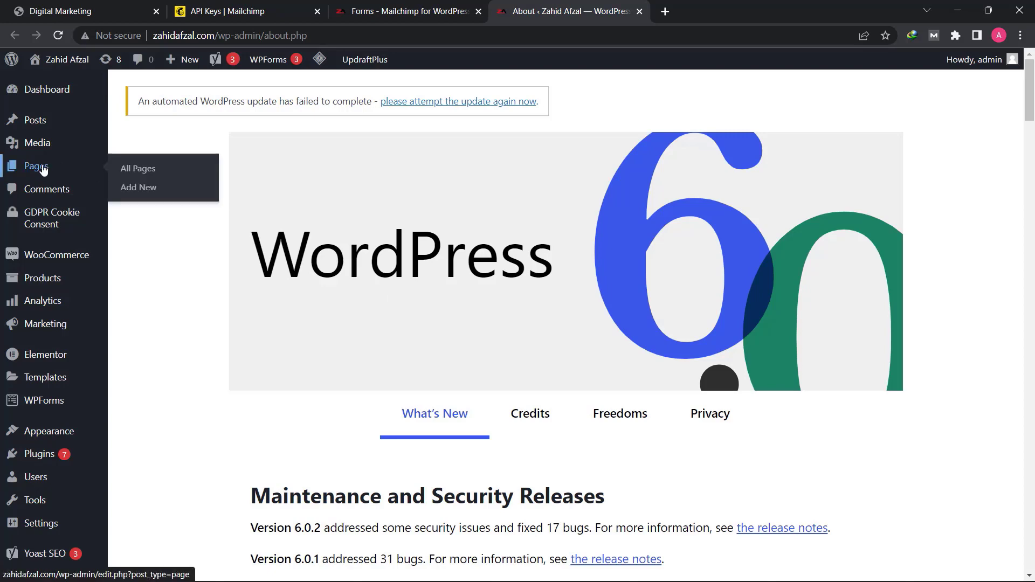
left_click(143, 174)
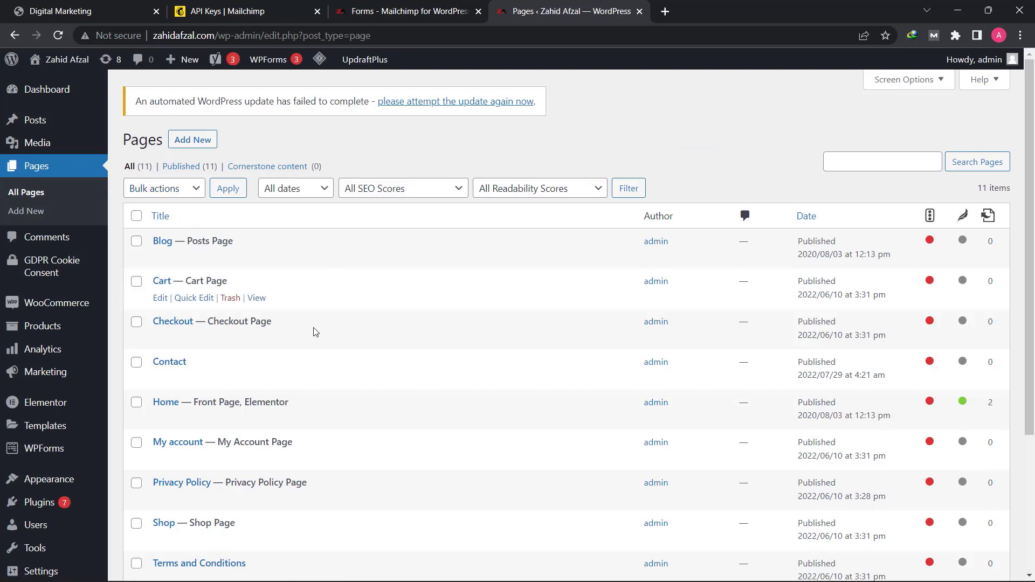
scroll(321, 317, "down", 4)
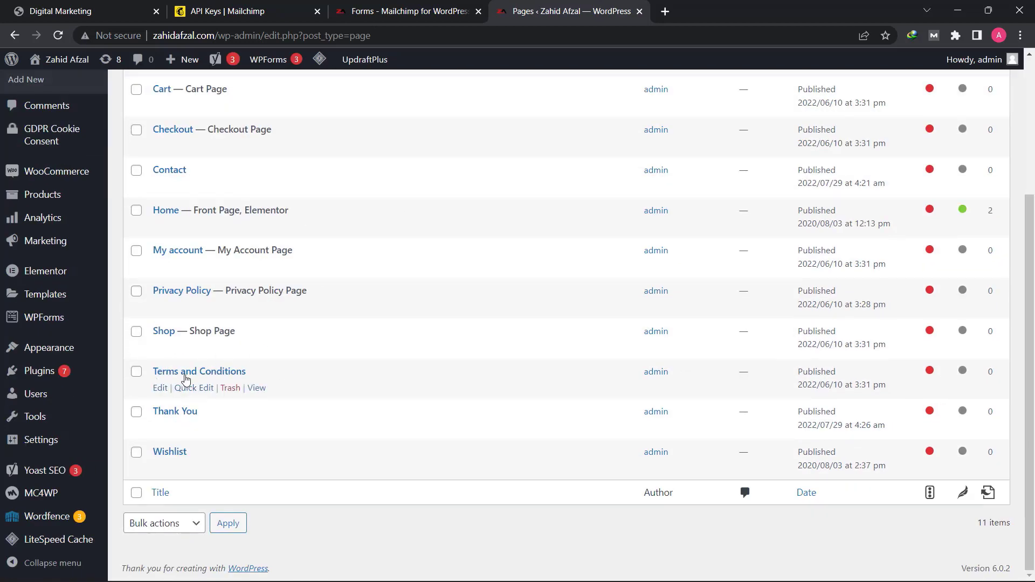
right_click(256, 390)
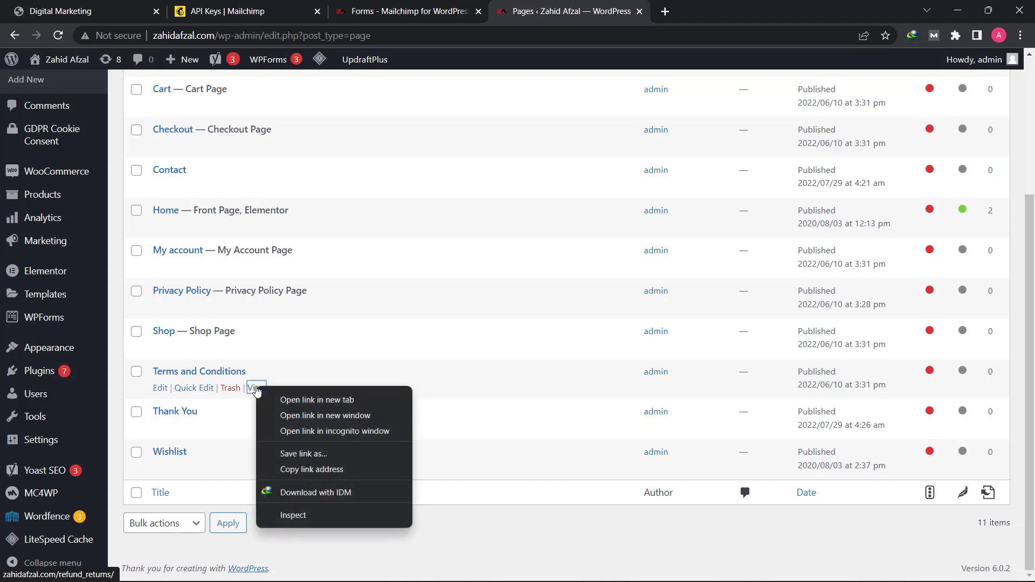
left_click(320, 470)
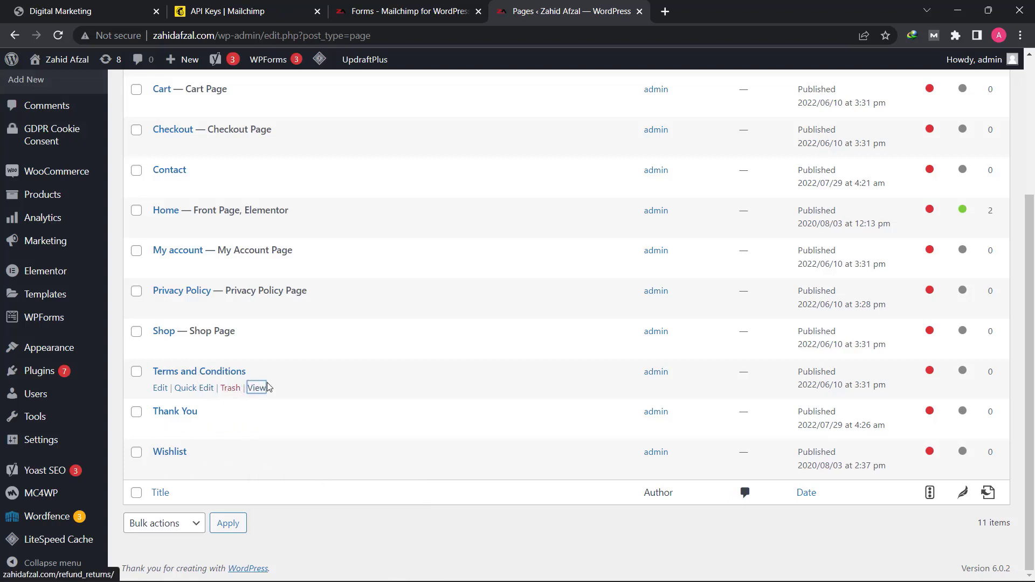
- Paste the copied address as the link to the terms & conditions page and add the required Agree to terms field to the form
left_click(377, 7)
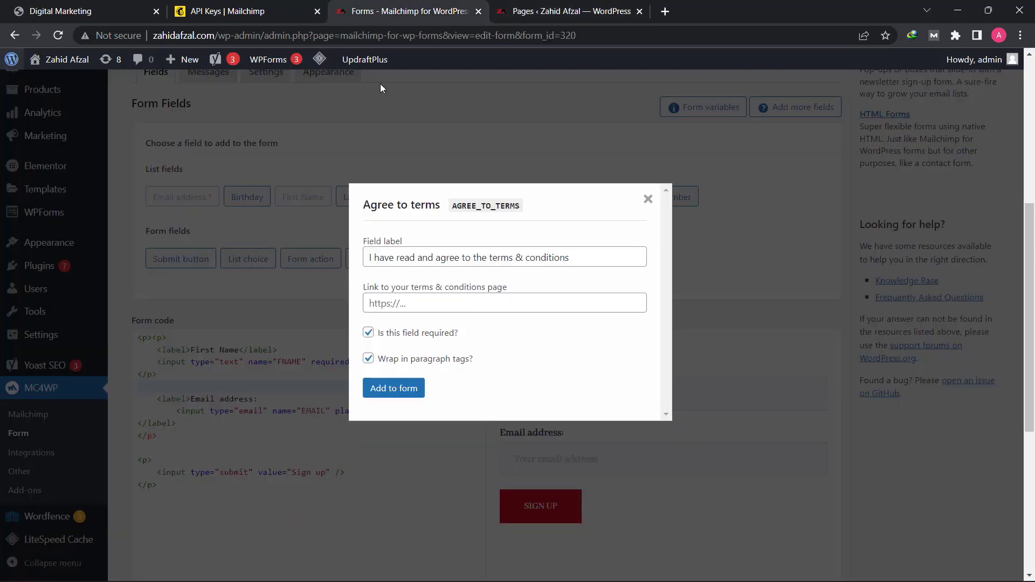
left_click(391, 303)
right_click(397, 305)
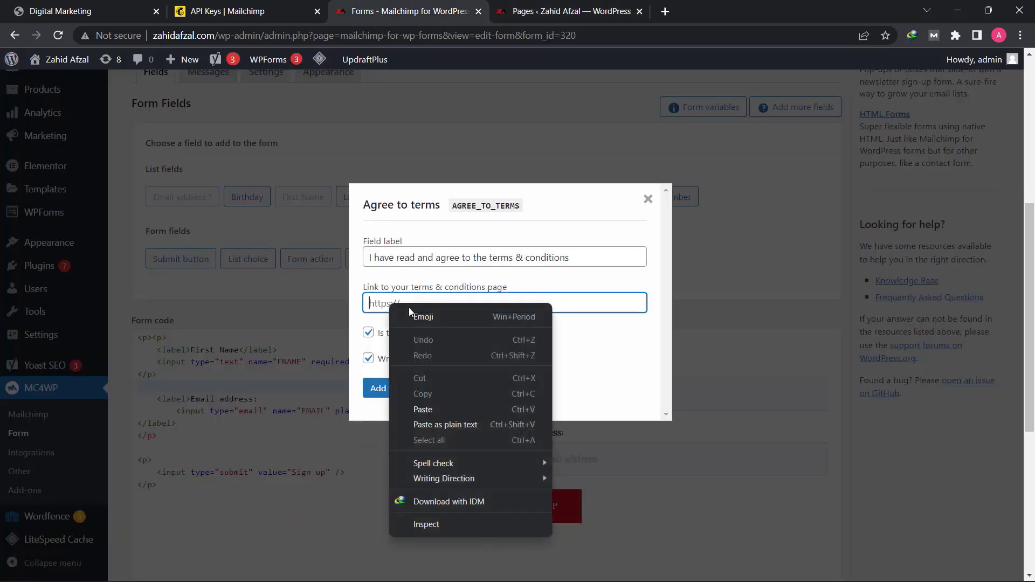
left_click(454, 409)
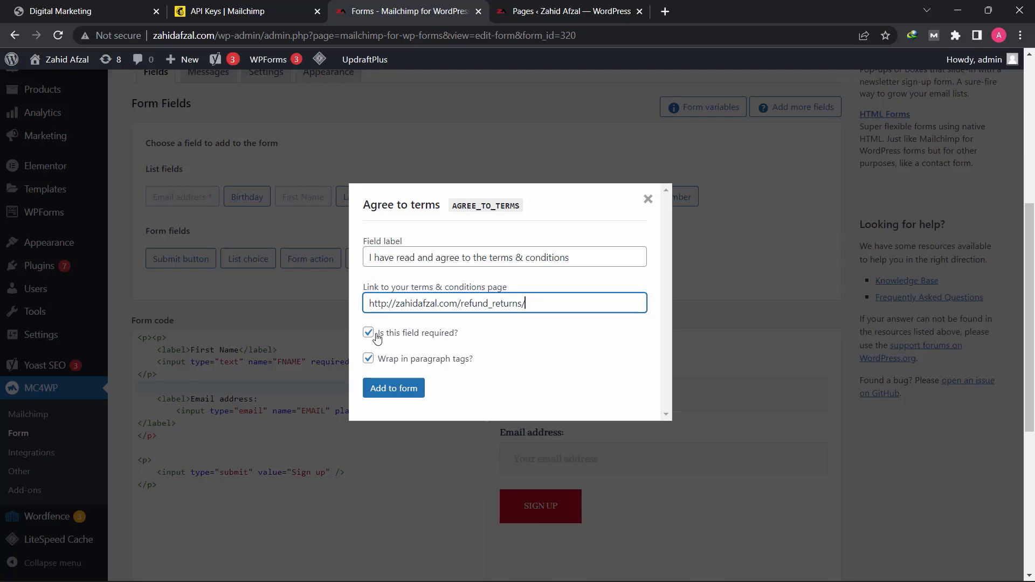
left_click(413, 392)
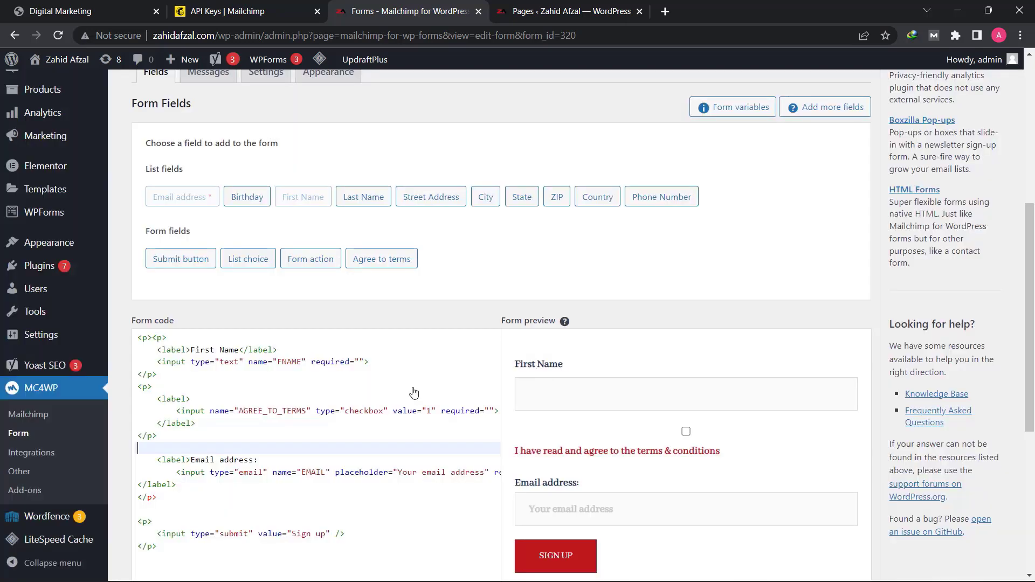
- Move the AGREE_TO_TERMS checkbox paragraph in the form code to a new line below the submit button's paragraph
scroll(423, 326, "down", 4)
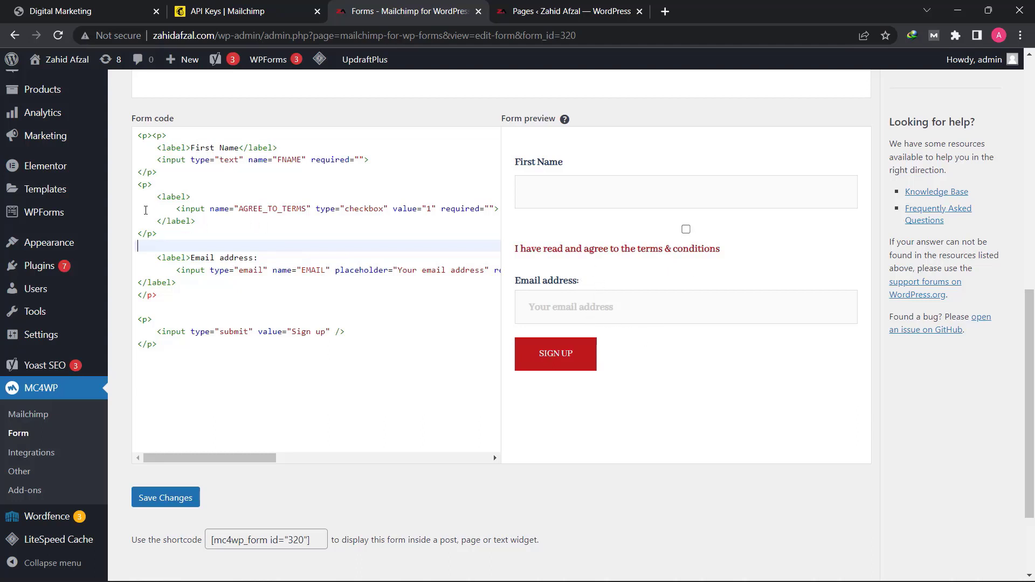
left_click_drag(139, 185, 155, 186)
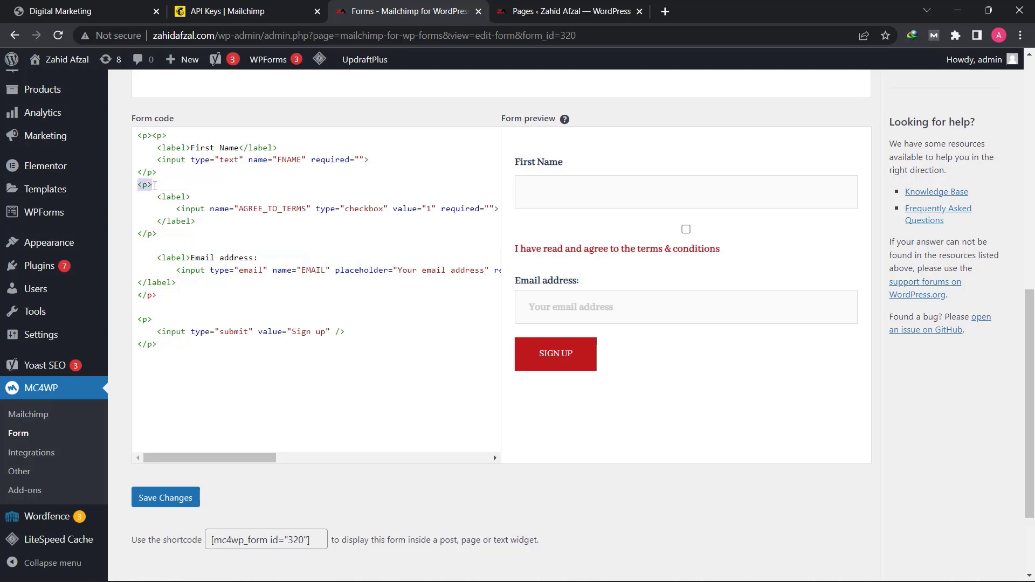
left_click_drag(160, 232, 142, 230)
left_click(190, 224)
left_click_drag(137, 187, 169, 234)
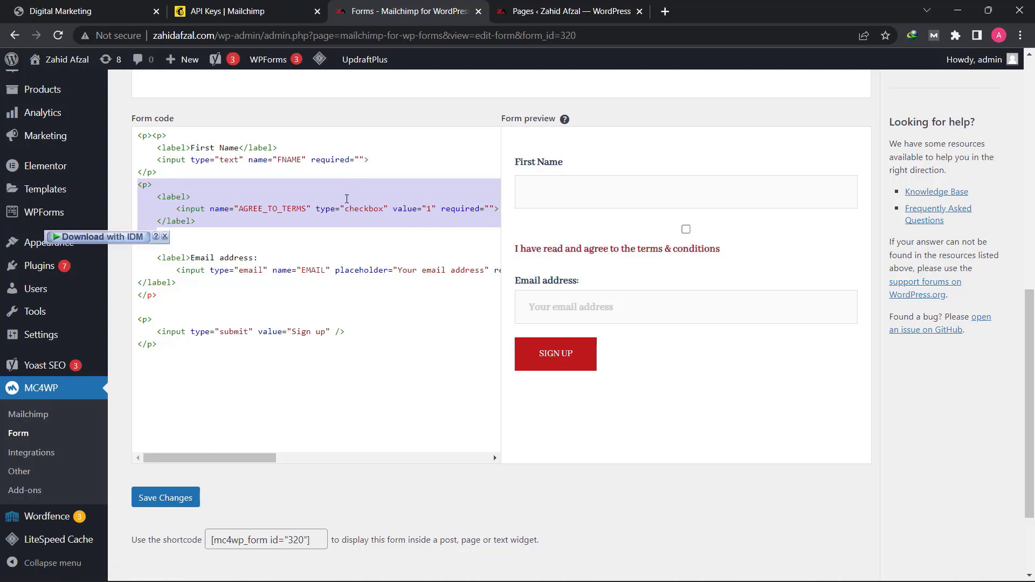
right_click(346, 200)
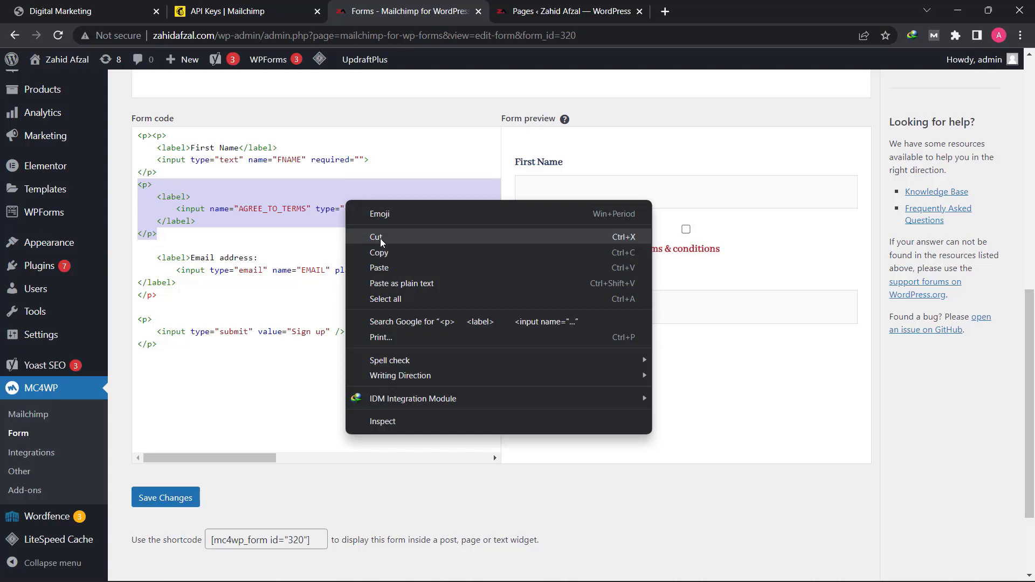
left_click(366, 234)
left_click(208, 293)
key("Return")
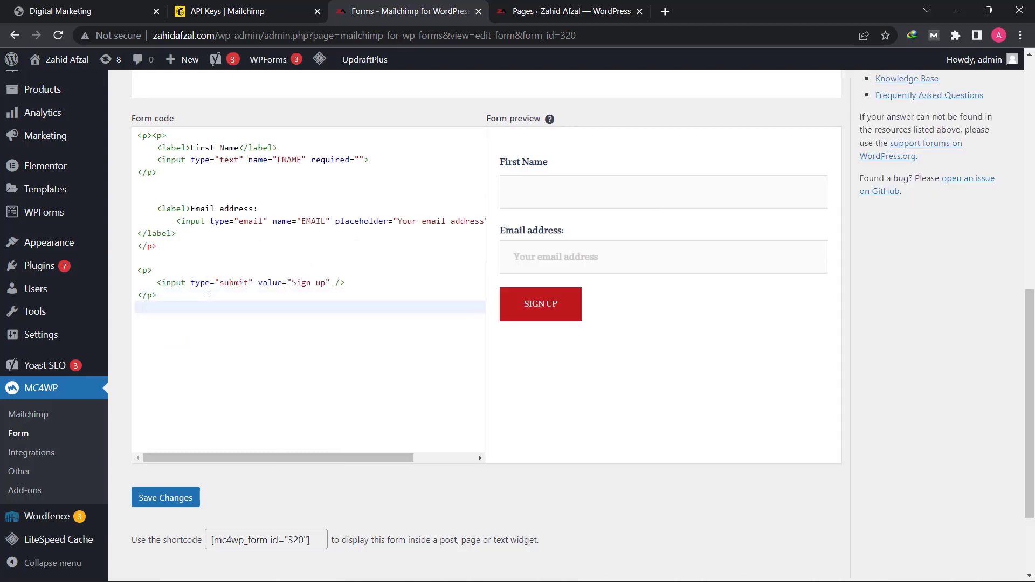
right_click(202, 307)
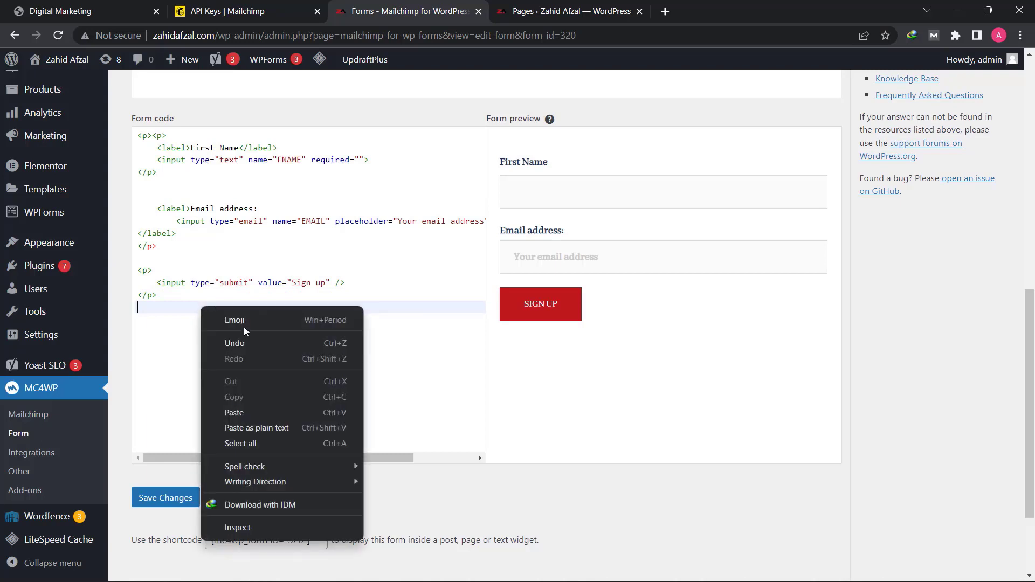
left_click(256, 413)
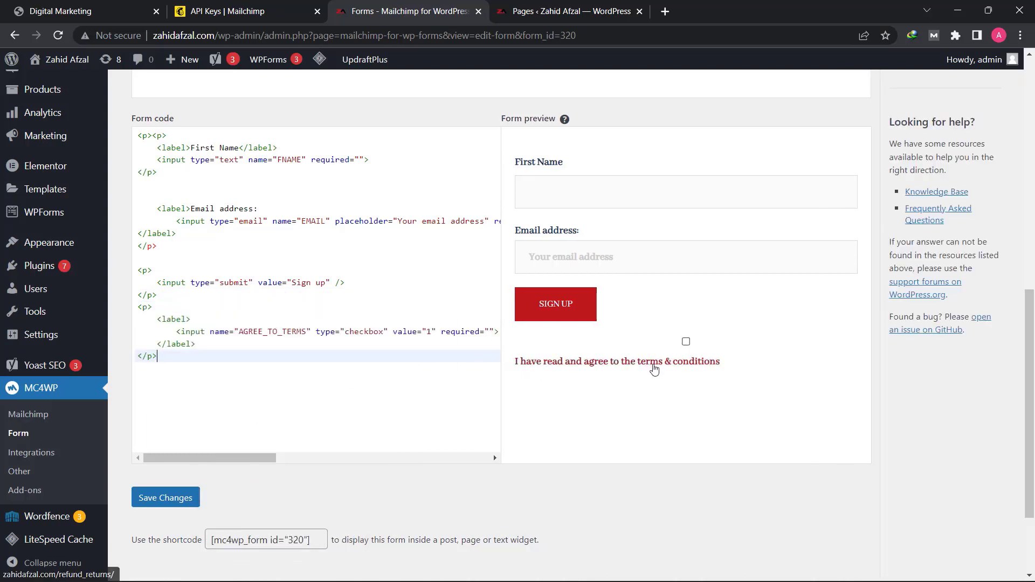
- Check the form fields and preview, and save the changes to the Lead Capture form
scroll(480, 274, "up", 4)
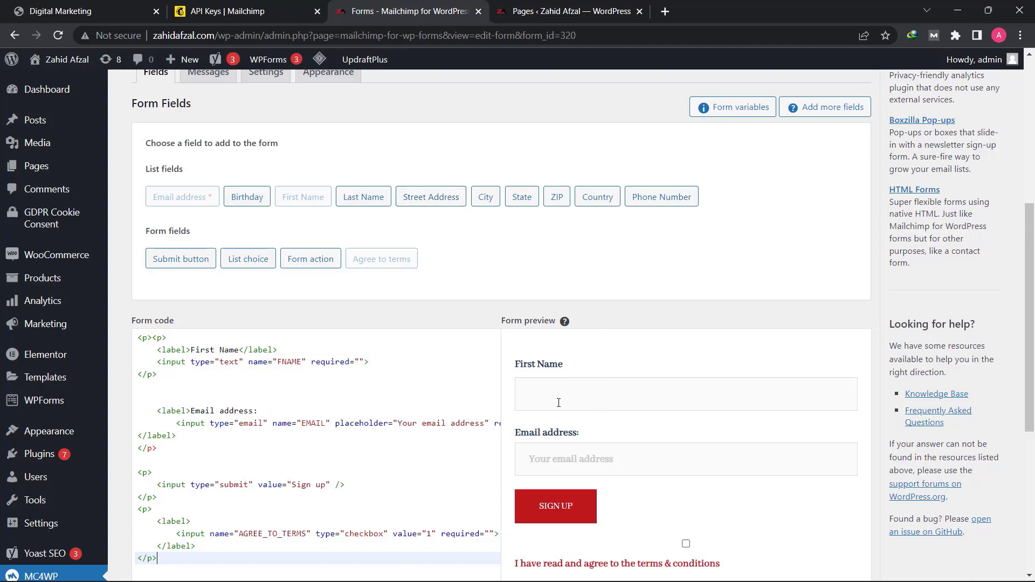
scroll(559, 402, "down", 4)
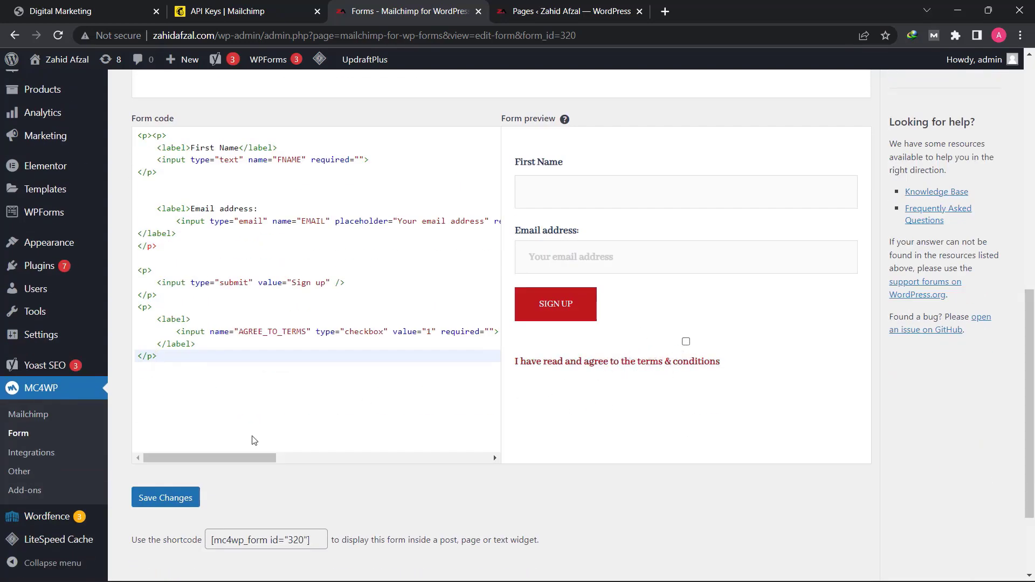
left_click(180, 503)
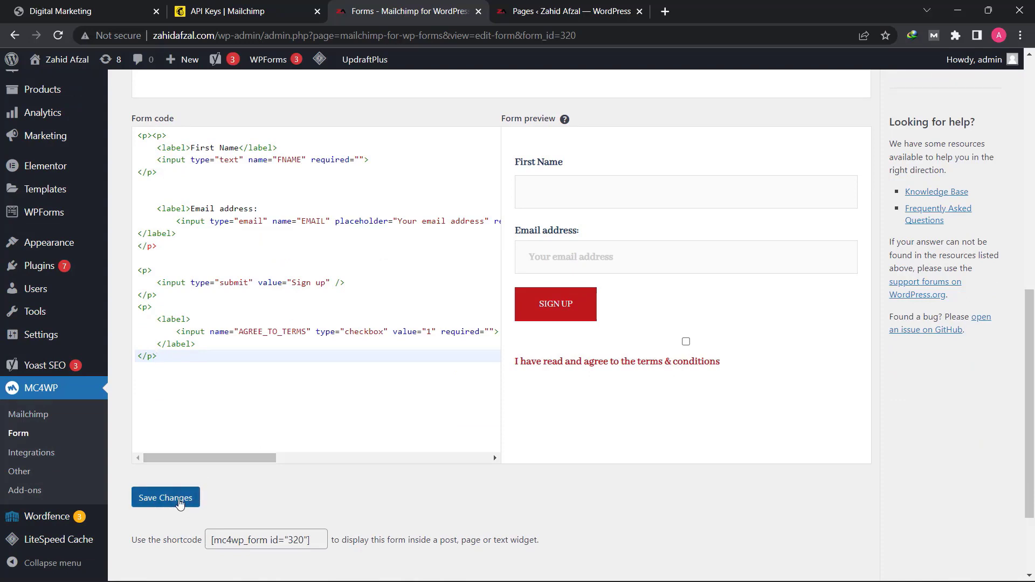
left_click(180, 503)
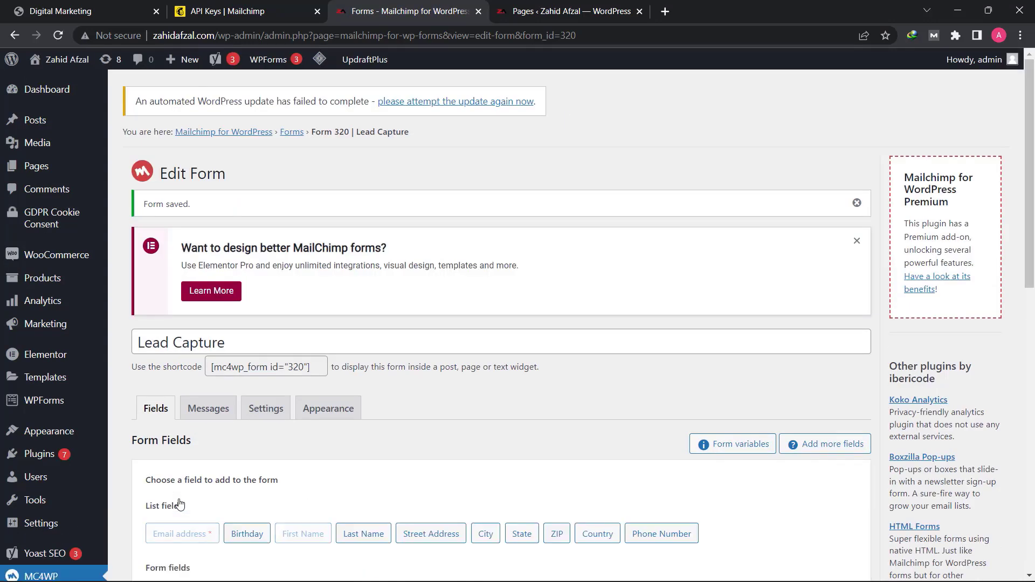
- Review the Lead Capture form's messages and set double opt-in to No in its Mailchimp specific settings
left_click(220, 410)
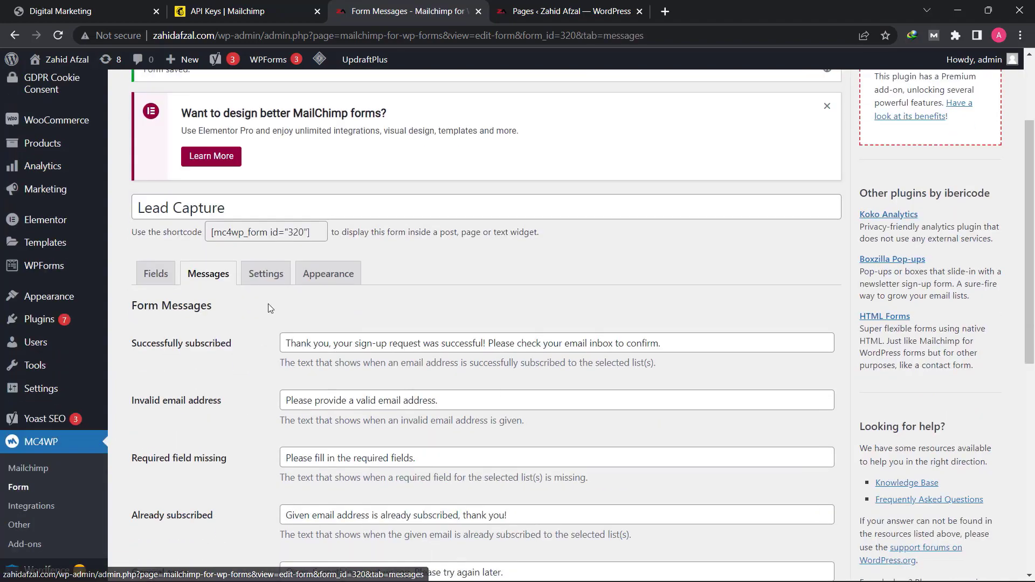
scroll(431, 380, "down", 5)
scroll(432, 380, "up", 4)
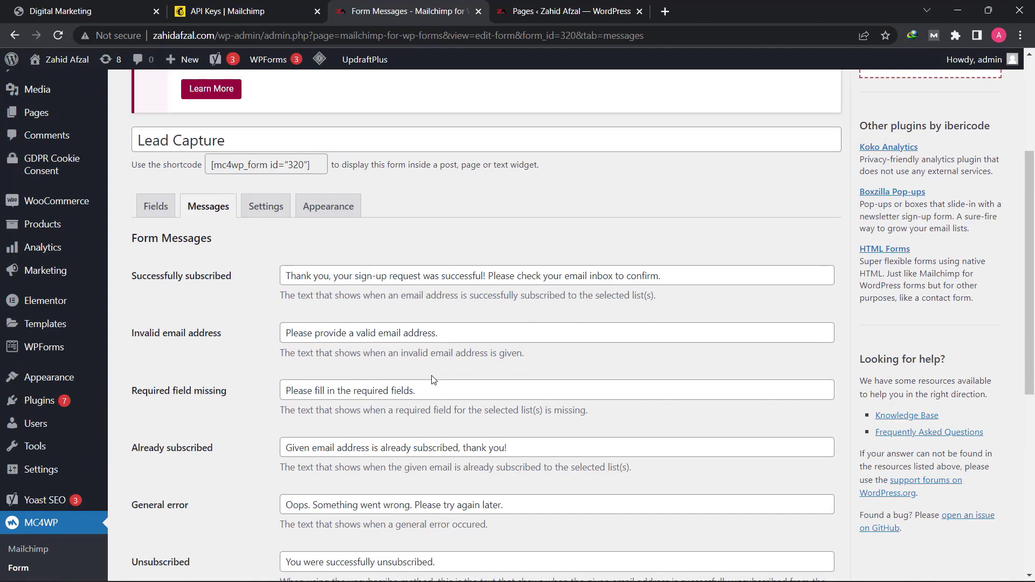
scroll(431, 380, "up", 1)
left_click(262, 276)
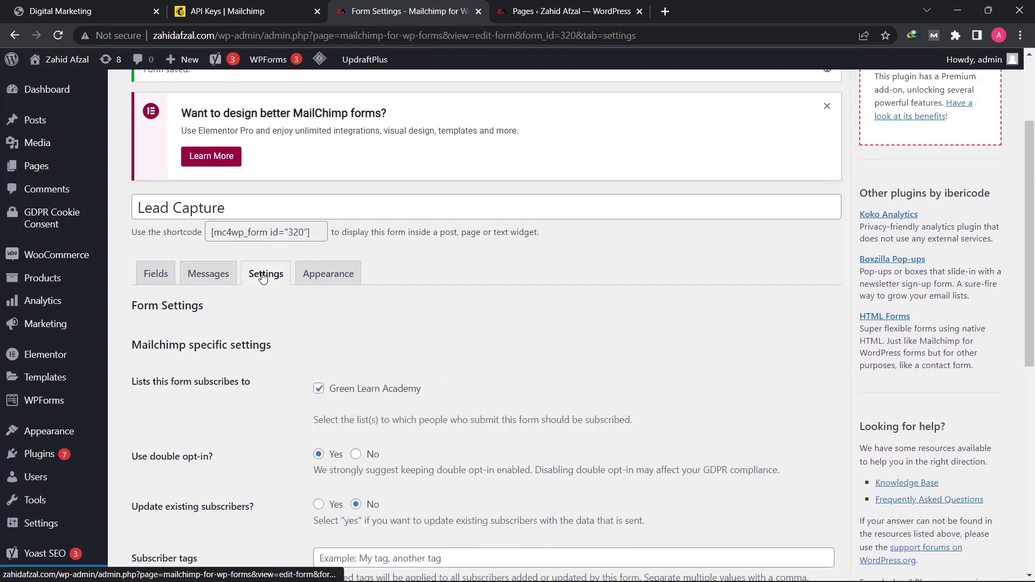
scroll(324, 312, "down", 3)
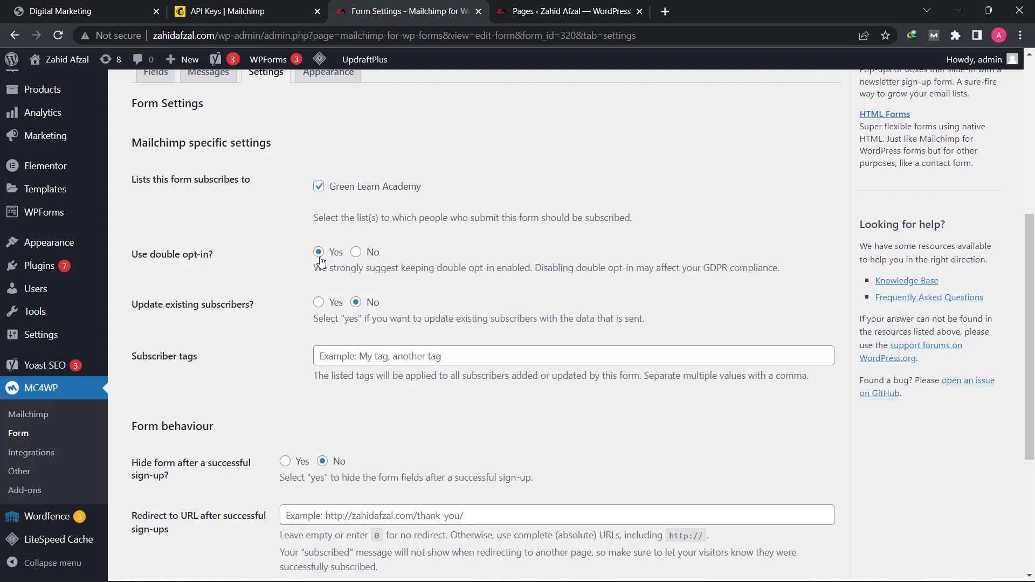
left_click(356, 251)
left_click(583, 113)
- Copy the link address of the Thank You page from the site's pages list for the form's redirect setting
scroll(345, 334, "down", 3)
scroll(334, 361, "down", 1)
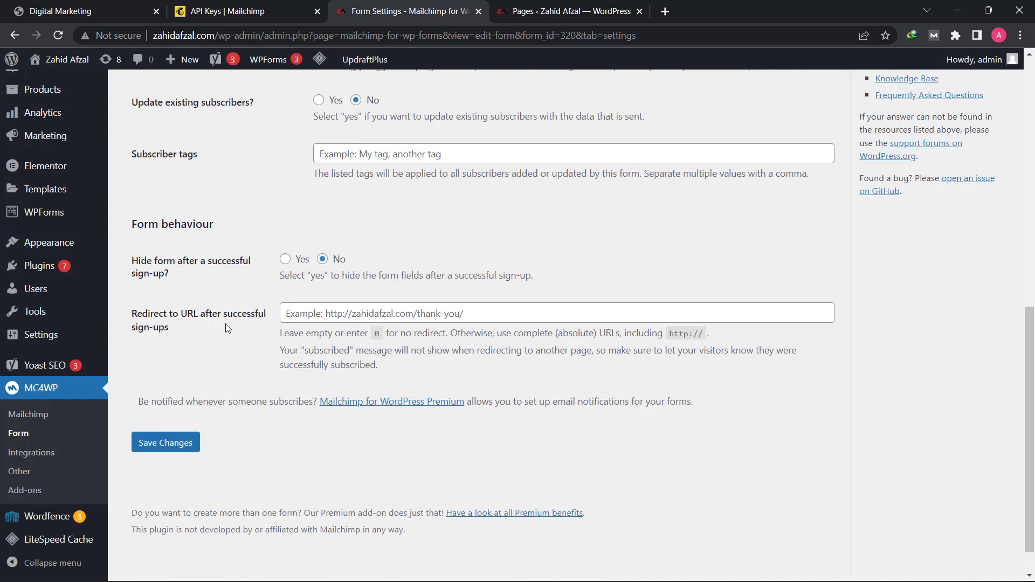
left_click(252, 317)
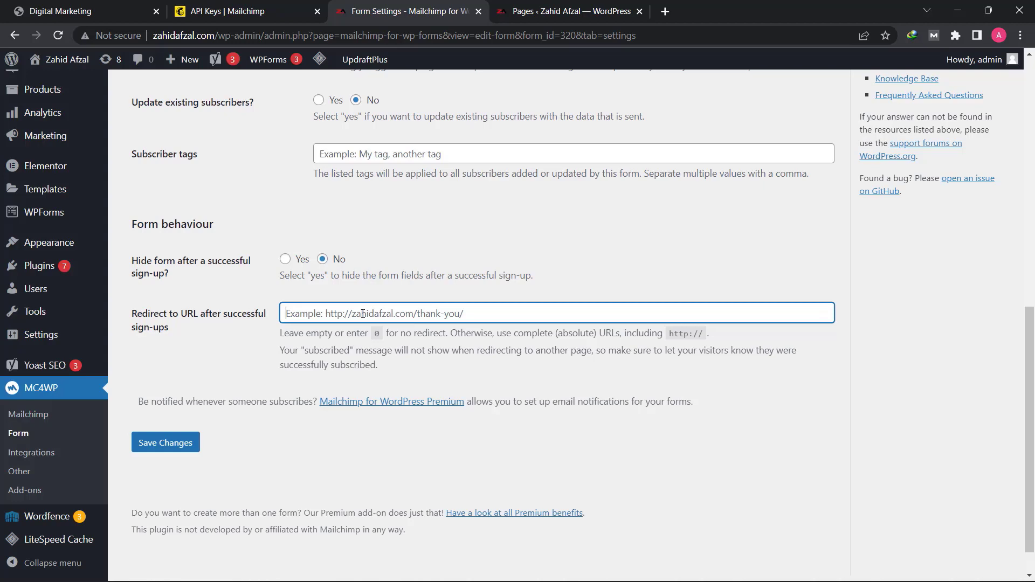
left_click(539, 12)
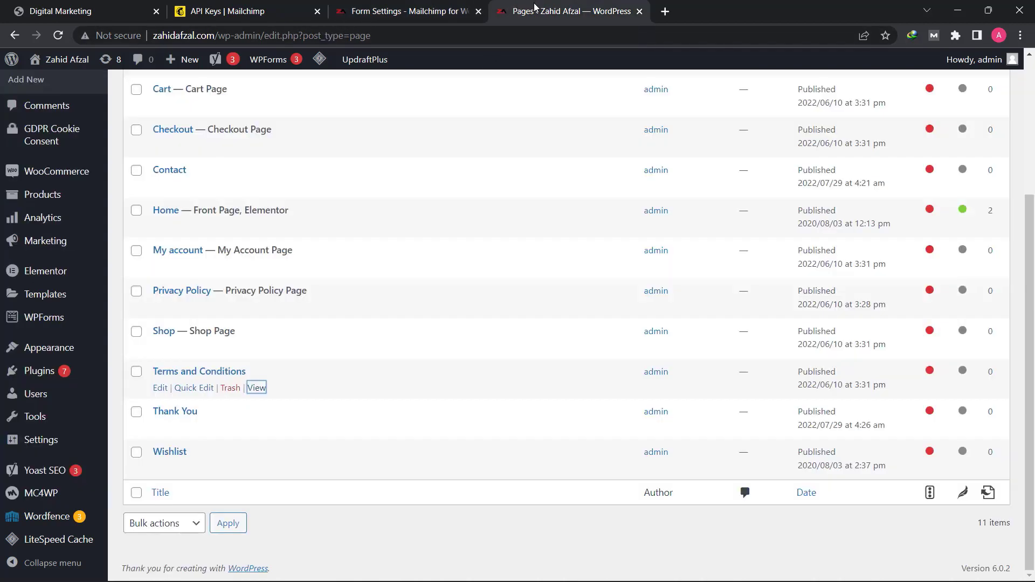
scroll(224, 199, "up", 4)
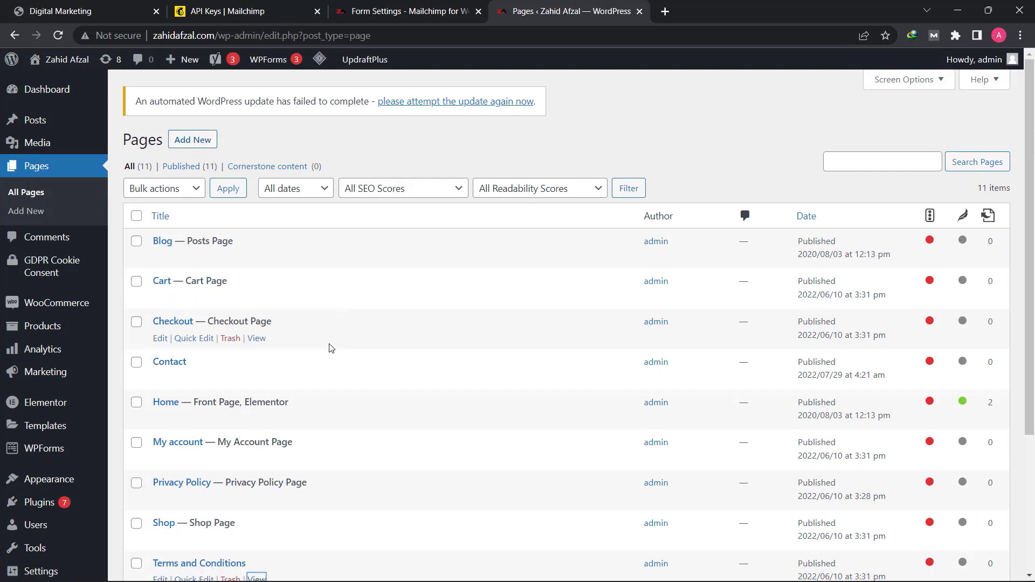
scroll(331, 347, "down", 4)
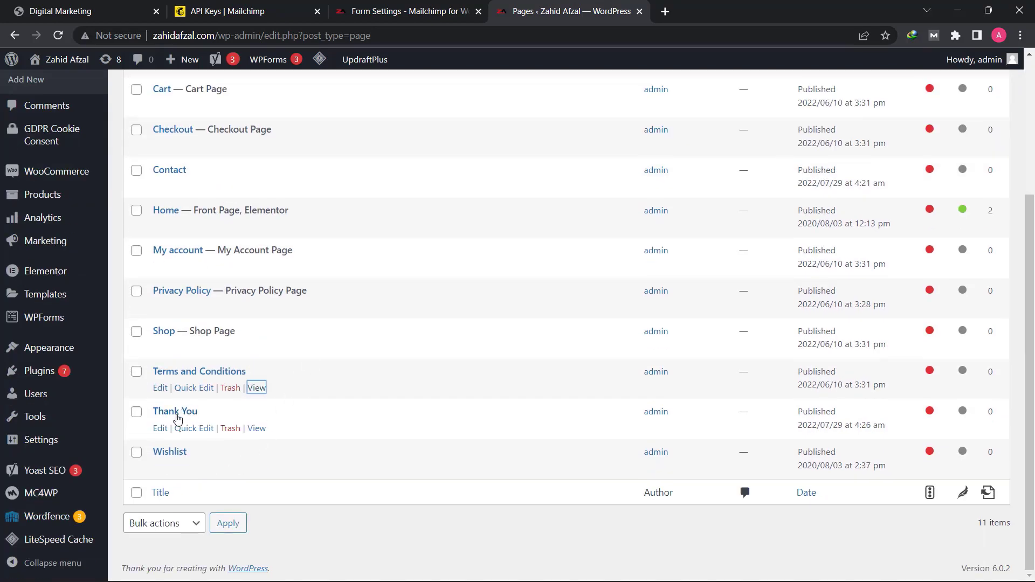
right_click(257, 430)
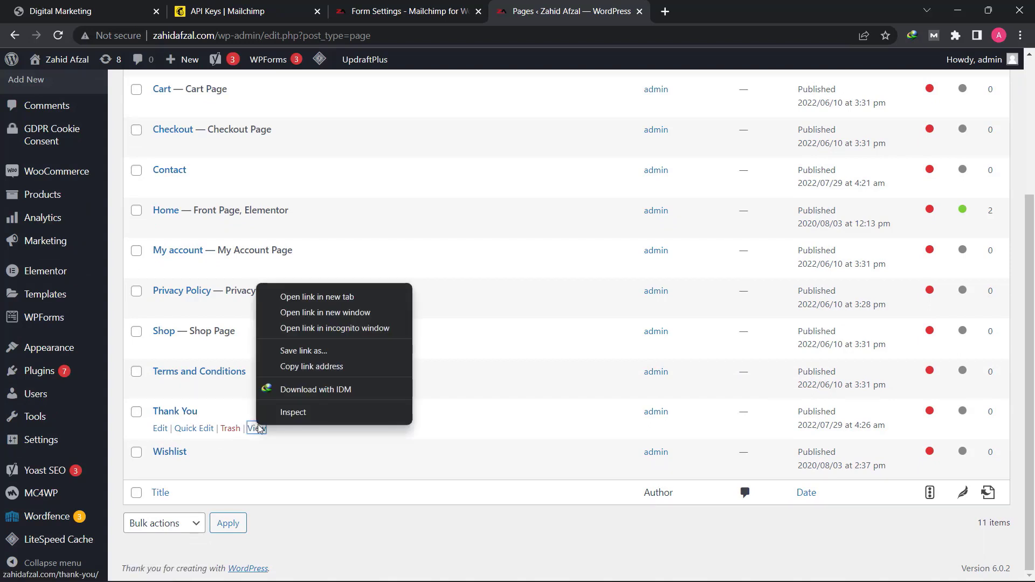
left_click(310, 370)
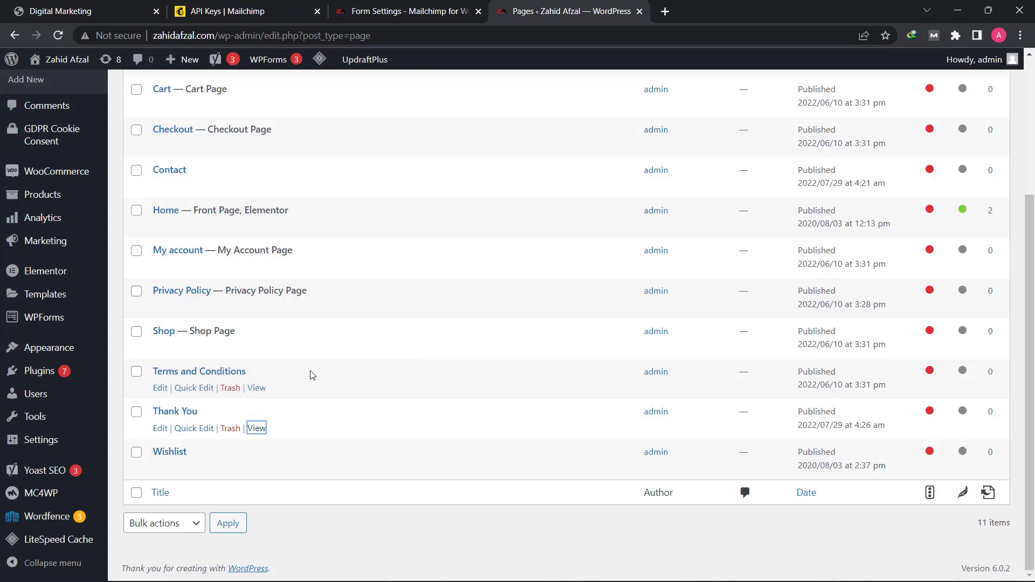
- Paste the copied Thank You page address as the redirect URL after successful sign-ups and save the Lead Capture form
left_click(402, 11)
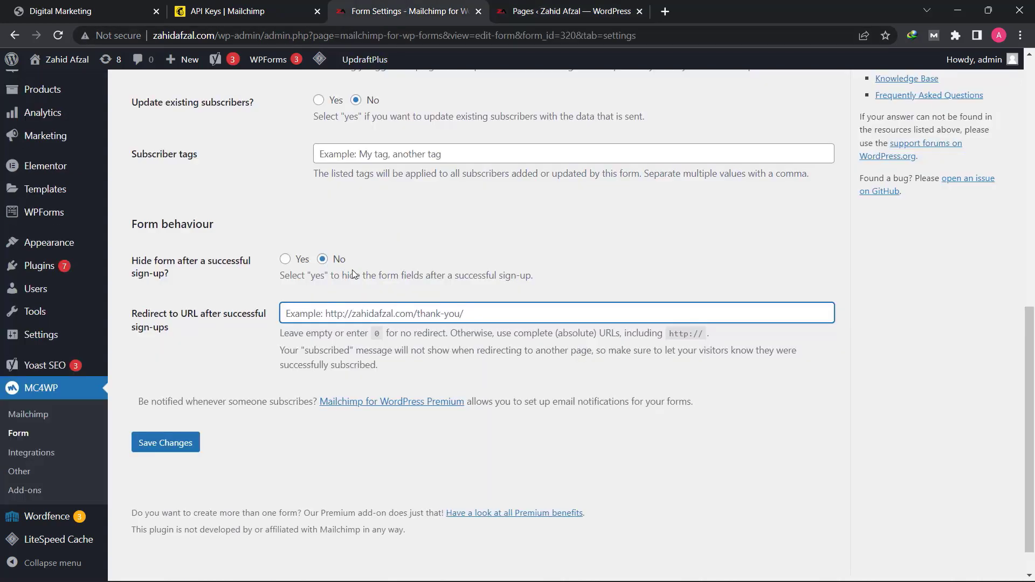
right_click(350, 311)
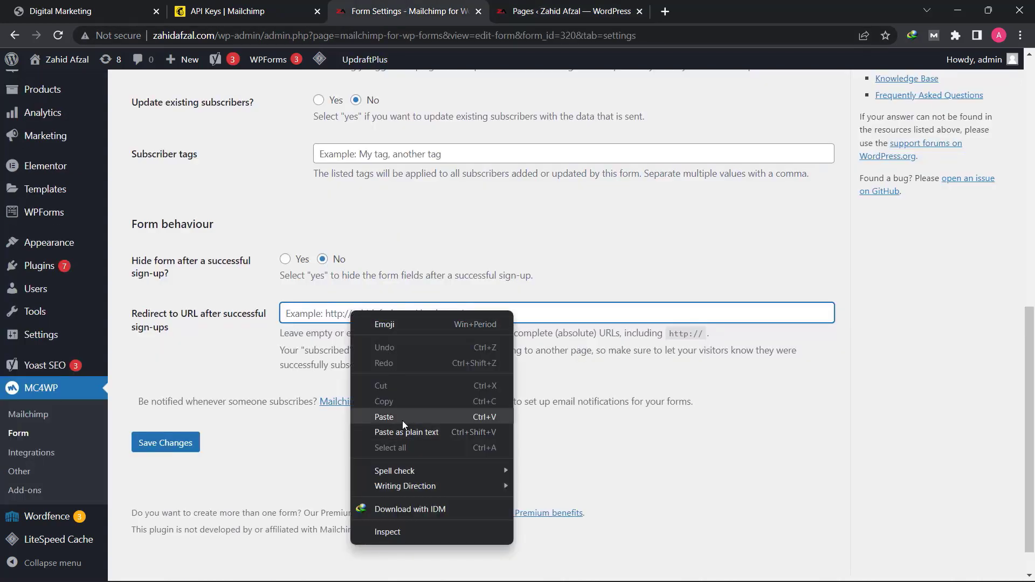
left_click(402, 419)
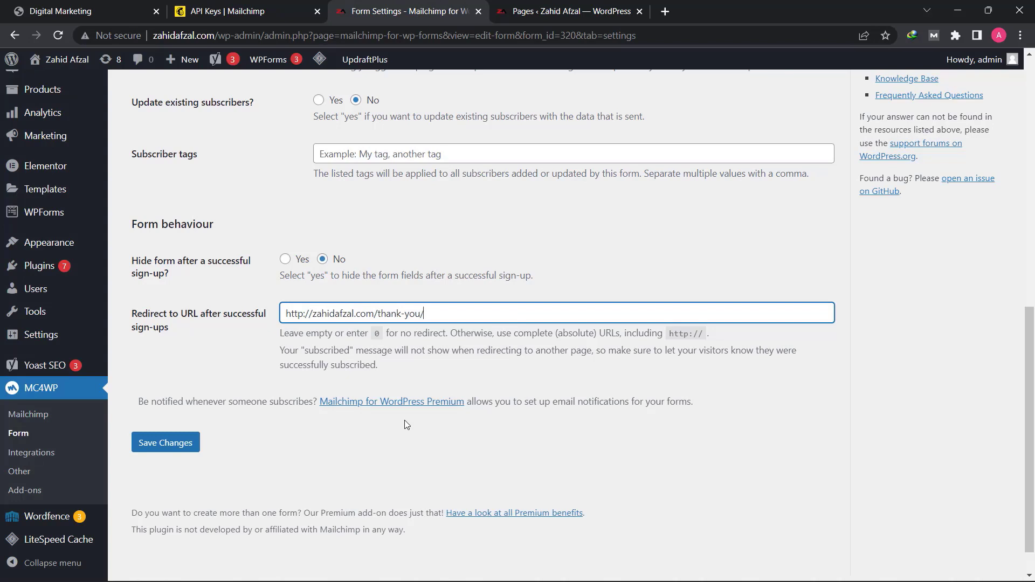
left_click(176, 448)
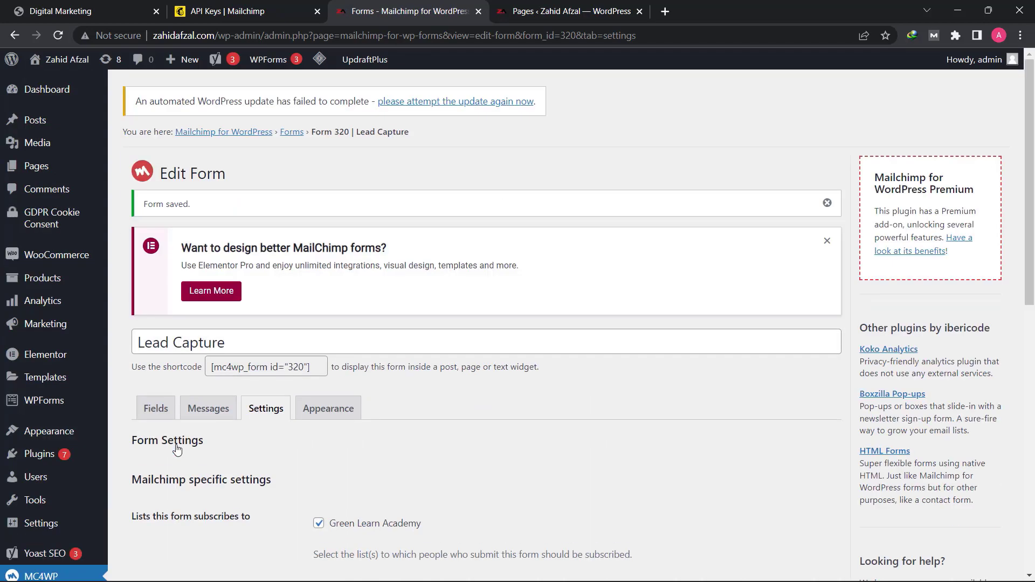
- Keep the Lead Capture form's style as Inherit from Sydney theme in its appearance settings and save the changes
left_click(328, 411)
scroll(329, 409, "down", 4)
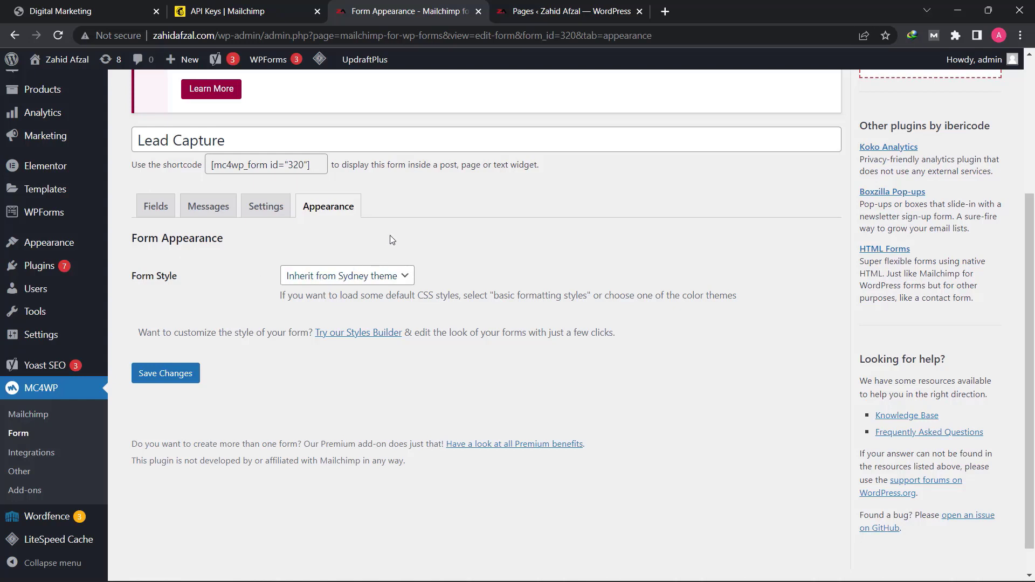
left_click(170, 374)
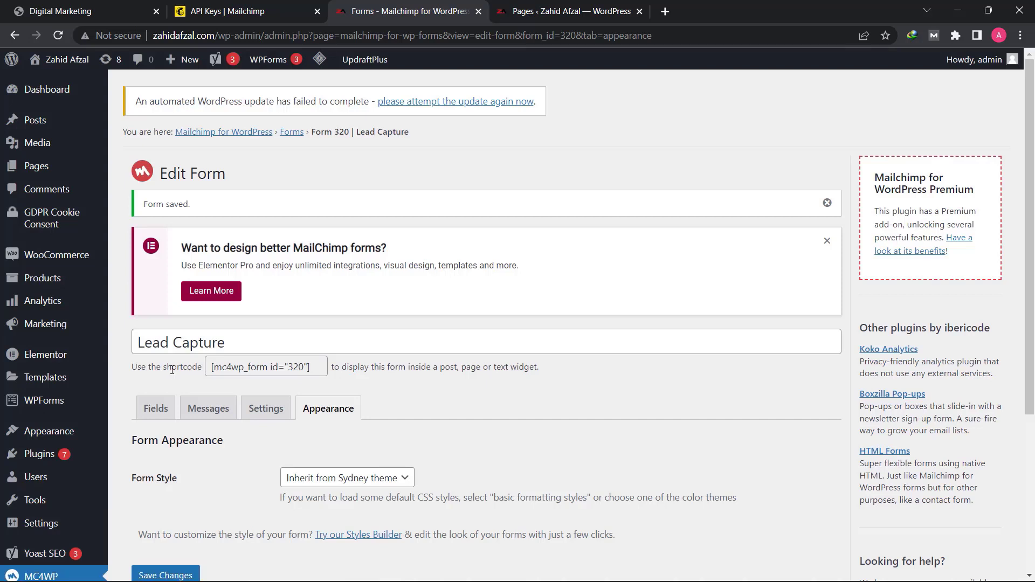
- Copy the Lead Capture form's shortcode [mc4wp_form id="320"]
left_click(264, 369)
right_click(266, 369)
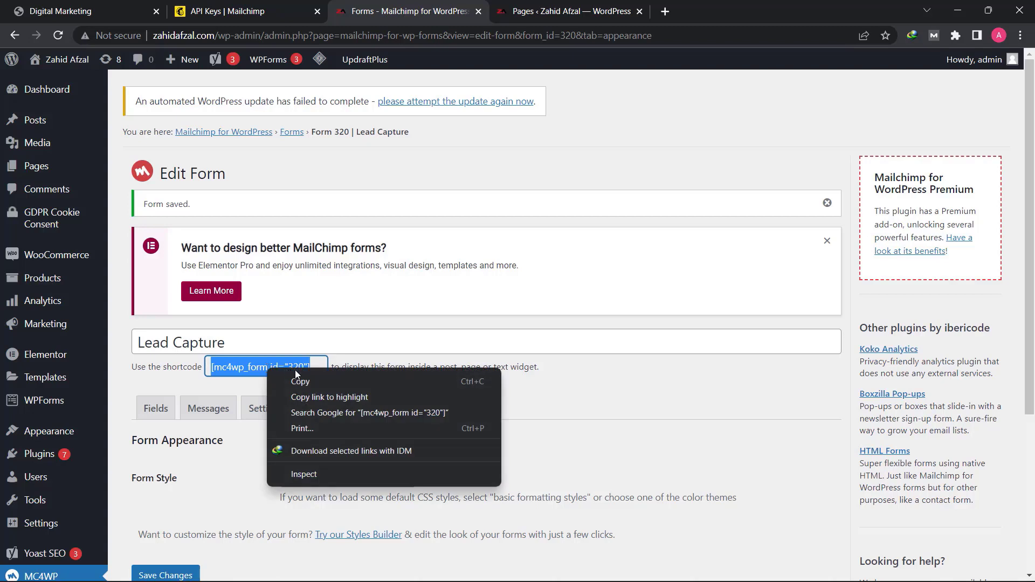
left_click(306, 381)
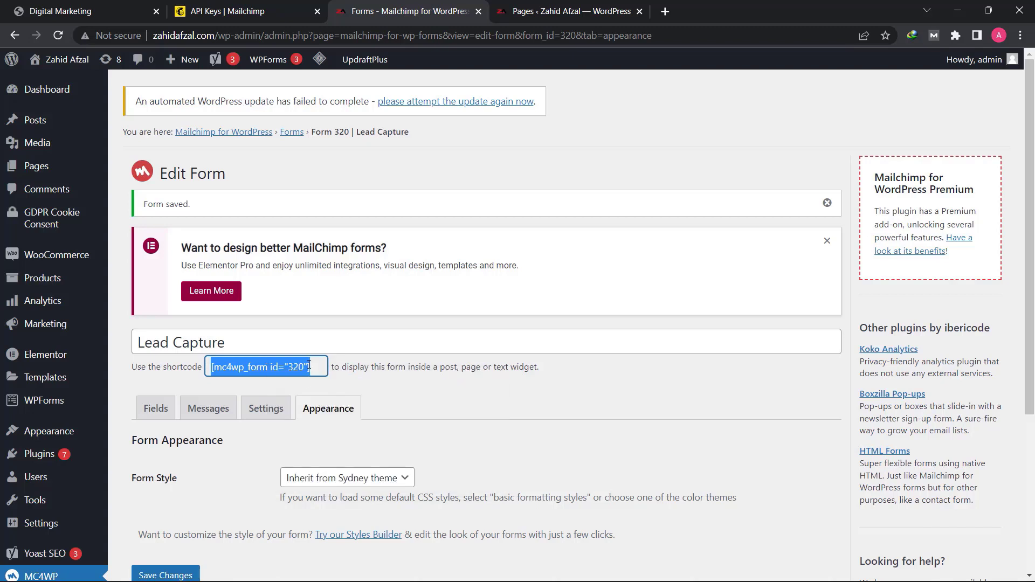
left_click(309, 364)
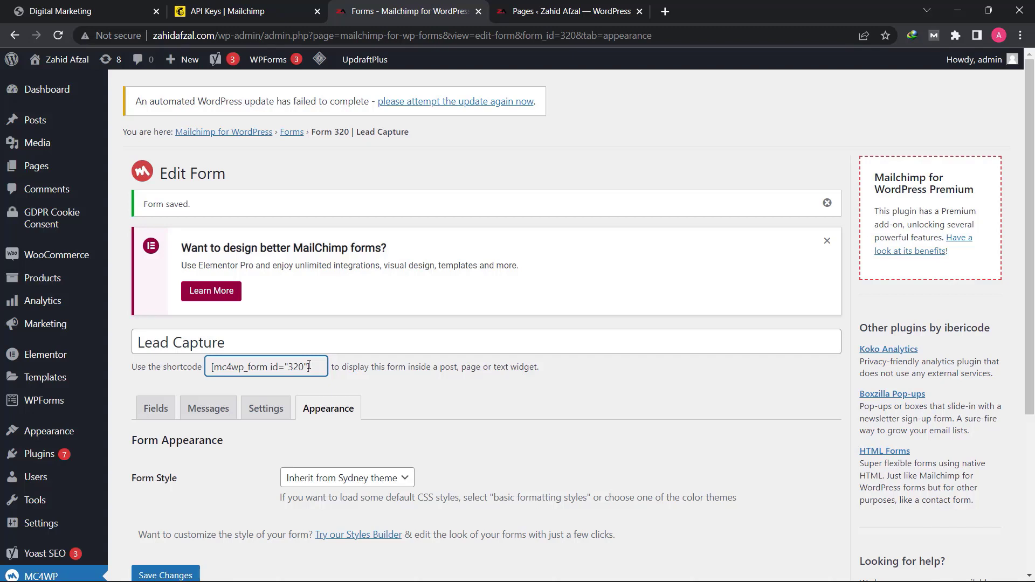
triple_click(295, 367)
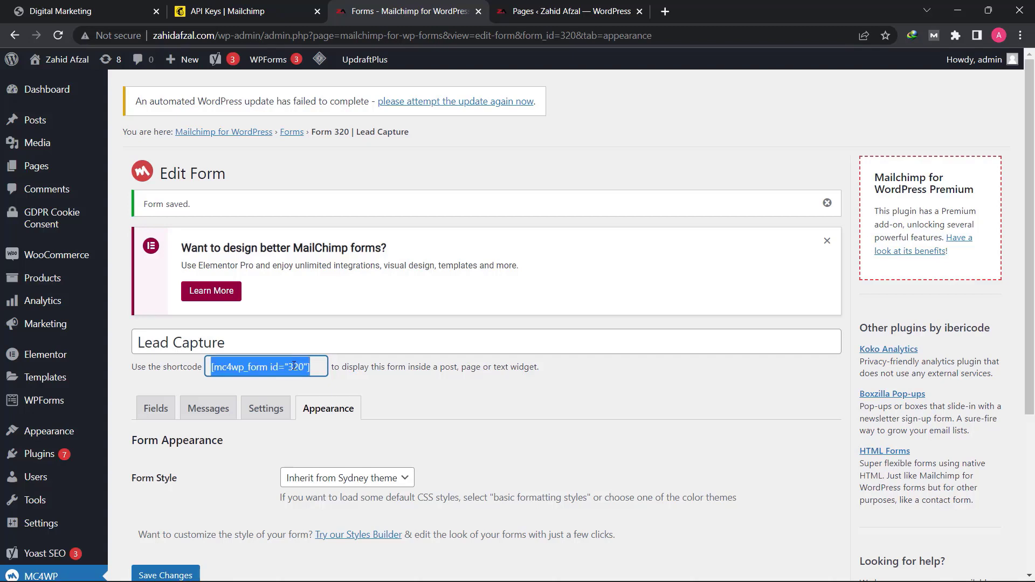
right_click(291, 364)
left_click(348, 374)
- Search for the boxzilla plugin, then install and activate Boxzilla on the WordPress site
mouse_move(51, 457)
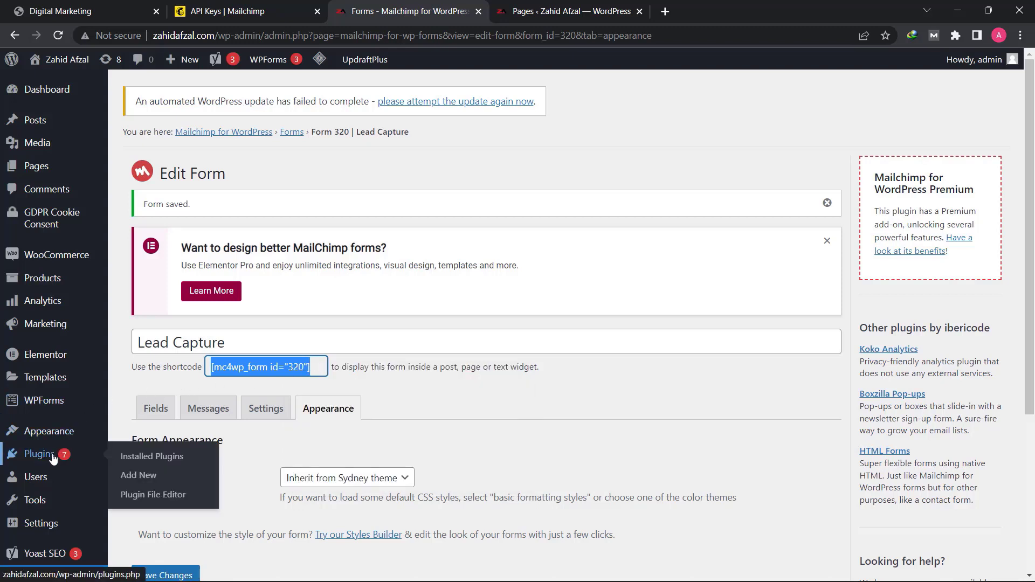
left_click(127, 480)
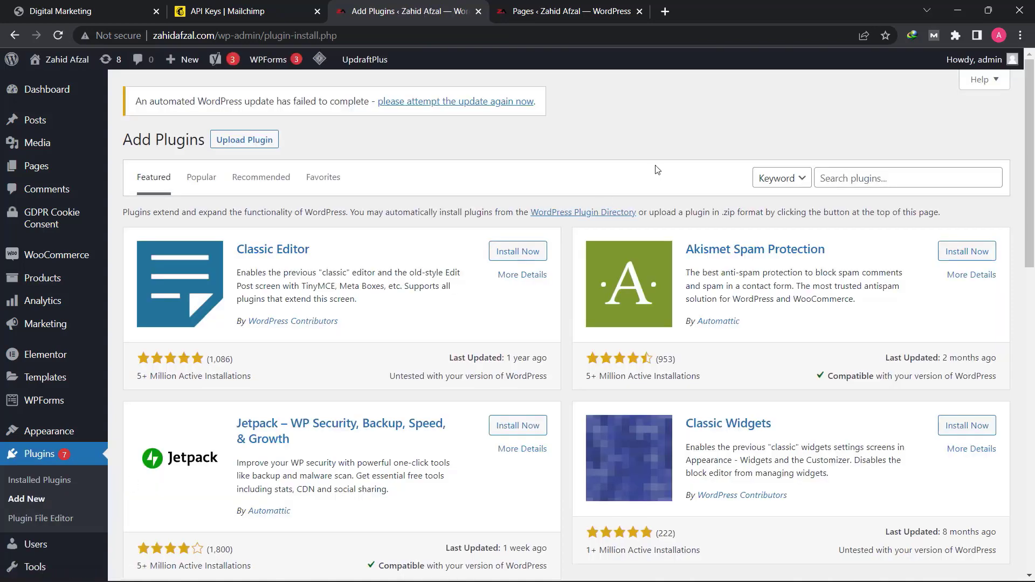
left_click(873, 180)
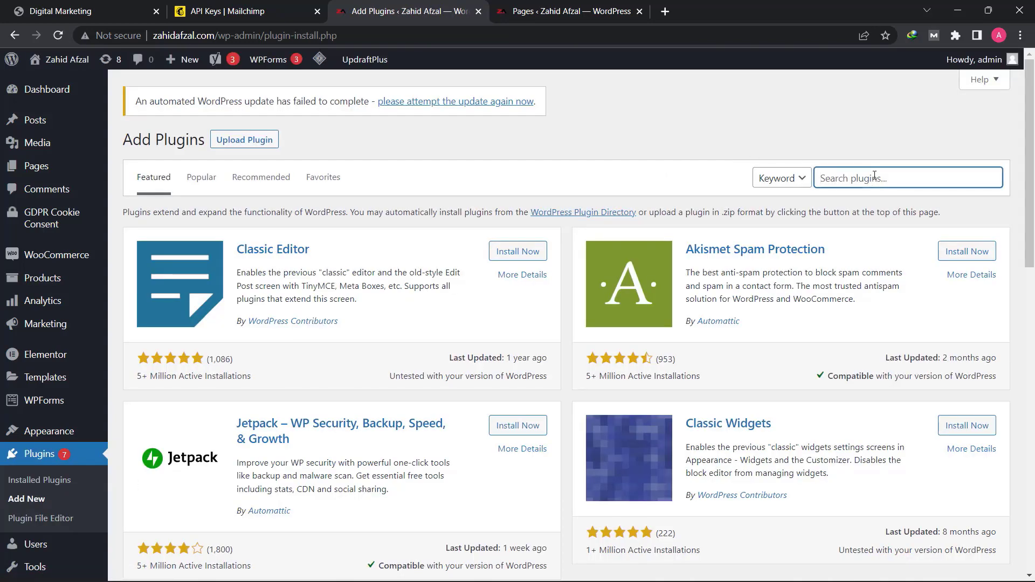
type("boxzilla")
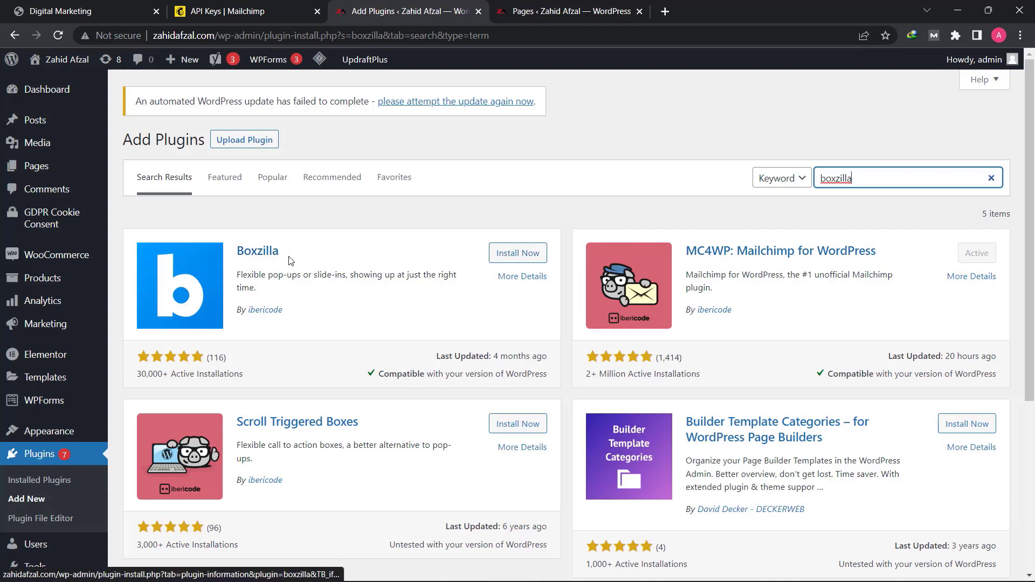
left_click(528, 260)
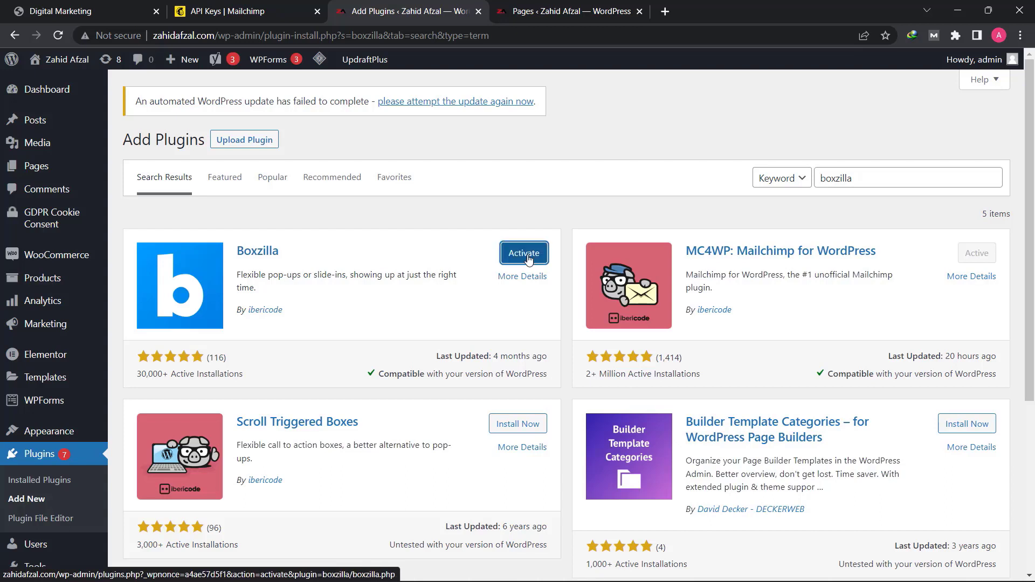
left_click(529, 260)
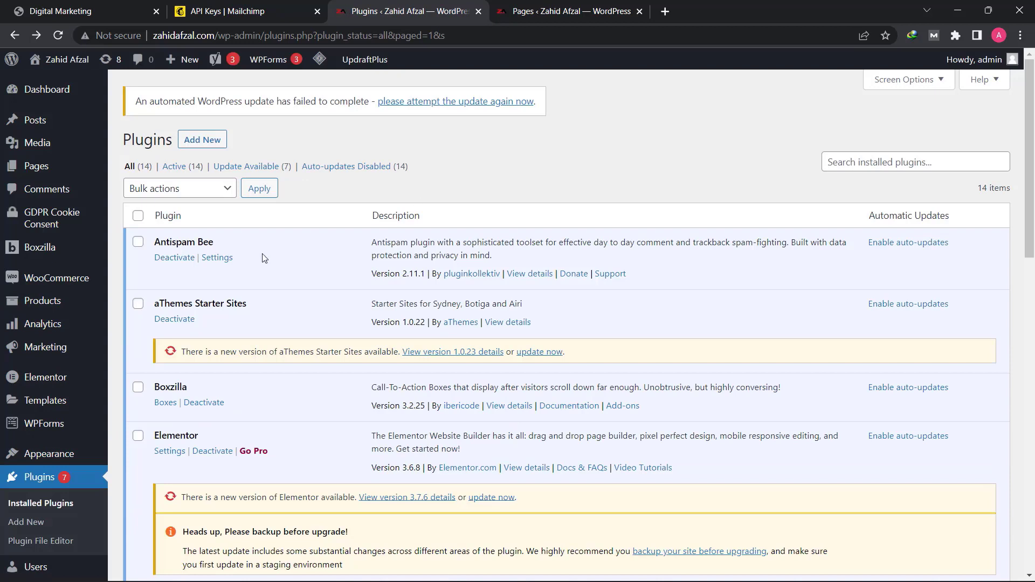
- Create a new Boxzilla box containing the pasted shortcode [mc4wp_form id="320"] and publish it without a title
mouse_move(89, 249)
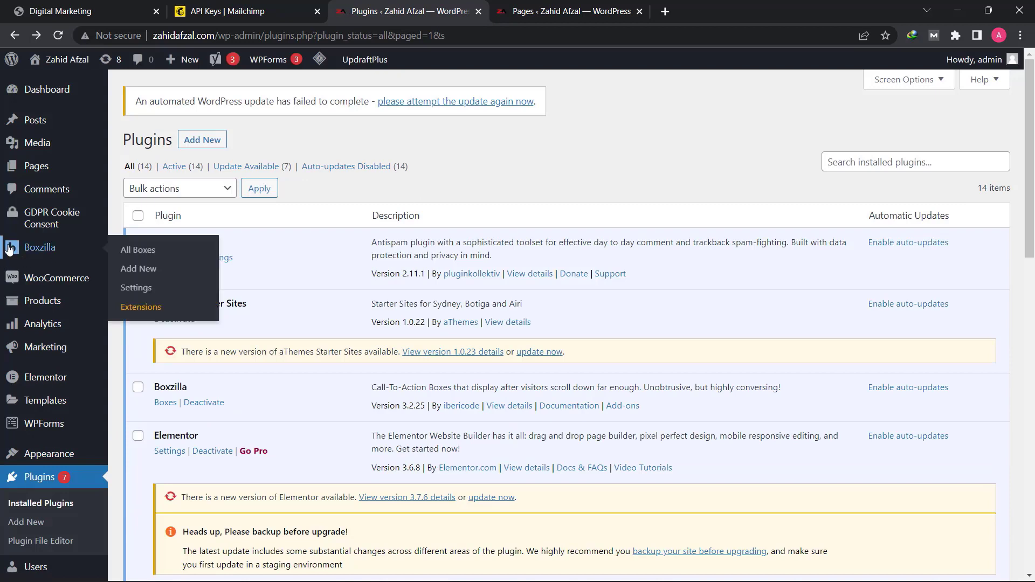
left_click(144, 277)
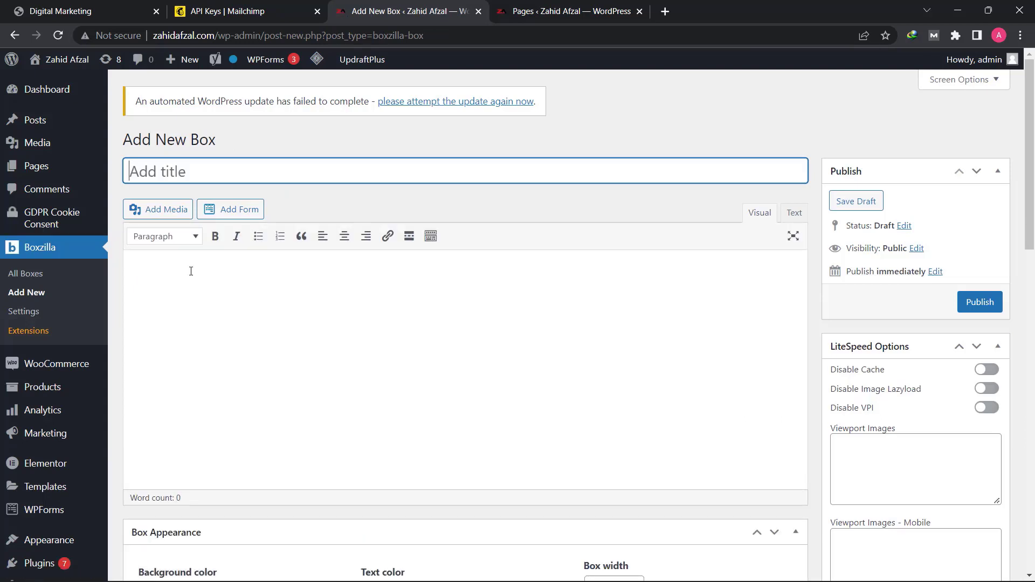
left_click(191, 271)
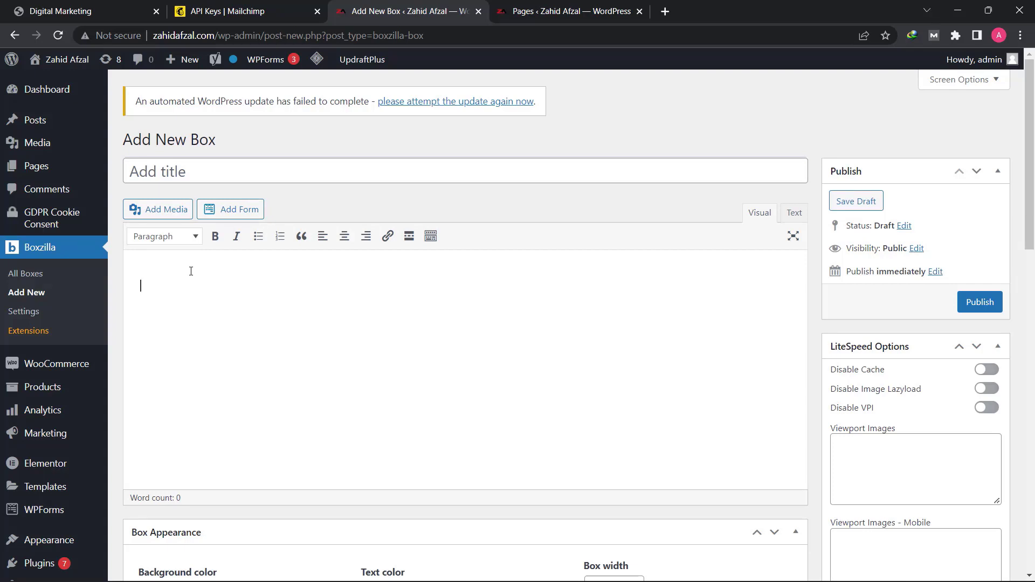
right_click(189, 271)
left_click(225, 377)
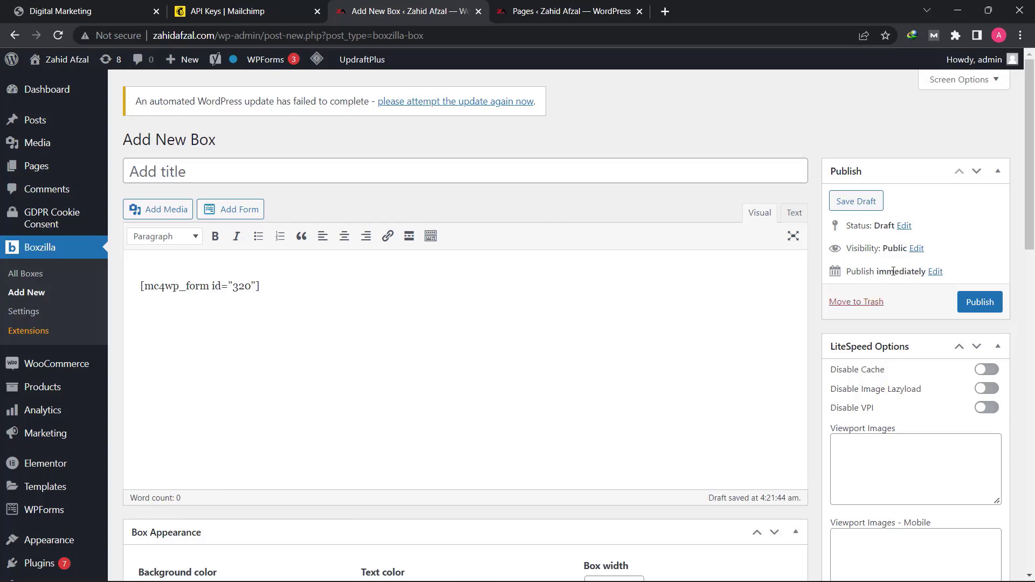
left_click(976, 303)
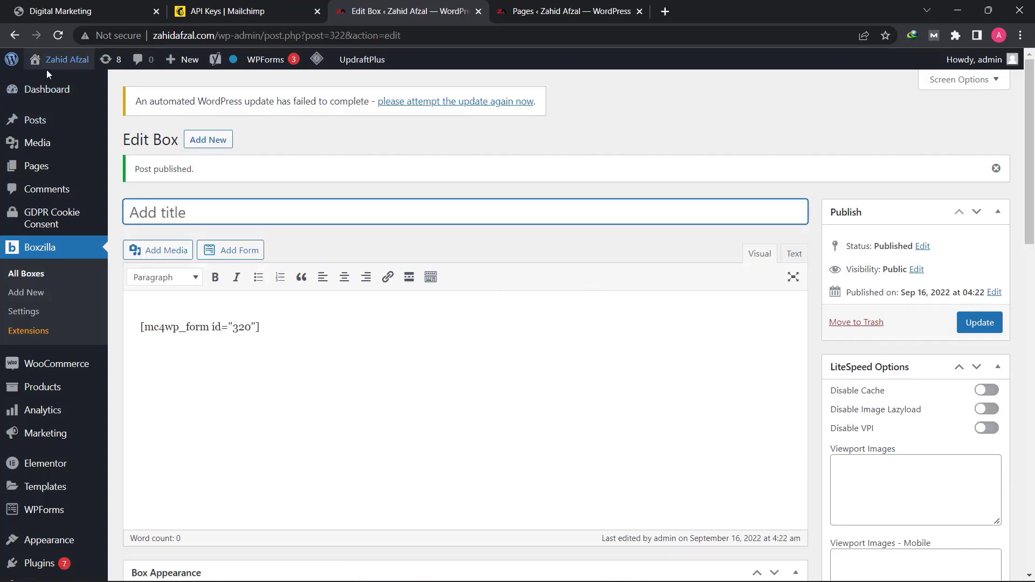
- Open the site's home page in a new tab and check the pop-up sign-up form's First Name and Email address fields
mouse_move(63, 64)
right_click(46, 84)
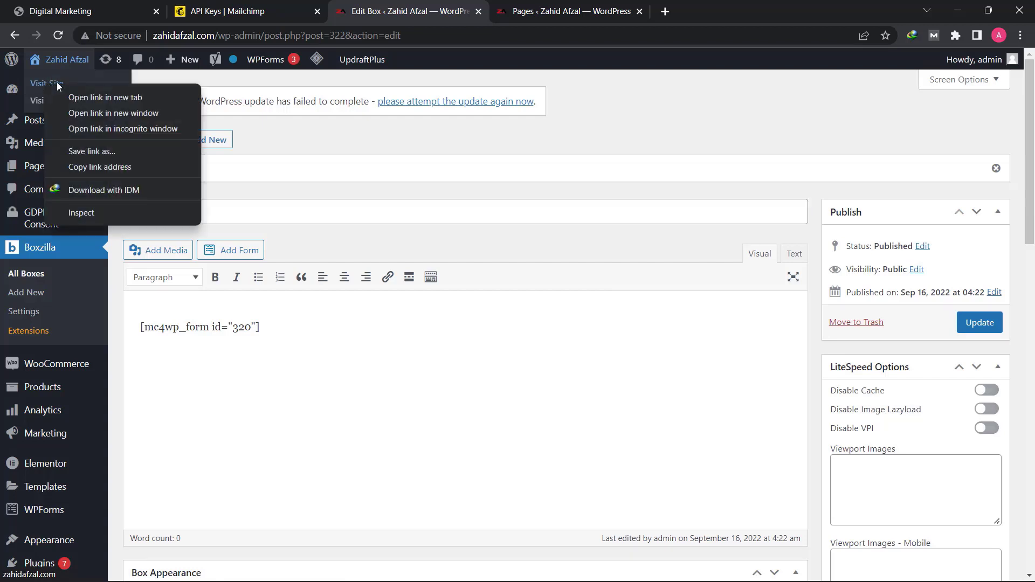
left_click(98, 97)
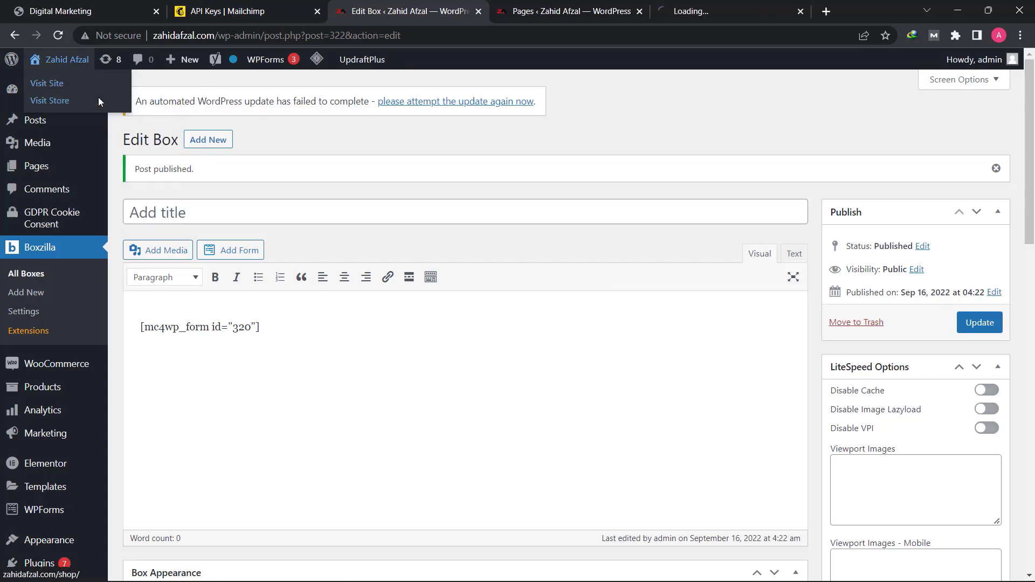
left_click(741, 2)
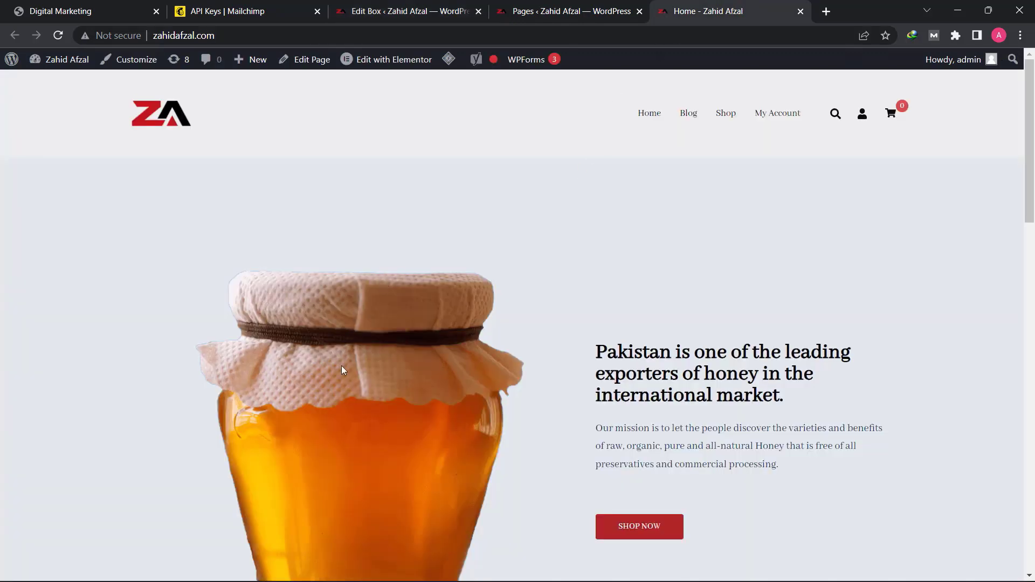
scroll(535, 286, "down", 15)
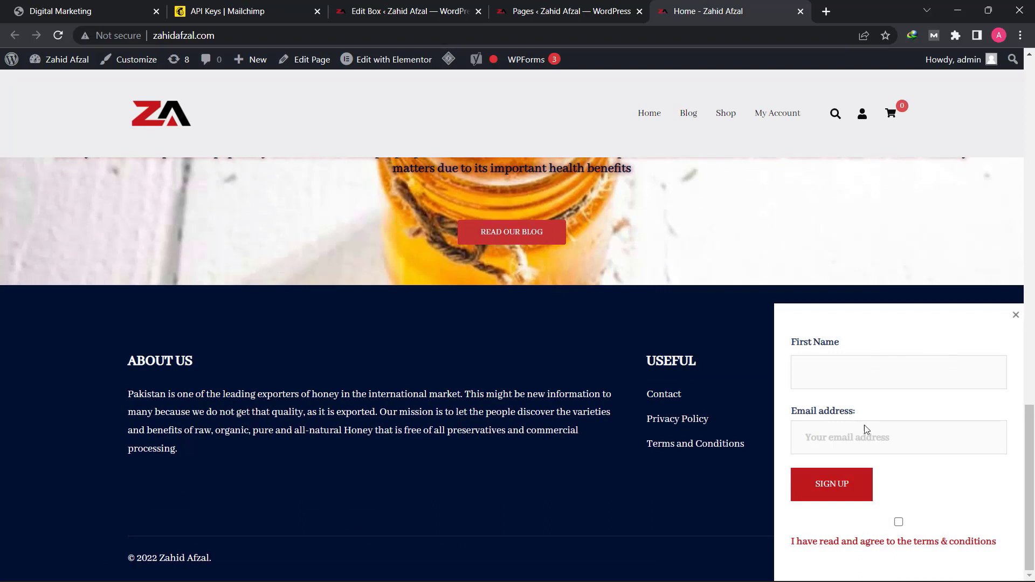
left_click(840, 378)
left_click(843, 437)
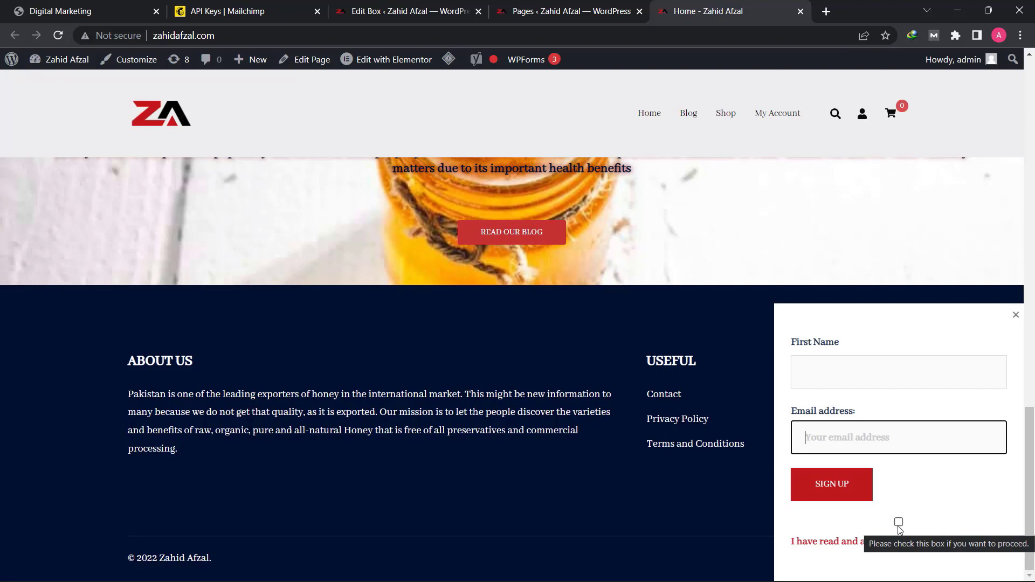
- Return to the Boxzilla box's edit page and set its position to Center and its animation to Slide In
left_click(410, 10)
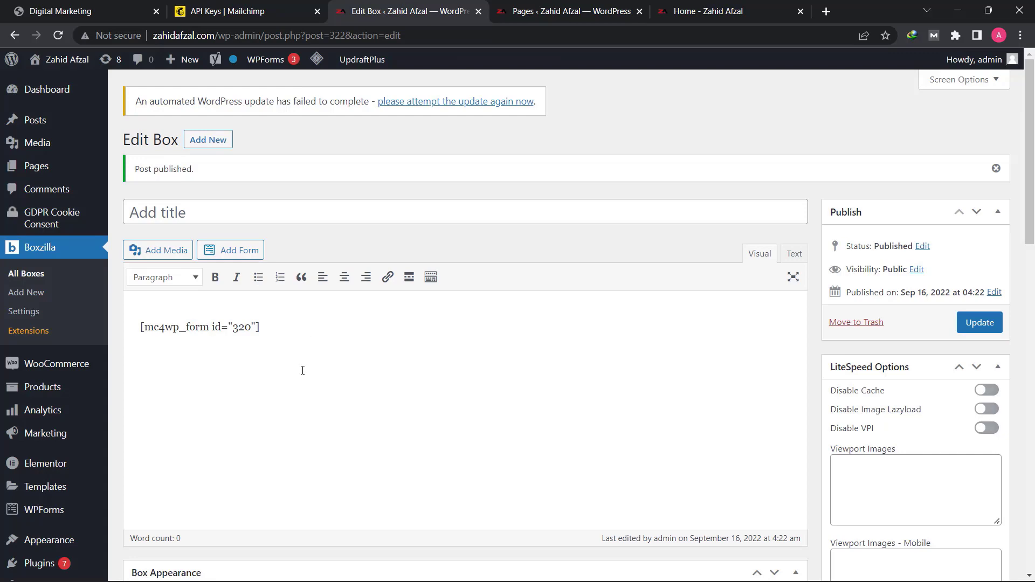
scroll(300, 366, "down", 5)
scroll(296, 388, "down", 4)
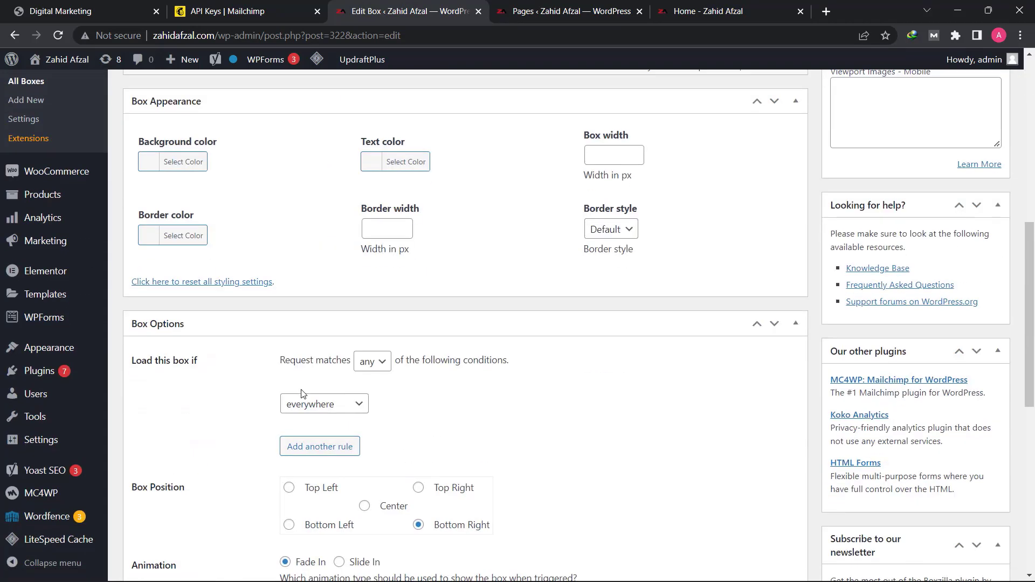
scroll(297, 385, "up", 1)
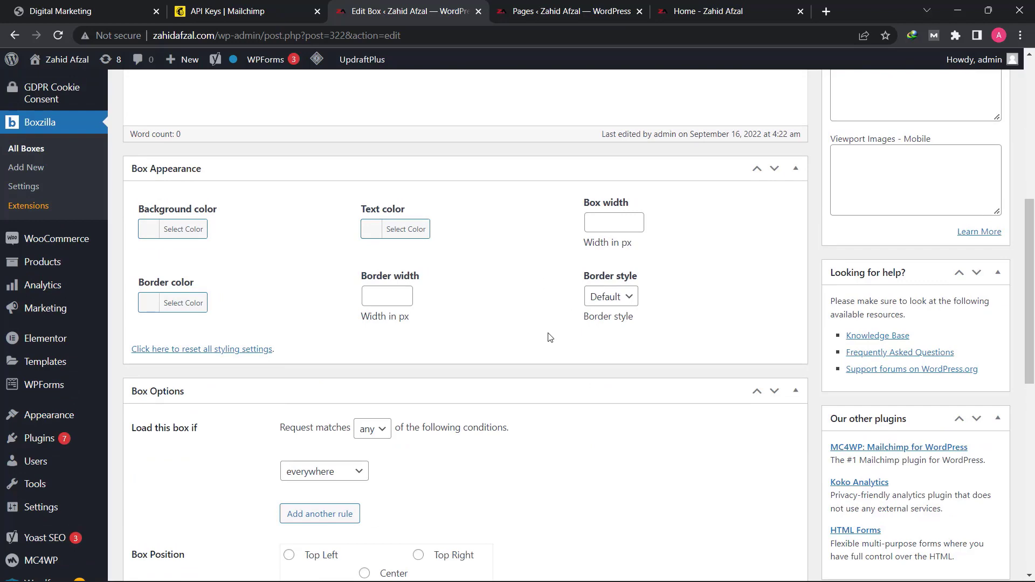
scroll(550, 337, "down", 3)
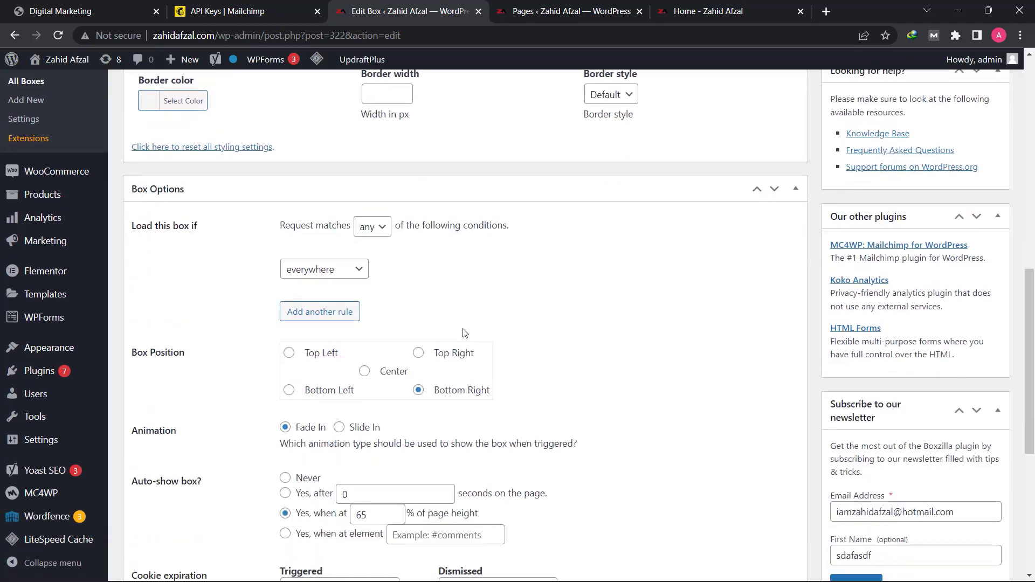
scroll(465, 332, "down", 1)
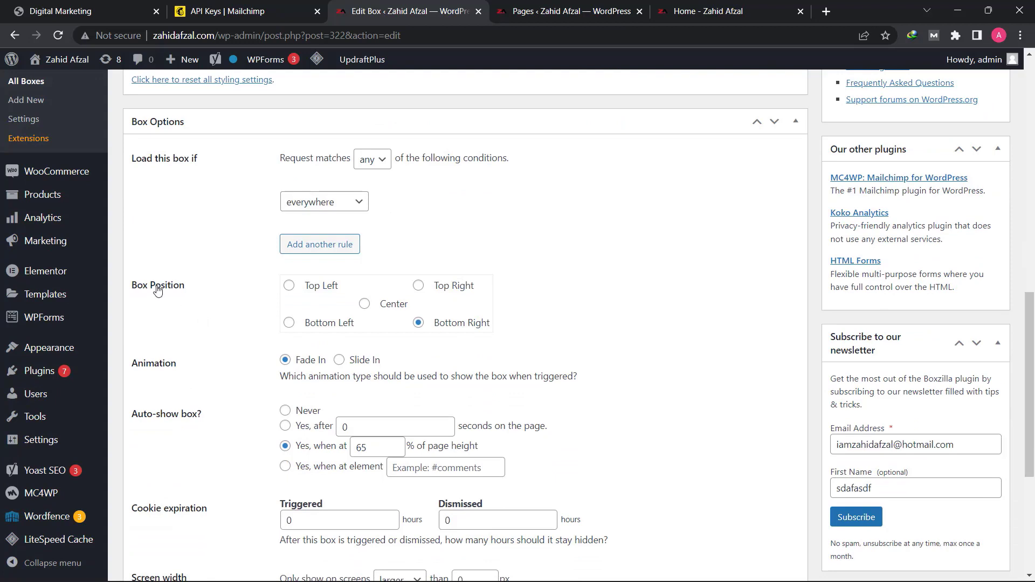
left_click(376, 309)
left_click(339, 361)
- Set the box to auto-show after 10 seconds on the page
scroll(360, 371, "down", 2)
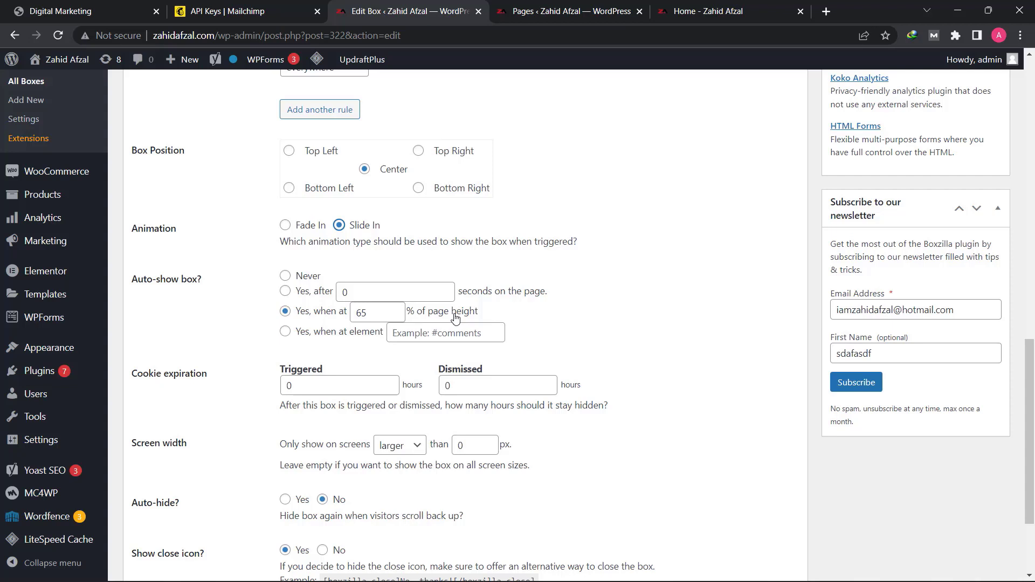
left_click(286, 291)
left_click(348, 292)
double_click(348, 291)
key("BackSpace")
type("10")
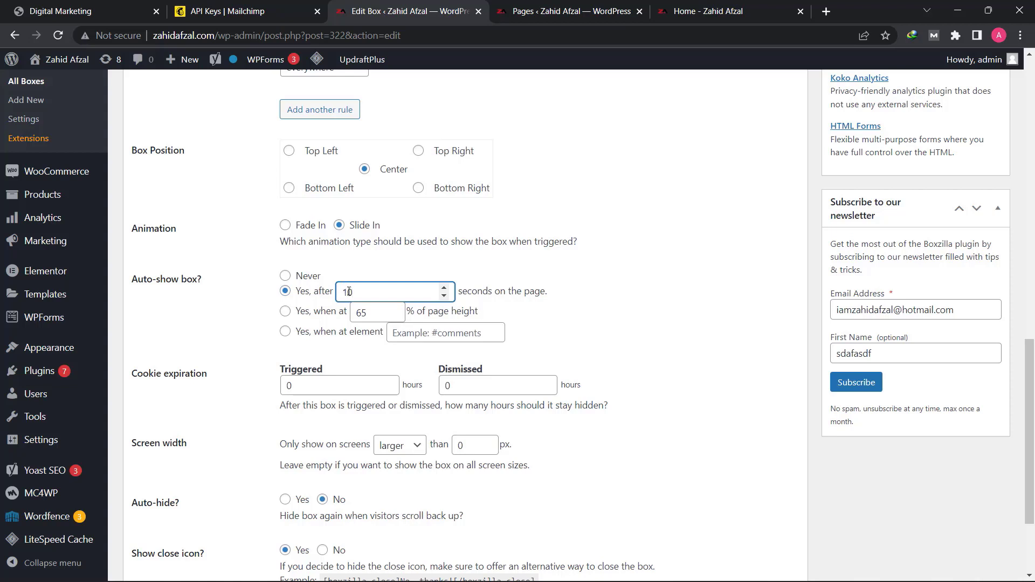
left_click(268, 293)
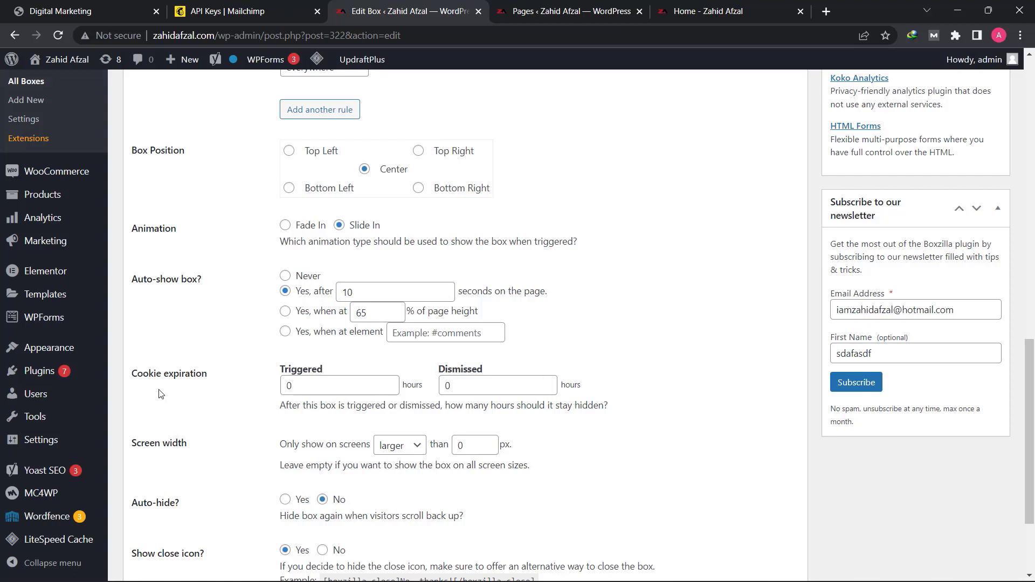
- Set the box's cookie expiration to 730 hours for both Triggered and Dismissed
left_click(314, 387)
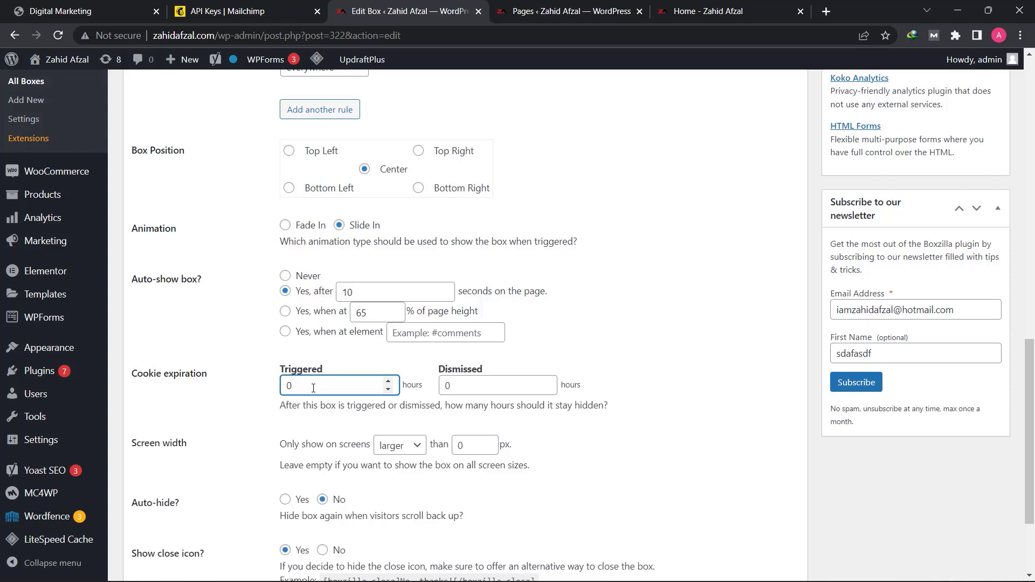
key("BackSpace")
type("730")
double_click(479, 392)
type("730")
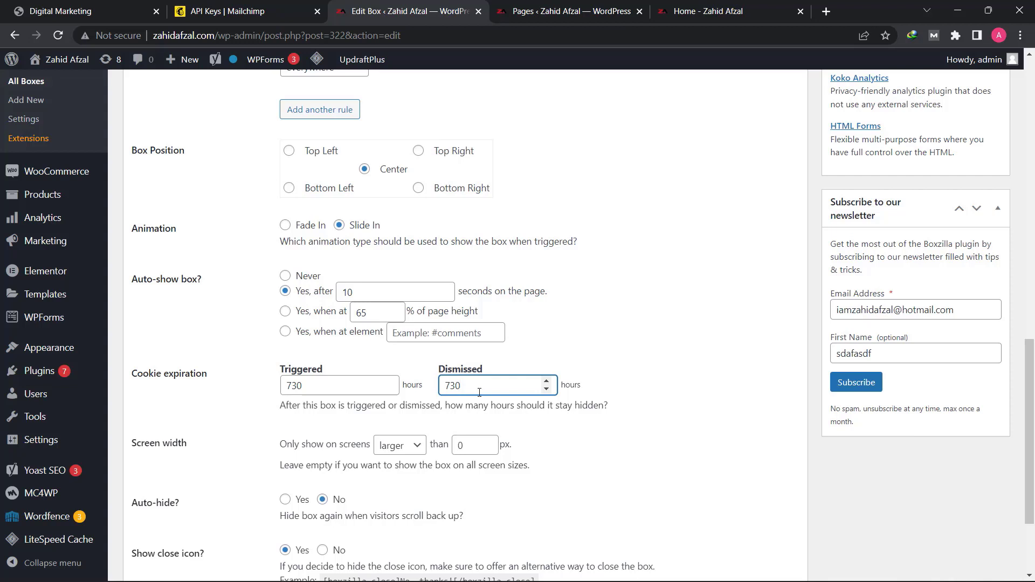
- Enable test mode for the box and update it to save its options
scroll(539, 372, "down", 3)
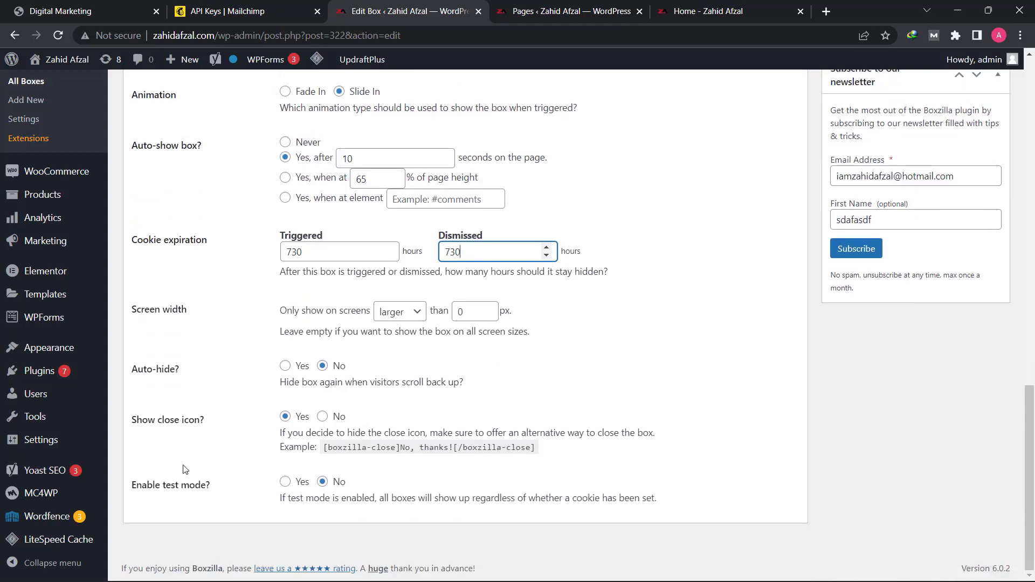
left_click(688, 6)
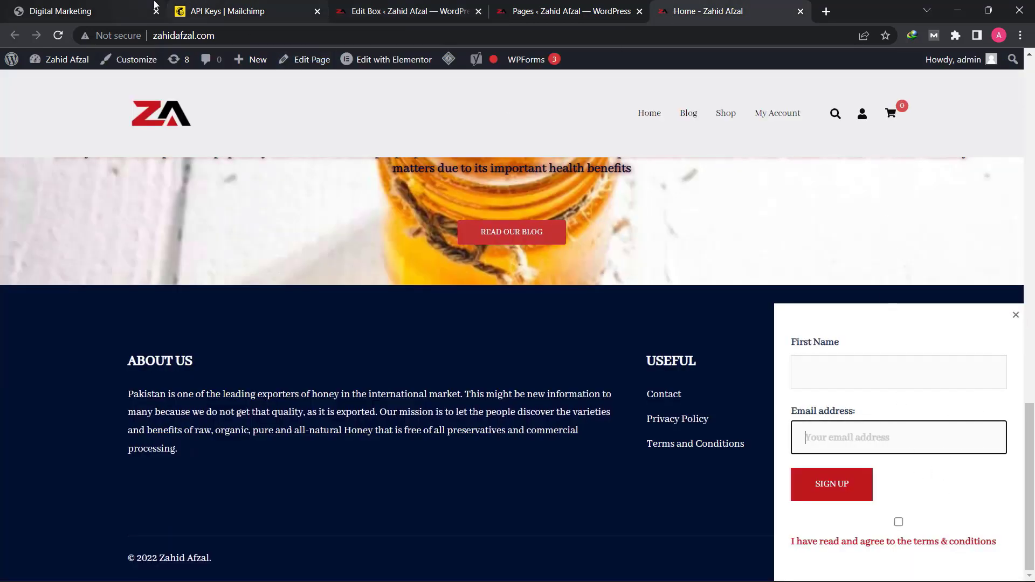
left_click(381, 5)
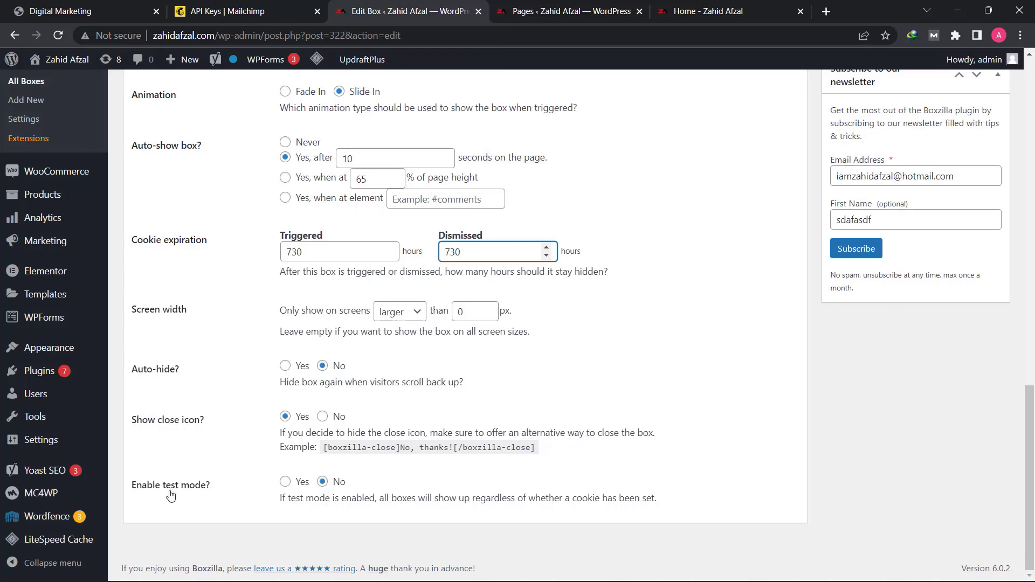
left_click(286, 482)
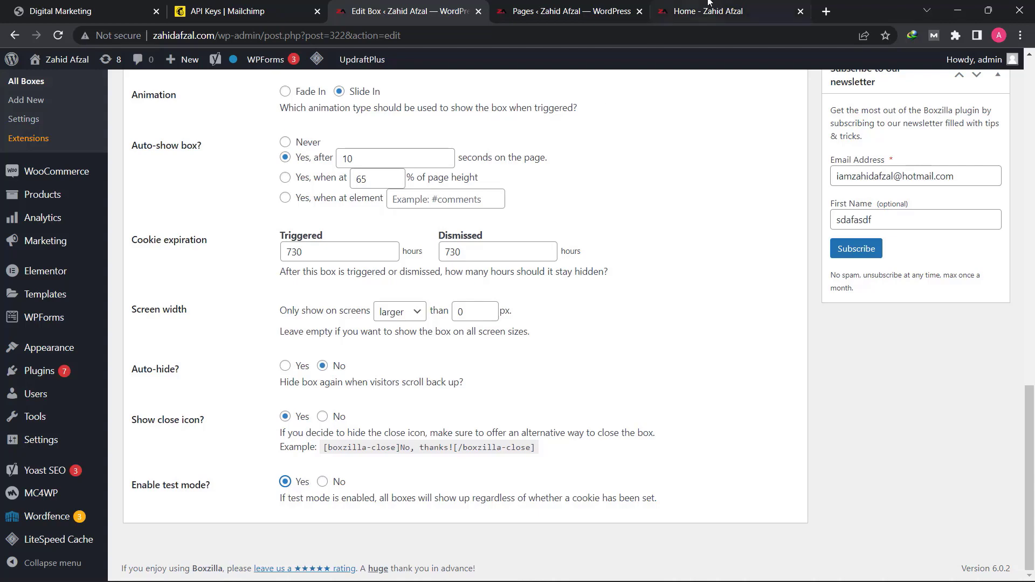
left_click(726, 6)
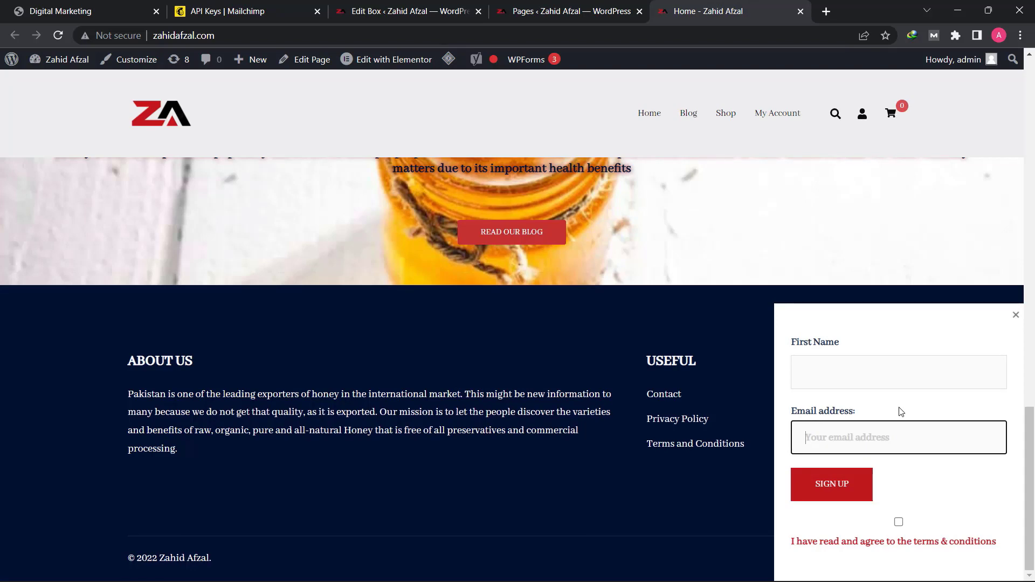
left_click(353, 8)
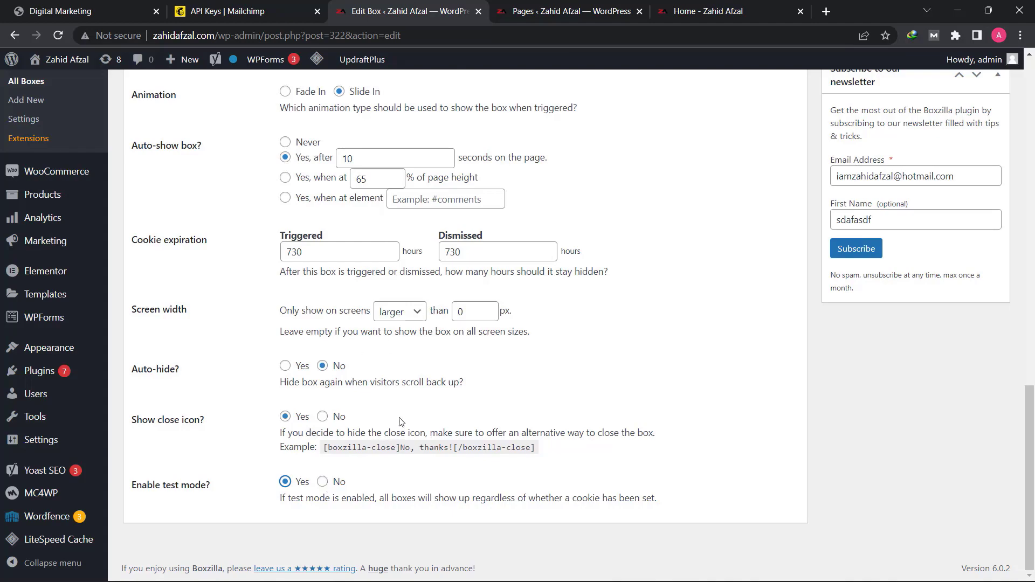
scroll(402, 420, "up", 15)
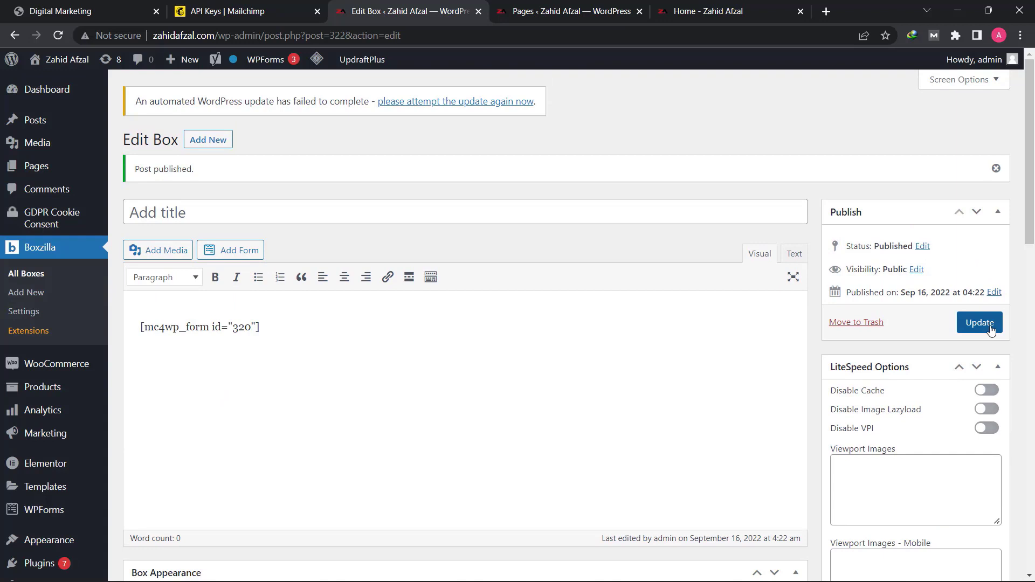
left_click(979, 322)
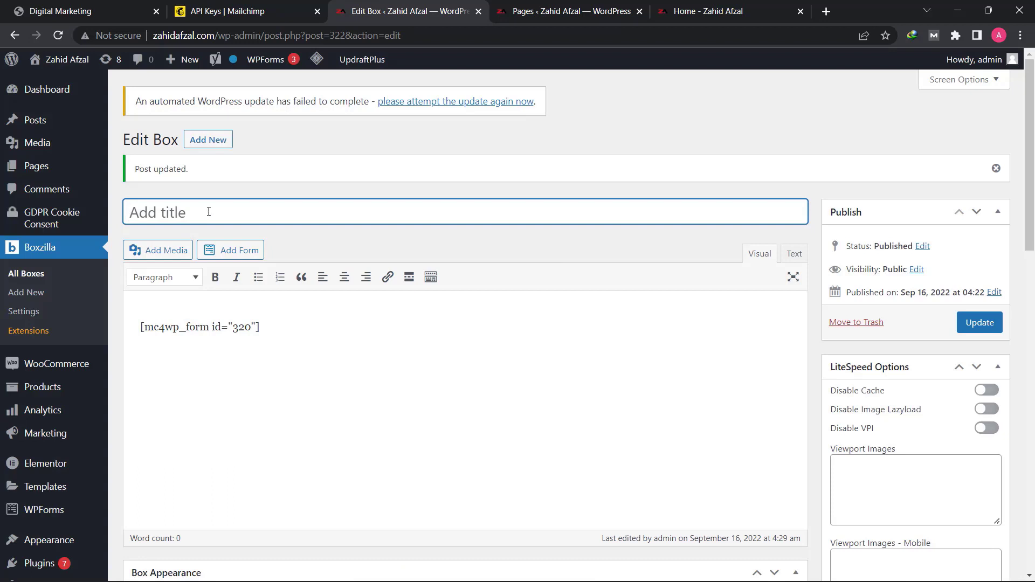
- Give the box the title "sample" and update it
type("sample")
left_click(980, 323)
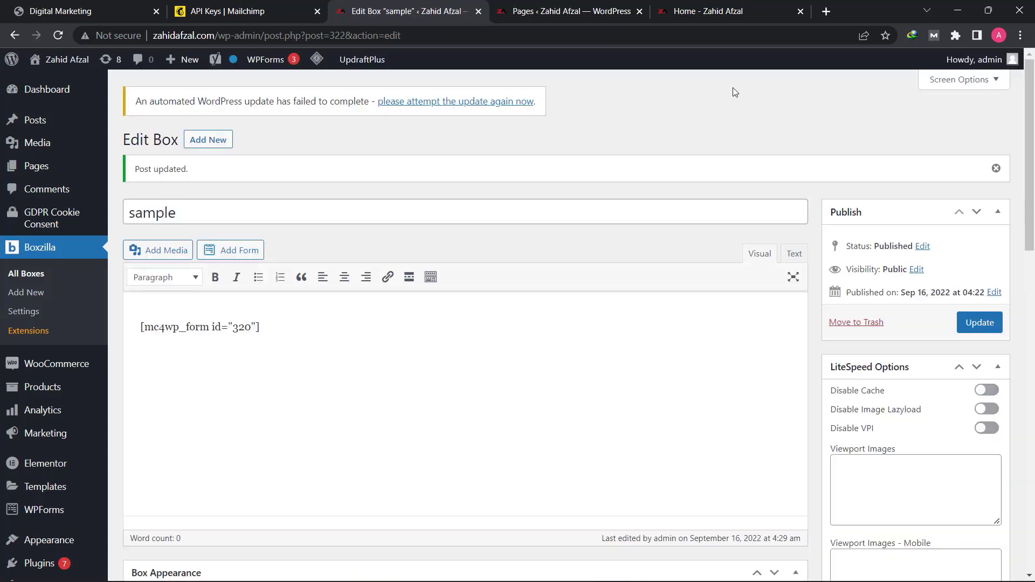
- Reload the site's home page and browse it to check how the sign-up pop-up is displayed
left_click(711, 11)
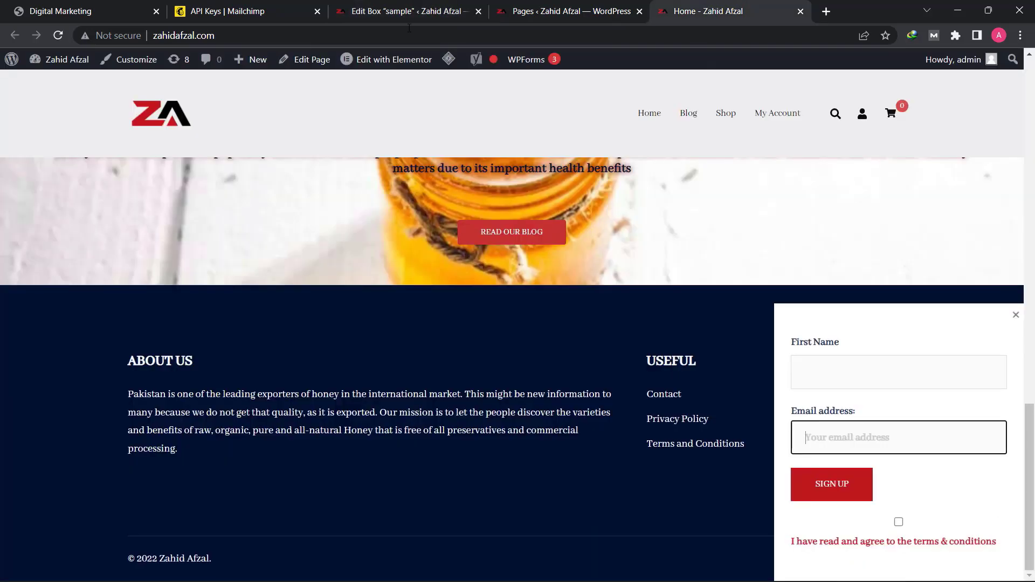
left_click(58, 36)
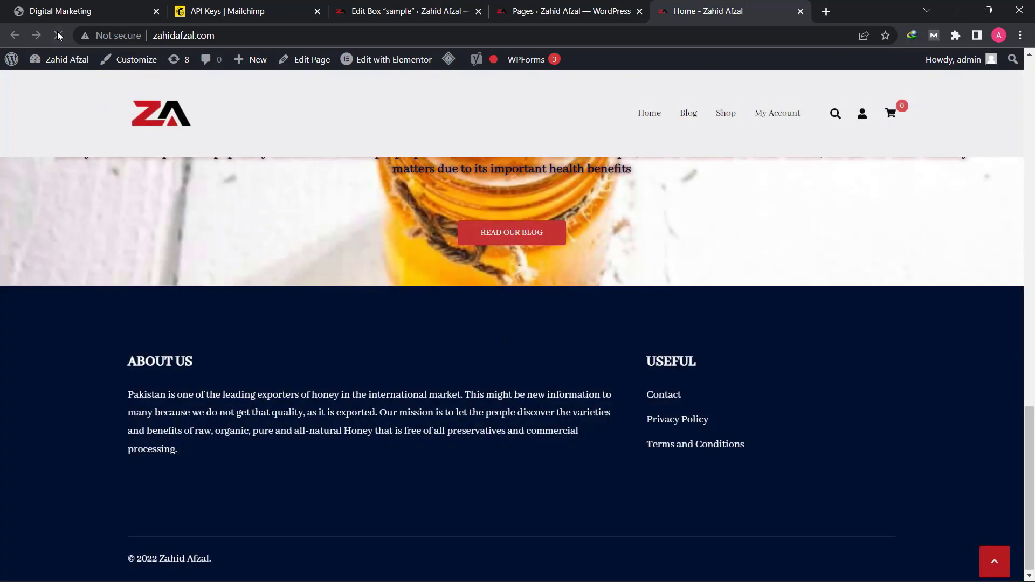
scroll(152, 390, "up", 12)
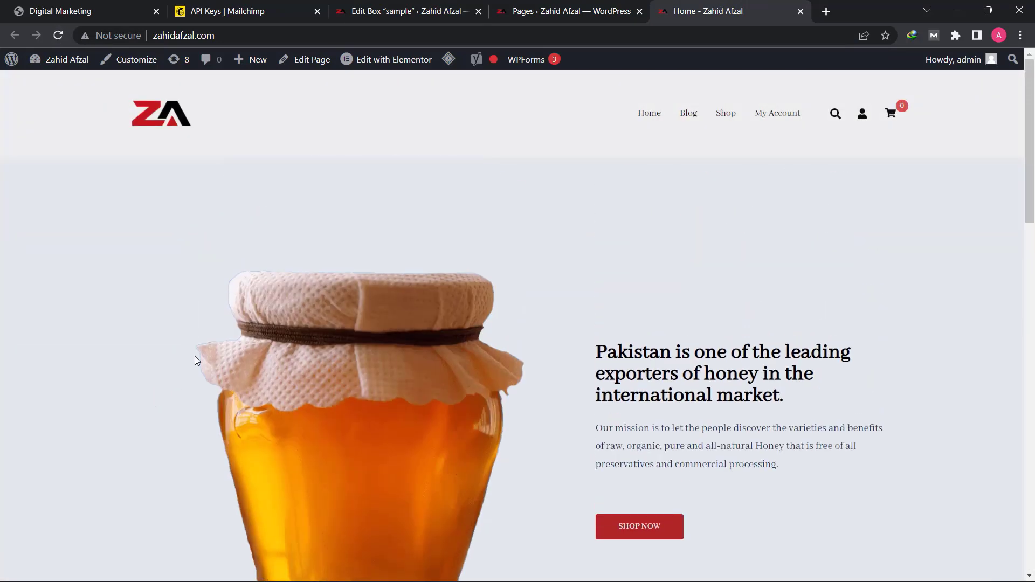
scroll(195, 356, "down", 10)
scroll(191, 363, "down", 5)
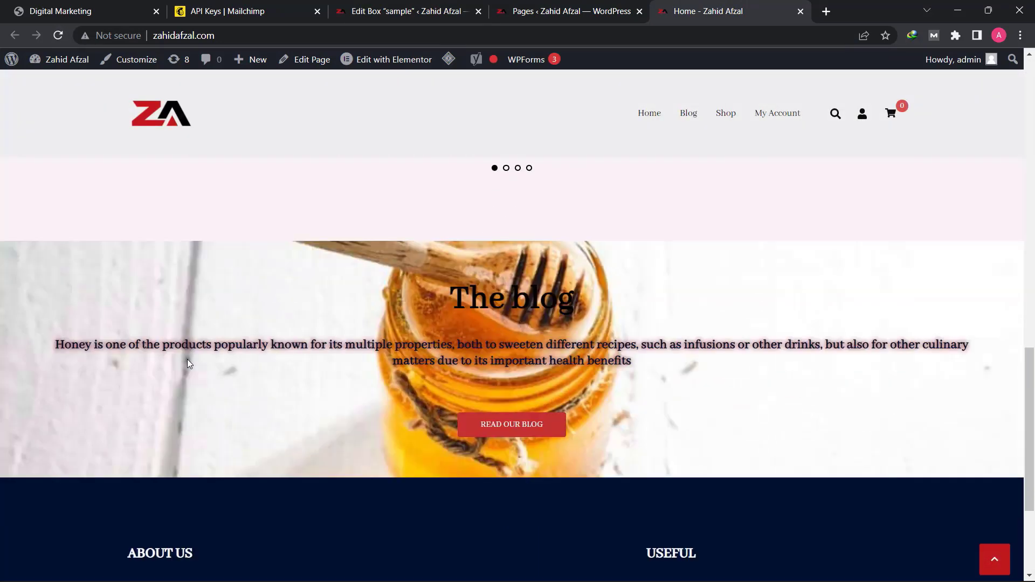
scroll(187, 360, "up", 15)
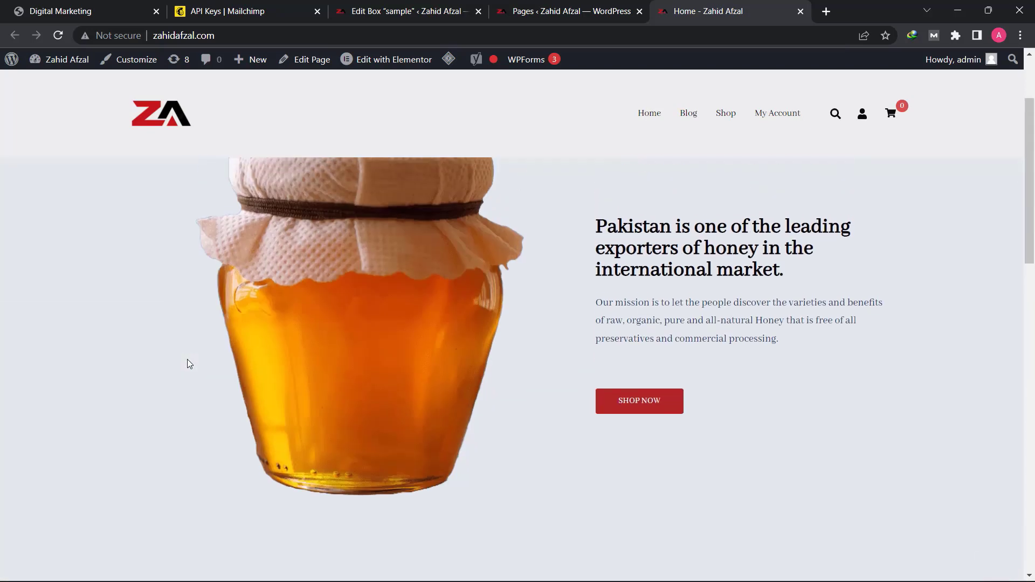
scroll(196, 358, "down", 10)
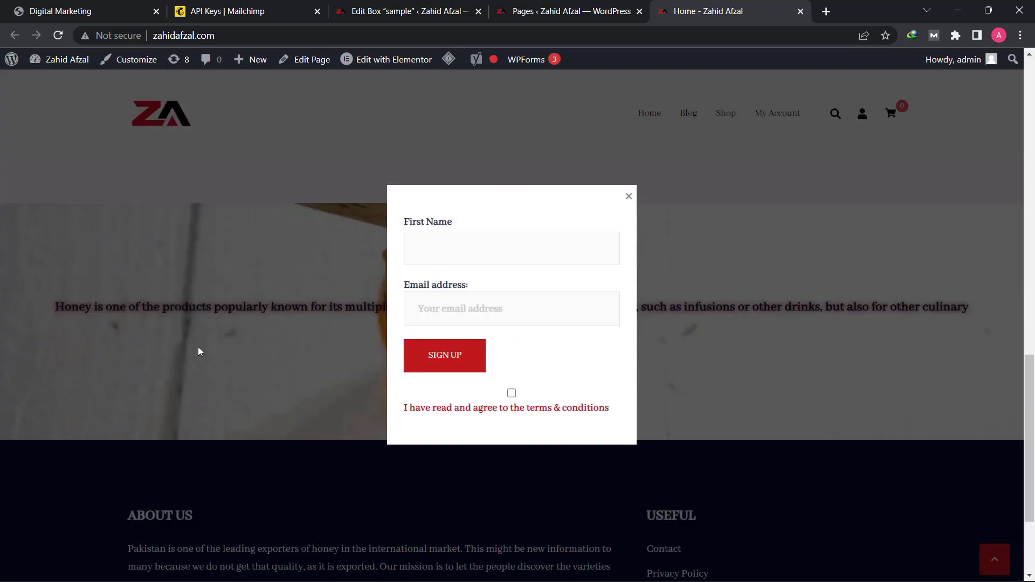
scroll(208, 342, "down", 3)
scroll(207, 342, "up", 10)
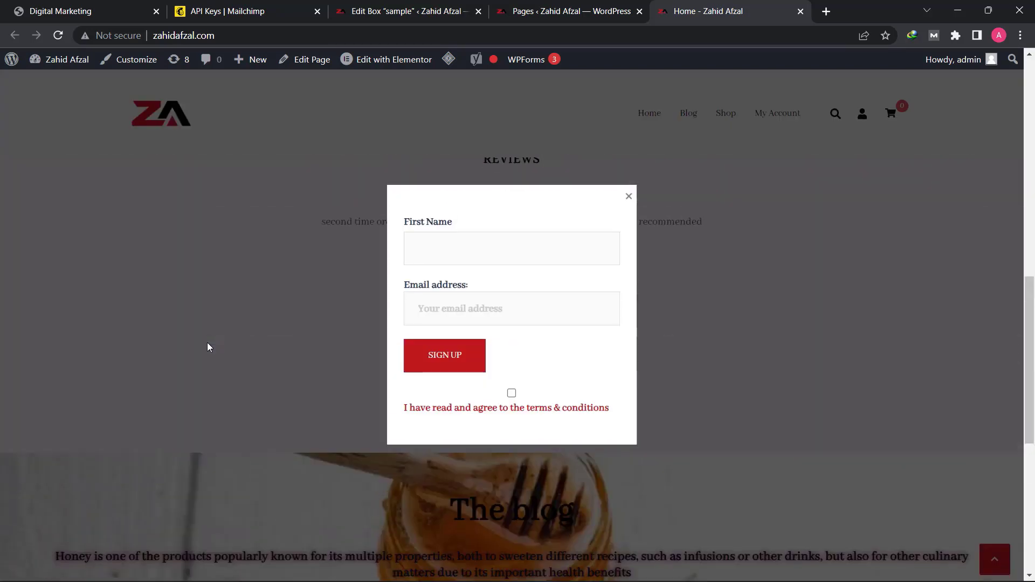
scroll(207, 342, "up", 3)
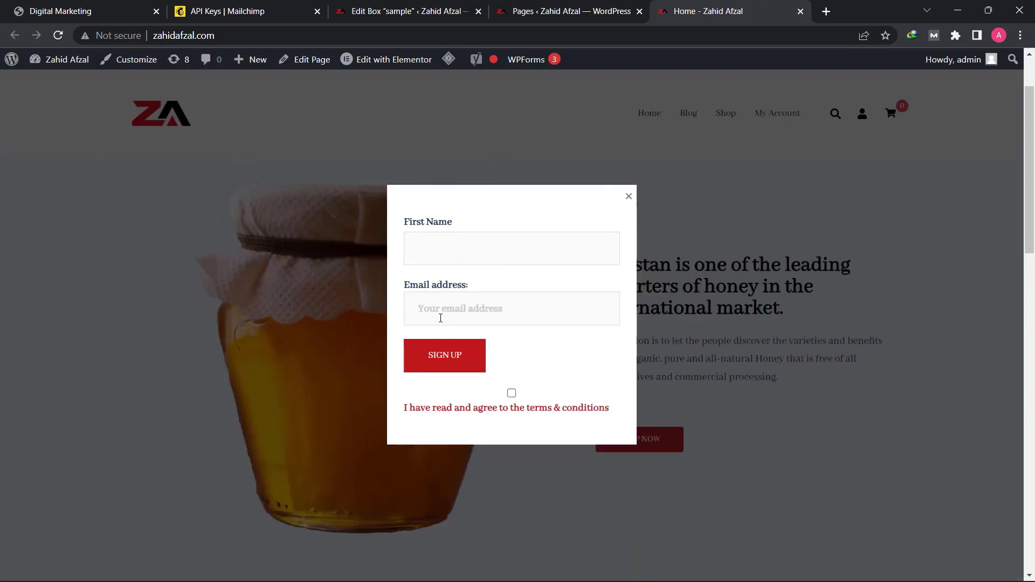
- Fill in the pop-up form with a first name and e-mail address, accept the terms & conditions, and submit the sign-up
left_click(455, 252)
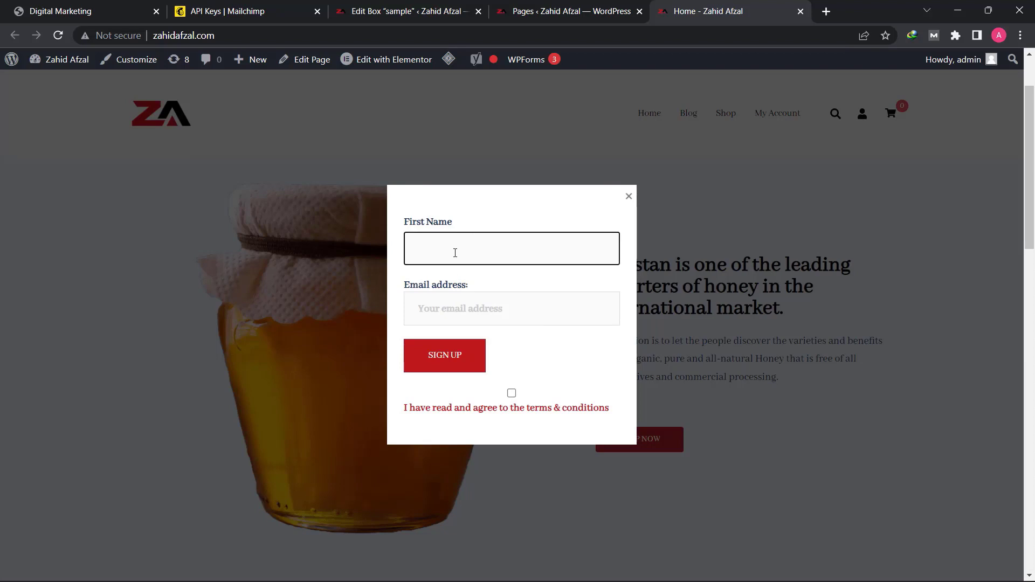
type("Zahid")
key("Tab")
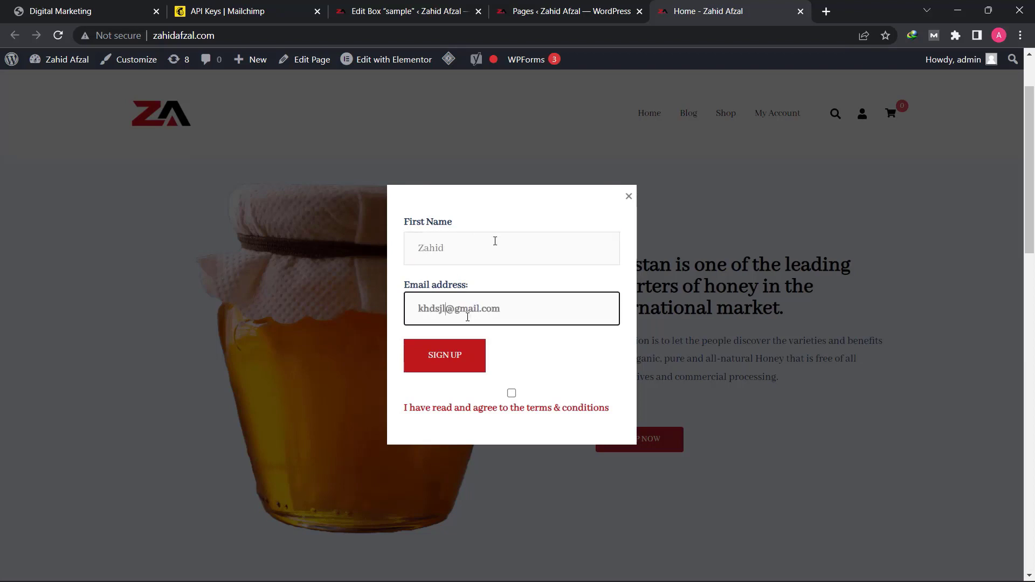
left_click(512, 394)
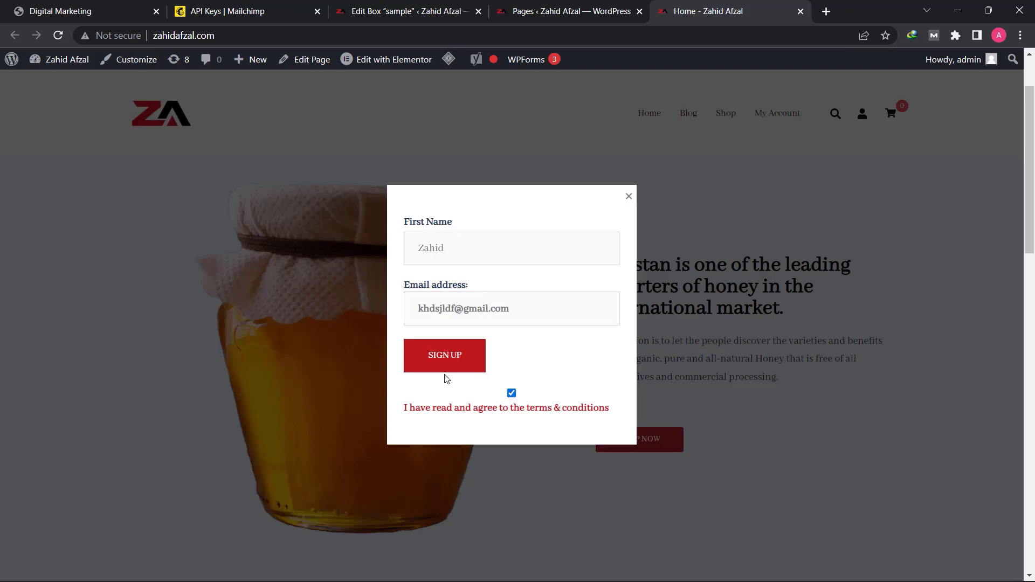
left_click(461, 364)
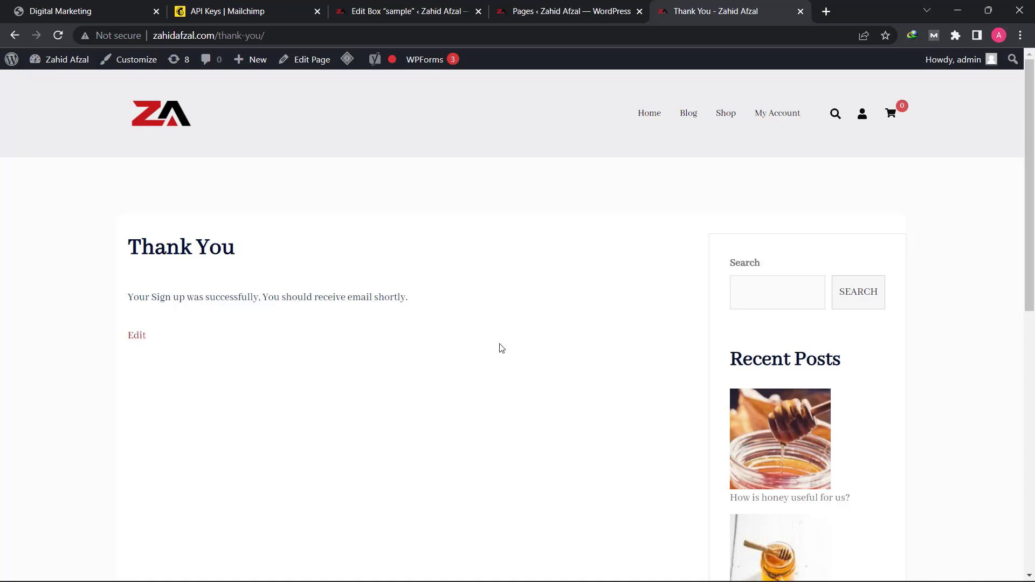
- Switch to Mailchimp and open all audience contacts to check for the new sign-up
left_click(235, 10)
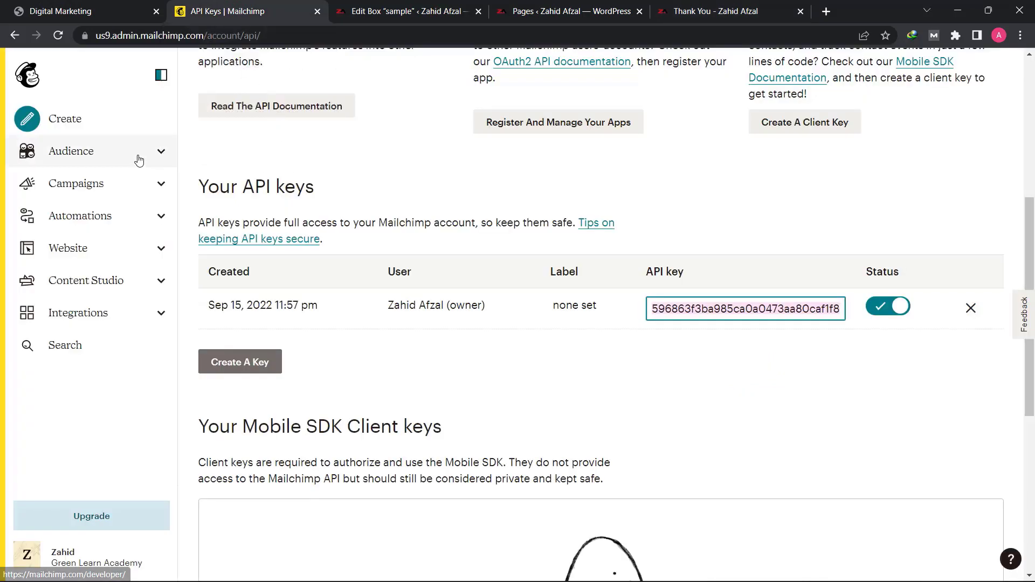
left_click(109, 160)
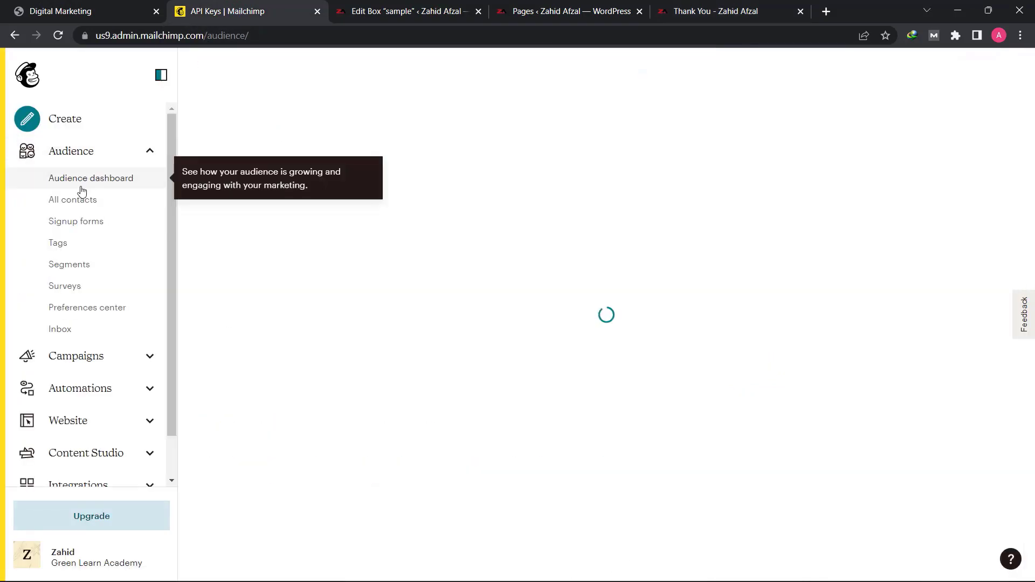
left_click(74, 205)
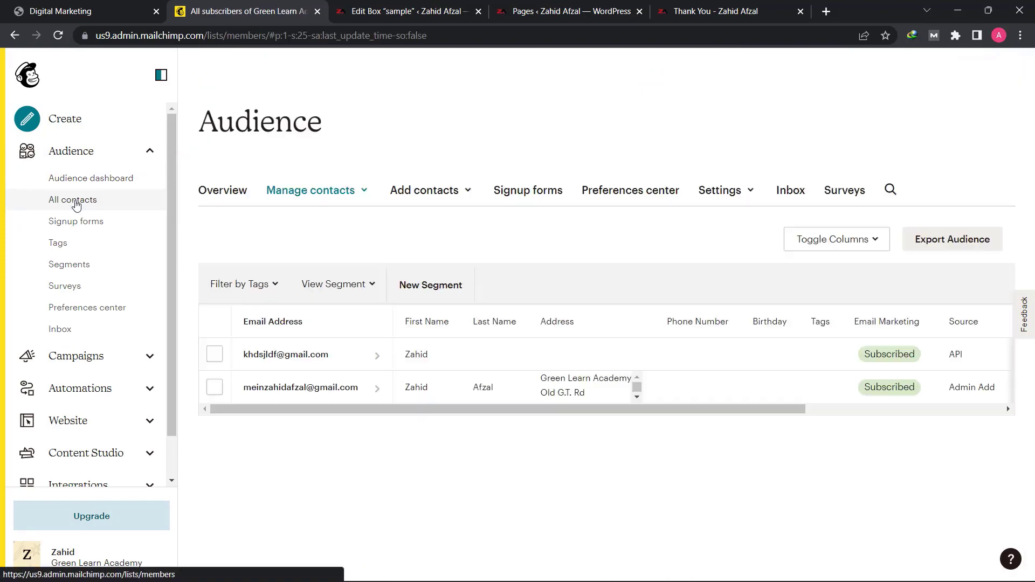
scroll(326, 307, "down", 2)
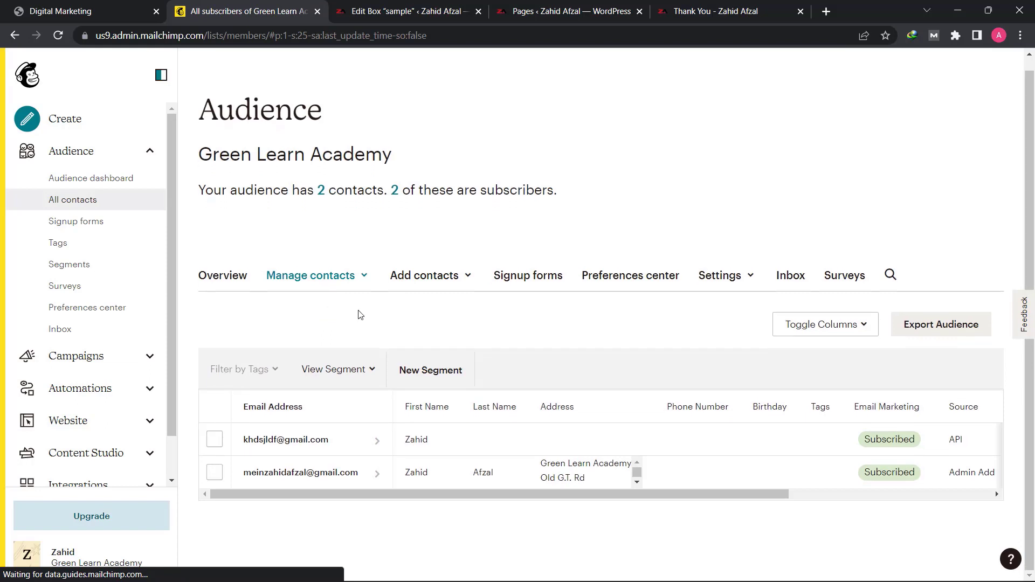
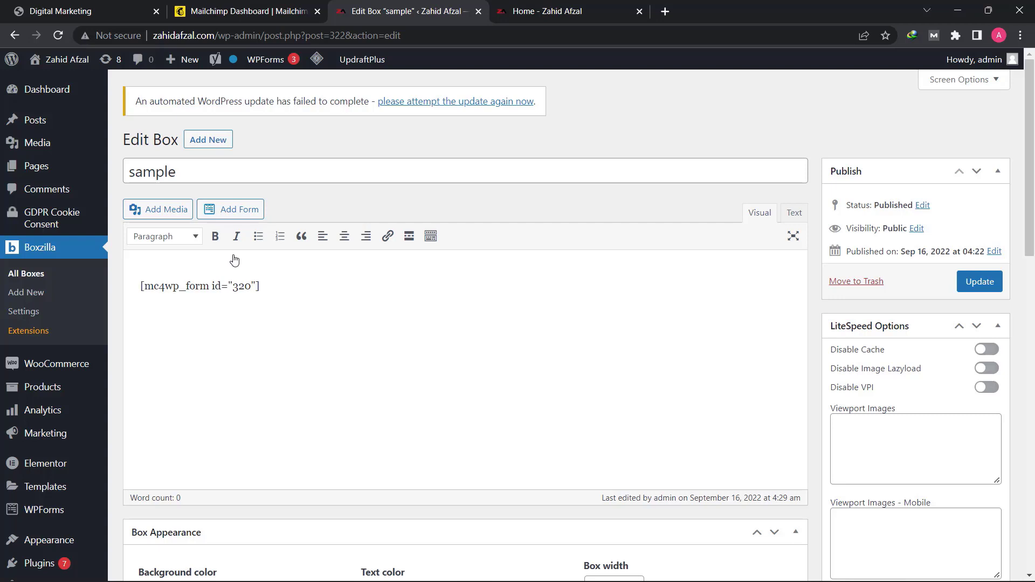
- Set the box's background color to light grey #eaeaea
left_click(164, 263)
scroll(221, 306, "down", 5)
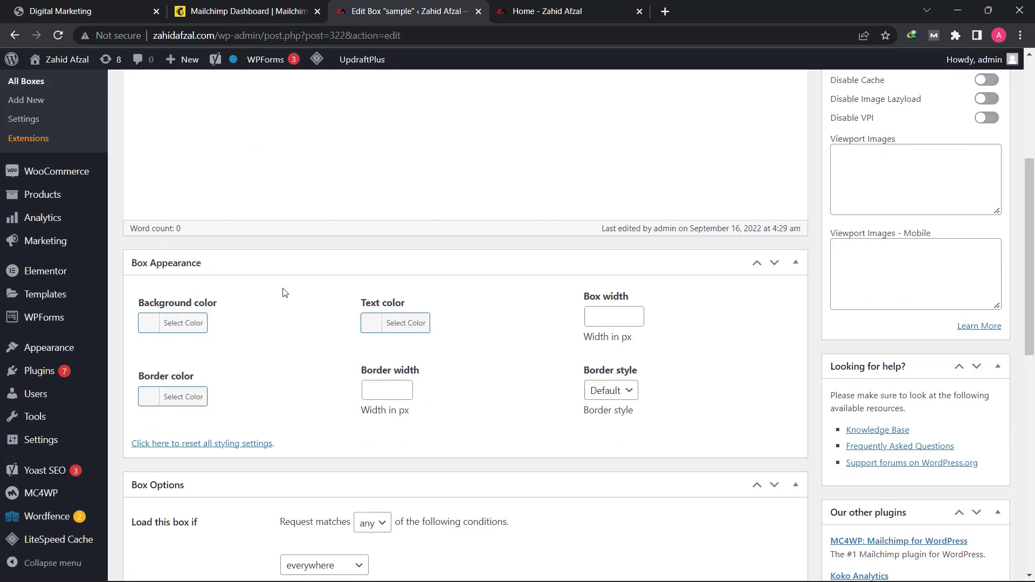
scroll(221, 351, "up", 1)
scroll(225, 363, "up", 2)
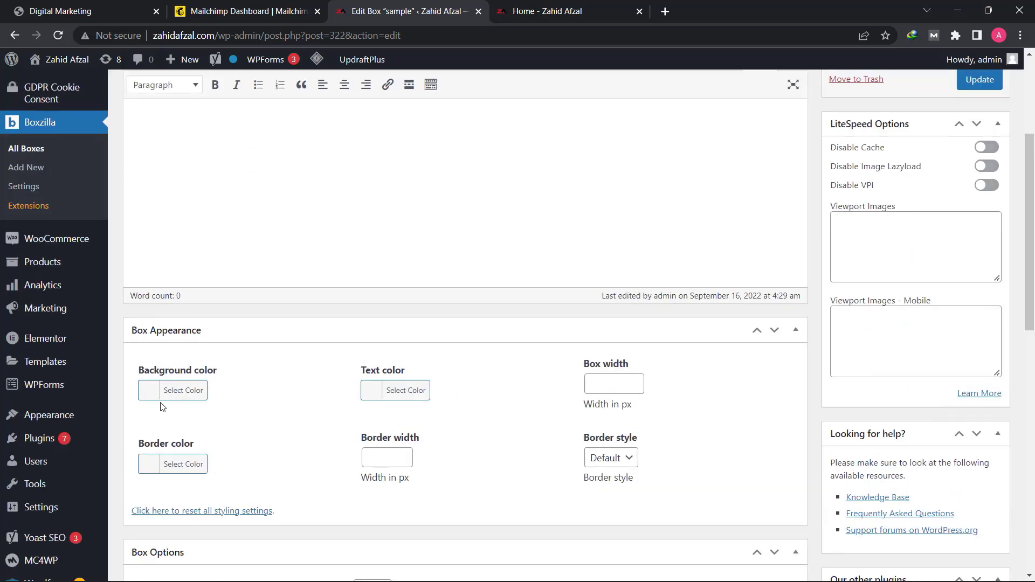
left_click(184, 397)
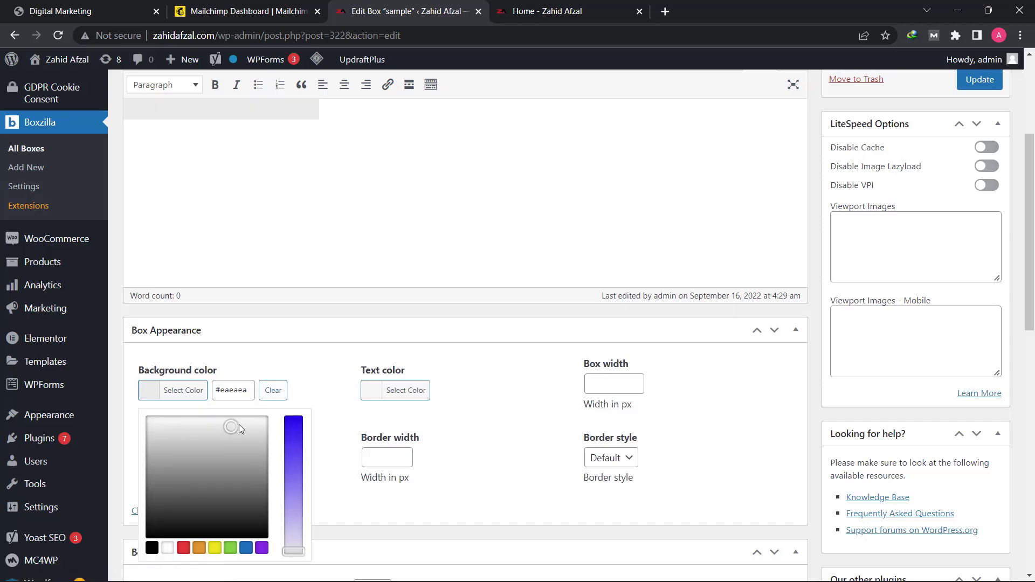
left_click(281, 360)
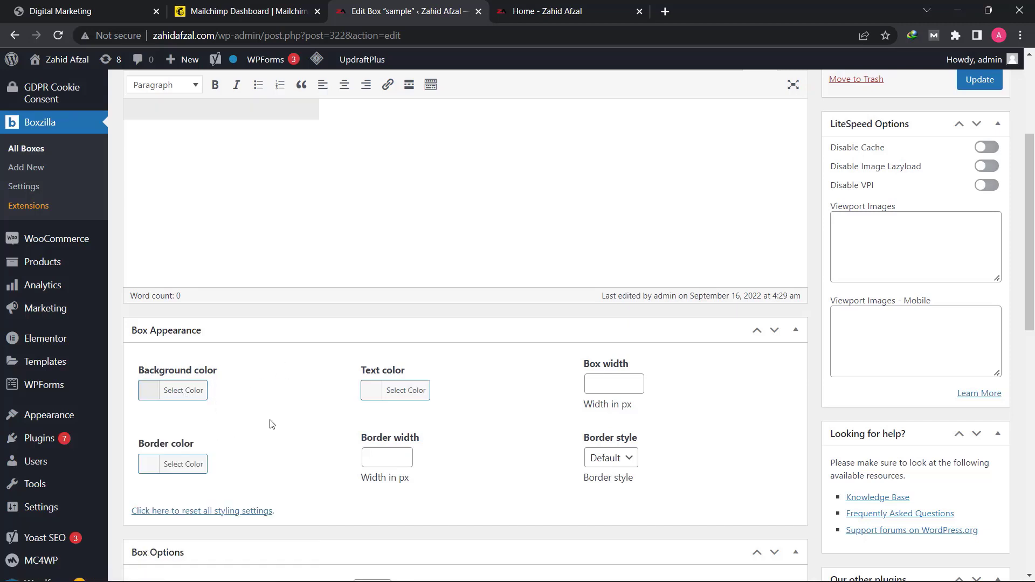
- Set the box width to 340 px, leaving the text color unset
left_click(405, 392)
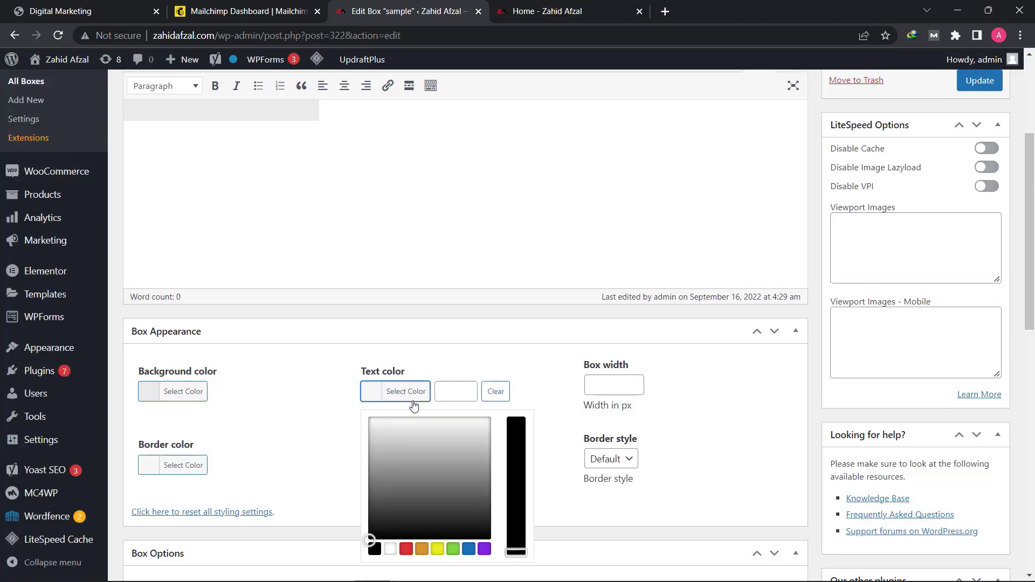
left_click(528, 359)
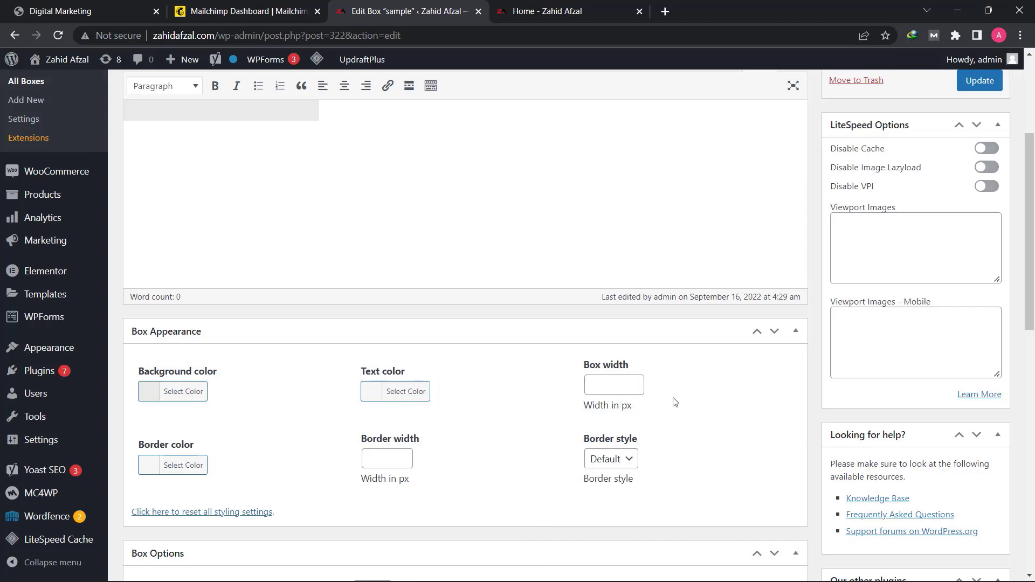
left_click(622, 382)
type("340")
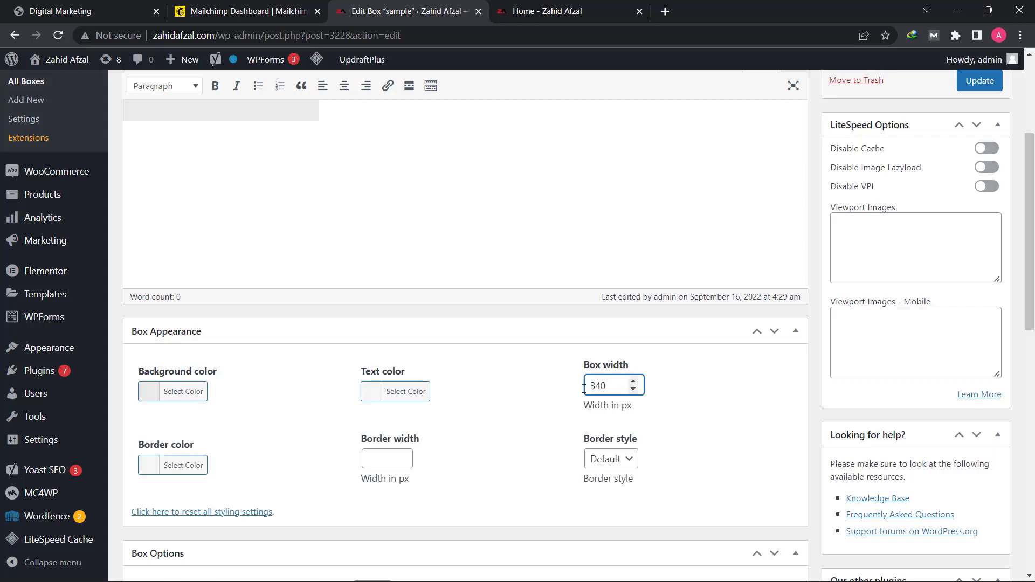
left_click(510, 415)
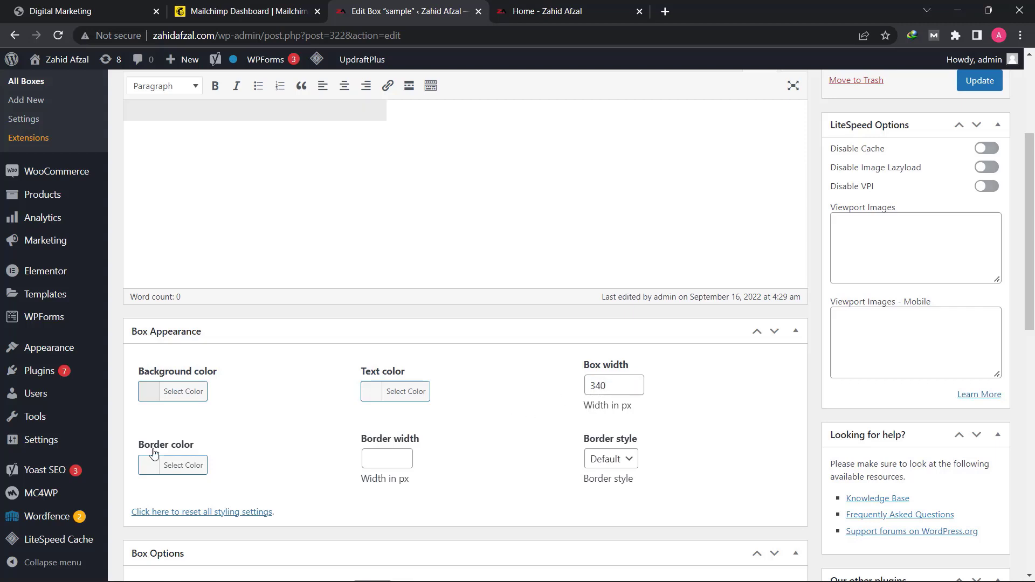
- Set the box's border color to a slightly darkened red, #c62d2d
left_click(174, 470)
scroll(174, 466, "down", 3)
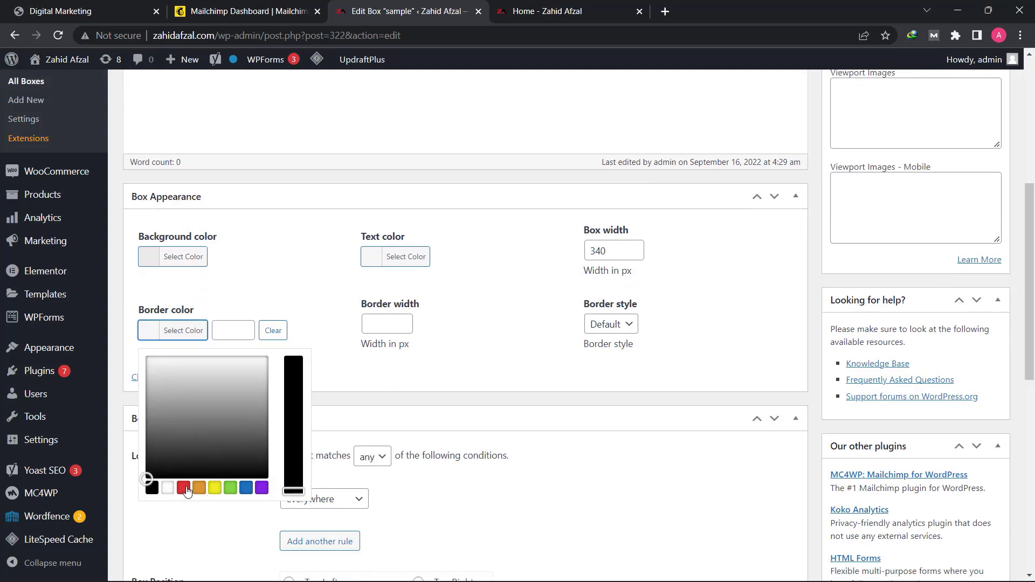
left_click(183, 488)
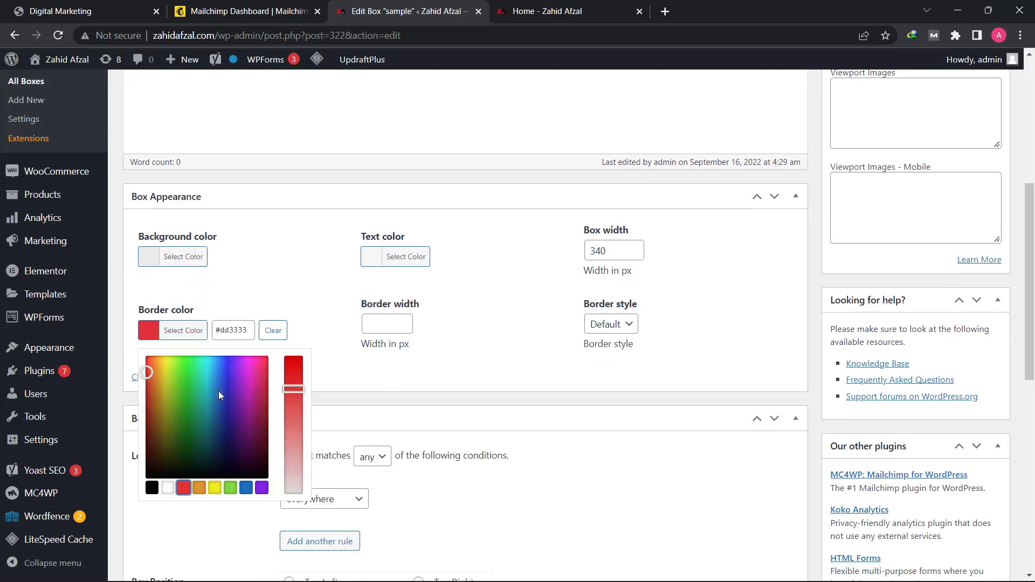
left_click(144, 374)
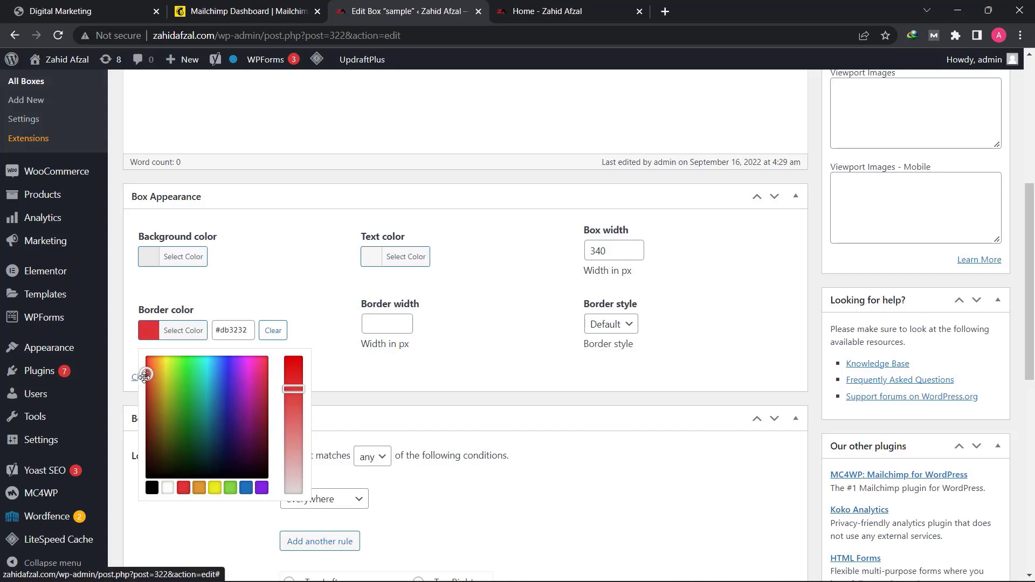
left_click_drag(145, 376, 143, 385)
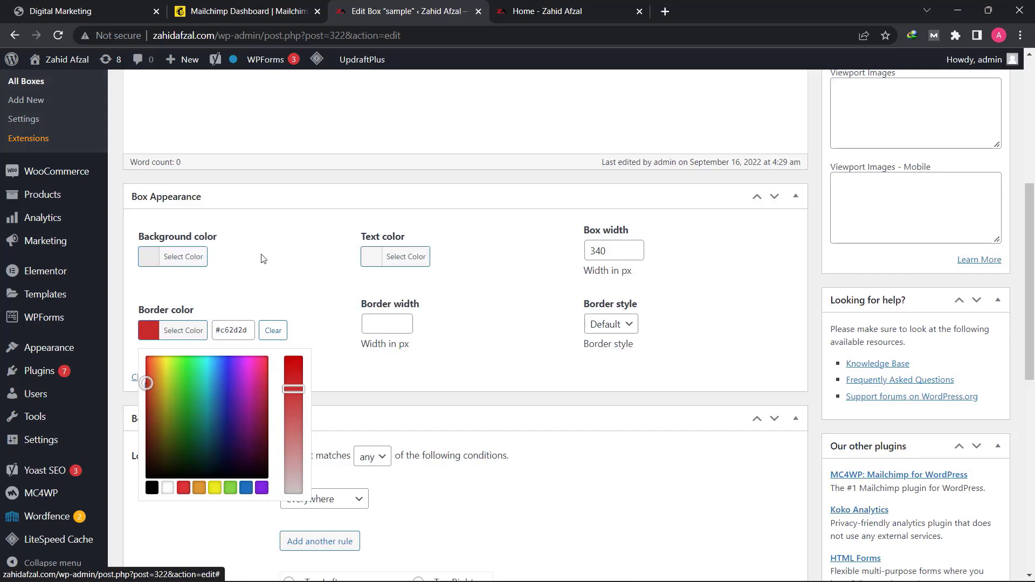
left_click(259, 290)
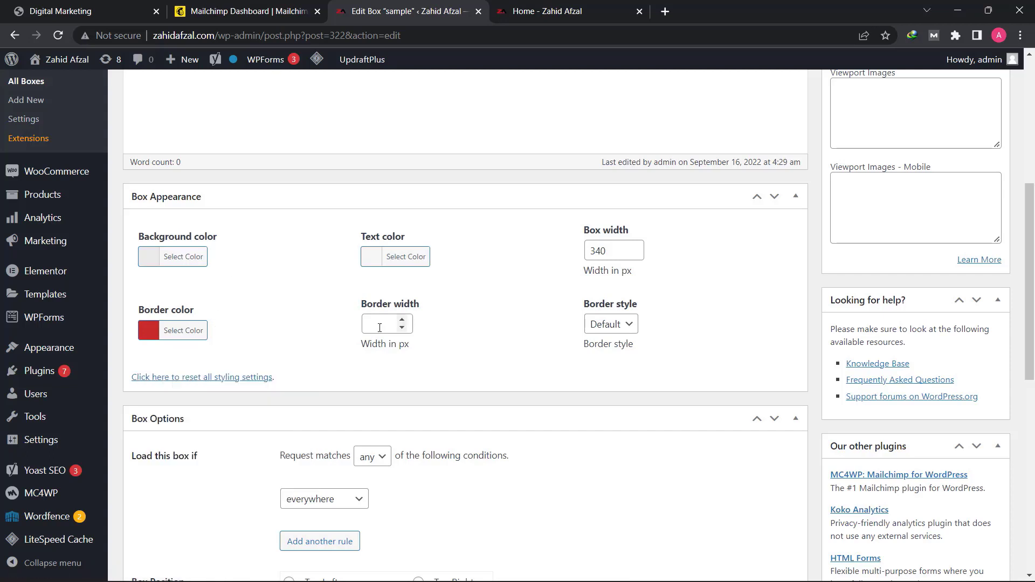
- Set the box's border width to 4 px and its border style to Dashed
left_click(379, 327)
type("4")
left_click(609, 326)
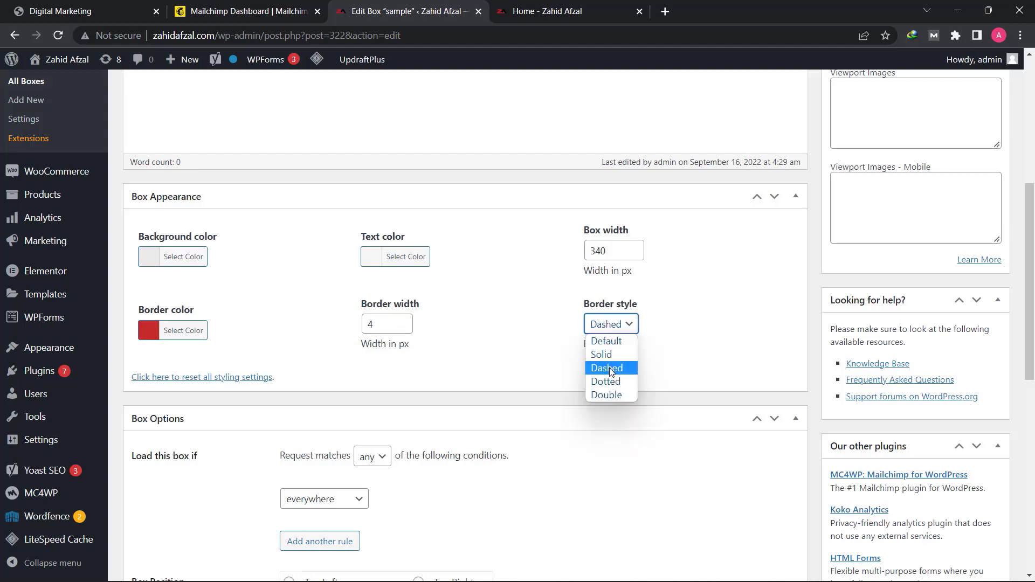
left_click(609, 368)
- Center the mc4wp_form shortcode in the box content and add an empty line above it
scroll(548, 334, "up", 6)
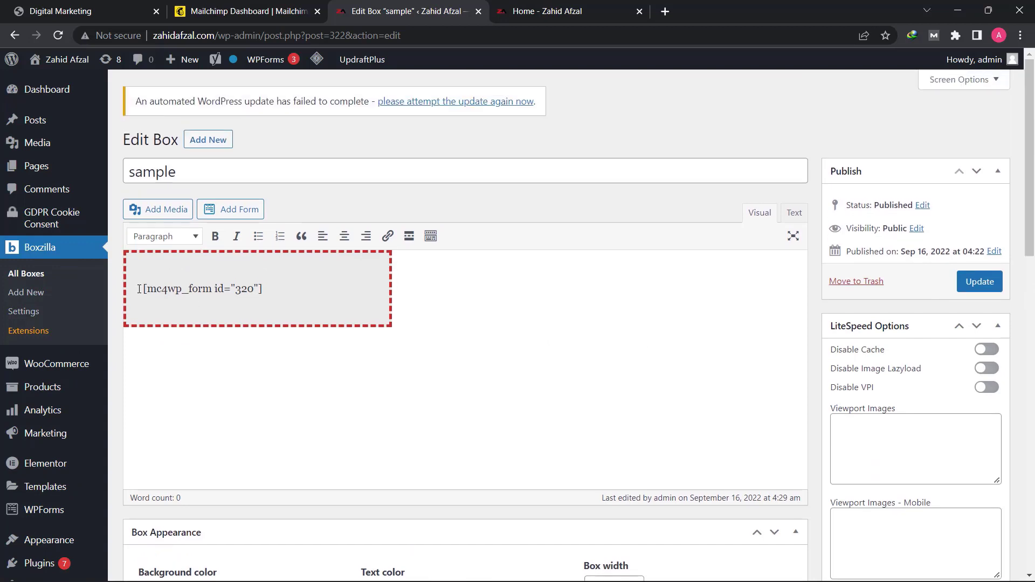
triple_click(232, 289)
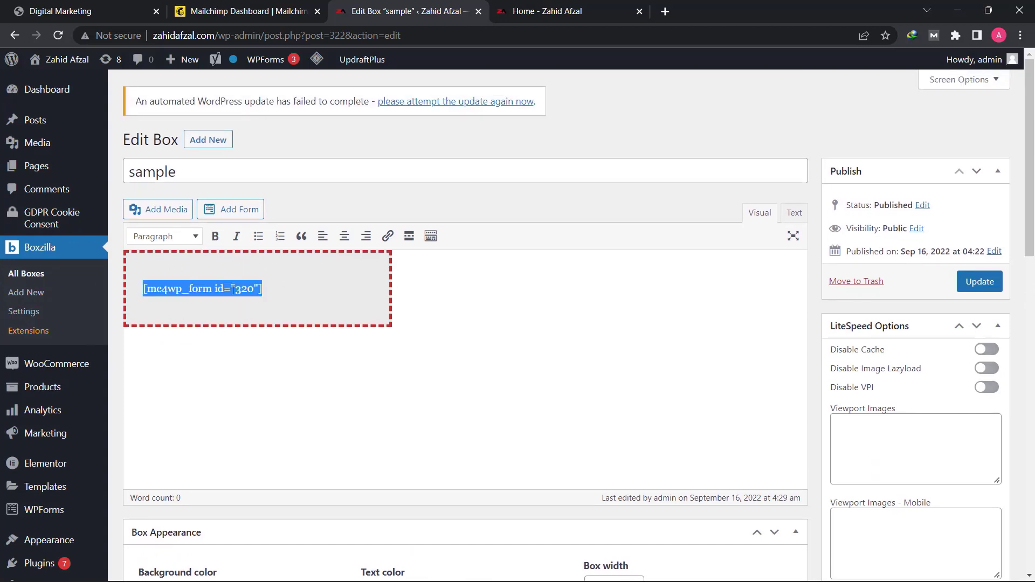
left_click(344, 237)
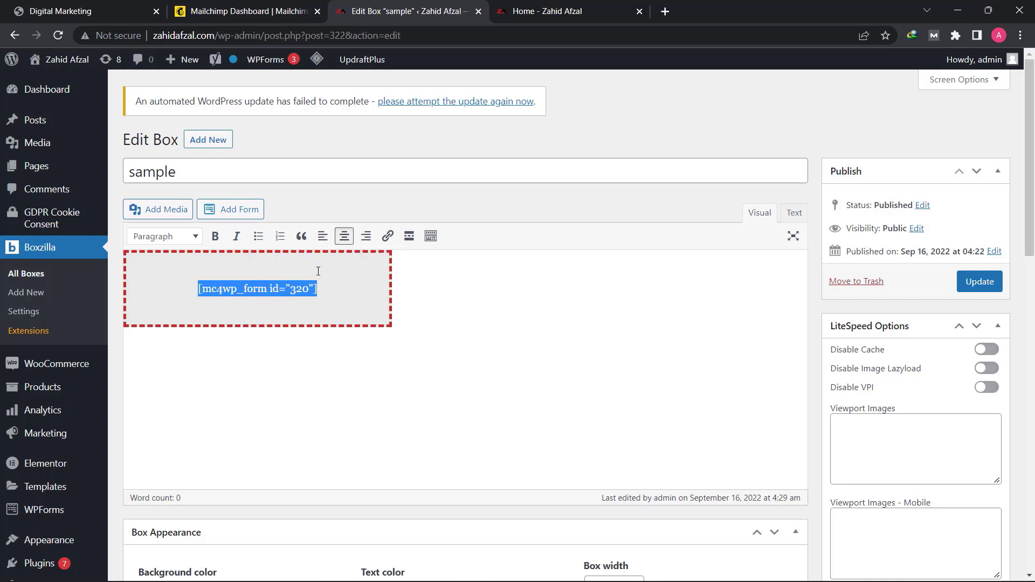
left_click(270, 272)
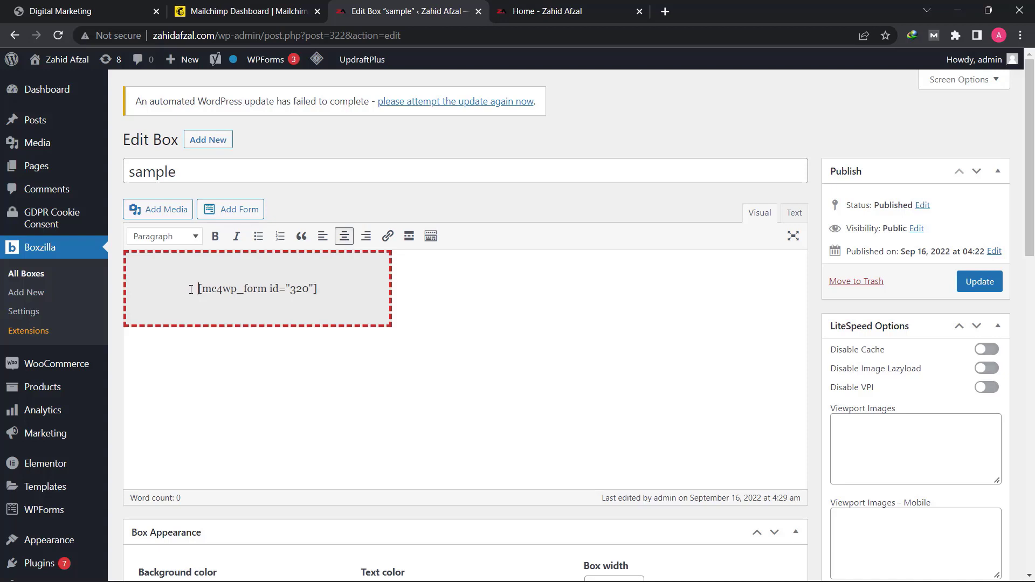
key("Return")
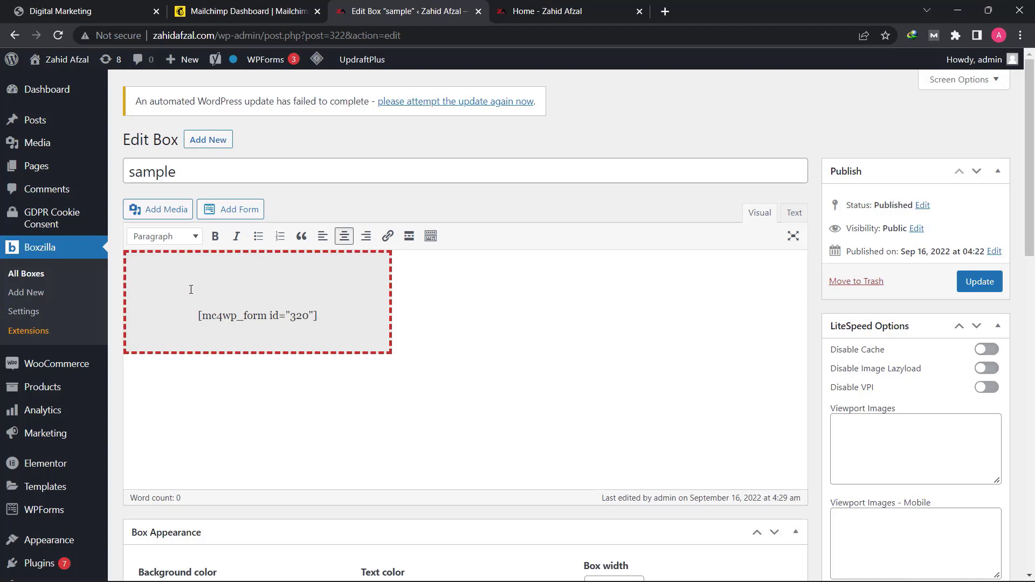
left_click(236, 288)
left_click(170, 212)
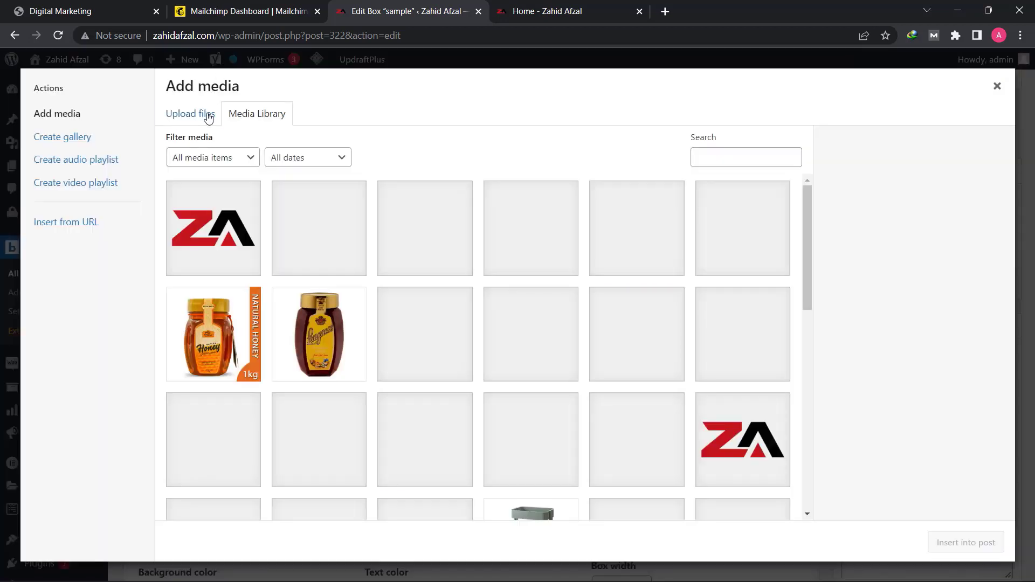
left_click(207, 114)
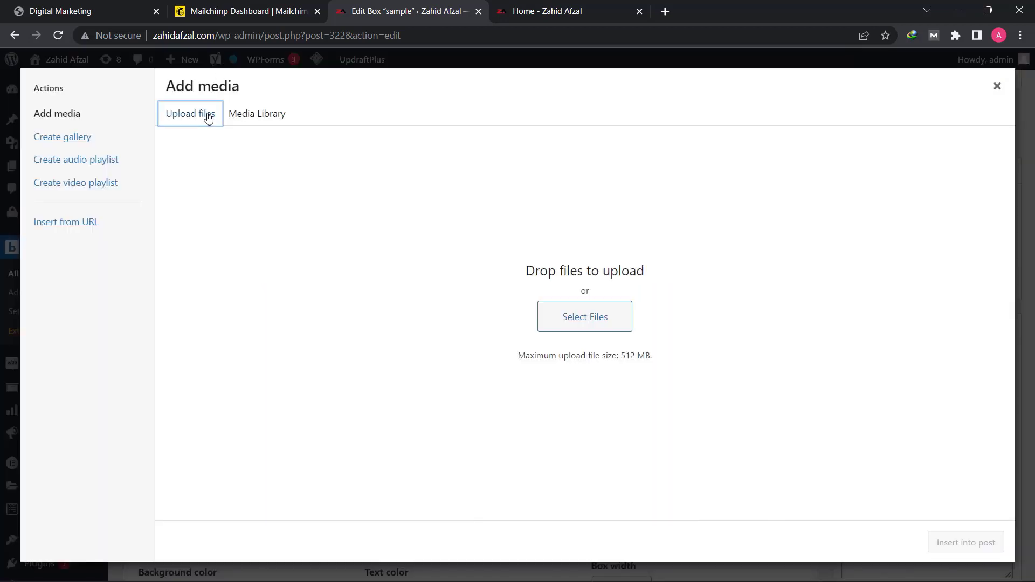
left_click(591, 322)
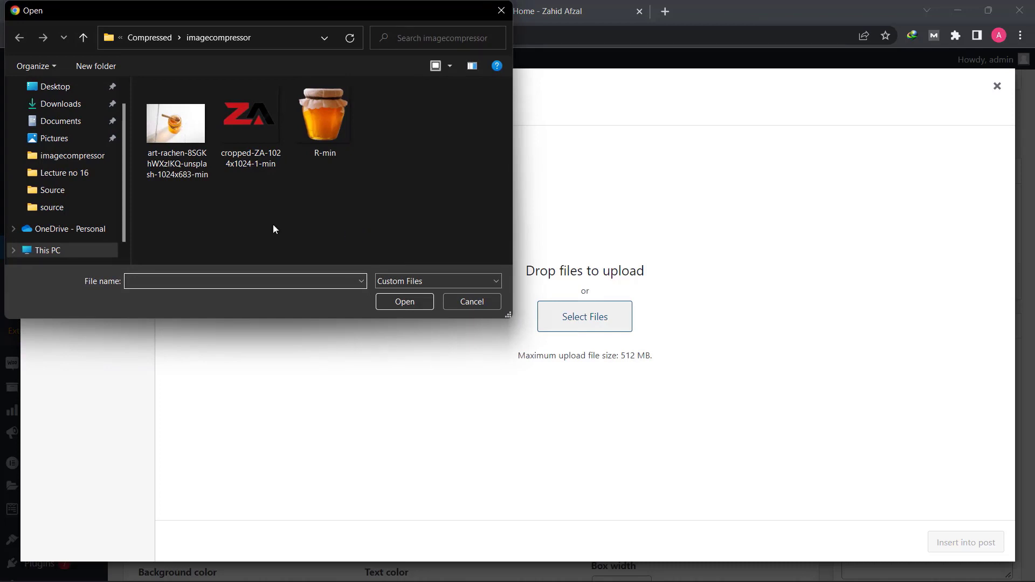
left_click(63, 91)
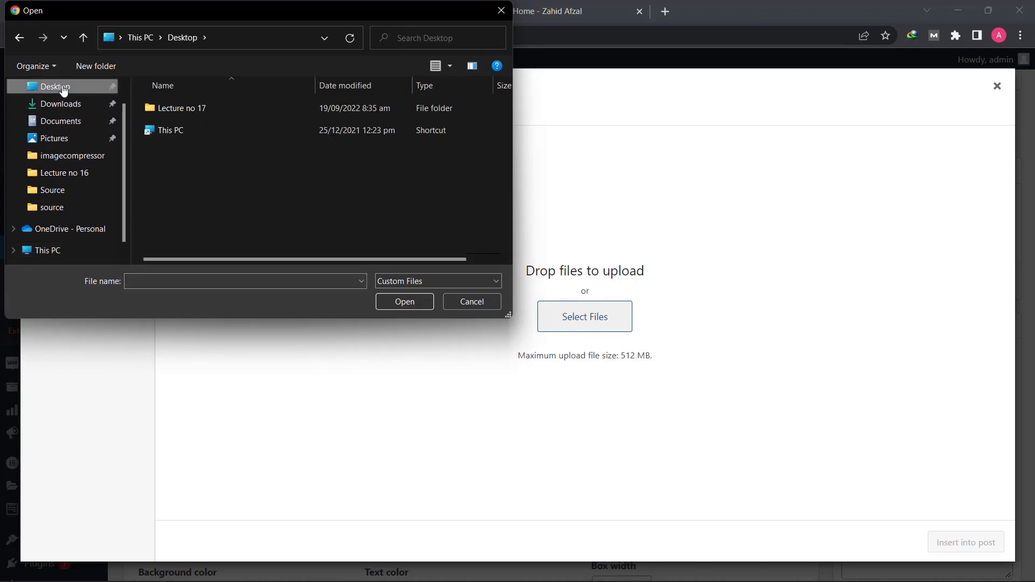
double_click(161, 106)
left_click(167, 113)
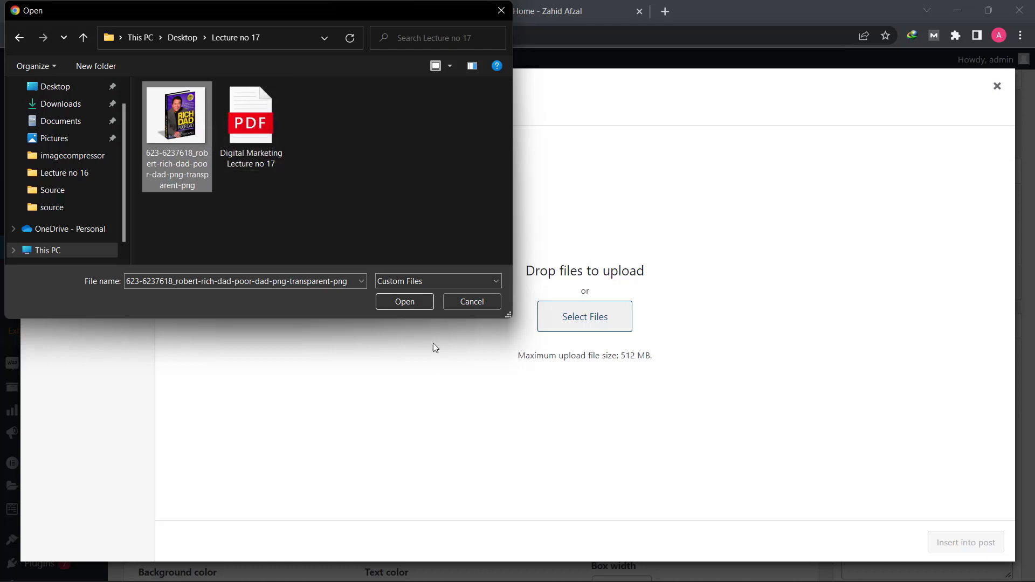
left_click(412, 300)
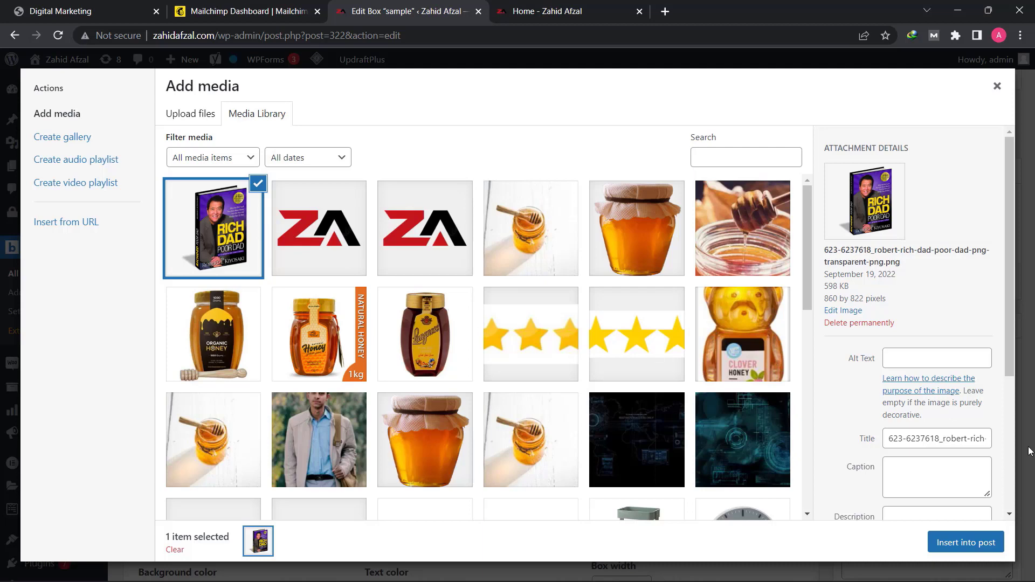
- Insert the uploaded book image above the form shortcode and center it
left_click(972, 548)
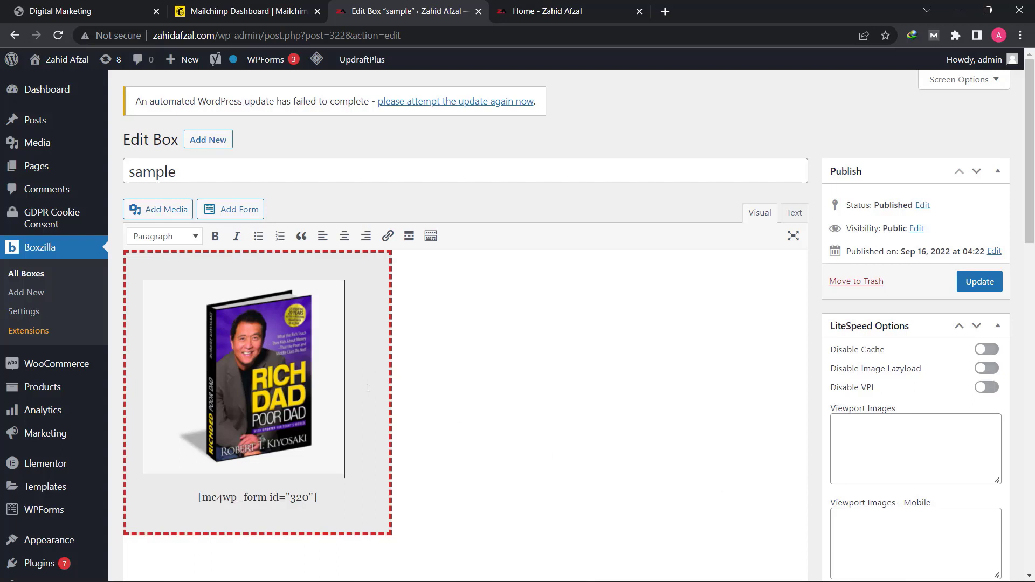
left_click(146, 347)
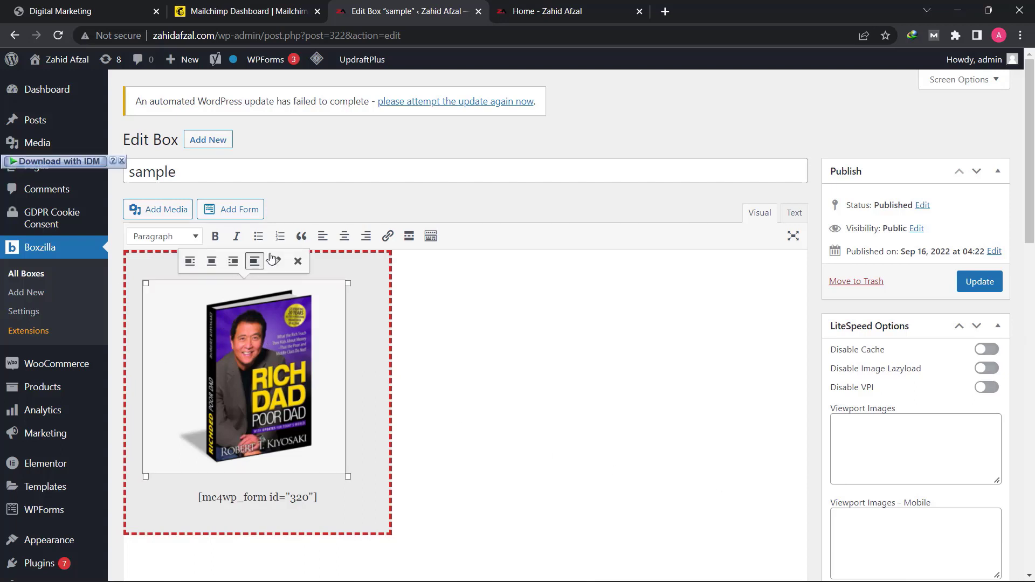
left_click(347, 237)
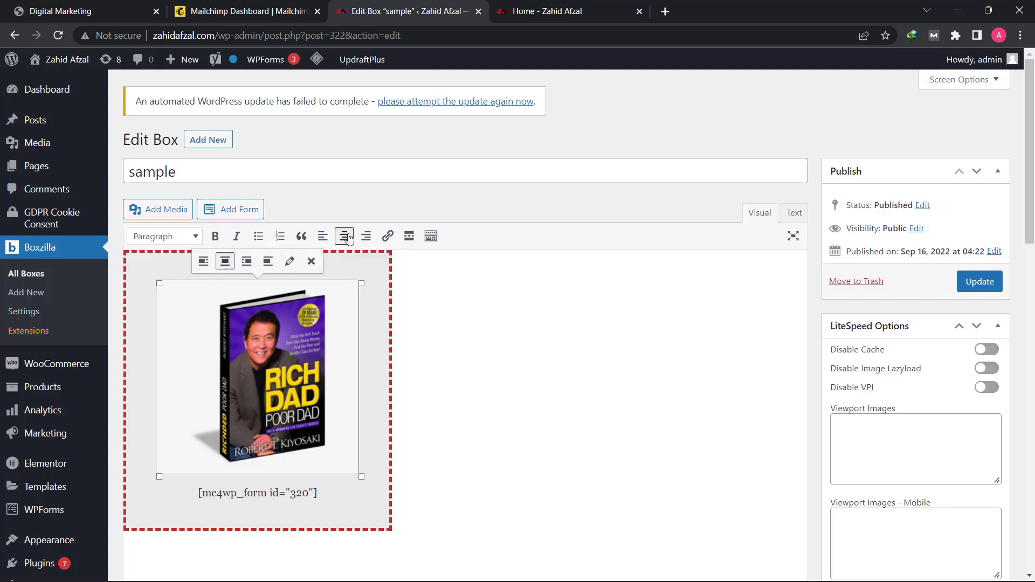
left_click(377, 382)
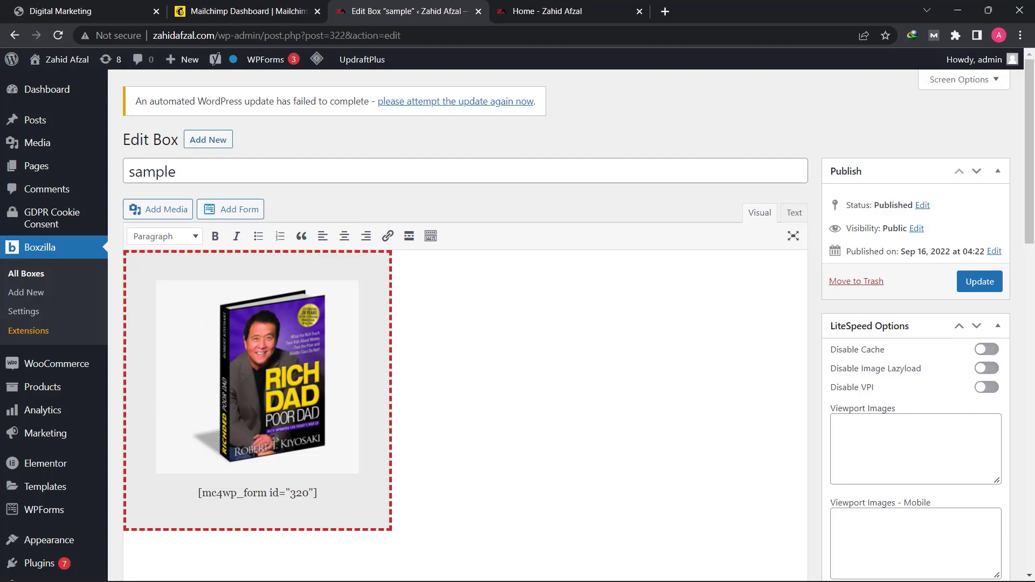
- Lighten the box's background color to a near-white grey that blends with the book image
scroll(314, 420, "down", 7)
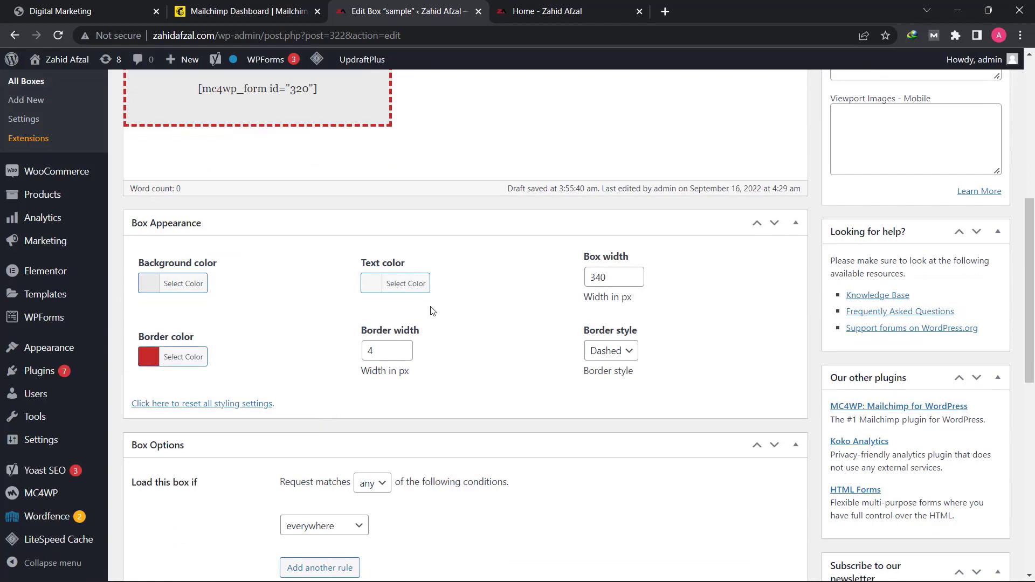
scroll(345, 313, "up", 1)
left_click(178, 353)
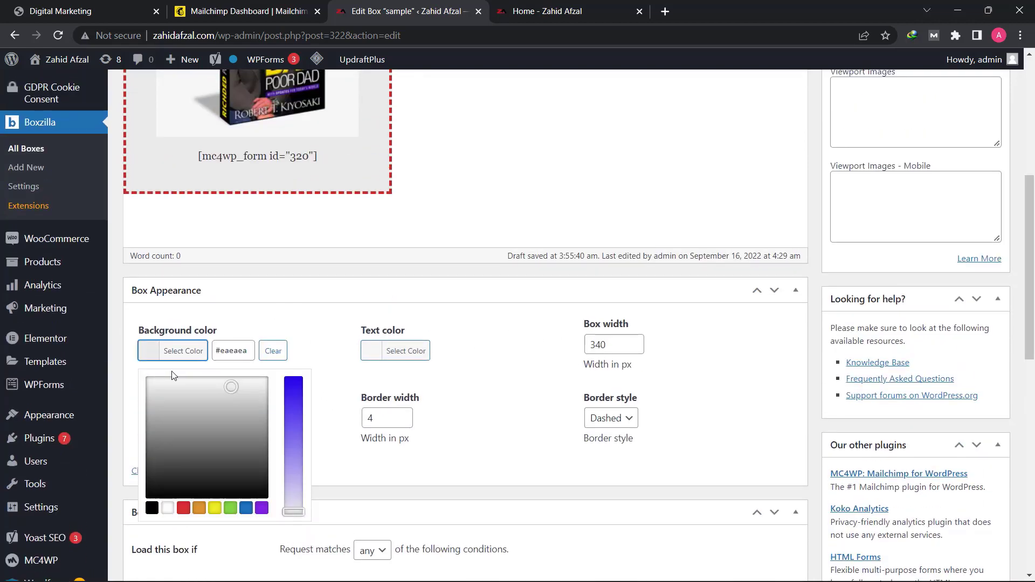
left_click(160, 385)
left_click(130, 381)
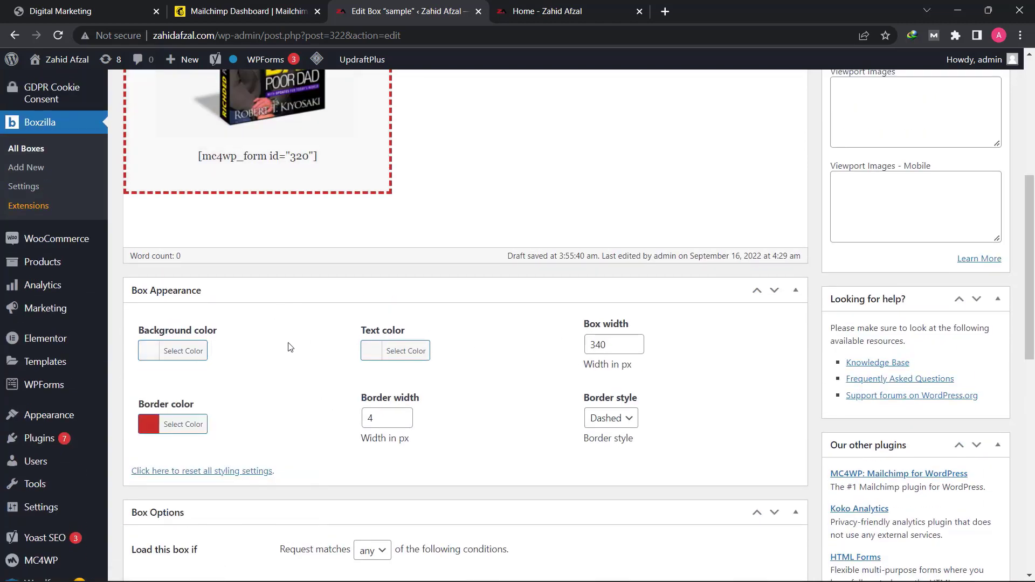
- Add the line Free "Rich dad and Poor Dad" above the book image in the box content and center it
scroll(320, 281, "up", 6)
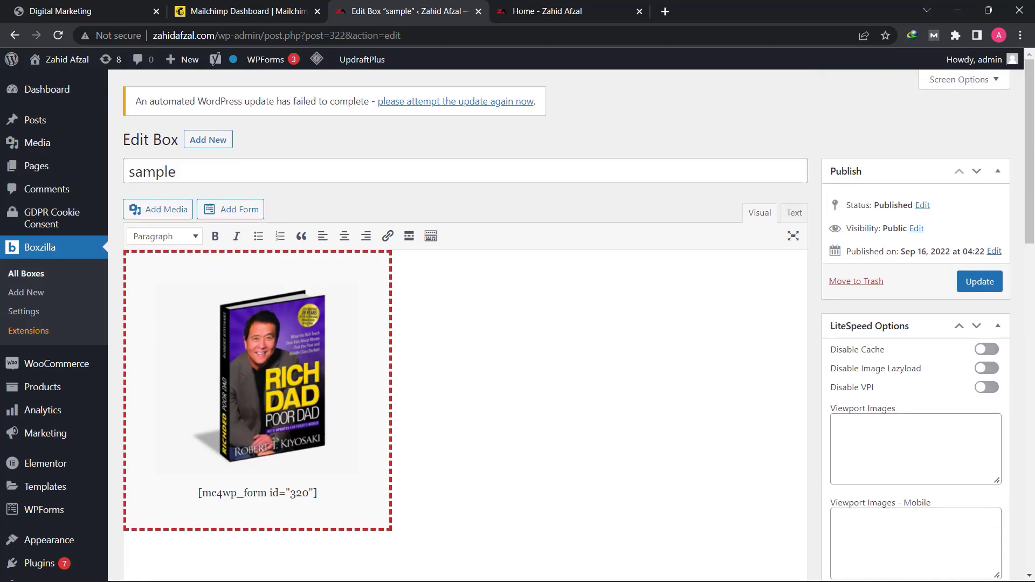
left_click(173, 373)
left_click(146, 368)
scroll(149, 368, "down", 1)
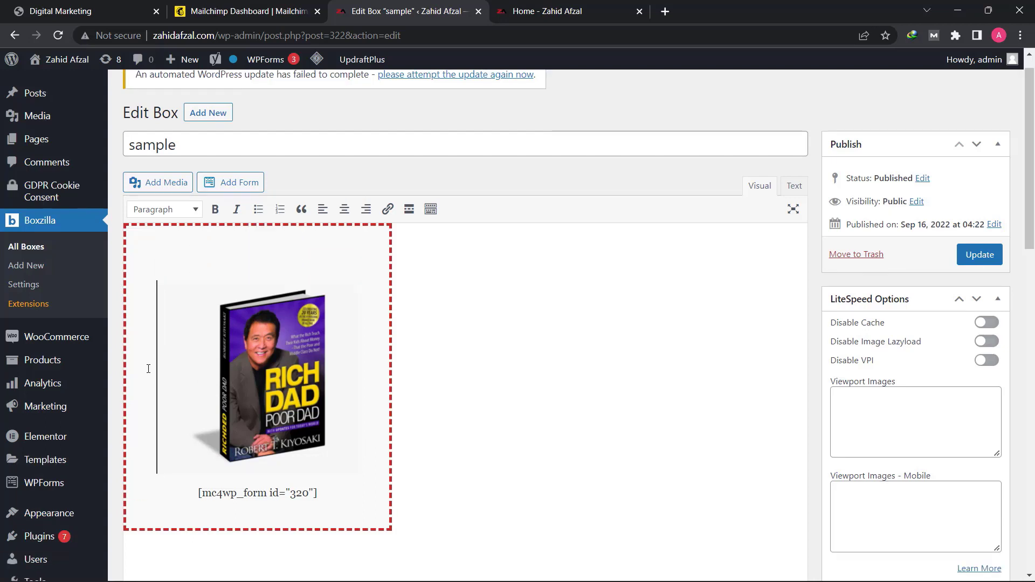
left_click(183, 260)
type("Free")
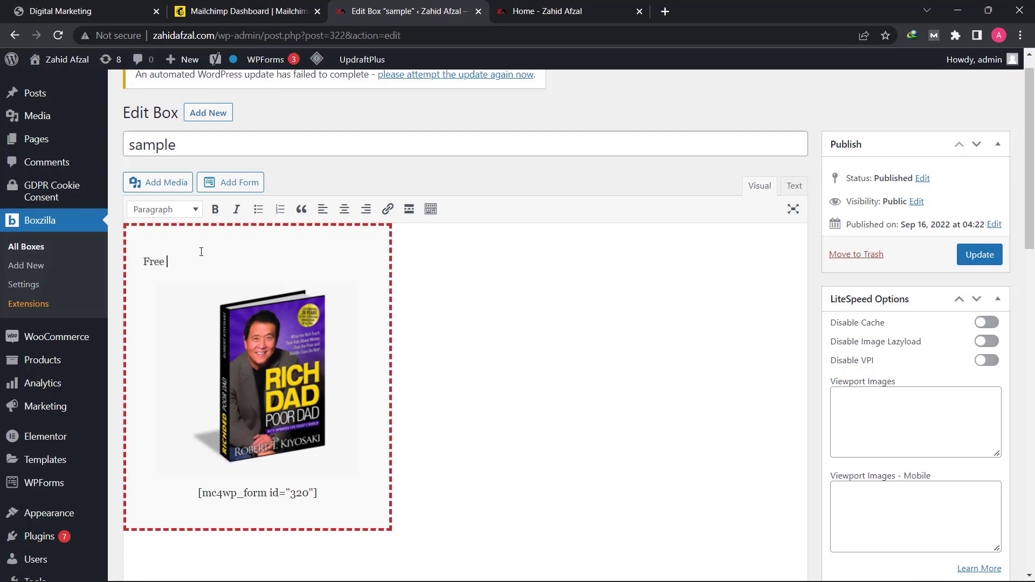
type(" \"Rich dad and Poor Dad\"")
triple_click(213, 263)
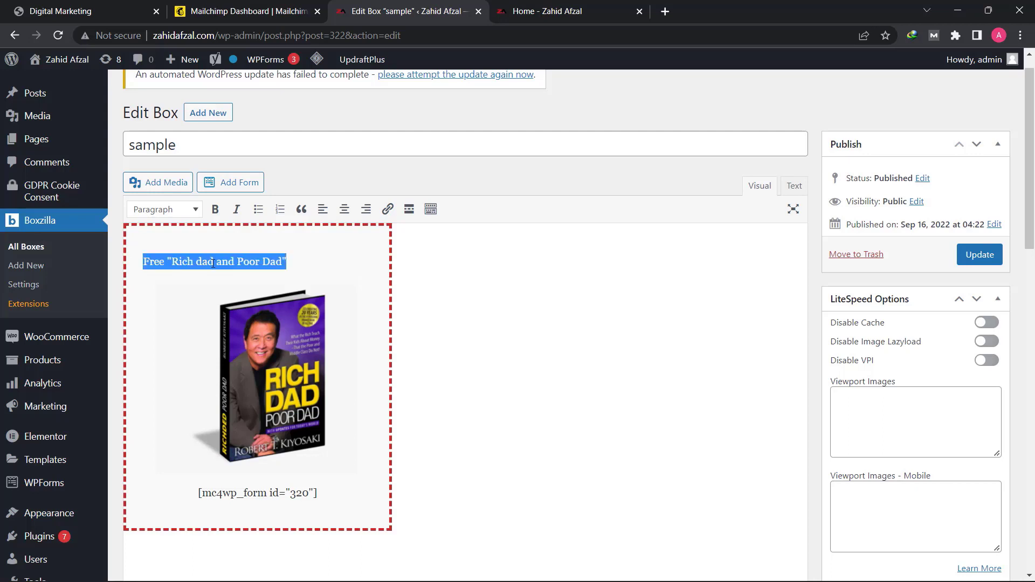
left_click(348, 211)
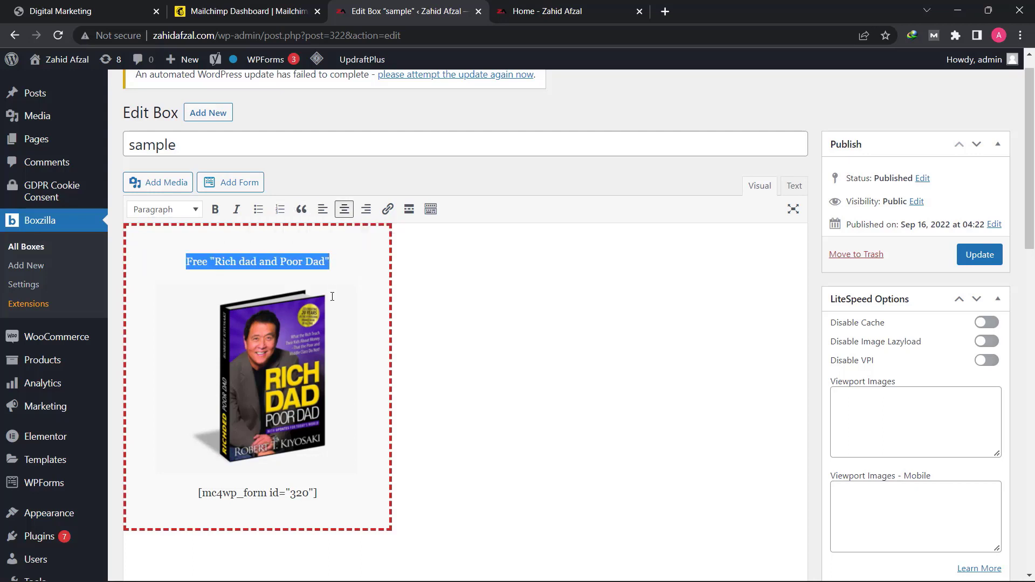
left_click(345, 276)
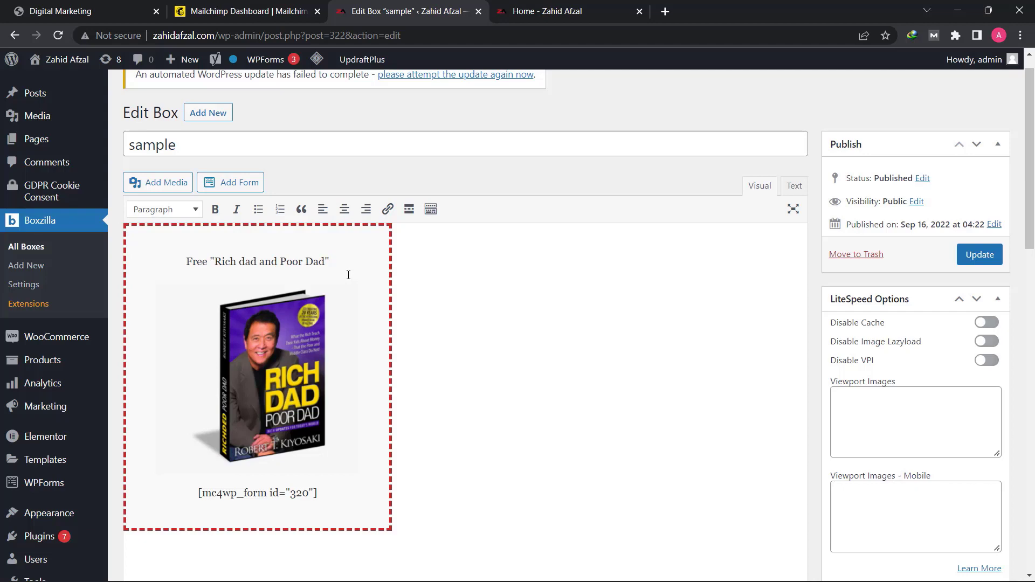
scroll(348, 275, "down", 5)
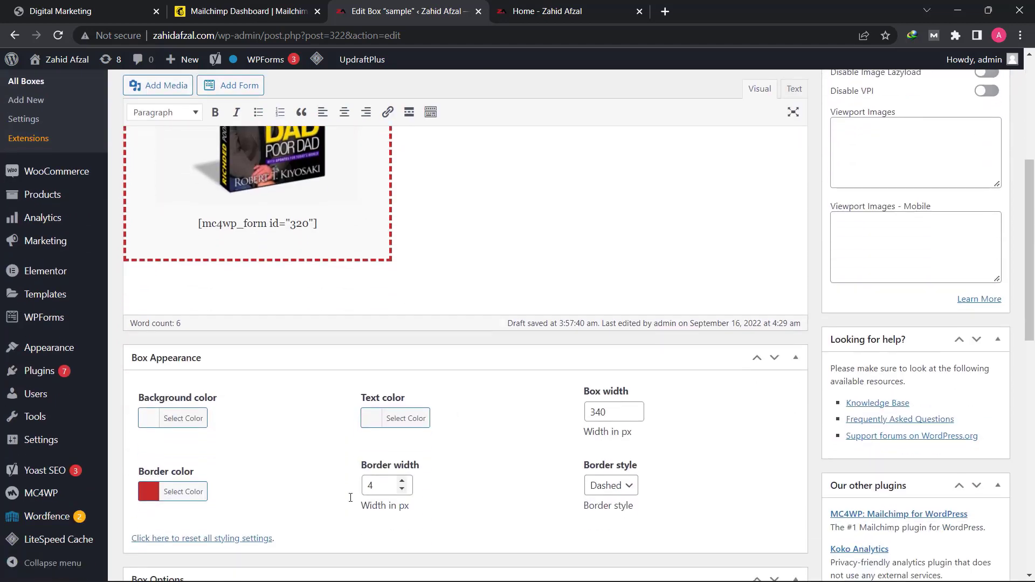
scroll(279, 467, "up", 2)
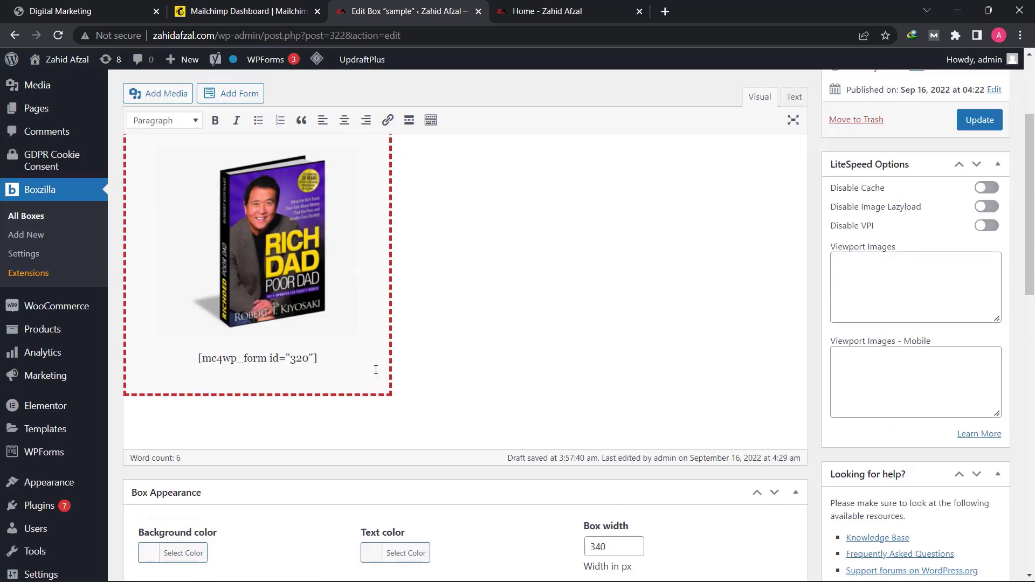
left_click(341, 364)
key("Return")
type("k;fkldsk")
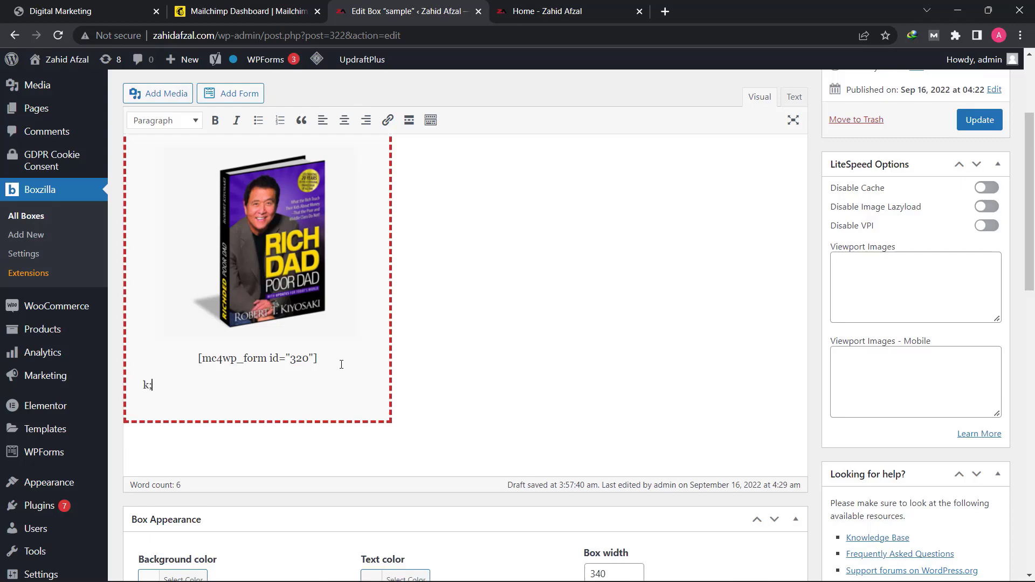
key("BackSpace")
key("BackSpace")
key("BackSpace")
key("BackSpace")
key("BackSpace")
key("BackSpace")
key("BackSpace")
key("BackSpace")
- Update the box and reload the site's home page to check the pop-up with its offer line
scroll(346, 363, "up", 3)
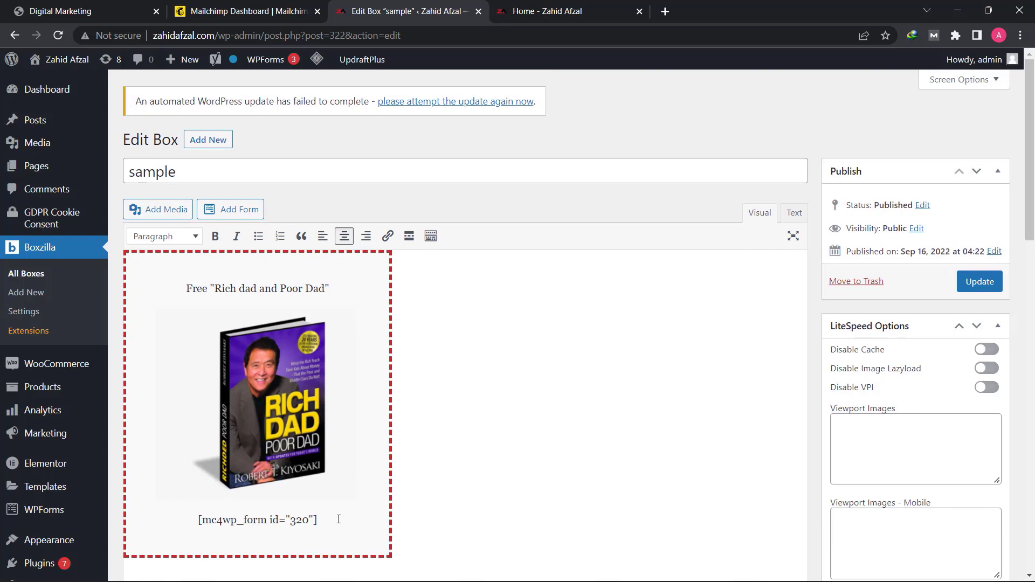
left_click(981, 284)
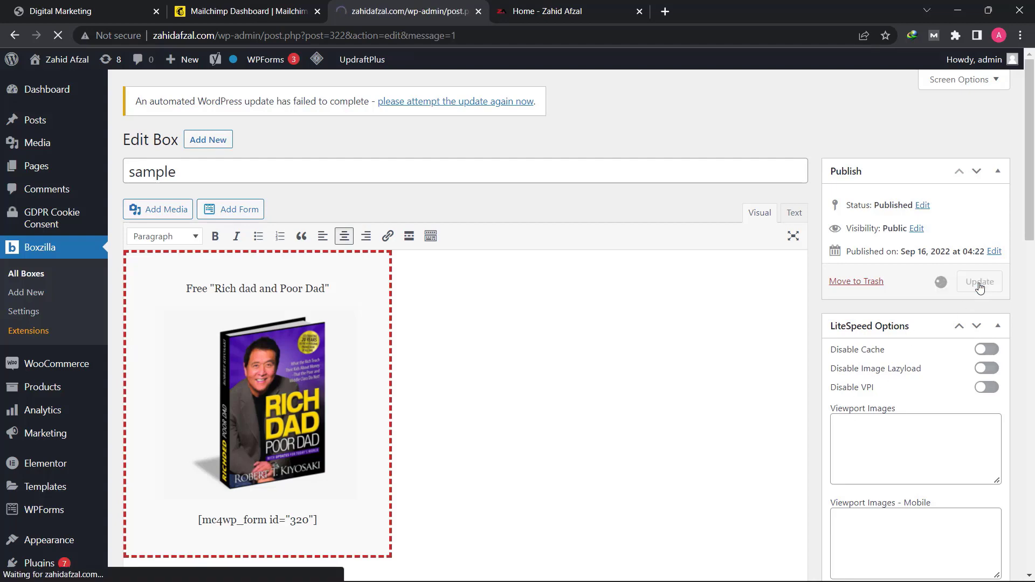
left_click(520, 7)
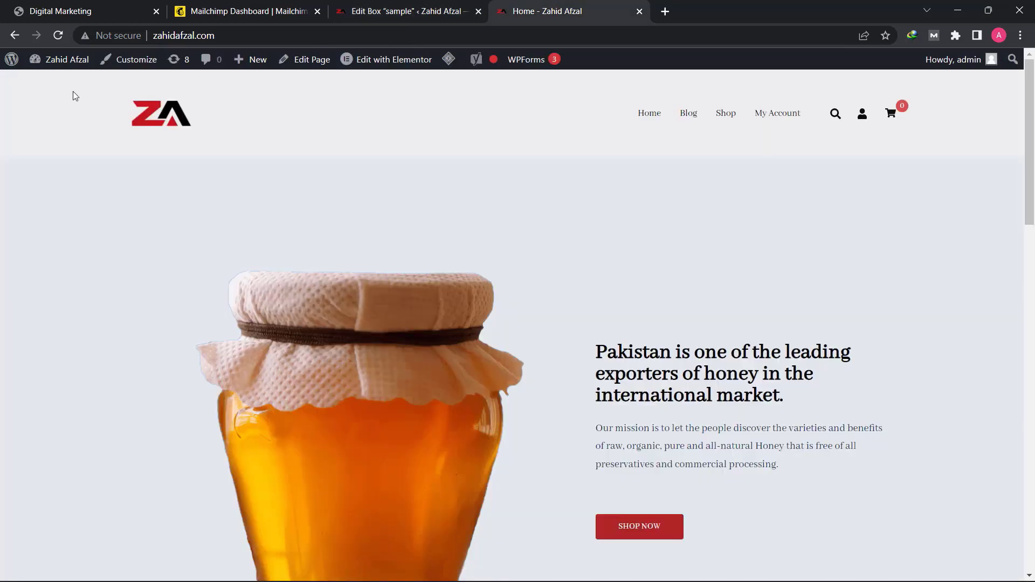
left_click(58, 36)
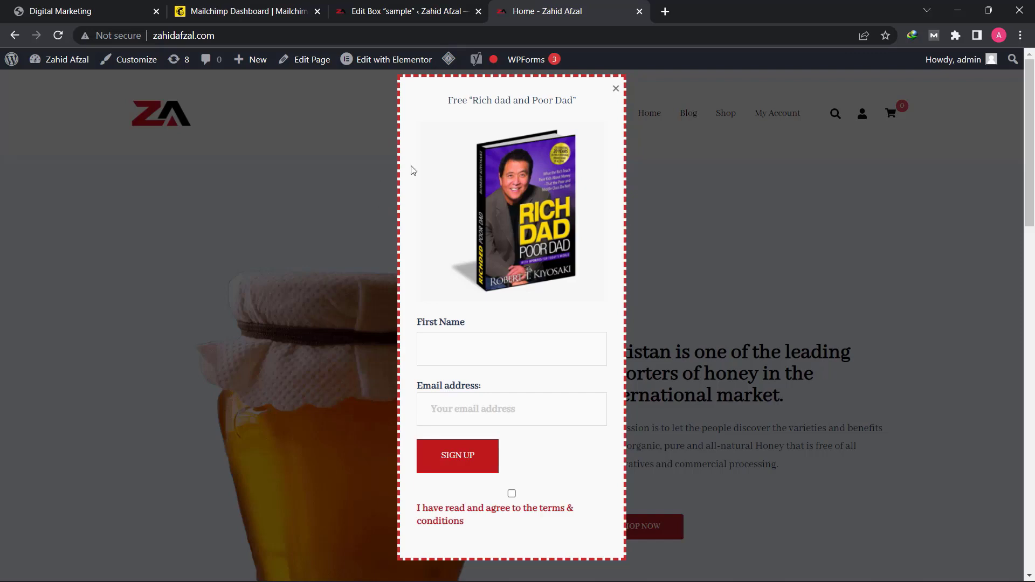
triple_click(529, 99)
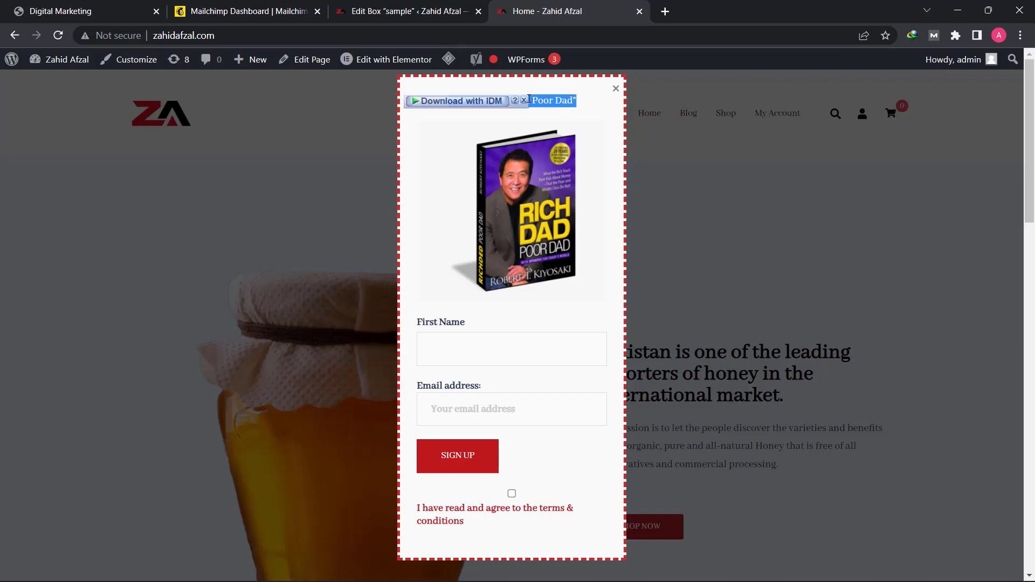
left_click(529, 99)
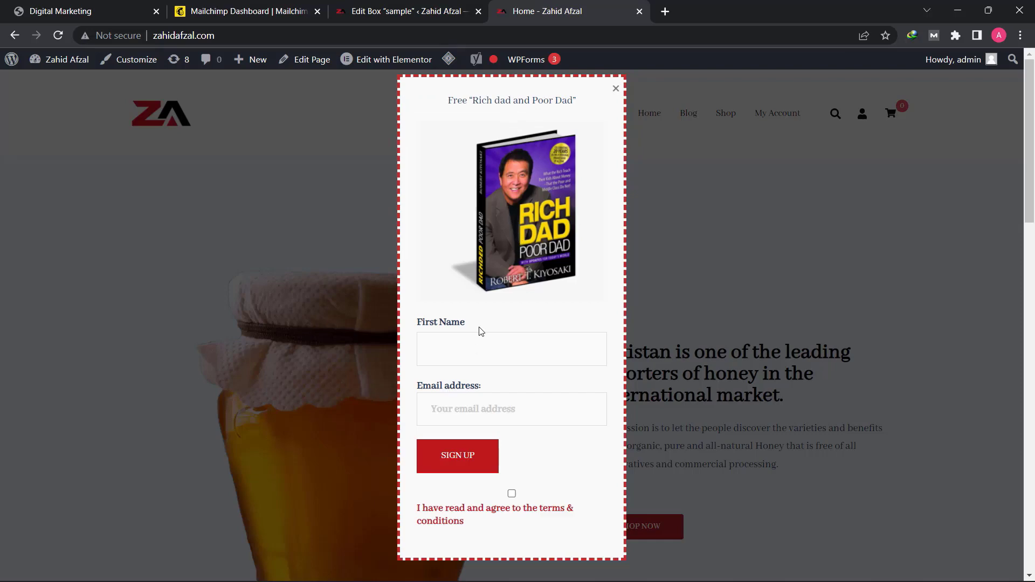
- Make the "Rich dad and Poor Dad" offer line bold in the box content and update the box
left_click(404, 7)
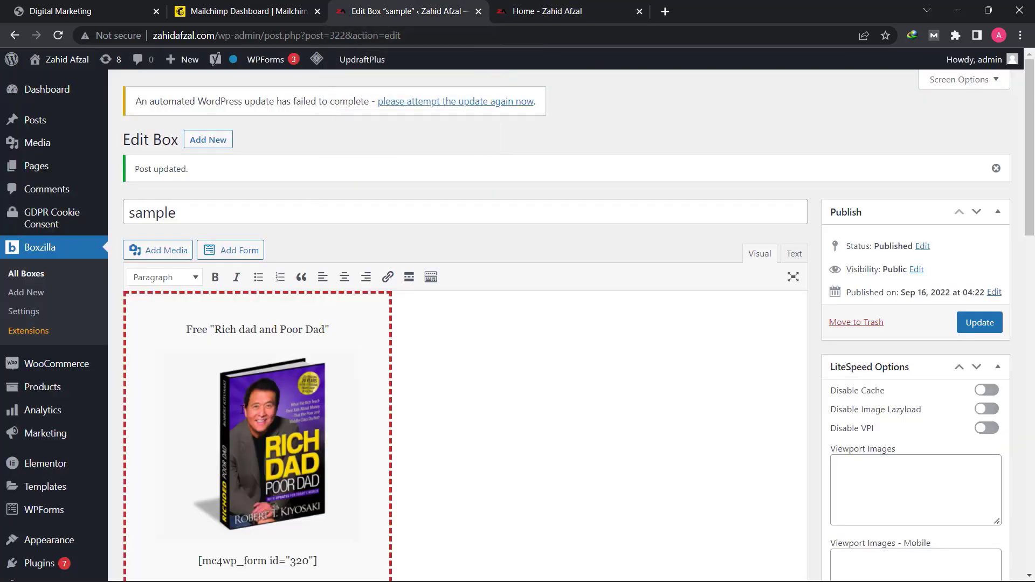
triple_click(244, 329)
left_click(215, 277)
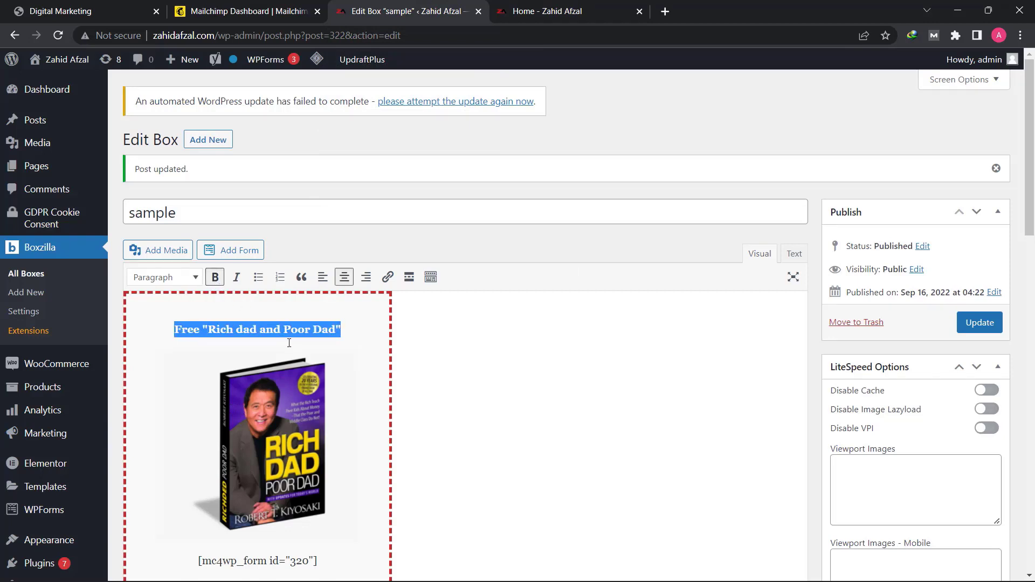
left_click(253, 330)
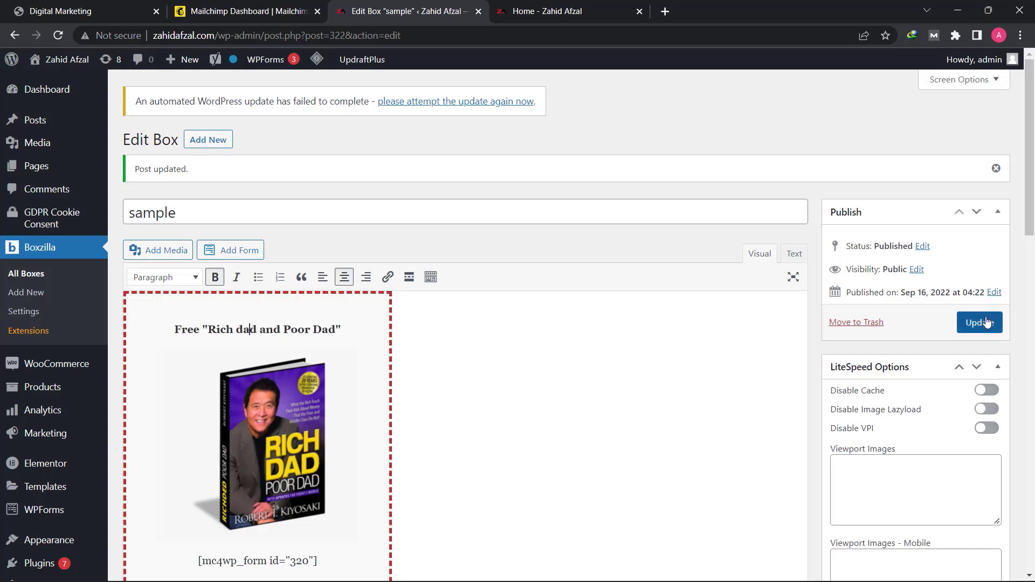
left_click(979, 322)
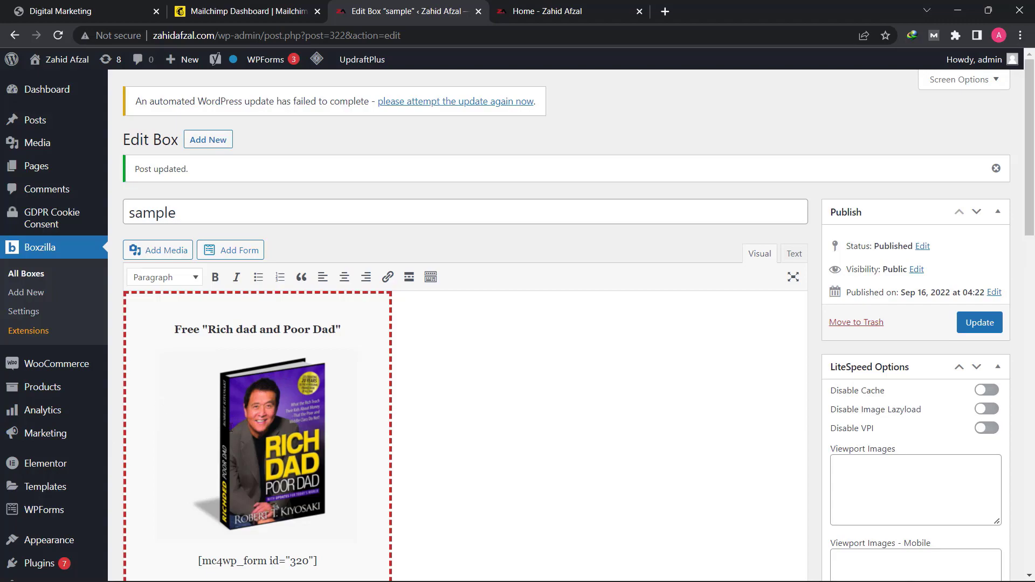
- Turn off test mode for the box and update it
scroll(373, 438, "down", 20)
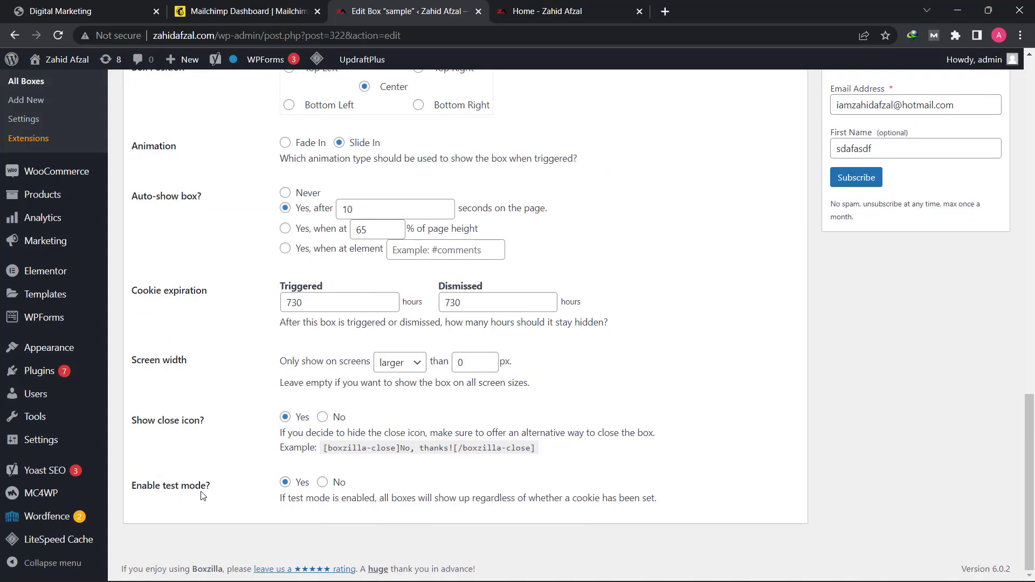
left_click(322, 485)
scroll(374, 427, "up", 15)
scroll(374, 428, "up", 3)
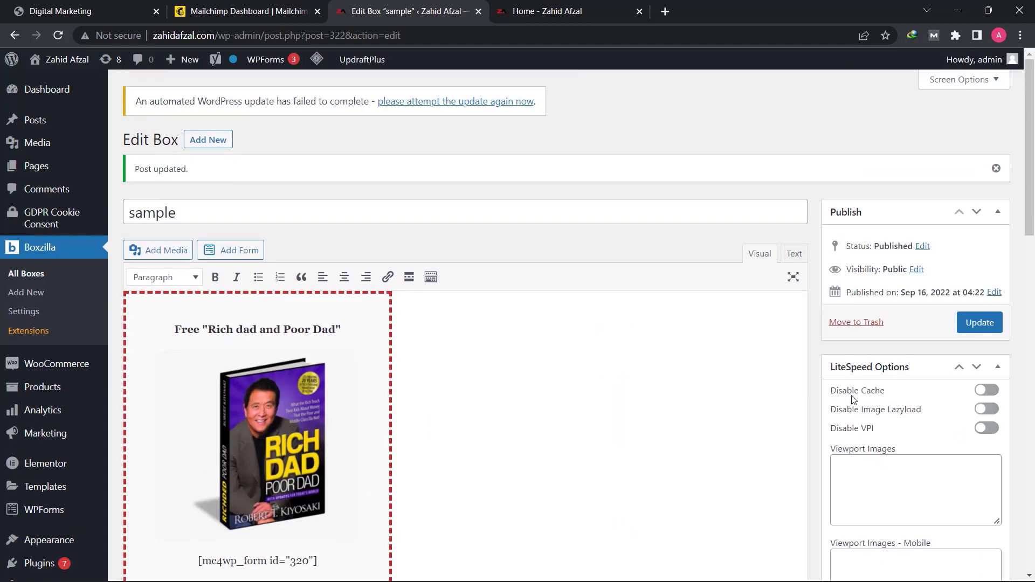
left_click(979, 322)
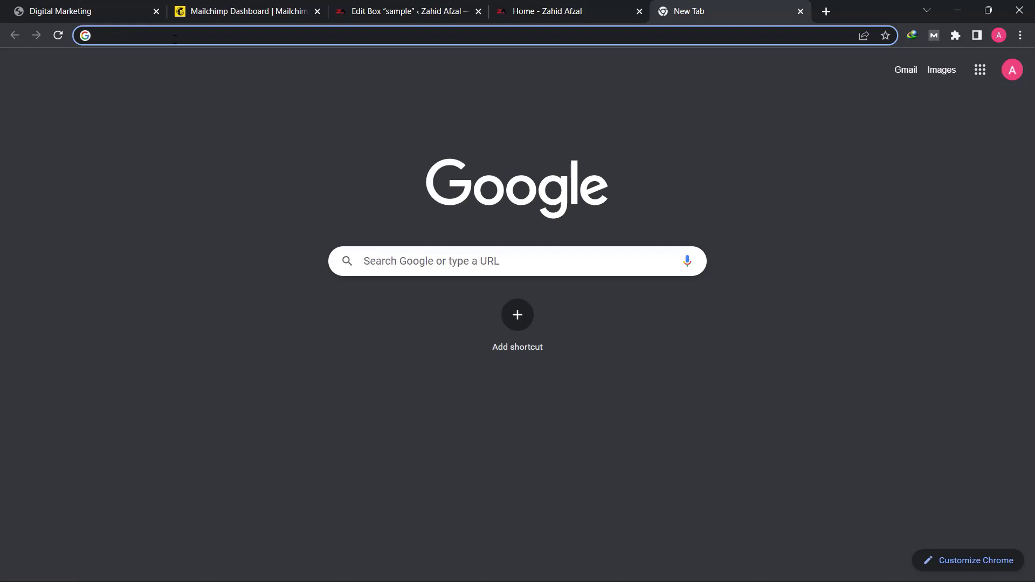
- Open idplr.com in a new browser tab and look over its home page and membership contents
type("idplr")
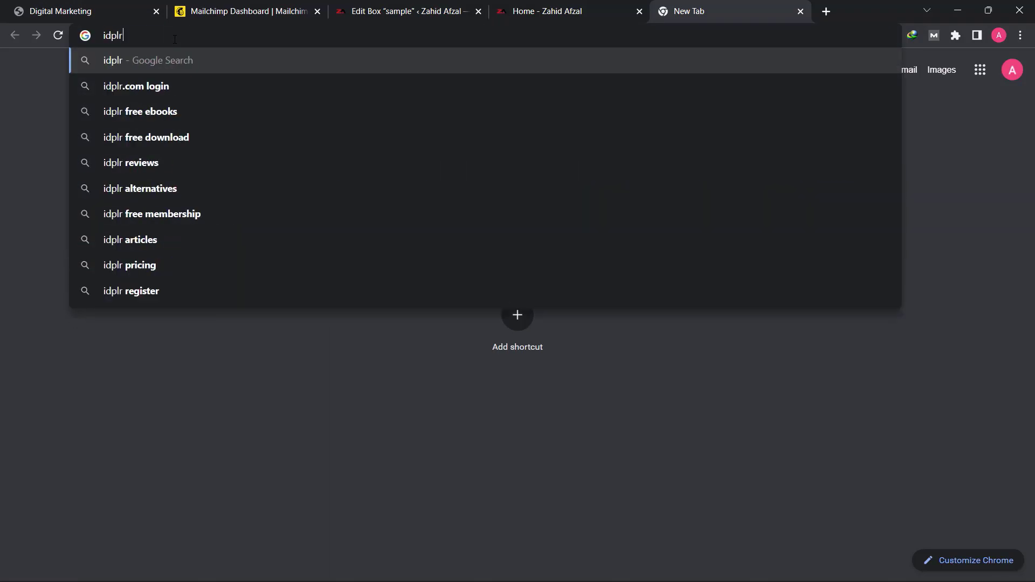
type(".com")
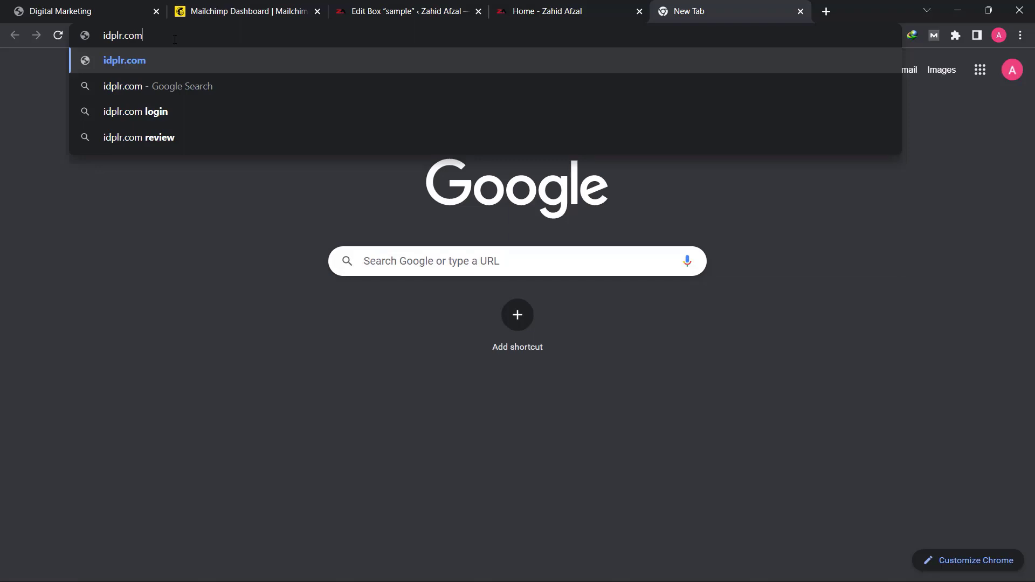
key("Return")
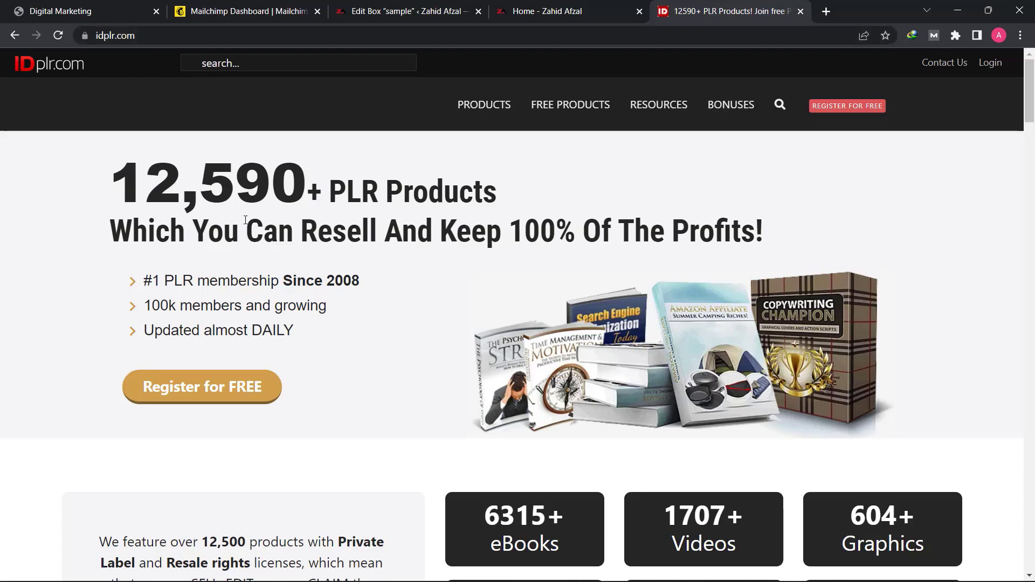
scroll(353, 361, "down", 10)
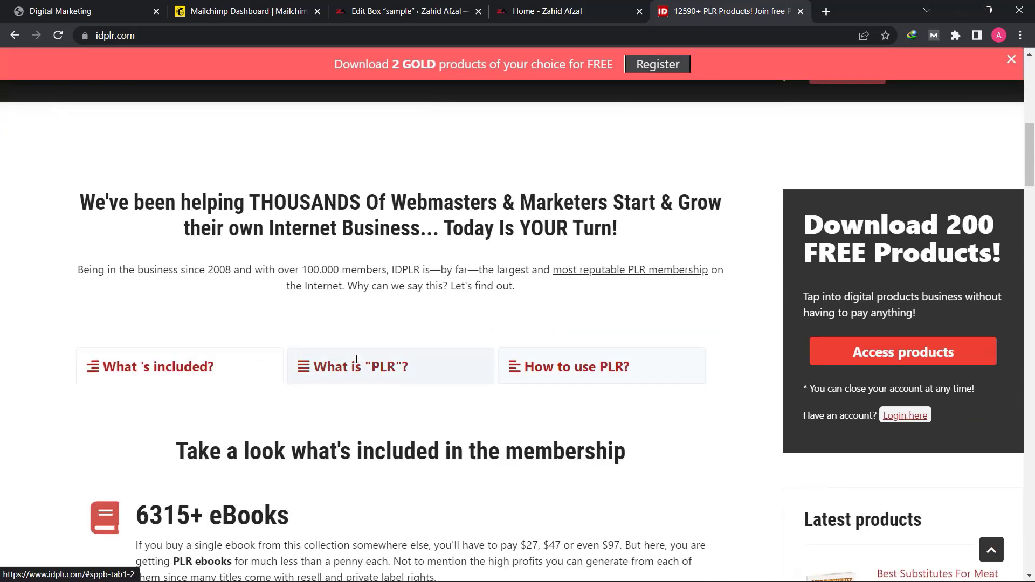
scroll(357, 365, "down", 4)
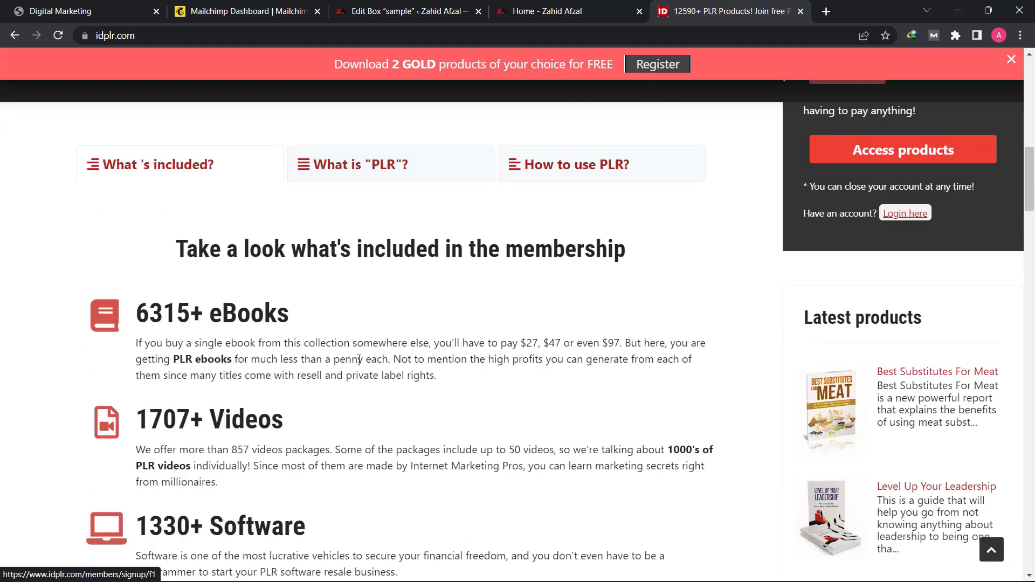
scroll(355, 372, "up", 14)
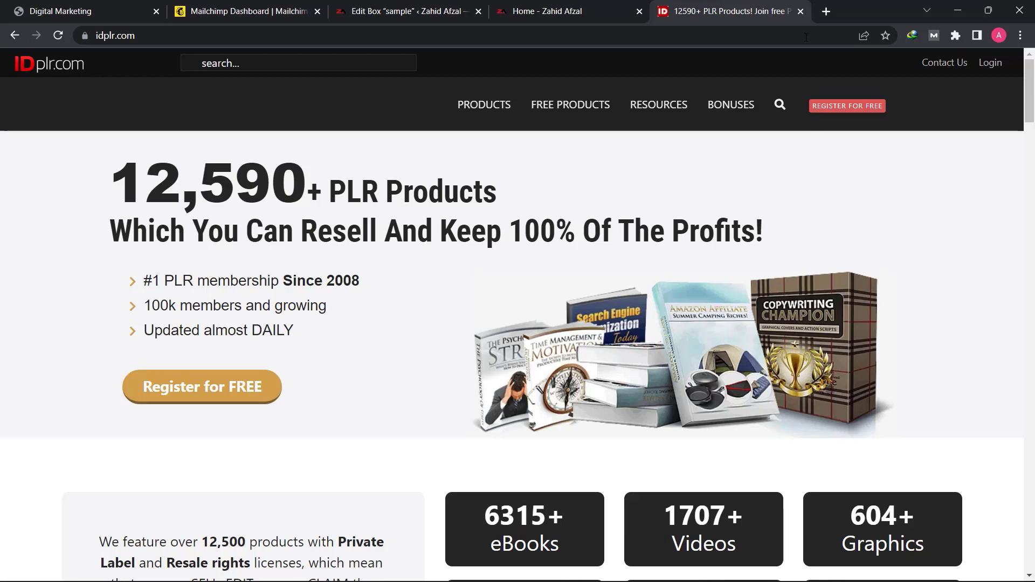
- Open the IDplr registration page and show what FREE members receive
left_click(864, 112)
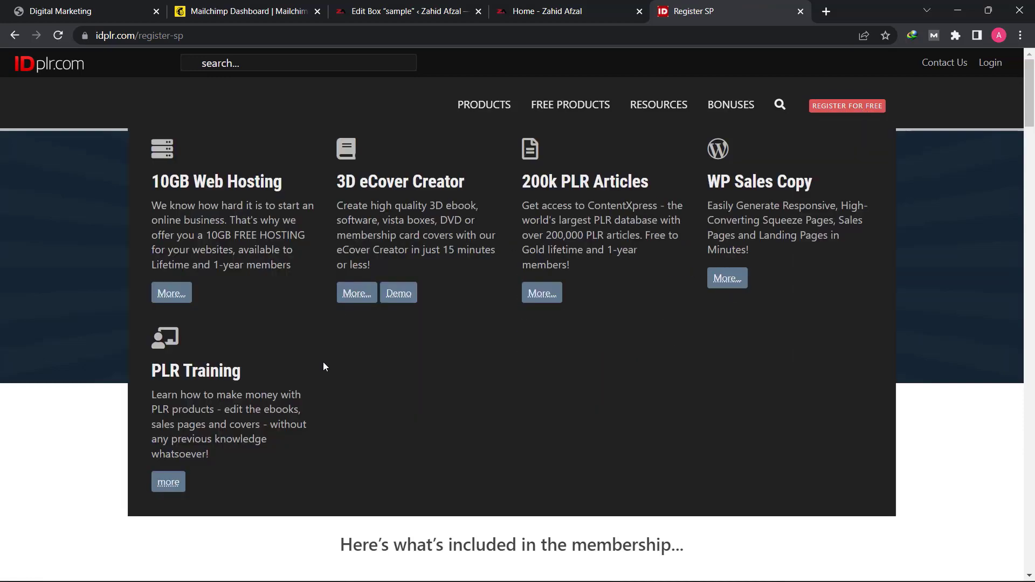
scroll(271, 515, "down", 5)
scroll(271, 515, "down", 3)
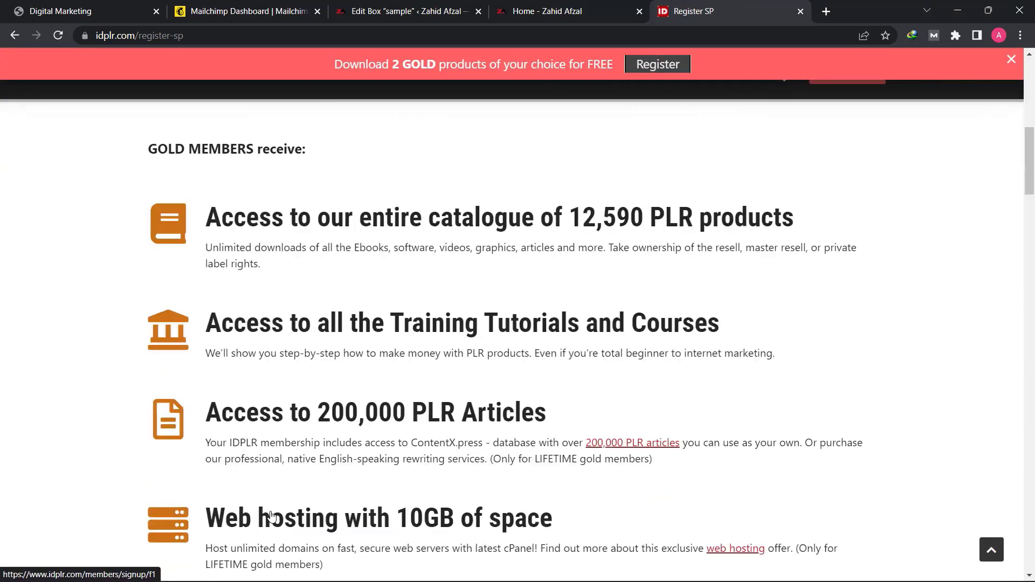
scroll(259, 293, "up", 2)
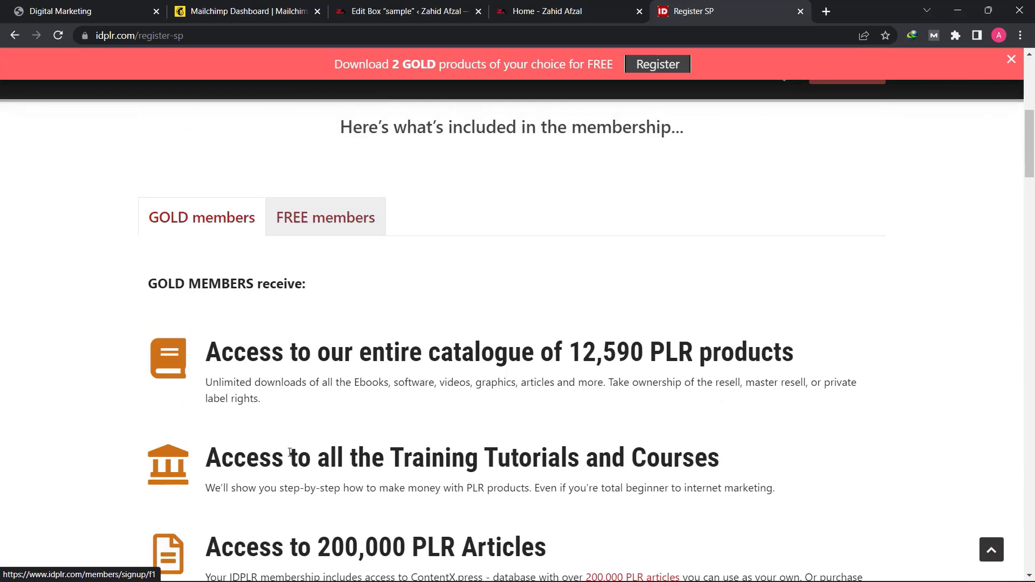
left_click(326, 225)
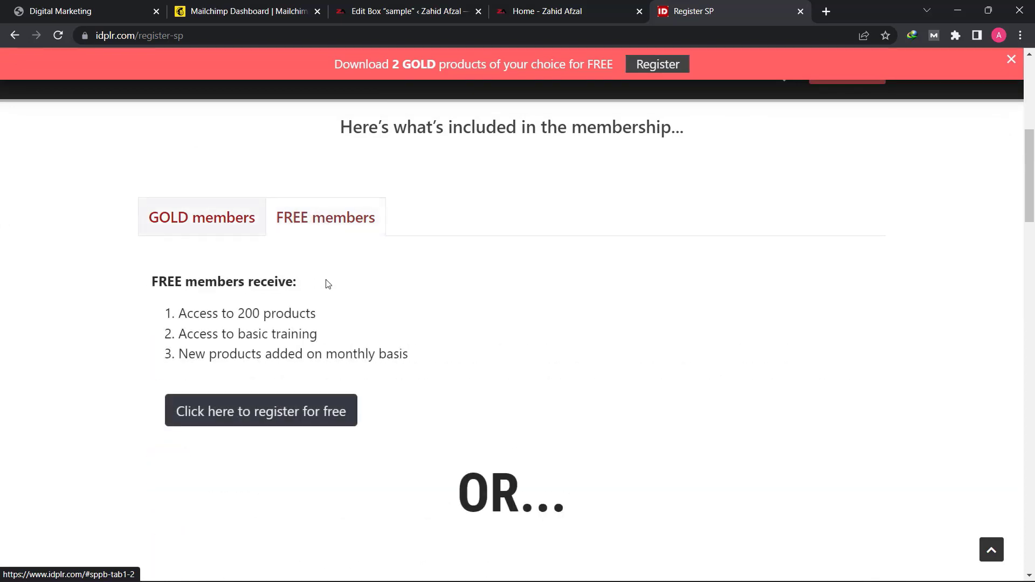
- Open the free member registration form, enter and confirm the e-mail address, complete the anti-spam check and submit it
scroll(327, 301, "down", 2)
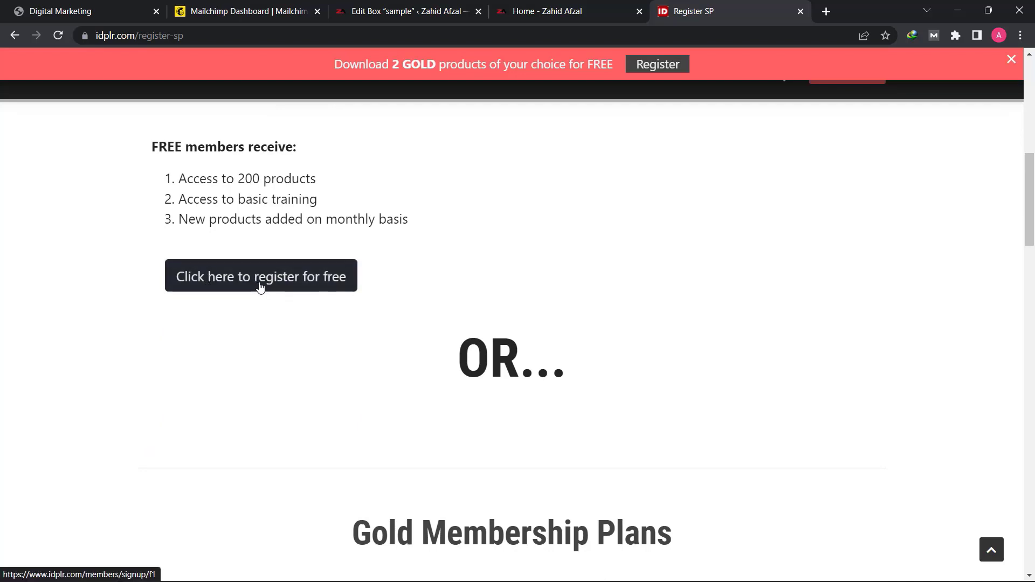
left_click(260, 287)
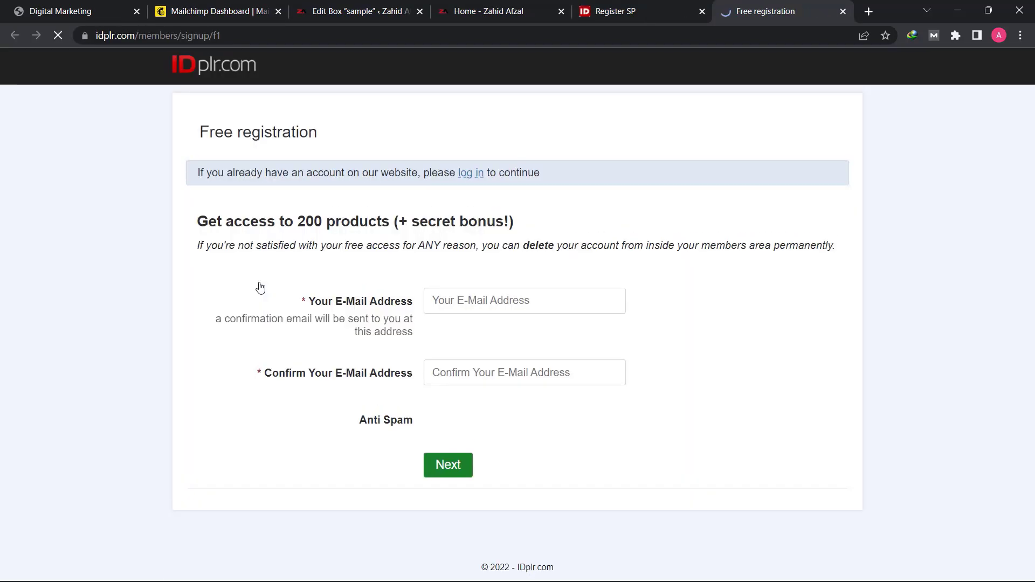
left_click(454, 304)
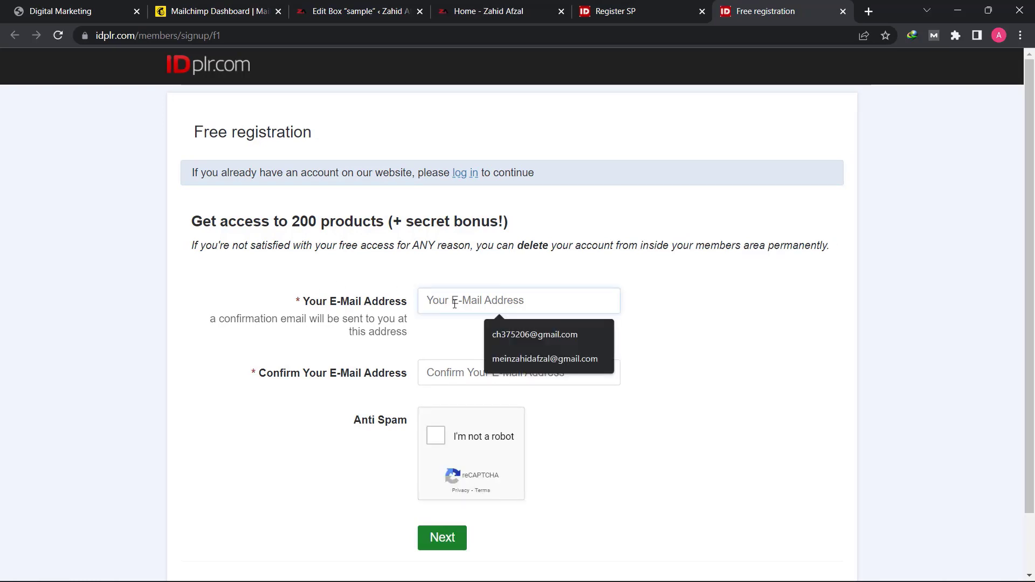
left_click(566, 358)
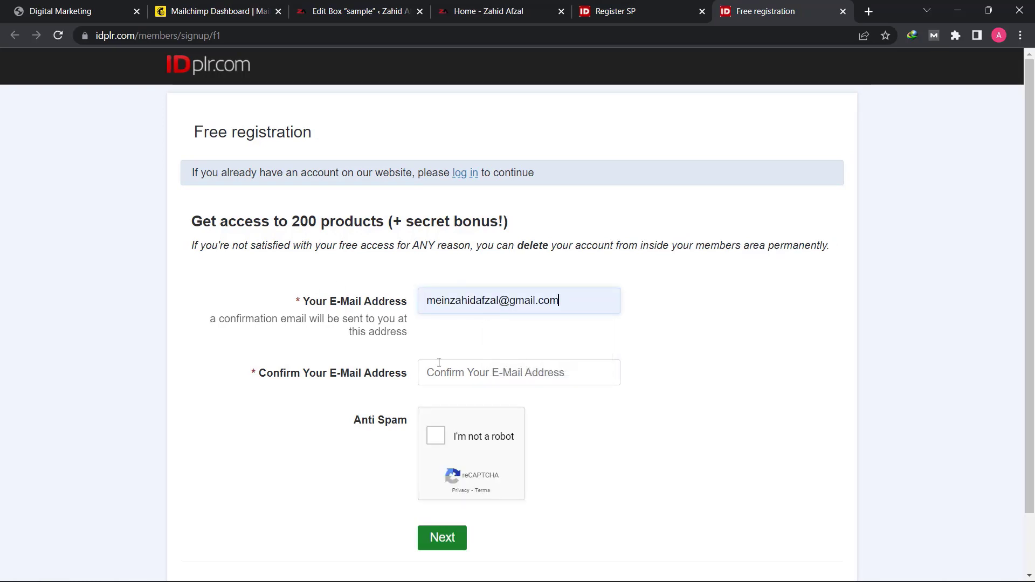
left_click(444, 379)
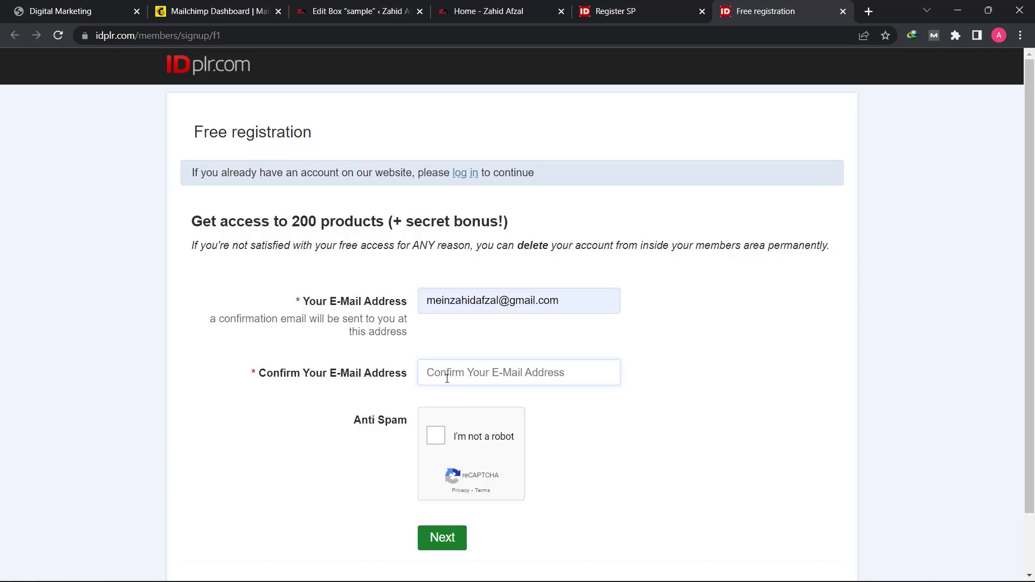
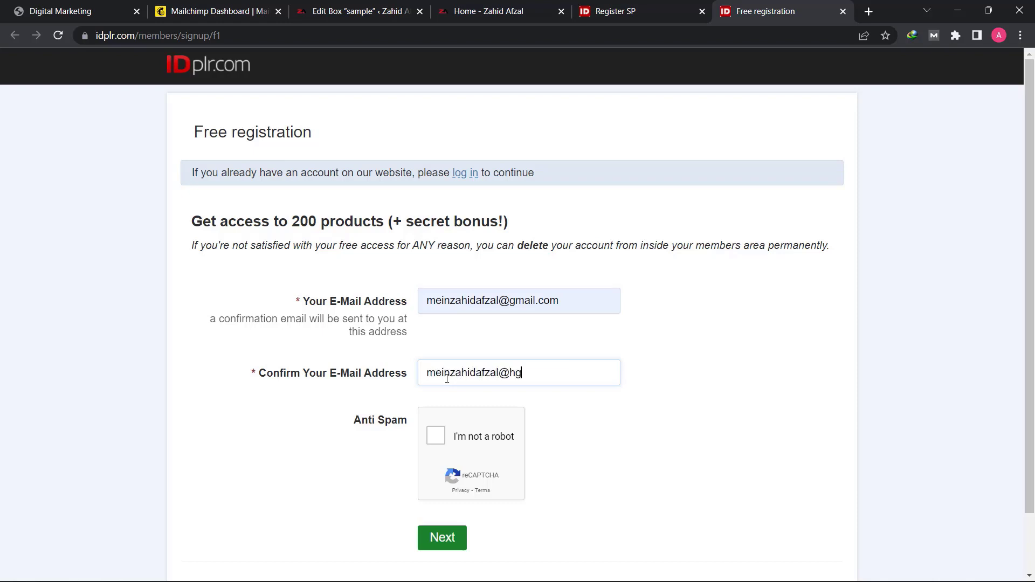
left_click(439, 440)
left_click(449, 542)
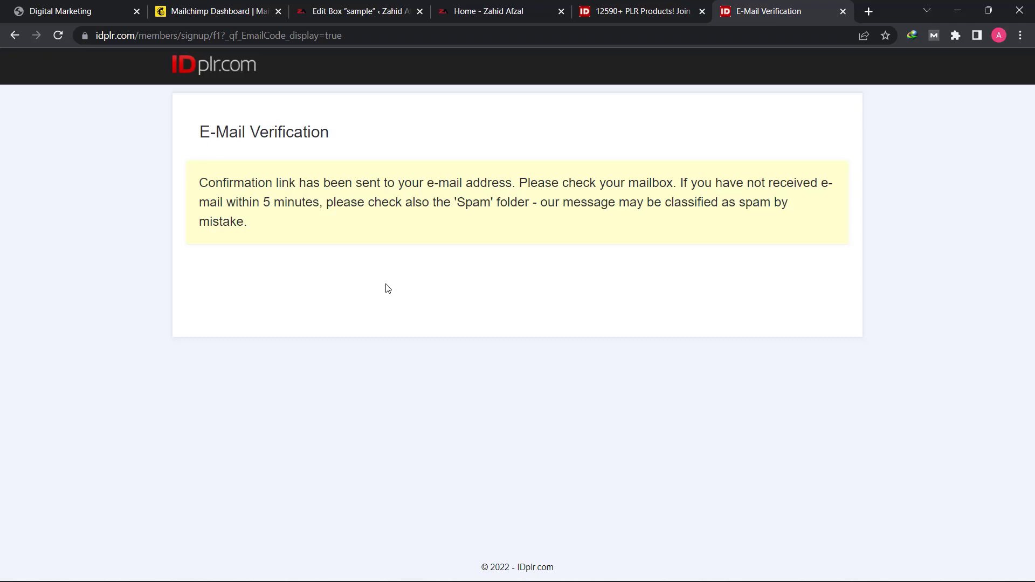
- Return to the IDplr home page, open its advanced search and enter "digital marketing" as the search words
left_click(604, 10)
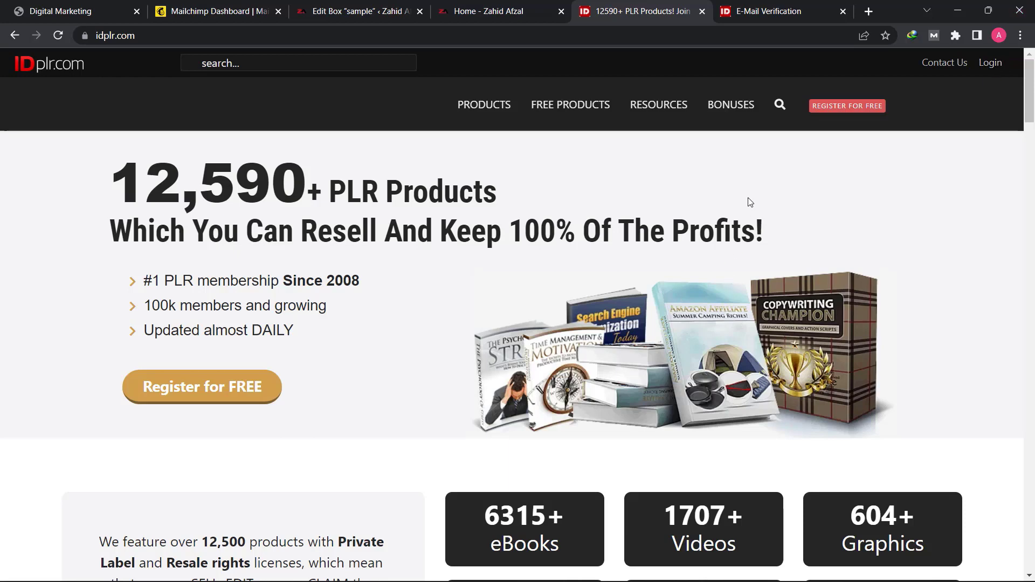
mouse_move(783, 108)
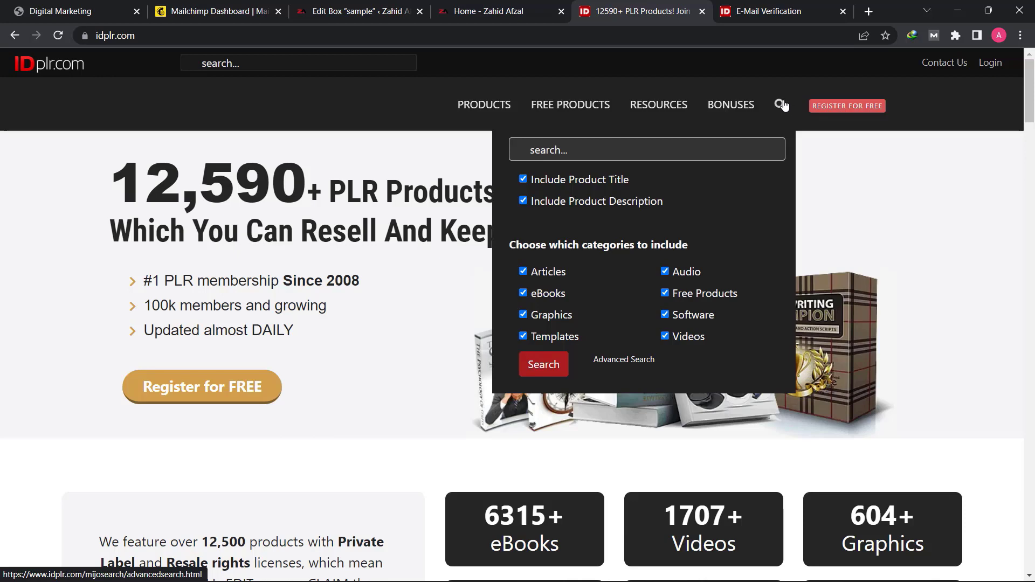
left_click(635, 362)
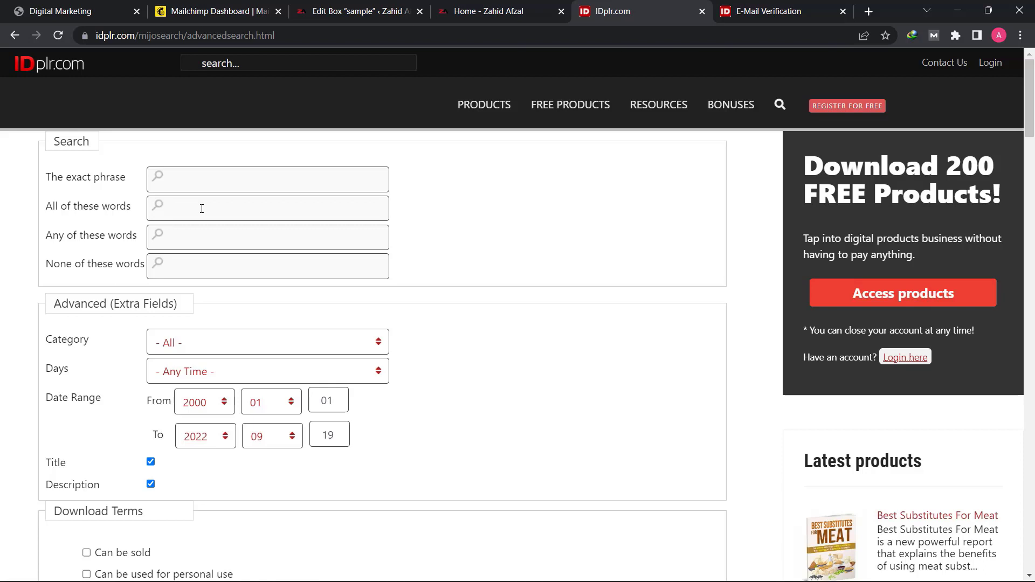
type("digital marketing")
- Restrict the download terms to "Can be used to build a list" and "Can be given away for free", and run the search
scroll(163, 309, "down", 6)
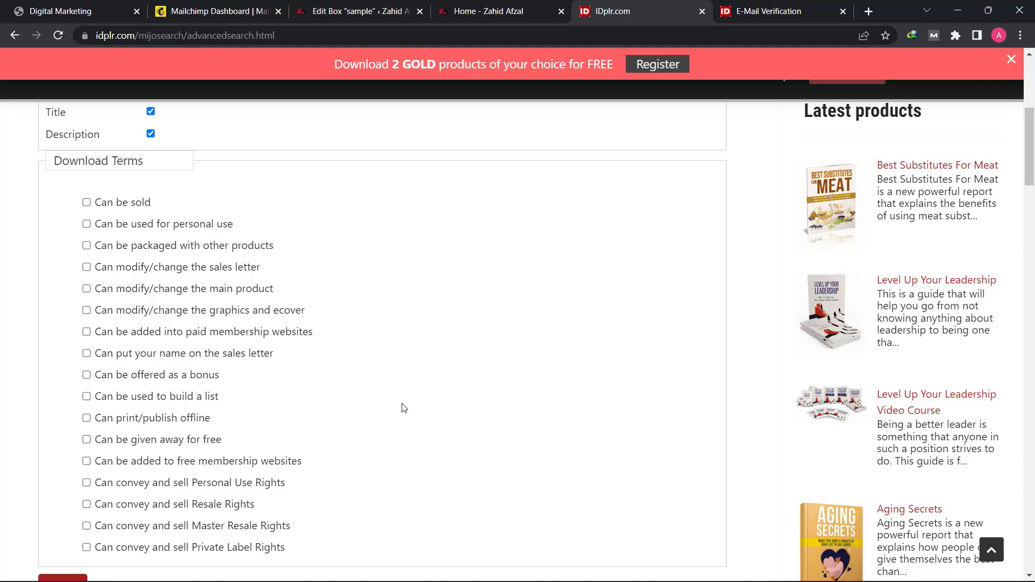
left_click(86, 399)
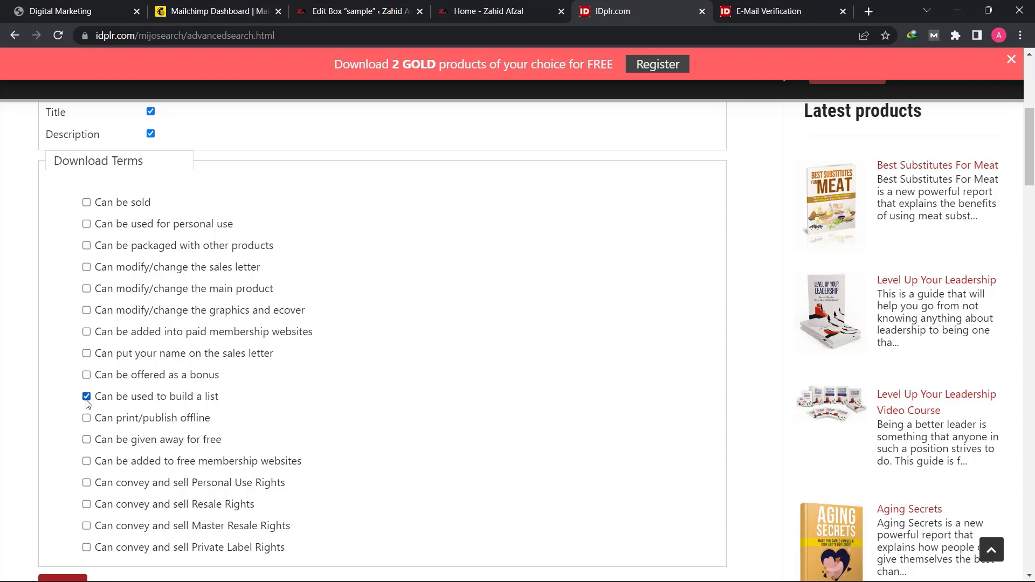
left_click(87, 440)
scroll(102, 463, "down", 2)
scroll(102, 463, "down", 1)
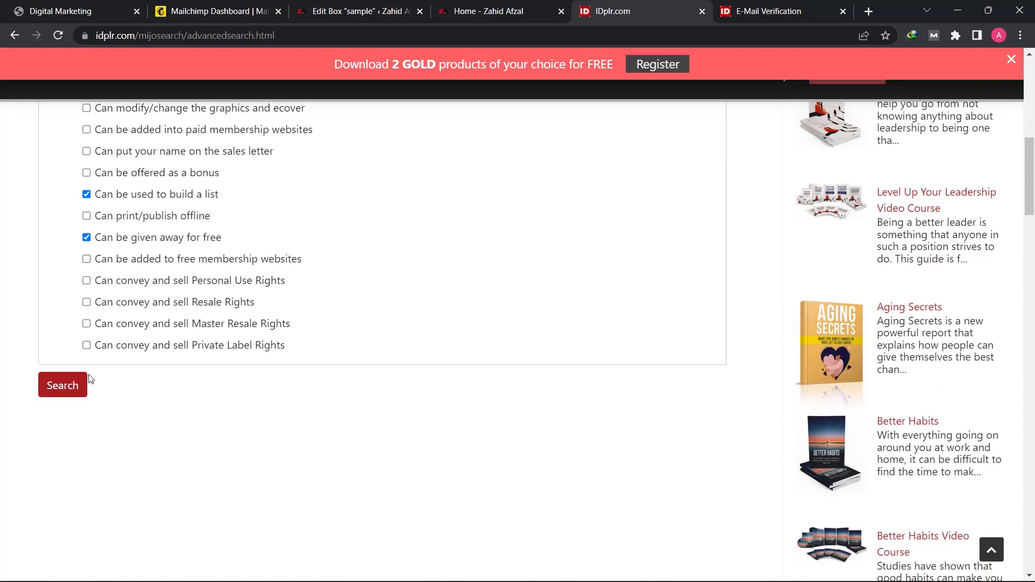
left_click(67, 392)
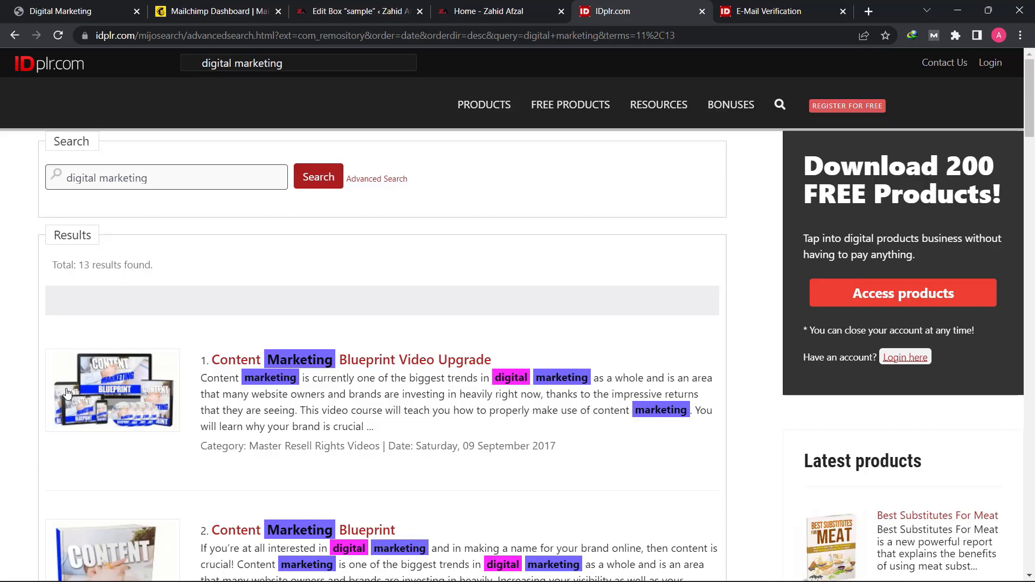
- Look through the digital marketing search results and the banner offering 2 GOLD products for free
scroll(86, 377, "down", 10)
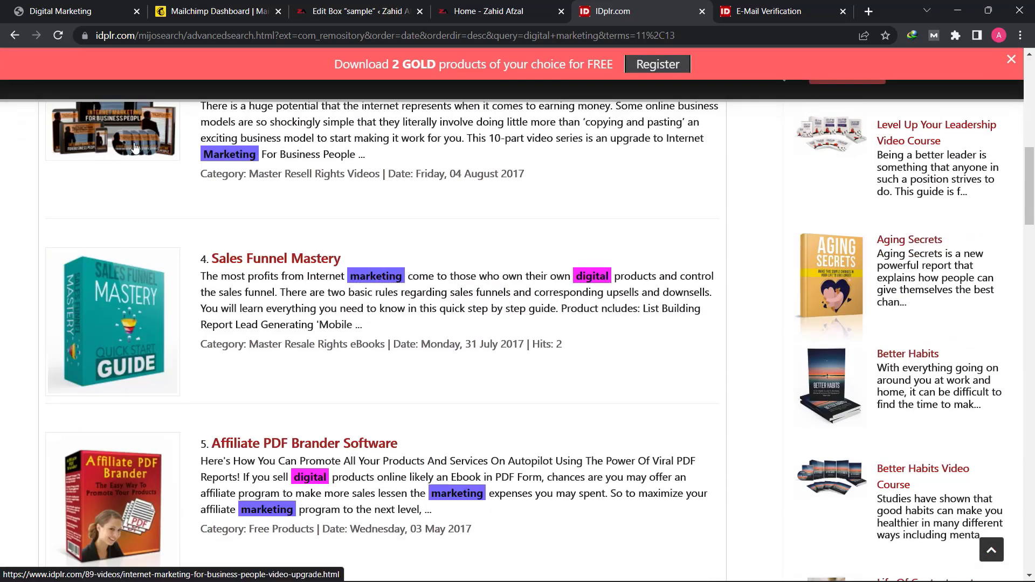
scroll(227, 369, "down", 5)
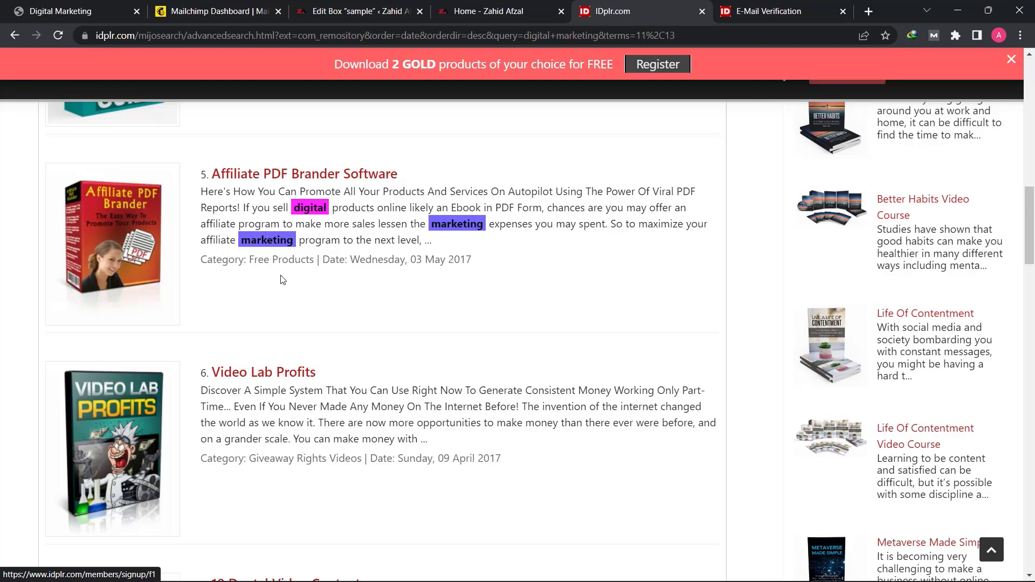
scroll(280, 281, "down", 5)
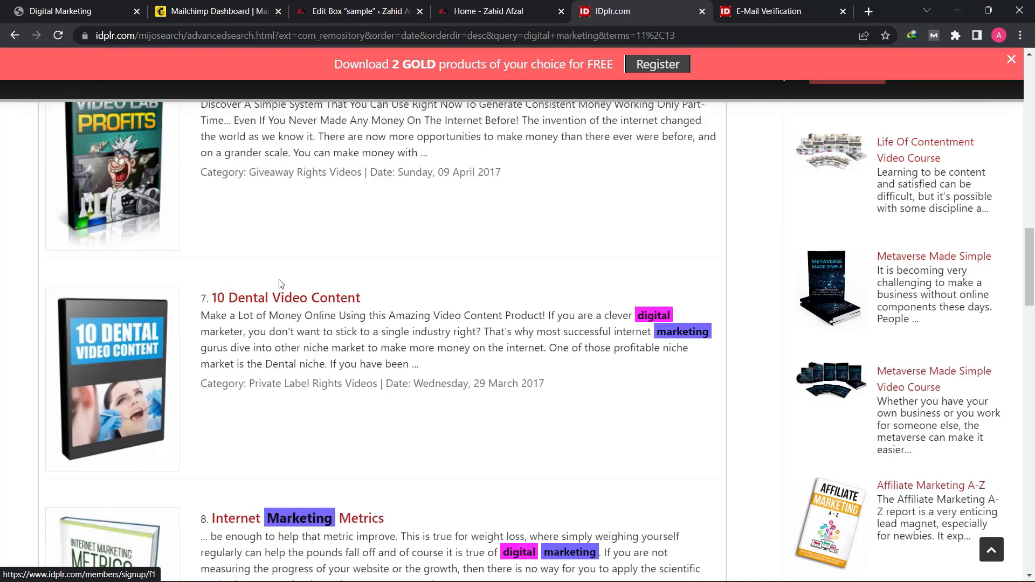
scroll(279, 284, "down", 6)
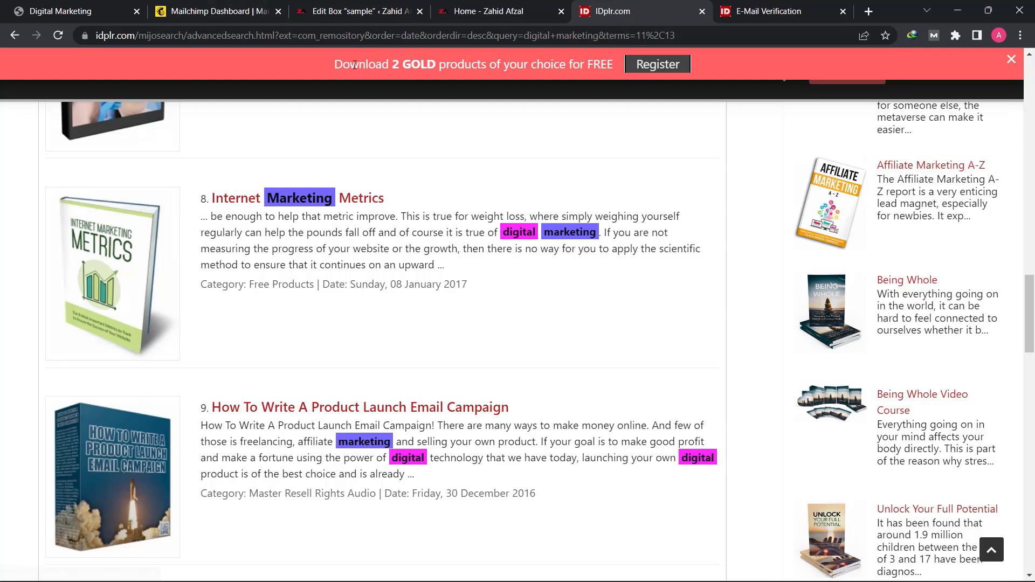
left_click_drag(348, 63, 596, 74)
left_click(596, 76)
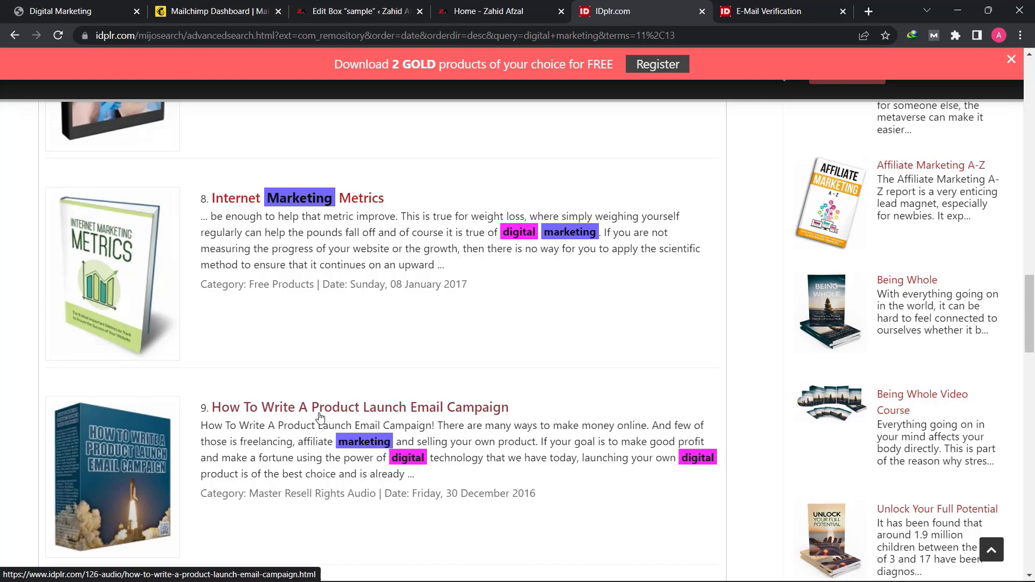
scroll(259, 335, "up", 12)
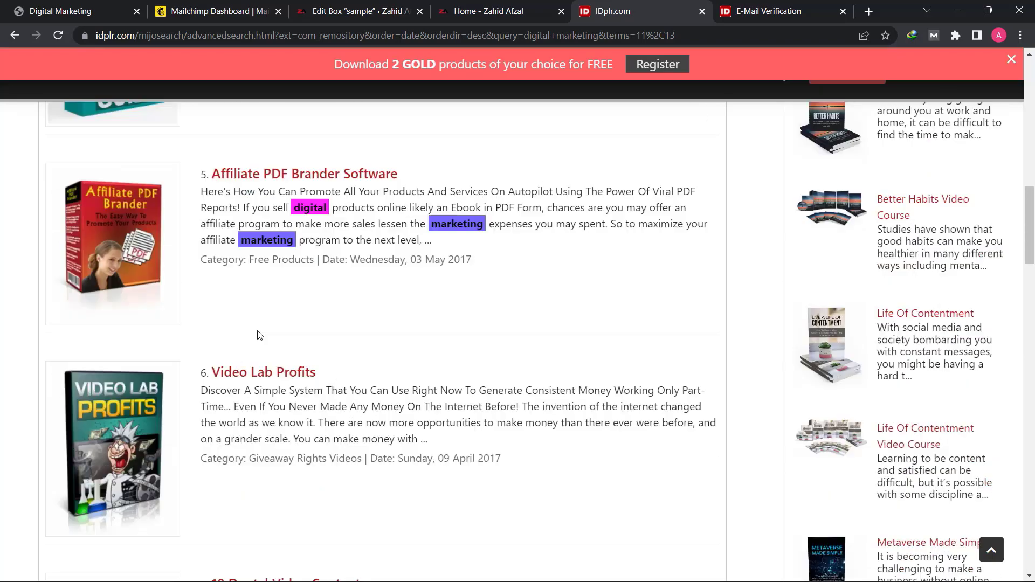
scroll(259, 335, "up", 15)
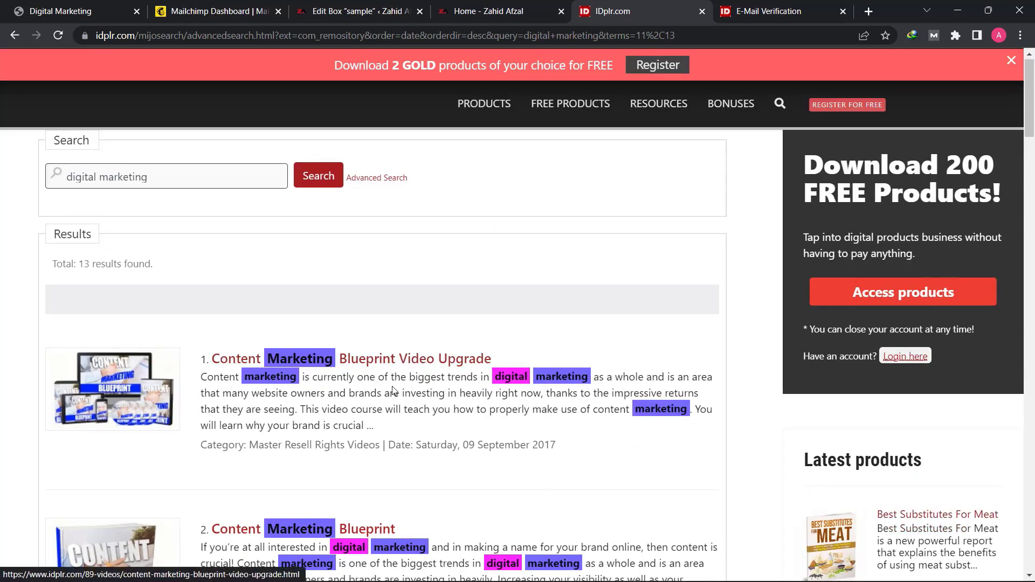
- Open the Sales Funnel Mastery eBook page from the results and try to preview the product
scroll(393, 390, "down", 12)
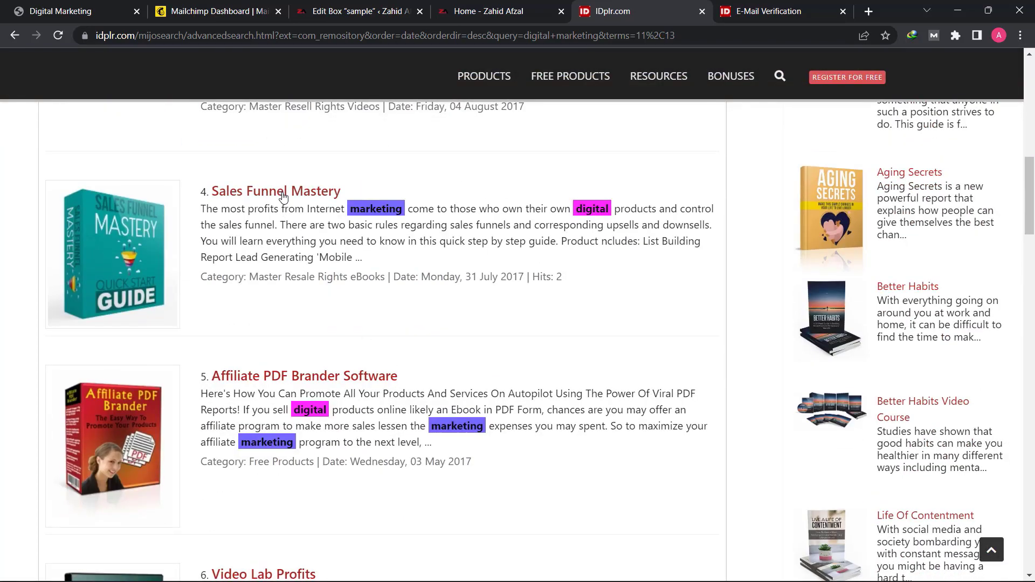
left_click(282, 194)
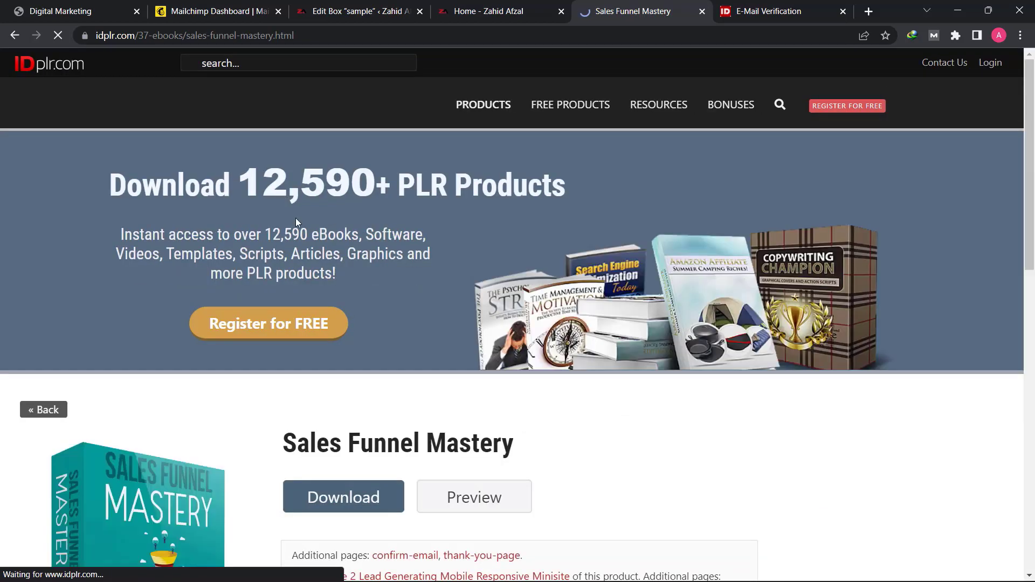
scroll(332, 267, "down", 3)
scroll(332, 267, "down", 3)
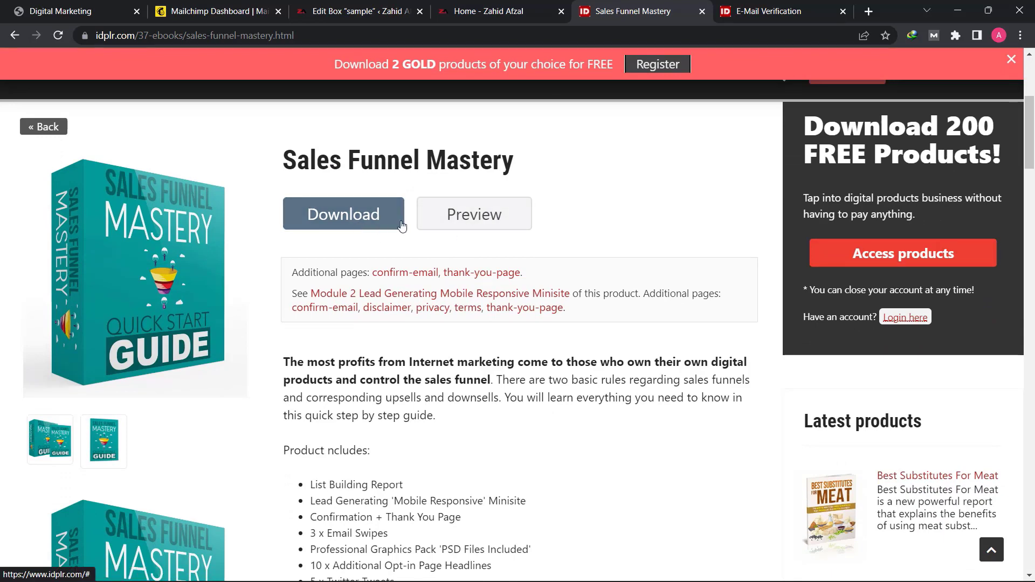
left_click(512, 228)
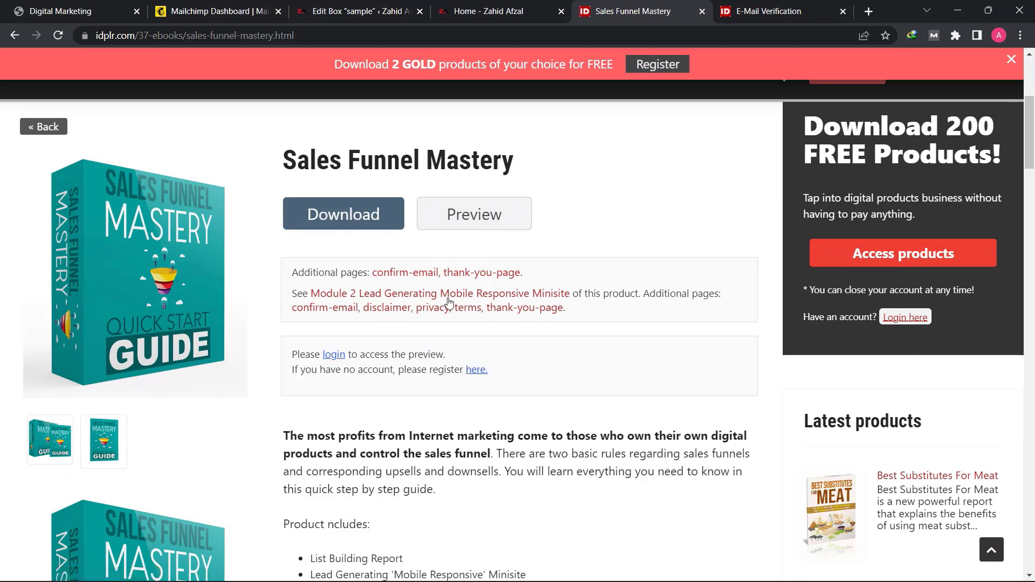
- Examine what Sales Funnel Mastery includes and its product terms, and compare it with the book offer in the "sample" box
scroll(447, 301, "down", 3)
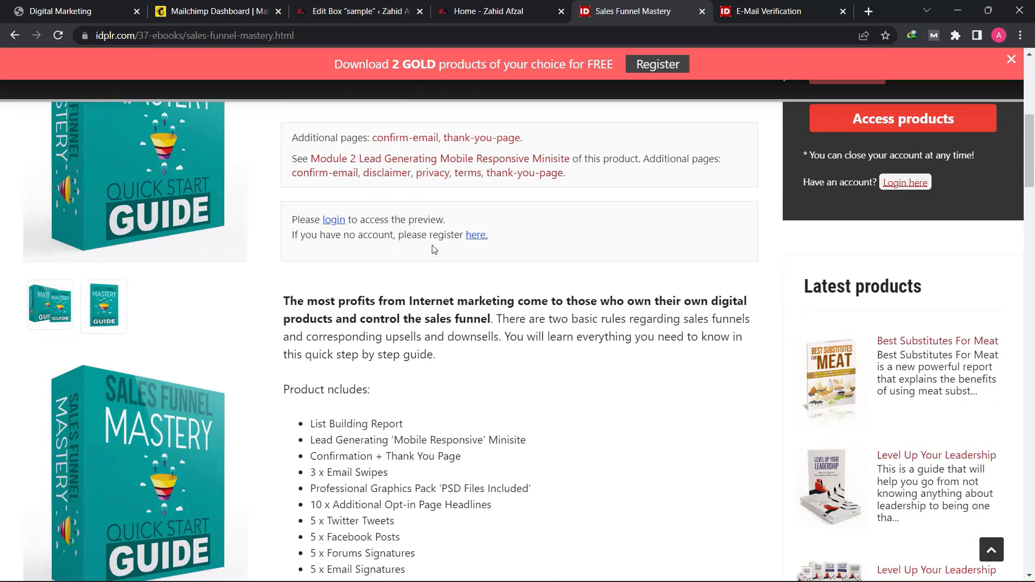
scroll(371, 299, "down", 1)
scroll(402, 387, "down", 3)
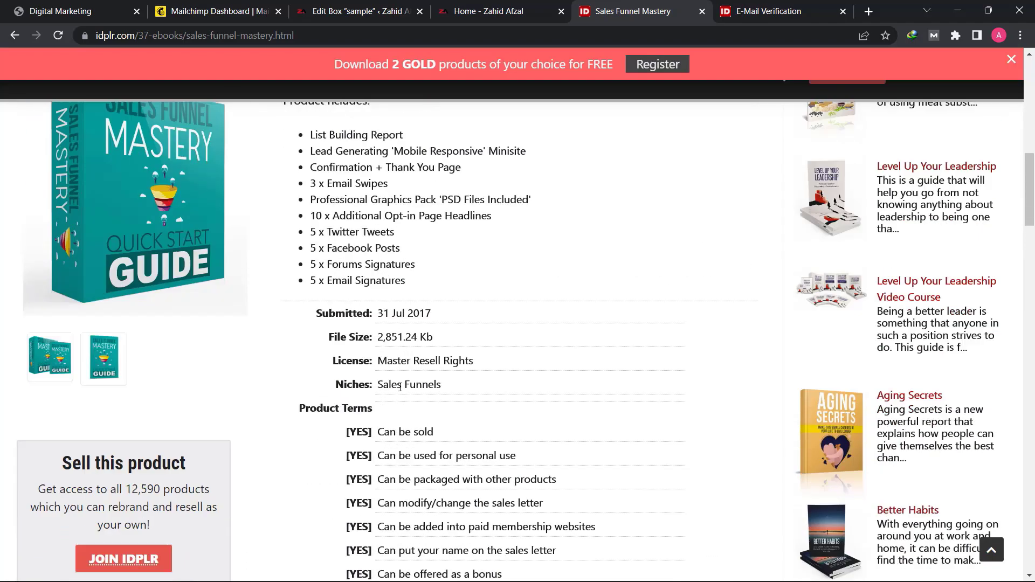
scroll(496, 243, "up", 4)
scroll(514, 173, "up", 3)
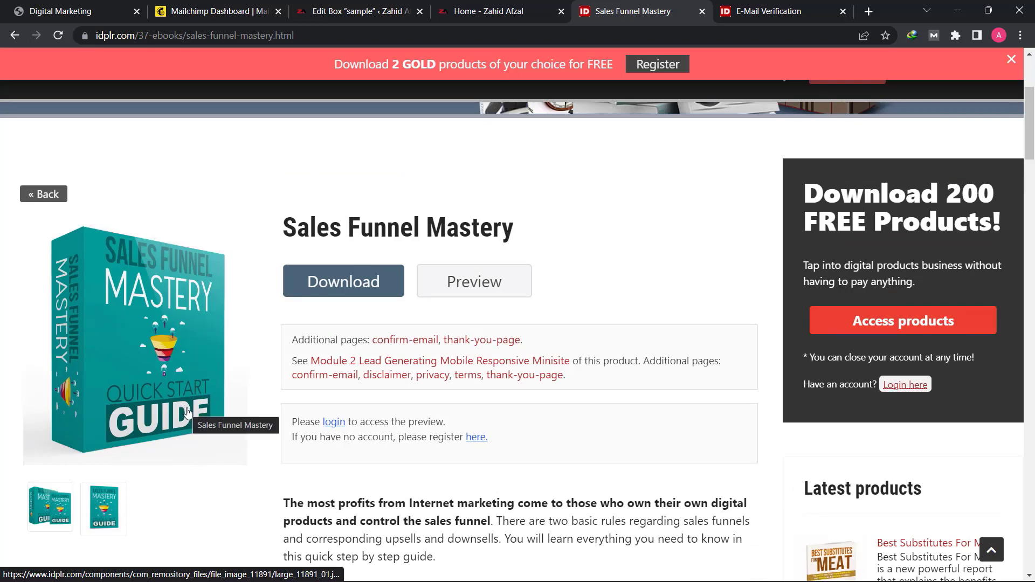
scroll(187, 412, "down", 6)
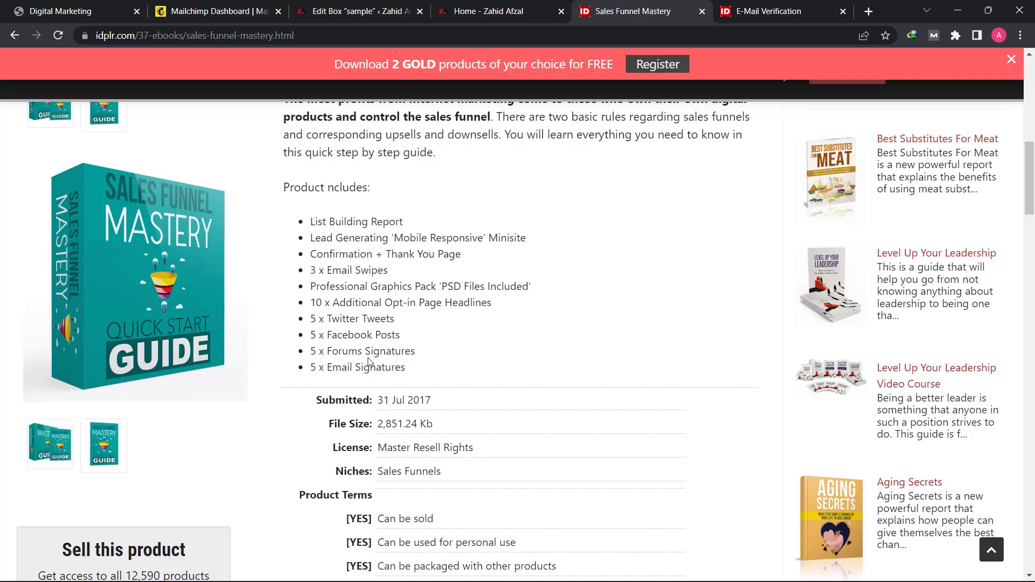
scroll(368, 361, "up", 5)
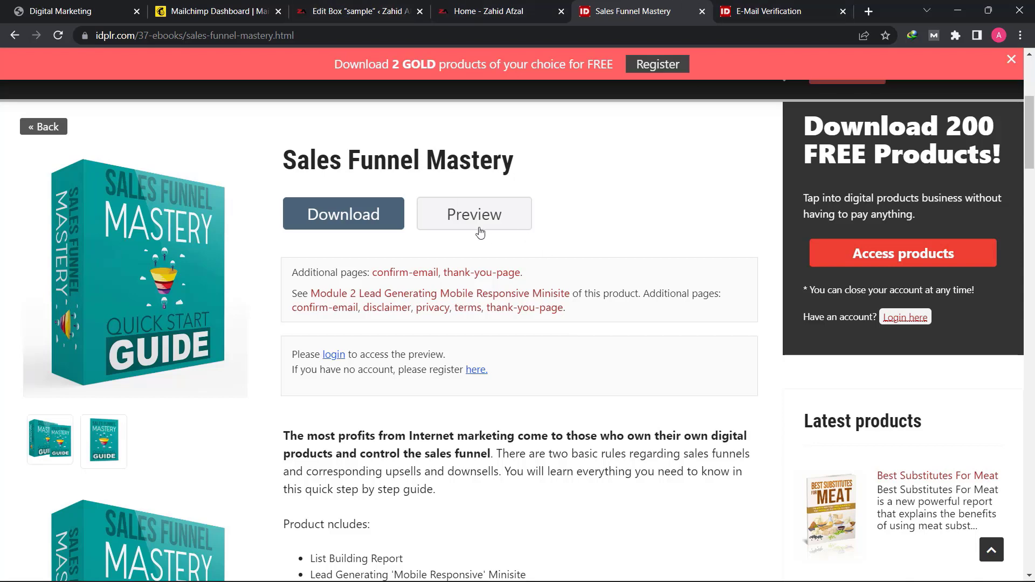
left_click(355, 15)
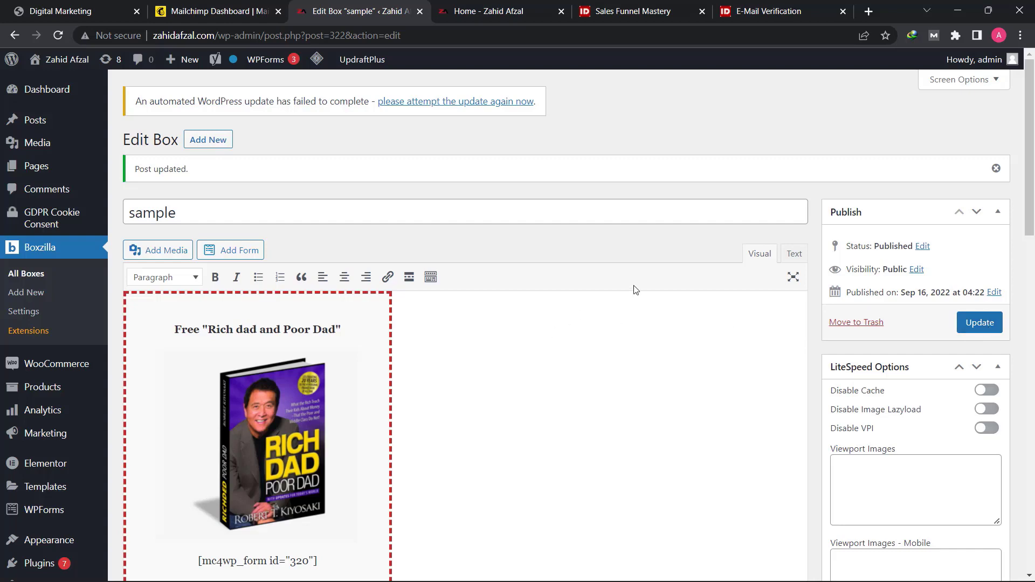
left_click(636, 11)
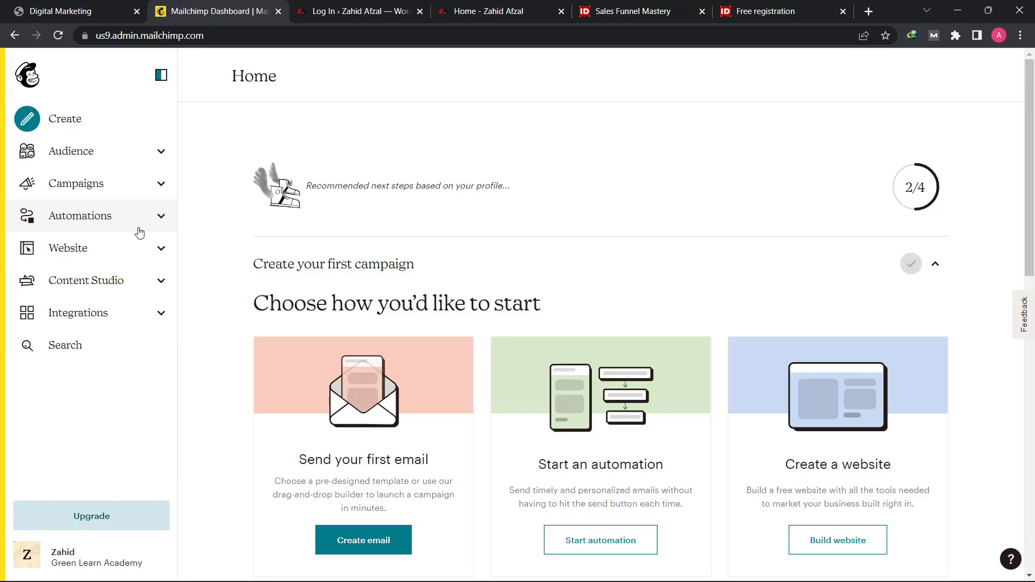
- Switch to Mailchimp and open the form builder from the signup forms of the Green Learn Academy audience
left_click(104, 162)
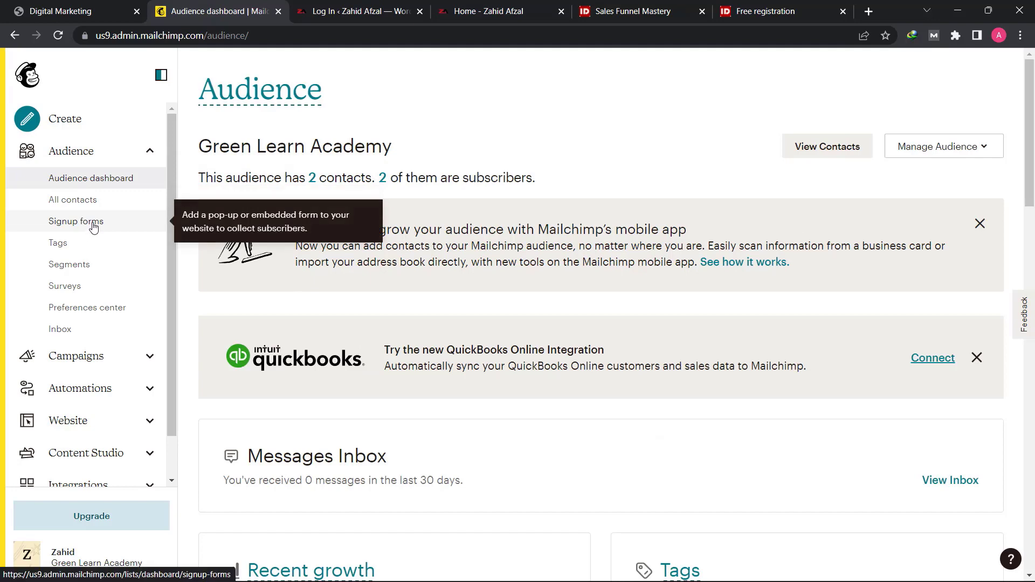
left_click(95, 227)
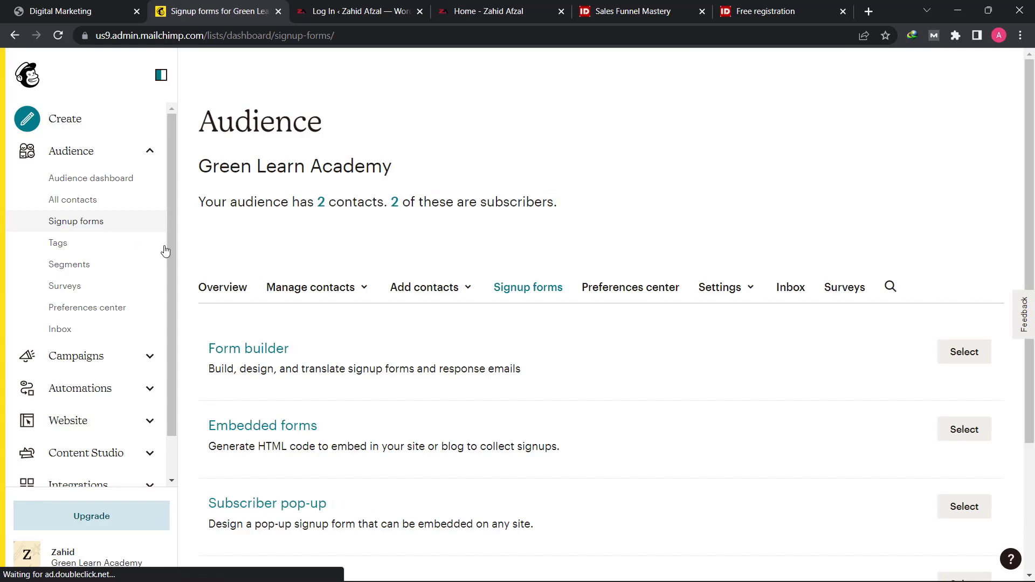
left_click(971, 353)
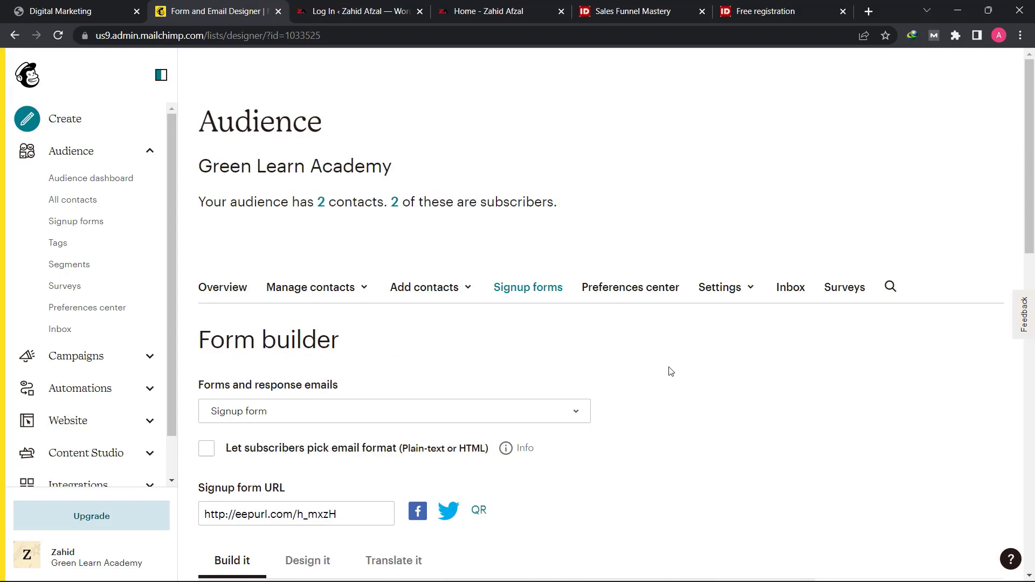
scroll(571, 339, "down", 2)
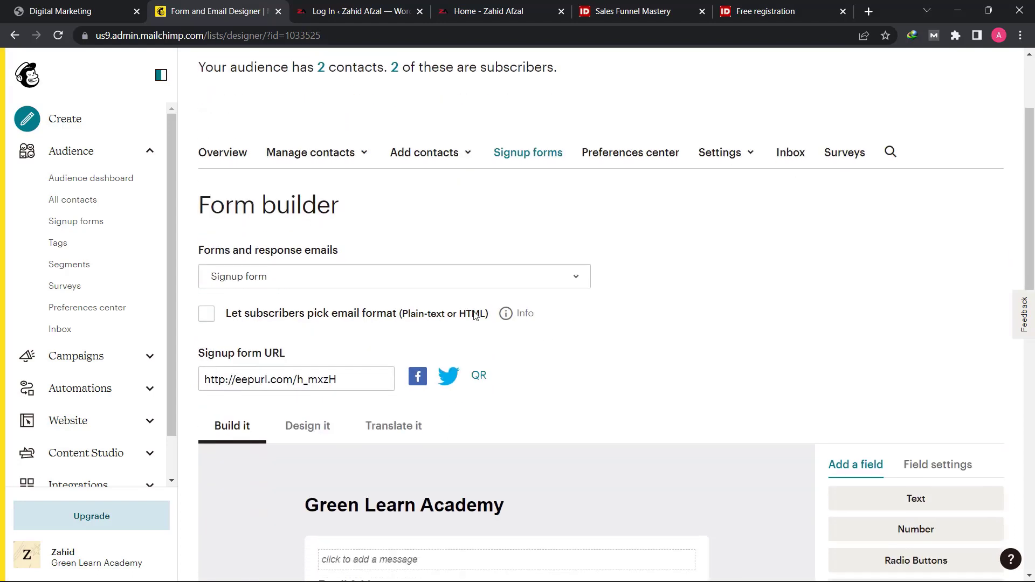
- Choose the Final welcome email among the forms and response emails and enable sending a final welcome email
left_click(306, 277)
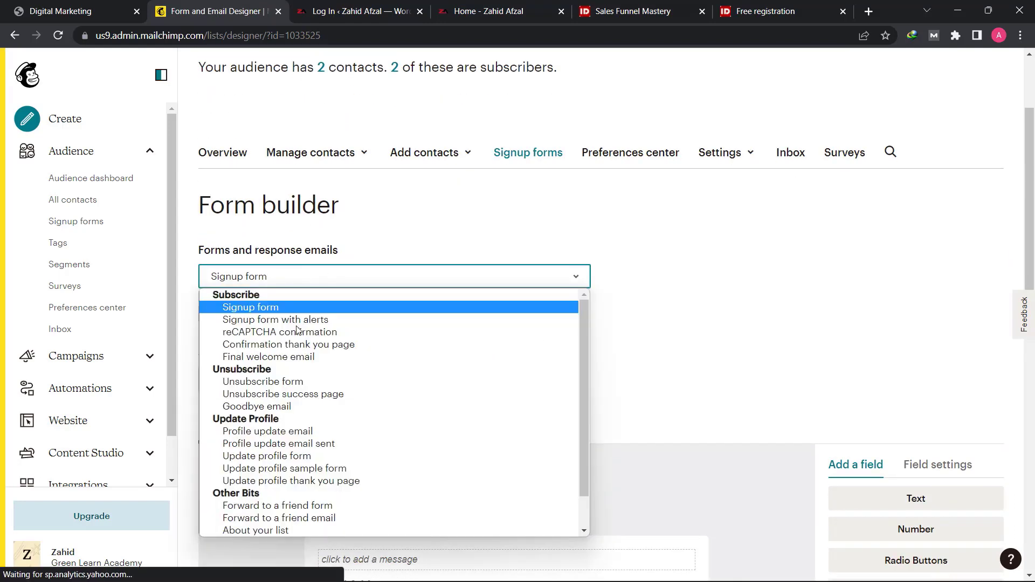
left_click(308, 357)
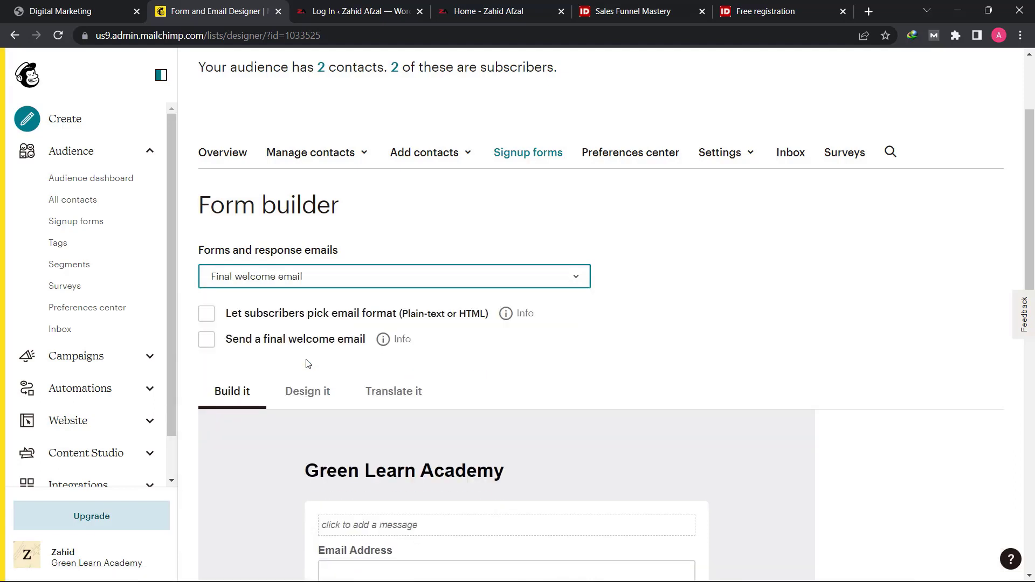
left_click(208, 340)
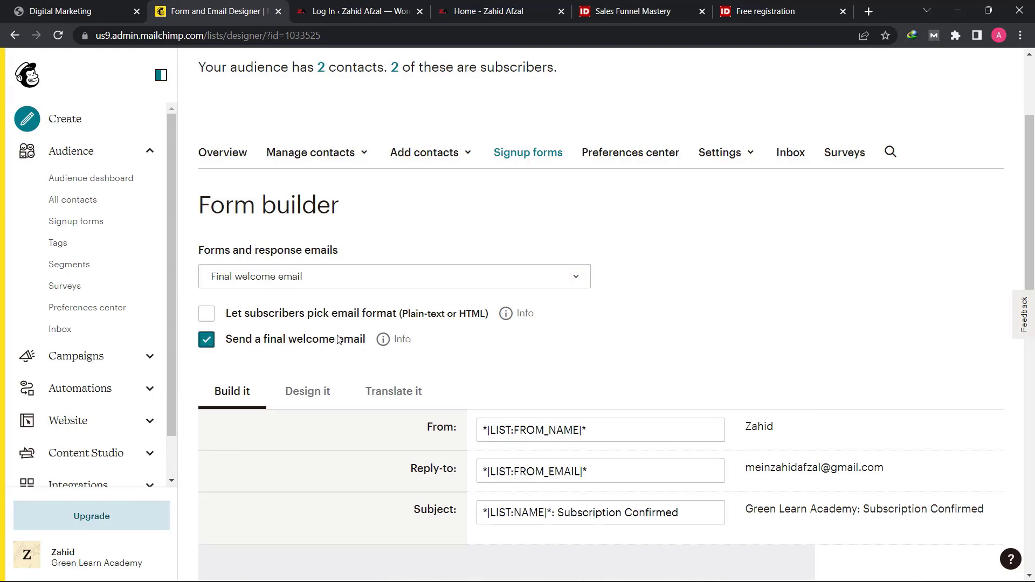
- Examine the final welcome email's sender, reply-to and subject settings and the body of its message
scroll(356, 302, "down", 5)
scroll(365, 282, "up", 1)
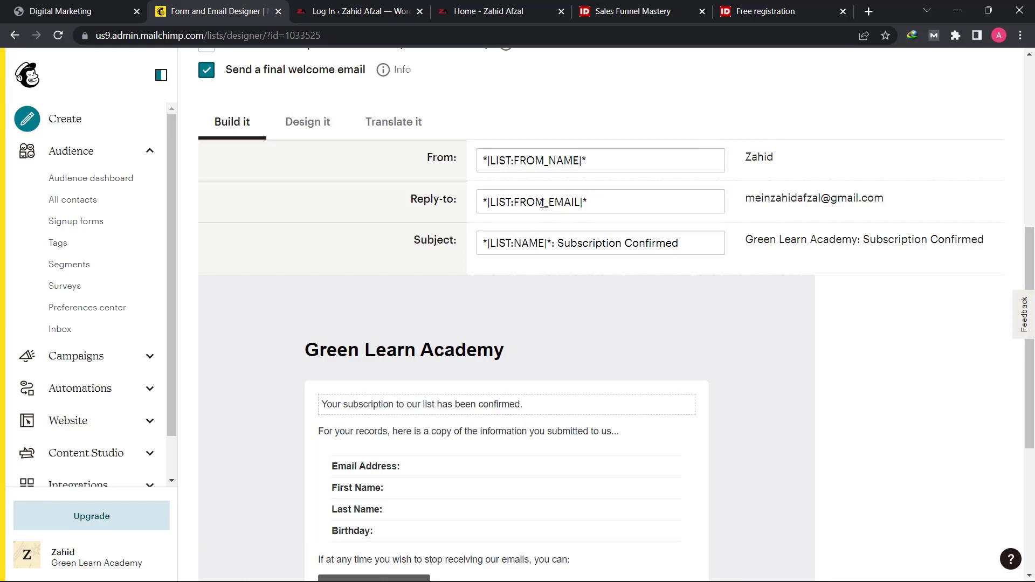
double_click(781, 202)
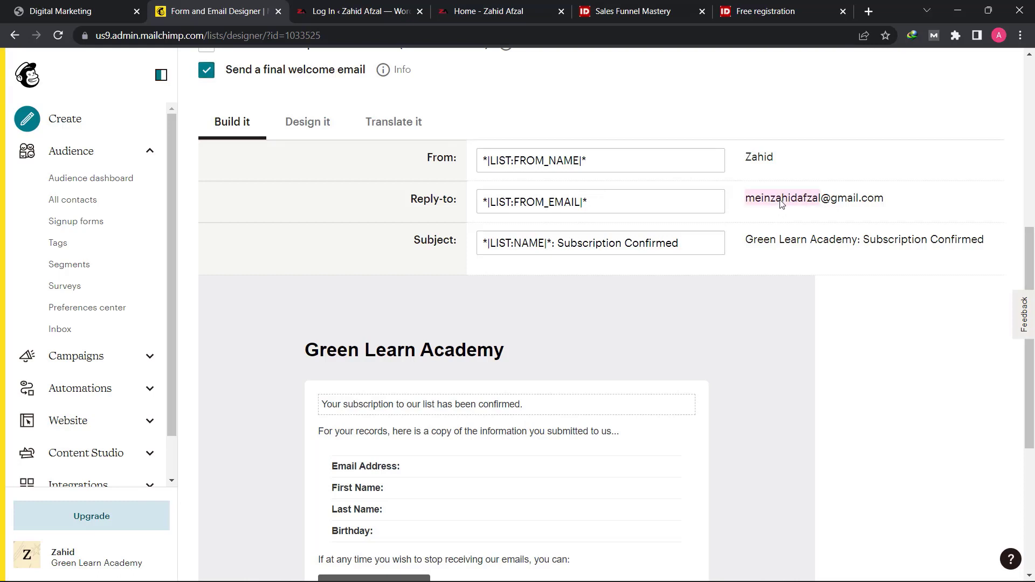
left_click(779, 202)
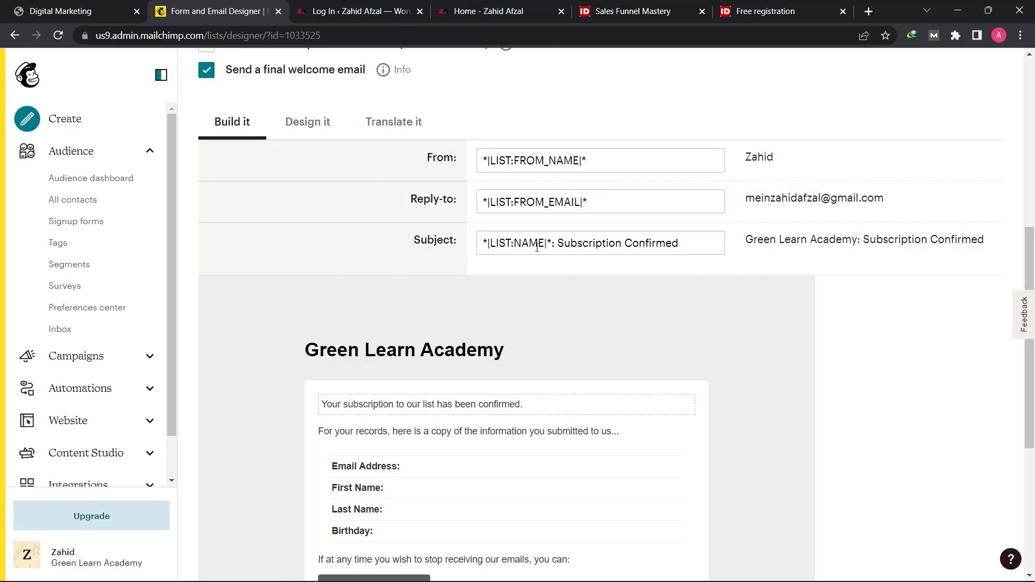
left_click_drag(696, 246, 584, 252)
left_click(585, 250)
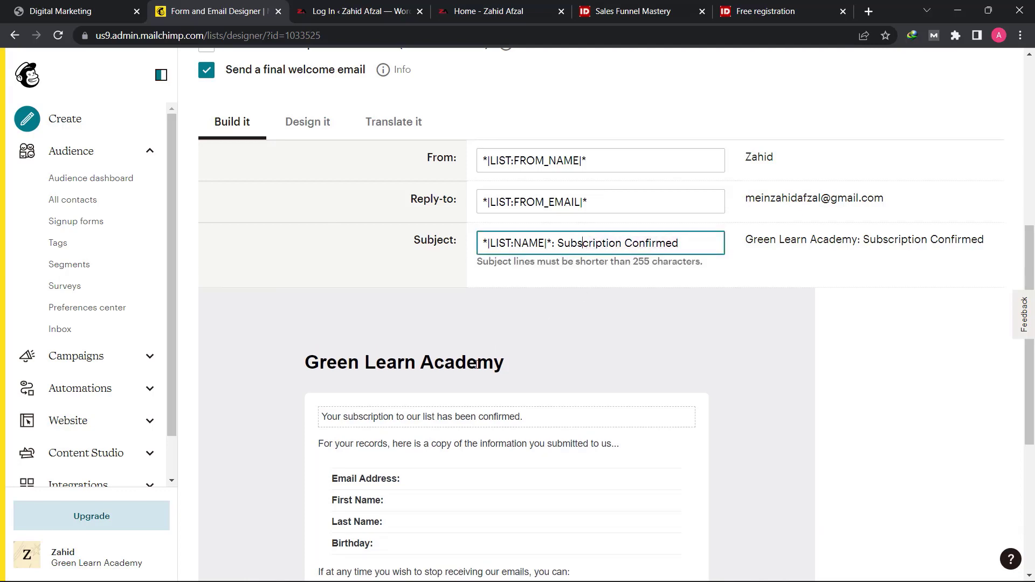
scroll(347, 338, "down", 1)
scroll(435, 273, "down", 3)
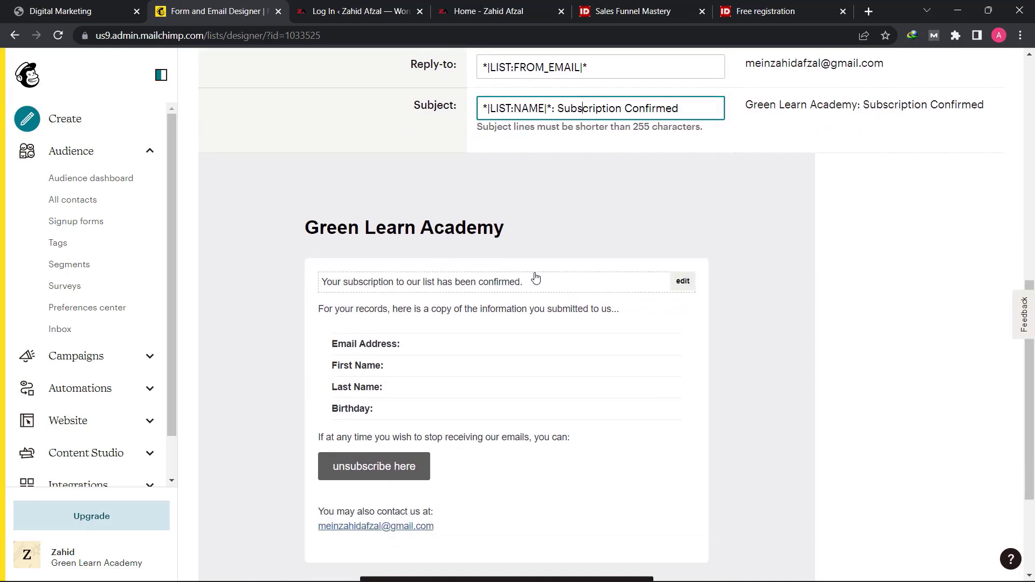
scroll(527, 283, "down", 2)
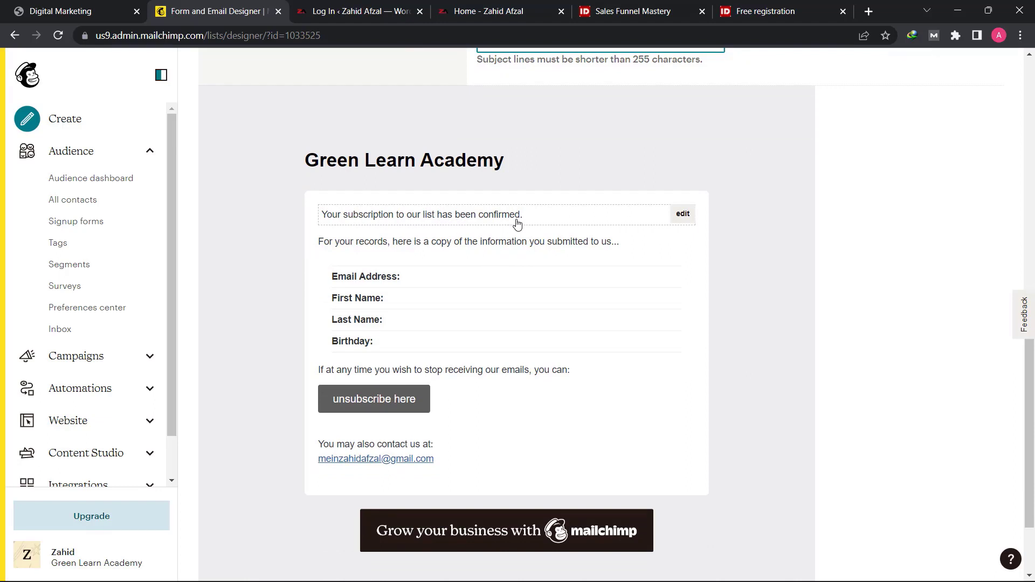
- Add the lines "Rich dad and Poor dad" in quotes and "Here's the free e-Book that we promised to you...." below the welcome email's confirmation sentence
left_click(683, 215)
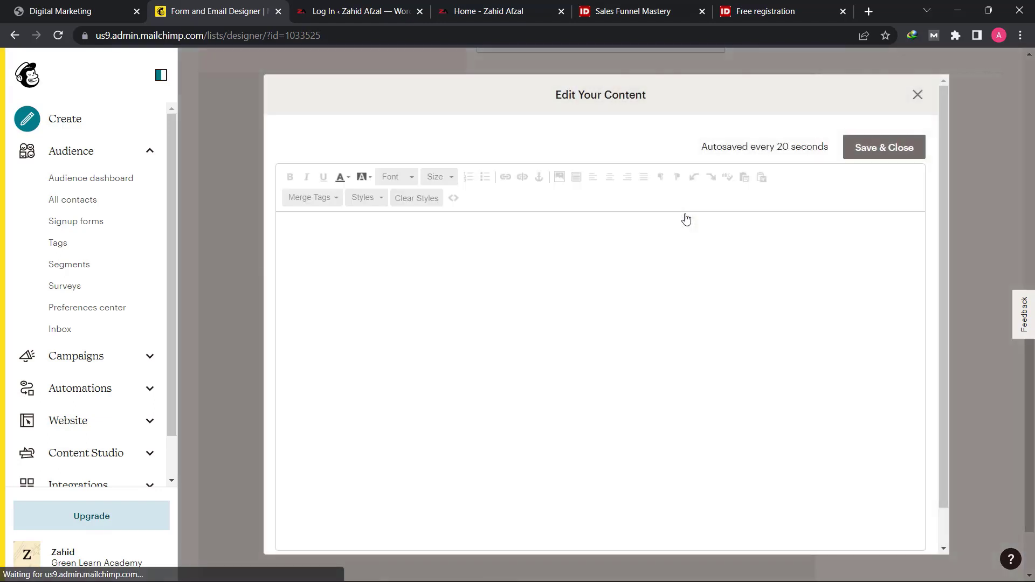
triple_click(494, 229)
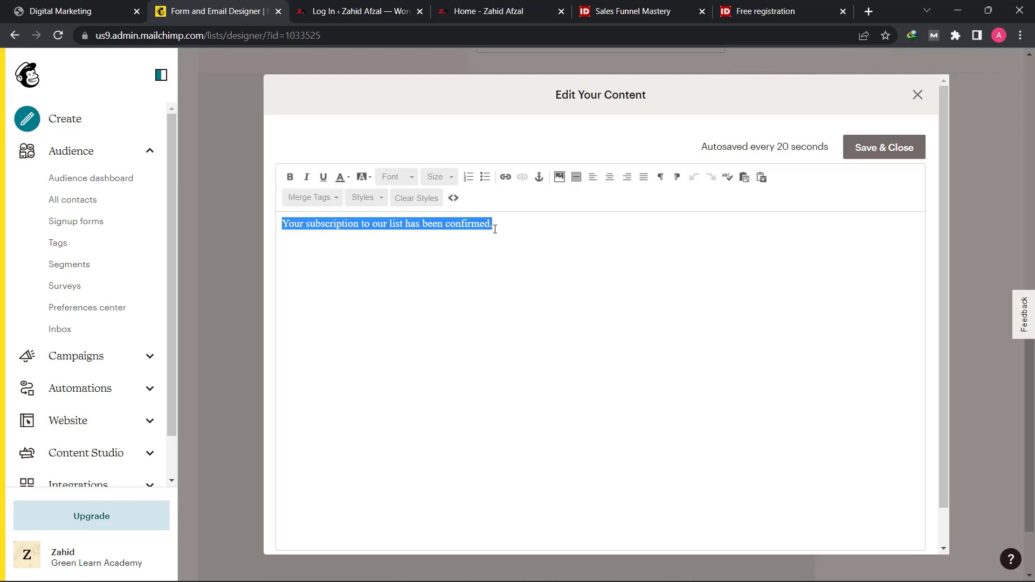
left_click(494, 229)
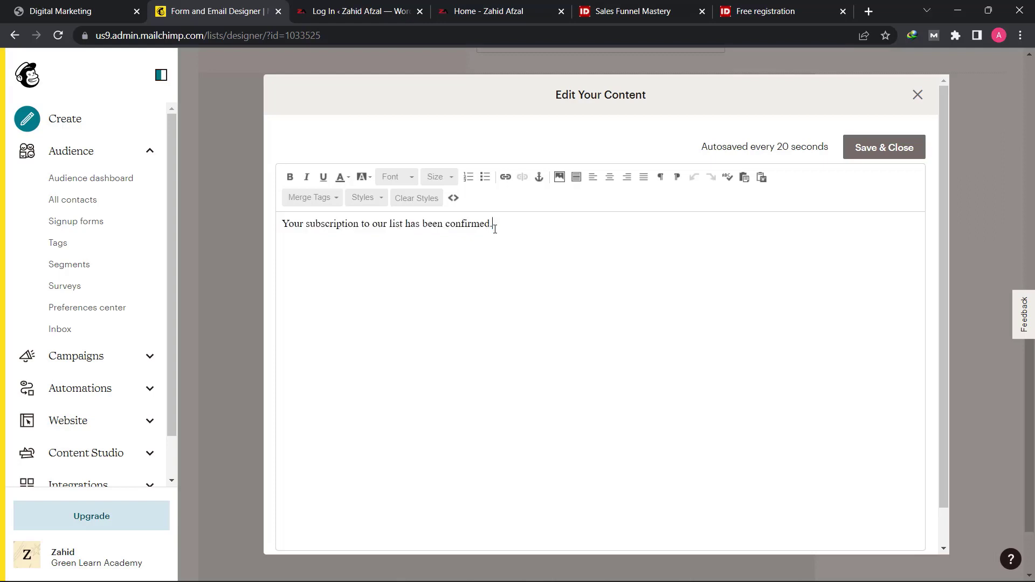
key("Return")
type("R")
key("BackSpace")
type("\"Rich dad and Poor dad\"")
key("Return")
type("H")
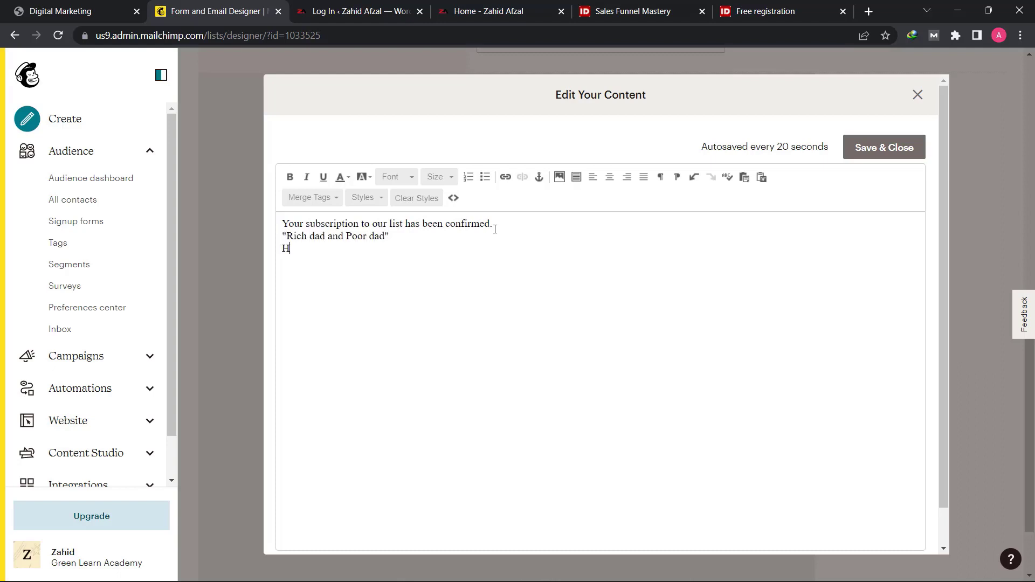
type("ere's the free e-Book that we promised to you/")
key("BackSpace")
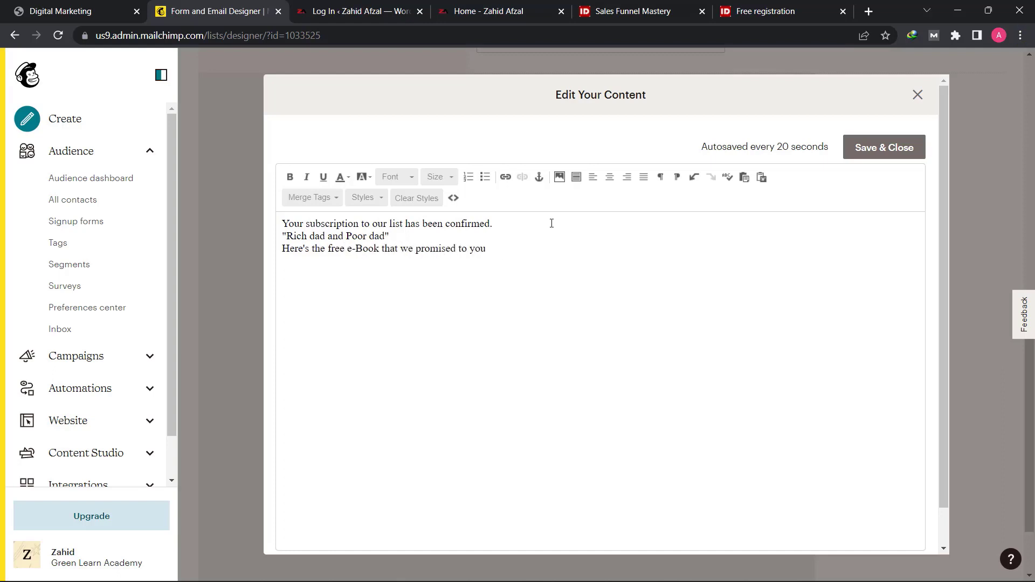
type("....")
- Link the "Here's the free e-Book that we promised to you...." line to an uploaded file, the Digital Marketing Lecture no 17 PDF
left_click_drag(510, 248, 286, 259)
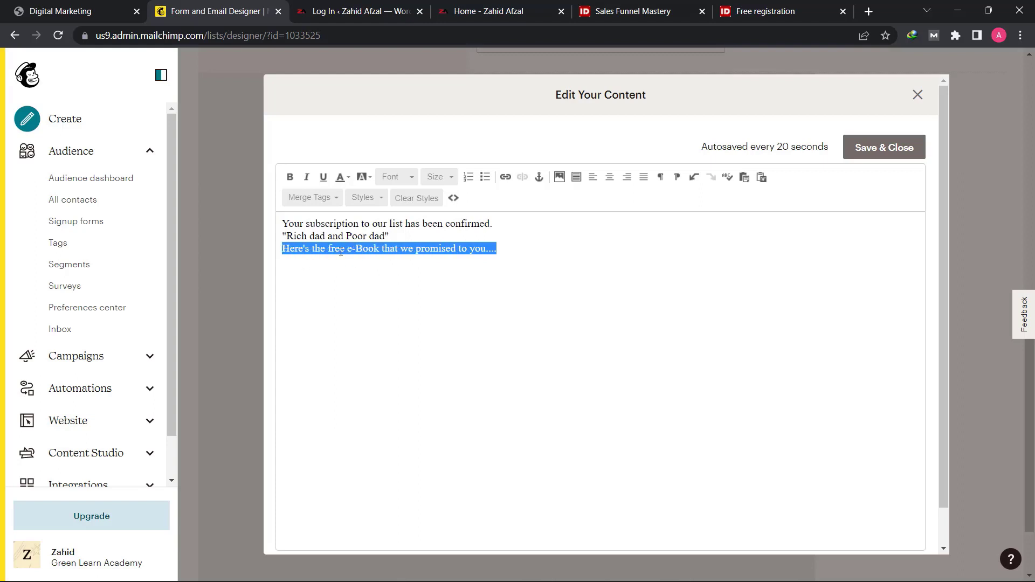
left_click(506, 179)
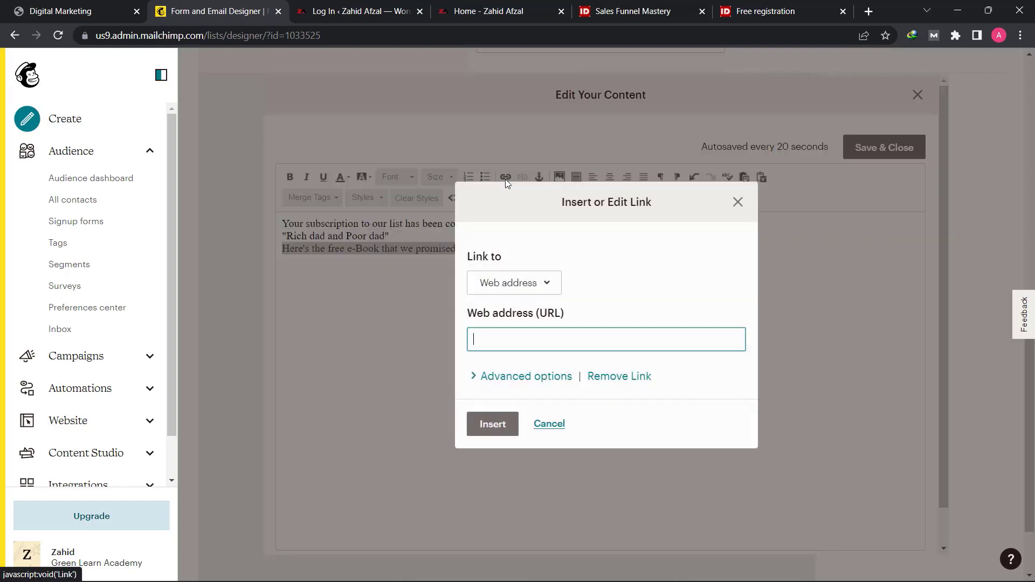
left_click(512, 291)
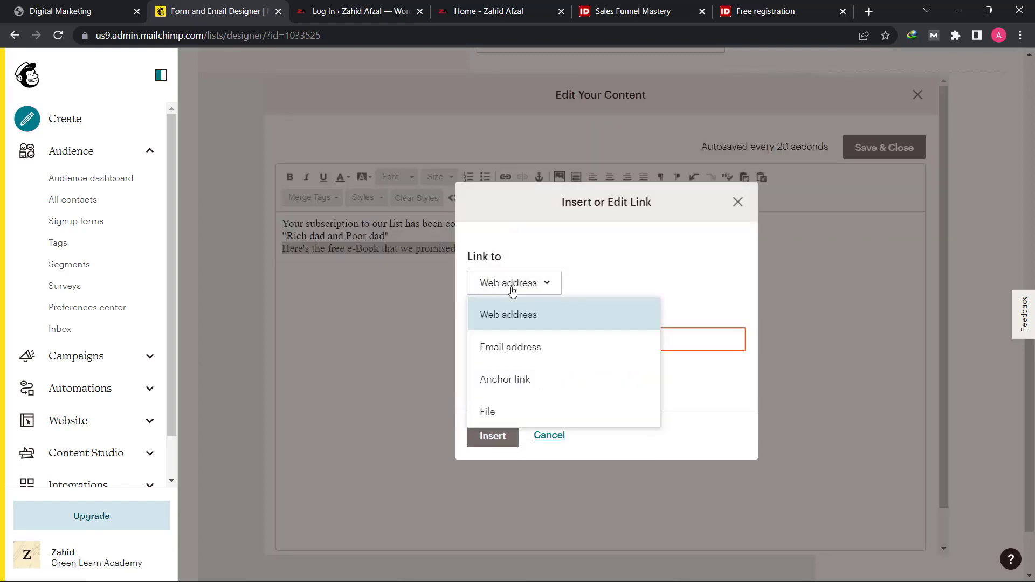
left_click(507, 413)
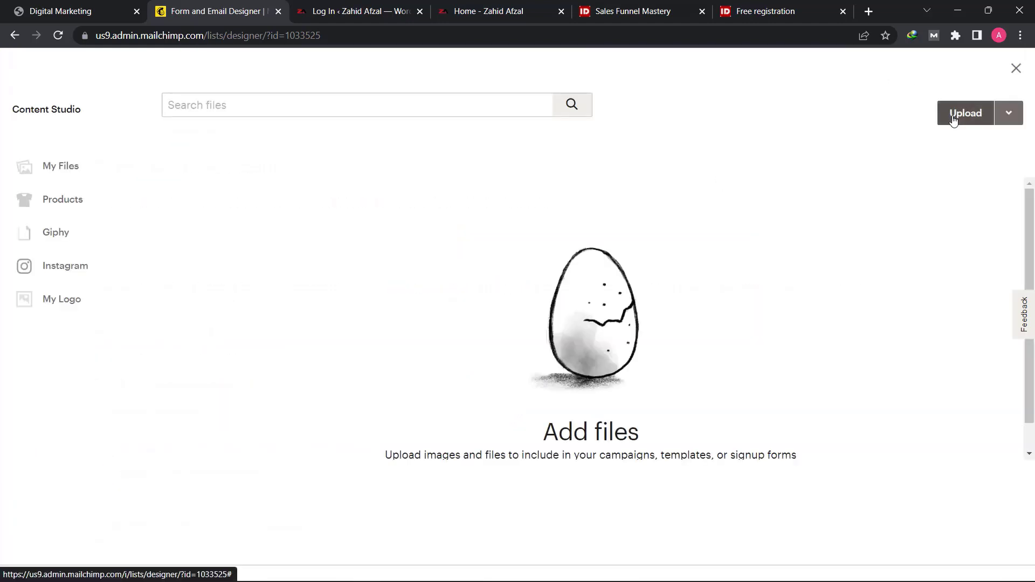
left_click(953, 119)
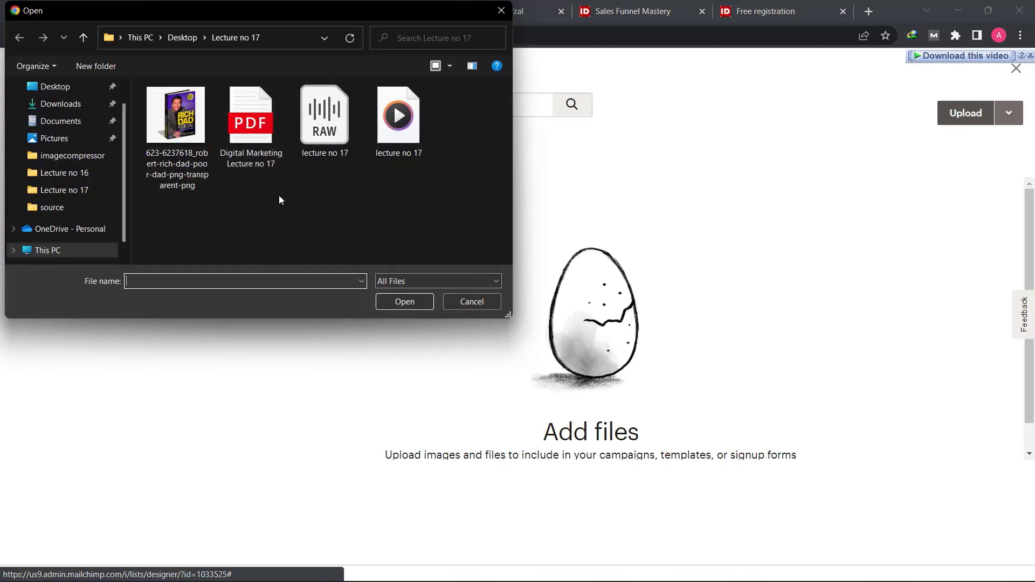
left_click(257, 151)
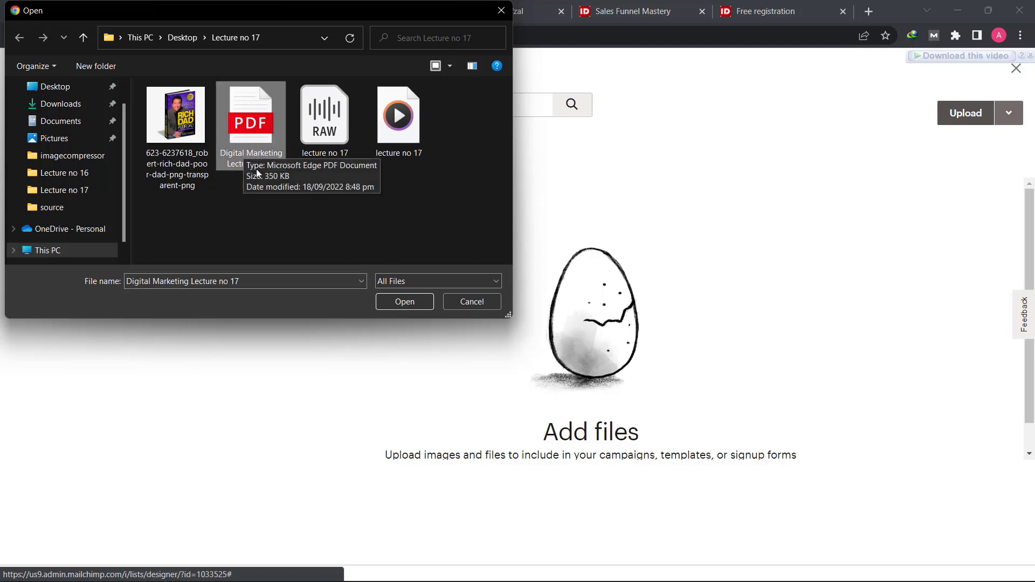
left_click(393, 303)
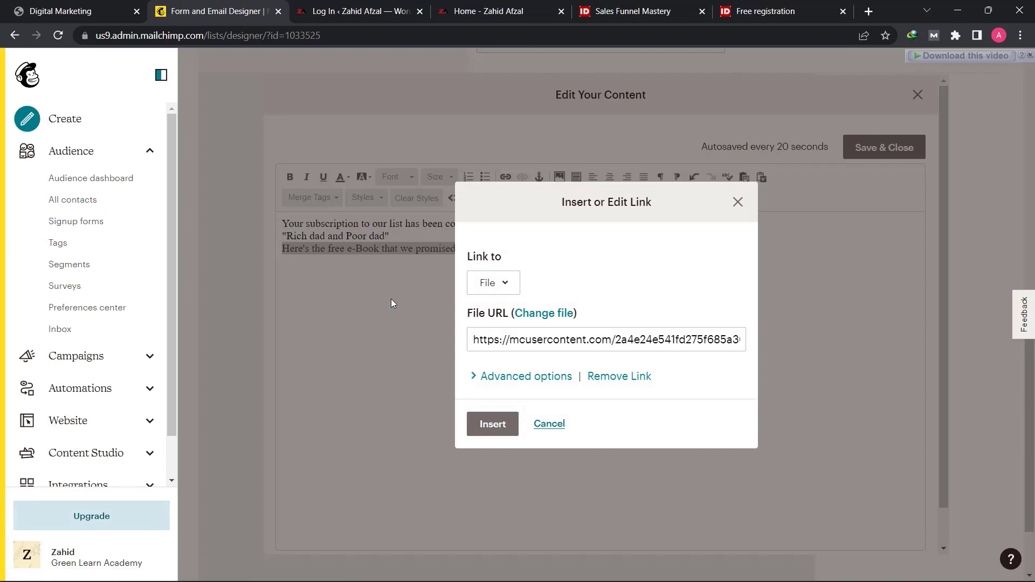
left_click(491, 435)
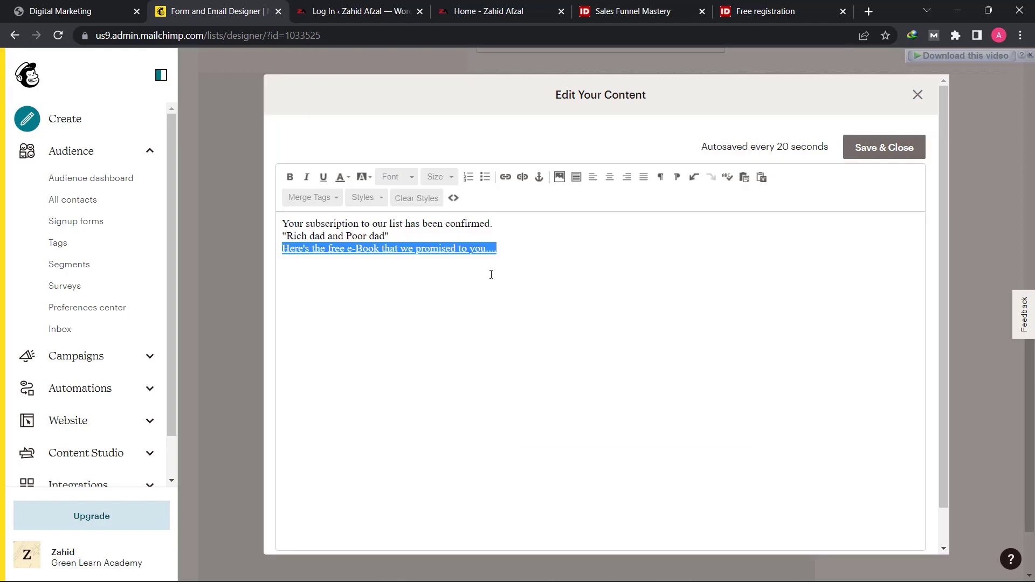
left_click(528, 258)
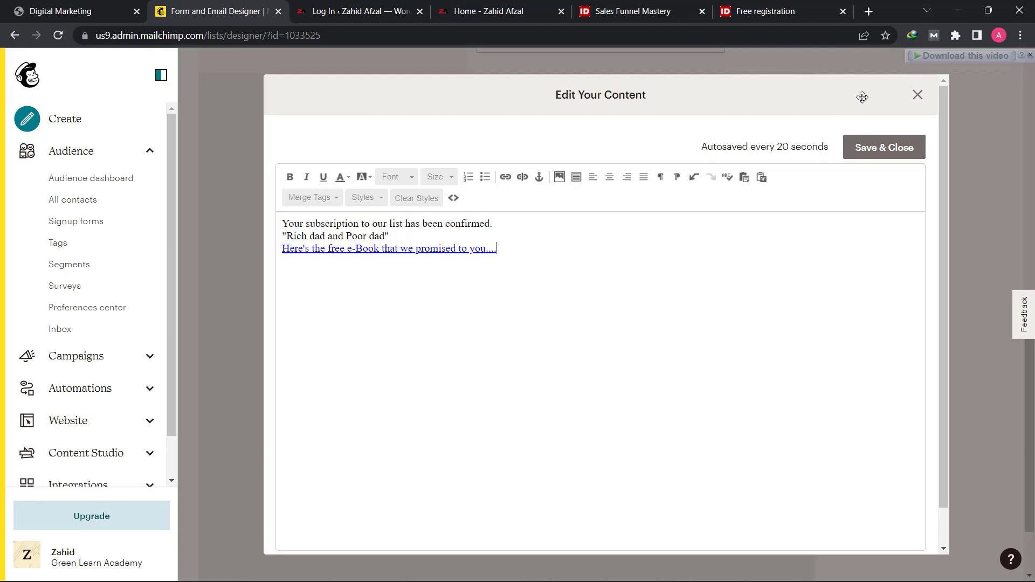
- Save the edited welcome email content and review the message with its e-book link in the form builder
left_click(884, 147)
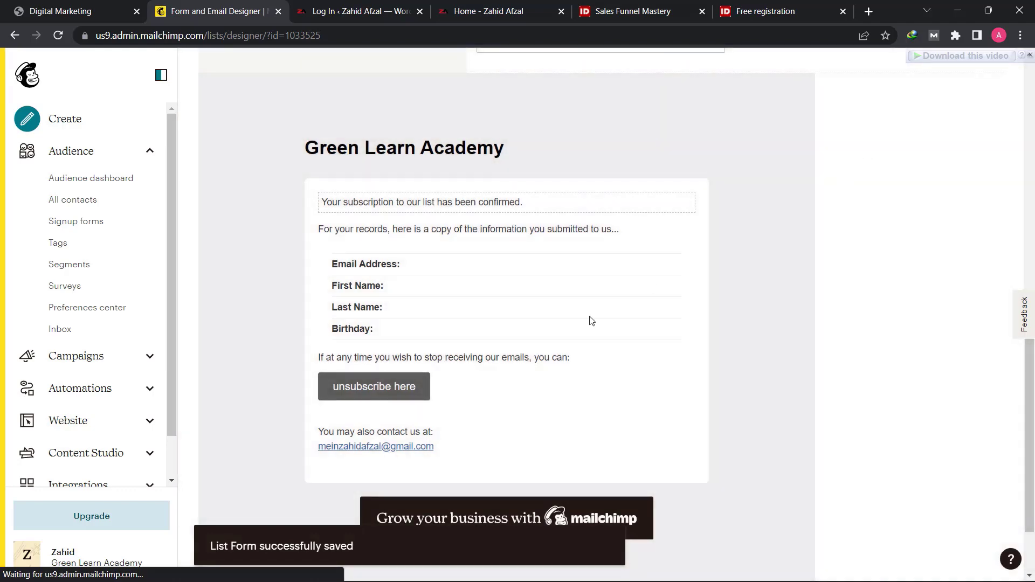
scroll(620, 361, "down", 2)
scroll(649, 403, "up", 10)
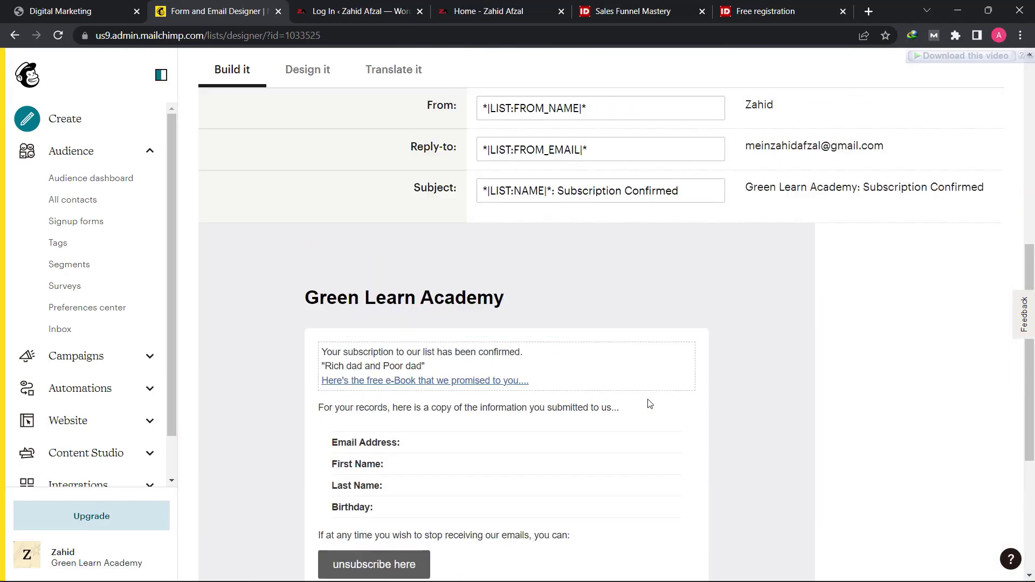
scroll(658, 403, "up", 2)
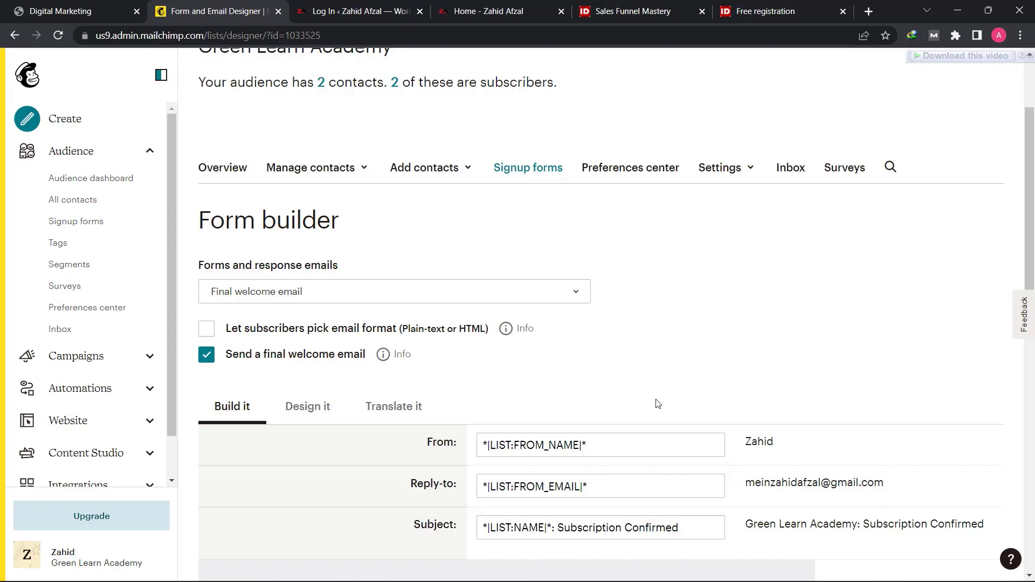
scroll(722, 365, "down", 7)
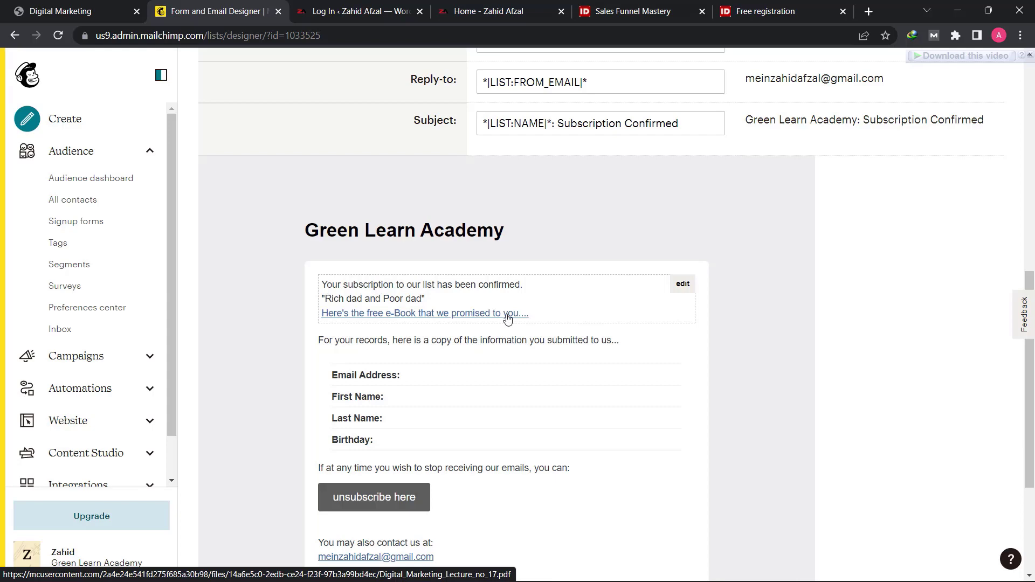
scroll(507, 319, "up", 10)
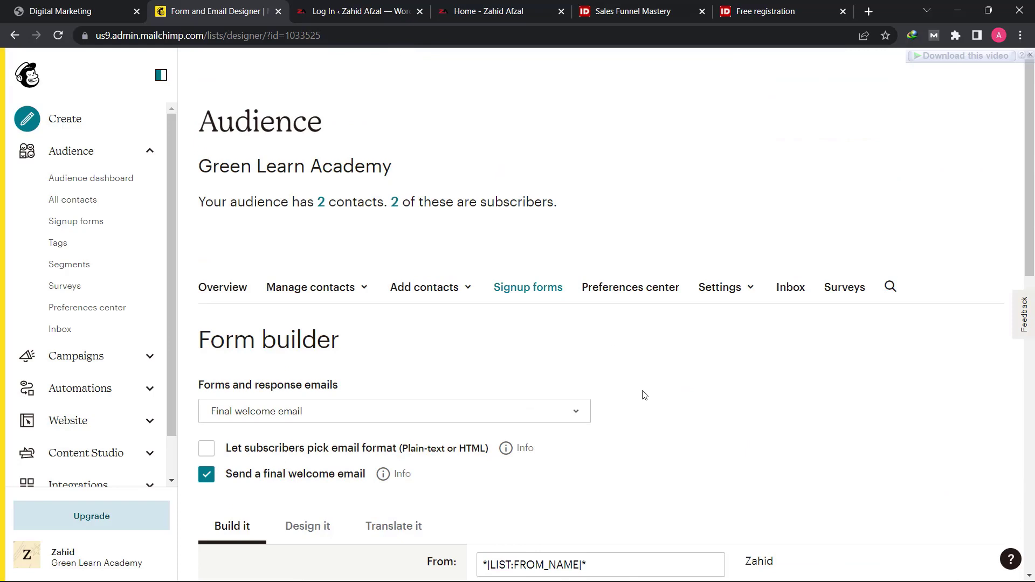
- View the Customer Journeys overview under Automations and return to the Mailchimp dashboard
left_click(27, 74)
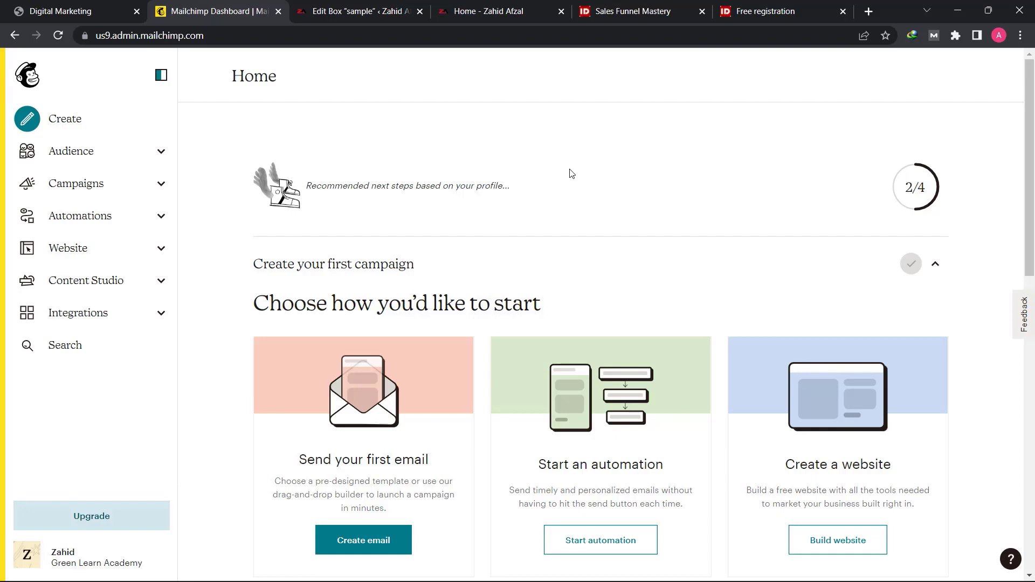
left_click(89, 222)
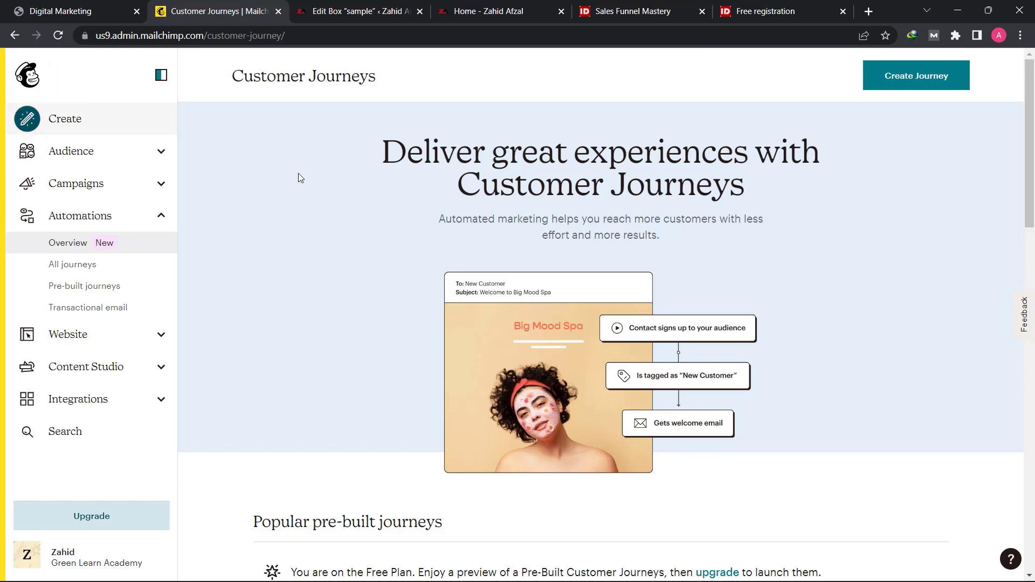
left_click(31, 78)
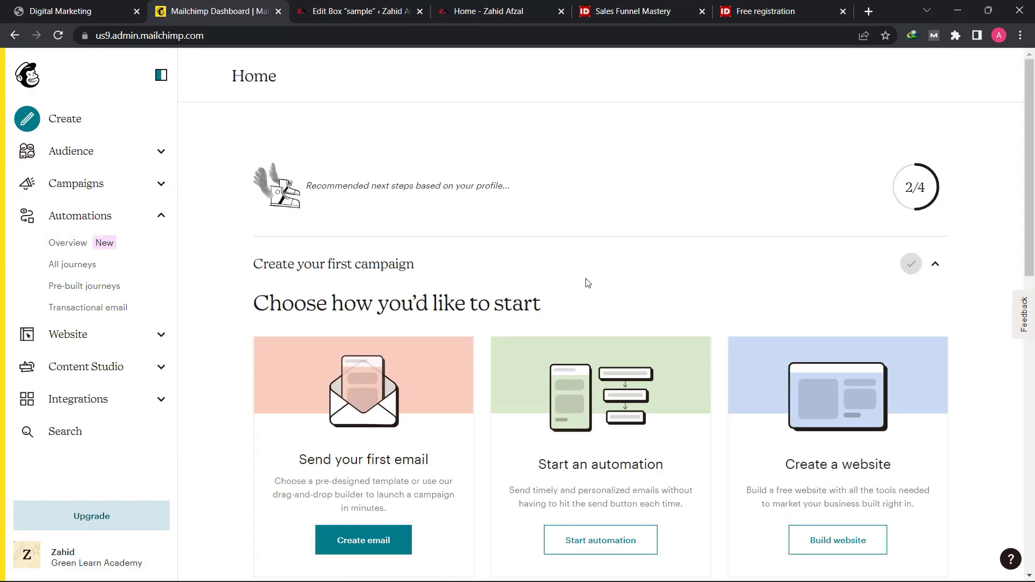
- Switch to the WordPress editor of the "sample" box and look over its content and box options
left_click(380, 6)
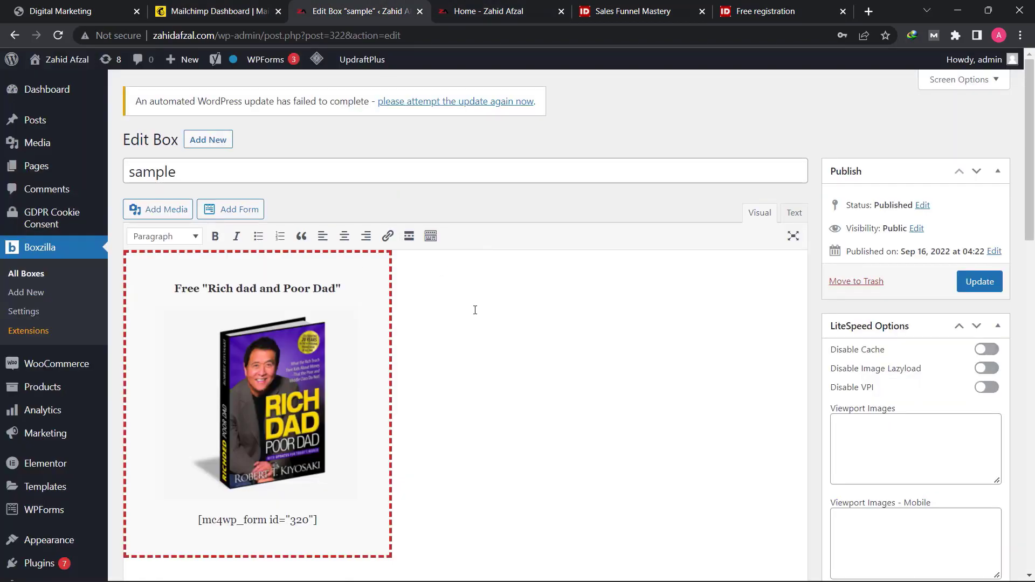
scroll(466, 374, "down", 15)
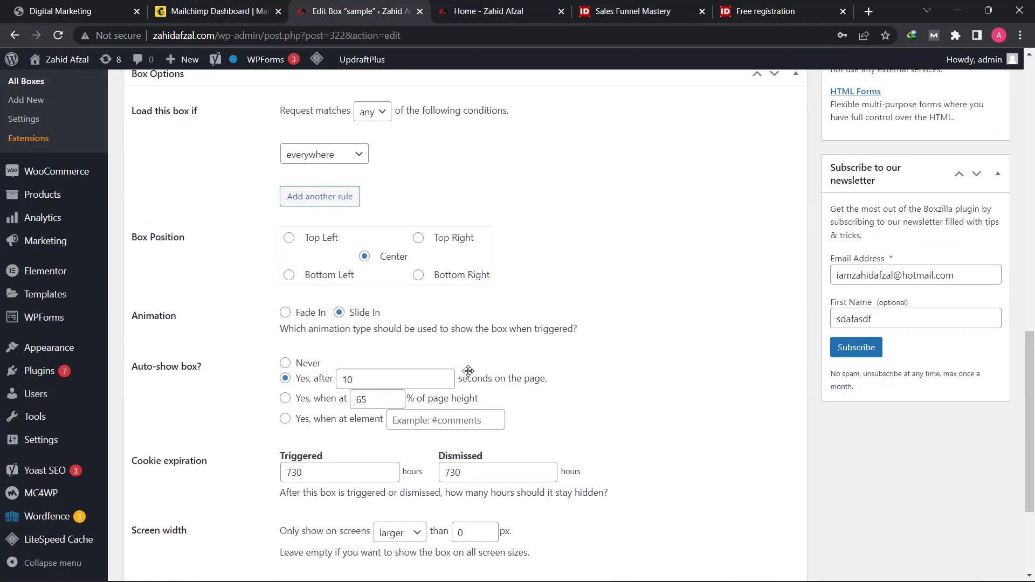
scroll(468, 374, "up", 15)
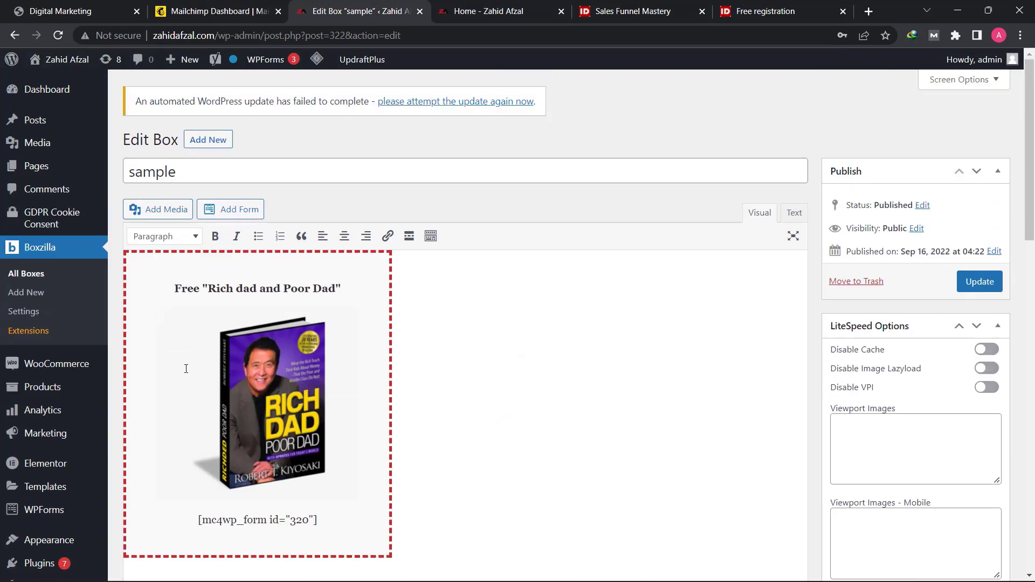
mouse_move(41, 169)
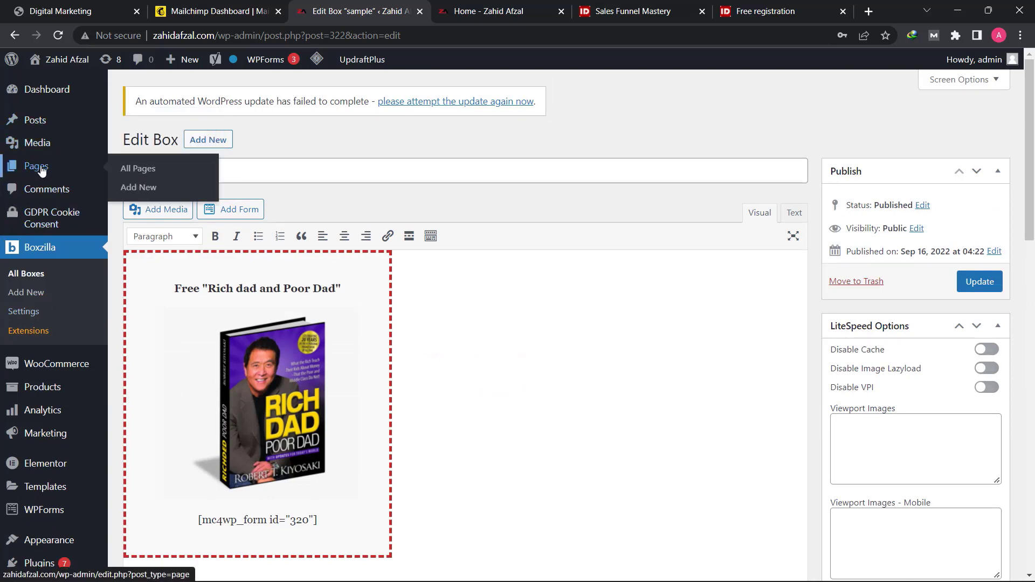
- Open the Thank You page for editing and replace its paragraph with the copied subscription confirmation and "Rich dad and Poor dad" e-book message
left_click(127, 170)
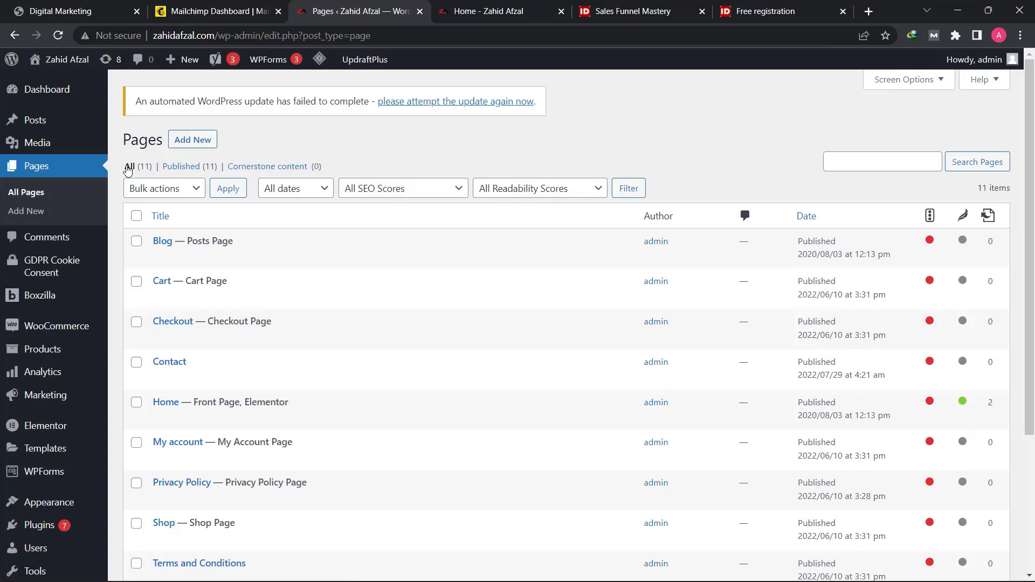
scroll(370, 376, "down", 3)
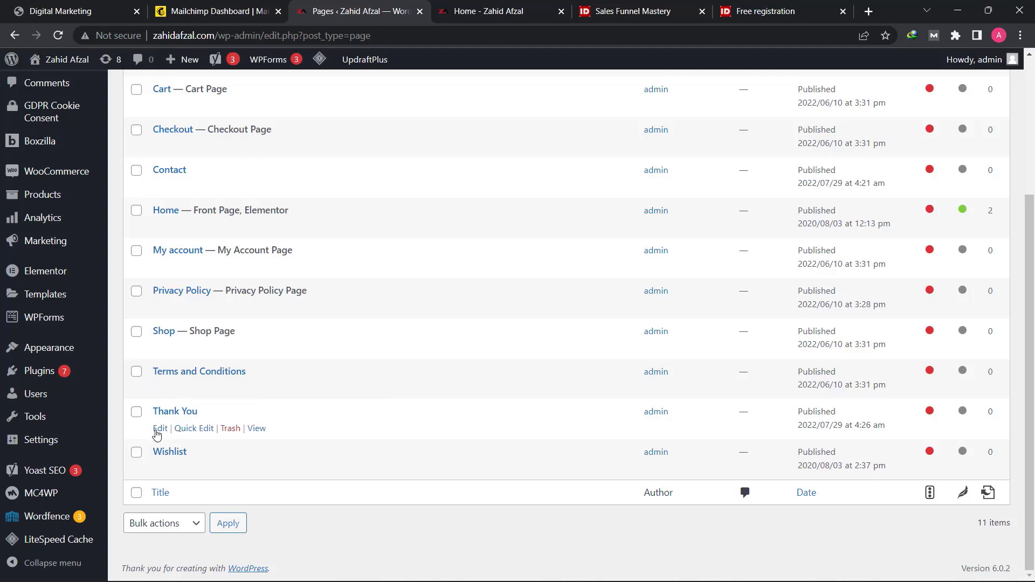
left_click(163, 428)
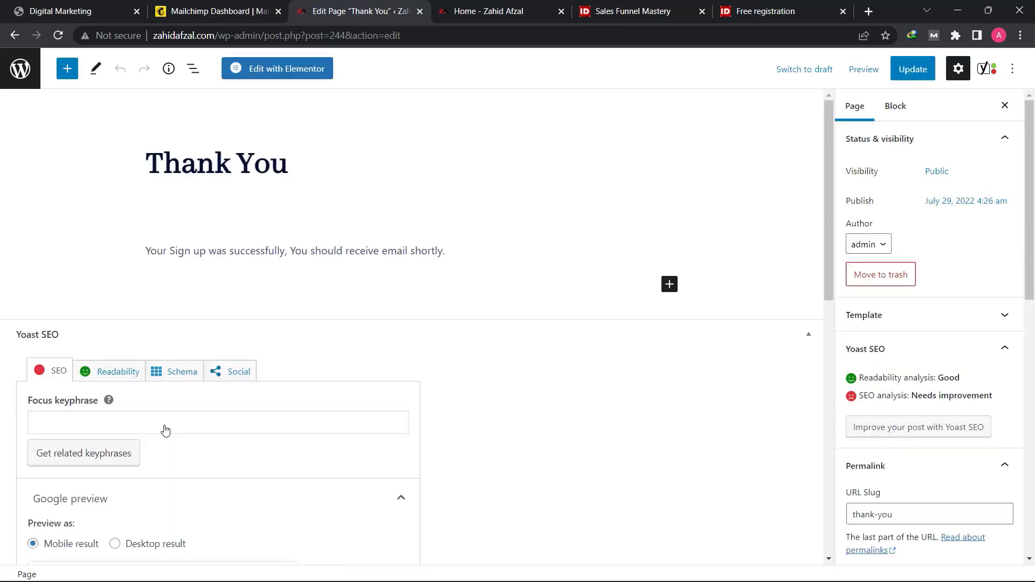
left_click(463, 255)
left_click_drag(466, 252, 110, 244)
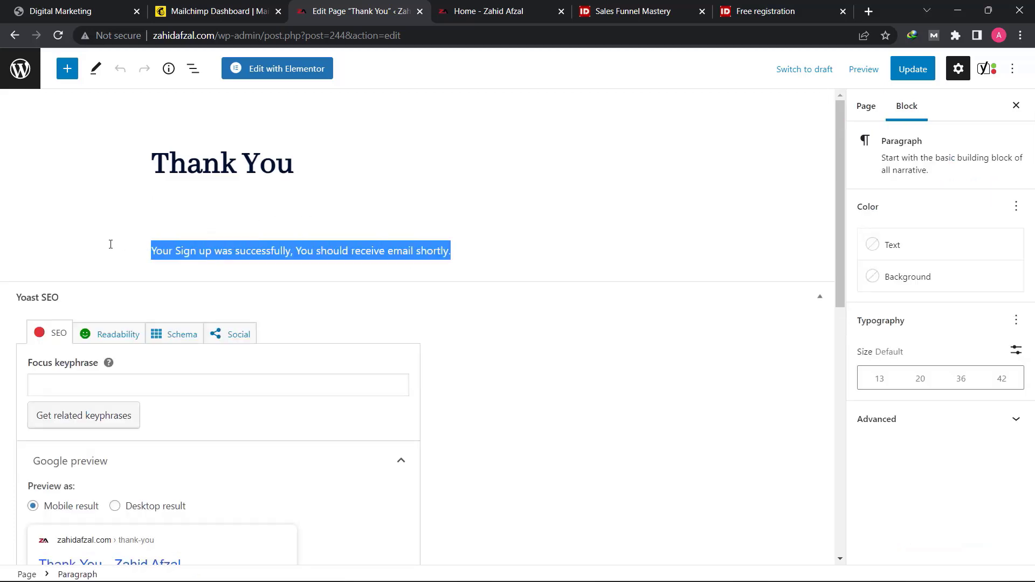
key("BackSpace")
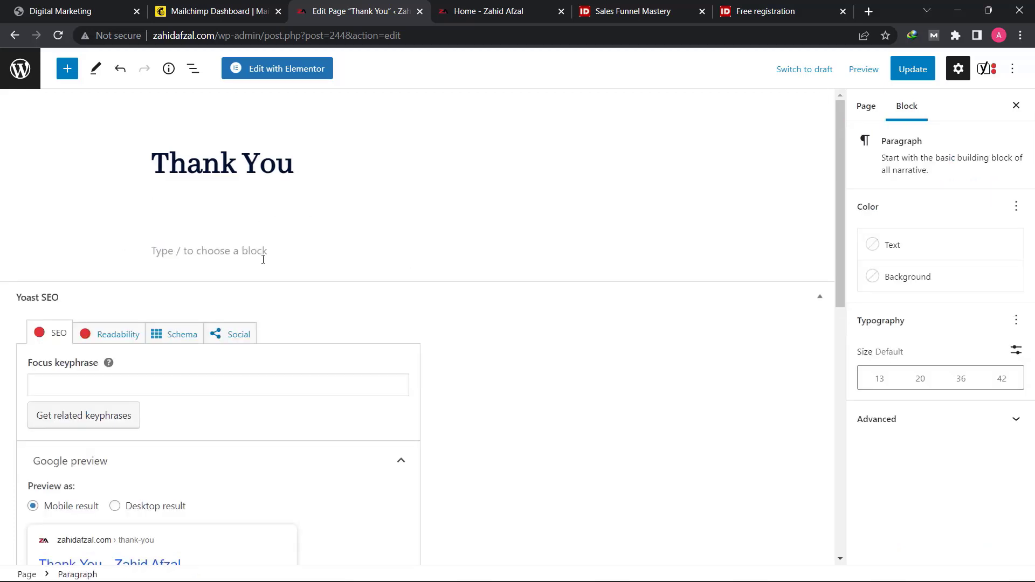
type("Your subscription to our list has been confirmed. \"Rich dad and Poor dad\" Here's the free e-Book that we promised to you...")
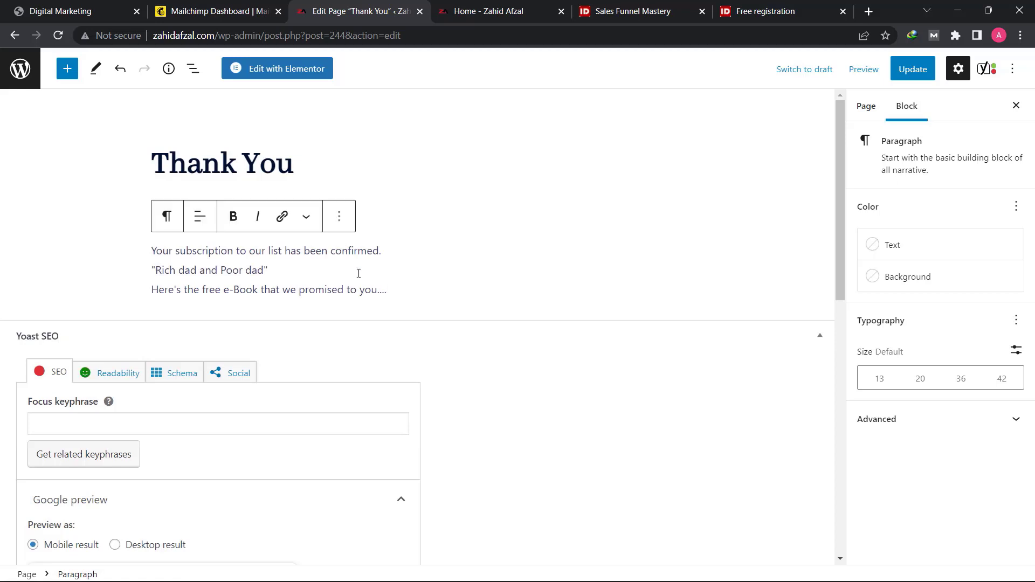
left_click_drag(394, 292, 148, 302)
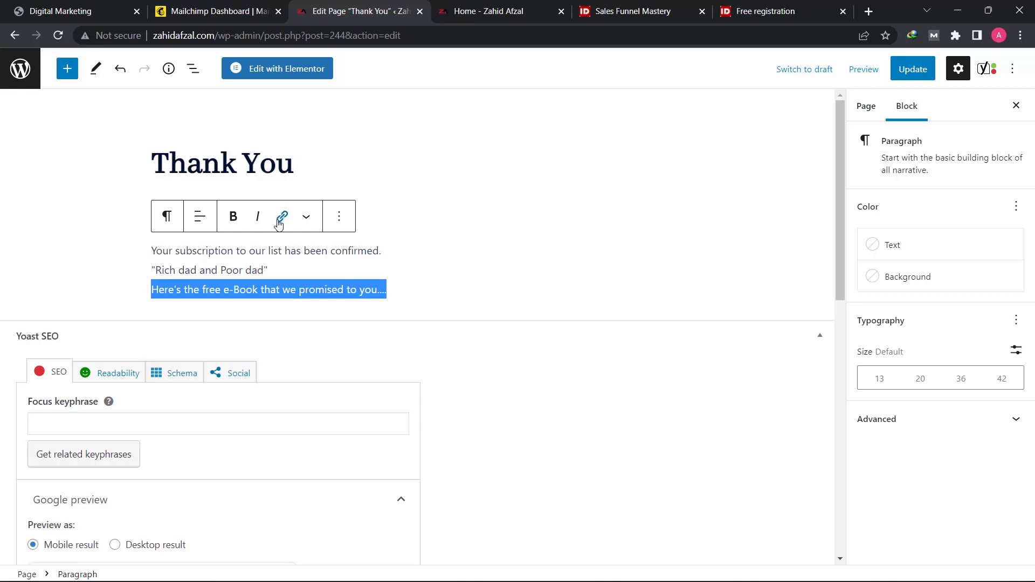
left_click(283, 216)
left_click(172, 374)
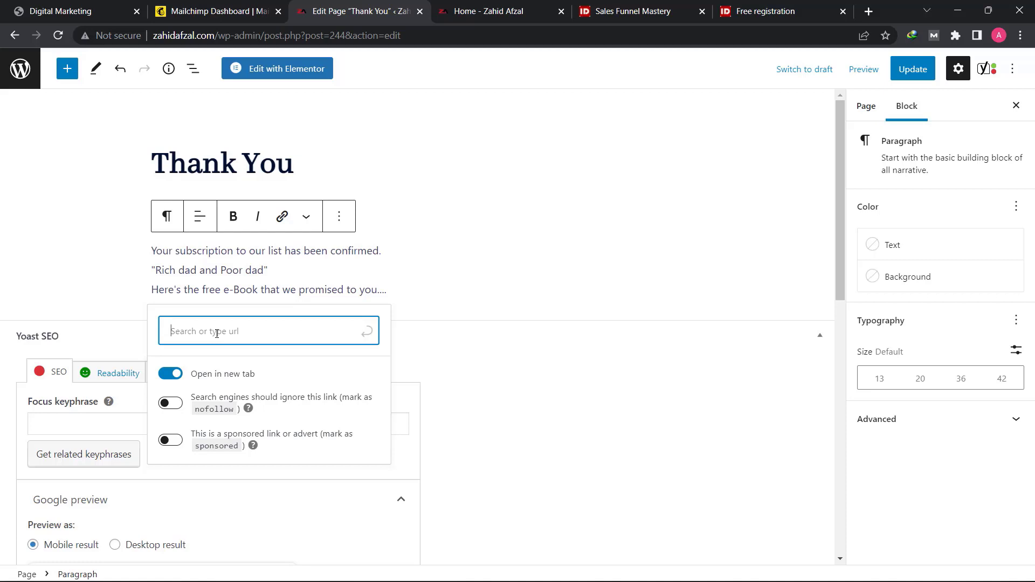
key("Escape")
left_click(411, 291)
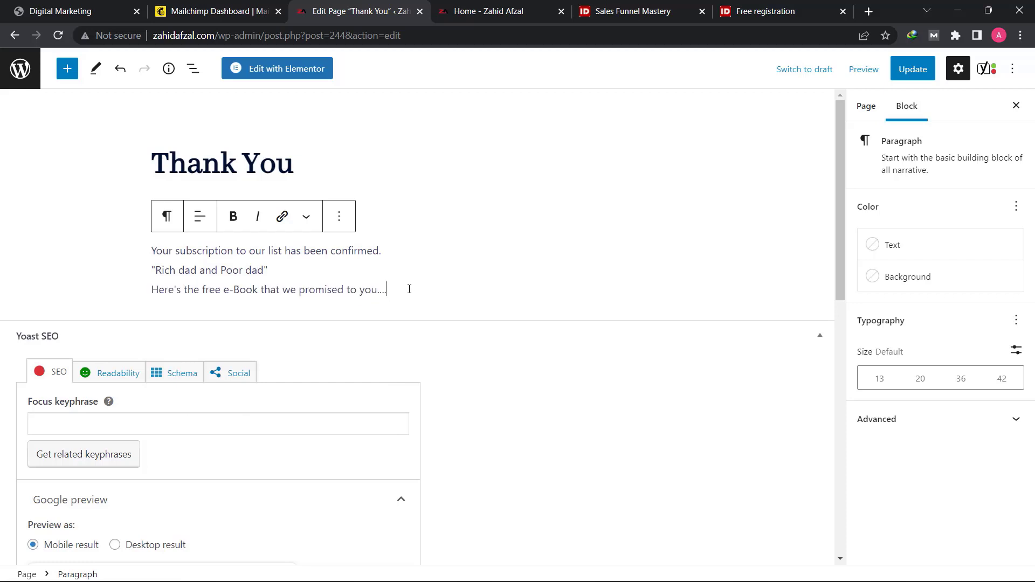
- Insert a File block below the message and upload the Digital Marketing Lecture no 17 PDF into it
left_click(67, 71)
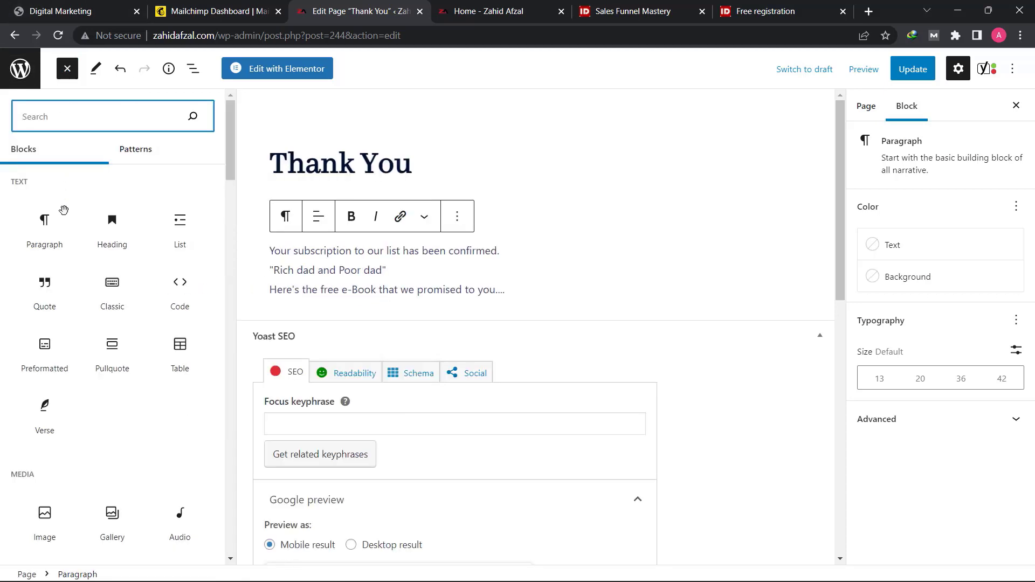
scroll(69, 447, "down", 2)
scroll(68, 456, "down", 3)
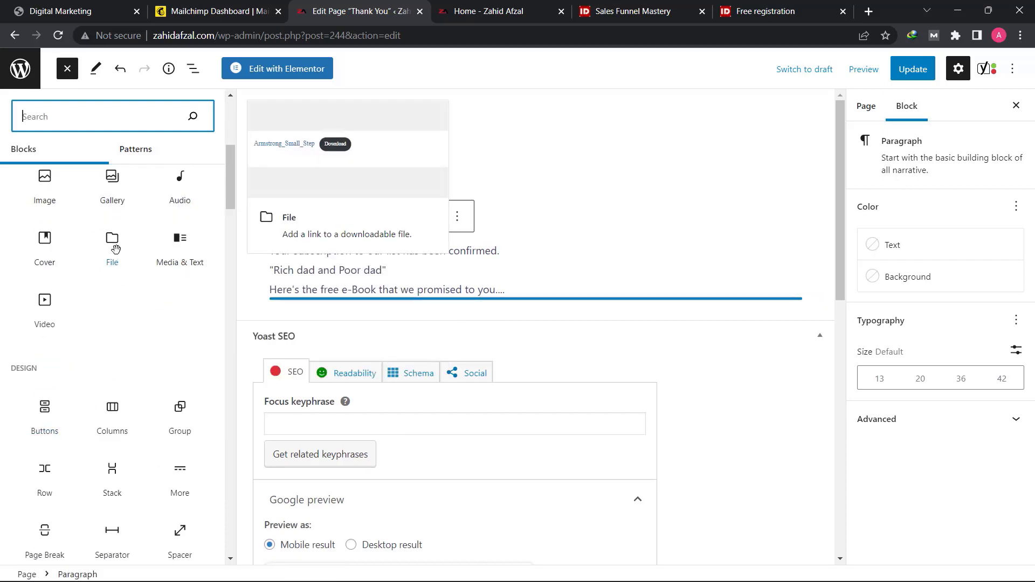
left_click(116, 249)
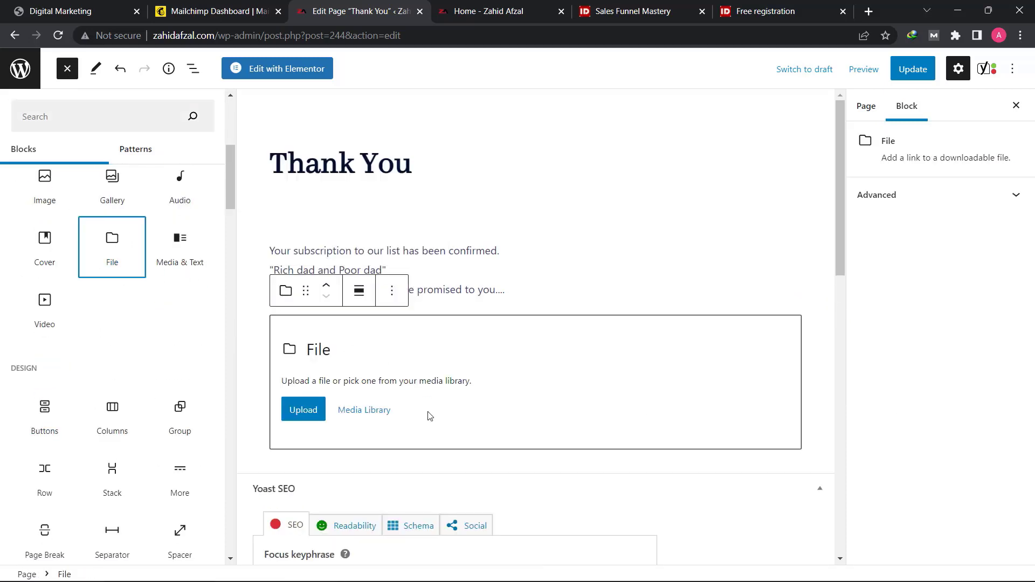
left_click(308, 415)
left_click(185, 410)
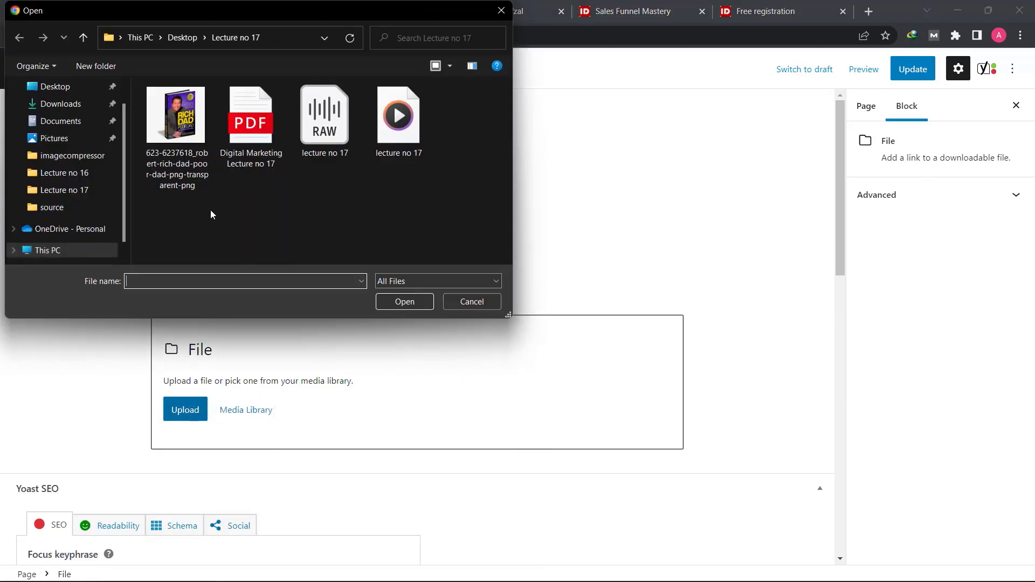
left_click(234, 168)
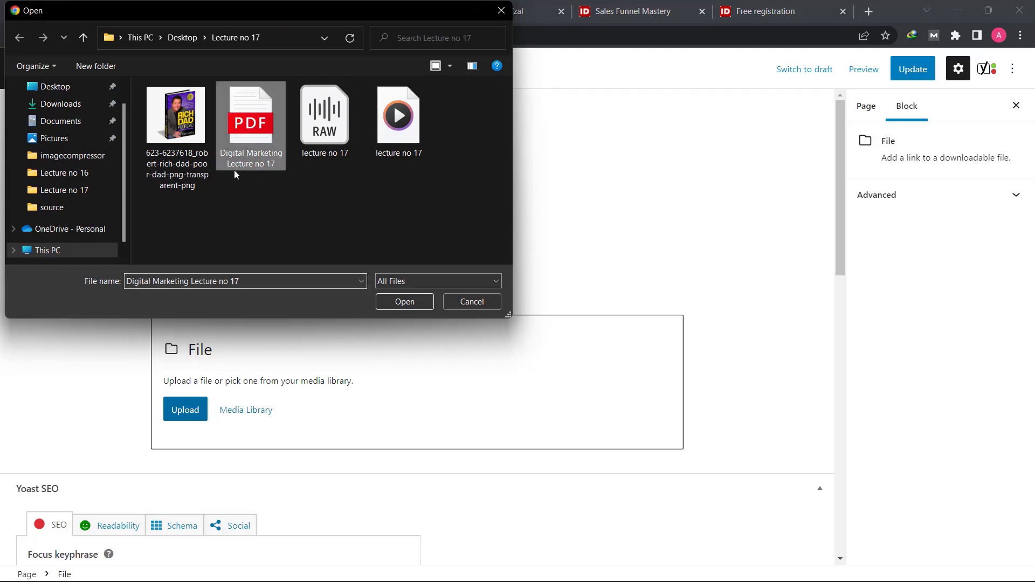
left_click(408, 302)
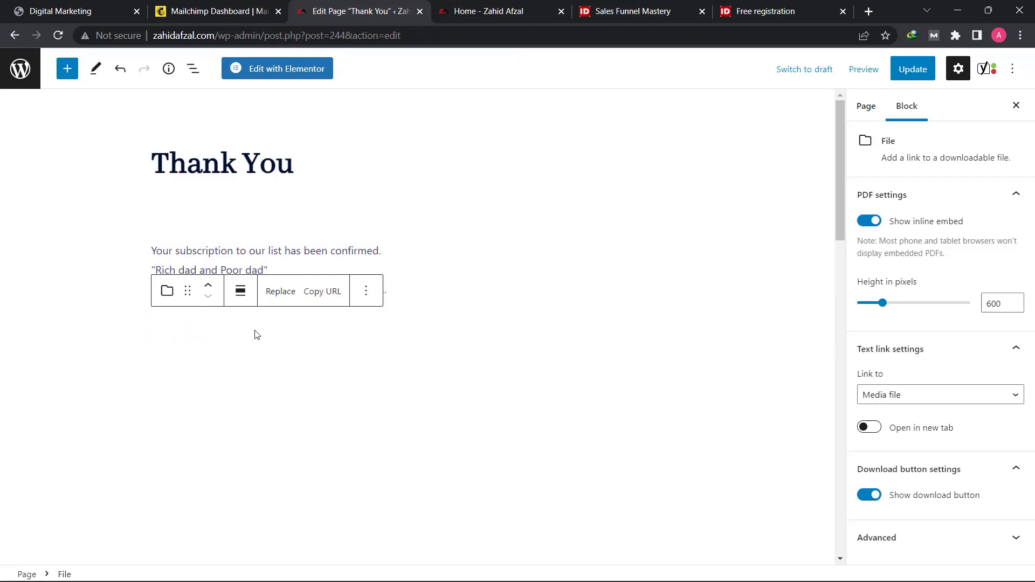
- Check the embedded PDF block with its download link and update the Thank You page
left_click(288, 266)
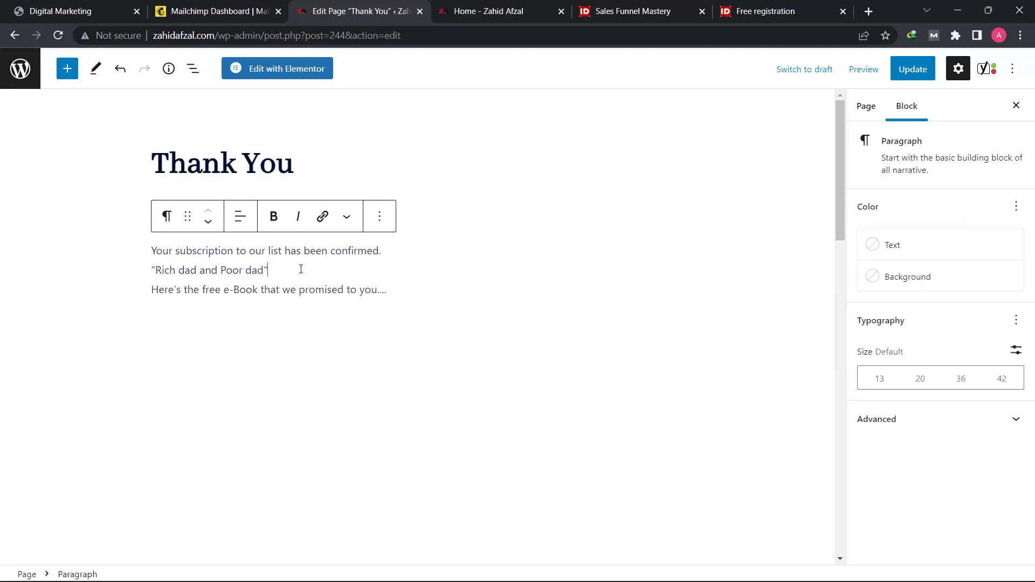
left_click(205, 380)
scroll(215, 374, "down", 3)
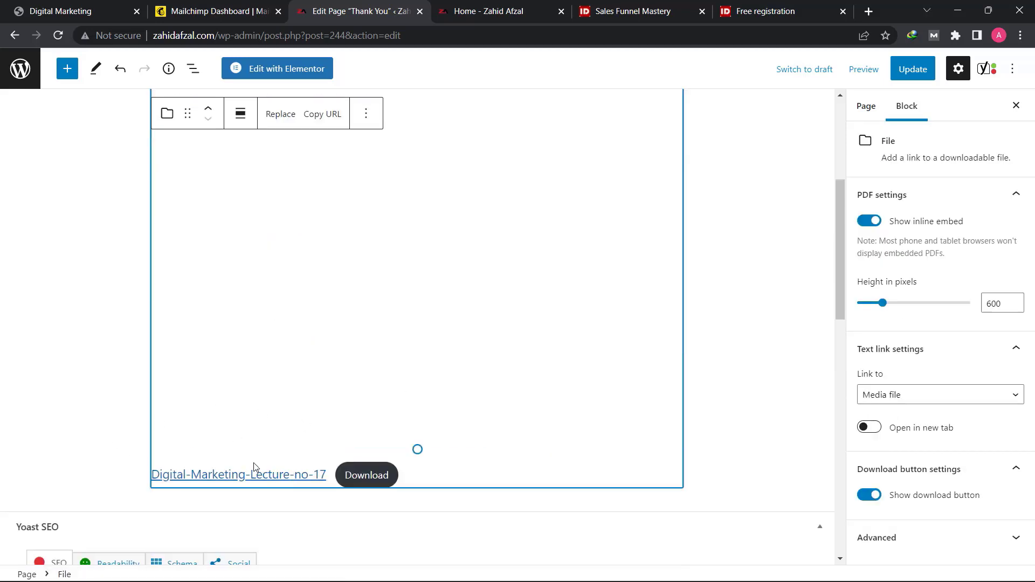
scroll(252, 463, "up", 4)
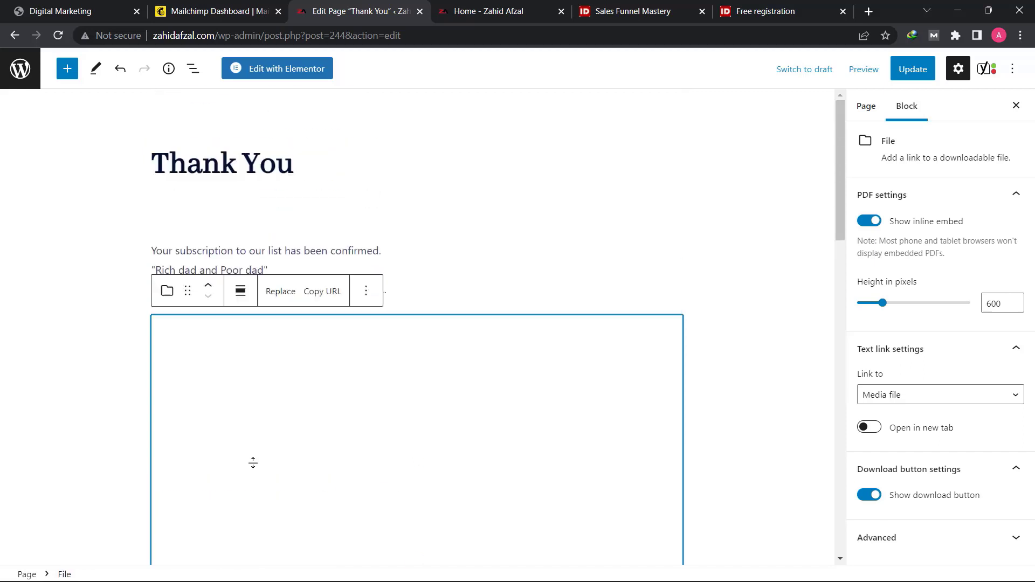
left_click(922, 70)
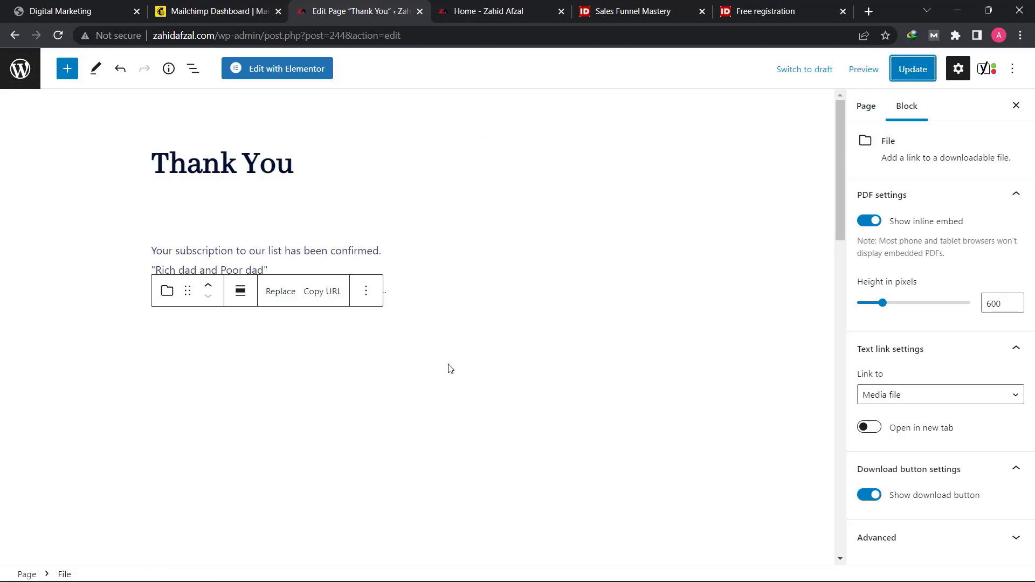
scroll(451, 368, "down", 4)
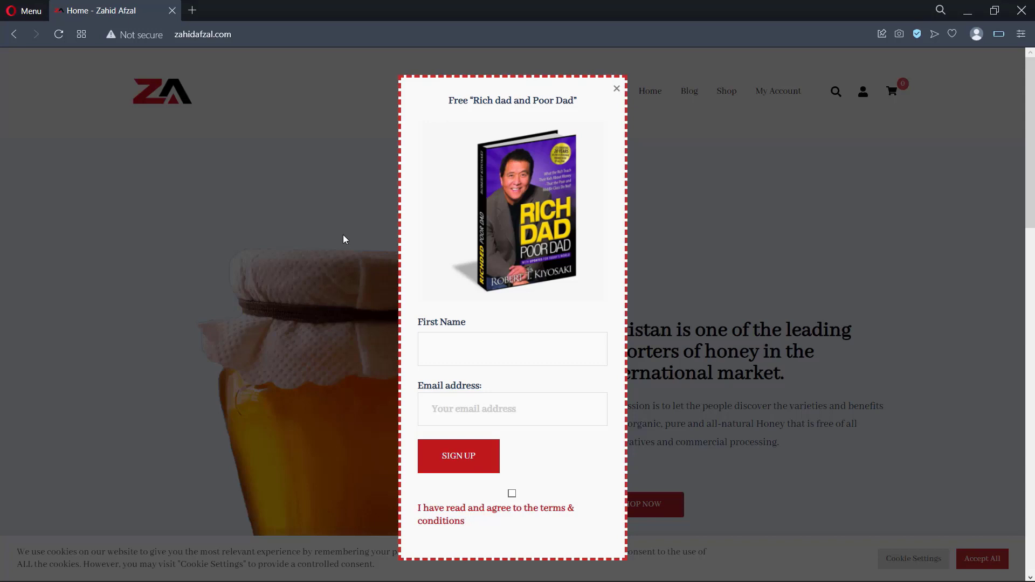
- Switch to the live site in Opera and sign up through the pop-up with a first name and e-mail address, accepting the terms & conditions
left_click(518, 356)
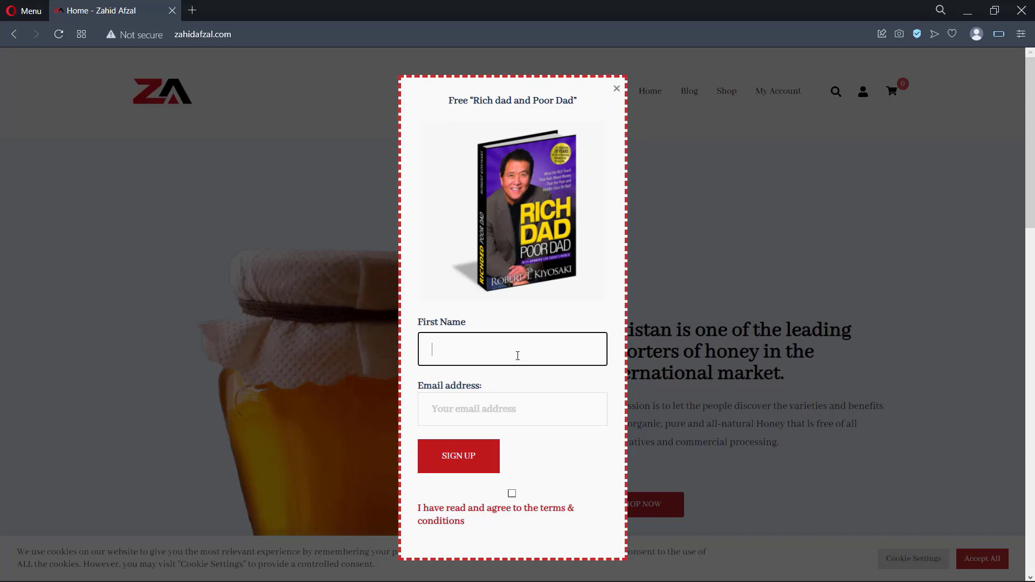
type("Zahid")
key("Tab")
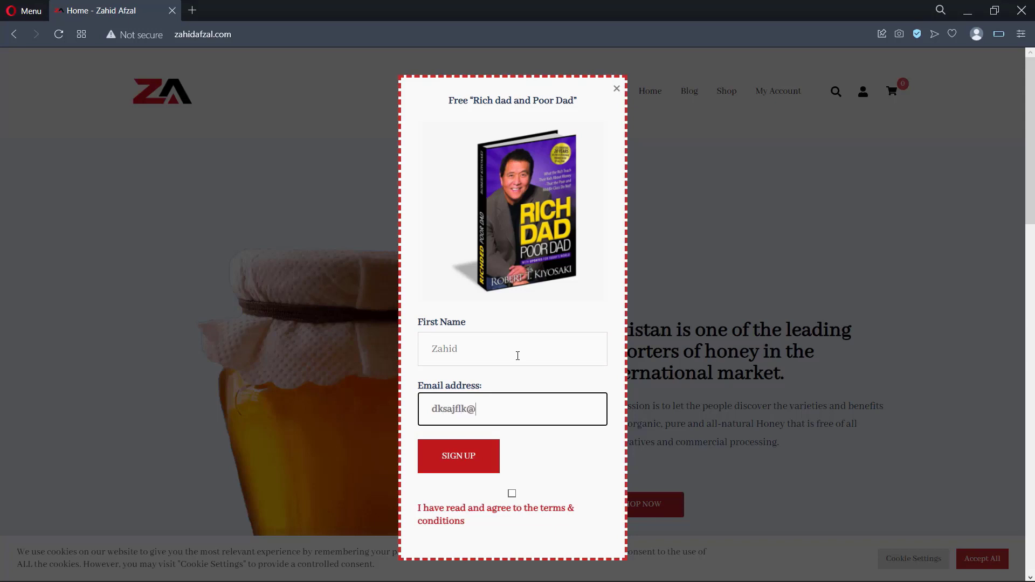
left_click(512, 493)
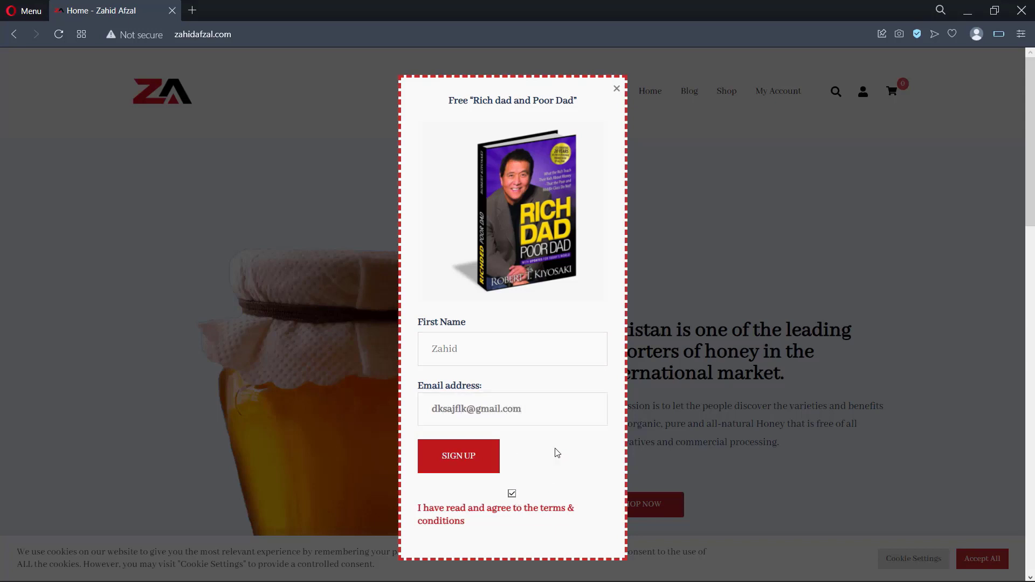
left_click(475, 463)
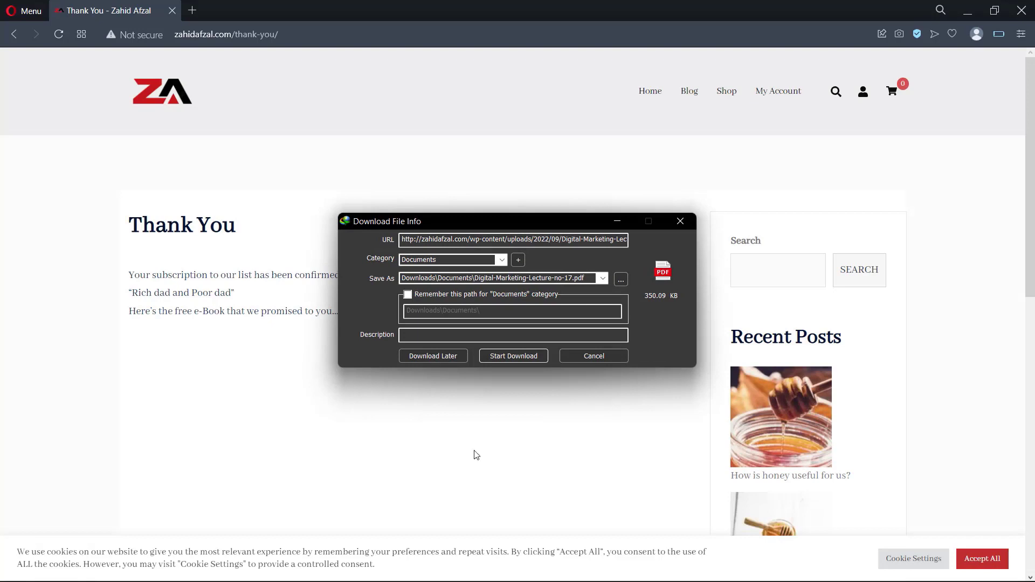
- Test the PDF download on the live Thank You page, cancelling the download manager's dialogs, and review the page's message
left_click(598, 356)
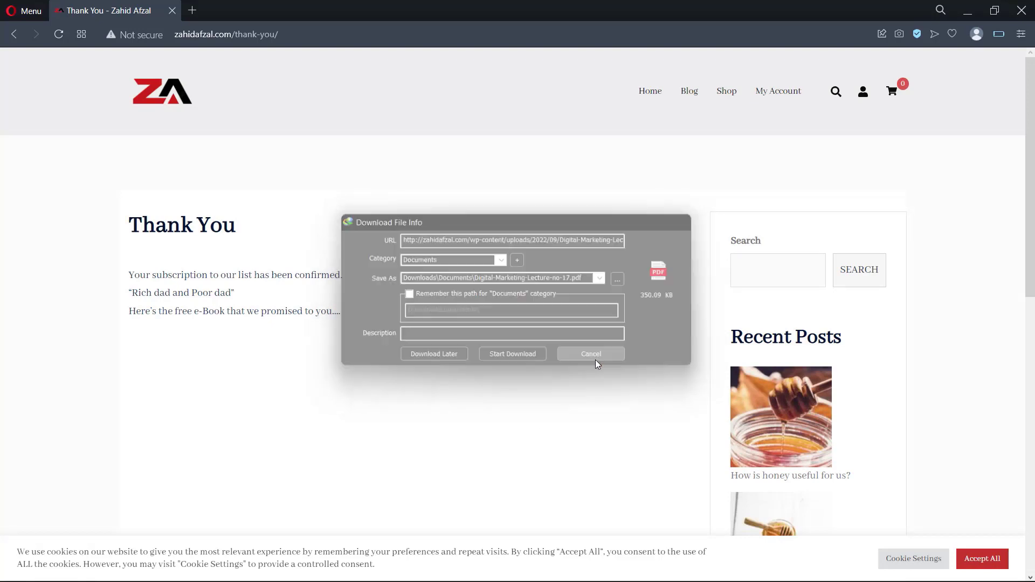
left_click(628, 345)
scroll(545, 365, "down", 6)
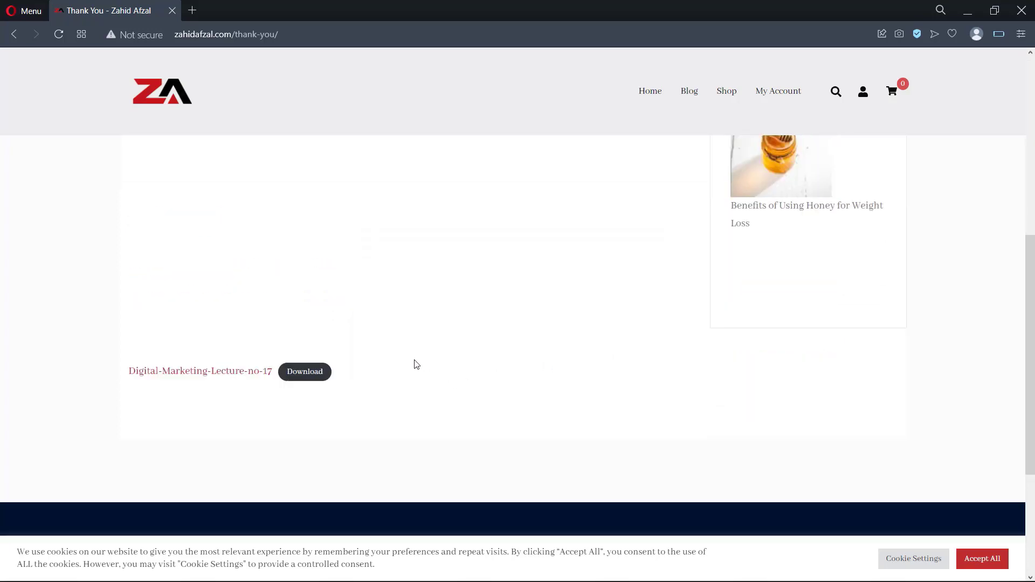
left_click(316, 370)
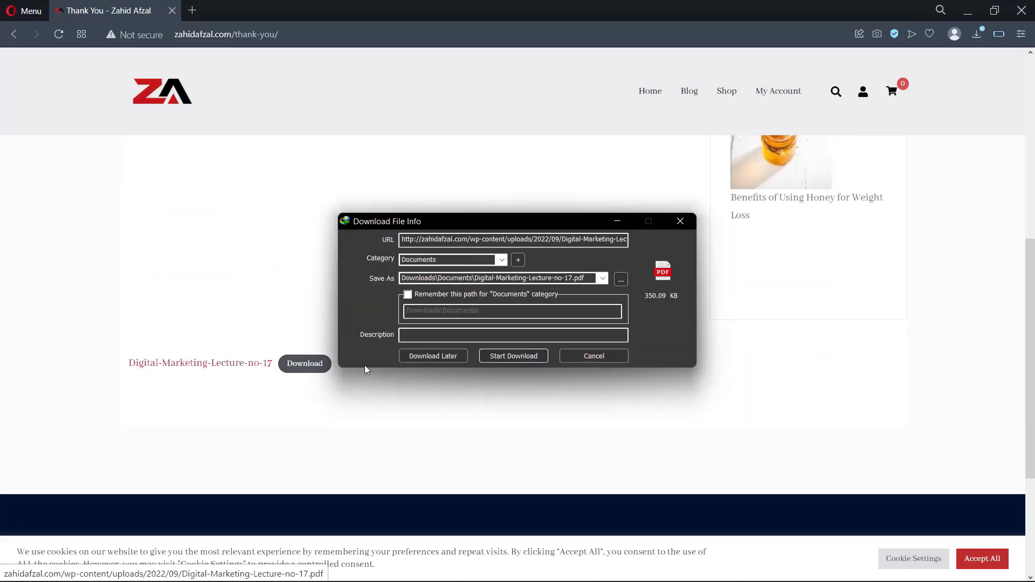
left_click(593, 356)
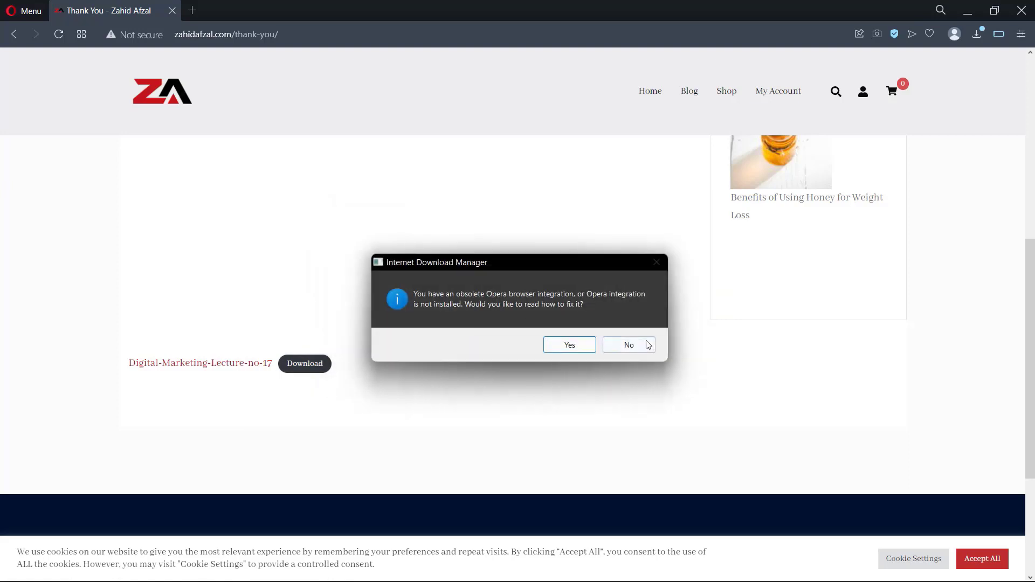
left_click(625, 344)
scroll(533, 320, "up", 6)
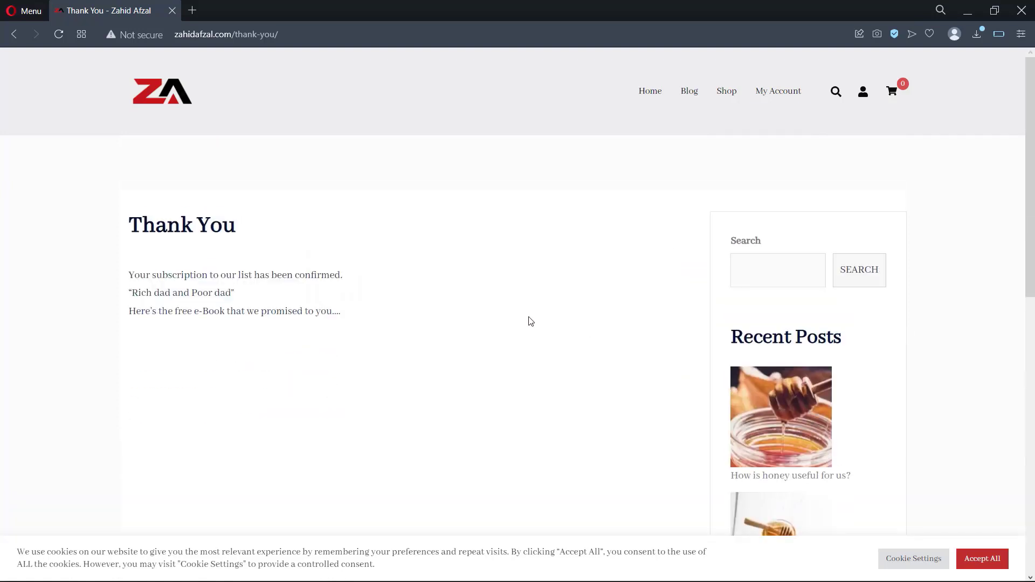
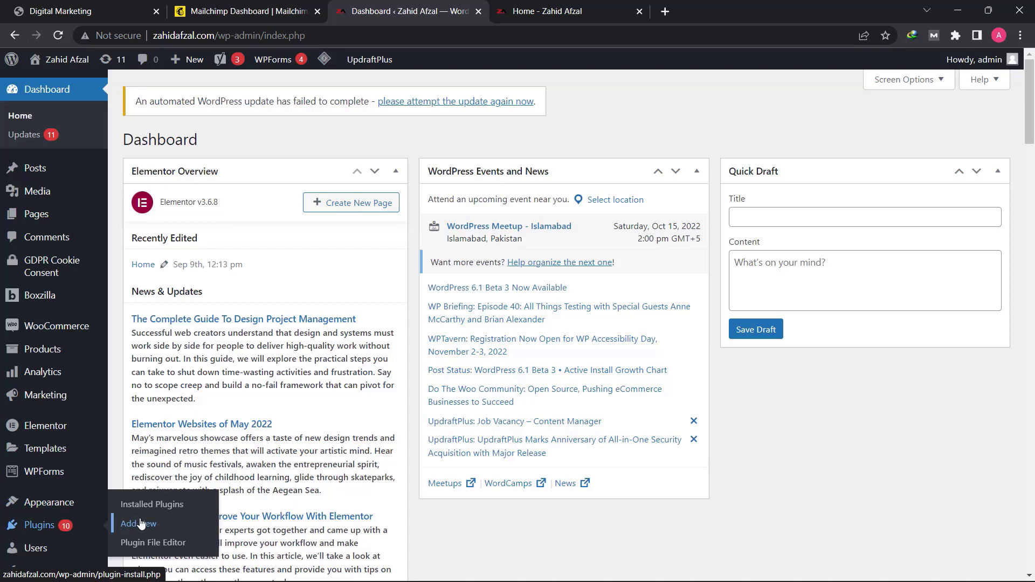
- Find the Mailchimp for WooCommerce plugin by searching for "mailchimp for woocommerce", then install and activate it
left_click(141, 524)
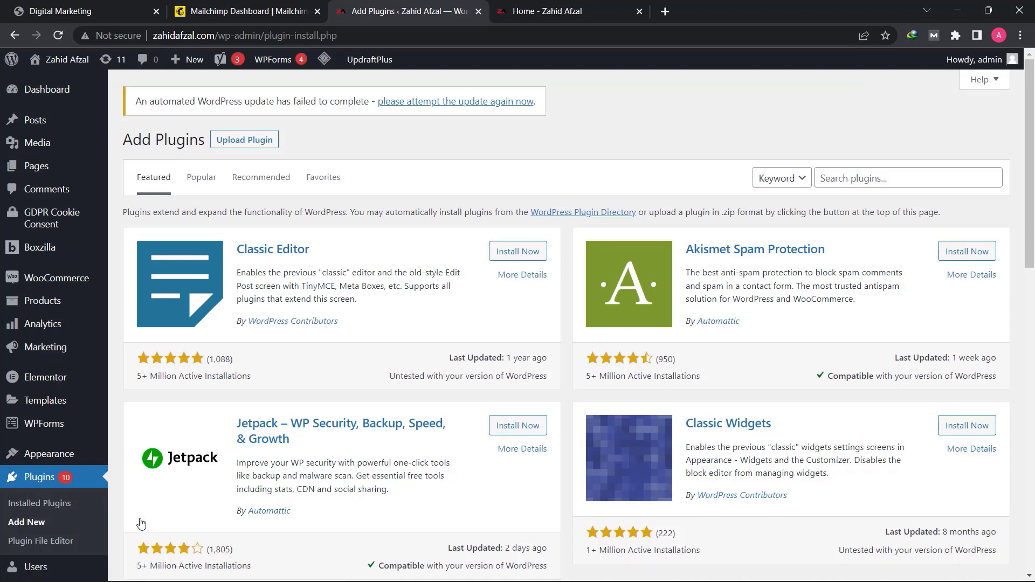
left_click(860, 179)
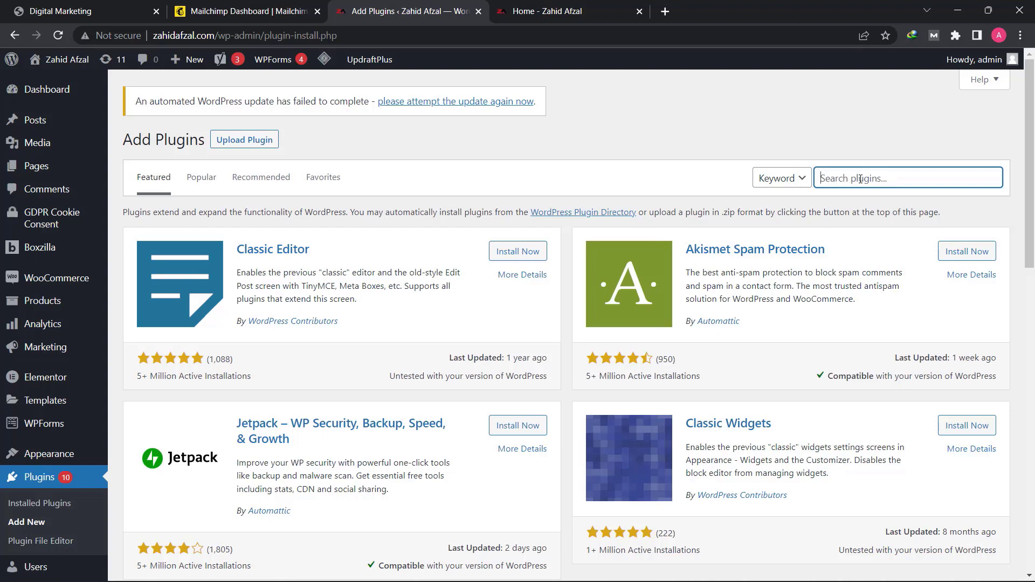
type("mailchimp for woocommerce")
key("Return")
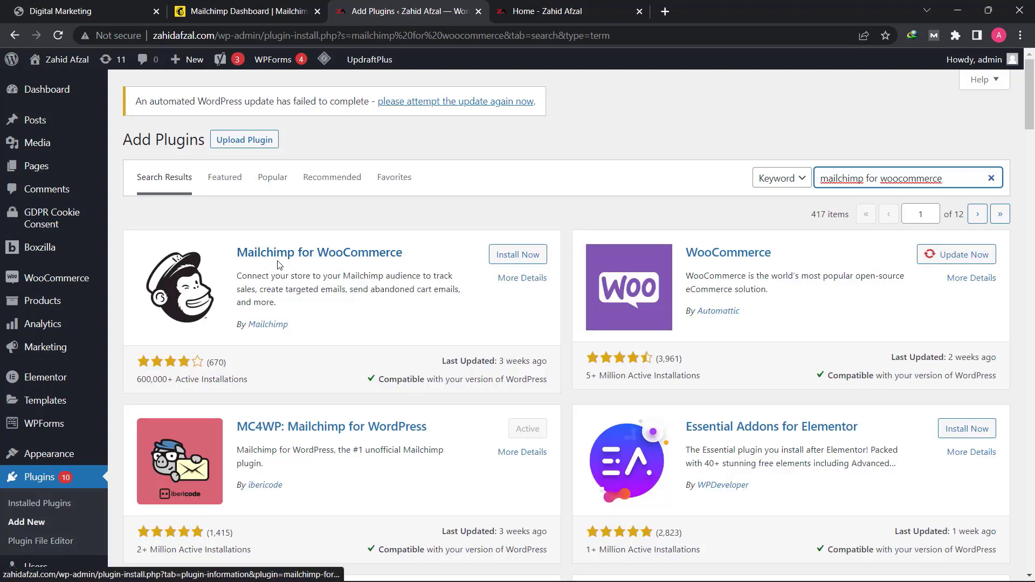
left_click(523, 260)
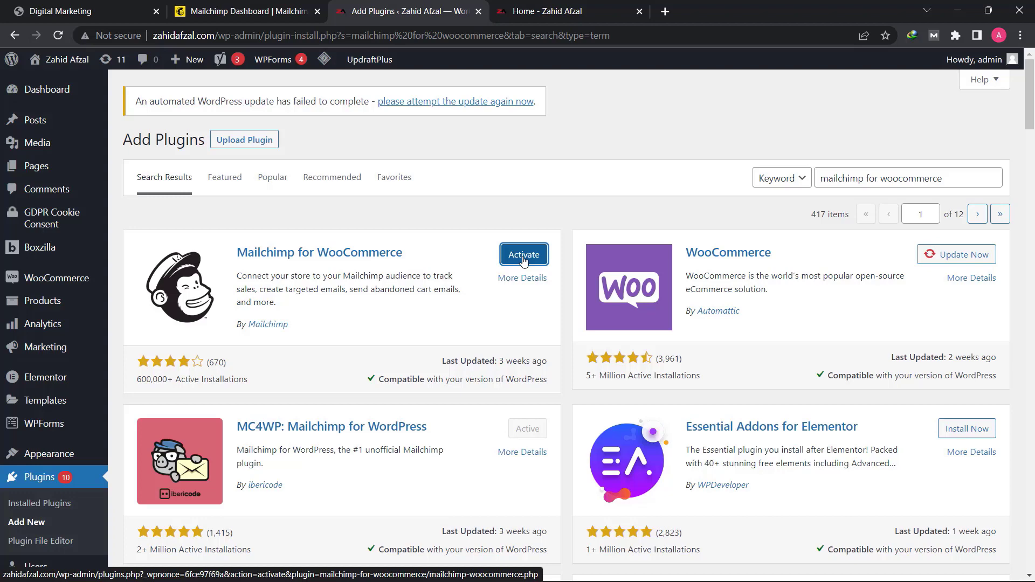
left_click(523, 261)
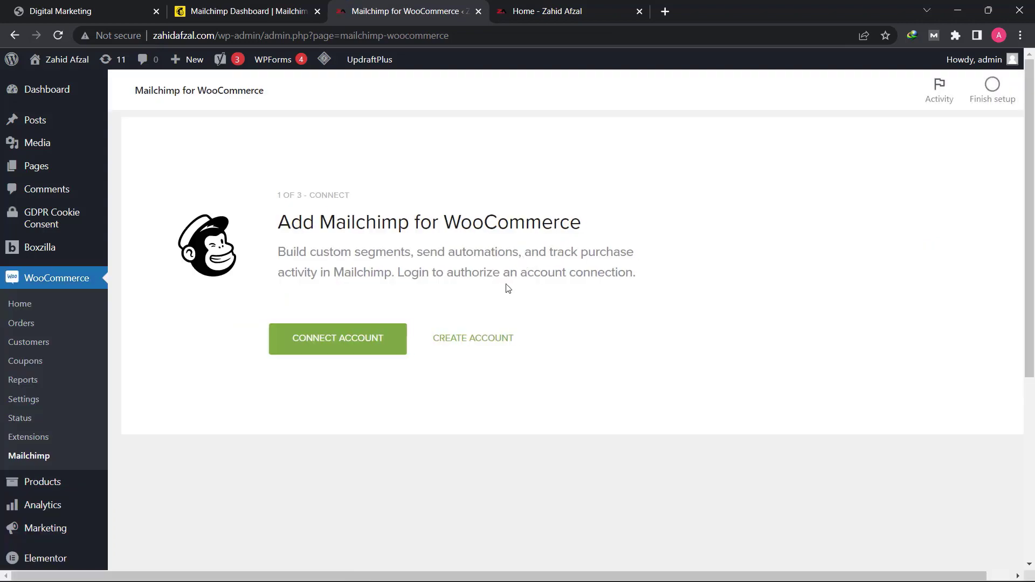
- Connect the Mailchimp account by logging in with the username and account password, passing the reCAPTCHA, and allow Mailchimp for WooCommerce access
left_click(346, 342)
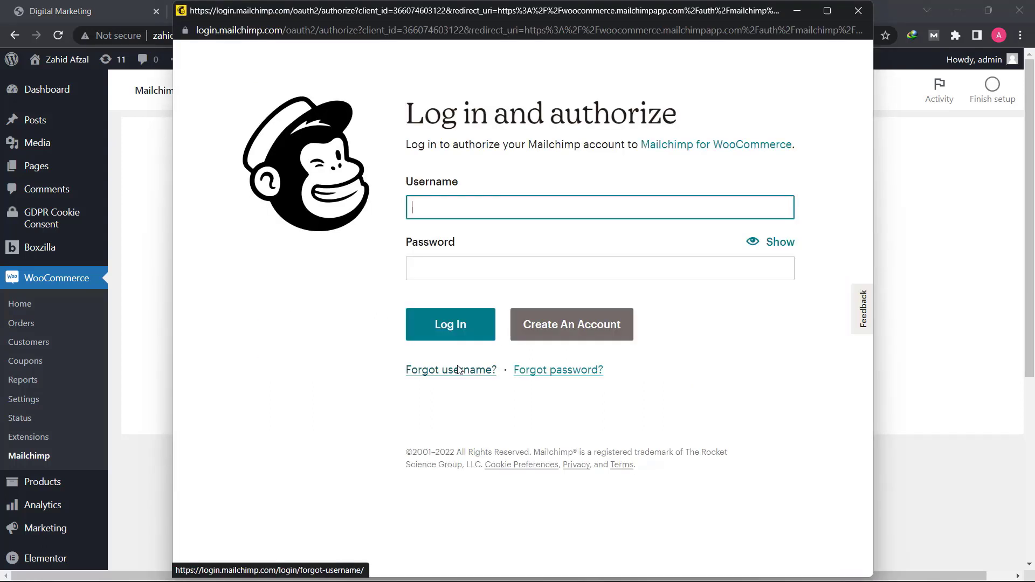
type("meinzahidafzal")
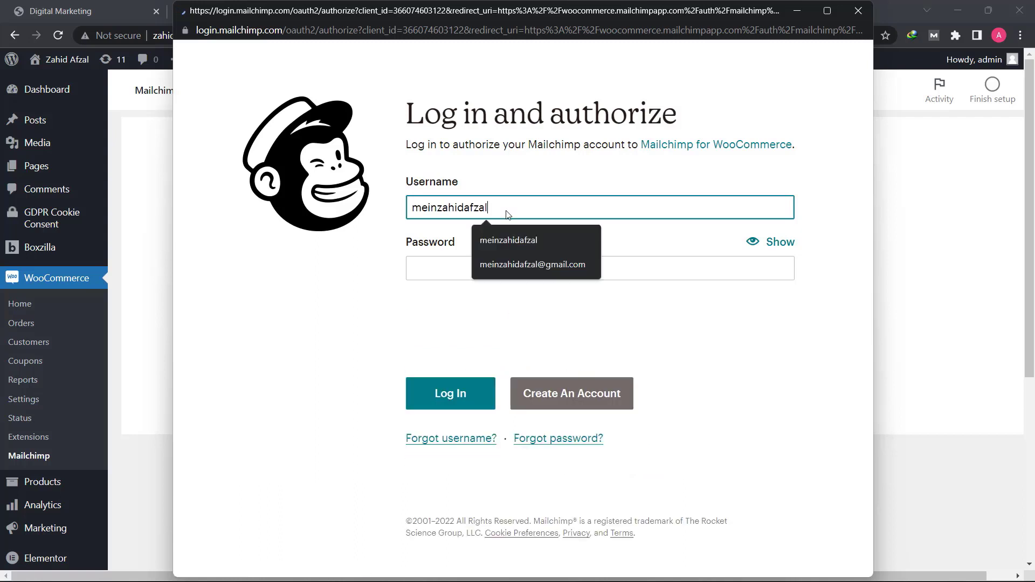
key("Tab")
type("•••••••••••")
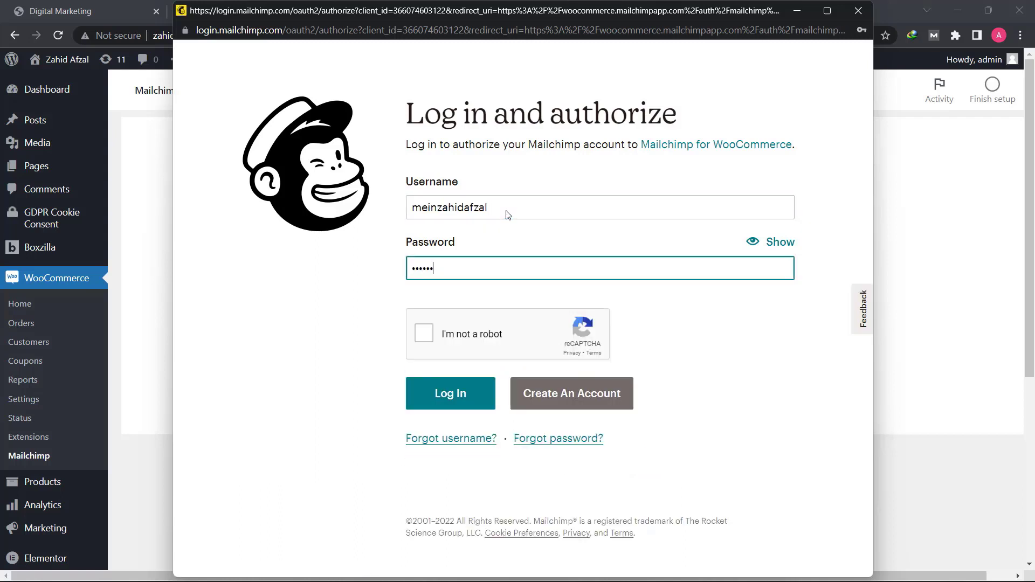
left_click(423, 332)
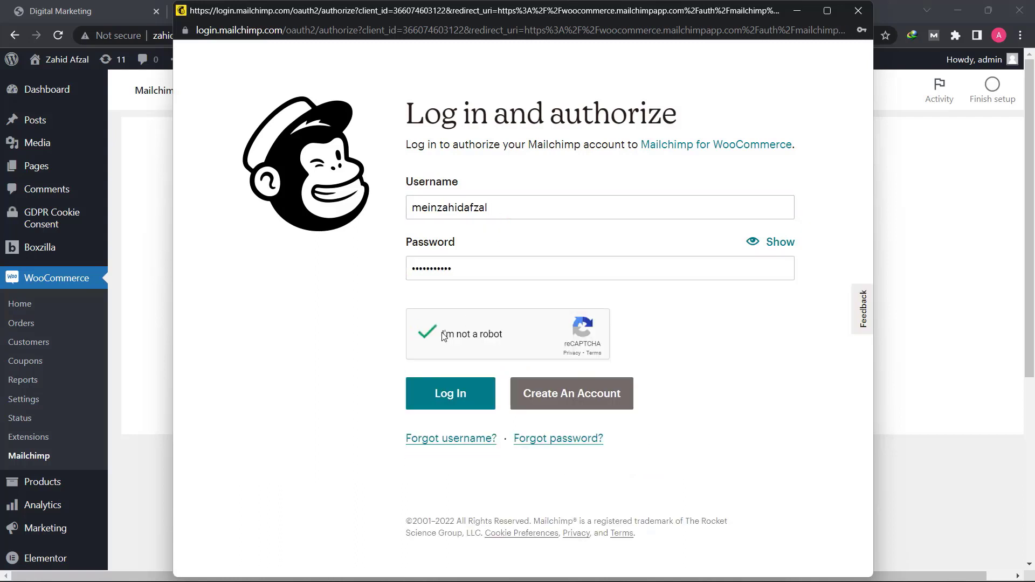
left_click(445, 391)
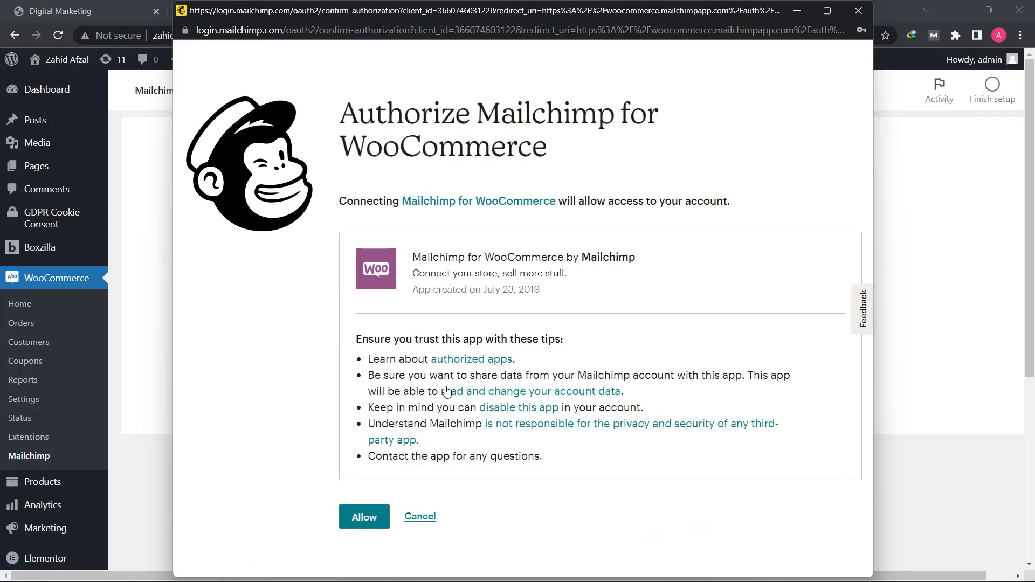
left_click(362, 518)
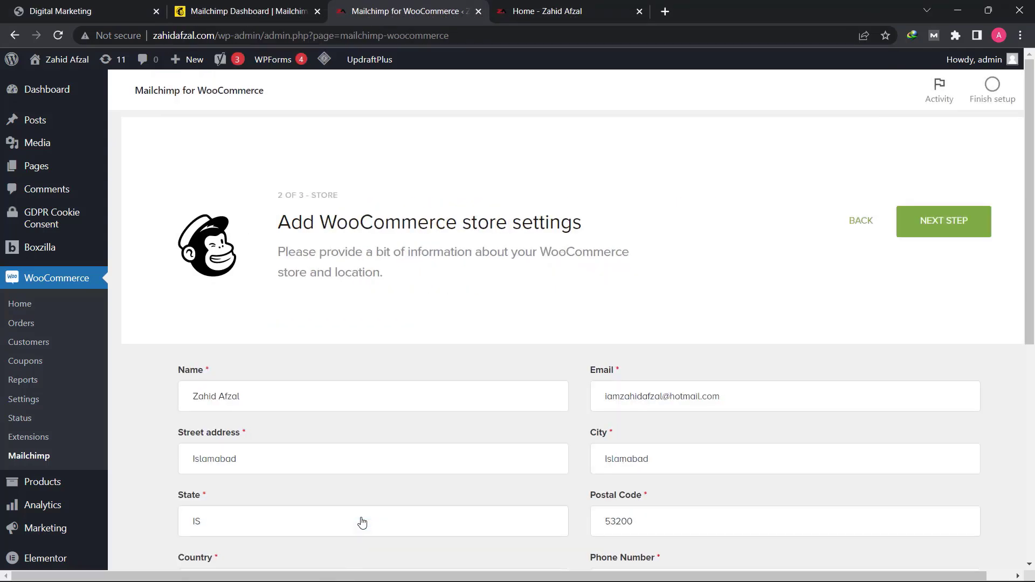
- Fill in the store's phone number in the WooCommerce store settings
scroll(337, 485, "down", 2)
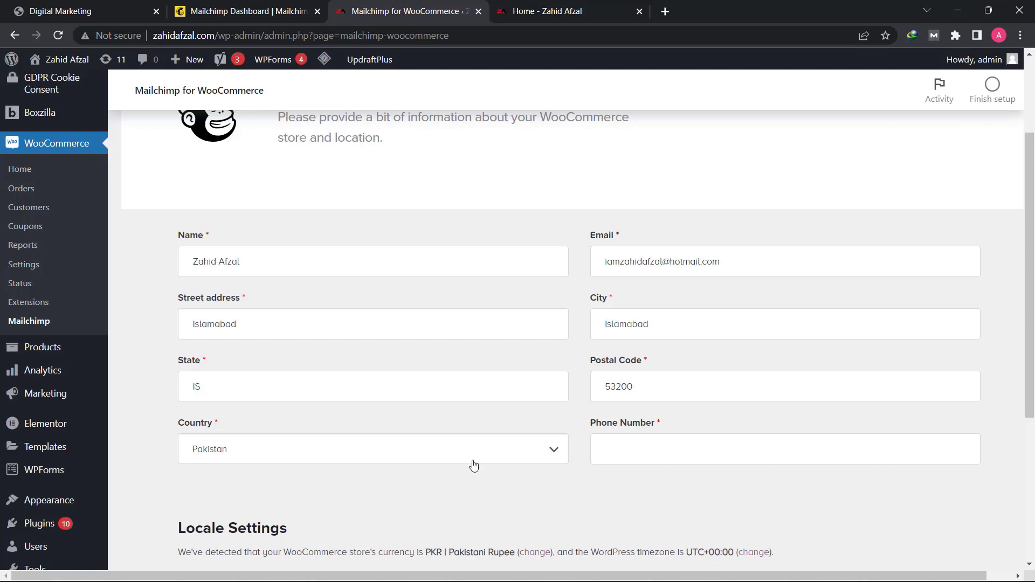
scroll(593, 377, "down", 4)
left_click(651, 190)
left_click(495, 300)
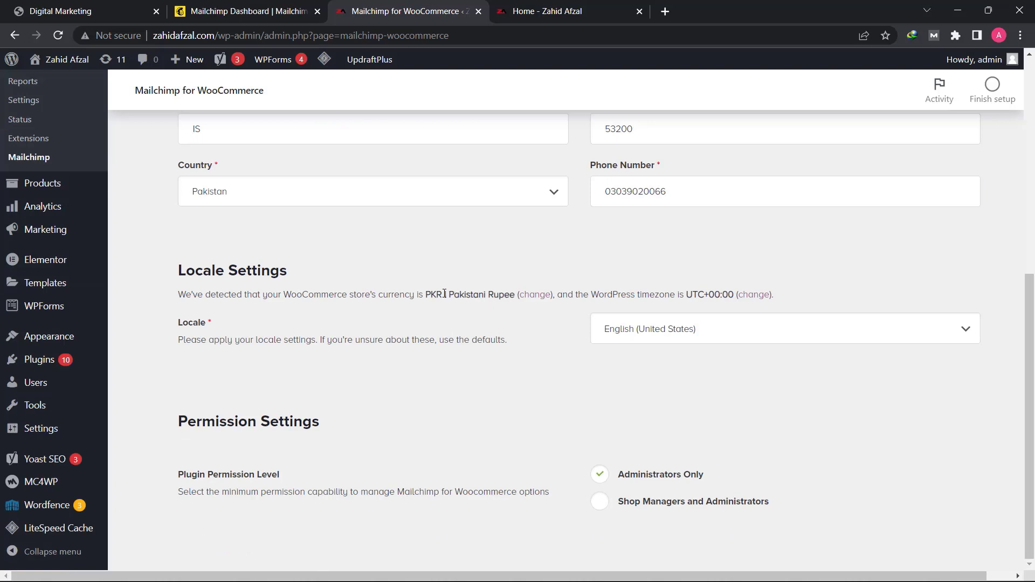
- Check the detected store currency, set the locale to English (Pakistan) and continue to the audience settings
left_click_drag(423, 294, 495, 308)
left_click(483, 305)
left_click(662, 330)
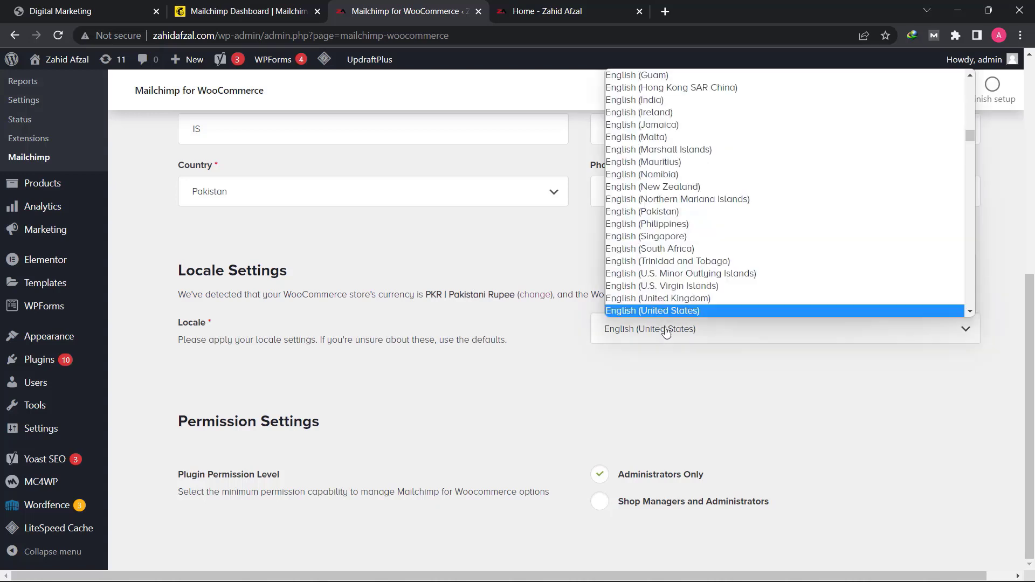
left_click(669, 213)
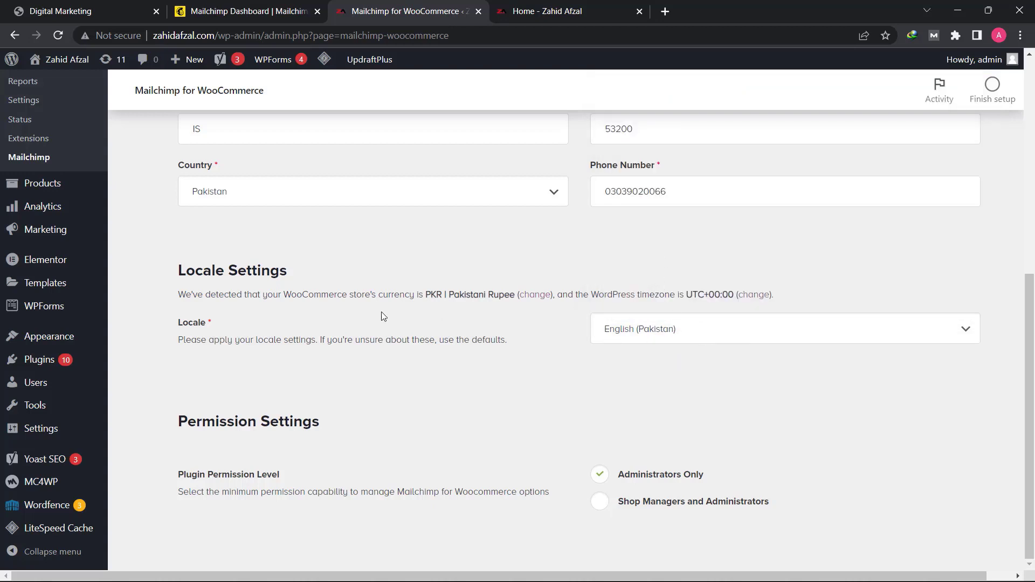
scroll(534, 355, "up", 7)
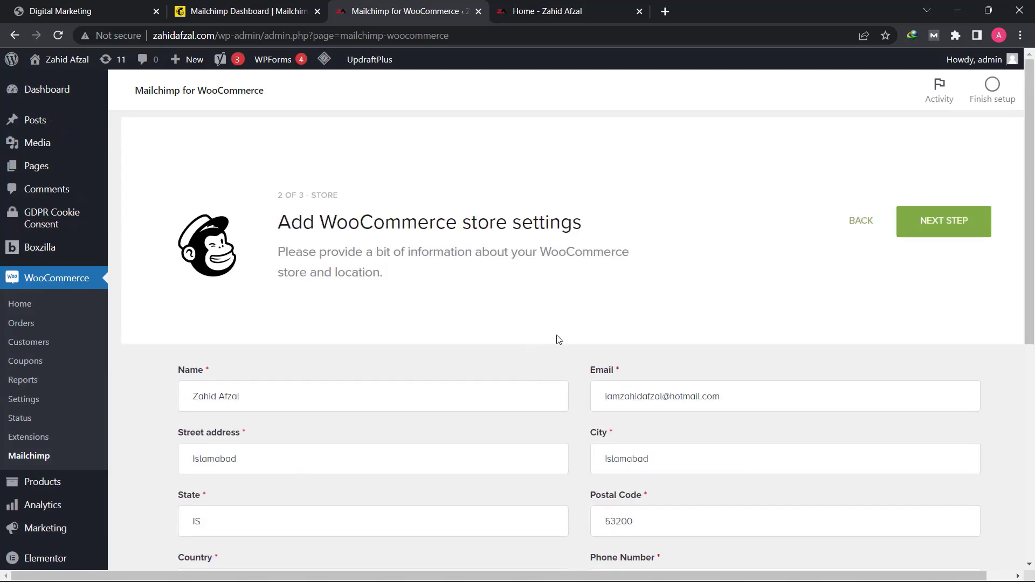
left_click(942, 226)
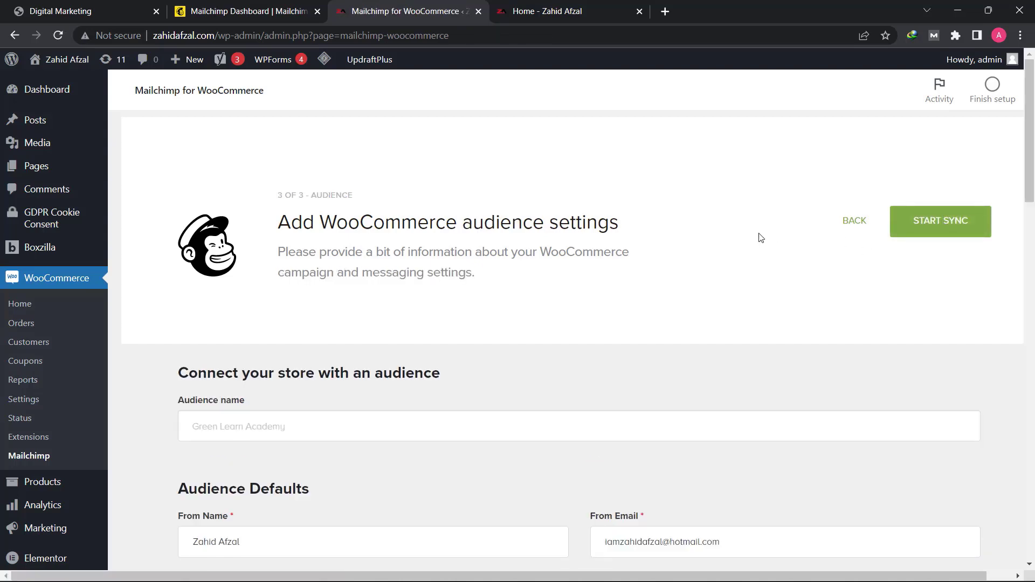
- Review the audience defaults, permission reminder message, and the initial sync, ongoing sync and cart tracking options
scroll(769, 238, "down", 6)
scroll(722, 253, "up", 2)
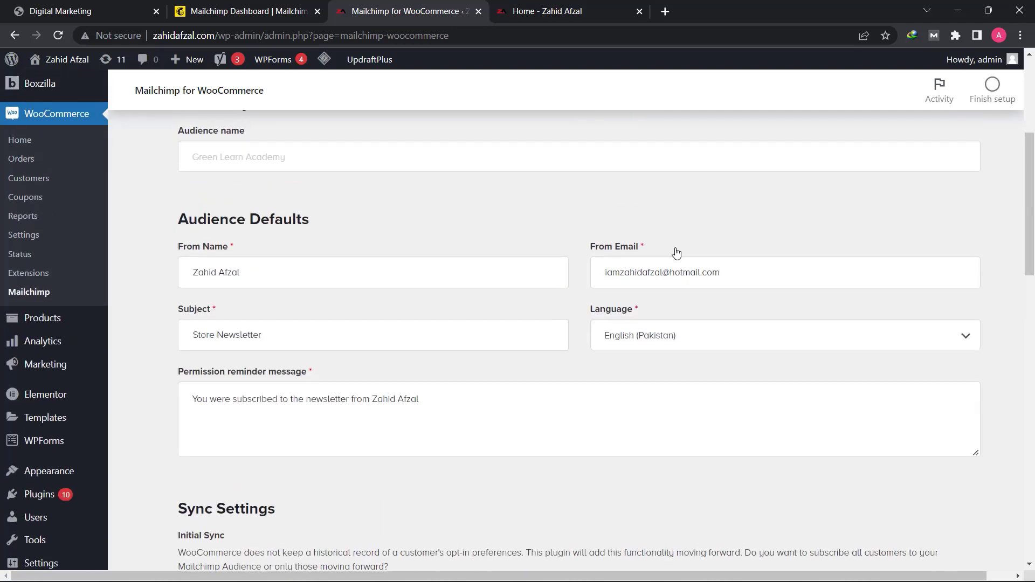
triple_click(257, 275)
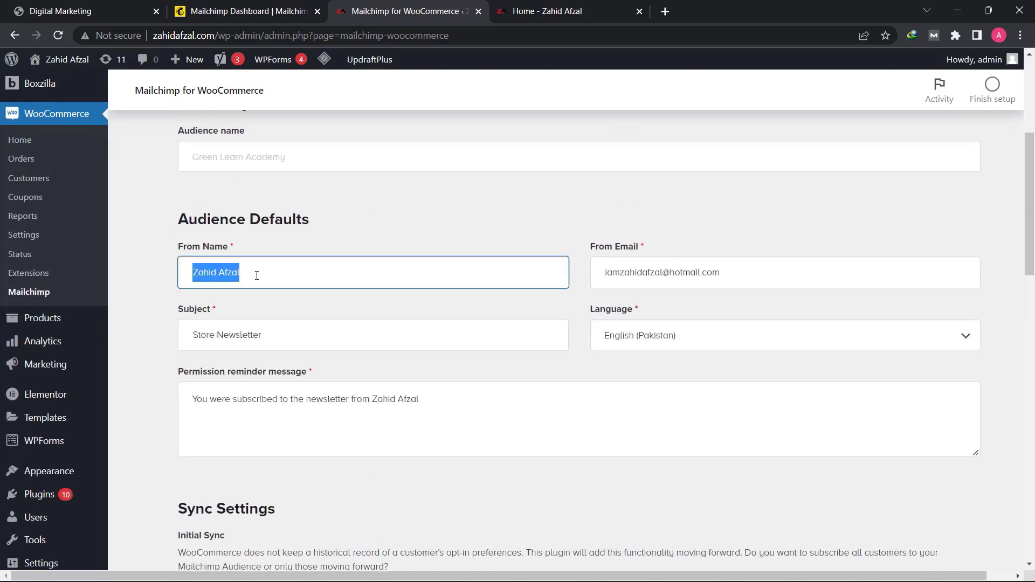
left_click(690, 274)
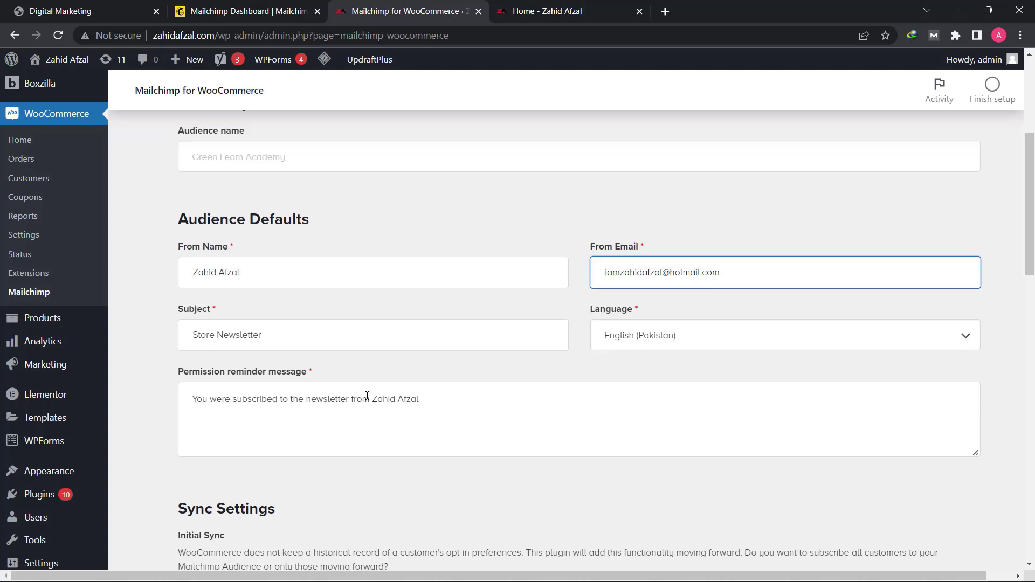
scroll(408, 327, "down", 1)
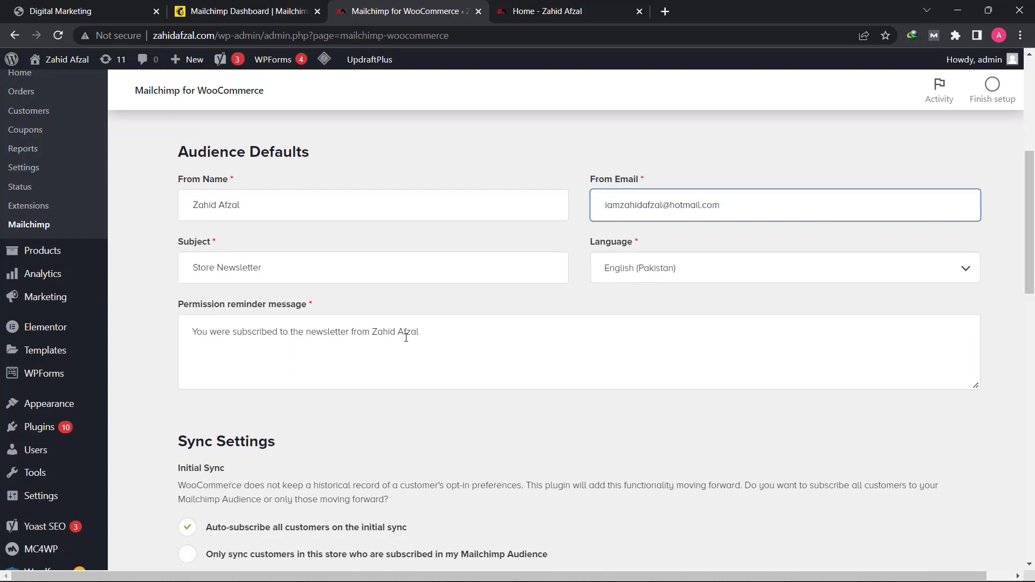
double_click(469, 337)
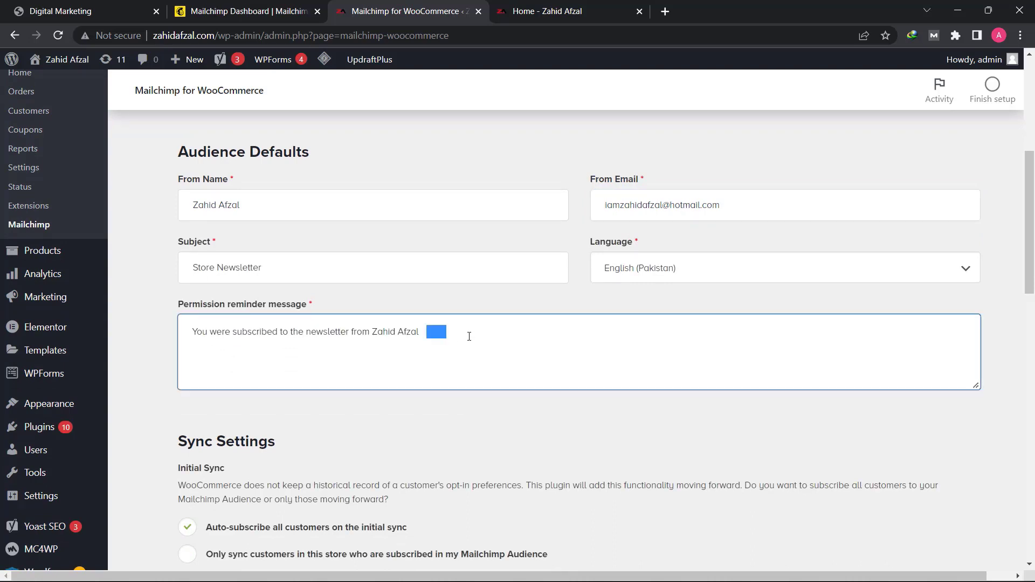
triple_click(360, 332)
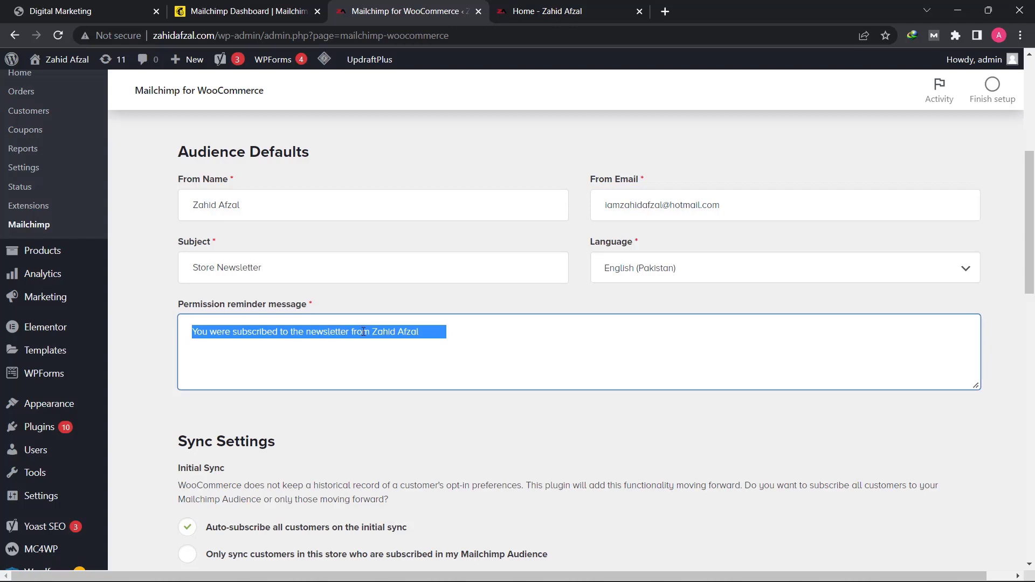
left_click(466, 332)
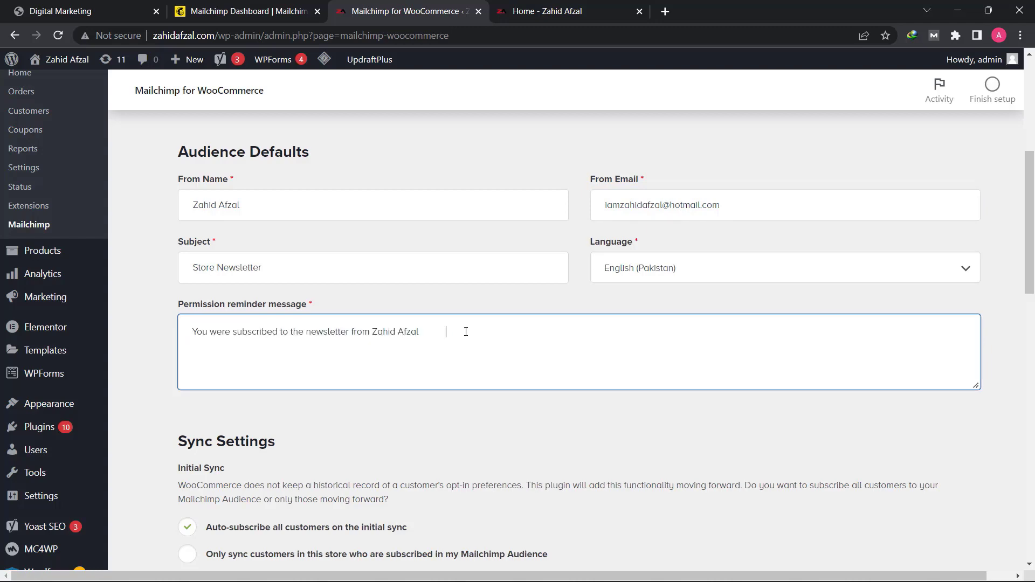
scroll(465, 332, "down", 4)
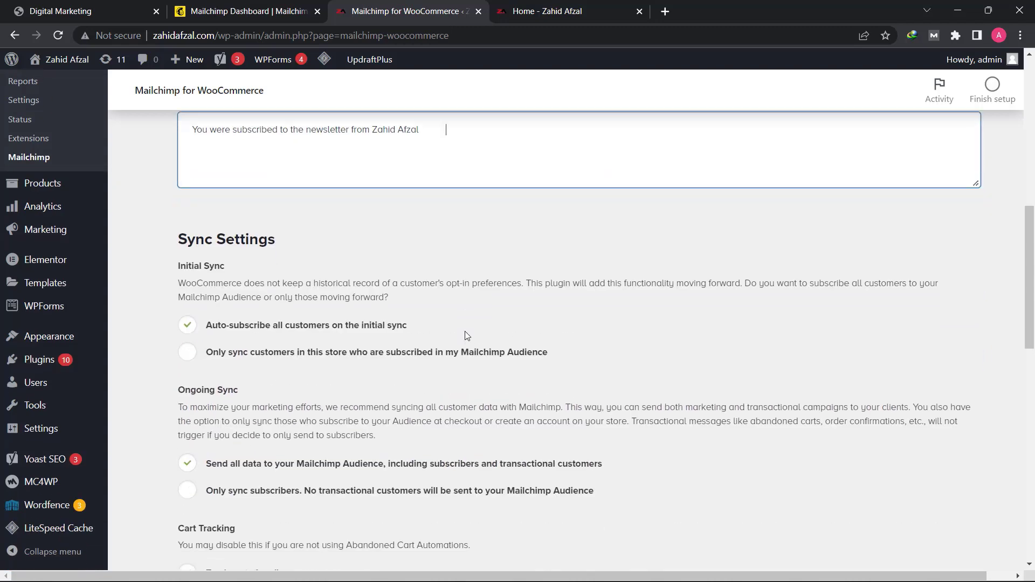
scroll(289, 323, "down", 1)
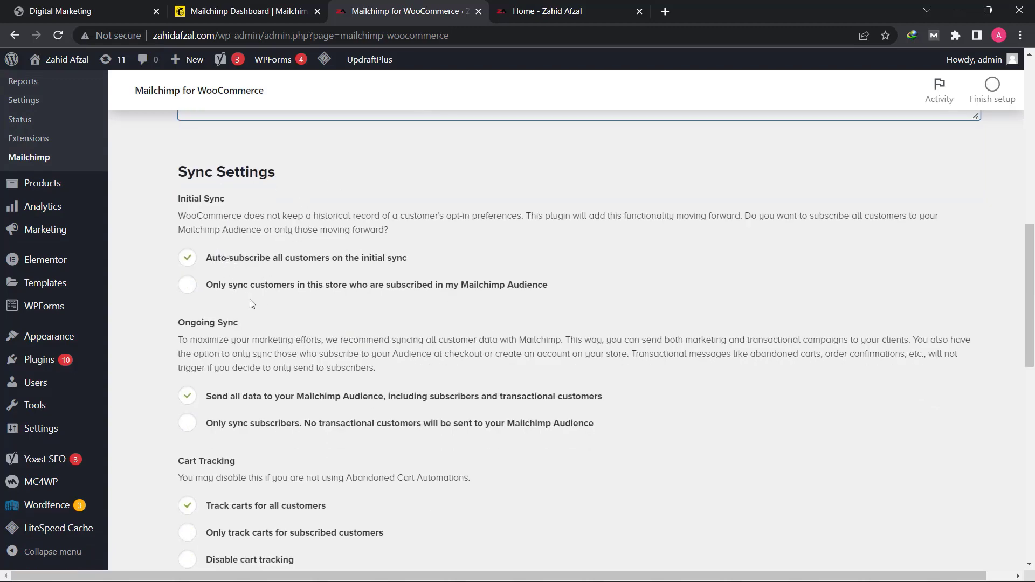
scroll(274, 346, "down", 3)
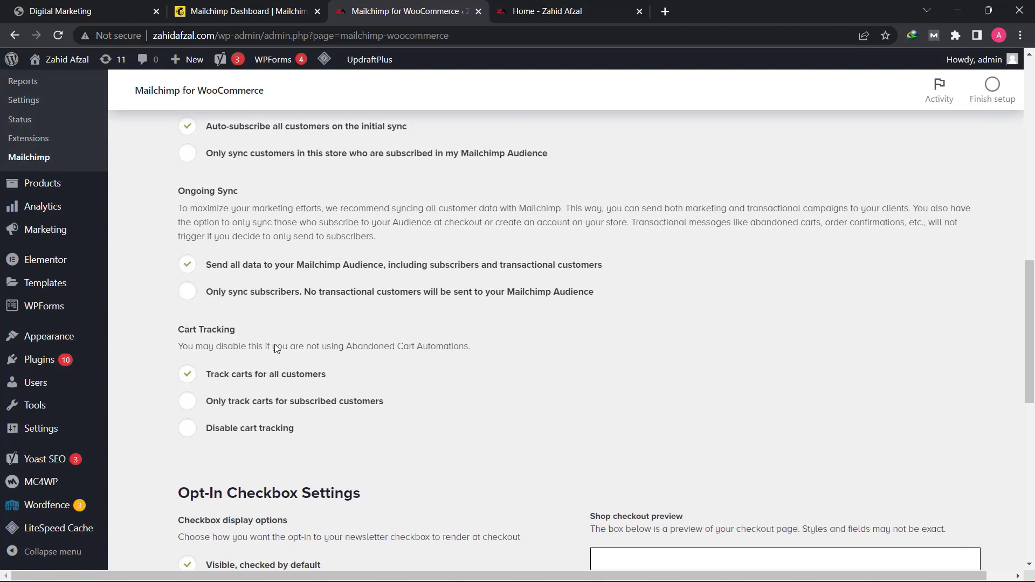
- Set the opt-in checkbox to "Visible, unchecked by default" with the message "Subscribe to our Newsletter and get a Free e-Book!"
scroll(273, 347, "down", 3)
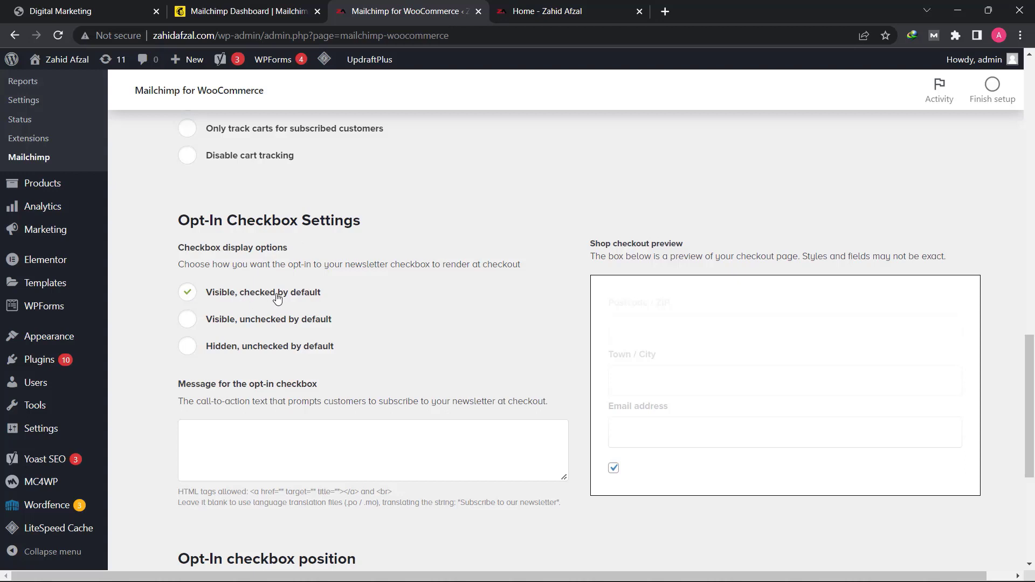
left_click(189, 321)
left_click(184, 292)
left_click(187, 322)
left_click(237, 444)
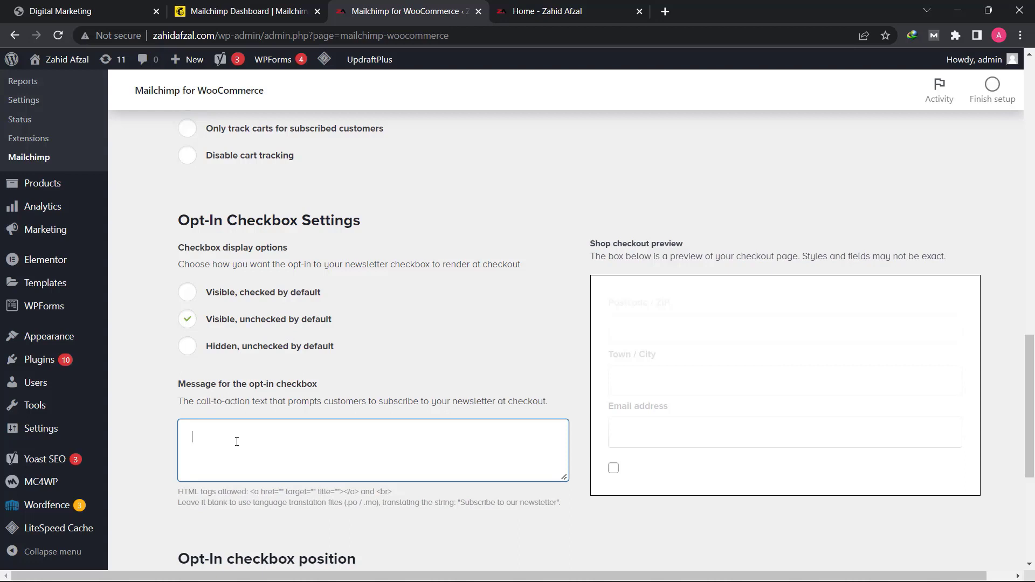
type("Subscribe to our Newsletter and get a Free e")
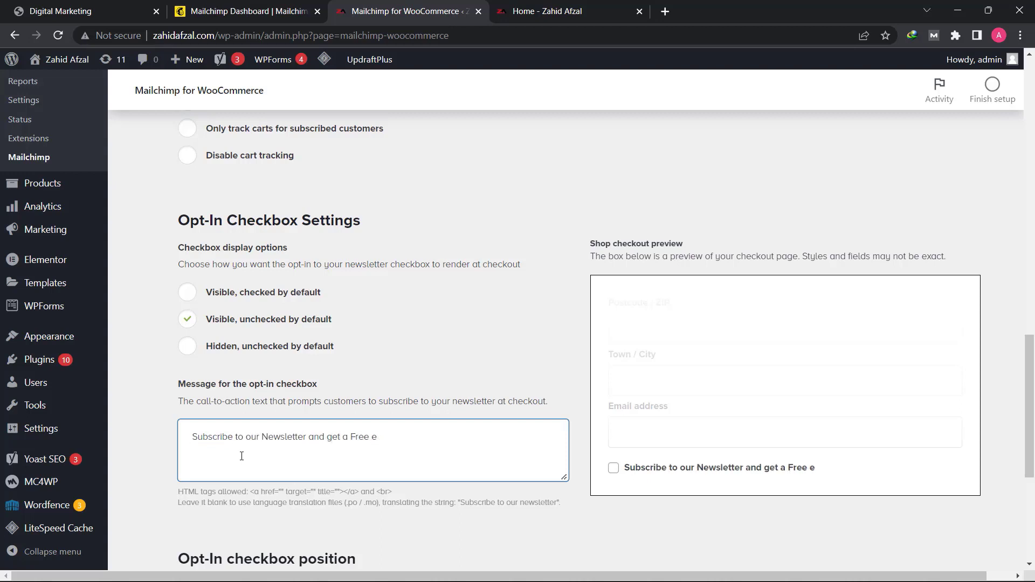
type("-Book!")
- Add the tag "Customer" for subscribers after a transaction
scroll(381, 436, "down", 5)
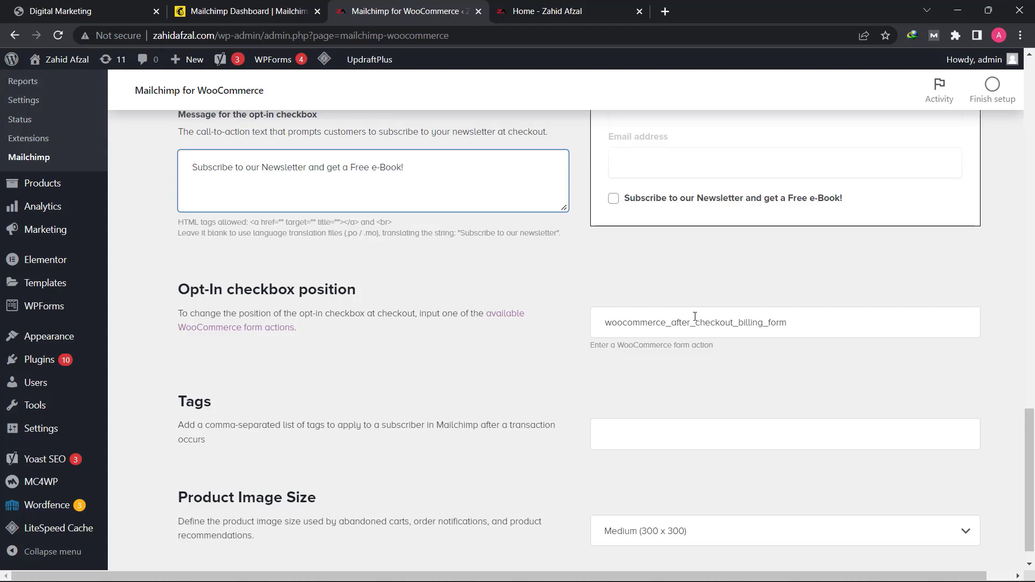
scroll(282, 346, "down", 1)
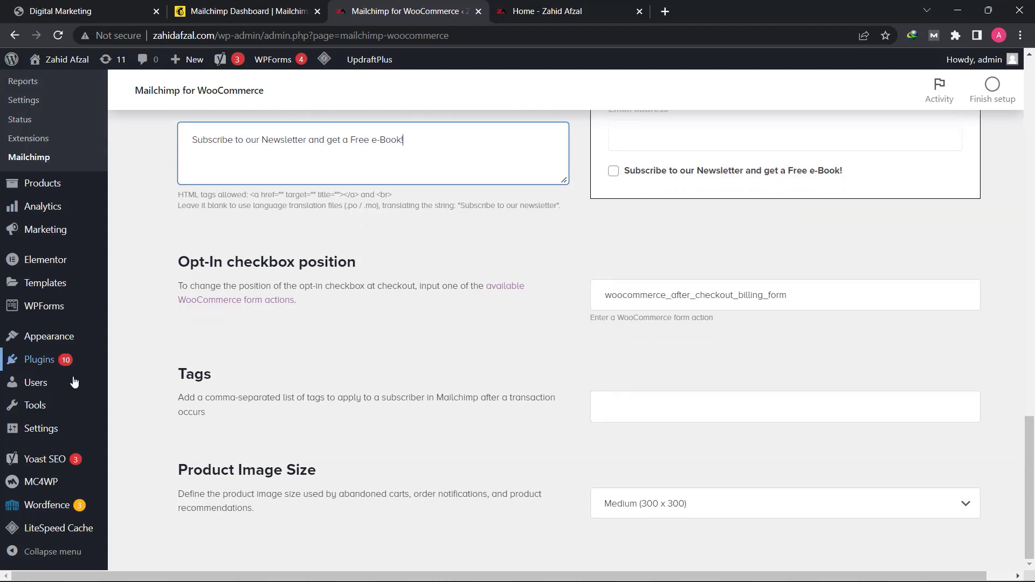
left_click(611, 398)
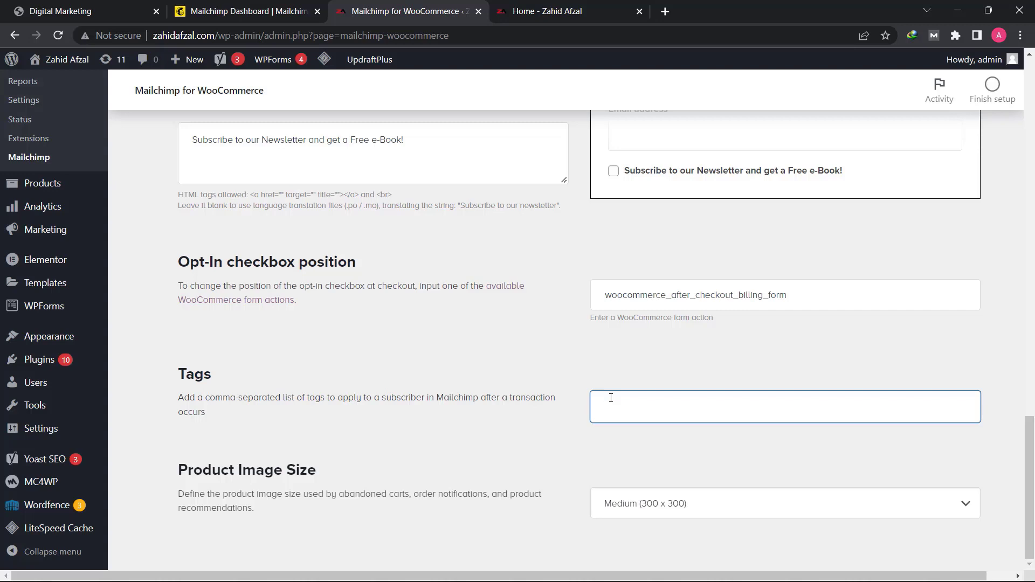
type("Curstomer")
left_click(494, 372)
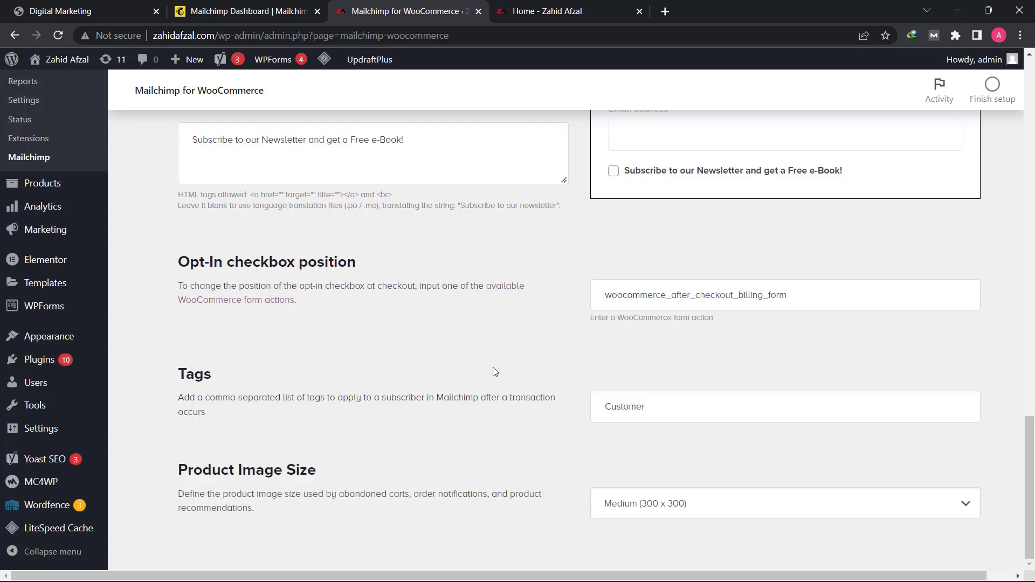
- Start syncing the WooCommerce store with the Mailchimp audience
scroll(493, 367, "up", 5)
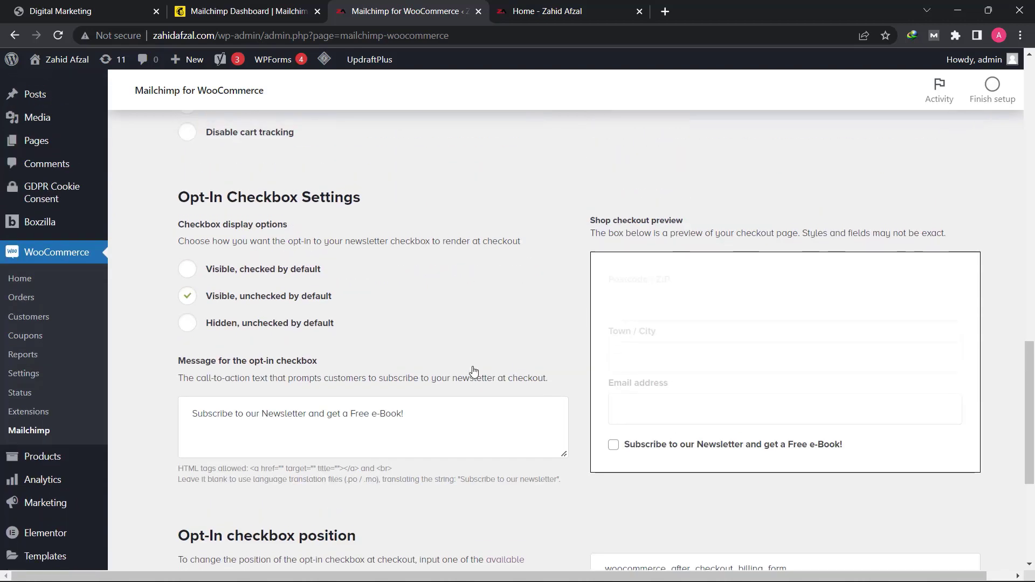
scroll(474, 369, "up", 18)
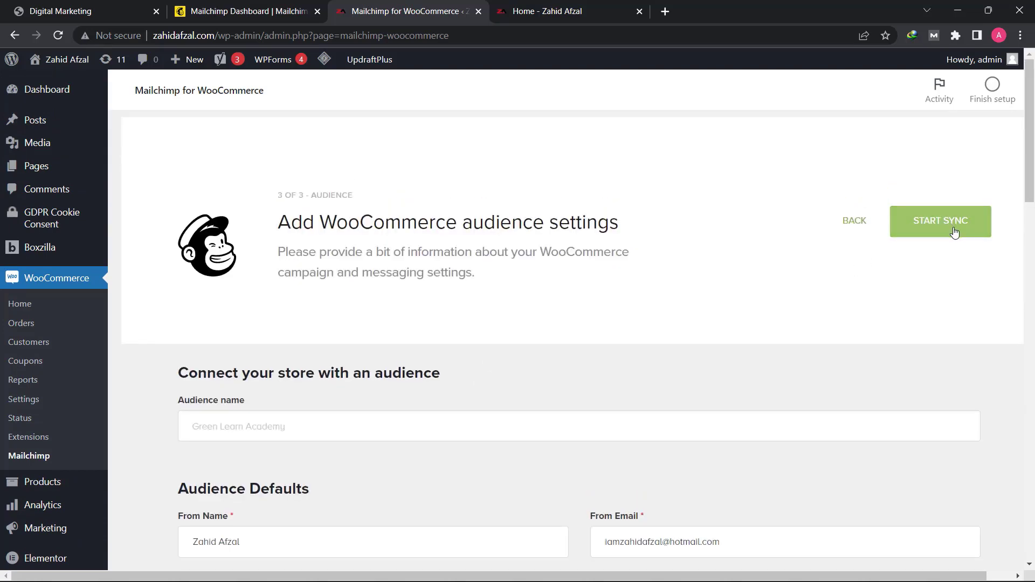
left_click(954, 232)
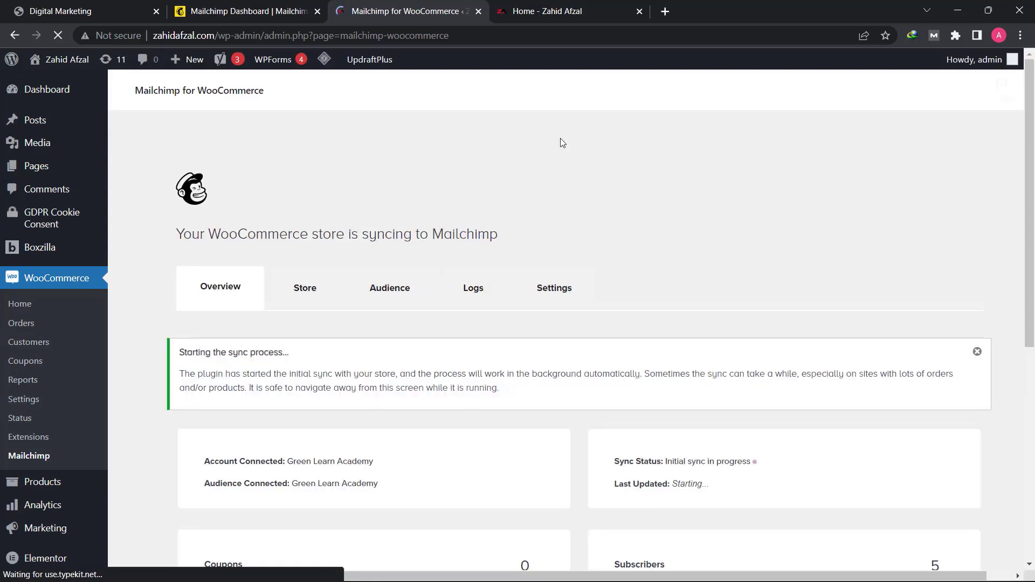
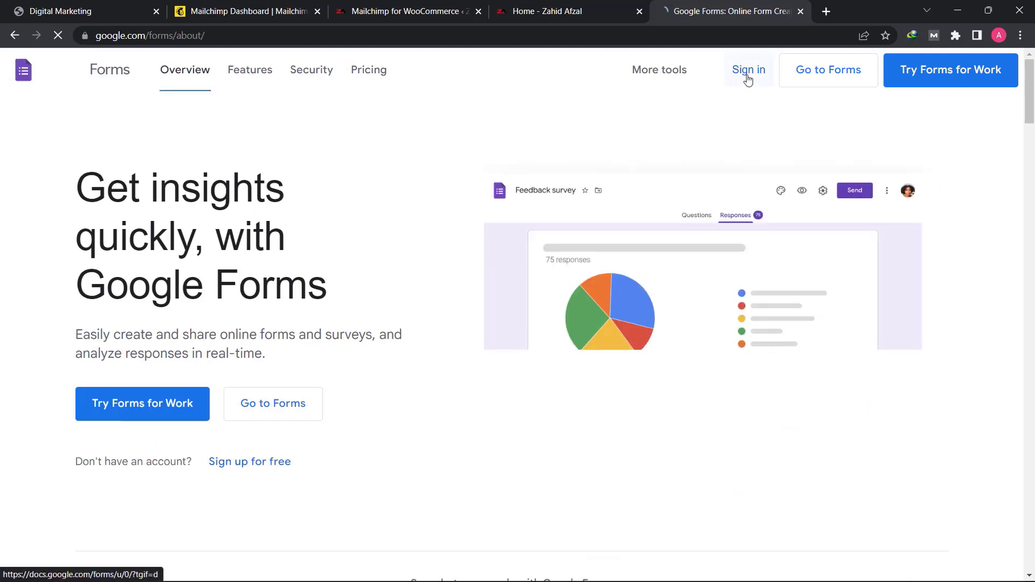
- Open Google Forms and create a new form from the Contact Information template, looking through its questions
left_click(820, 77)
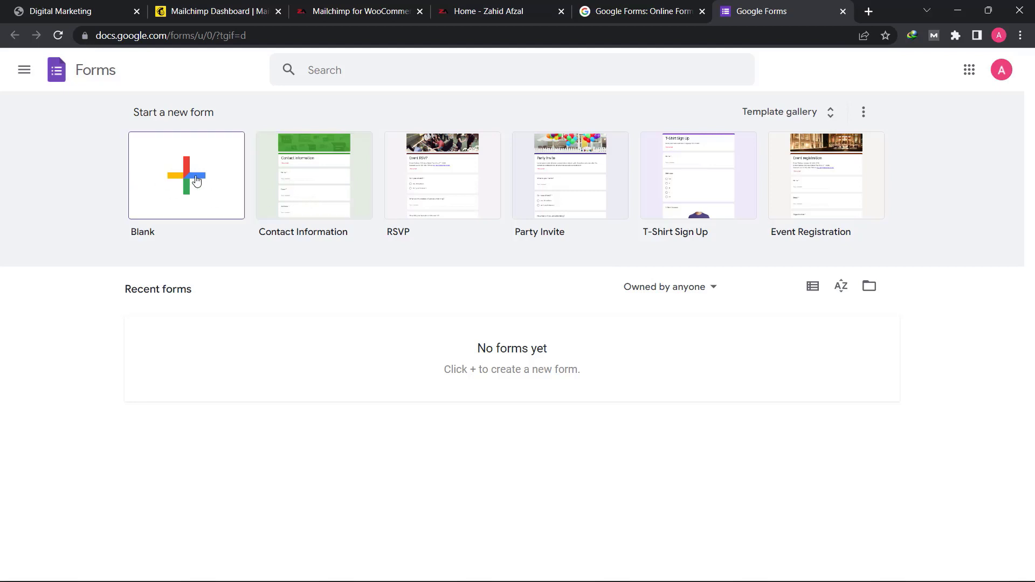
left_click(308, 194)
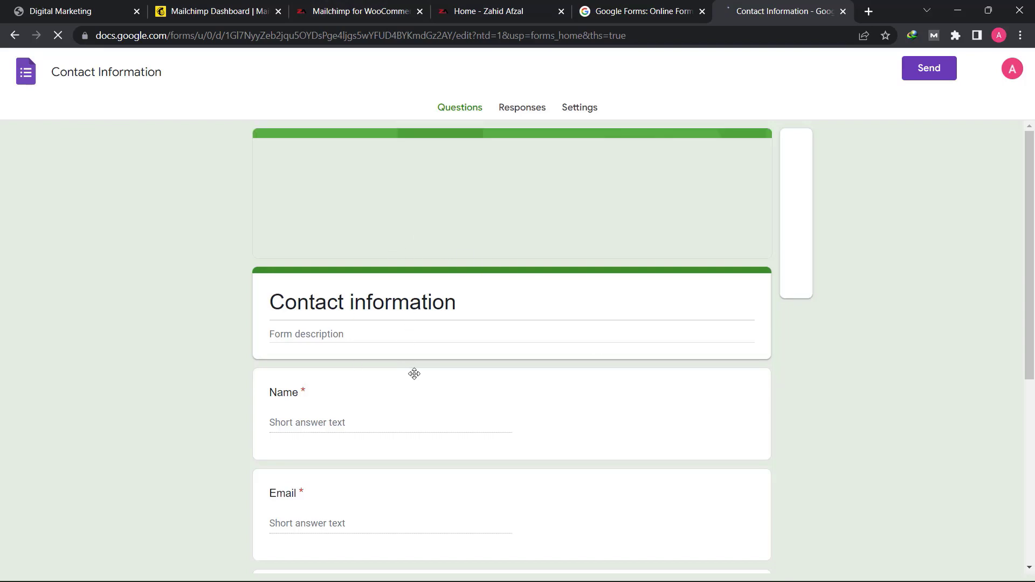
scroll(425, 371, "down", 6)
scroll(410, 373, "up", 5)
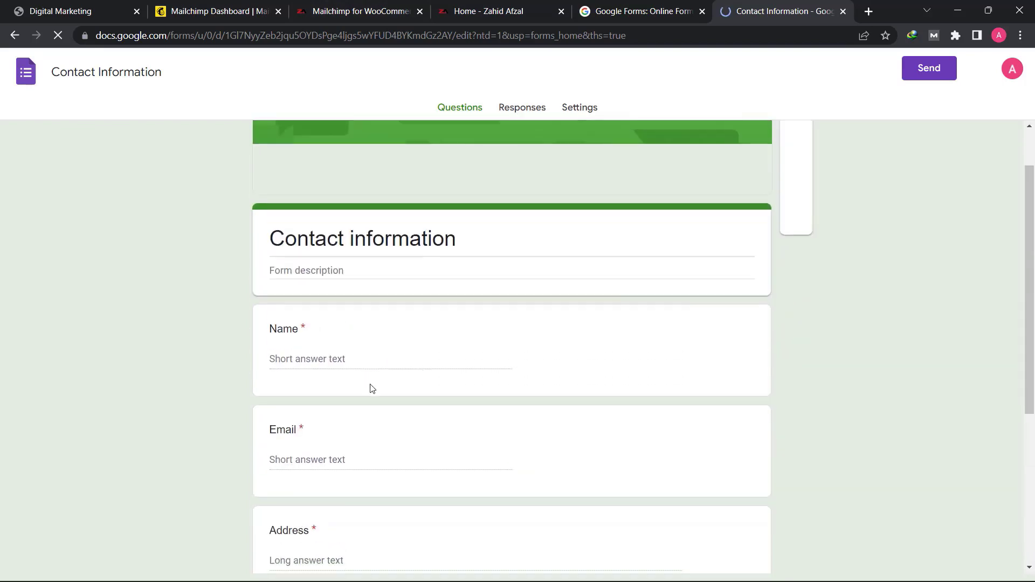
scroll(316, 465, "down", 2)
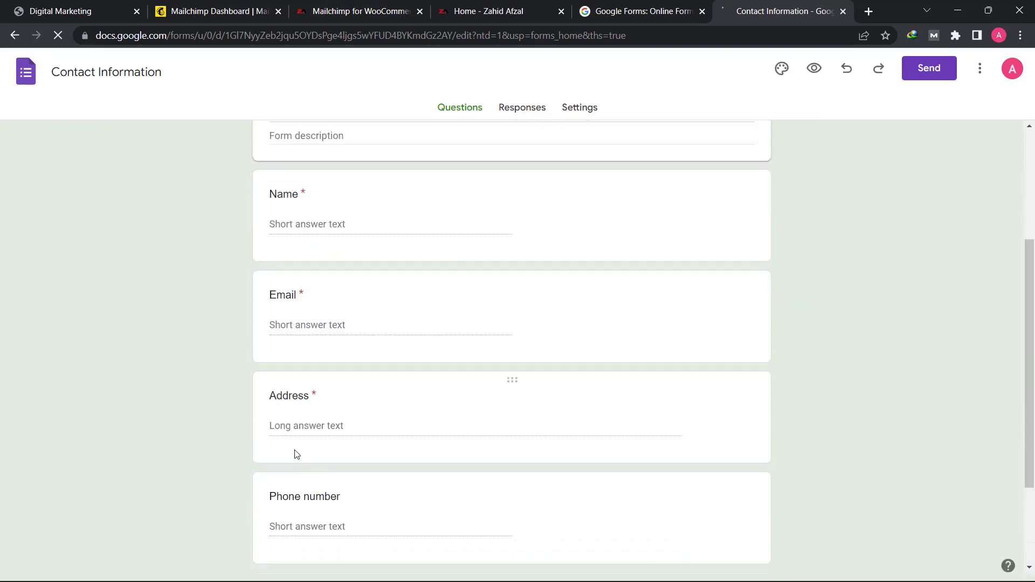
scroll(351, 477, "down", 1)
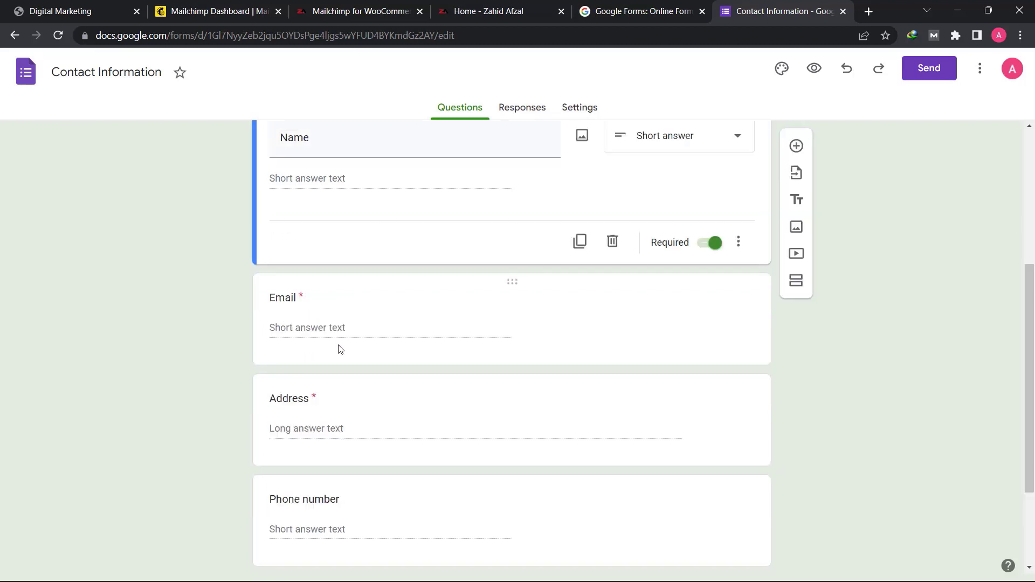
- Make the Phone number question required
scroll(339, 352, "down", 2)
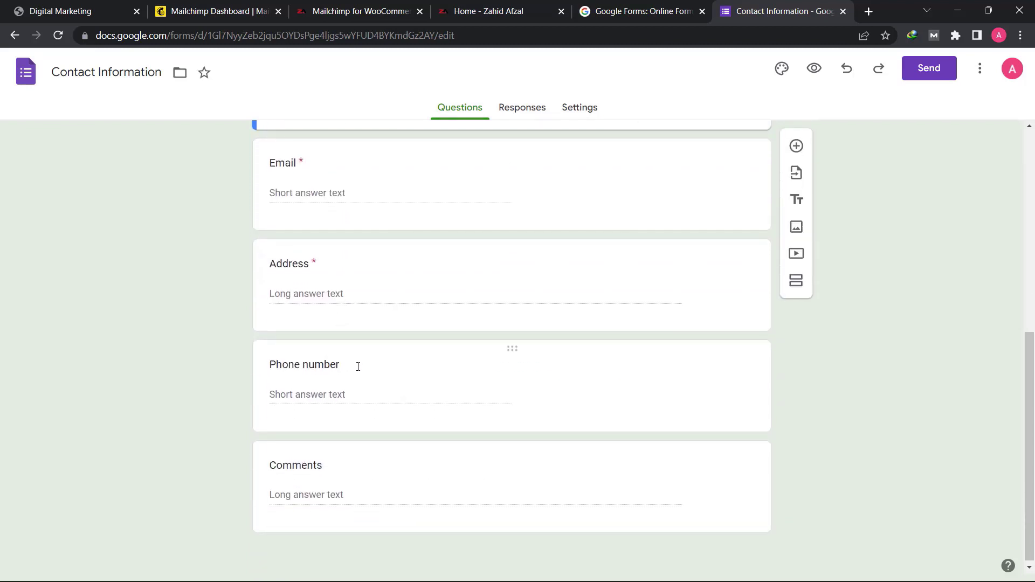
left_click(510, 366)
left_click(380, 363)
left_click(711, 412)
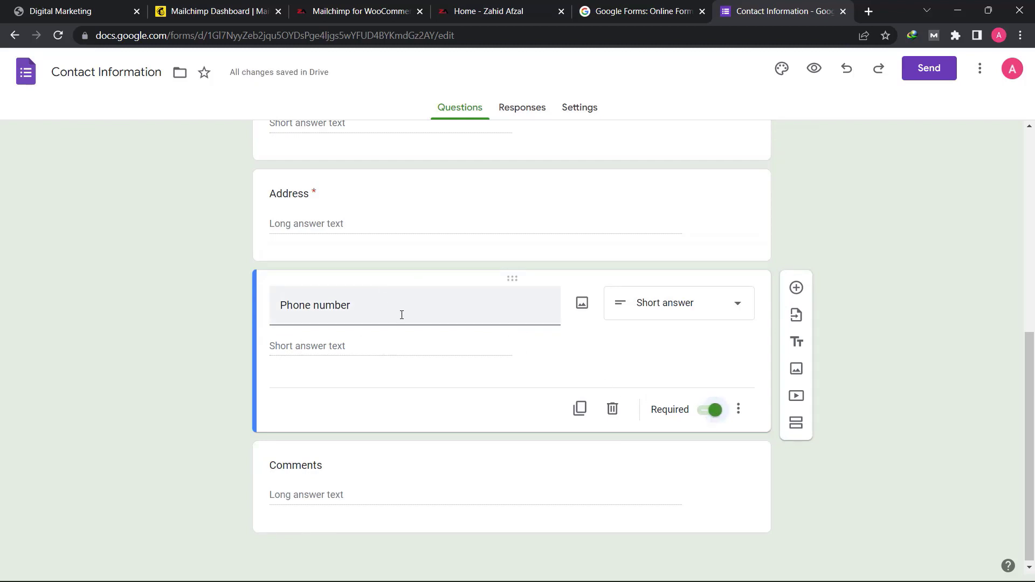
- Delete the Comments question from the end of the form
left_click(370, 202)
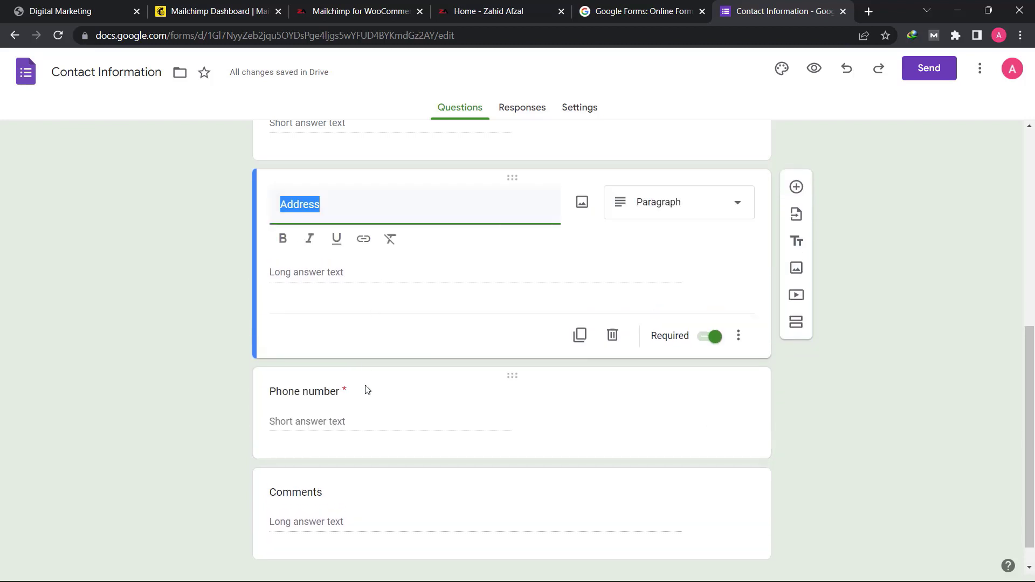
left_click(362, 383)
left_click(334, 492)
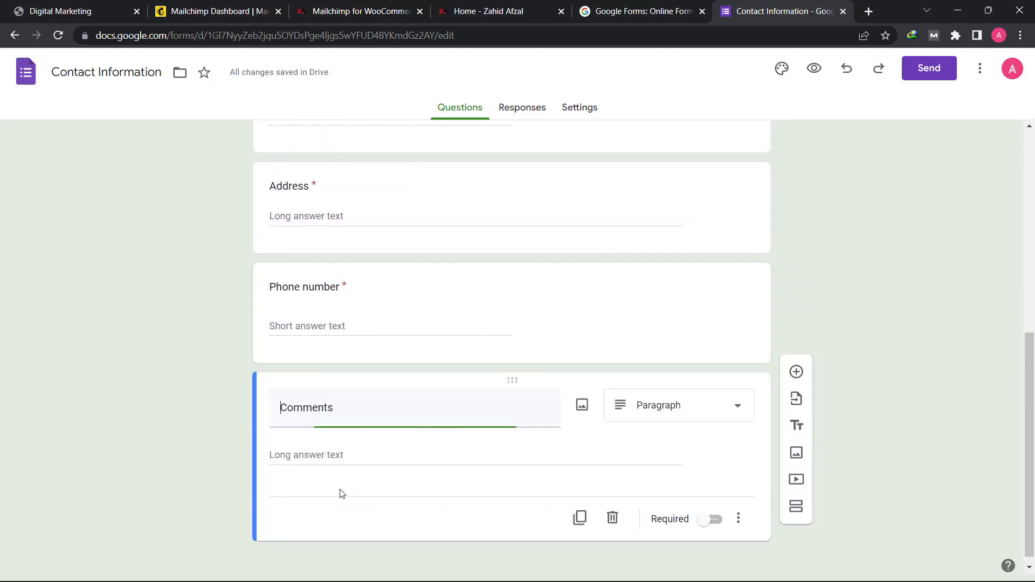
left_click(710, 538)
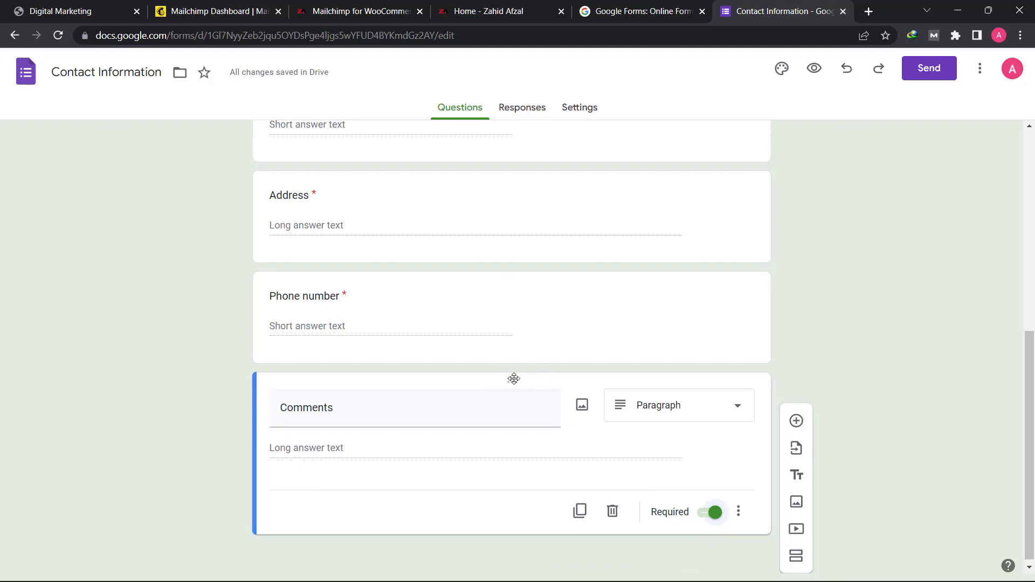
left_click(612, 511)
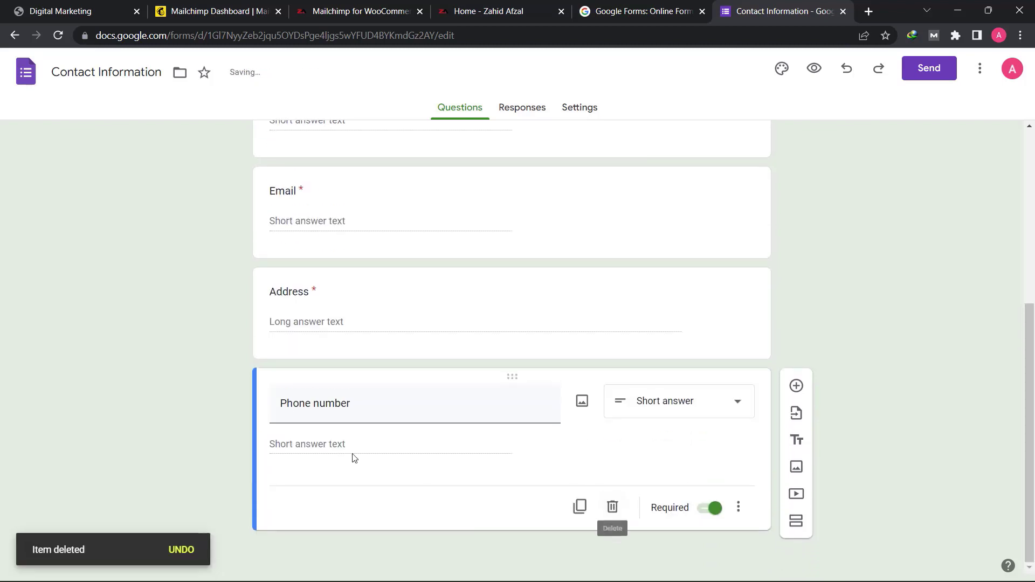
scroll(460, 441, "up", 5)
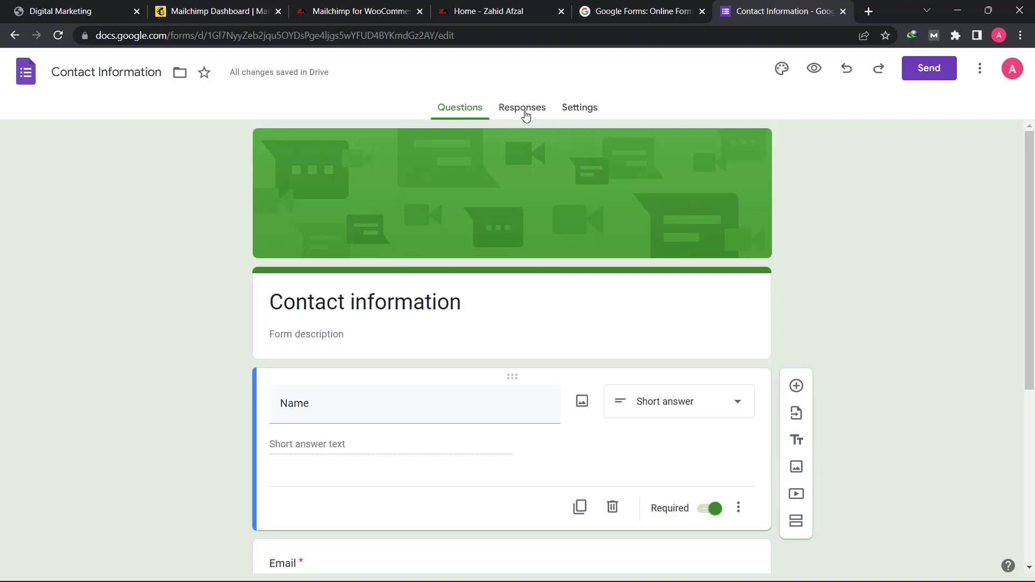
- In the form's response settings, turn off response editing and turn on collecting email addresses
left_click(581, 110)
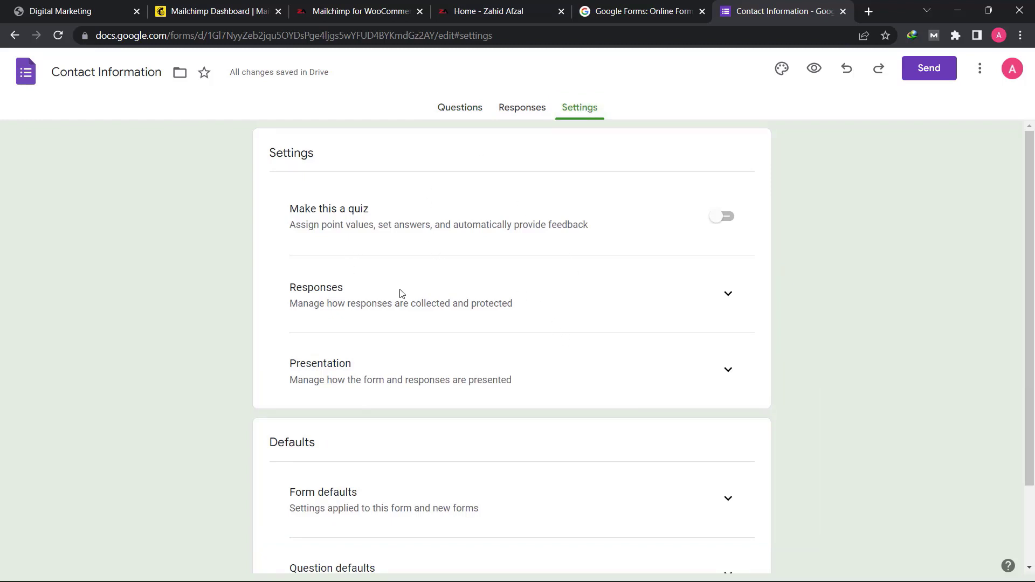
left_click(725, 295)
scroll(343, 350, "down", 1)
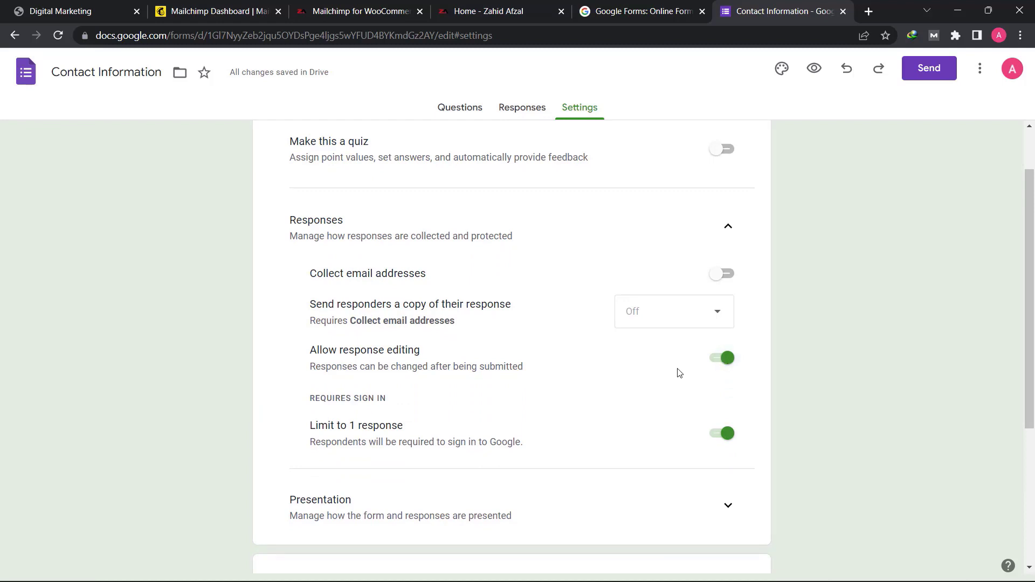
left_click(722, 359)
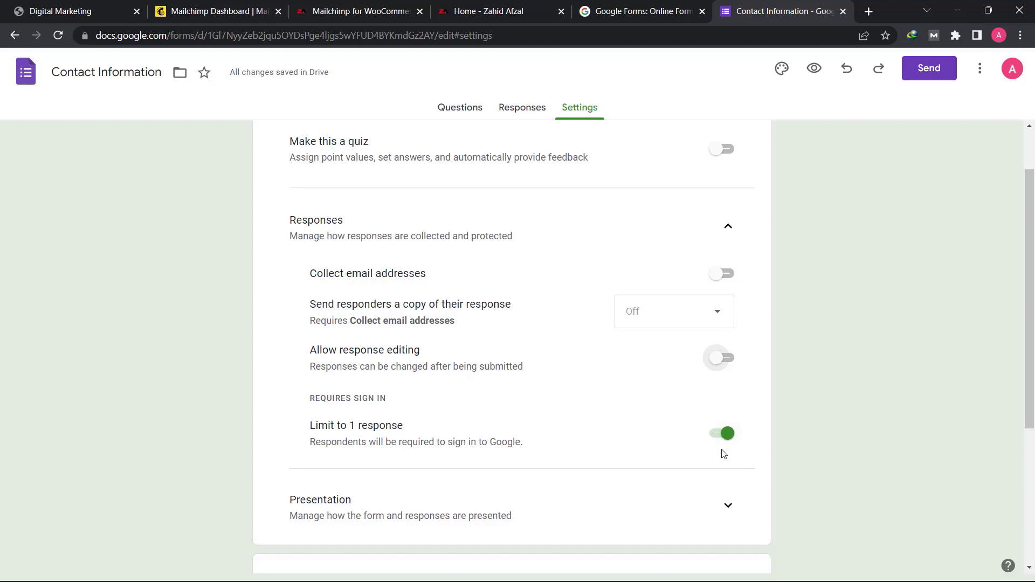
scroll(709, 475, "down", 1)
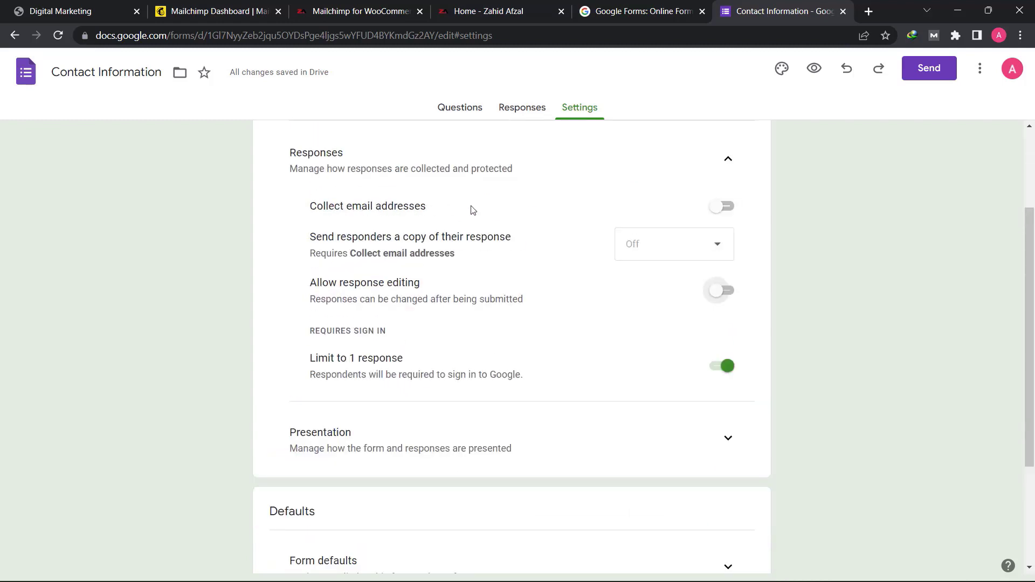
left_click(717, 209)
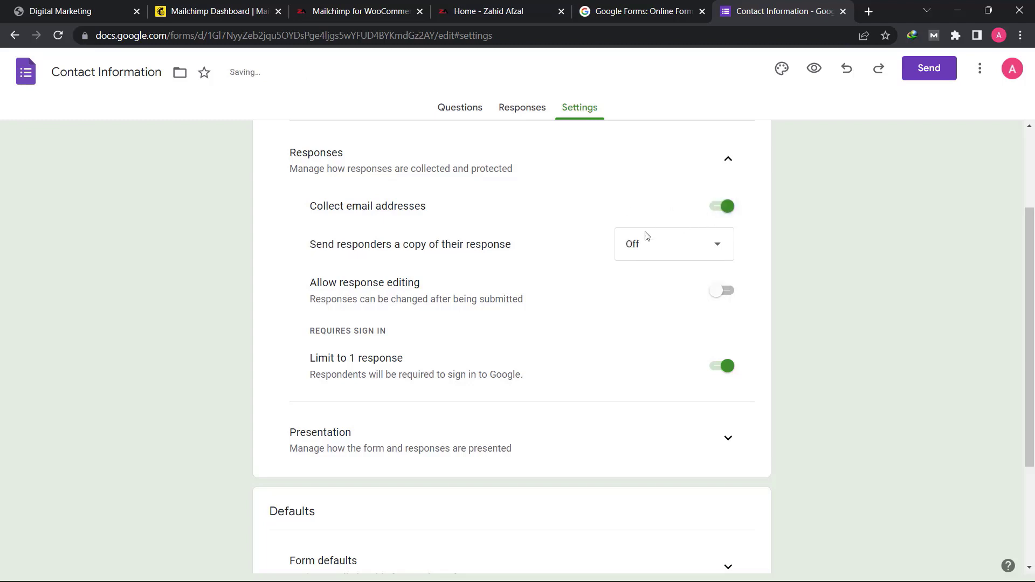
- Expand the form and question defaults and turn on collecting email addresses by default
scroll(489, 327, "down", 3)
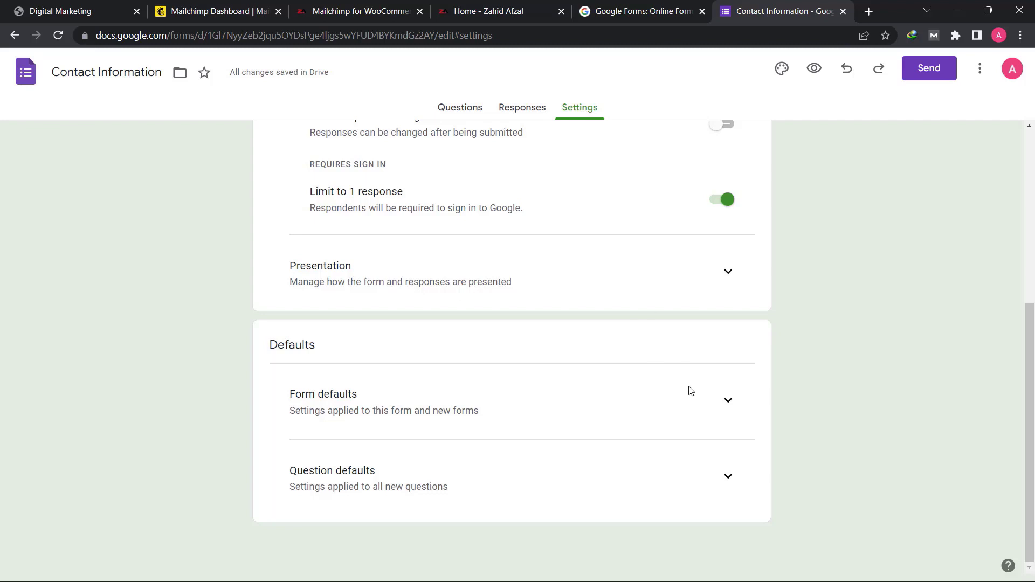
left_click(716, 401)
scroll(582, 418, "down", 1)
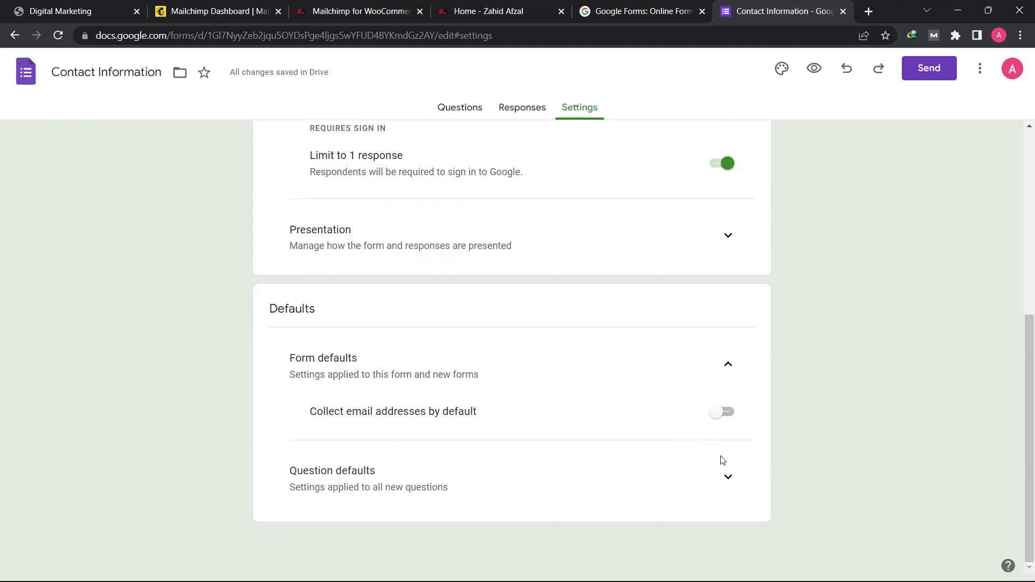
left_click(727, 478)
scroll(515, 442, "down", 1)
left_click(713, 377)
- In the presentation settings, turn on the results summary for respondents
scroll(637, 369, "up", 2)
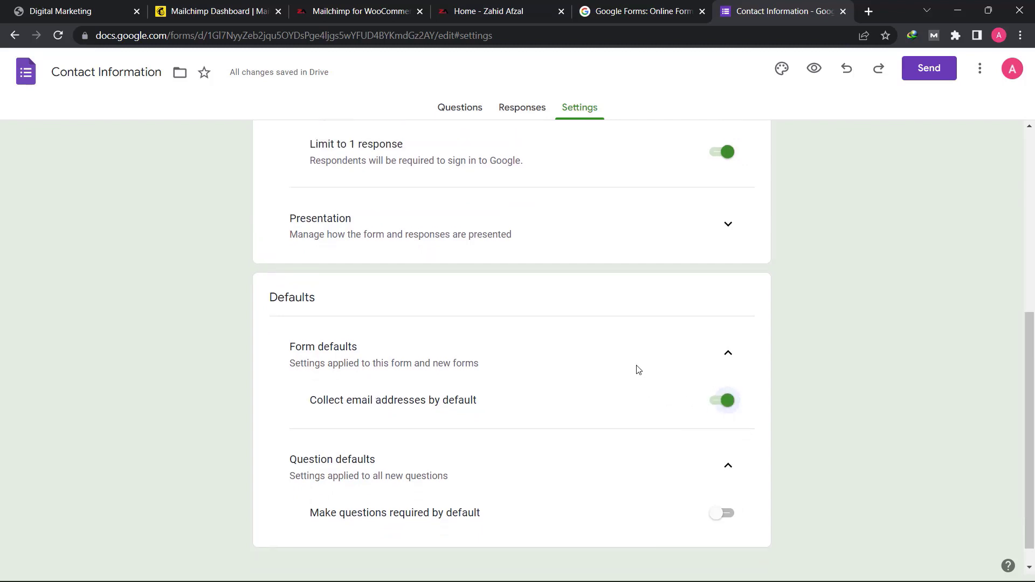
left_click(726, 266)
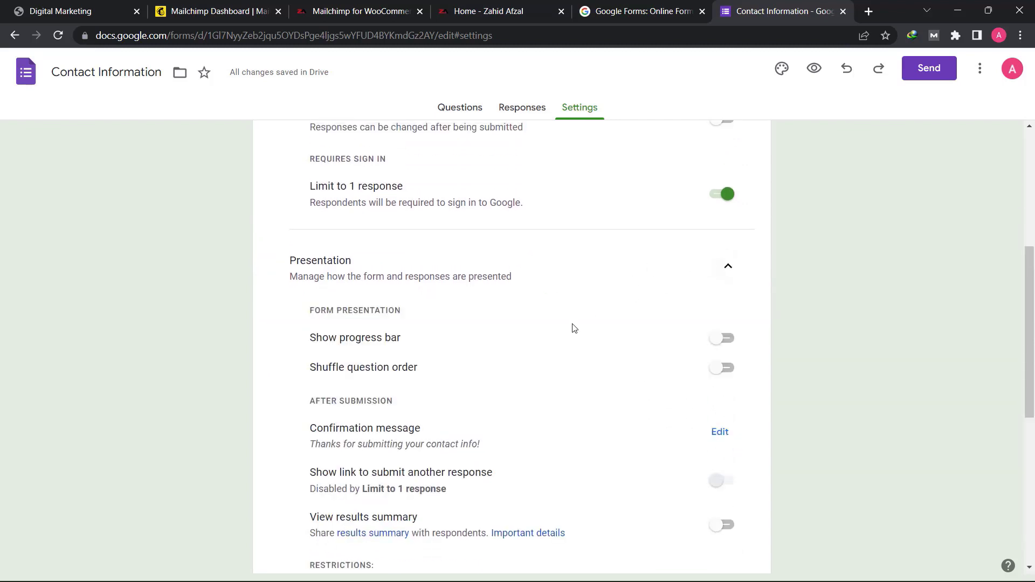
scroll(526, 454, "down", 3)
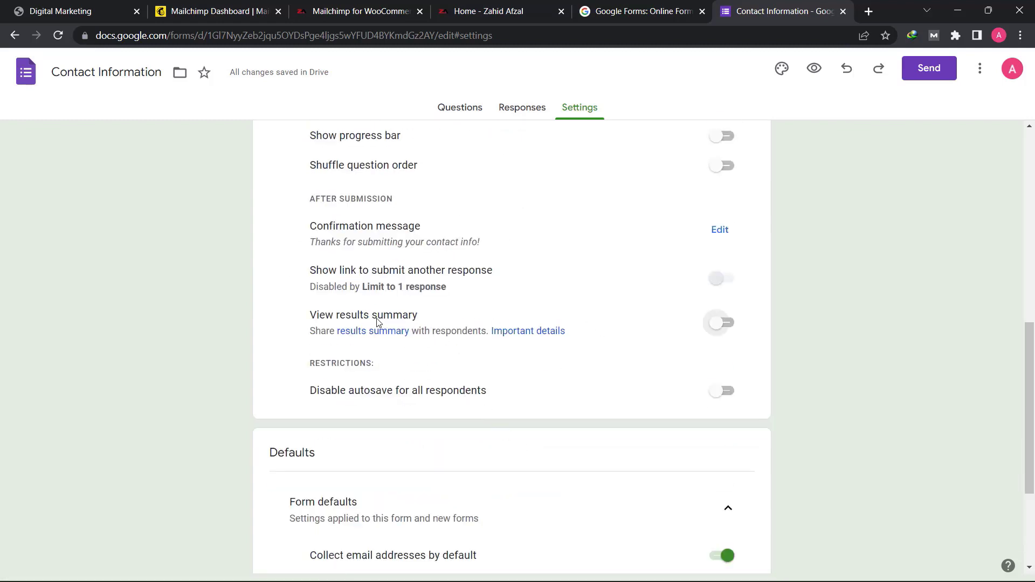
left_click(719, 327)
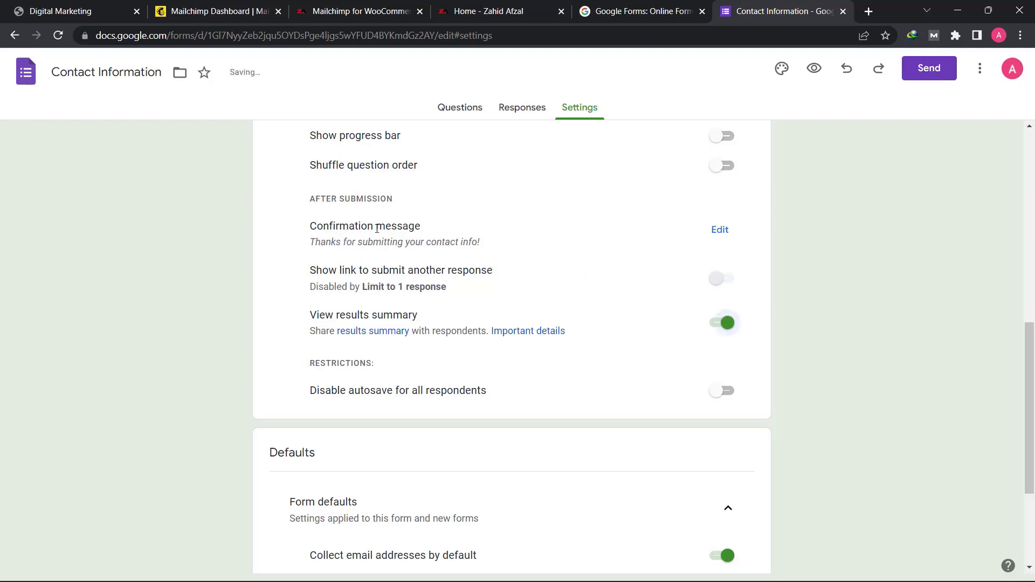
- Replace the confirmation message with "You're now officially Subscribed, Awesome!" and save it
left_click(710, 231)
left_click(528, 235)
key("ctrl+a")
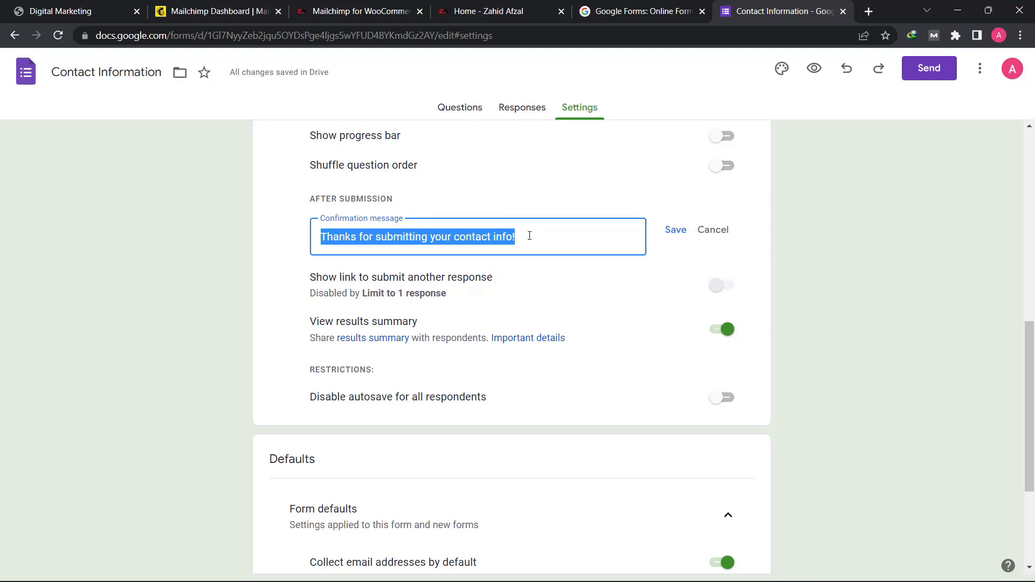
type("You're now officially Subscribed, Awesome!@")
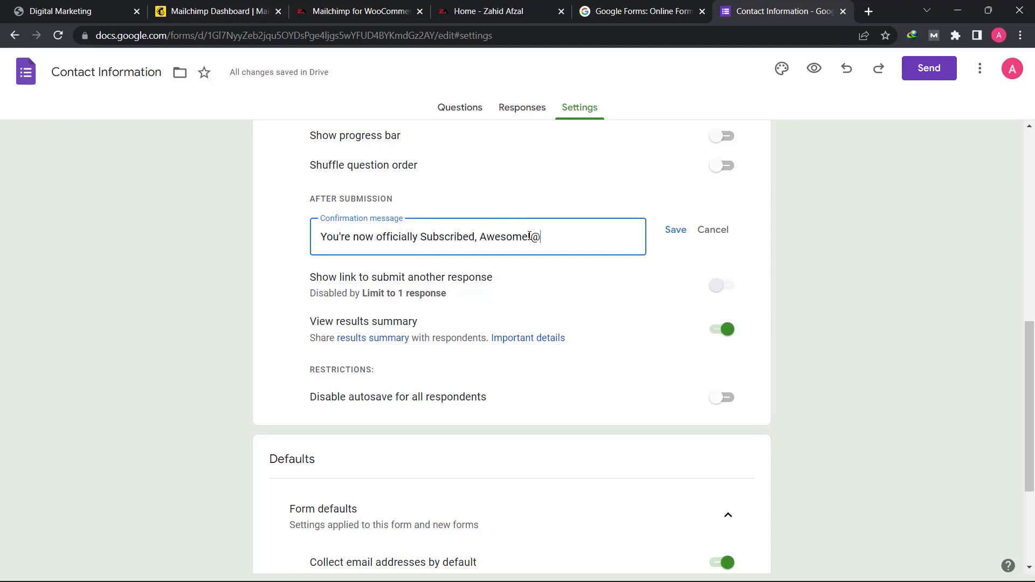
key("BackSpace")
left_click(675, 230)
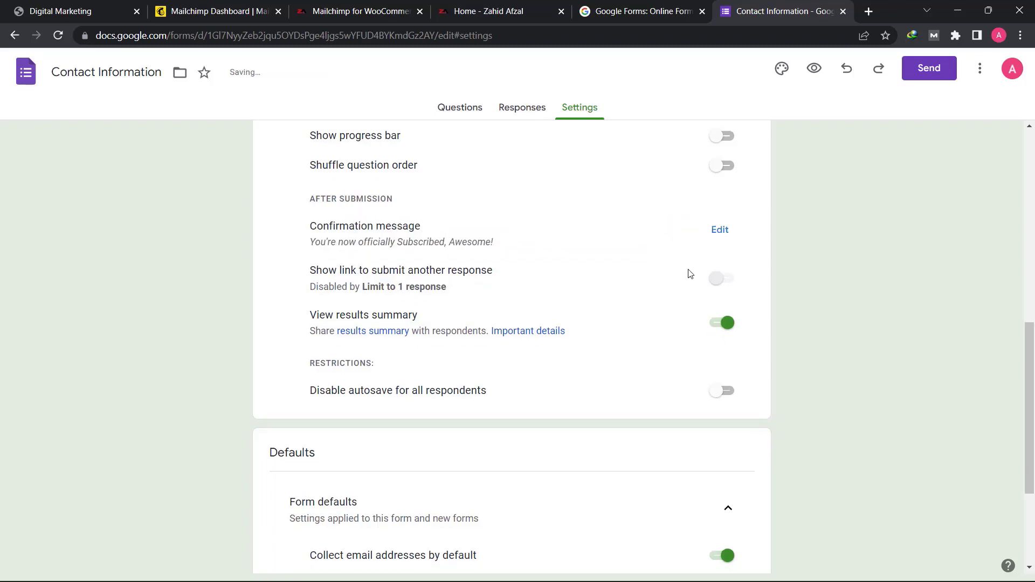
- Check the form's responses and return to its questions
scroll(363, 329, "up", 9)
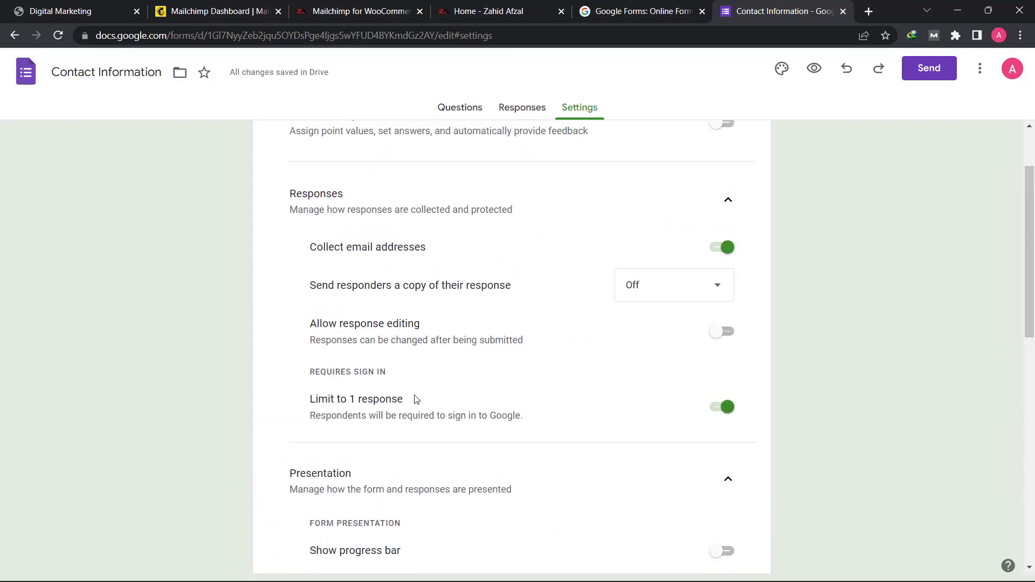
left_click(535, 107)
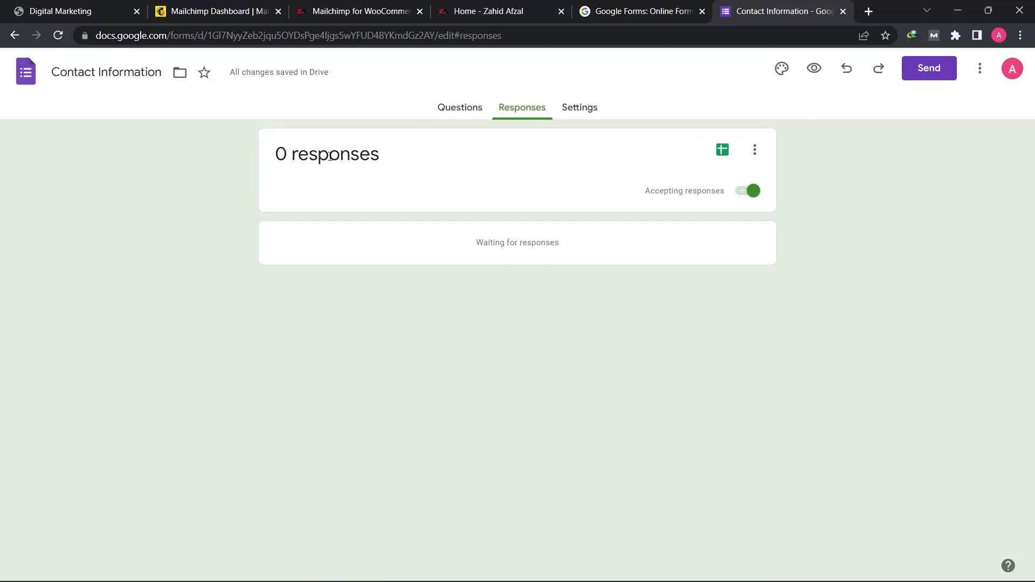
left_click(459, 110)
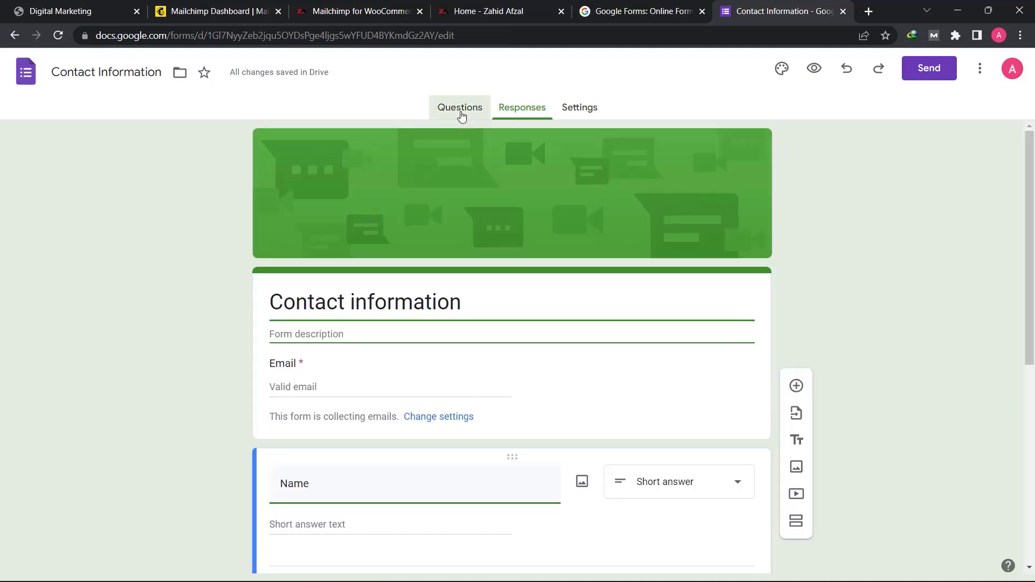
- Copy a shortened link for sharing the form and close the sending options
left_click(934, 78)
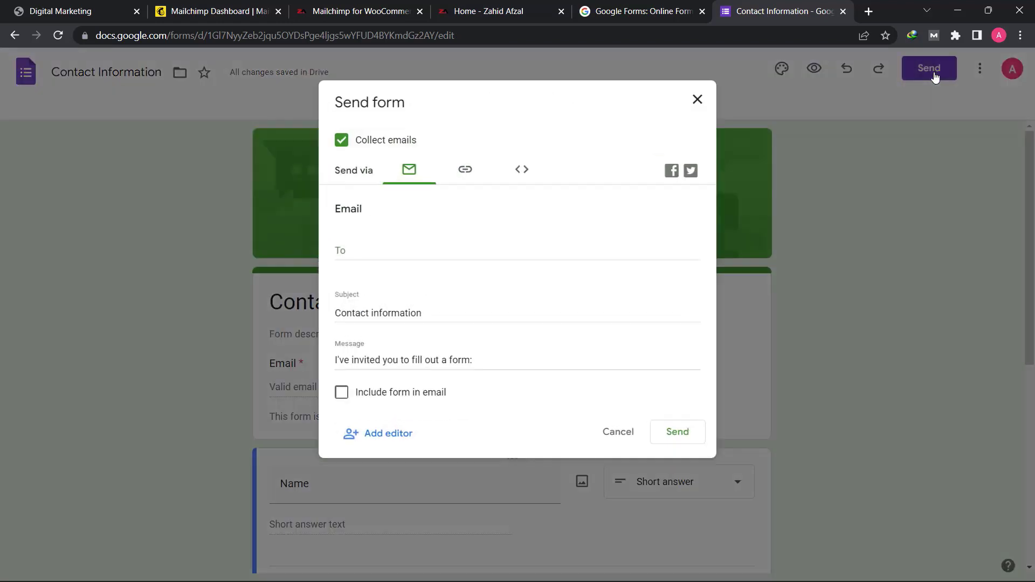
left_click(467, 172)
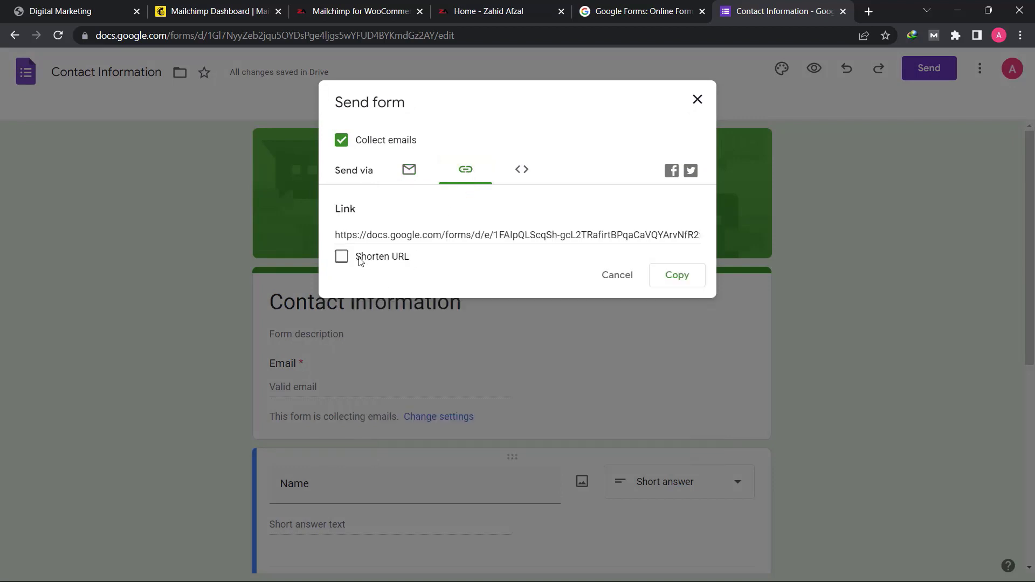
left_click(342, 257)
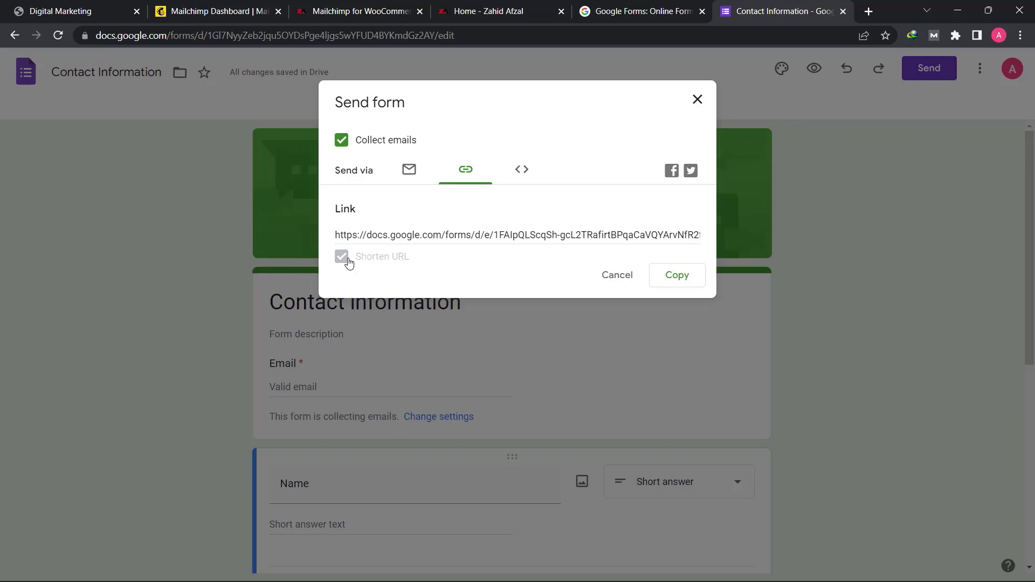
right_click(426, 233)
left_click(443, 241)
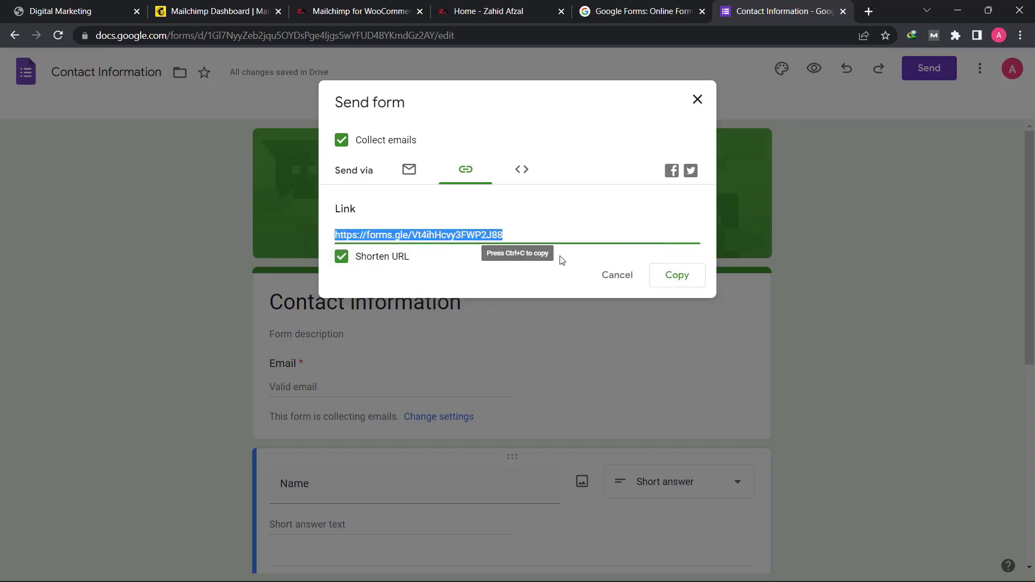
left_click(676, 276)
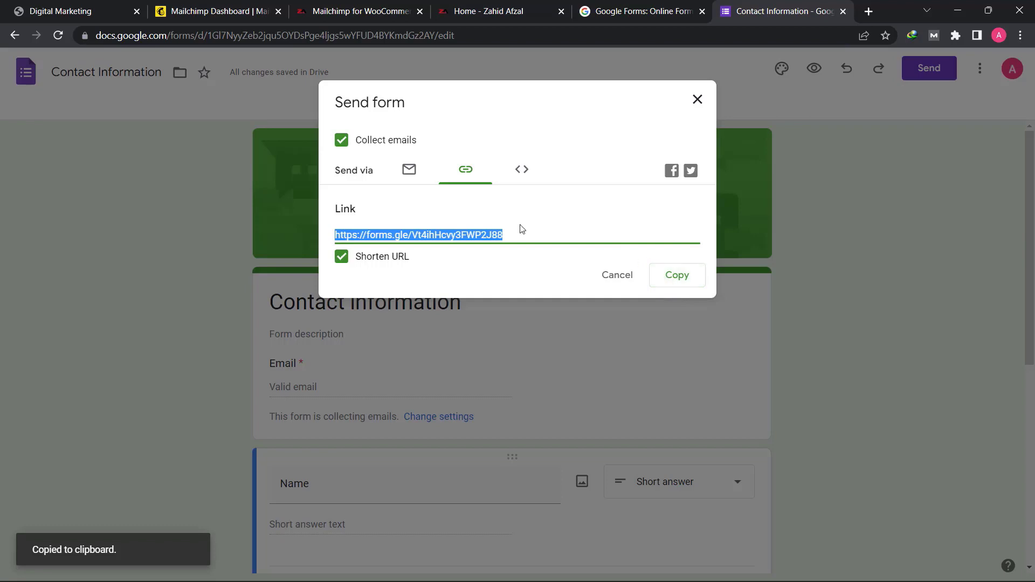
left_click(701, 108)
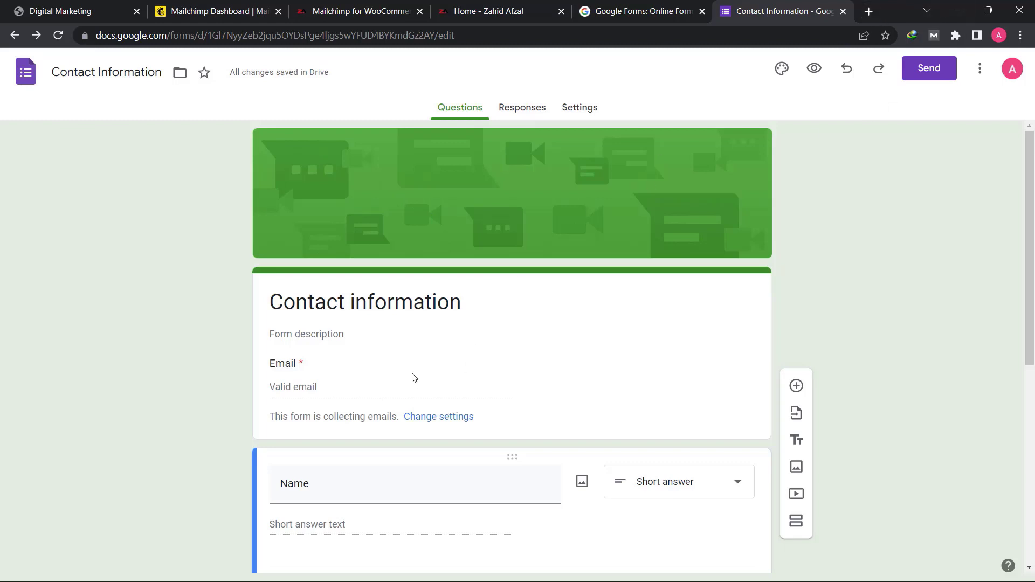
- Open the copied form link in a new browser tab and look over the respondent view of the contact form
left_click(868, 11)
left_click(560, 28)
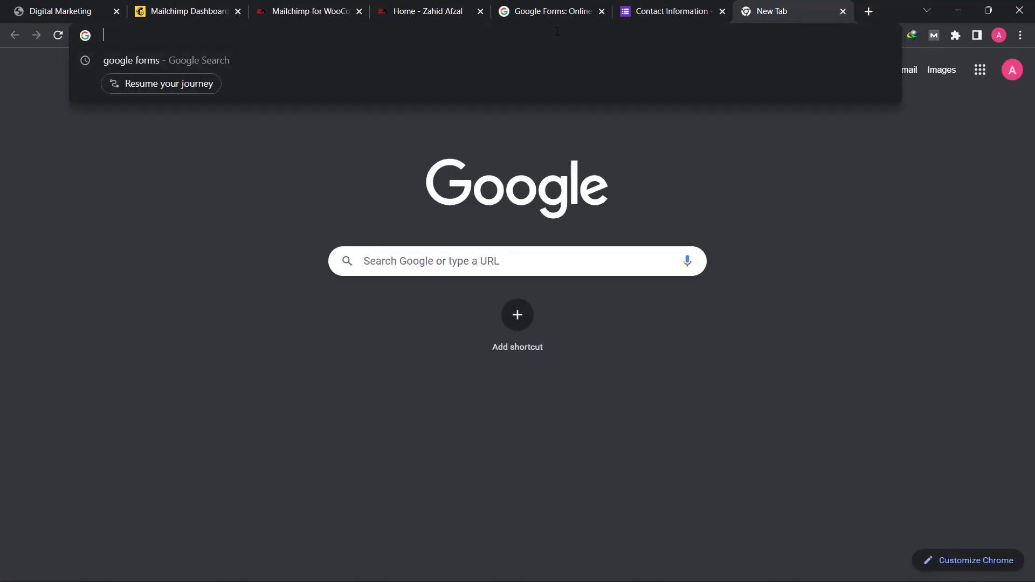
key("ctrl+v")
key("Return")
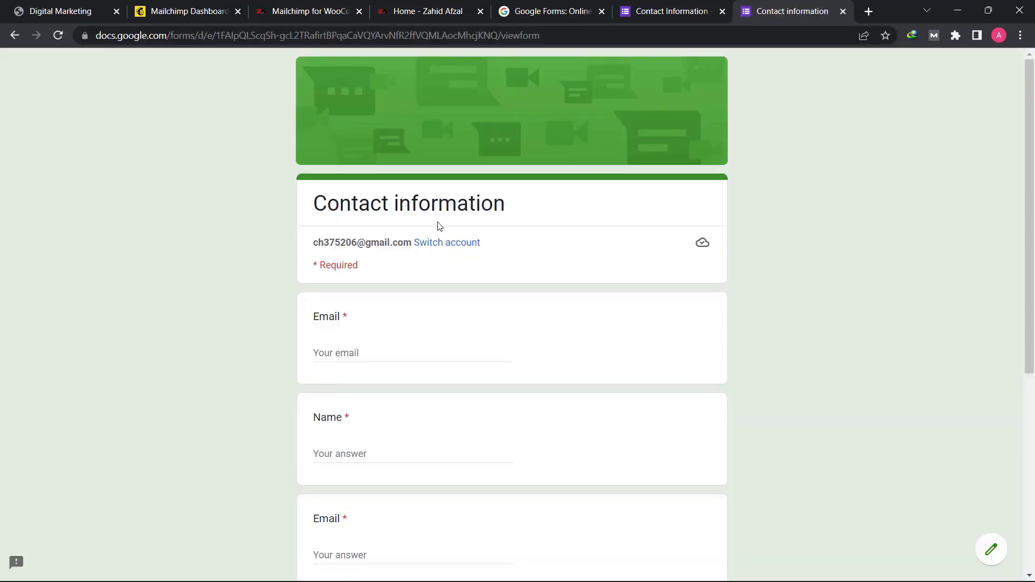
scroll(584, 340, "down", 5)
scroll(578, 351, "up", 5)
left_click(361, 354)
key("Tab")
triple_click(368, 353)
key("BackSpace")
- Copy the signed-in account's e-mail address from the form header into the first Email field
triple_click(324, 243)
right_click(324, 242)
left_click(358, 257)
left_click(361, 353)
key("ctrl+v")
- Fill in the respondent's name, repeat the e-mail address in the second Email question, and enter a sample address and phone number
left_click(451, 453)
type("Zahid")
key("Tab")
scroll(745, 498, "down", 1)
key("ctrl+v")
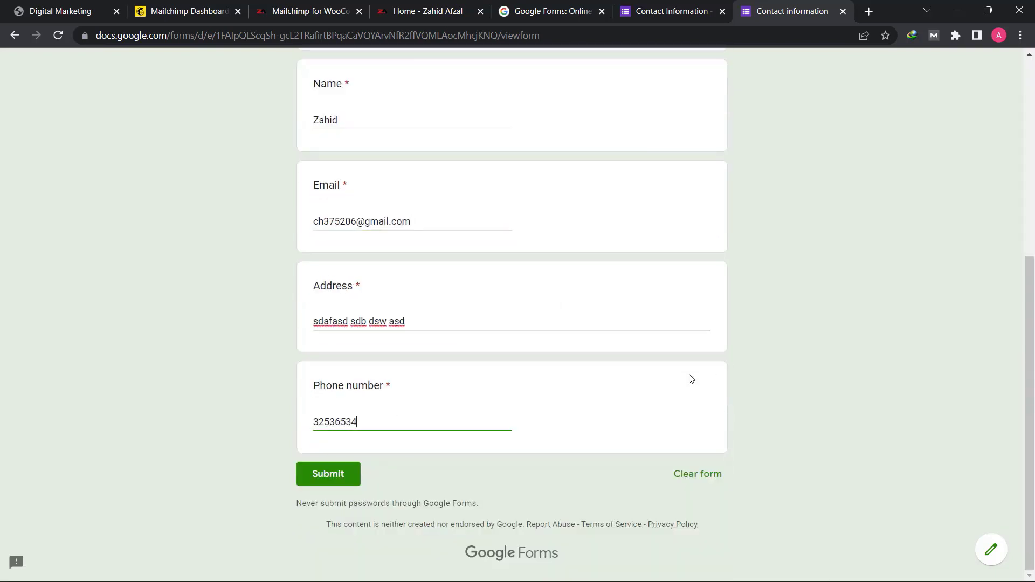
- Submit the completed contact form and read the confirmation message
scroll(738, 415, "up", 1)
scroll(350, 529, "down", 1)
left_click(330, 474)
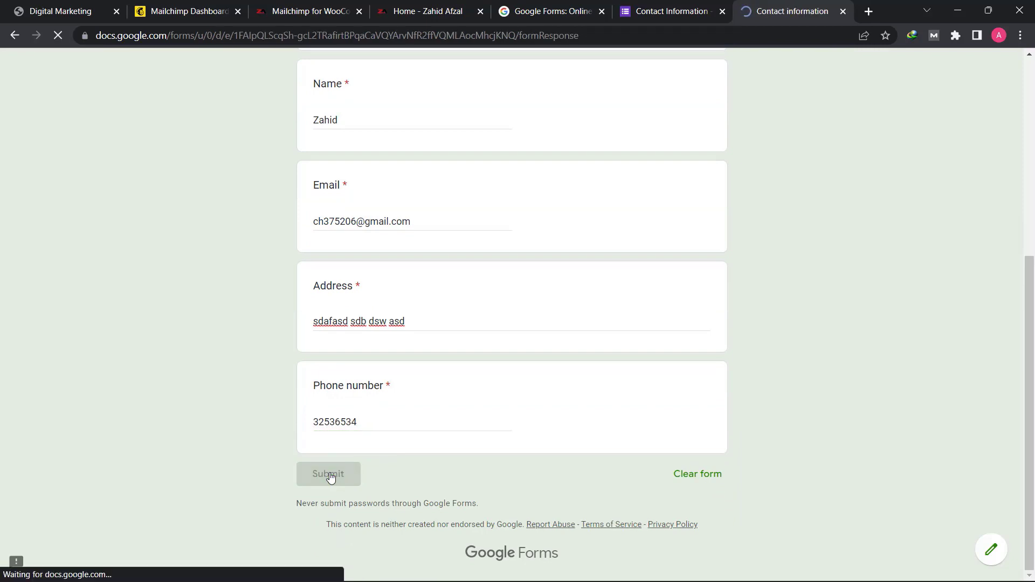
left_click_drag(321, 243, 501, 246)
left_click(503, 246)
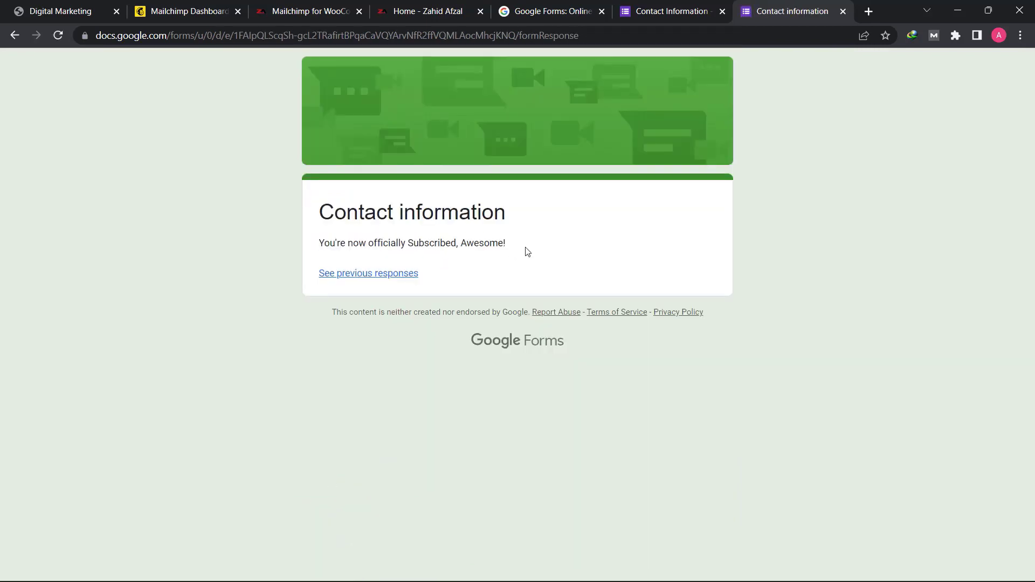
- Return to the form editor and delete the duplicate Email question between Name and Address
left_click(653, 16)
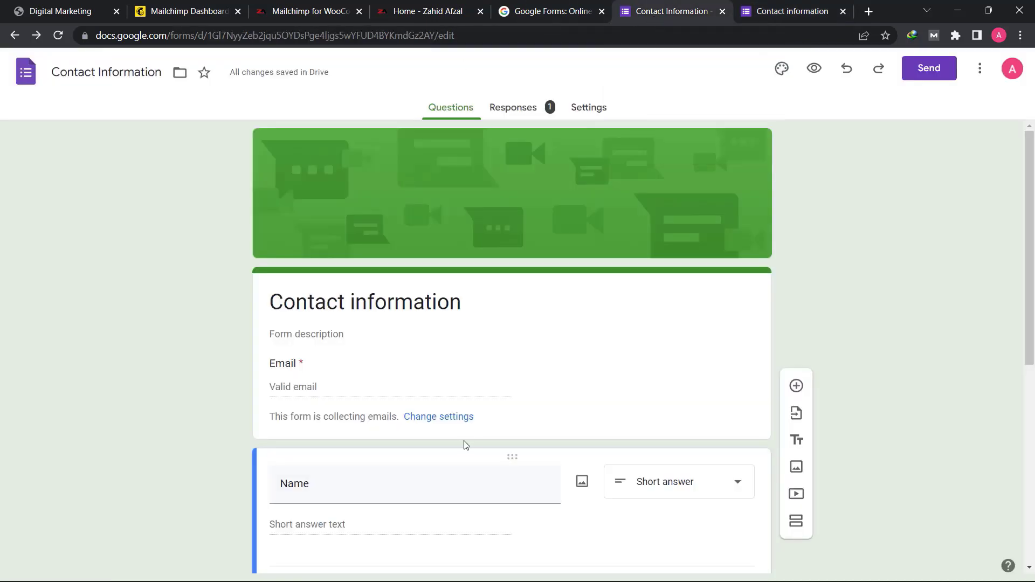
scroll(429, 316, "down", 5)
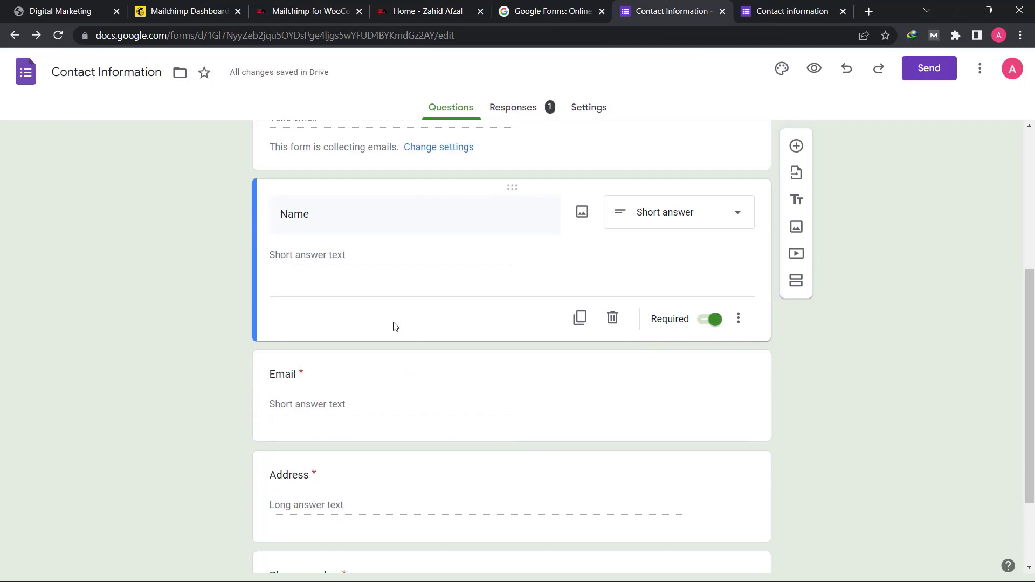
scroll(350, 307, "down", 2)
scroll(327, 348, "up", 5)
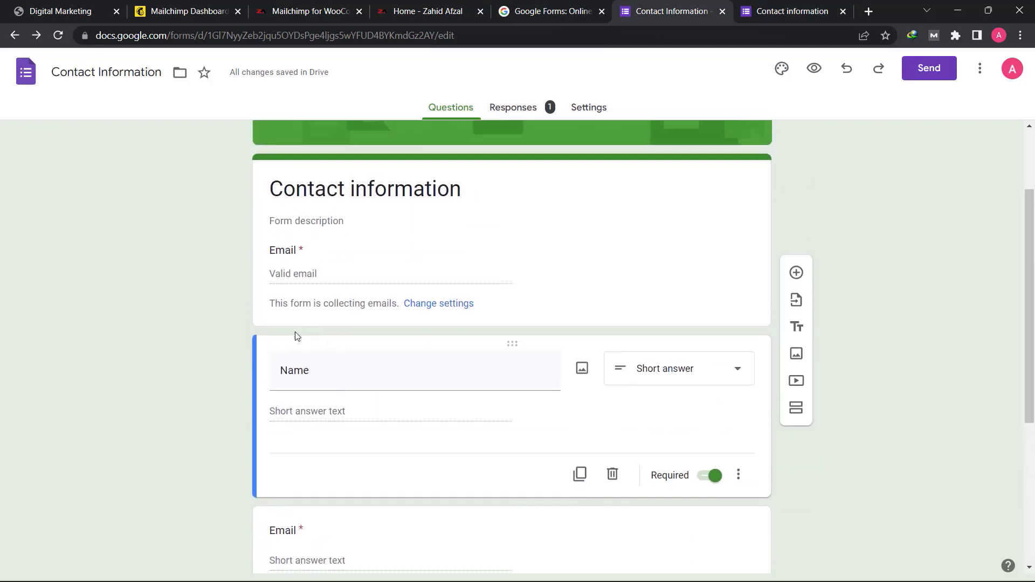
left_click(320, 256)
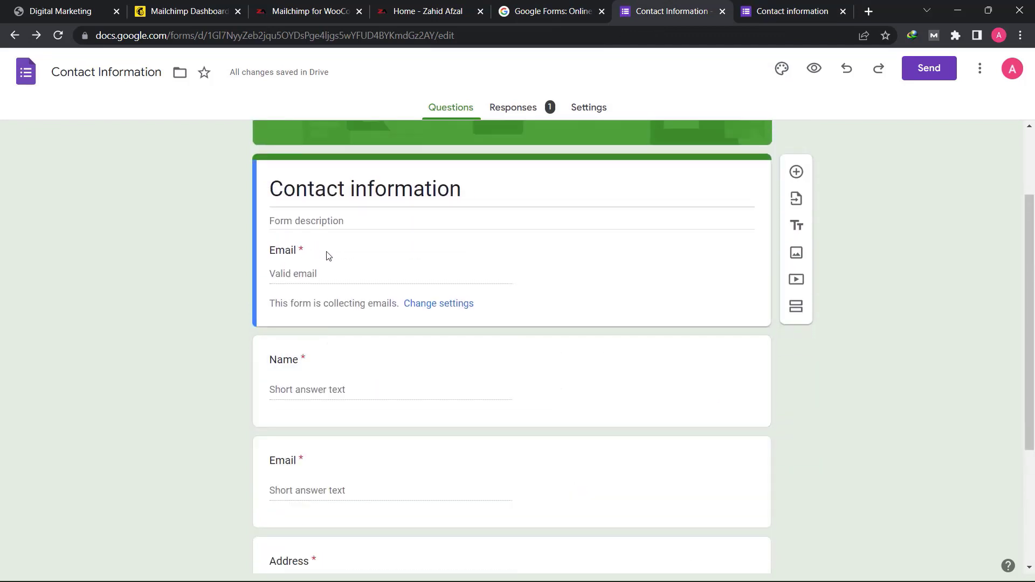
scroll(323, 302, "down", 3)
left_click(347, 322)
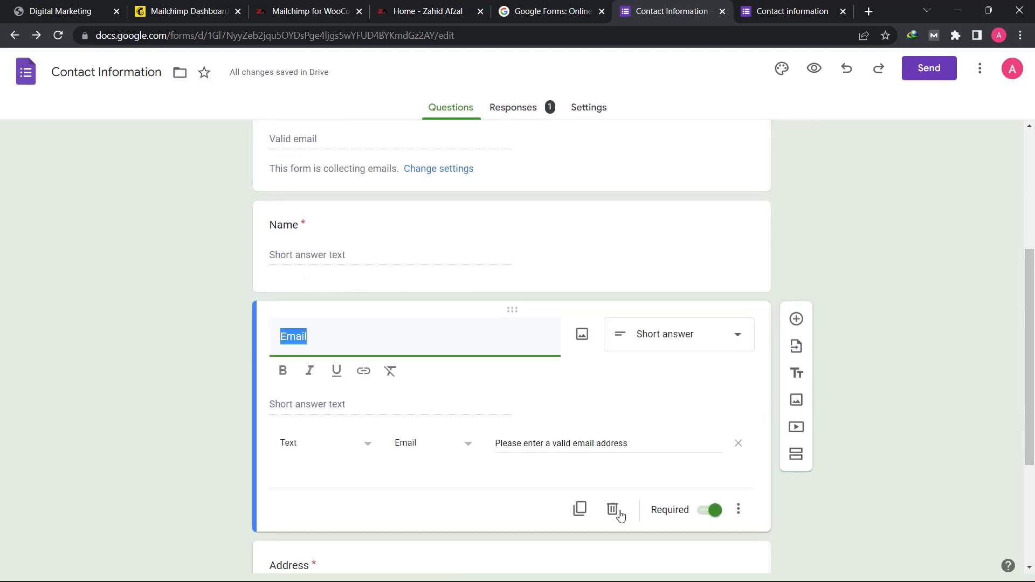
left_click(612, 509)
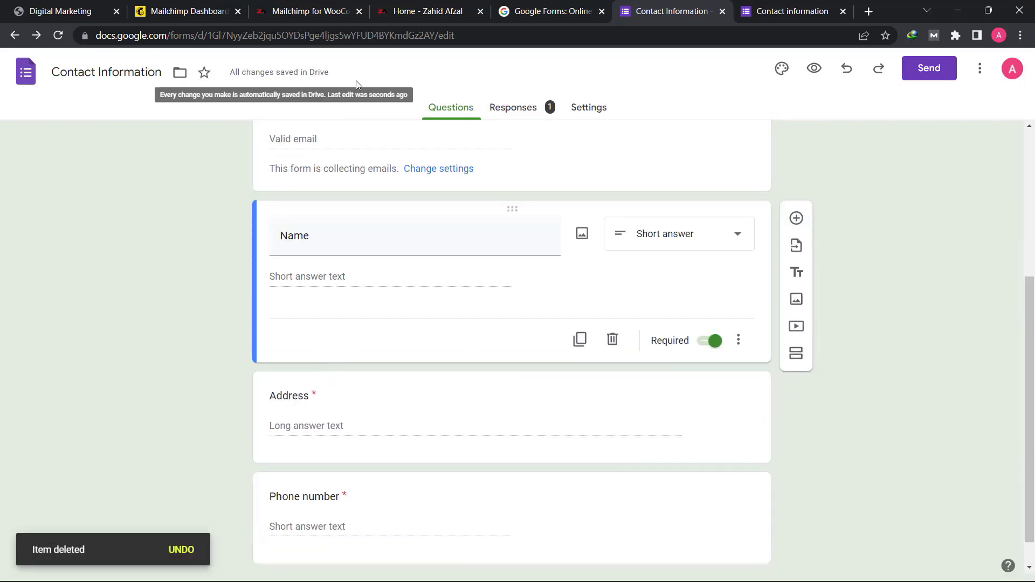
- Open the form's responses and link them to a new spreadsheet with the suggested name
scroll(337, 286, "up", 5)
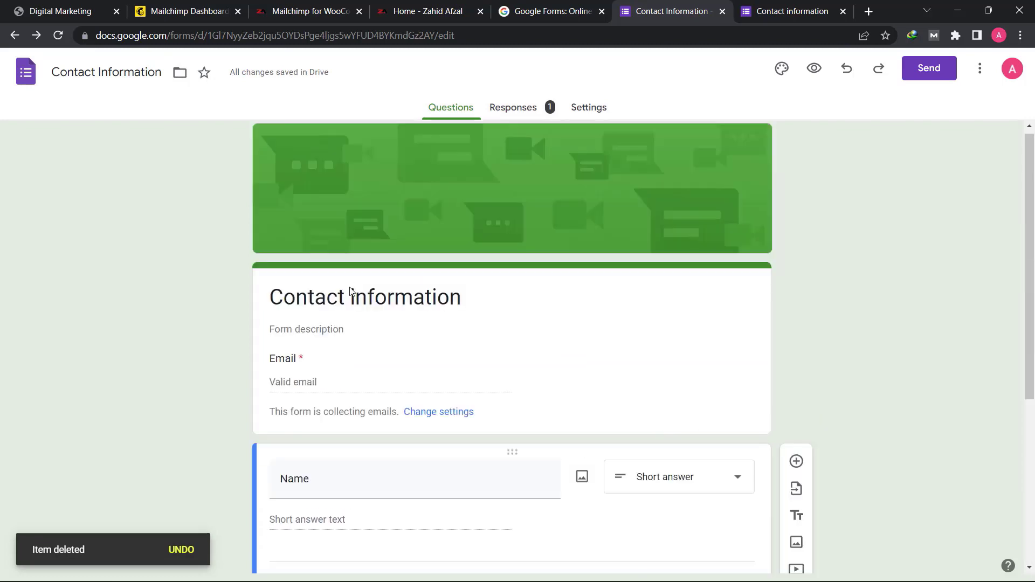
left_click(520, 117)
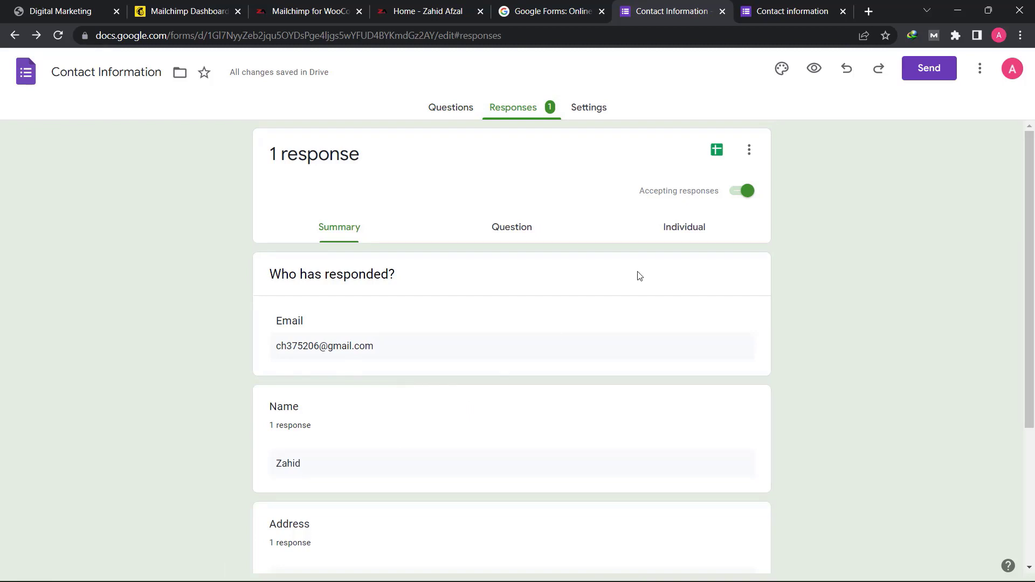
left_click(716, 155)
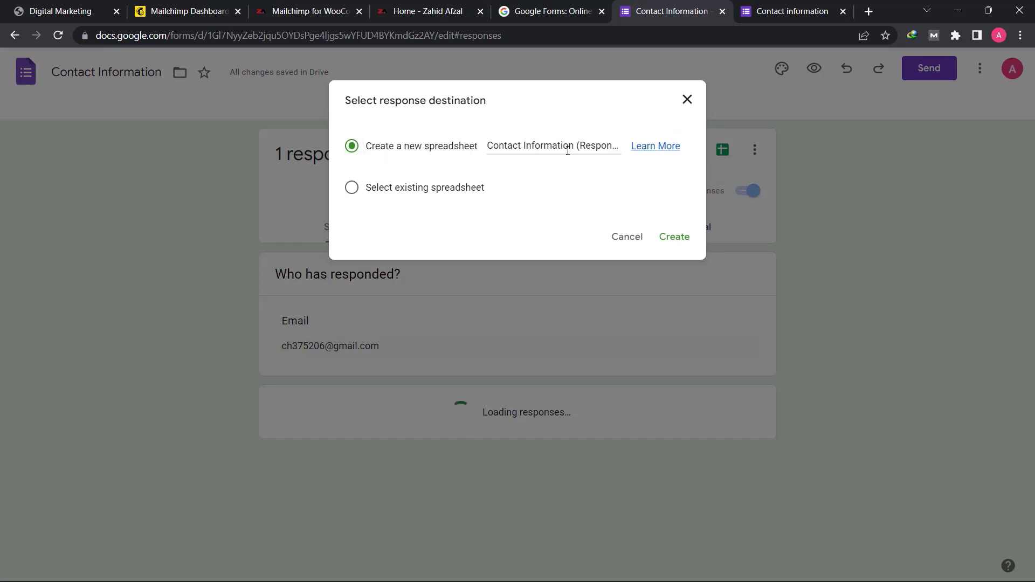
left_click(675, 240)
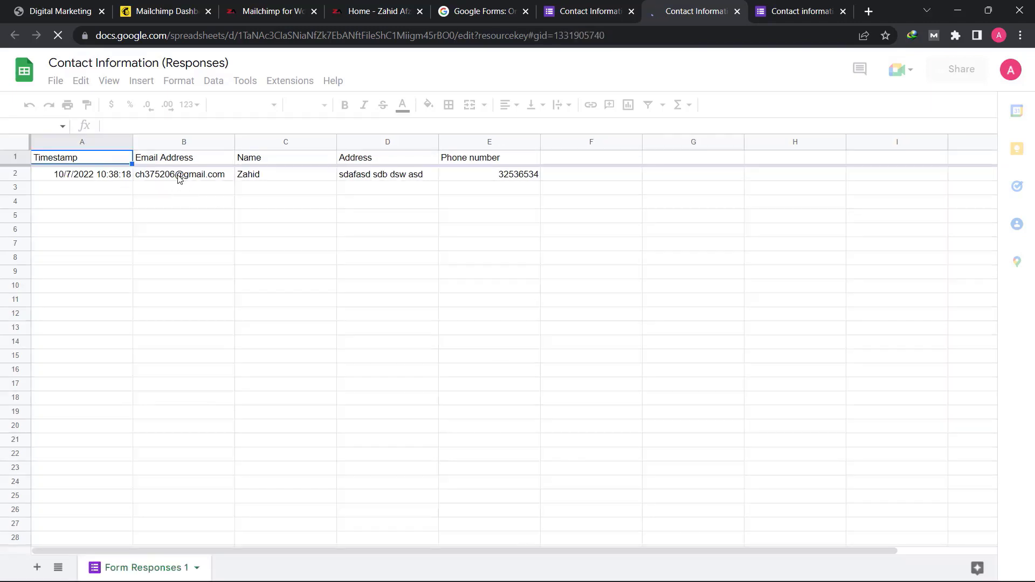
- Inspect the submitted e-mail, name and phone number cells in the response row of the spreadsheet
left_click(183, 176)
left_click(274, 178)
left_click(518, 179)
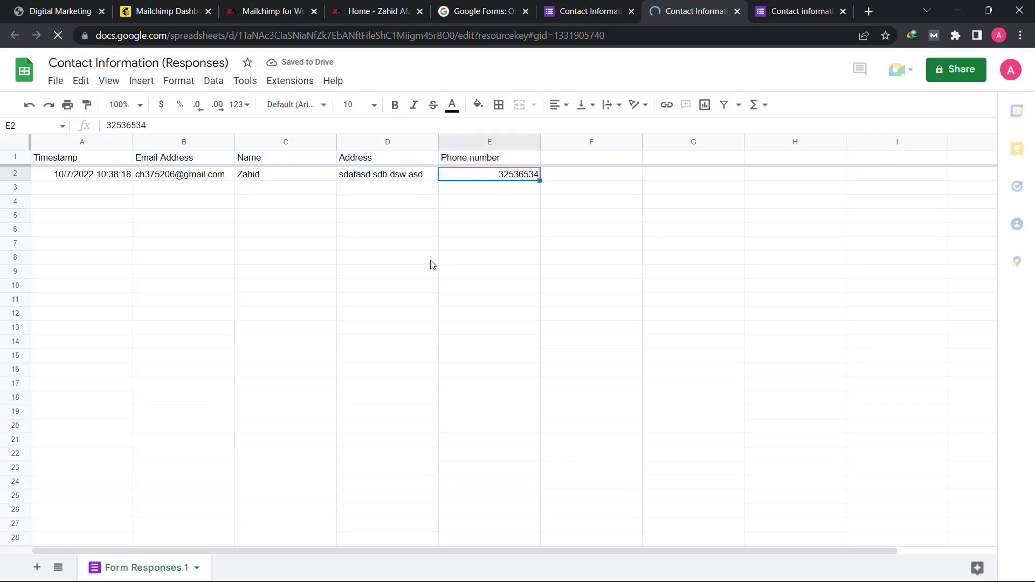
left_click(429, 263)
- Download the response sheet as Comma Separated Values (.csv)
left_click(56, 82)
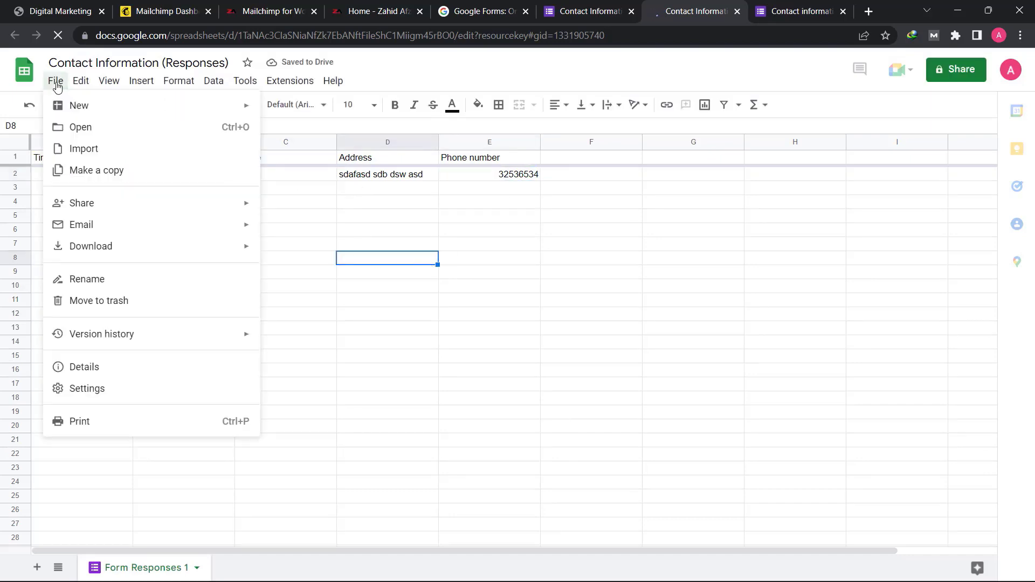
mouse_move(111, 249)
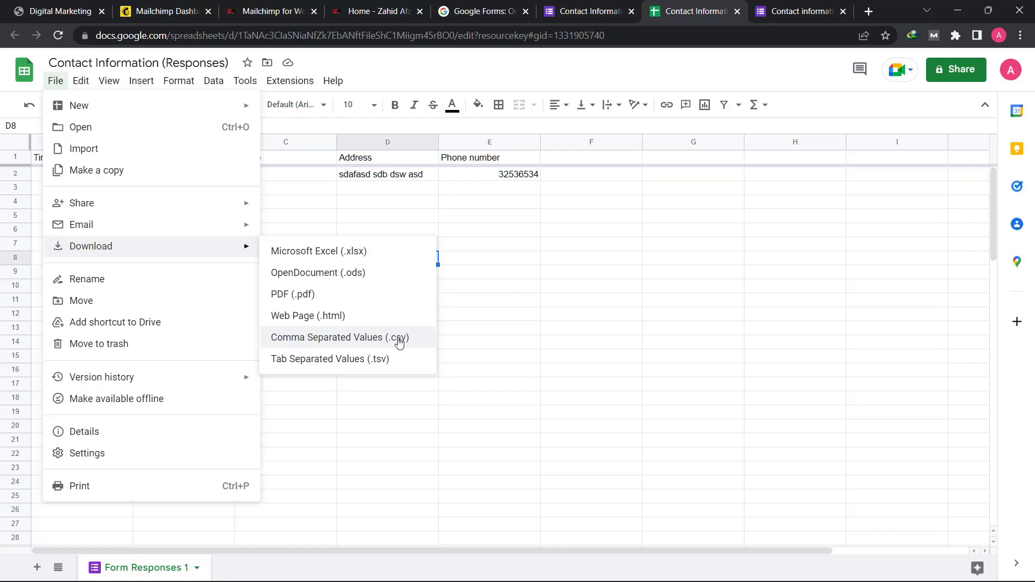
left_click(356, 338)
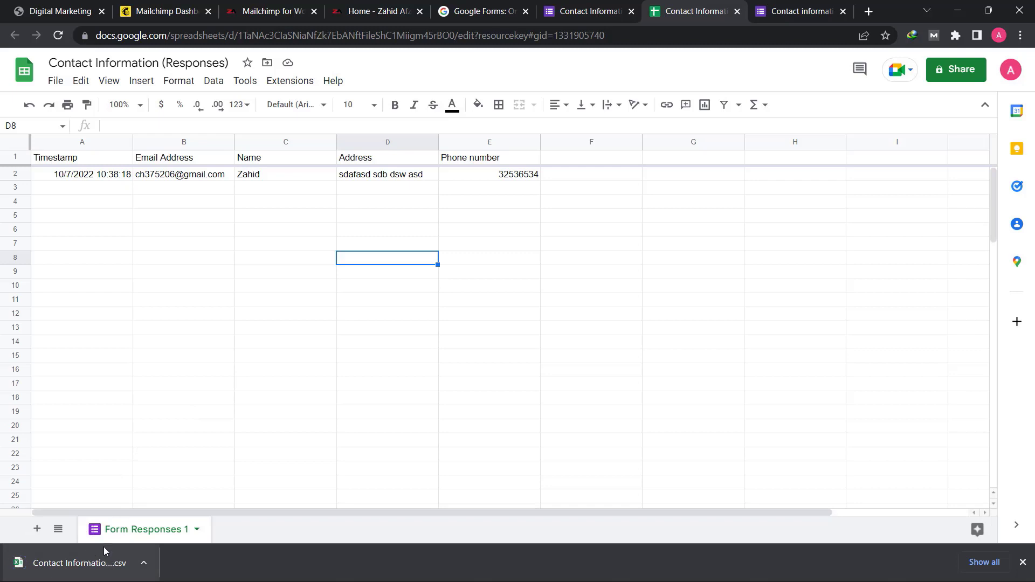
left_click(395, 217)
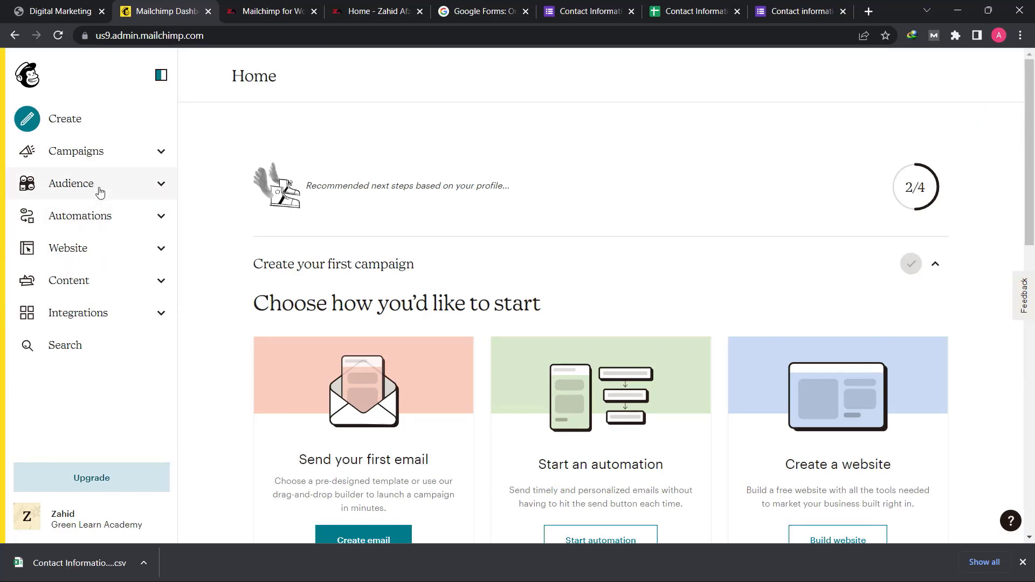
- In Mailchimp, open the list of all contacts in the Green Learn Academy audience and look through it
left_click(121, 193)
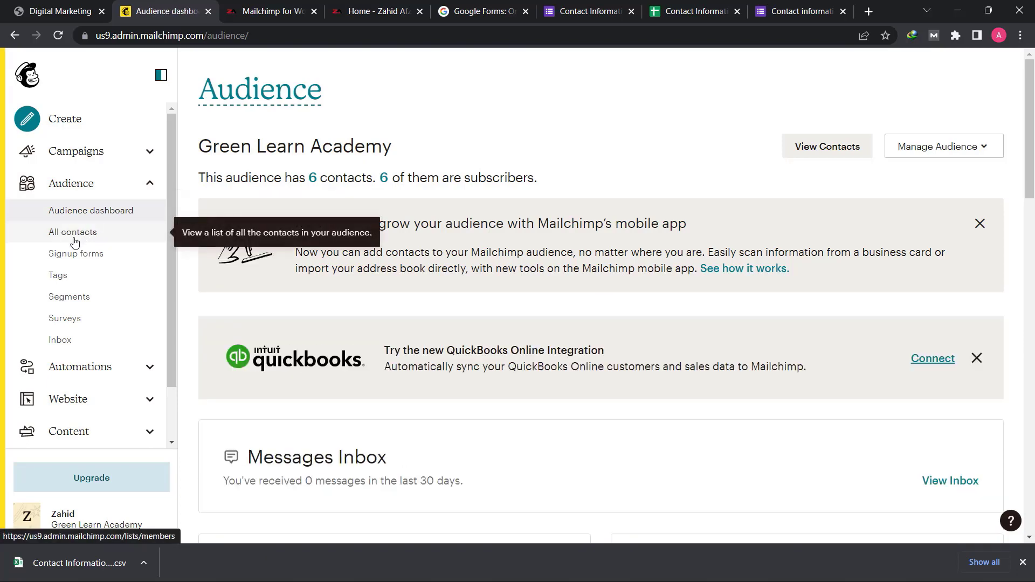
left_click(75, 242)
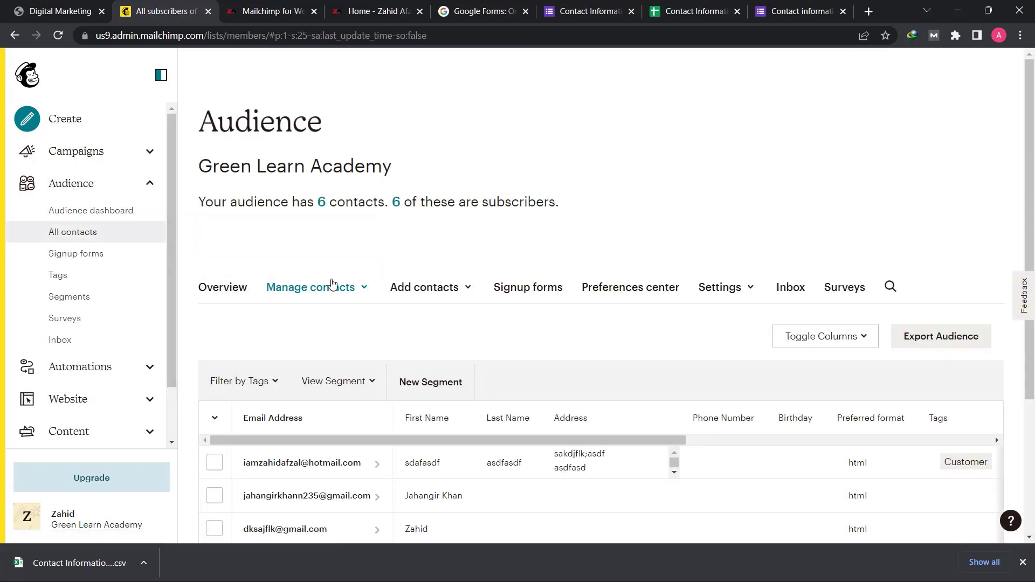
scroll(334, 287, "down", 4)
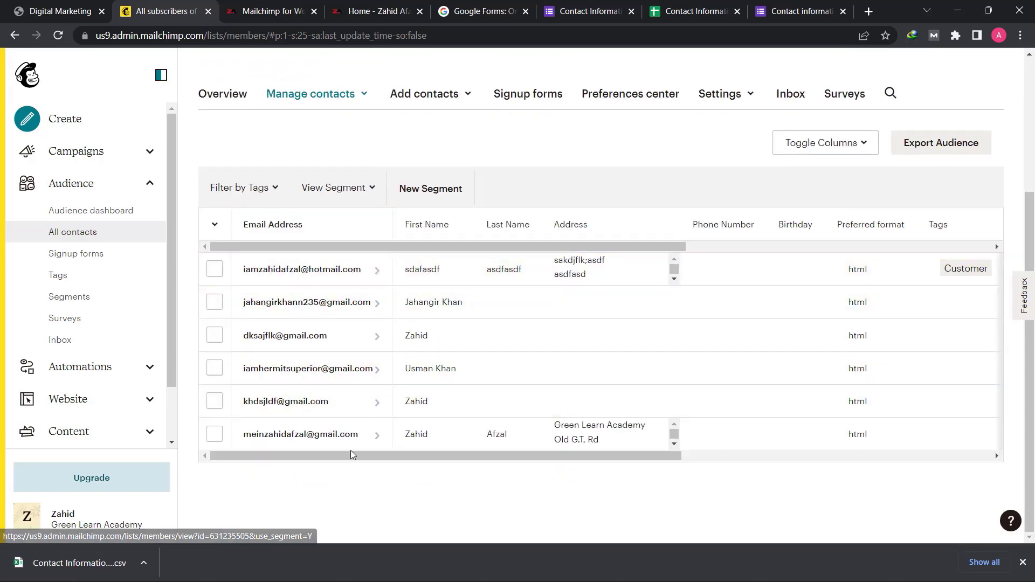
scroll(373, 385, "up", 1)
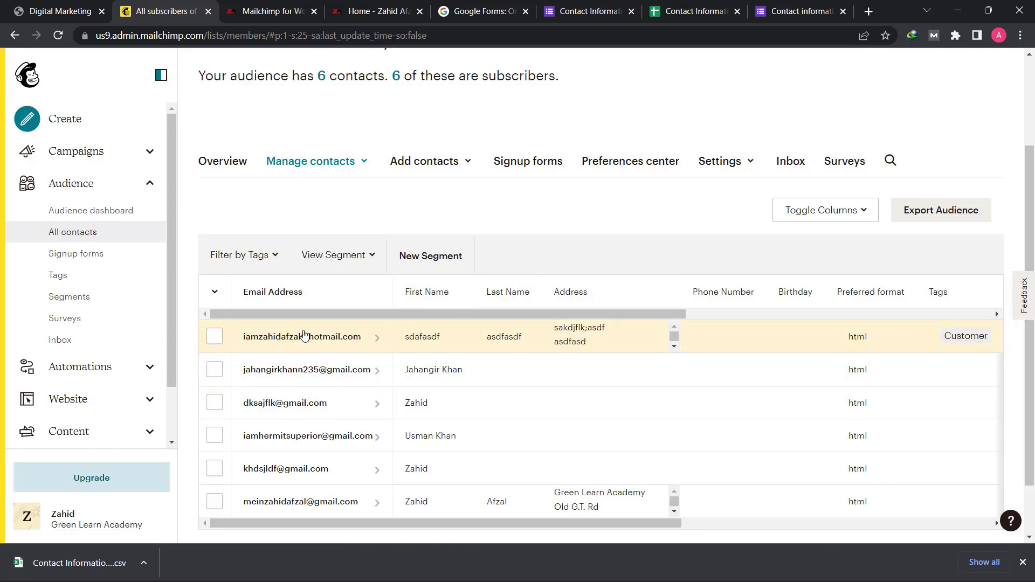
- Unsubscribe the third contact in the audience list and confirm the action
left_click(215, 403)
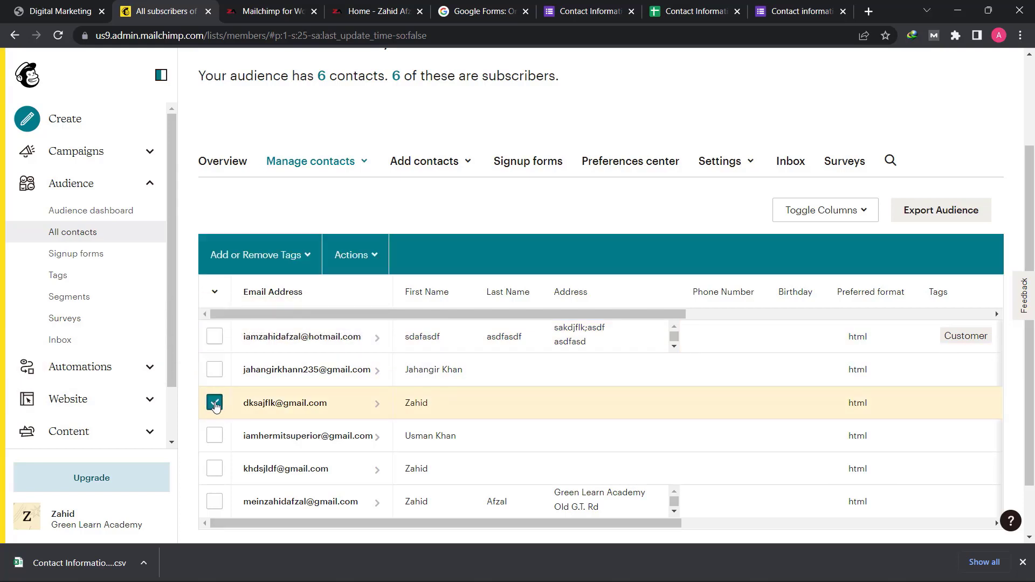
left_click(378, 262)
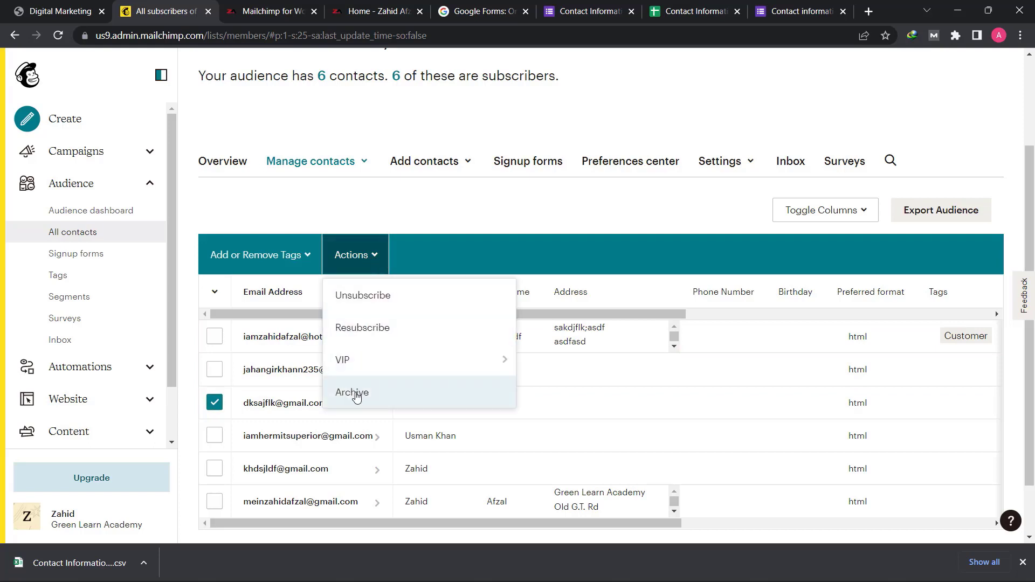
left_click(392, 300)
left_click(425, 363)
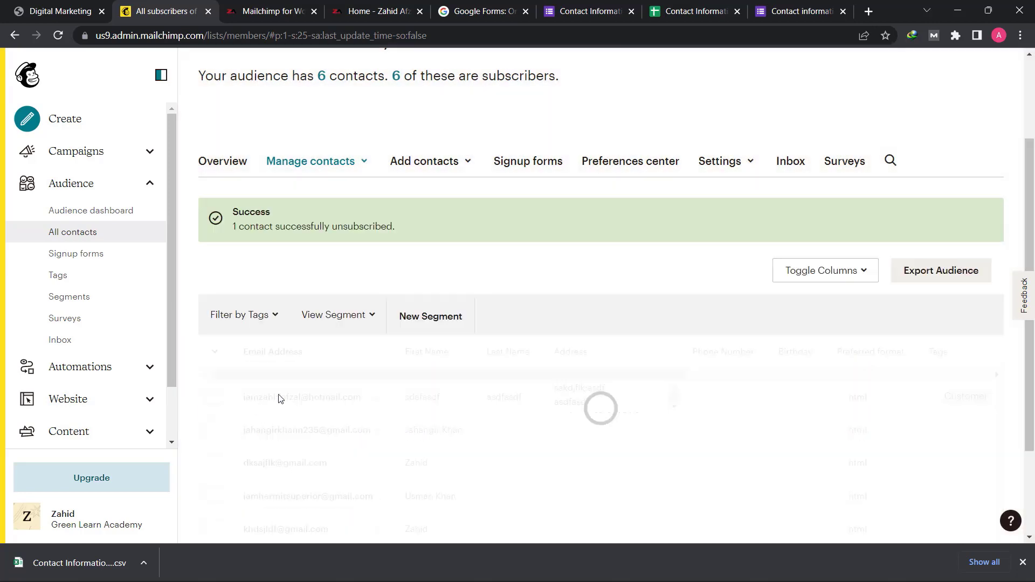
scroll(270, 420, "down", 2)
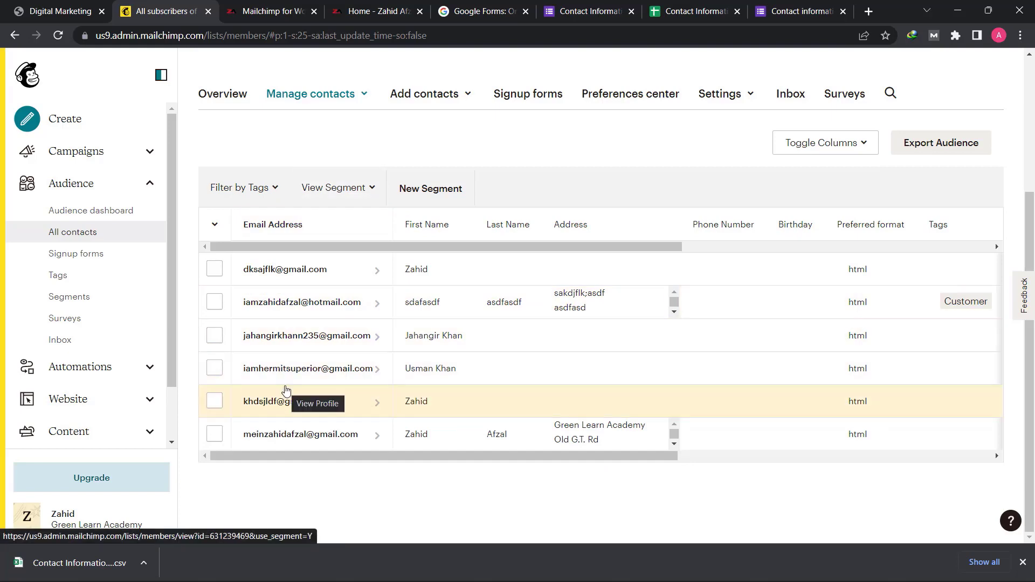
left_click(215, 301)
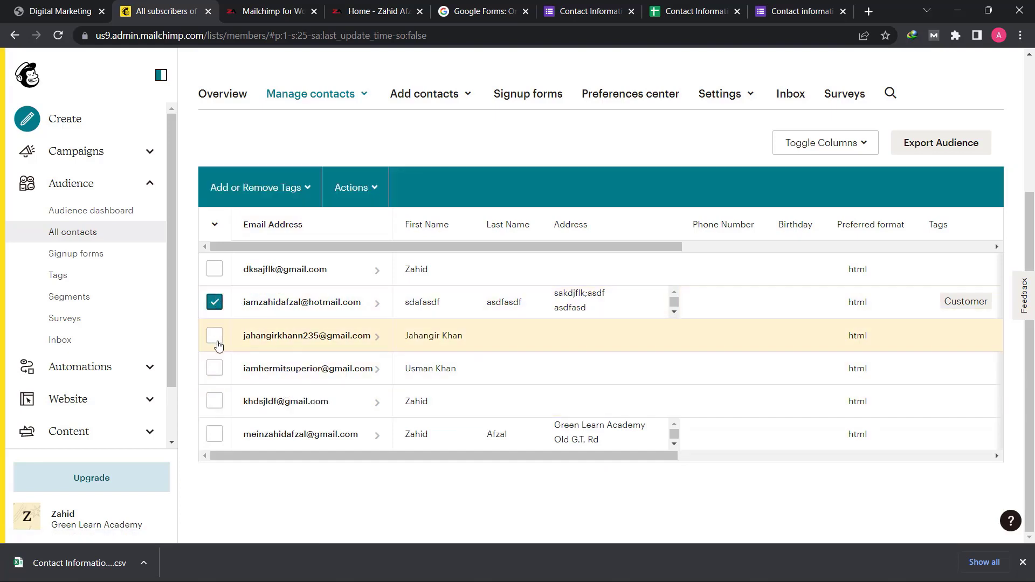
left_click(215, 335)
left_click(215, 369)
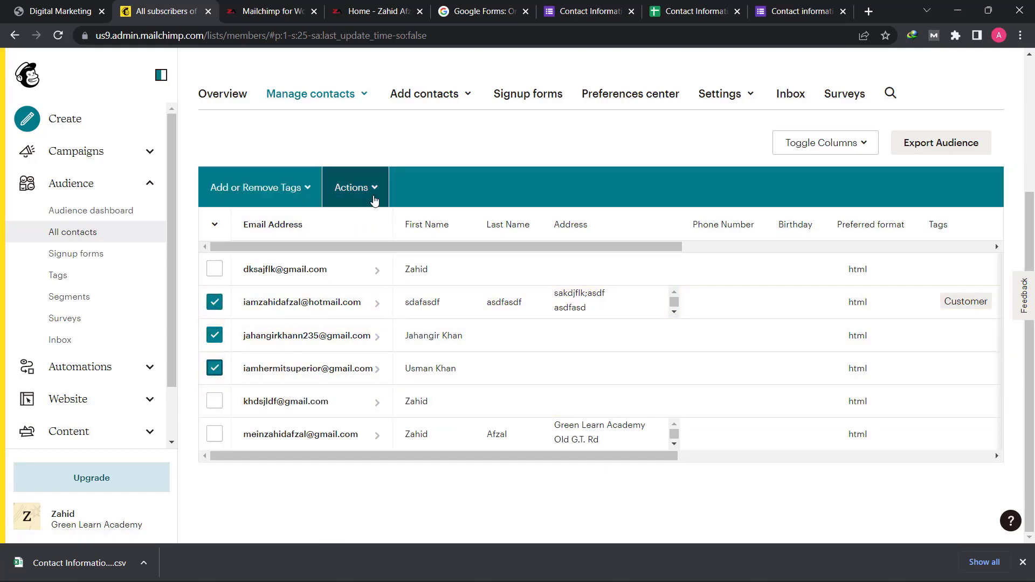
left_click(374, 196)
left_click(369, 186)
left_click(214, 302)
left_click(215, 335)
left_click(215, 368)
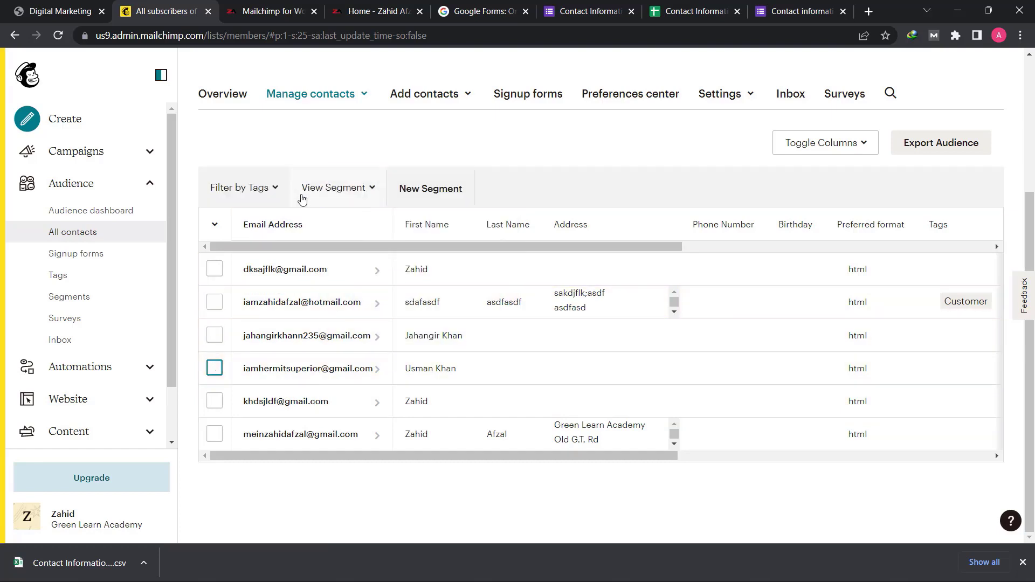
- Review the contacts' marketing status, source, rating and date columns, and start exporting the audience
left_click_drag(457, 457, 725, 453)
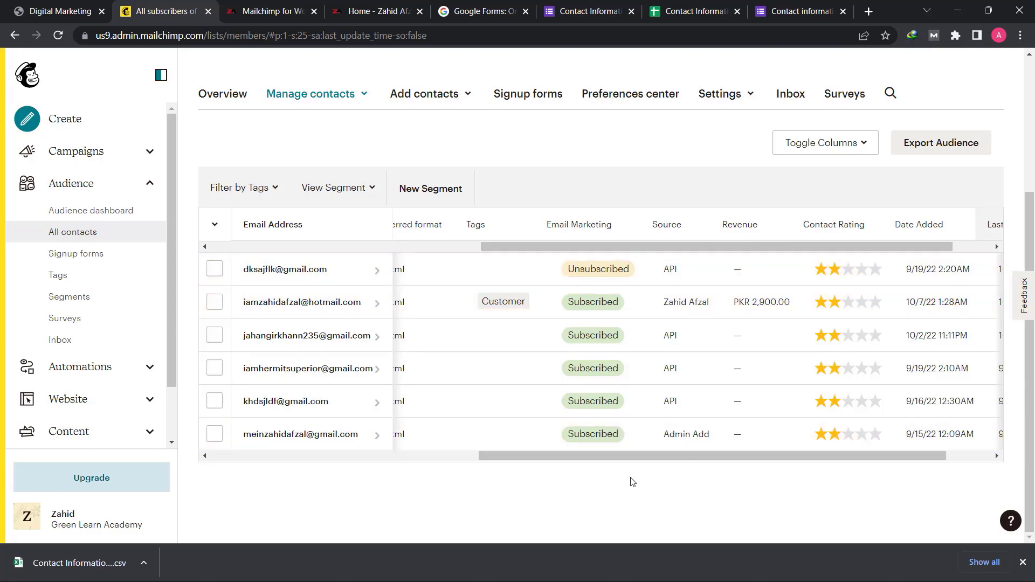
left_click_drag(629, 455, 681, 448)
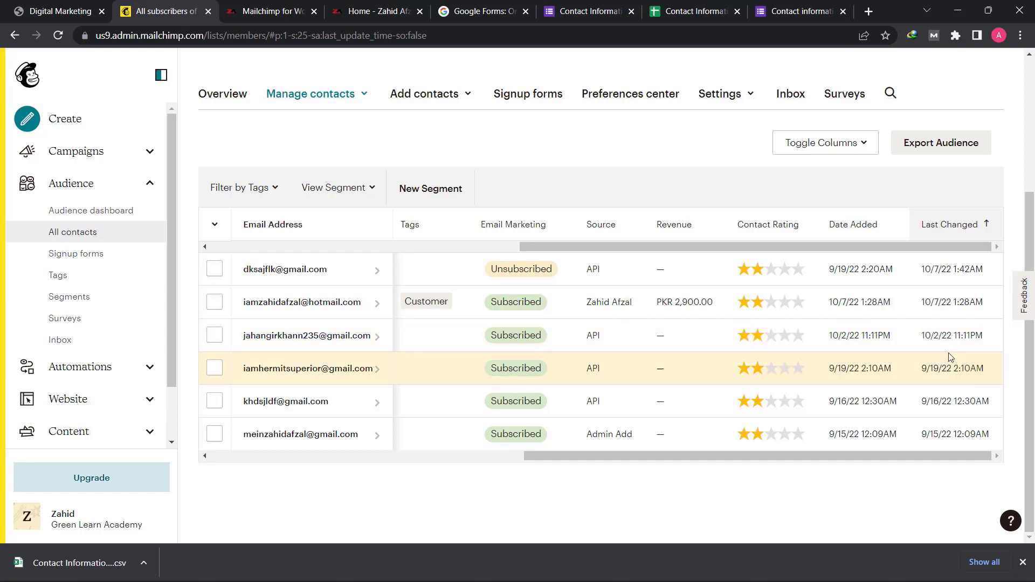
left_click_drag(799, 454, 435, 457)
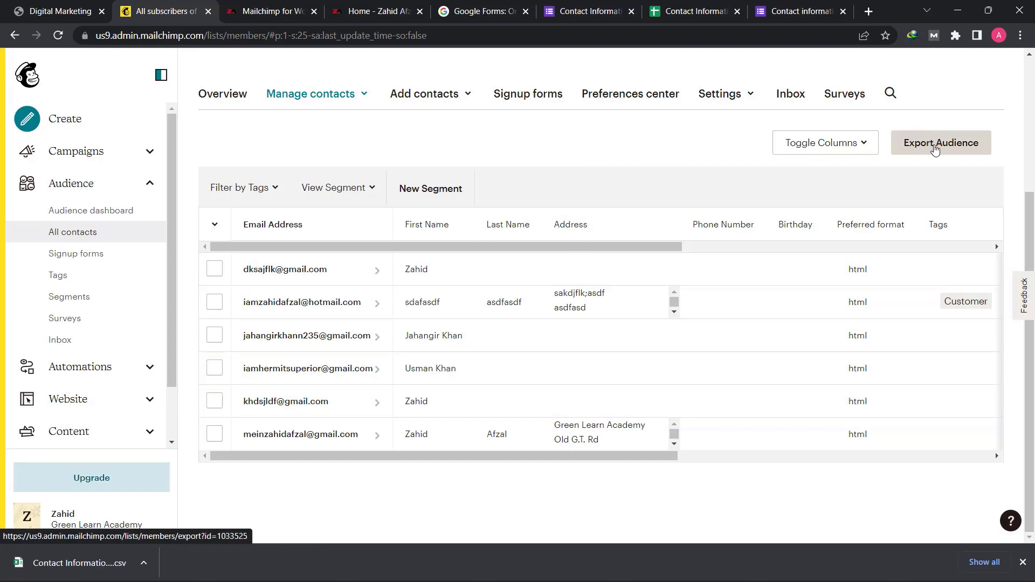
left_click(936, 145)
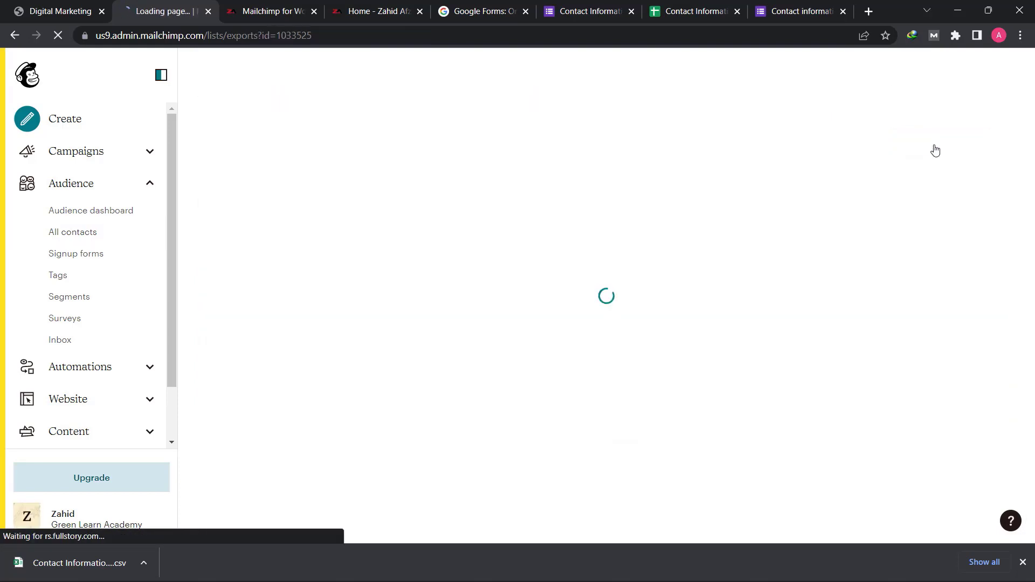
- Download the finished audience export as members_export_b97d218ef9.zip and dismiss the download window
scroll(624, 266, "down", 1)
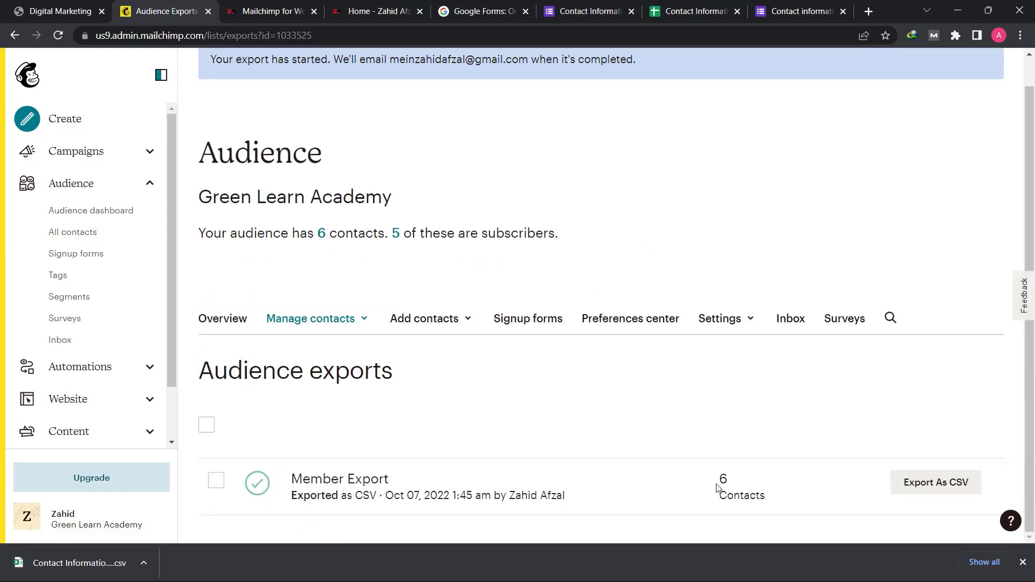
left_click(955, 488)
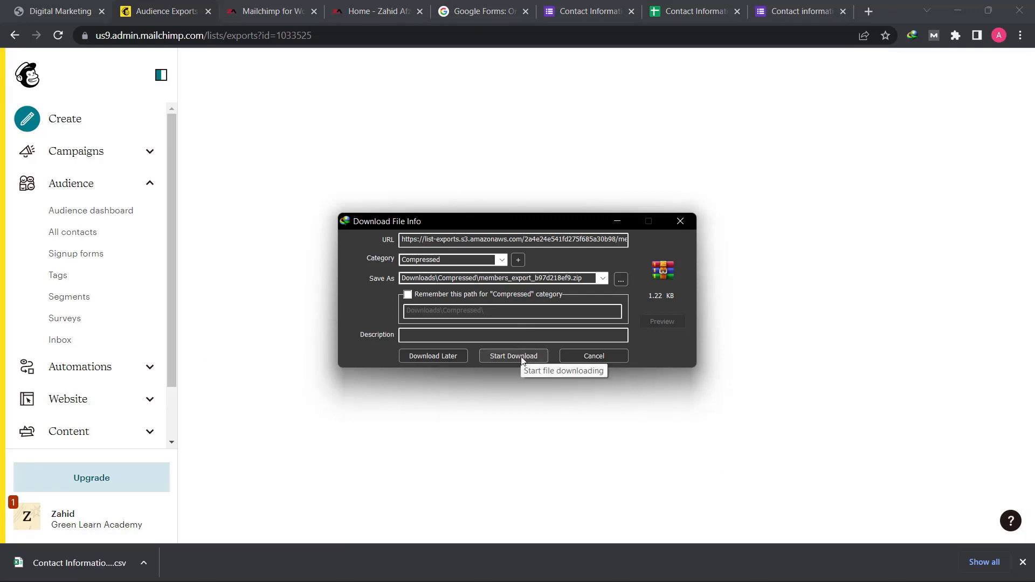
left_click(521, 357)
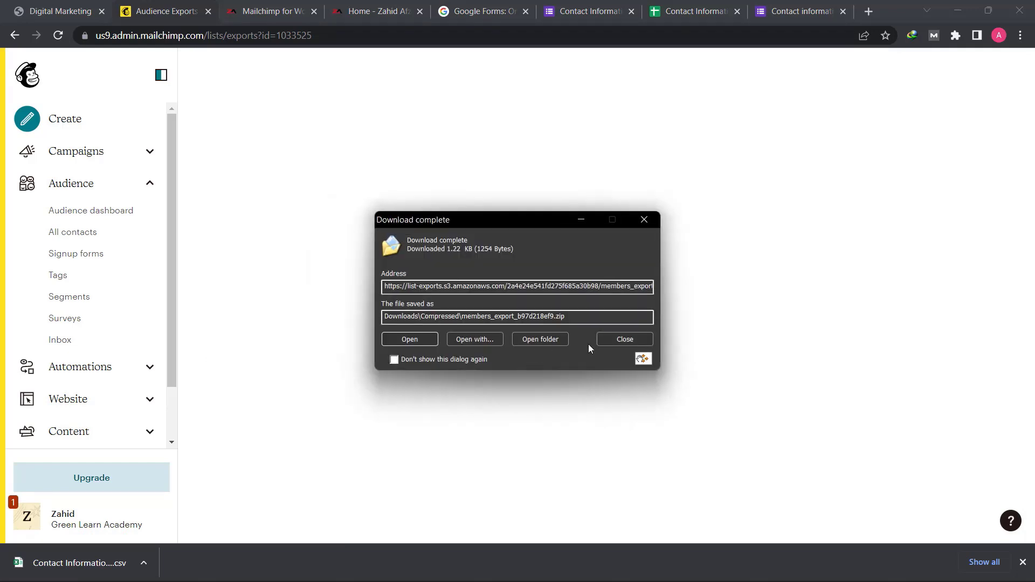
left_click(613, 338)
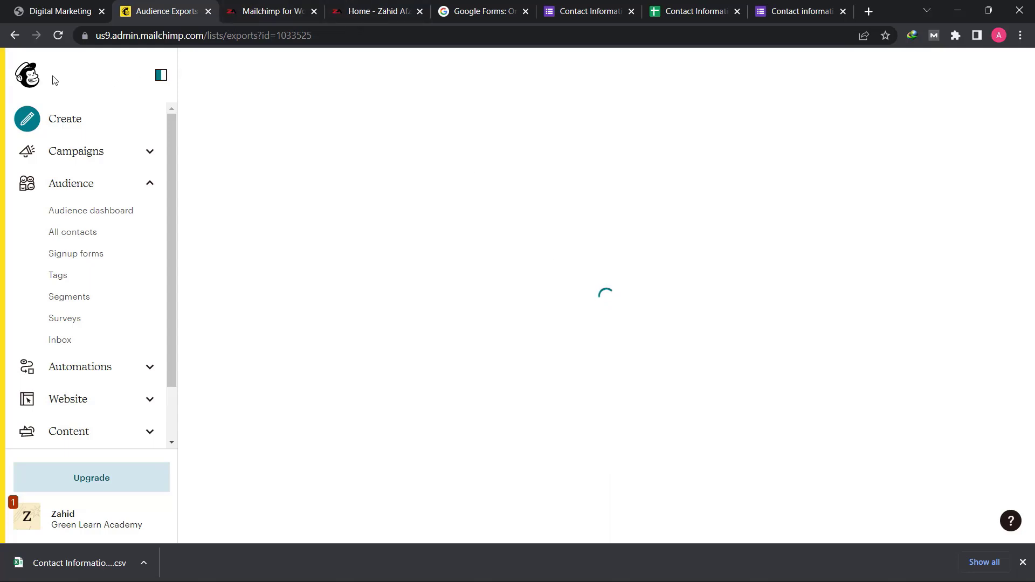
- From the list of all contacts, start a contact import that uses the Upload a file method
left_click(38, 79)
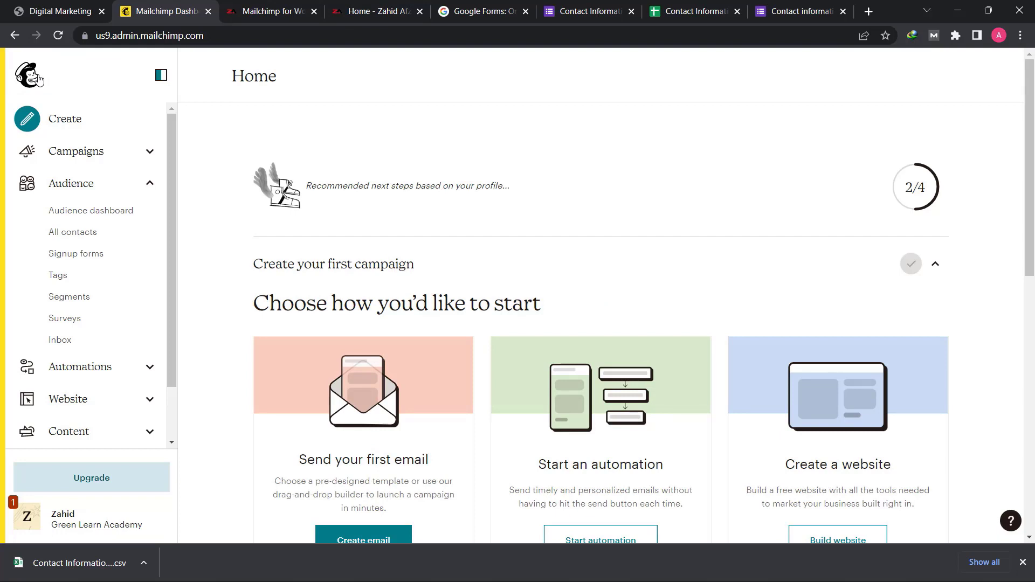
left_click(88, 234)
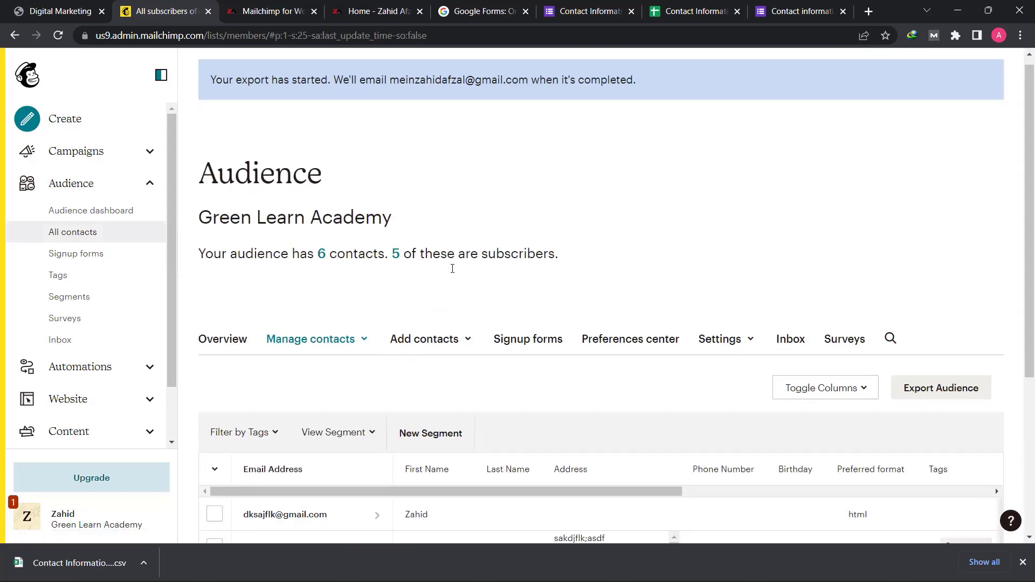
scroll(452, 268, "down", 2)
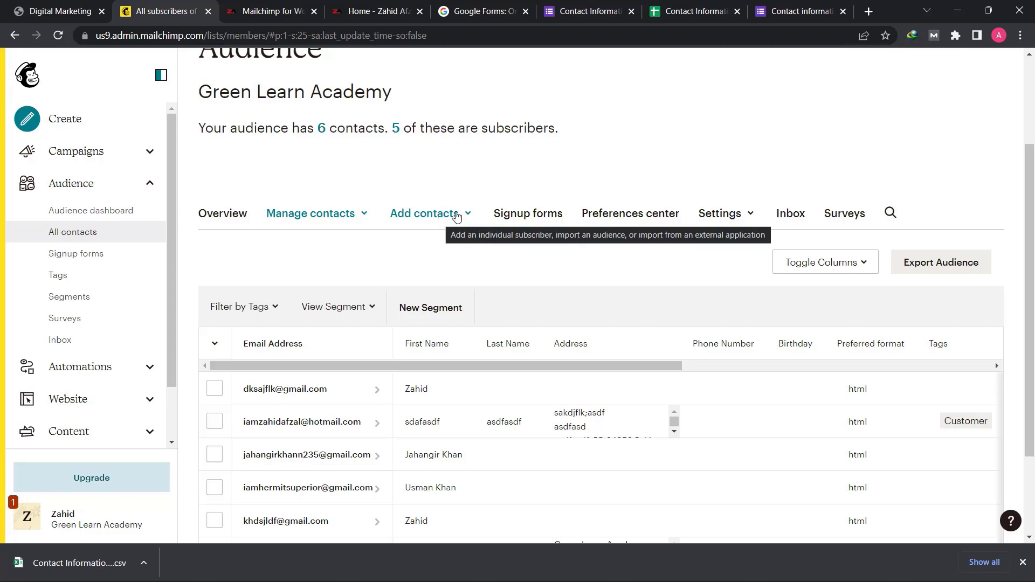
left_click(455, 214)
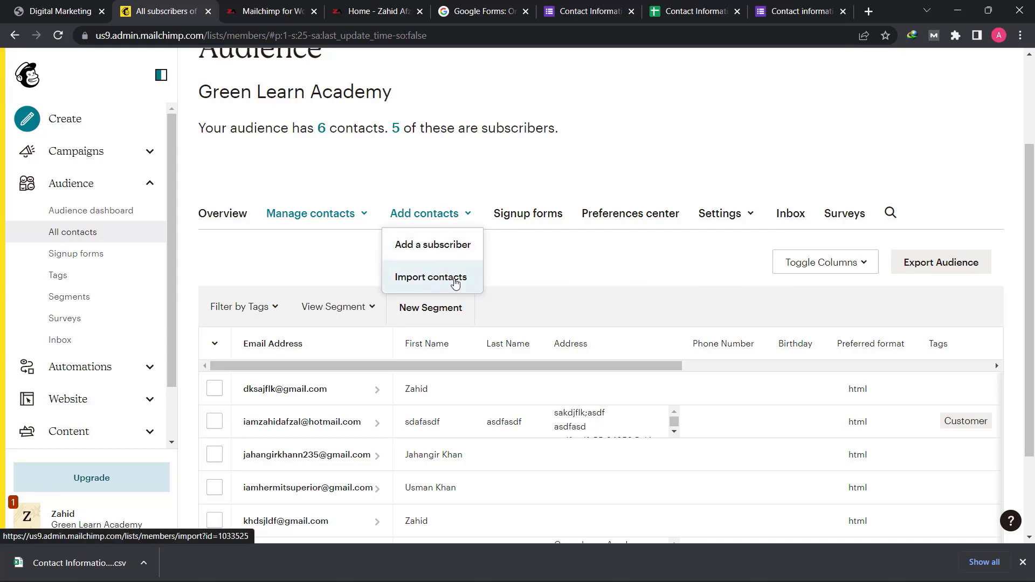
left_click(455, 279)
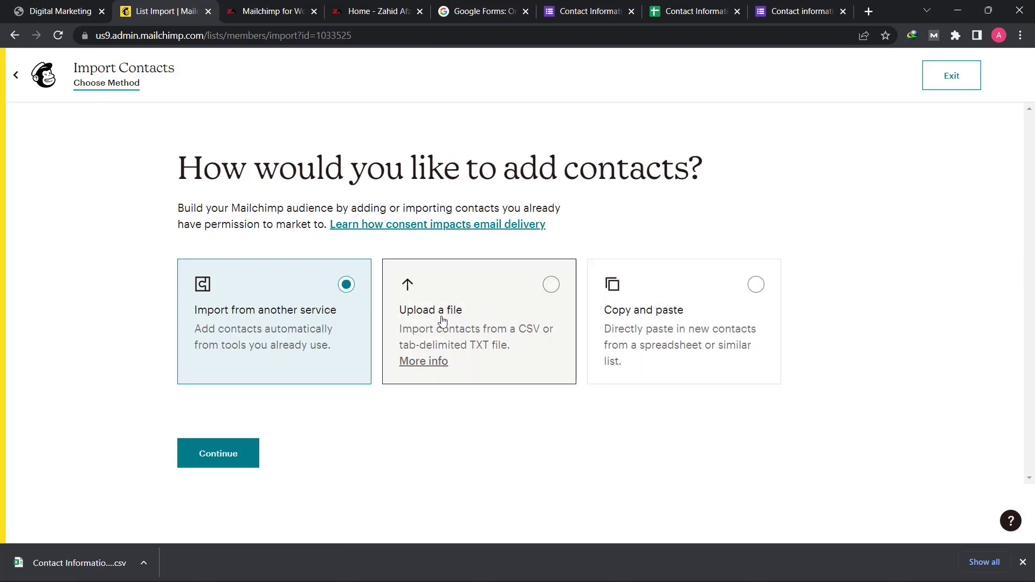
left_click(482, 301)
left_click(226, 451)
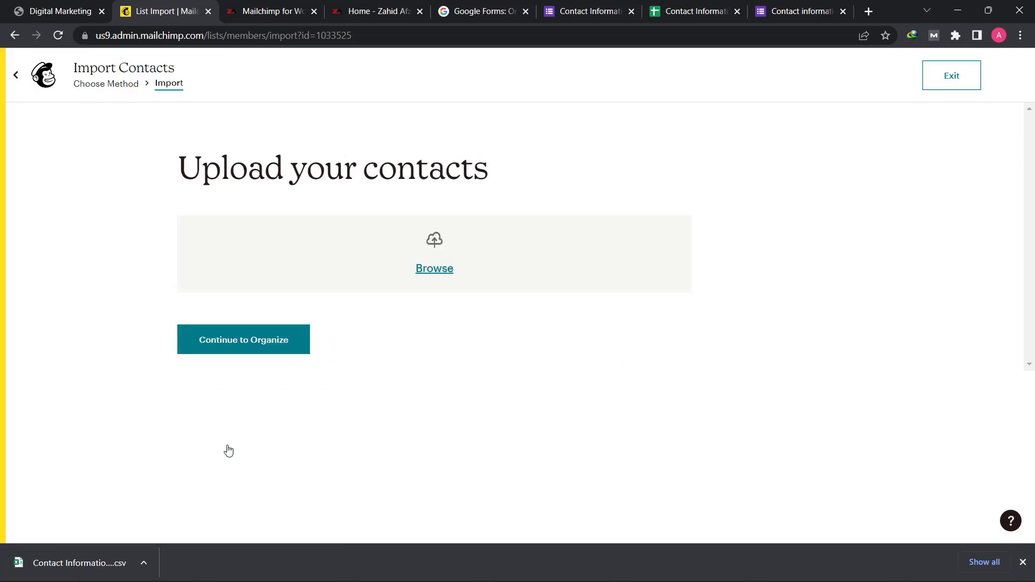
- Upload SampleCSVFile from the Lecture no 18 folder on the Desktop and continue to organizing the contacts
left_click(434, 269)
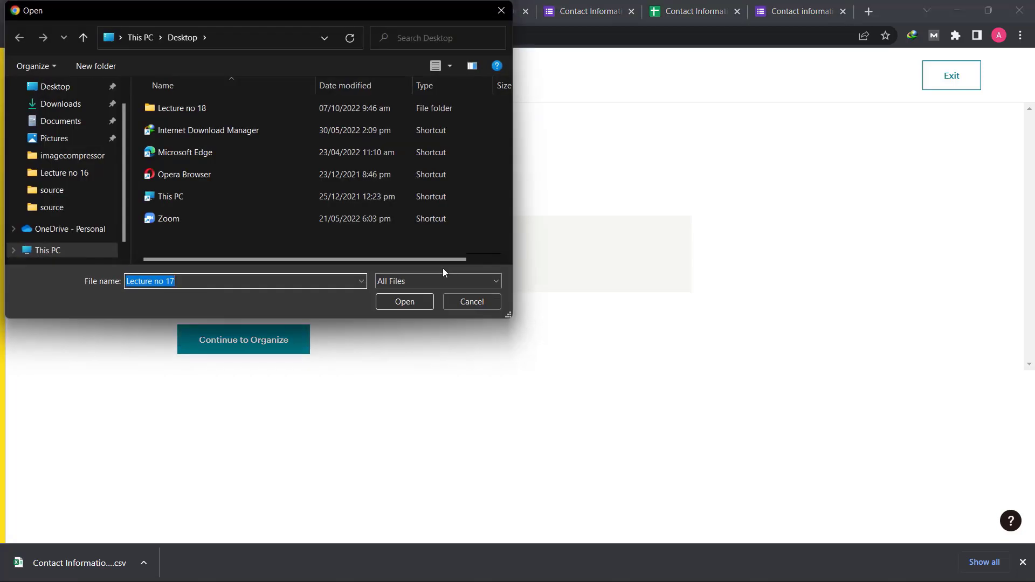
double_click(218, 106)
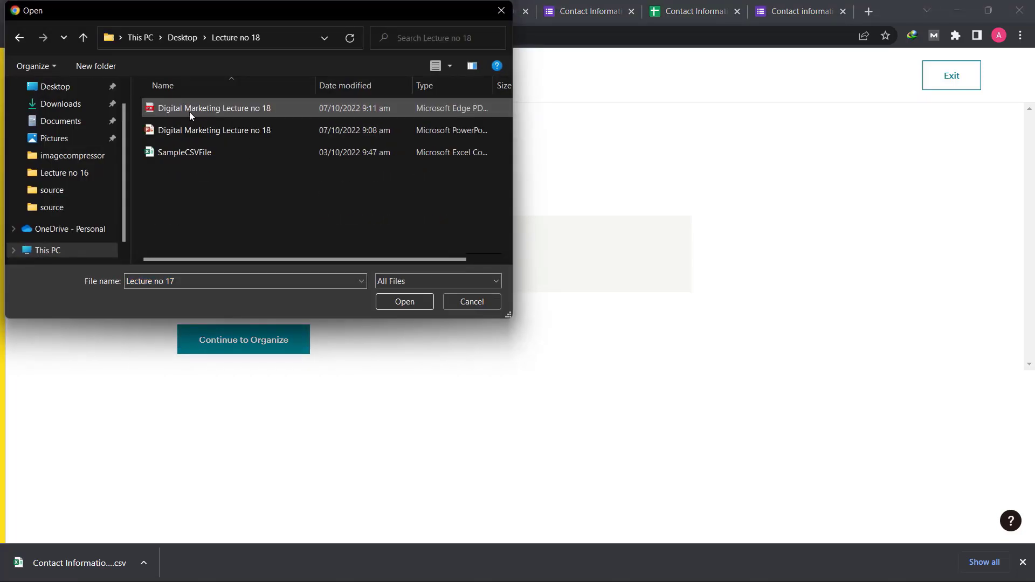
left_click(210, 153)
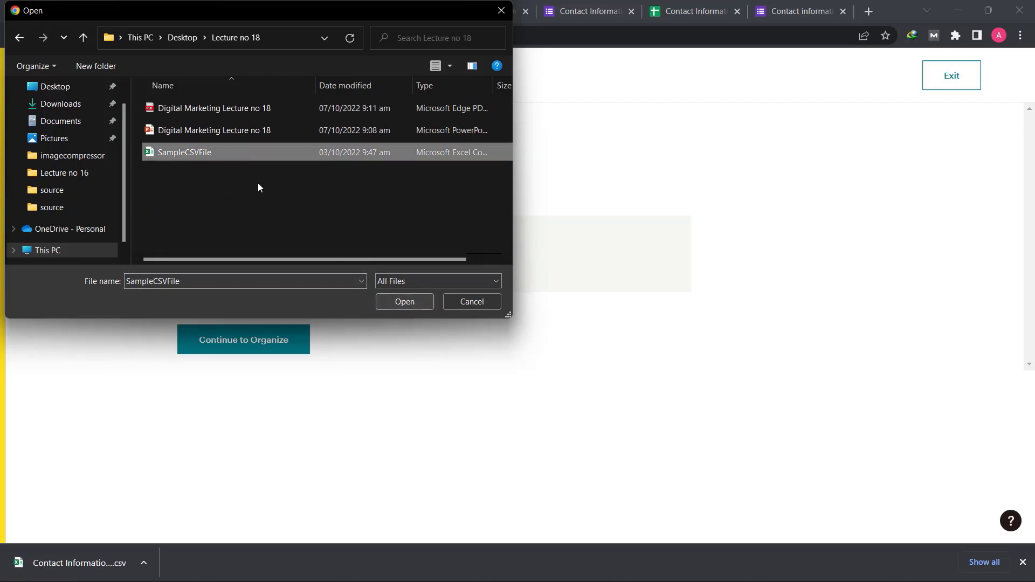
left_click(405, 302)
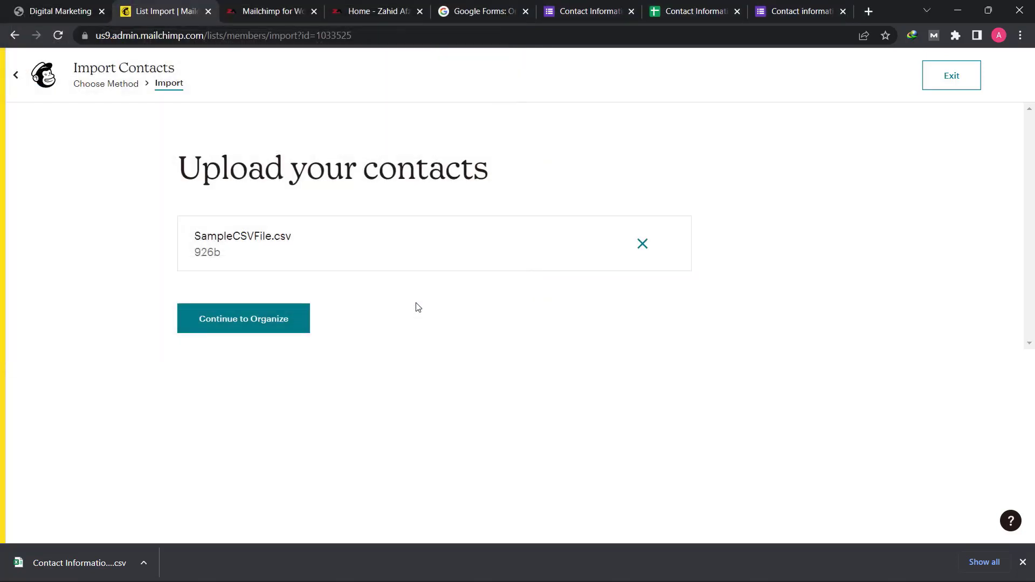
left_click(266, 325)
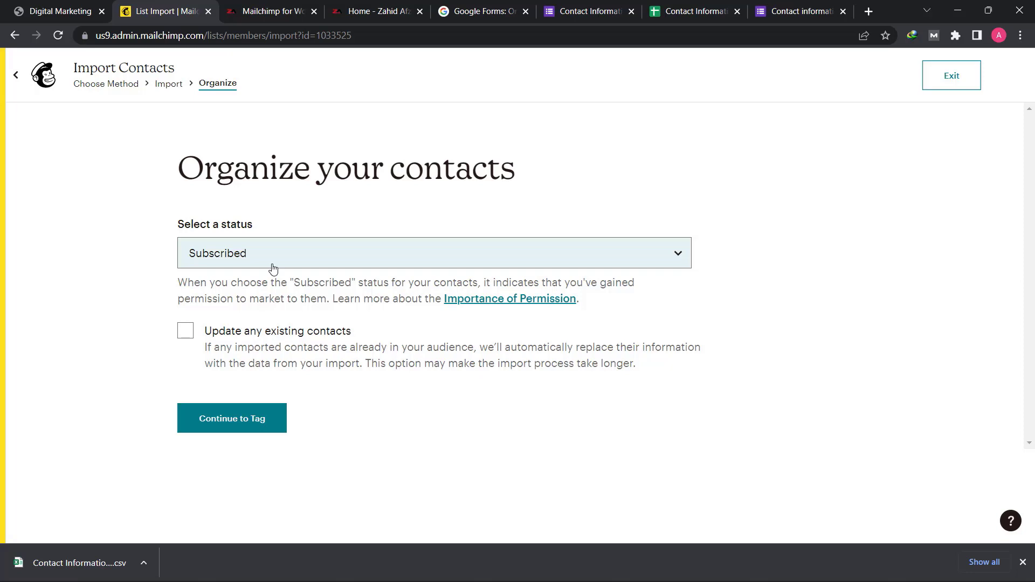
- Set the imported contacts' status to Non-Subscribed and continue to column matching without adding any tags
left_click(272, 262)
left_click(272, 254)
left_click(204, 250)
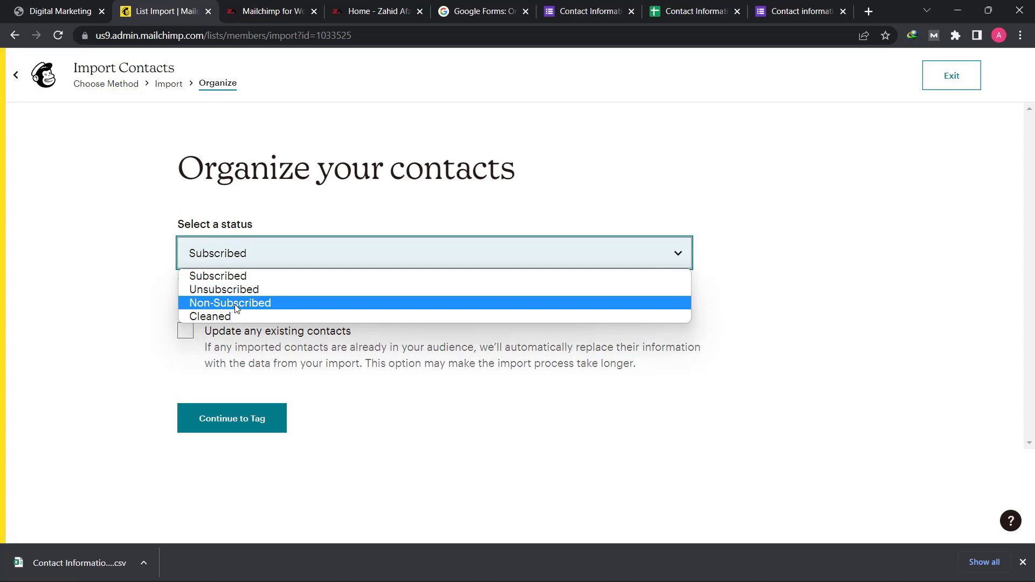
left_click(243, 305)
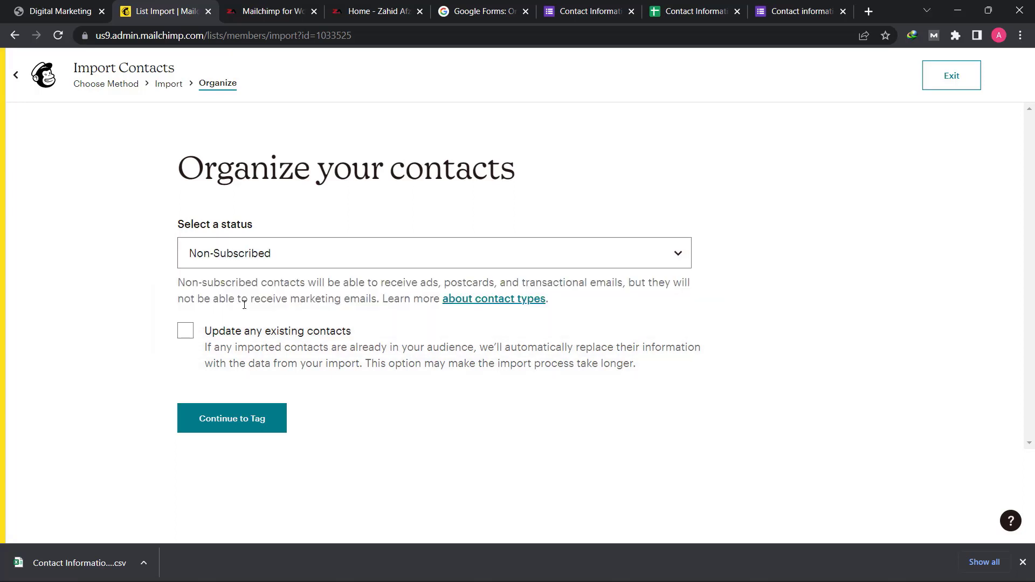
left_click(240, 424)
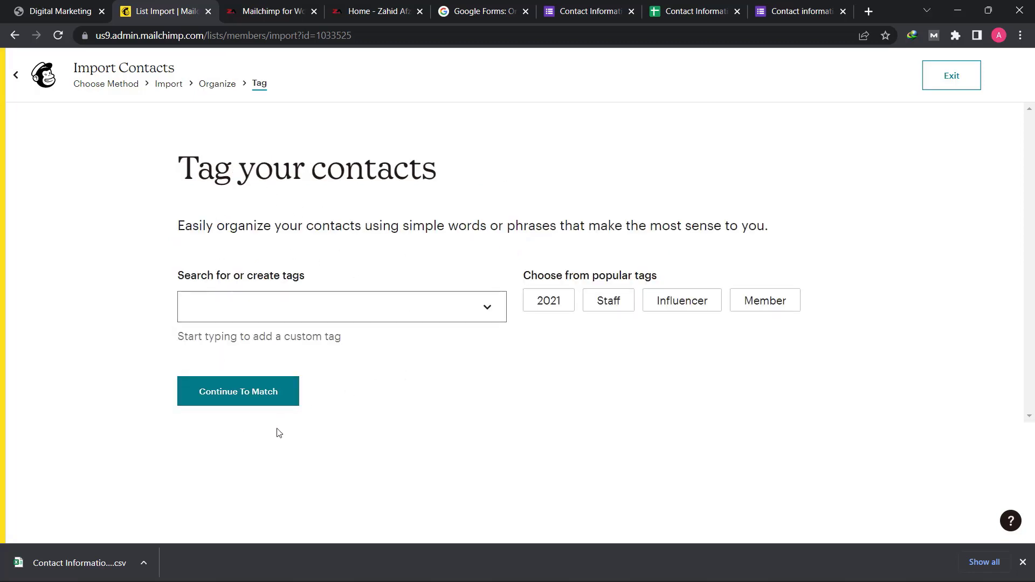
left_click(240, 402)
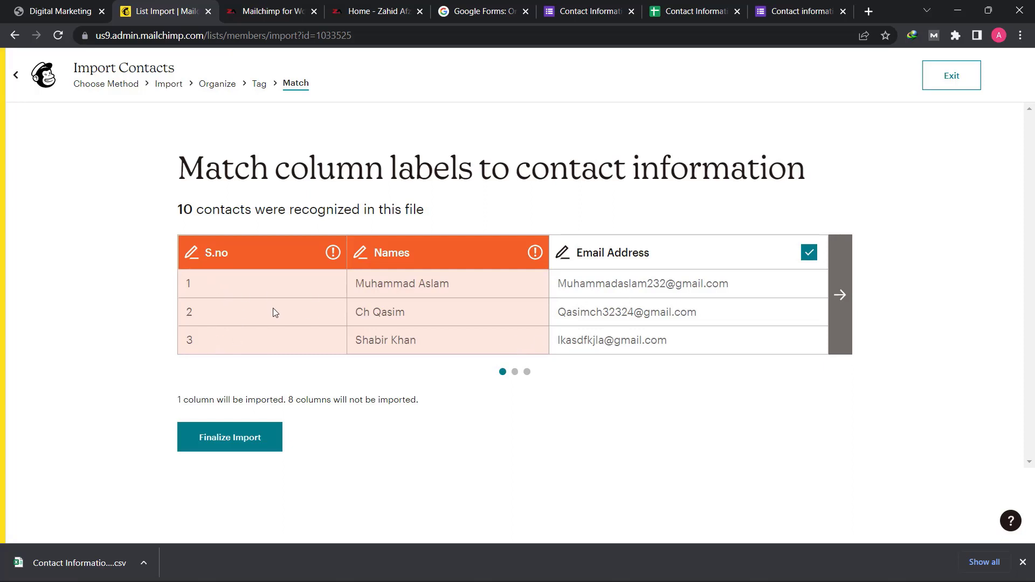
- Look through the file's columns and match the Names column to the First Name (FNAME) field
mouse_move(534, 257)
left_click(839, 295)
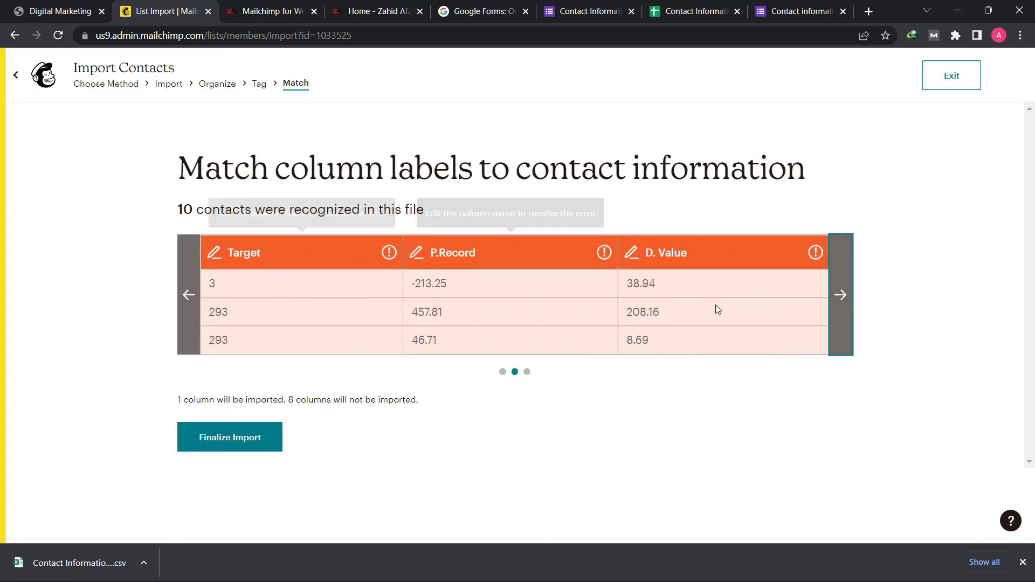
left_click(840, 295)
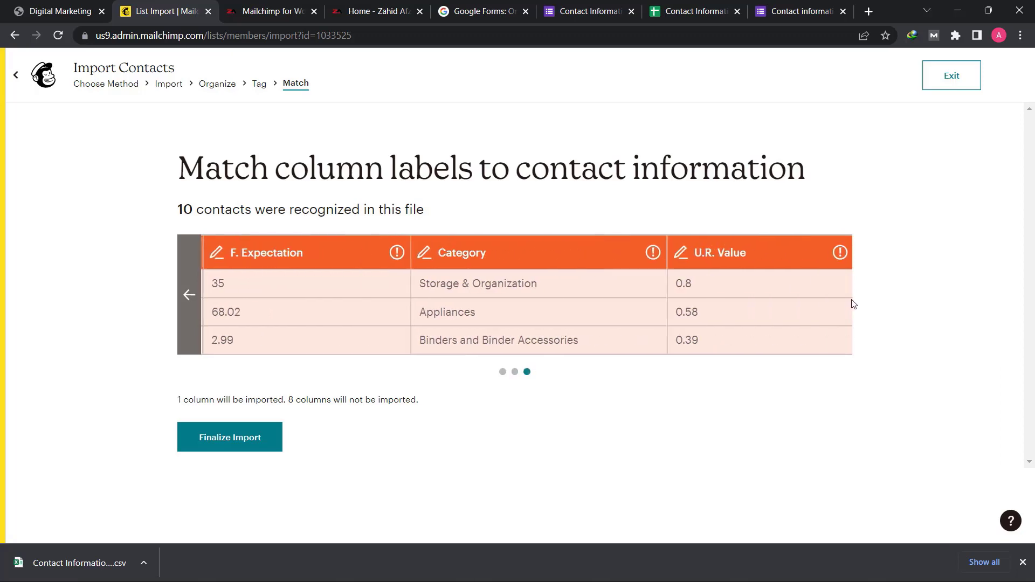
left_click(189, 302)
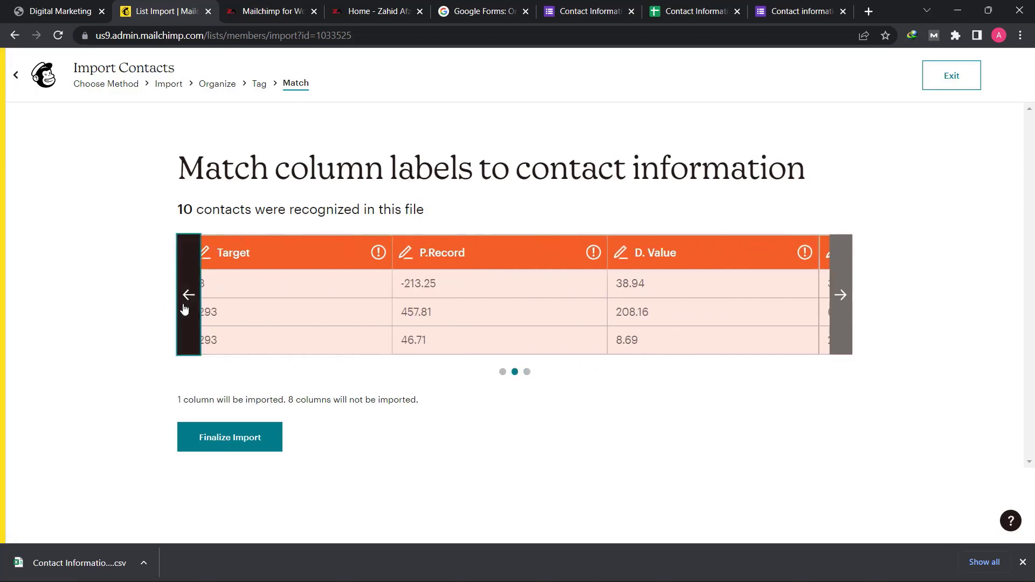
left_click(187, 304)
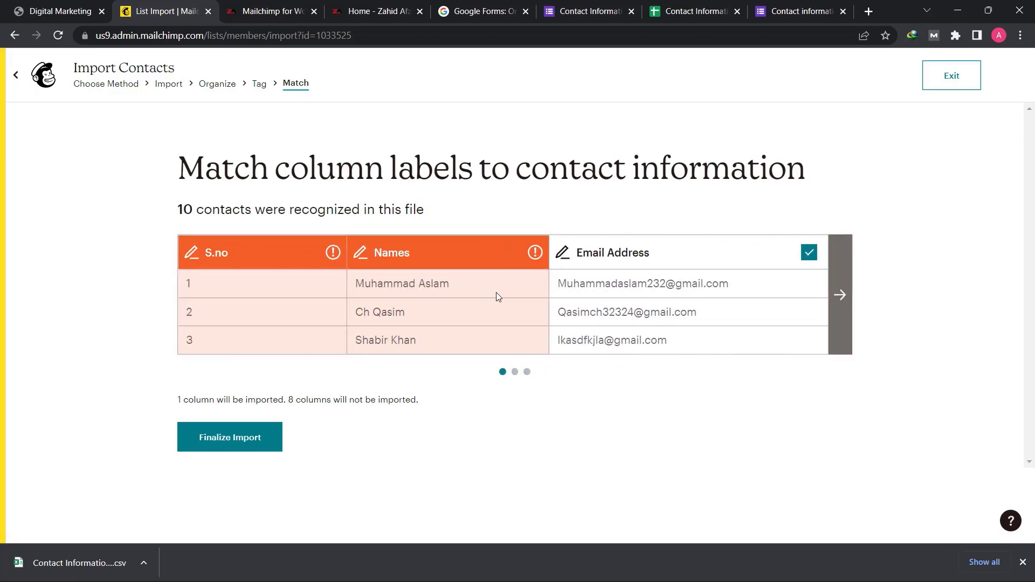
left_click(533, 252)
left_click(375, 297)
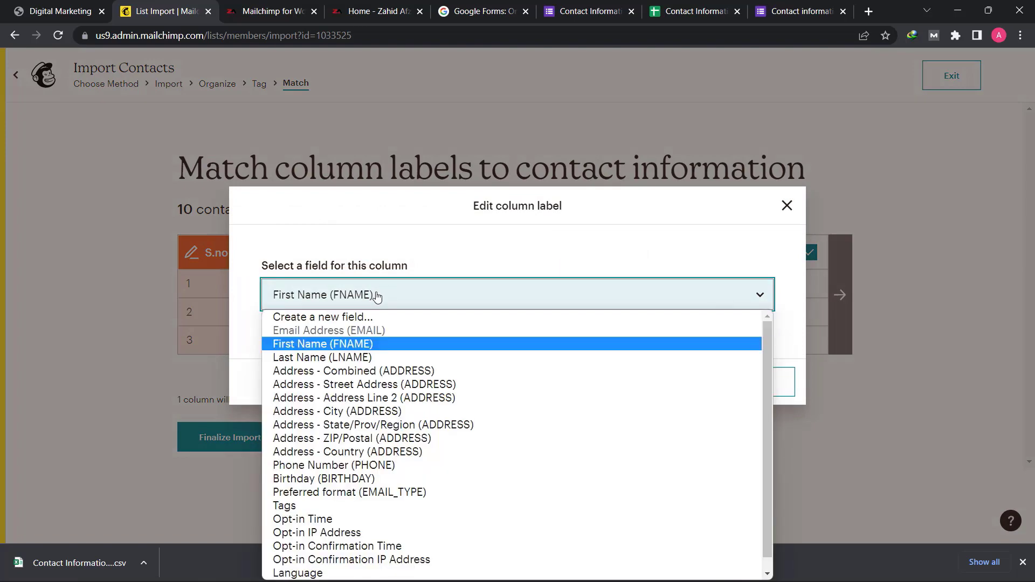
left_click(352, 344)
left_click(676, 387)
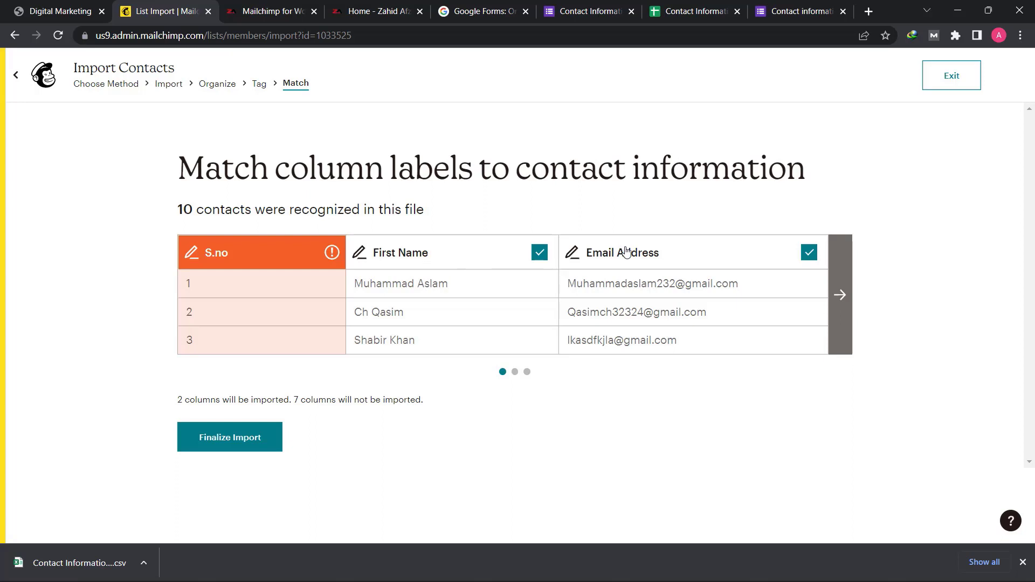
- Check the remaining unmatched columns, leave them out, and finalize and complete the import into the audience
left_click(844, 316)
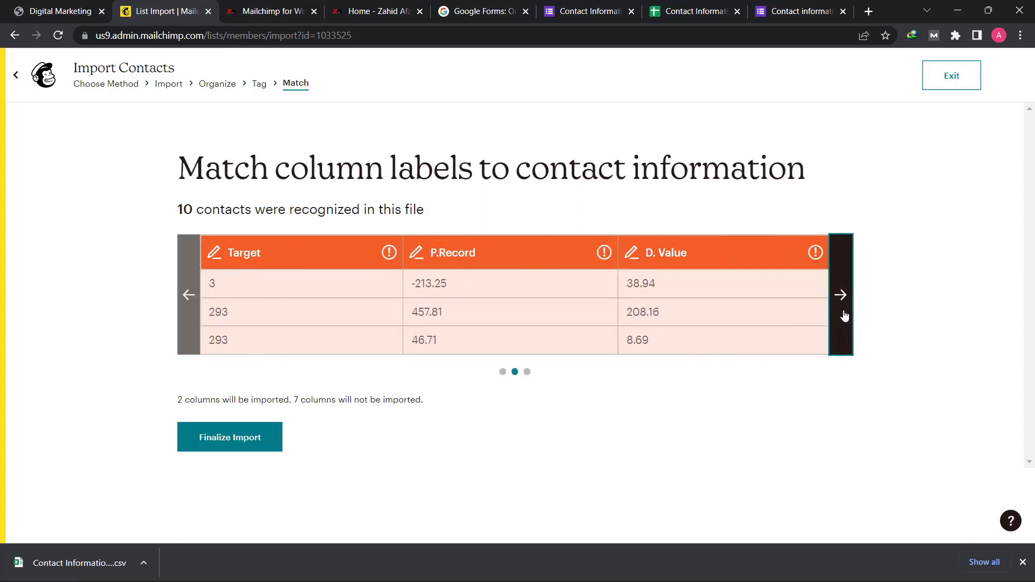
left_click(845, 317)
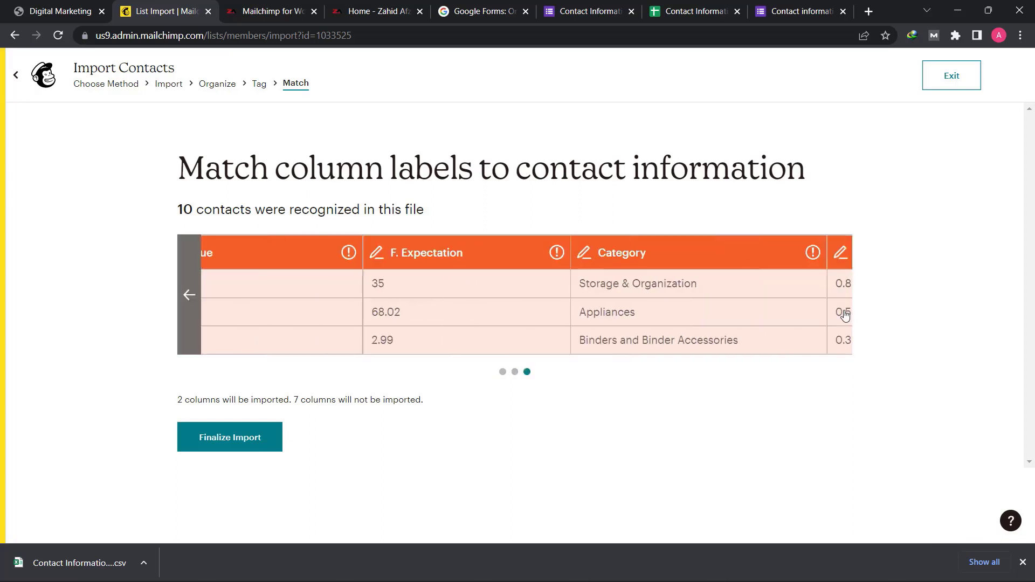
double_click(187, 294)
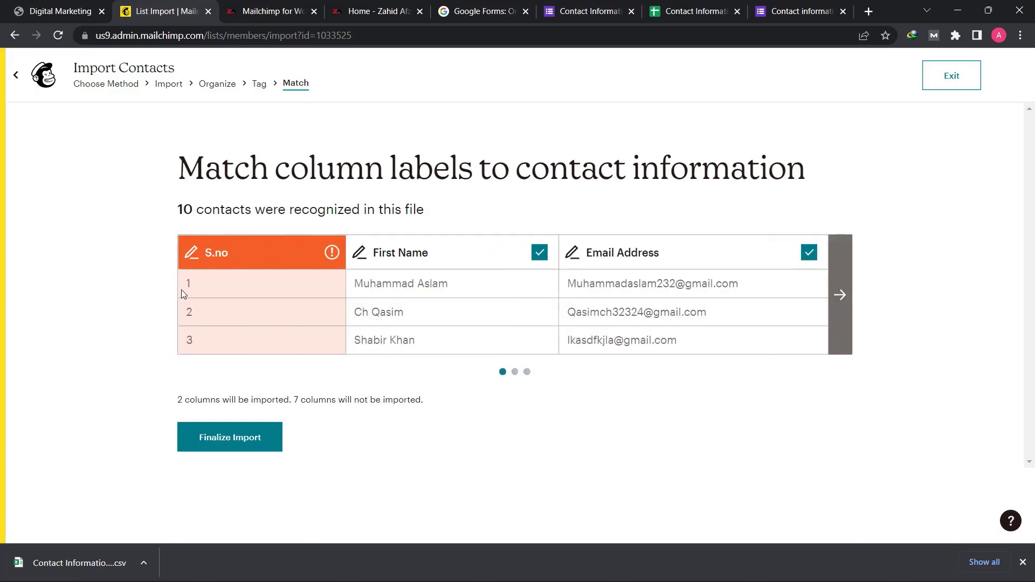
left_click(239, 443)
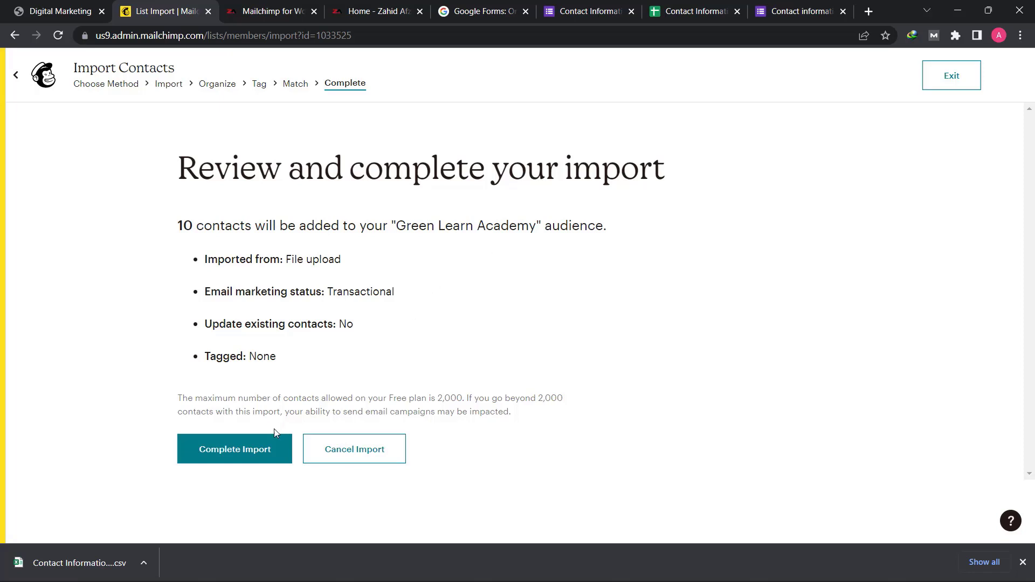
left_click(250, 454)
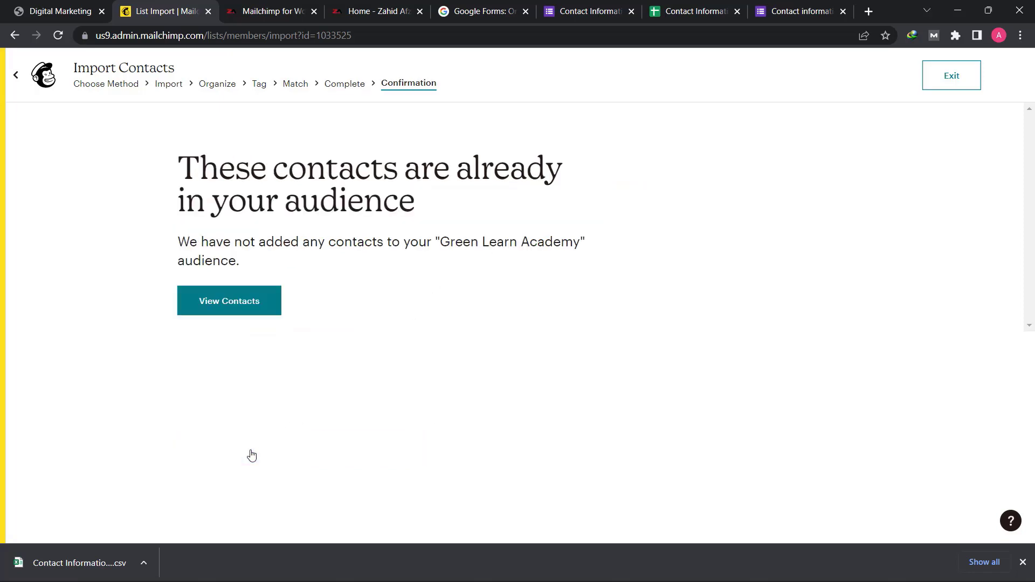
- View the audience's contacts after the import and look through the list of names and email addresses
left_click(247, 307)
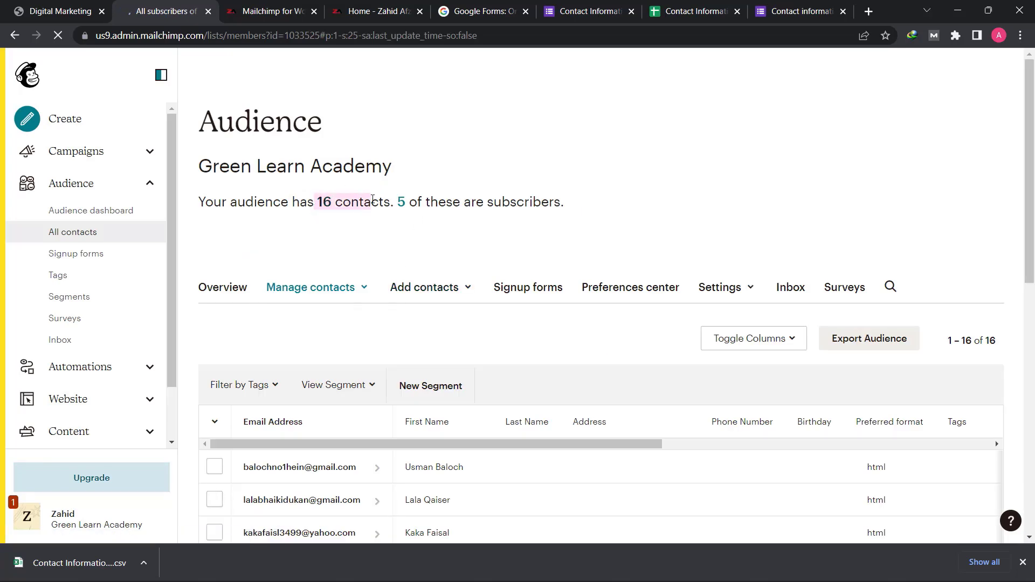
scroll(398, 292, "down", 10)
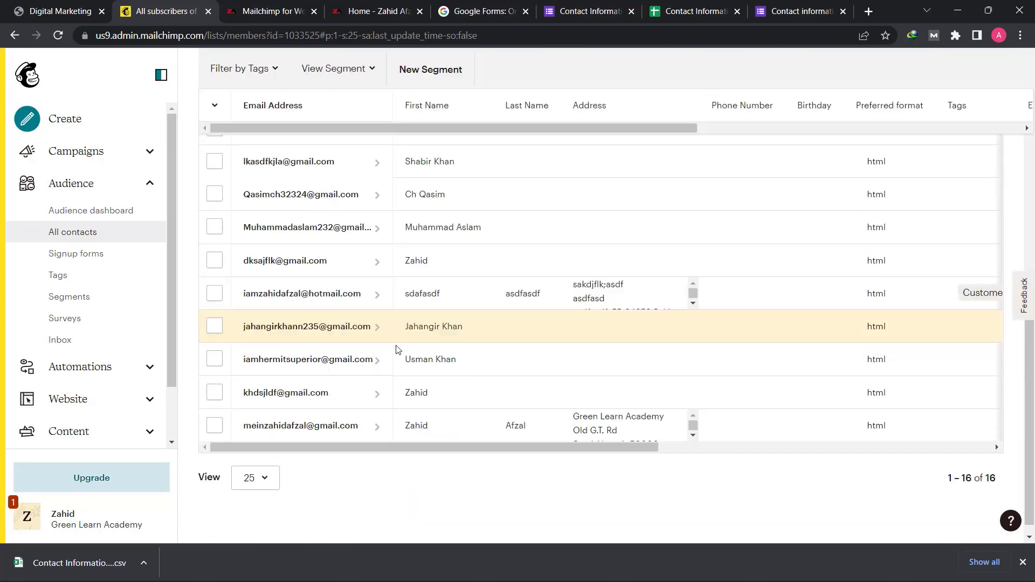
scroll(441, 346, "up", 10)
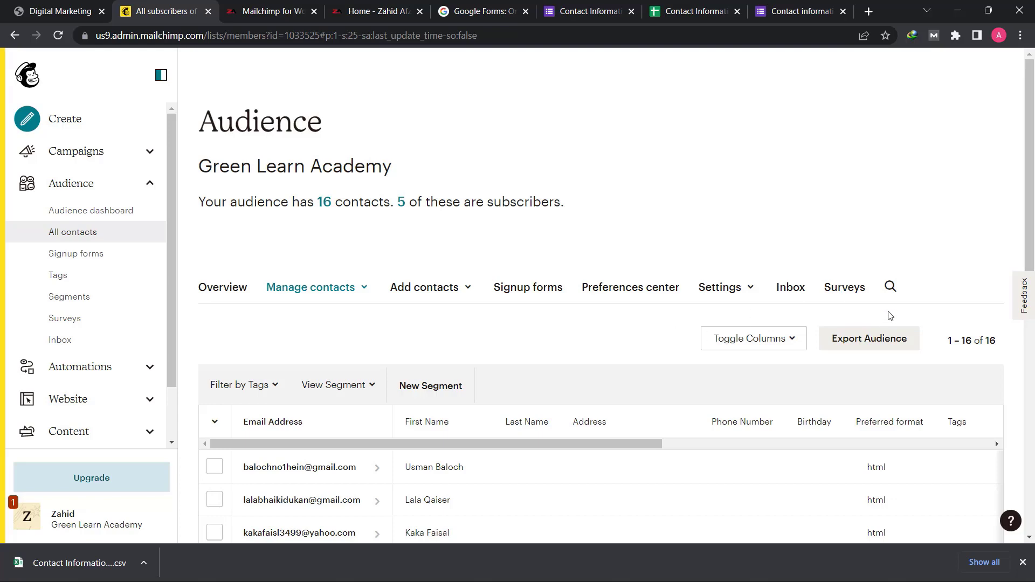
scroll(564, 308, "down", 3)
scroll(565, 309, "down", 5)
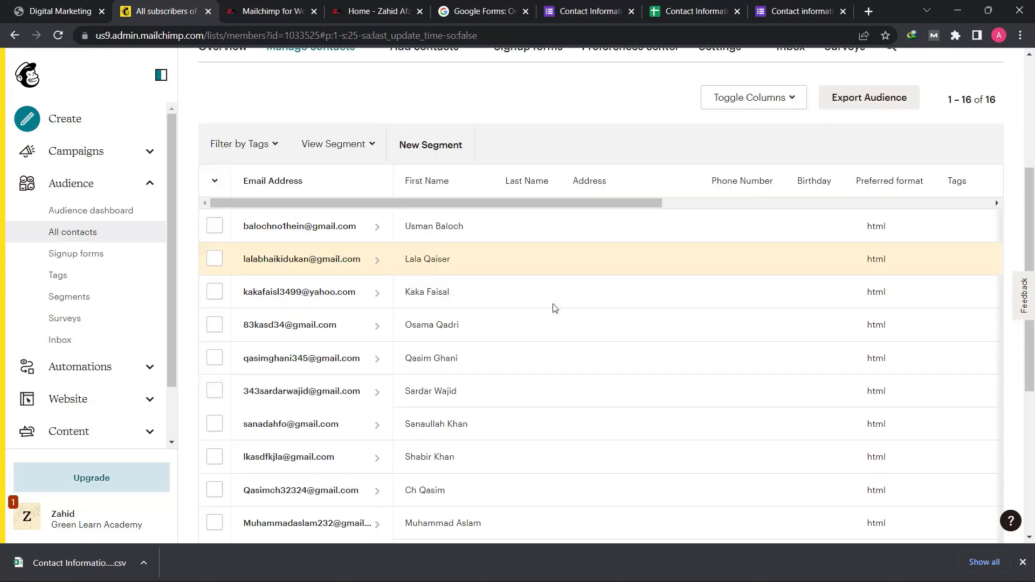
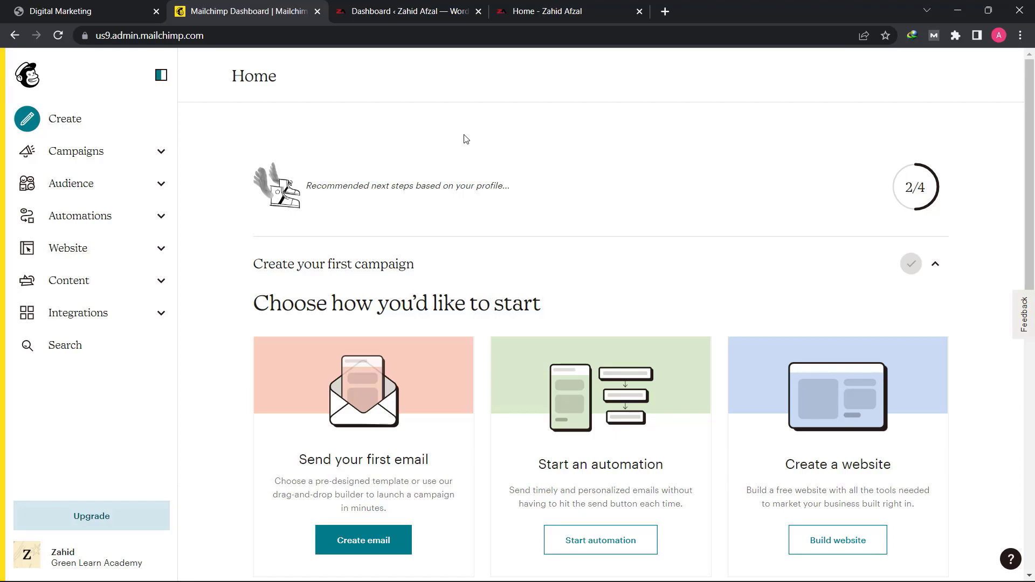
- View all contacts in the audience and examine their tags, email marketing status and source columns
left_click(133, 185)
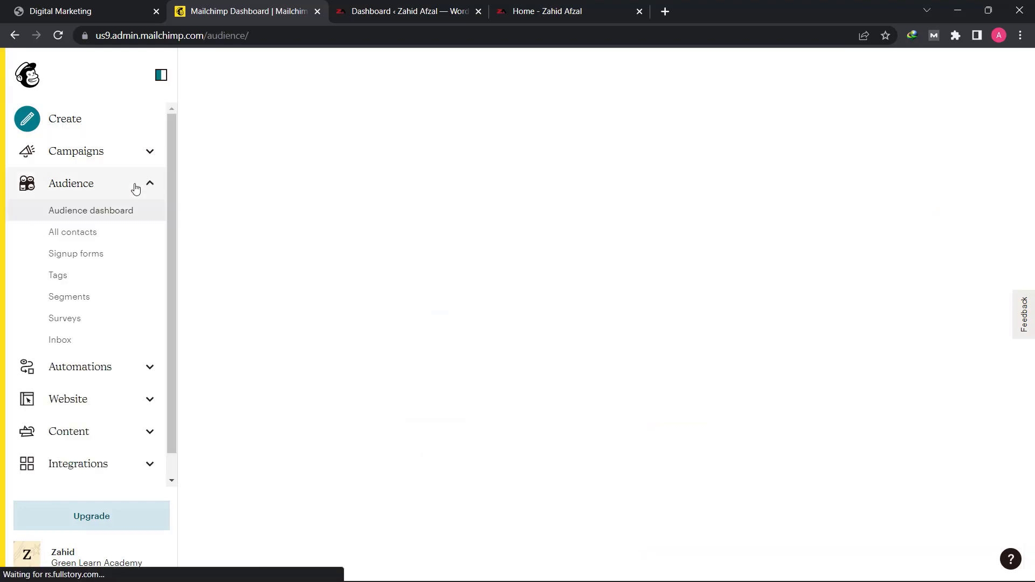
left_click(88, 237)
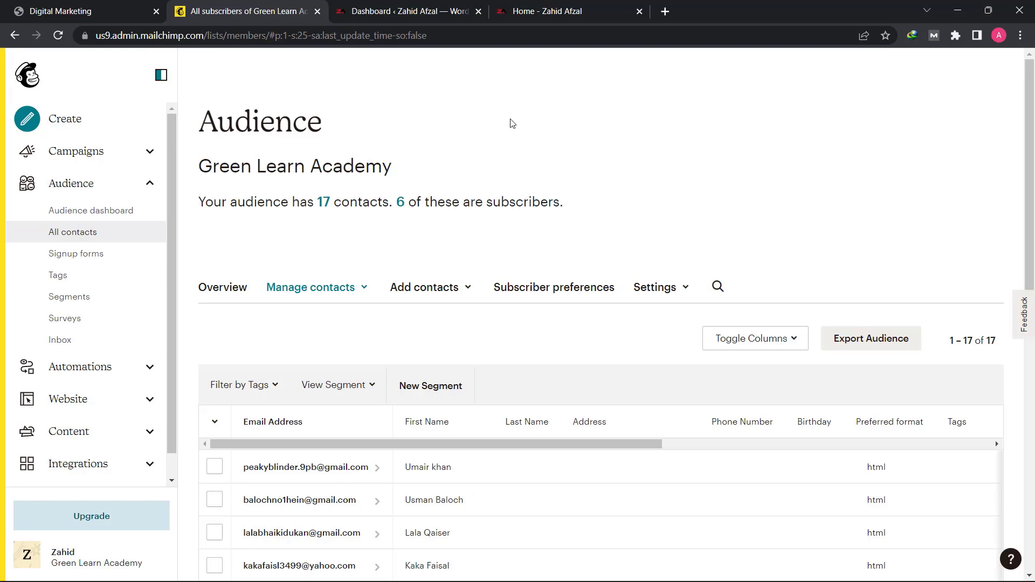
scroll(512, 123, "down", 10)
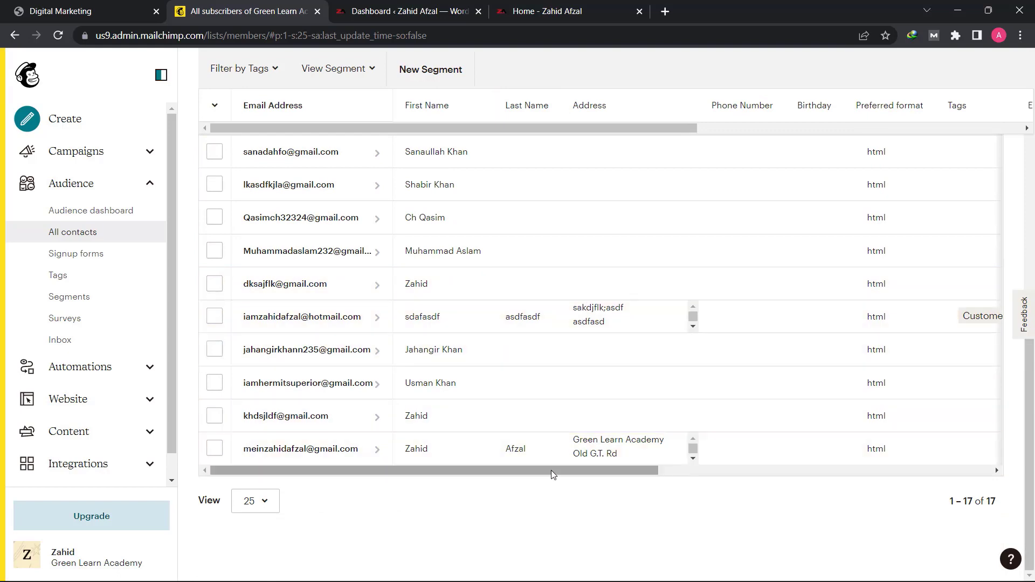
left_click_drag(551, 470, 811, 480)
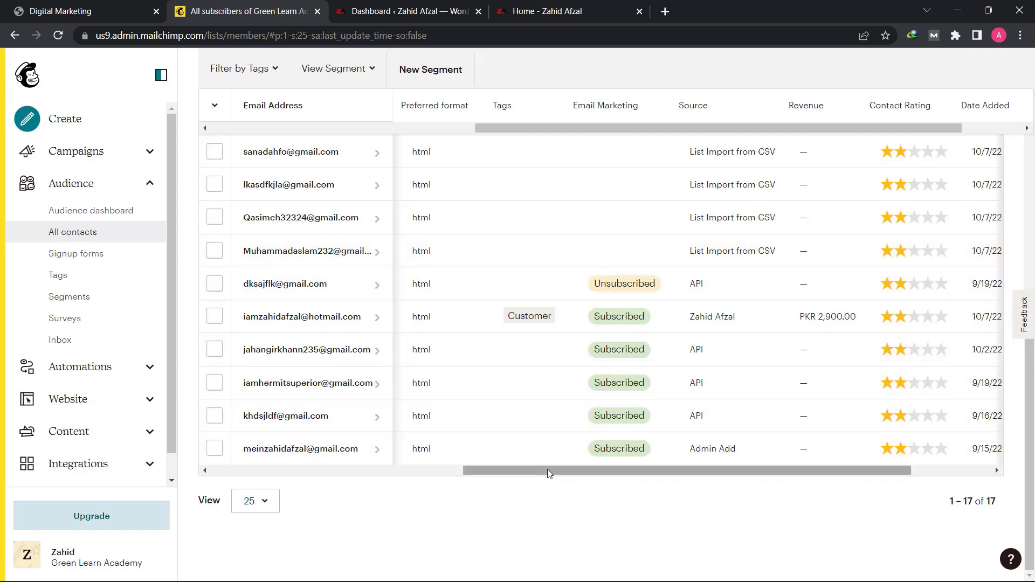
left_click_drag(548, 470, 483, 467)
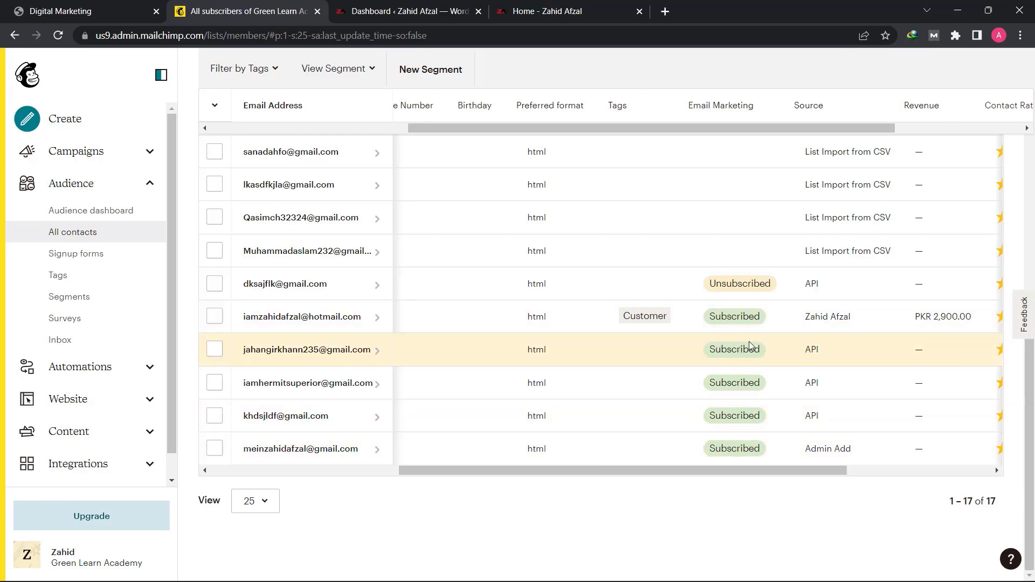
scroll(750, 339, "up", 4)
scroll(753, 337, "up", 6)
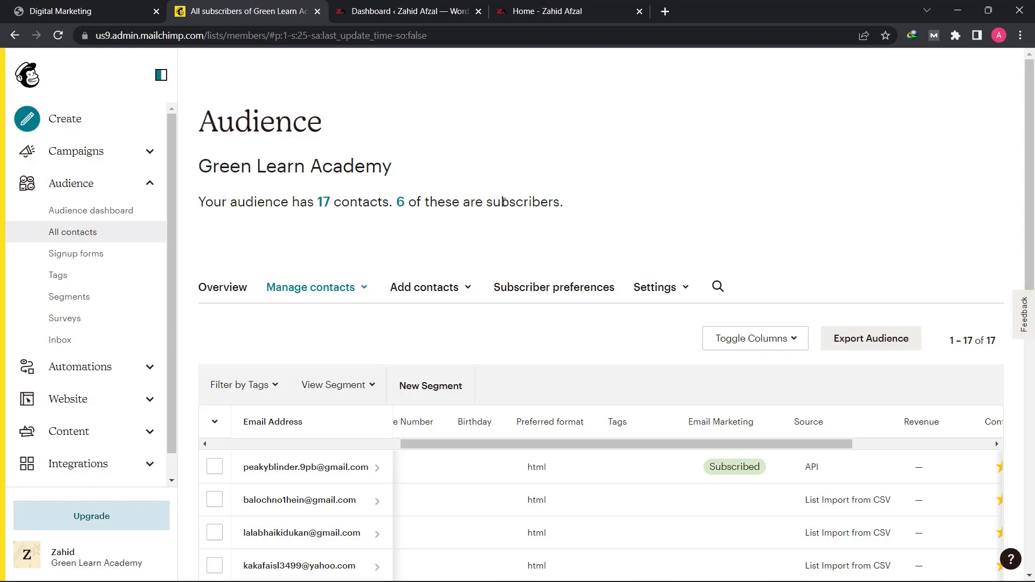
- Create a regular email campaign named "Testing" and dismiss the choice between the classic and new email builders
left_click(150, 184)
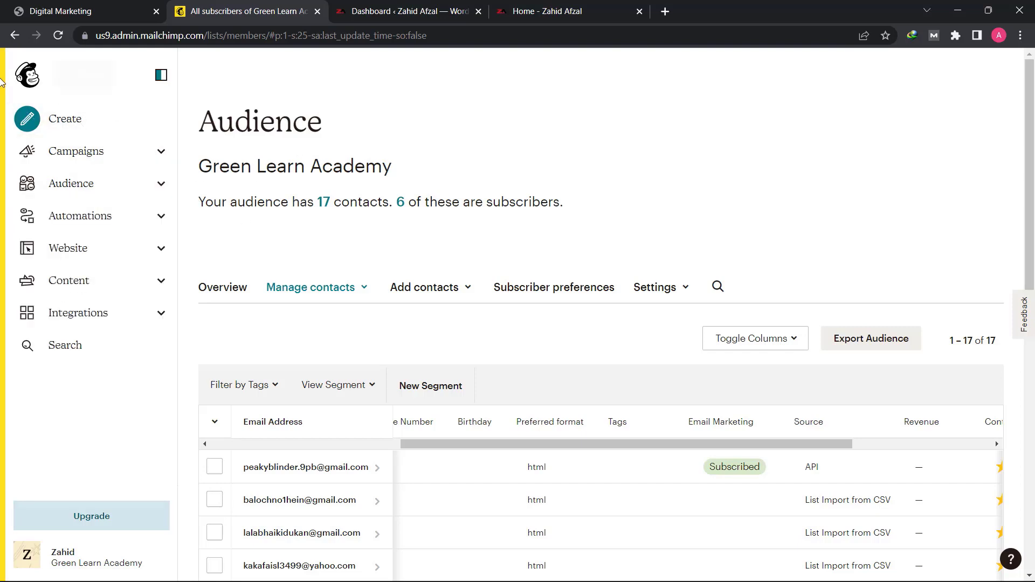
left_click(31, 131)
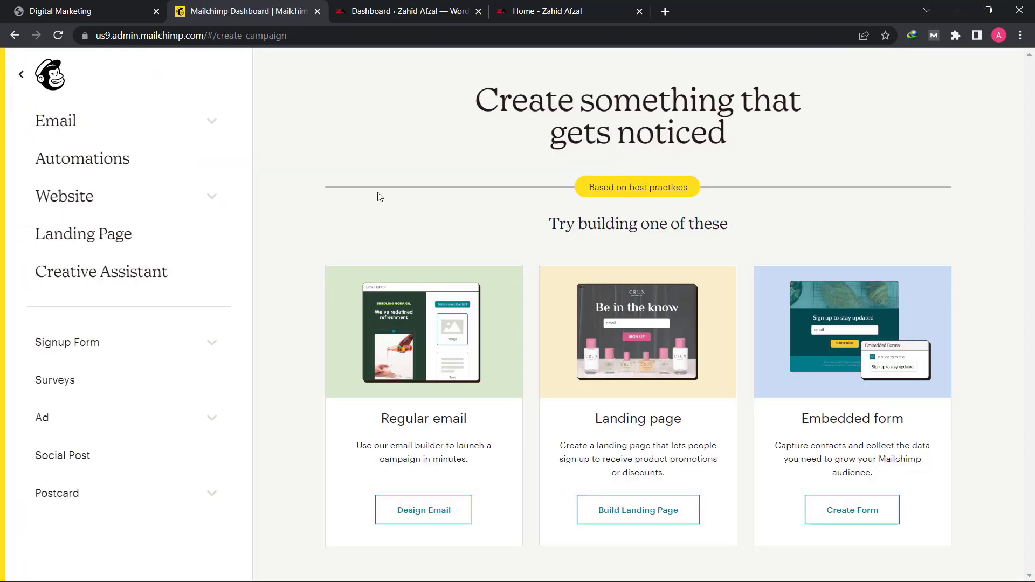
left_click(125, 122)
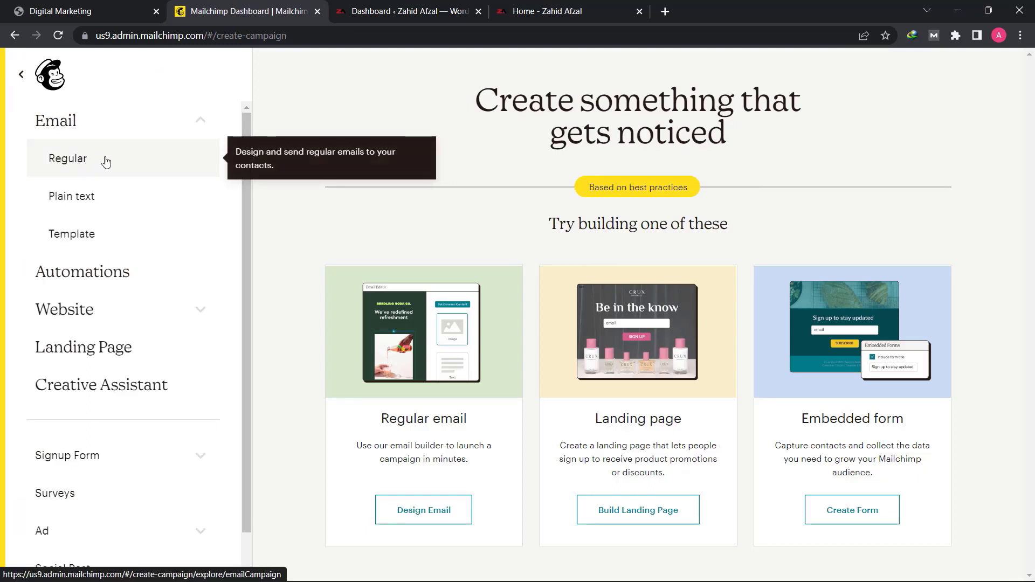
left_click(106, 163)
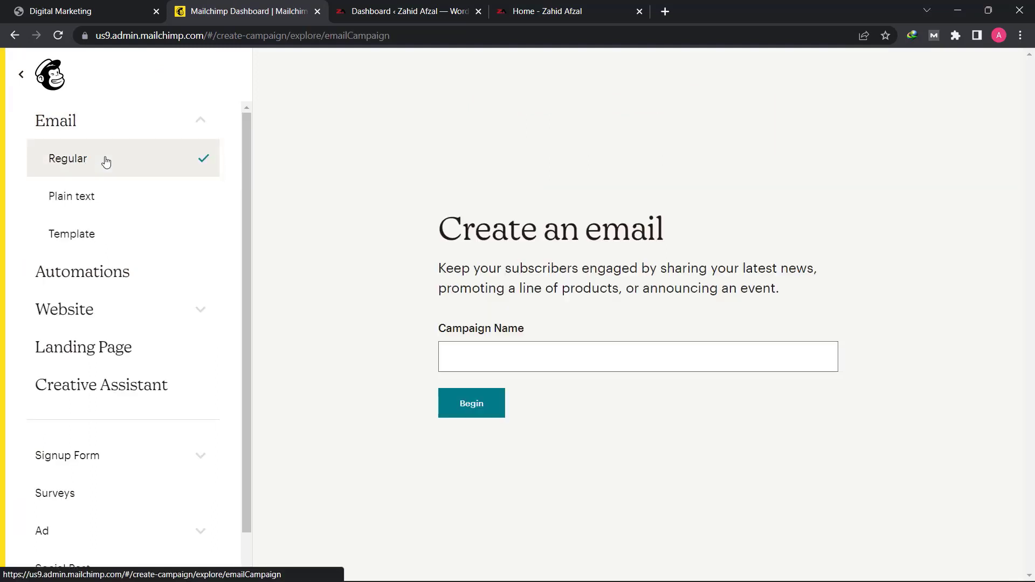
left_click(495, 352)
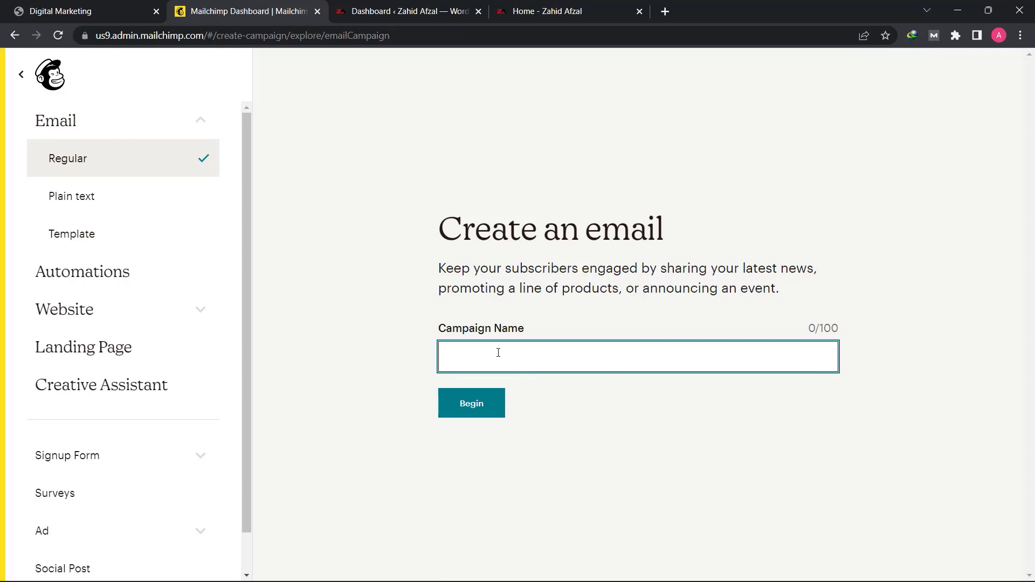
type("Testing")
left_click(485, 412)
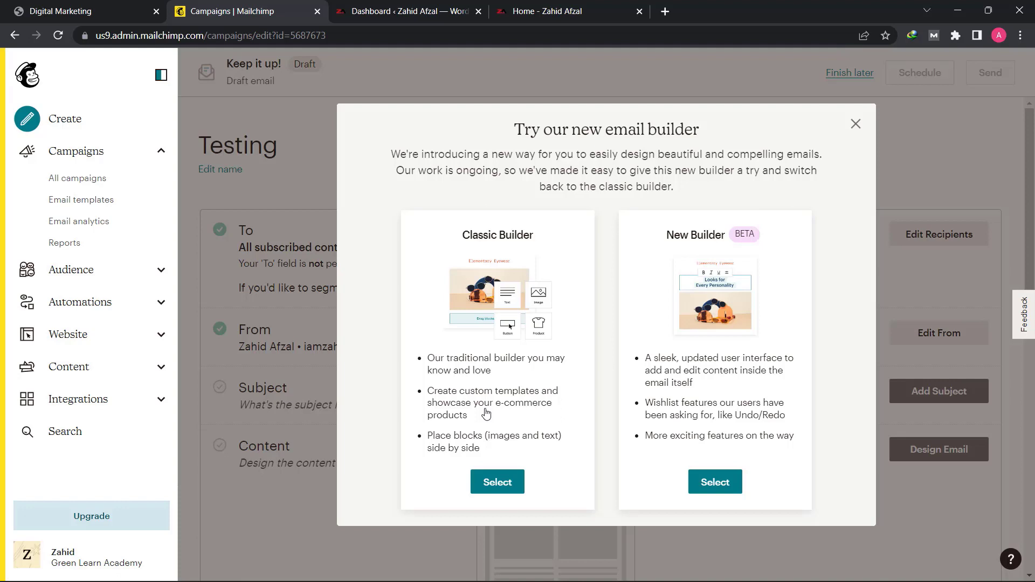
left_click(855, 124)
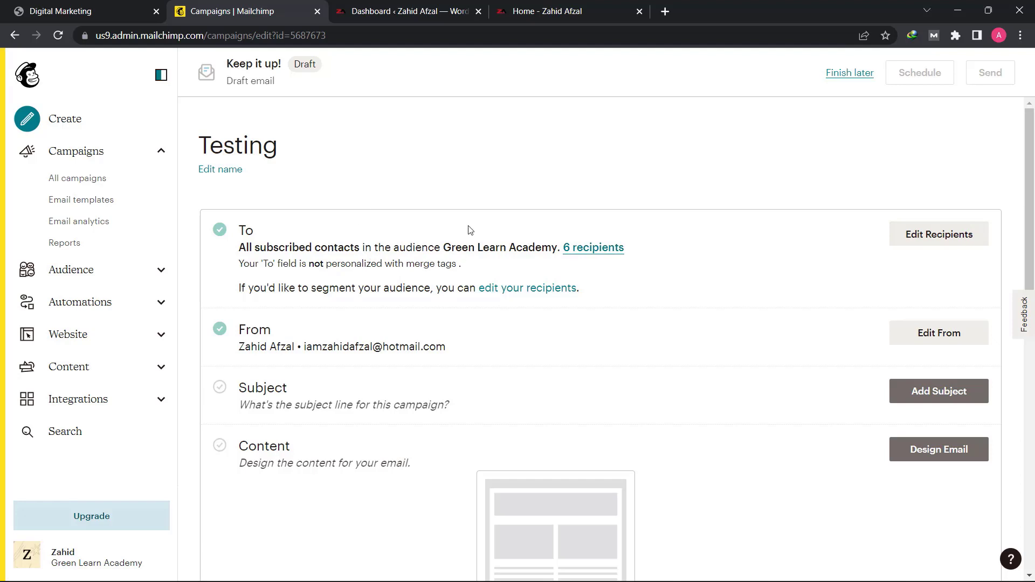
- Edit the campaign's recipients, try the Customer tag, and set the segment back to All subscribers in audience
left_click(954, 240)
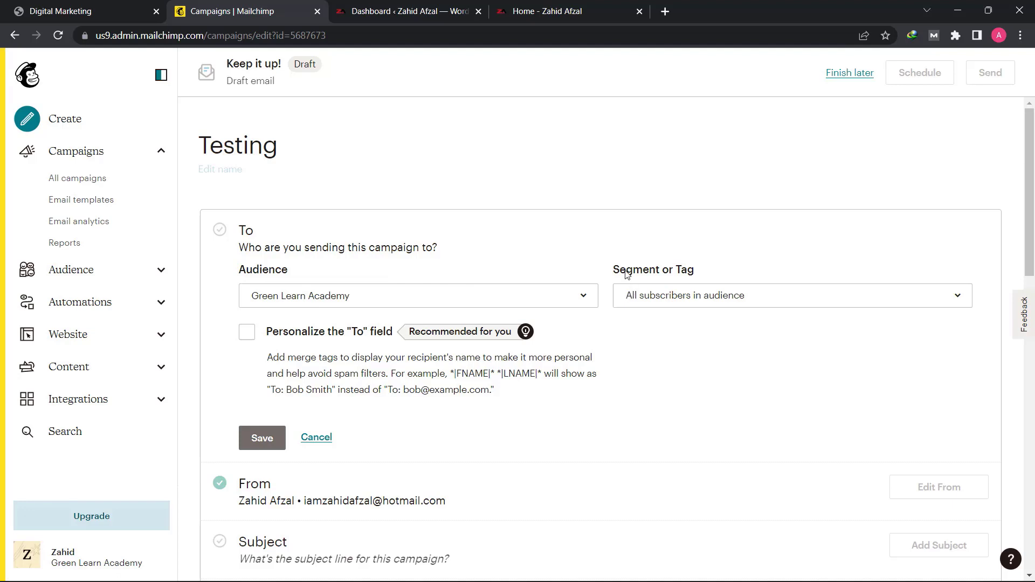
left_click(680, 306)
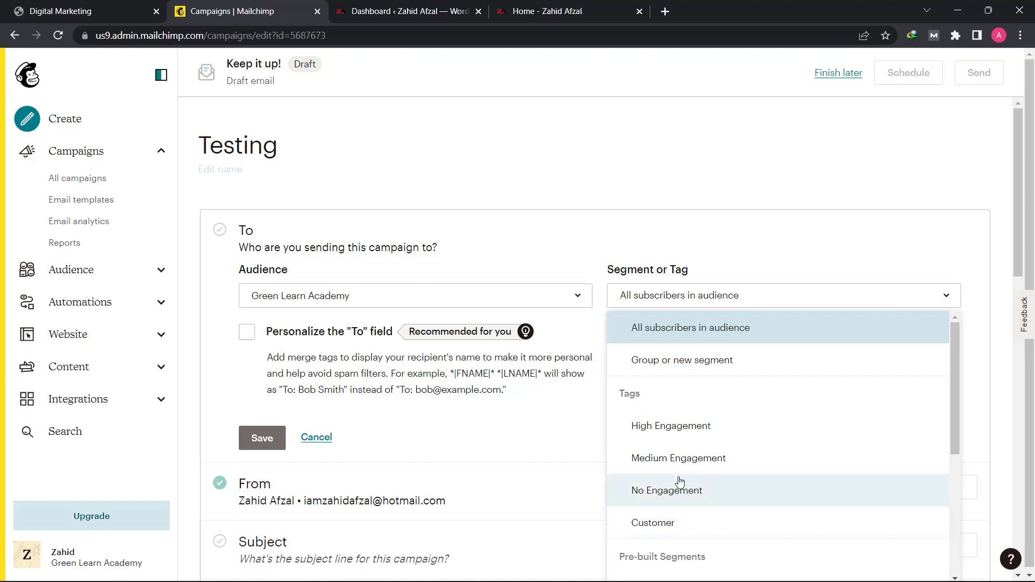
left_click(663, 523)
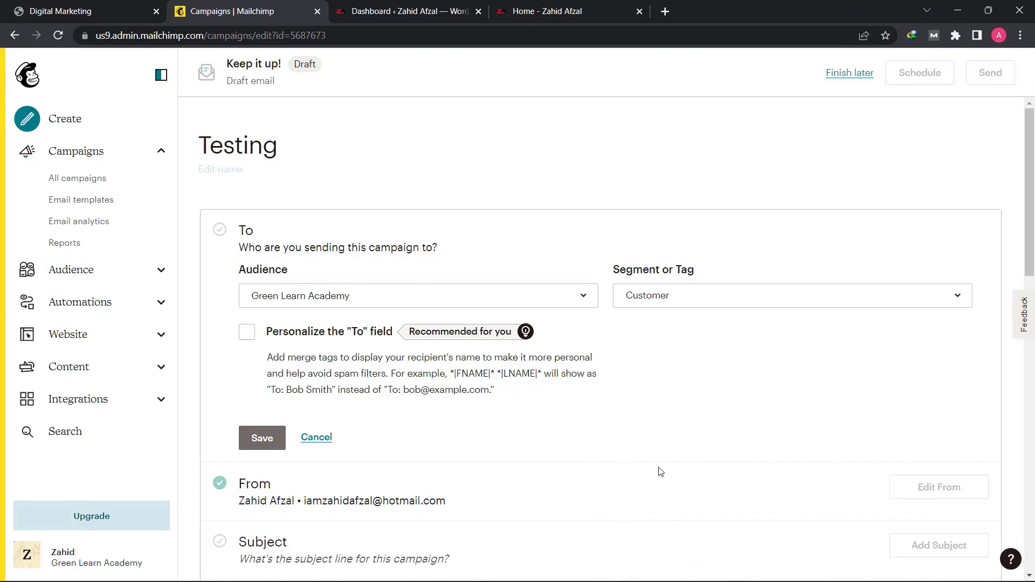
left_click(704, 298)
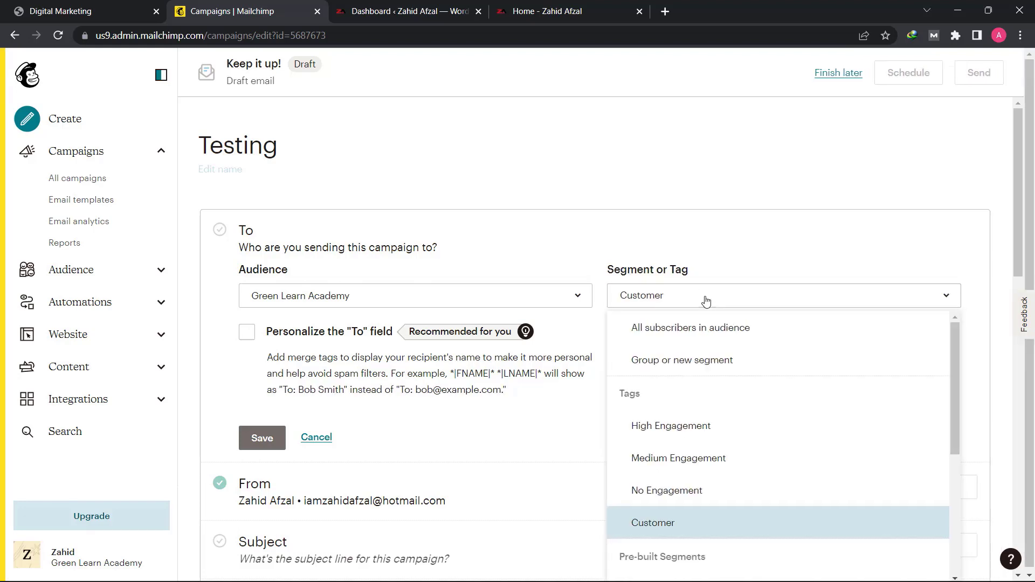
left_click(699, 337)
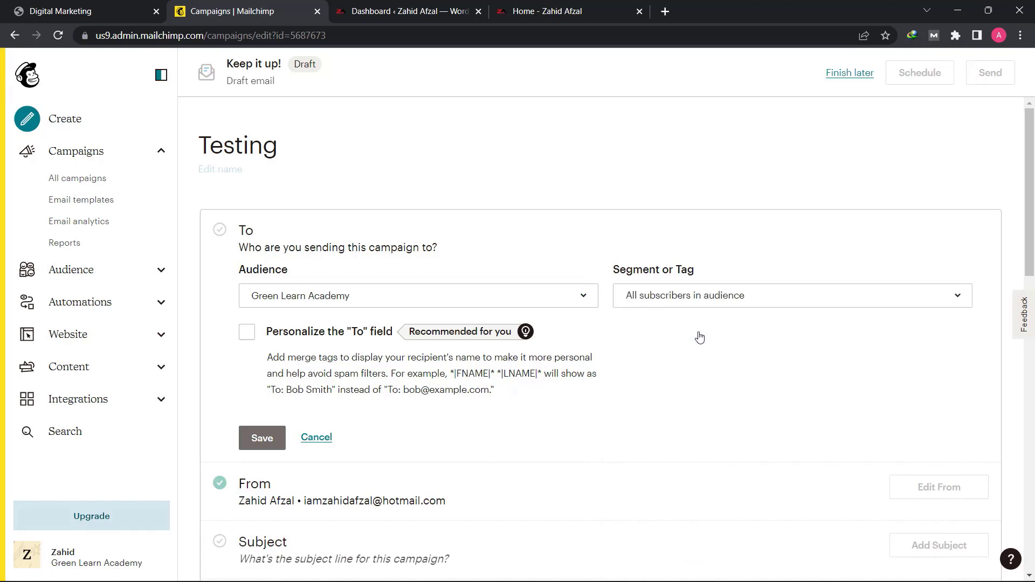
- Personalize the To field with the *|FNAME|* merge tag and save the recipient settings
left_click(248, 334)
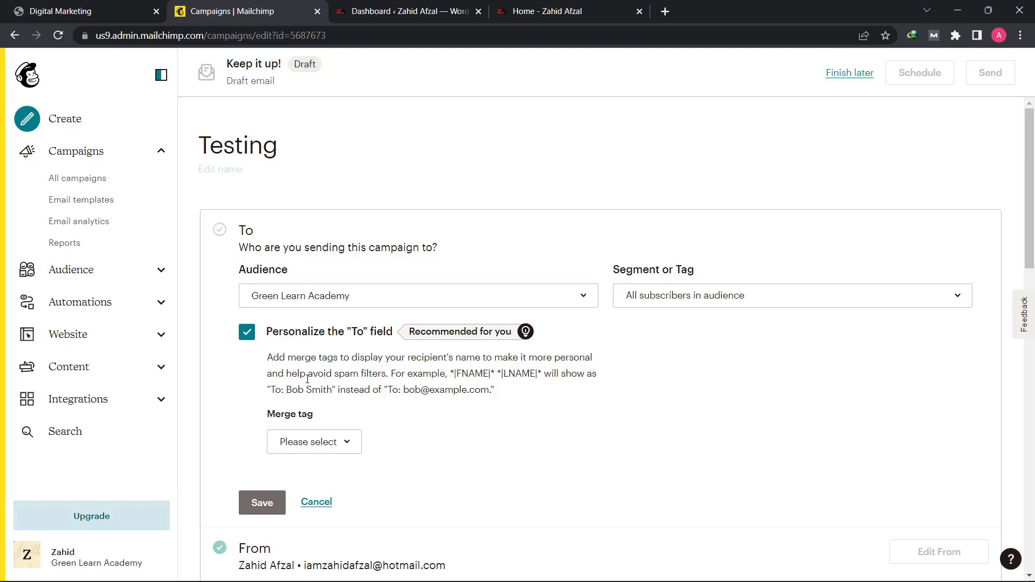
left_click(321, 442)
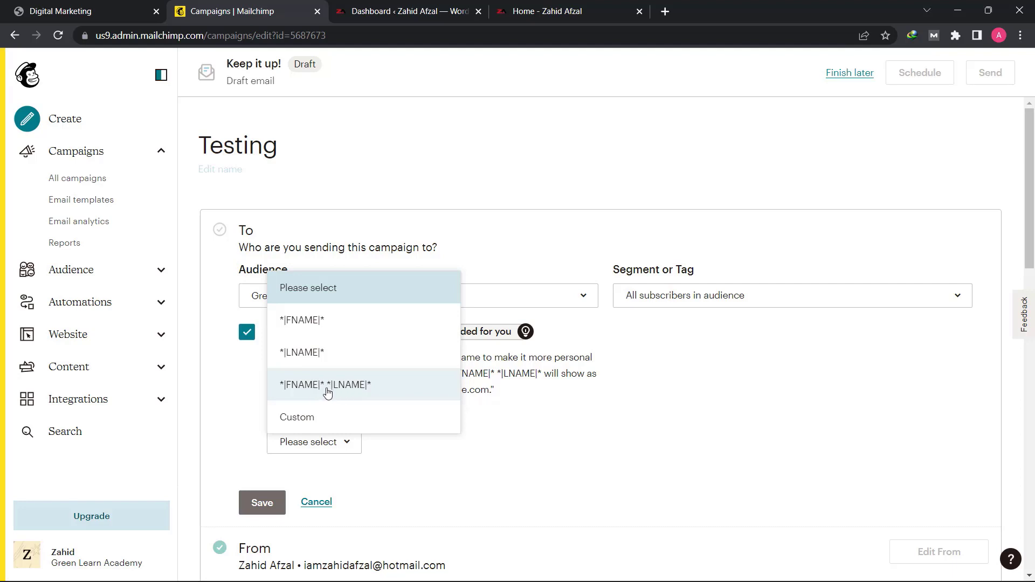
left_click(346, 320)
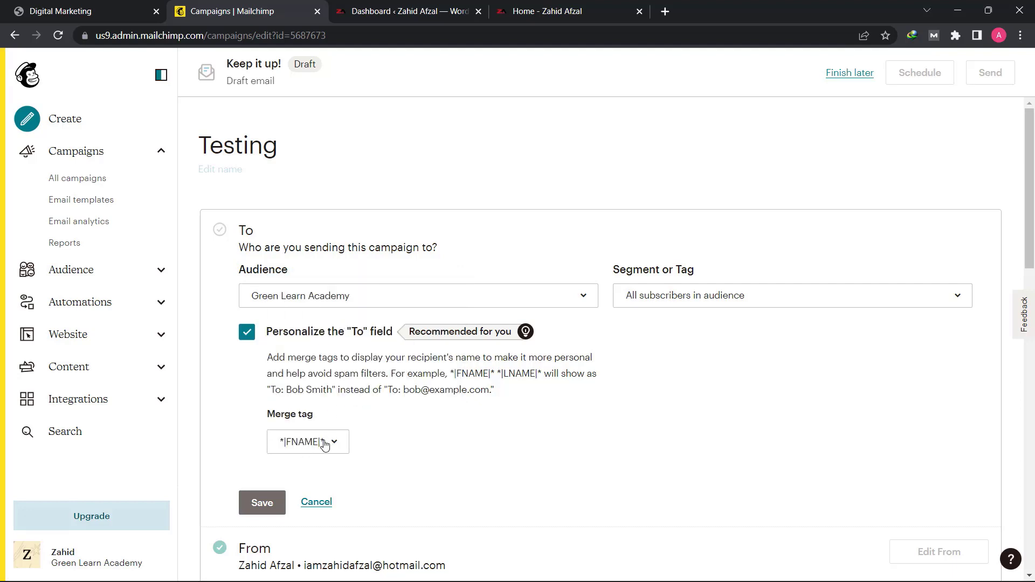
left_click(270, 506)
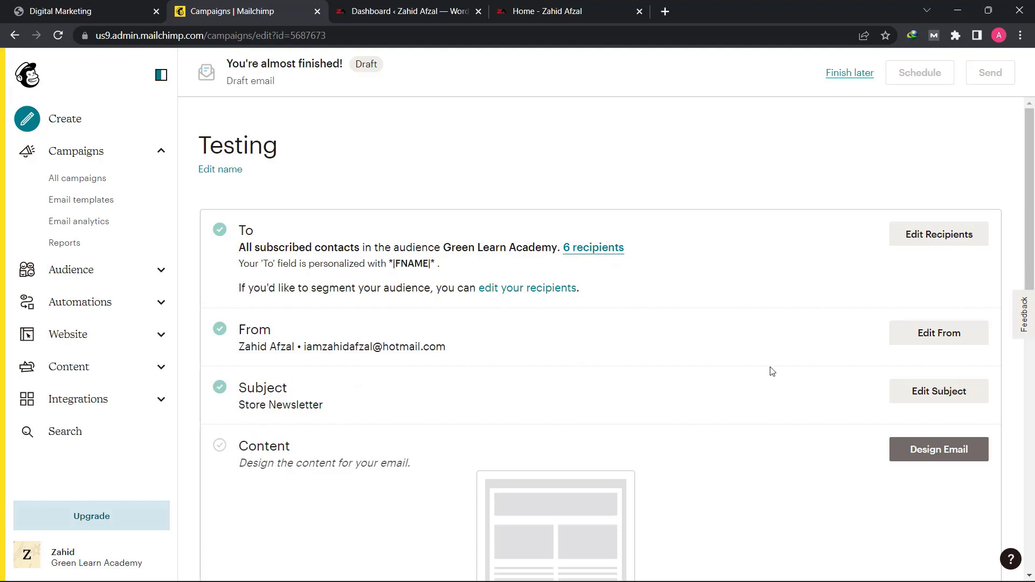
- Review the campaign's sender name and email address, and save the From section without editing them
left_click(914, 342)
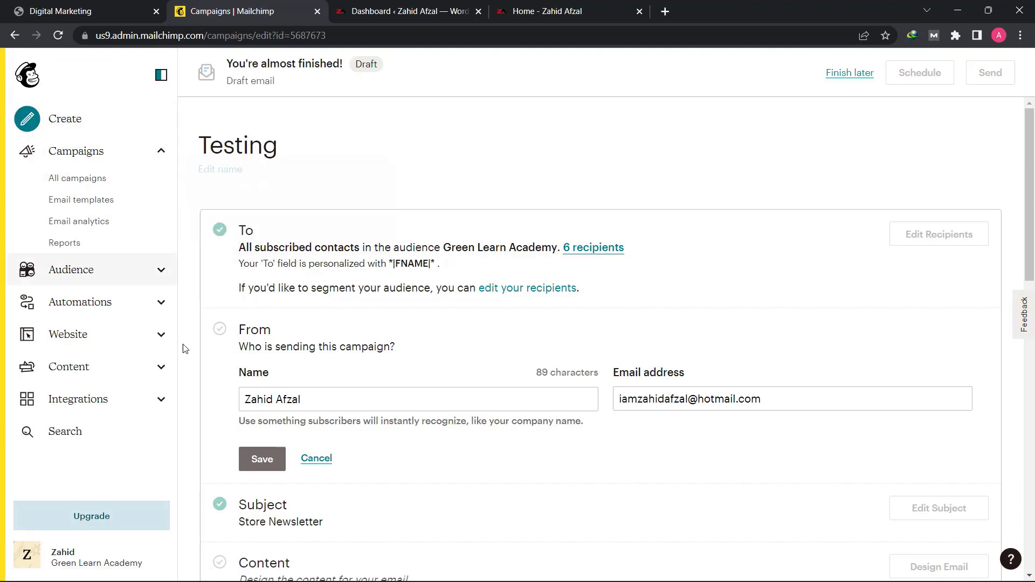
left_click(310, 399)
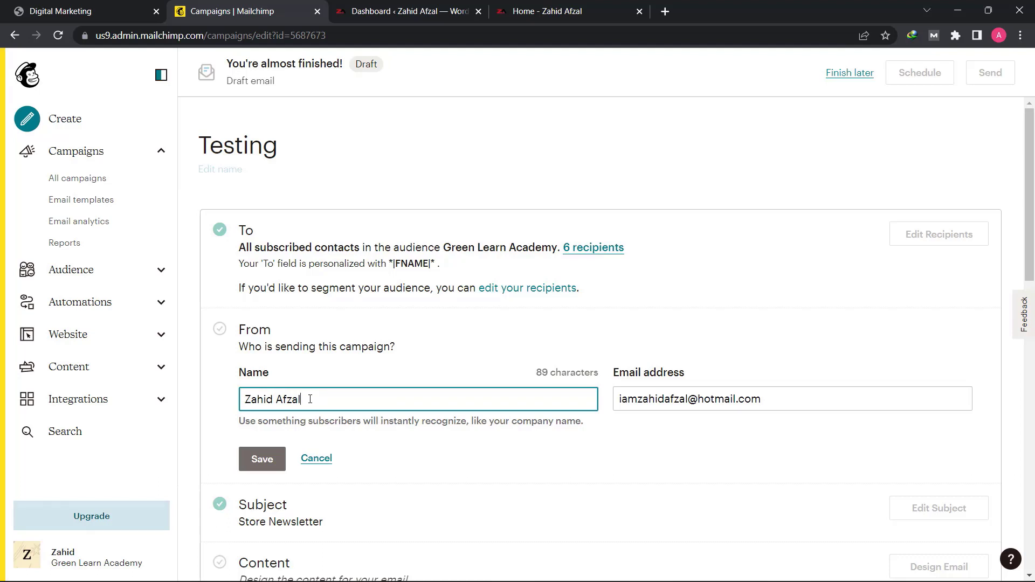
triple_click(314, 397)
left_click(315, 397)
scroll(314, 455, "down", 3)
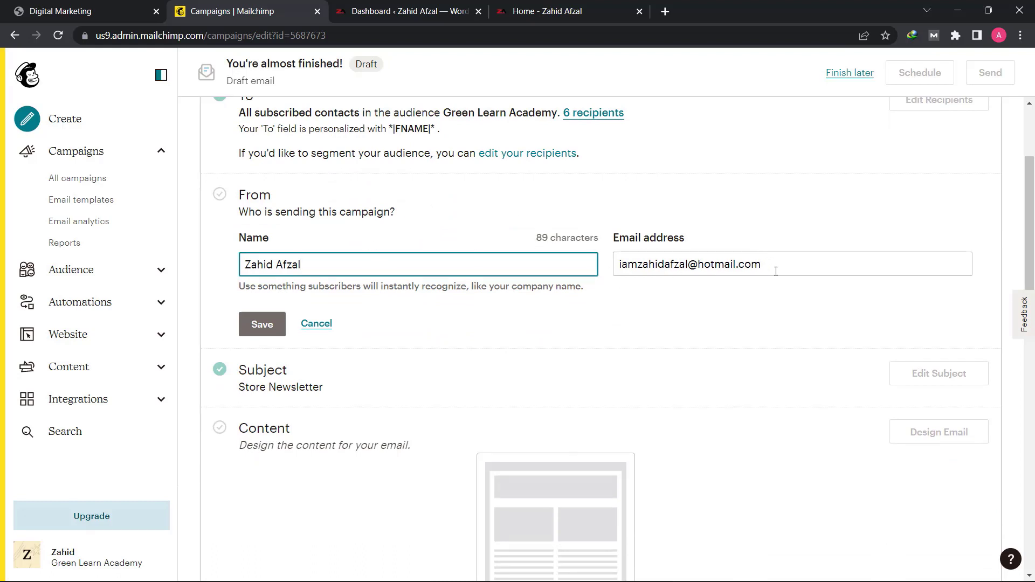
left_click(270, 335)
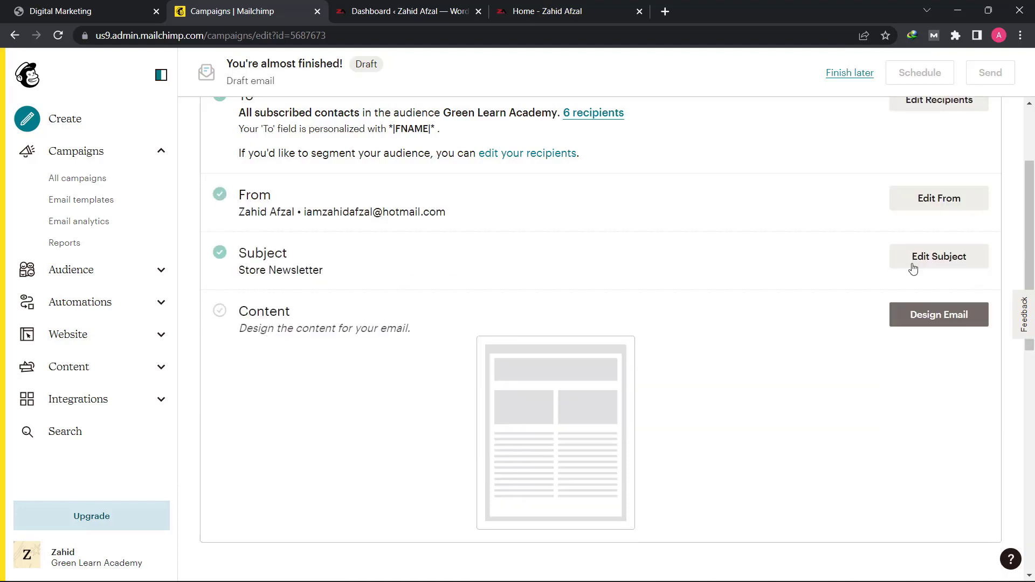
- Open the campaign's subject section, and in a new browser tab find and enlarge a Google image of a "gmail mail box"
left_click(935, 262)
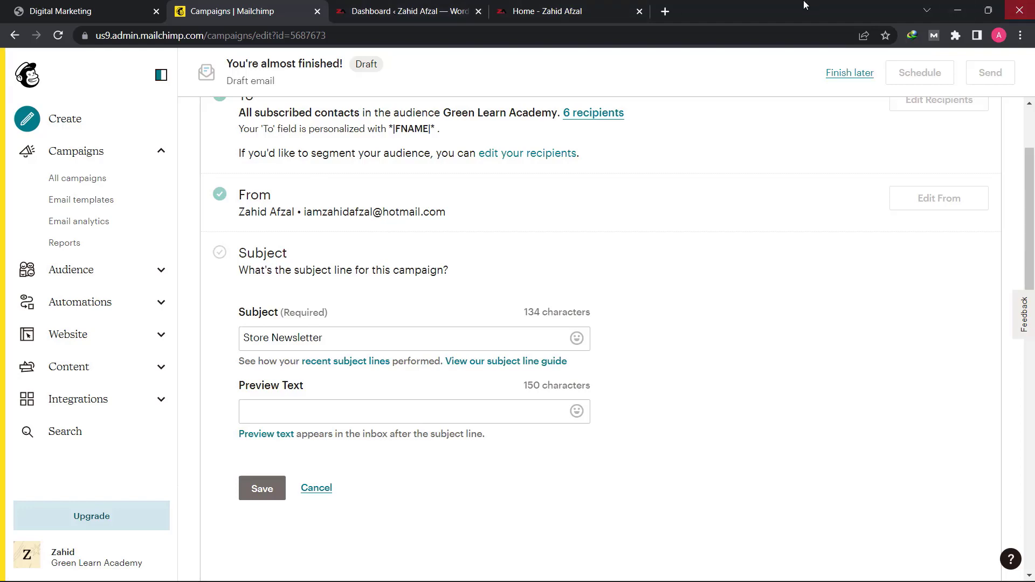
left_click(669, 11)
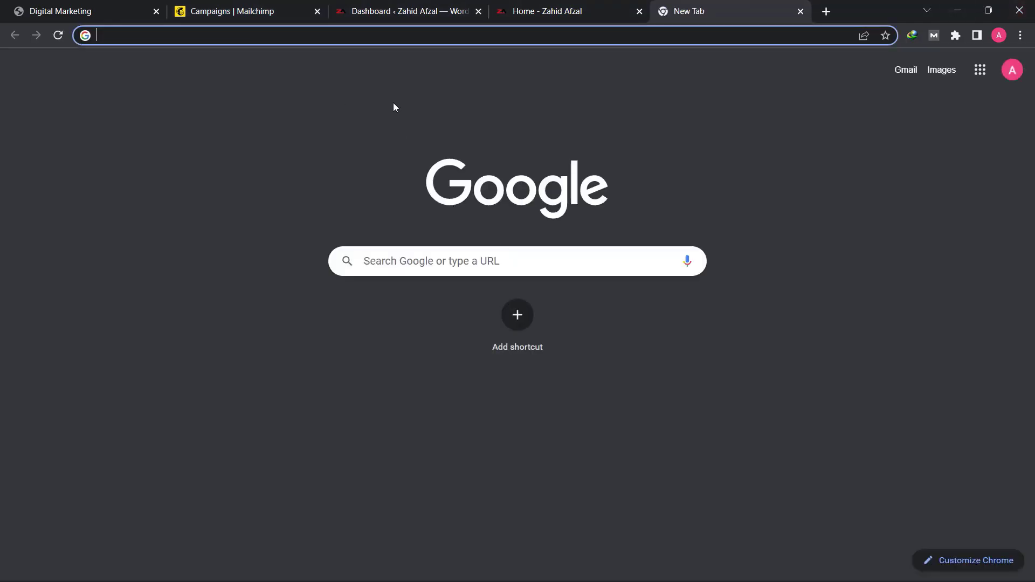
type("gmail mail box")
key("Return")
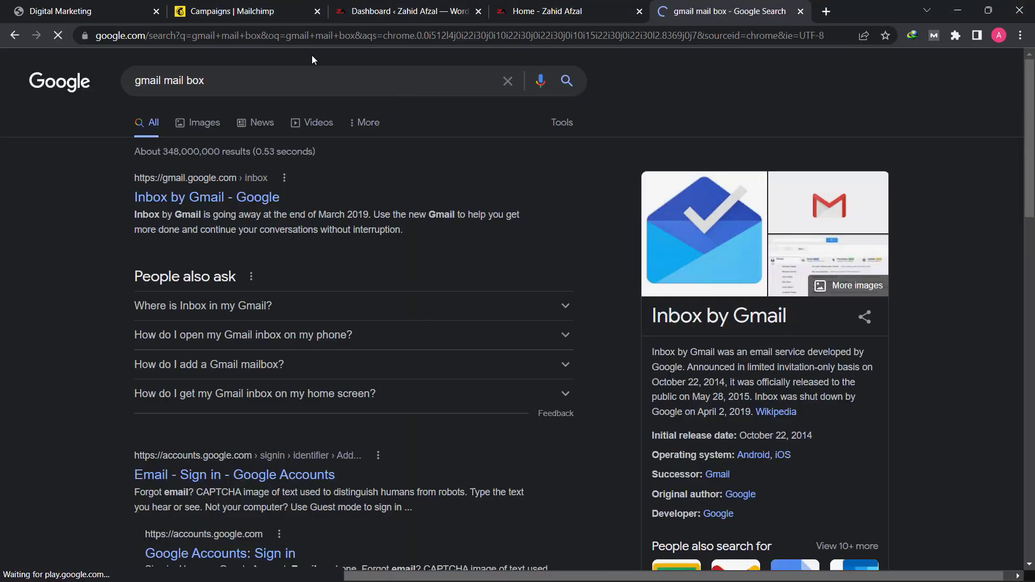
left_click(210, 123)
left_click(646, 266)
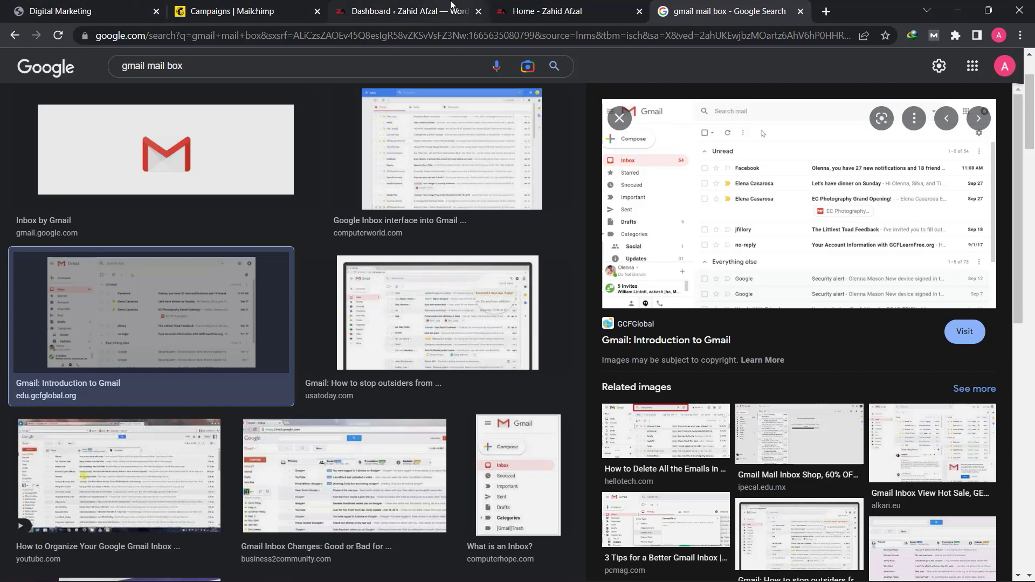
- Return to the Mailchimp campaign and replace its subject line with "Get 30% off on e-Book"
left_click(270, 9)
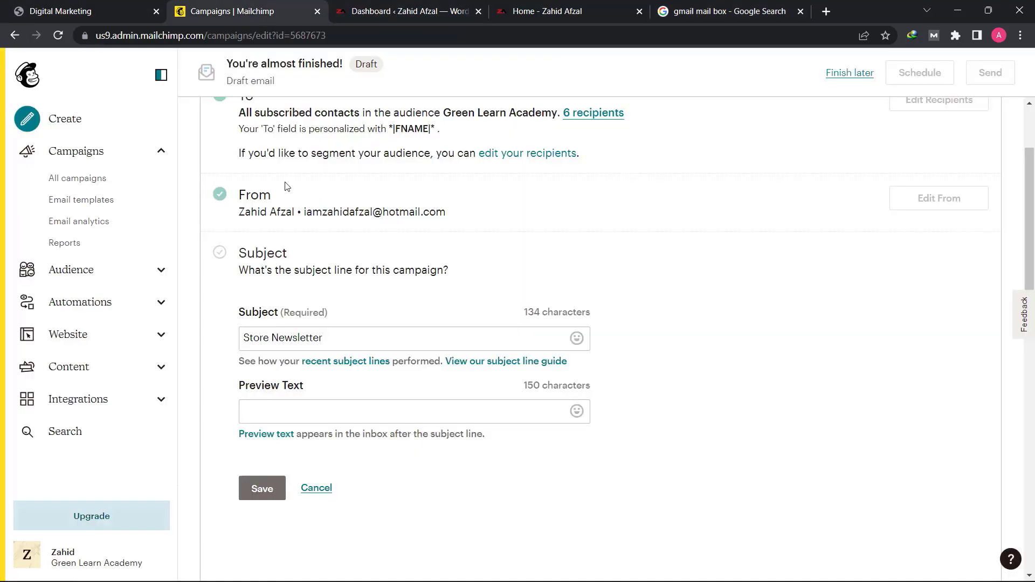
triple_click(329, 340)
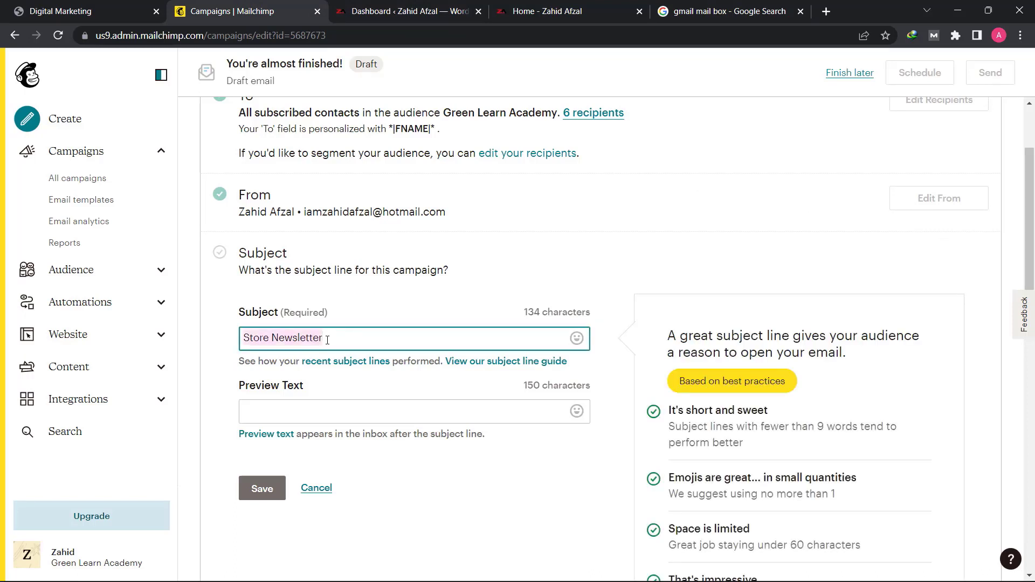
key("BackSpace")
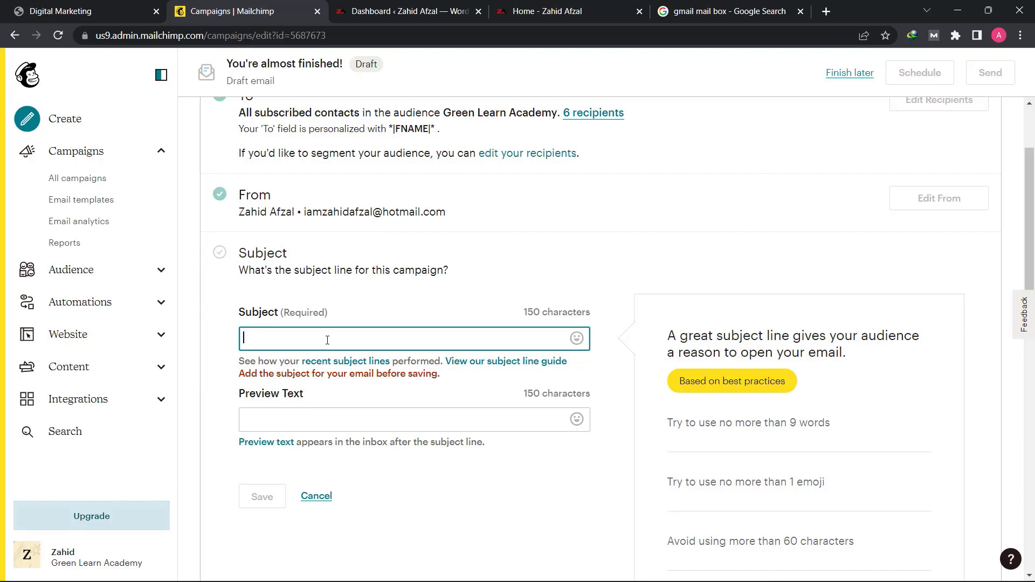
type("Get")
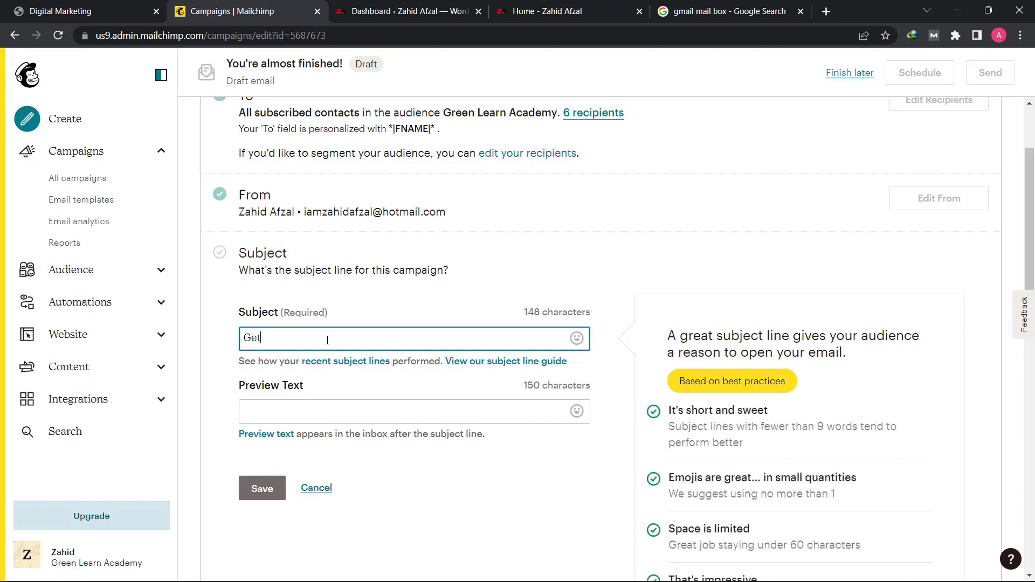
type(" 30% off on e-Book")
- Set the campaign's subject line to "Khalis Shehad 30% Kam Qimmat Par!"
key("ctrl+a")
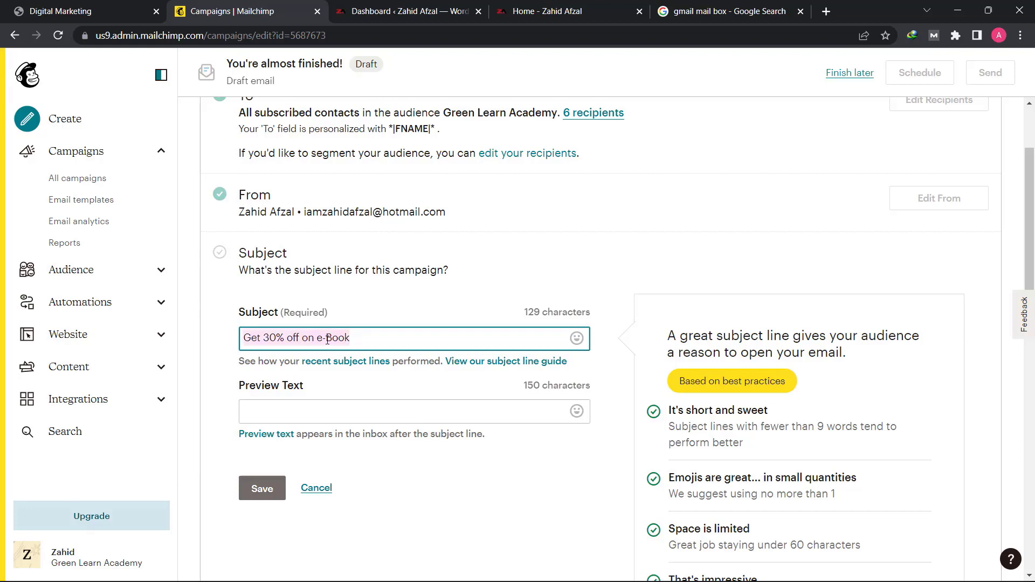
type("Khalis Shehad 30%")
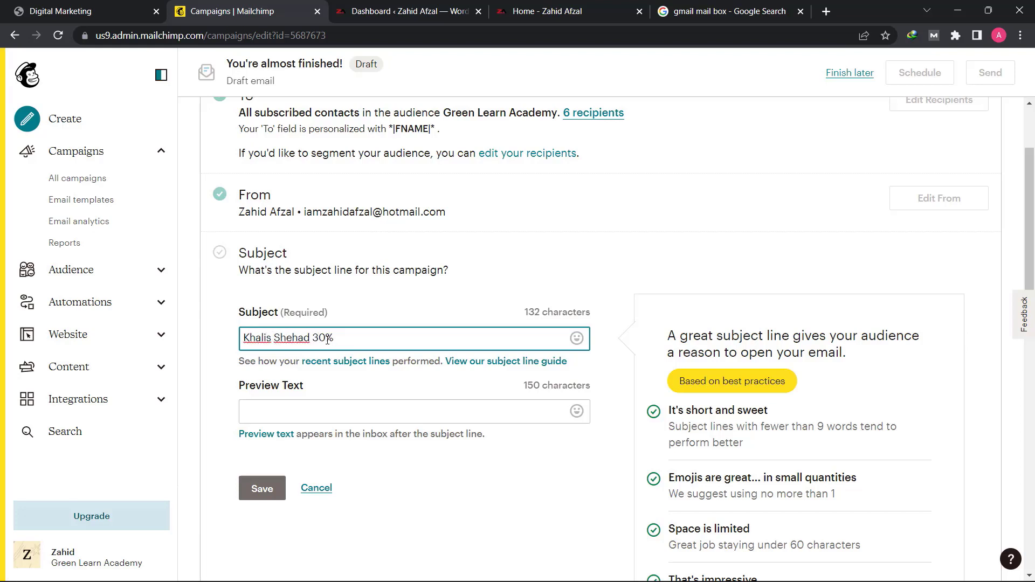
type(" Kam Qimmat Par!")
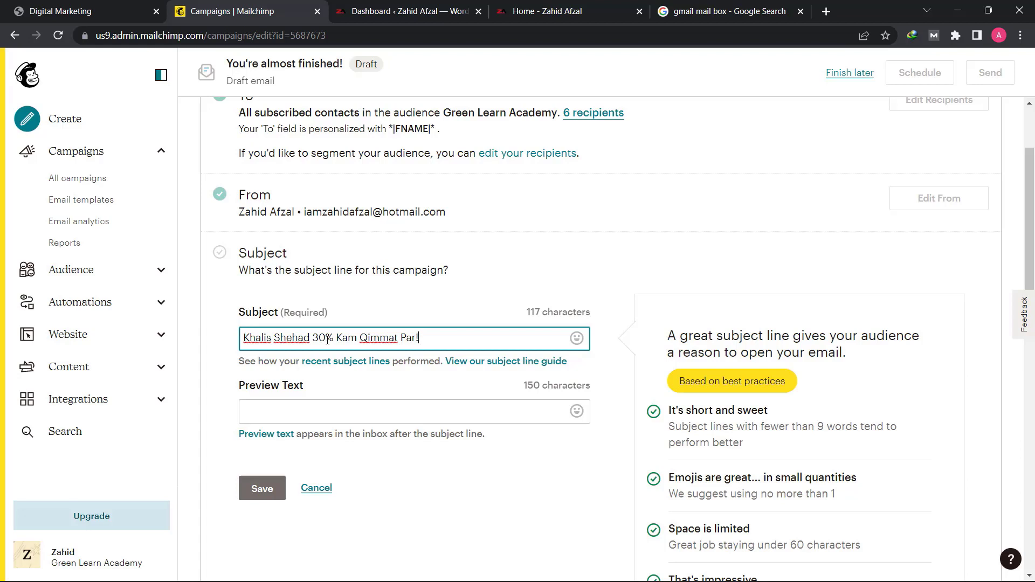
left_click(216, 388)
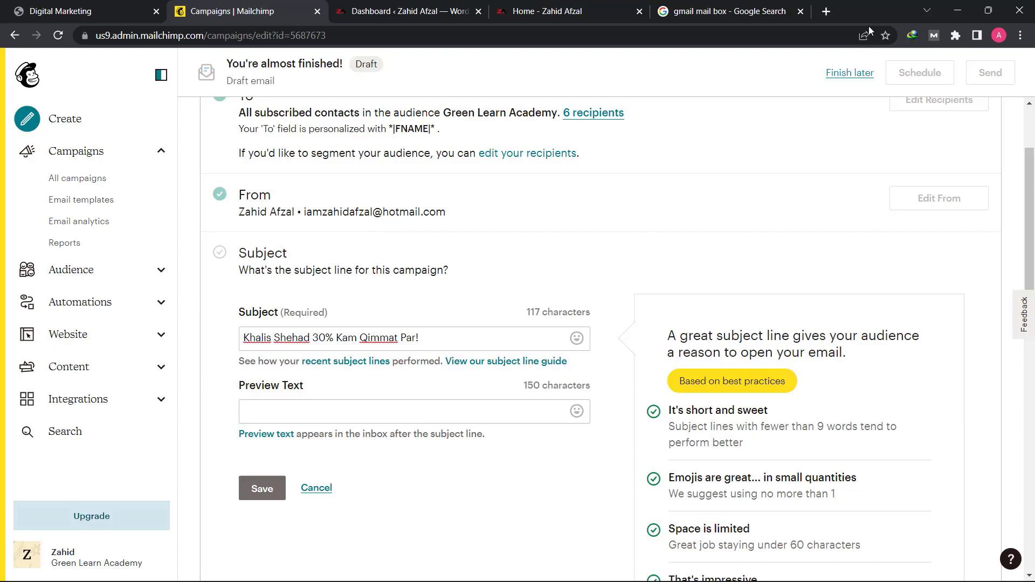
- Check the sample Gmail inbox image again, and copy the campaign's subject line into its preview text
left_click(727, 10)
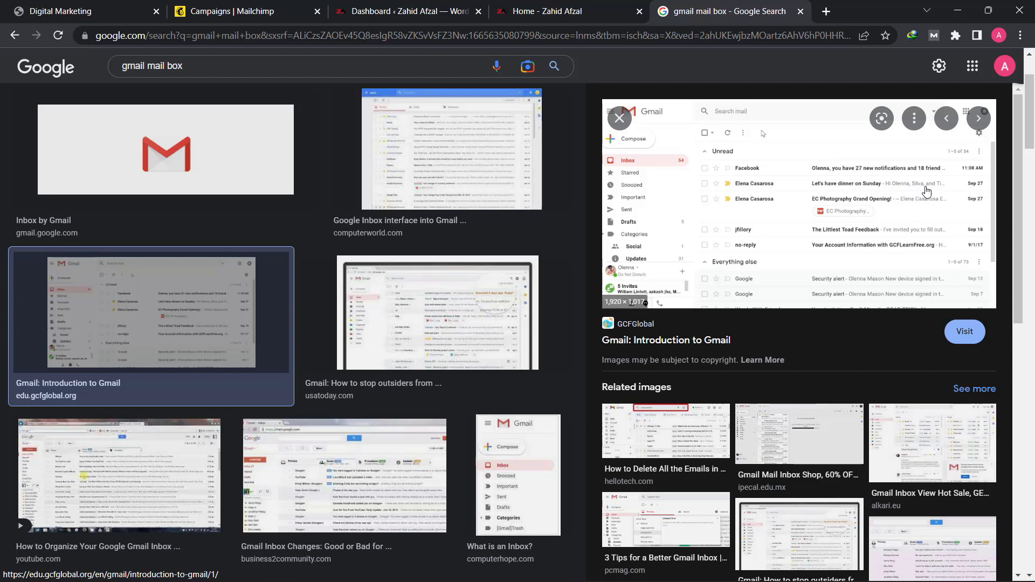
left_click(207, 7)
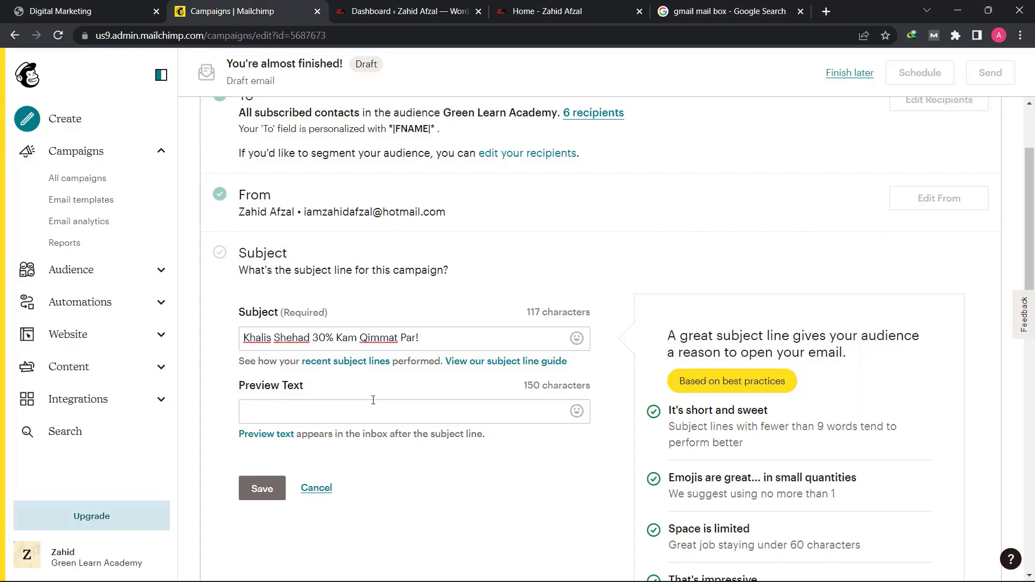
left_click(380, 402)
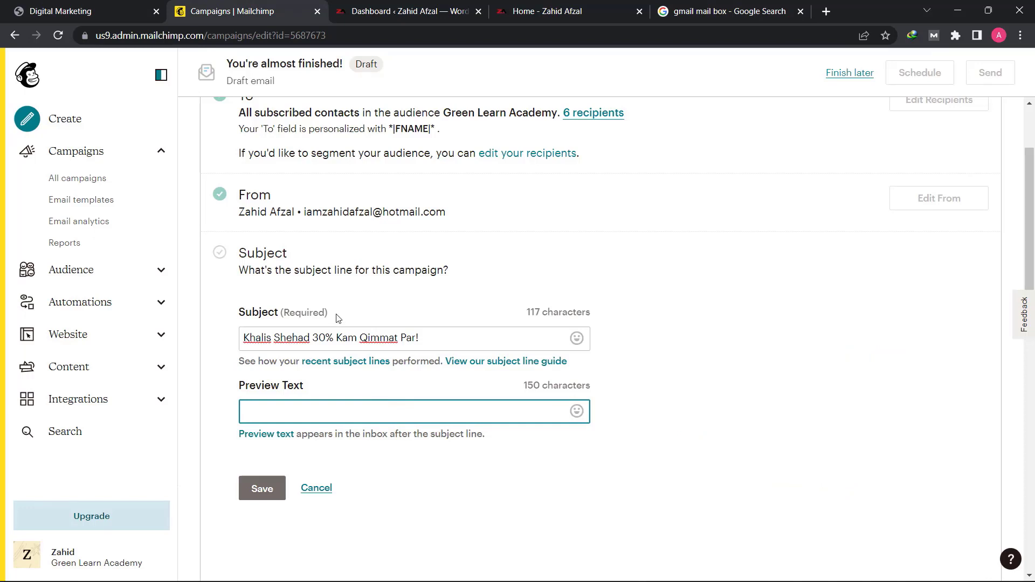
left_click(366, 335)
key("ctrl+a")
right_click(366, 335)
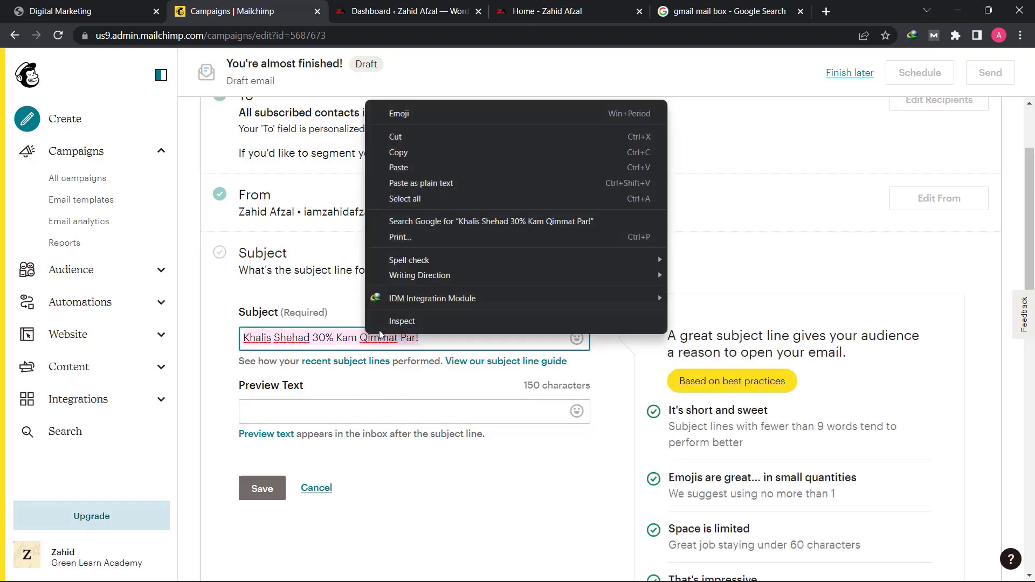
left_click(417, 154)
left_click(326, 410)
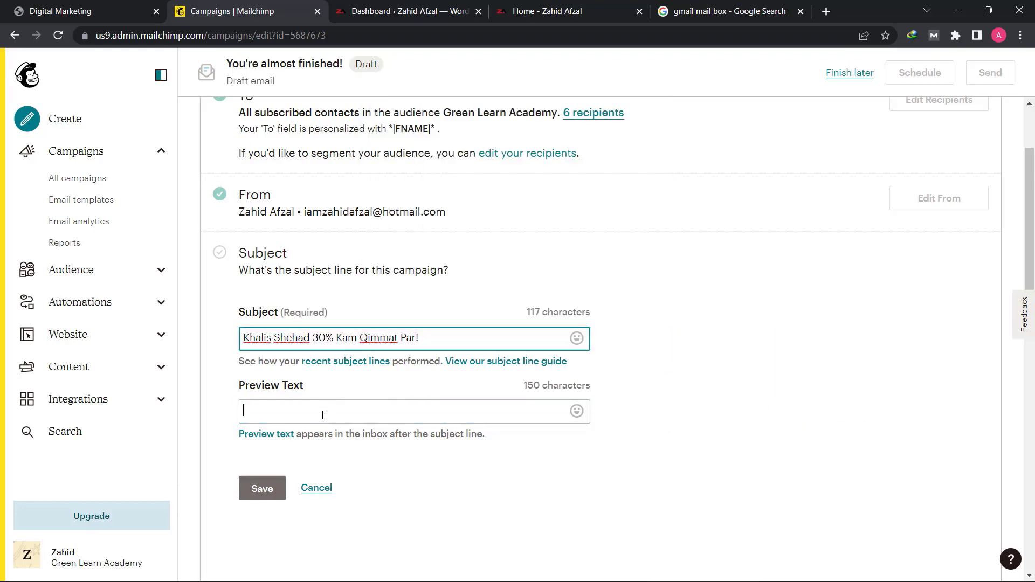
right_click(323, 415)
left_click(356, 284)
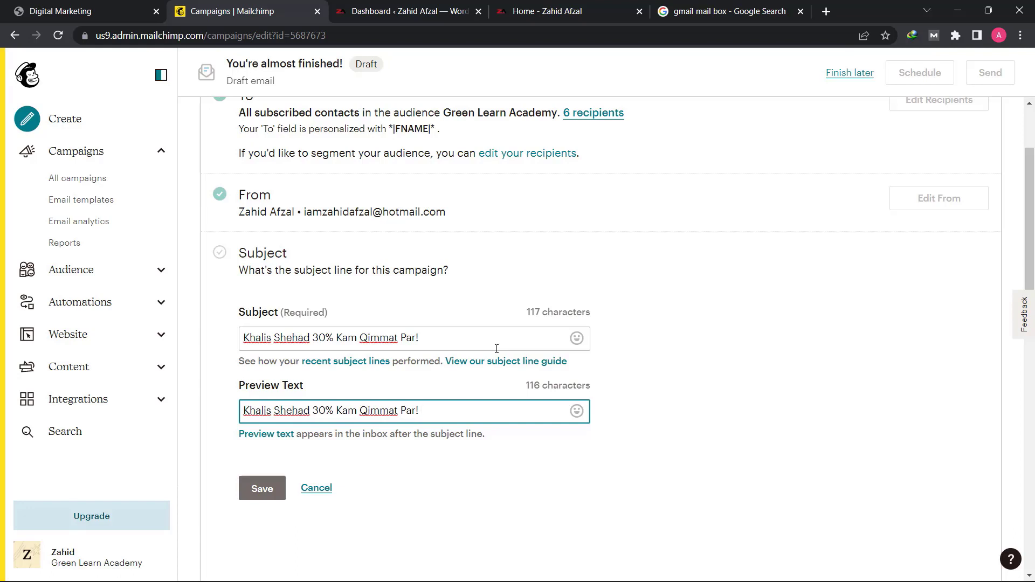
- Extend the preview text to "Khalis Shehad 30% Kam Qimmat Par, Shehad mein shifa hai aur ham latai hain khalis shehad apke liye." and save
key("BackSpace")
key("BackSpace")
type(", Shehad mein shifa hai aur ham latai hain khalis shehad apke liye.")
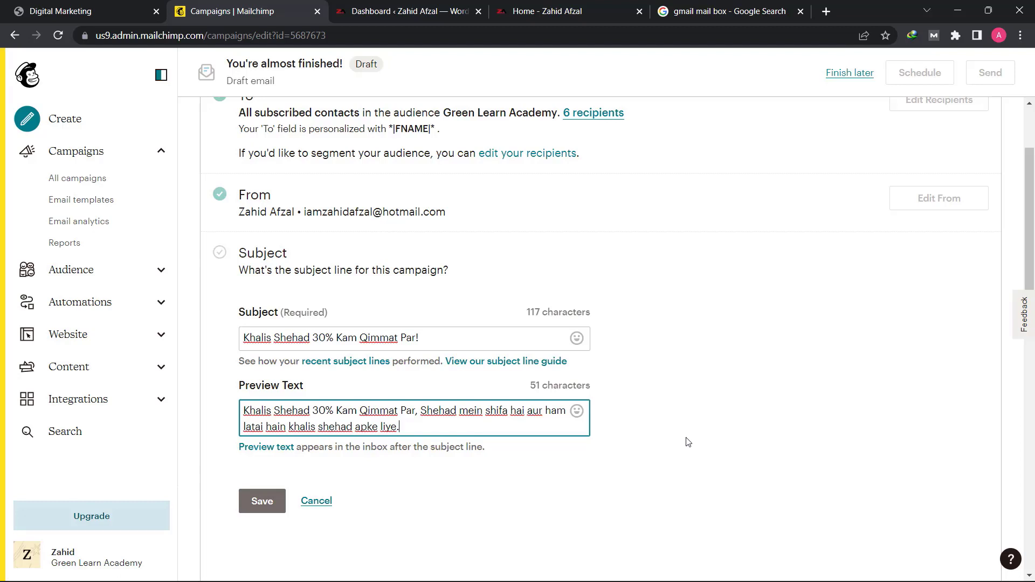
left_click(259, 501)
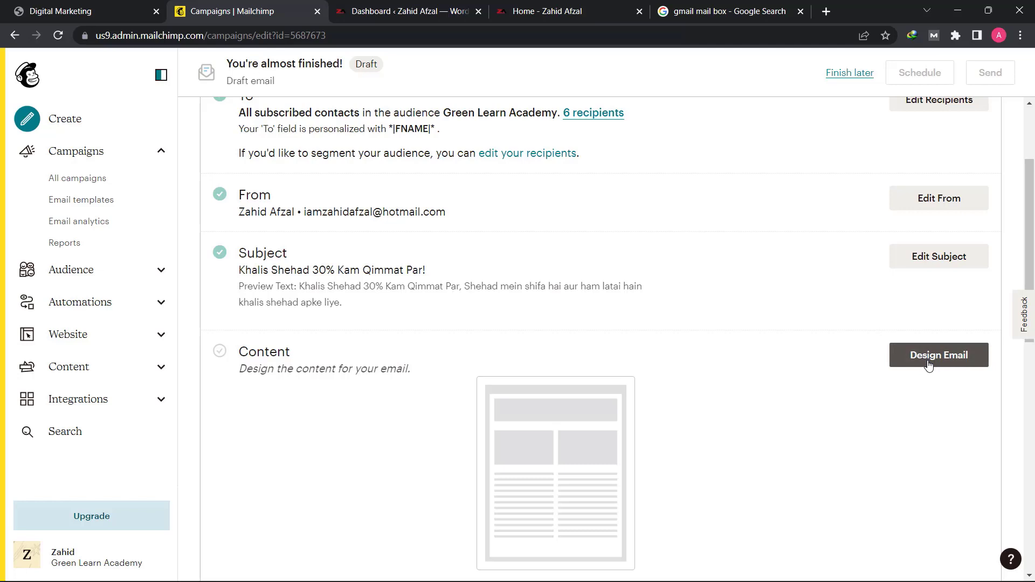
- Start designing the campaign's email content with the Classic Builder
scroll(797, 341, "down", 4)
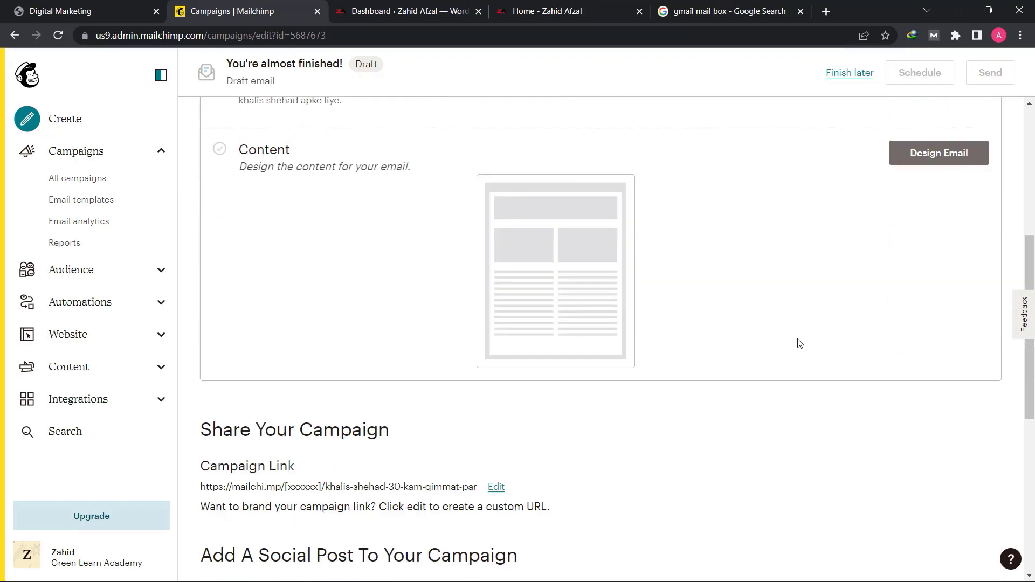
scroll(802, 253, "up", 1)
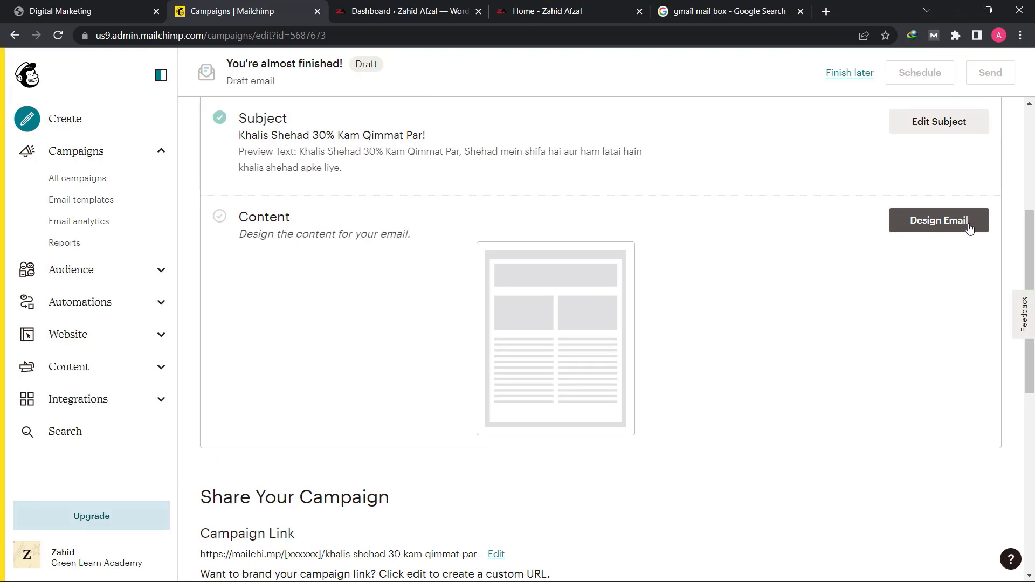
left_click(970, 230)
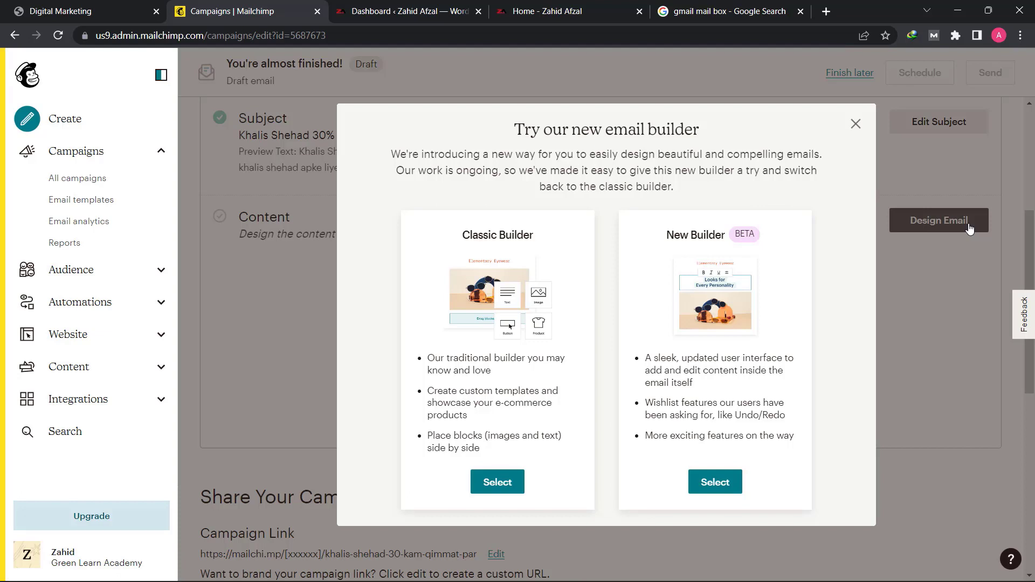
left_click(510, 491)
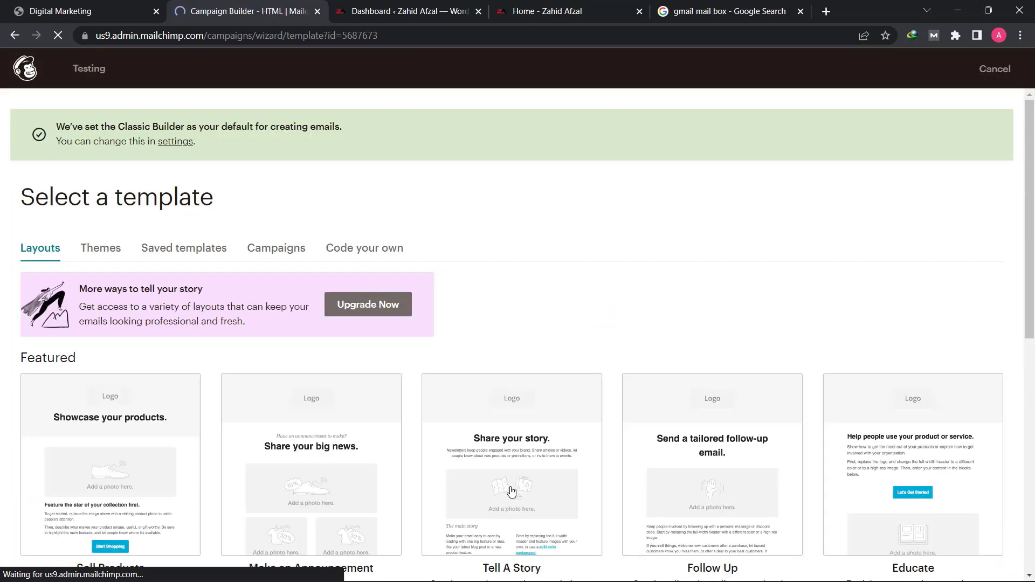
- Browse the featured and basic email layouts, and choose the Sell Products template
scroll(377, 391, "down", 1)
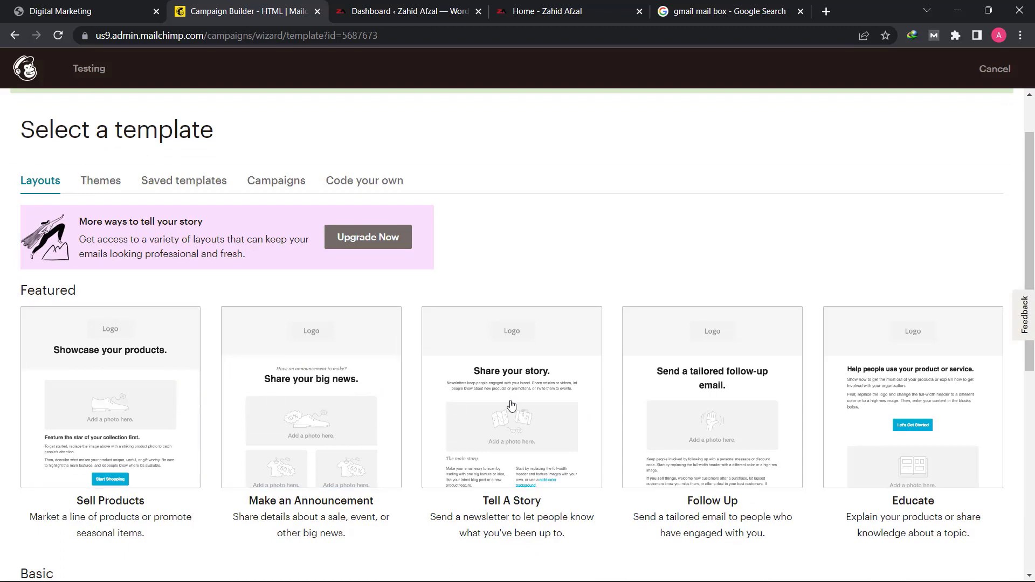
scroll(359, 347, "down", 1)
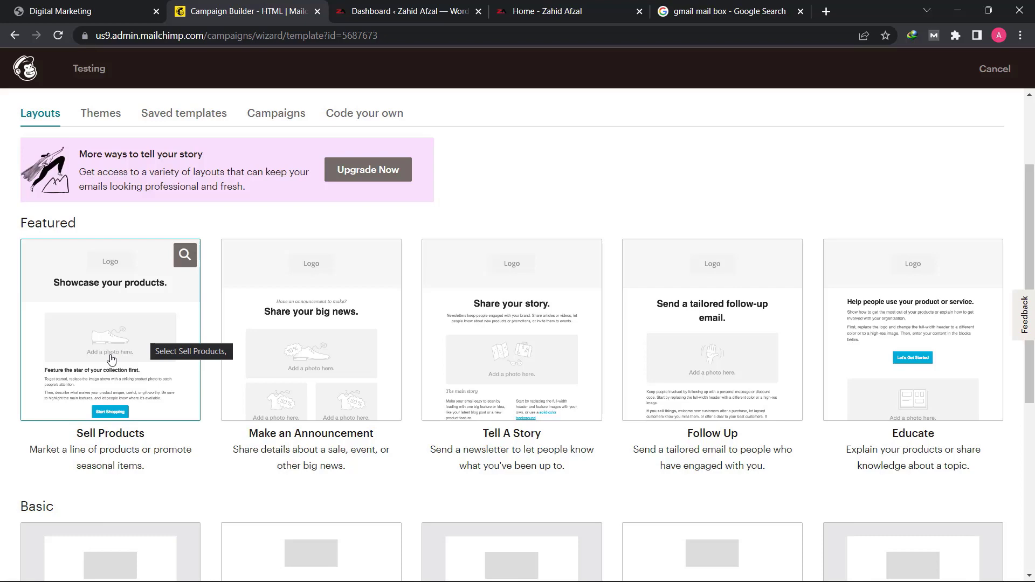
scroll(112, 359, "down", 5)
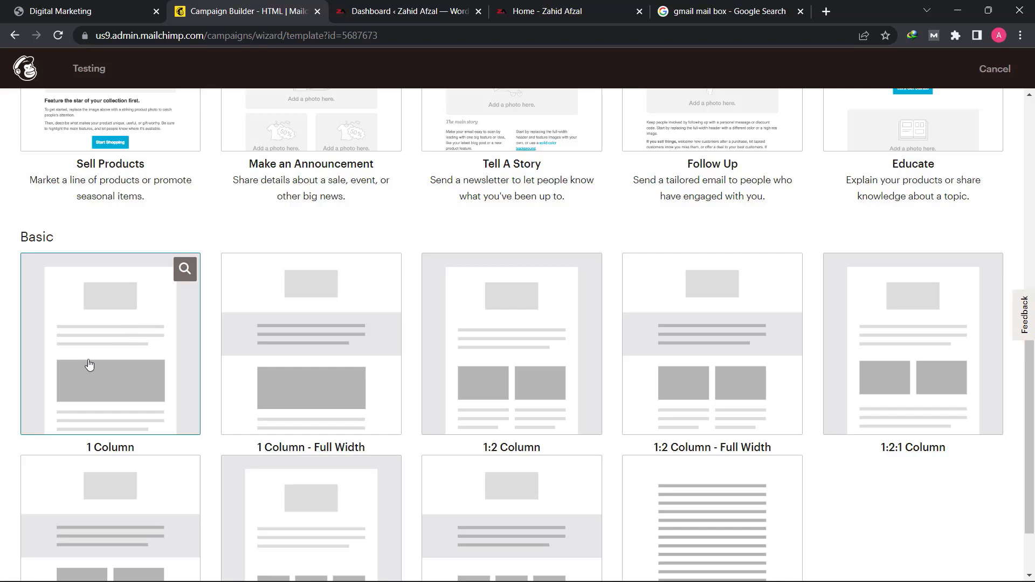
scroll(86, 372, "down", 1)
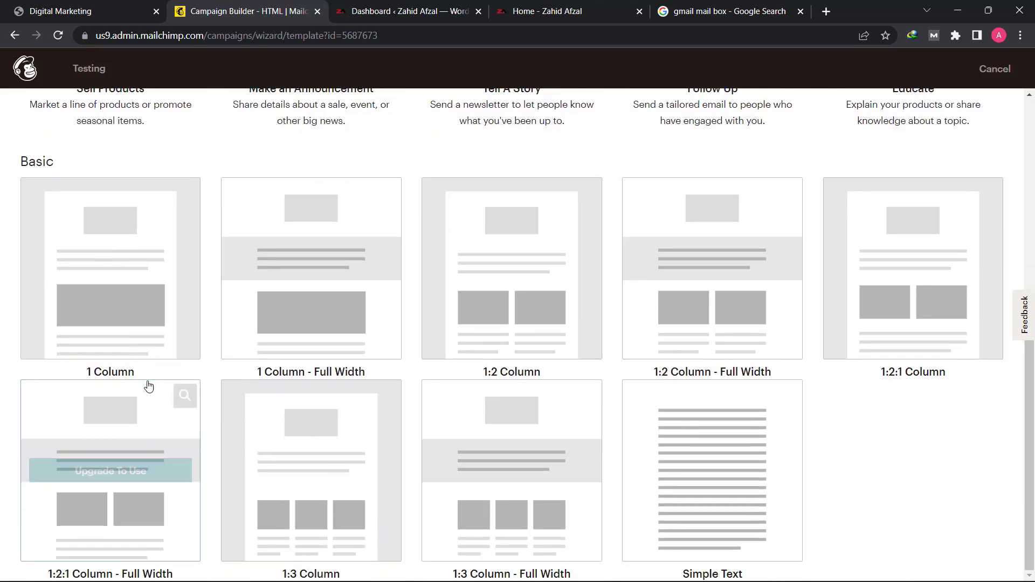
scroll(82, 387, "up", 1)
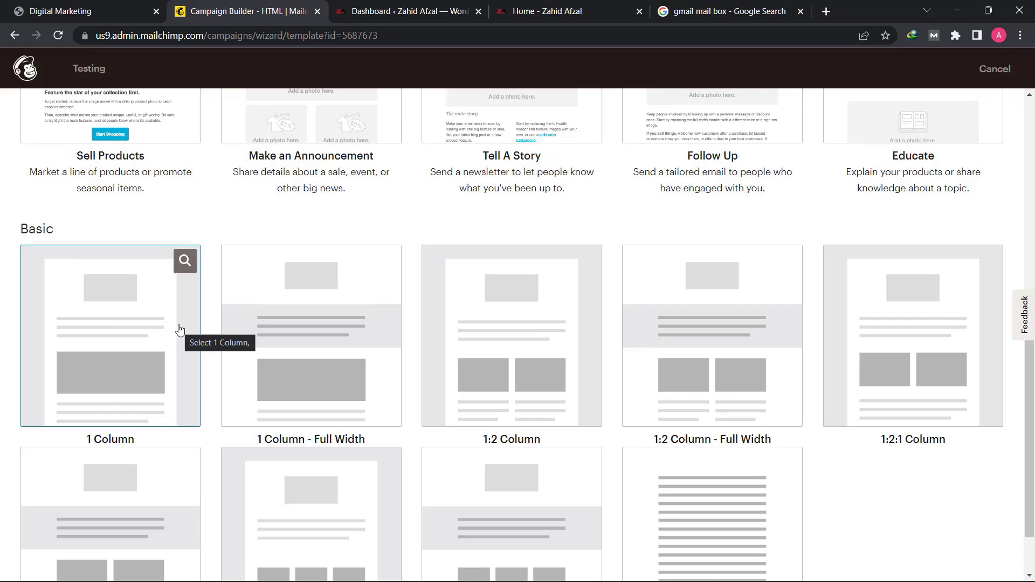
scroll(179, 330, "up", 4)
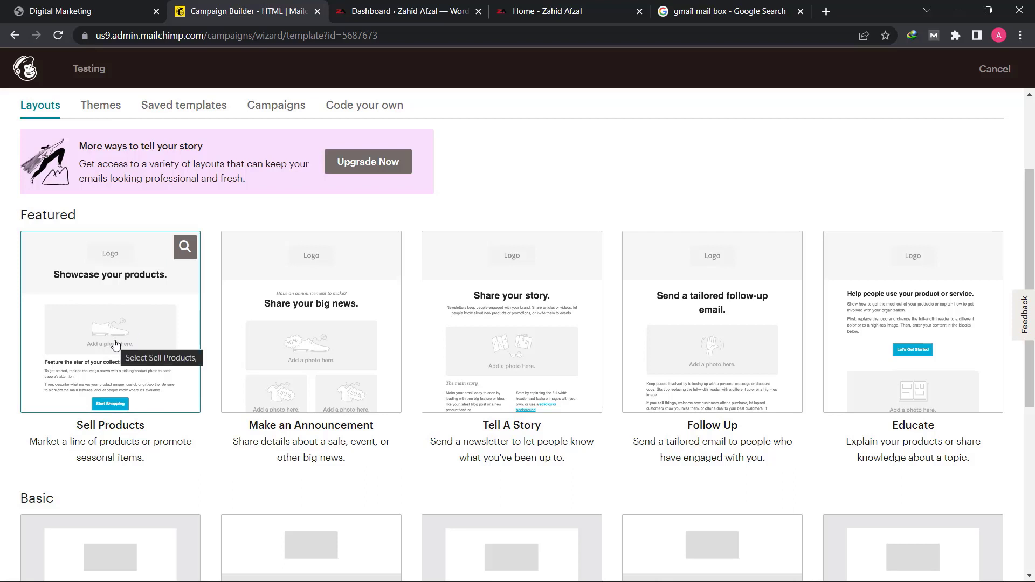
left_click(116, 343)
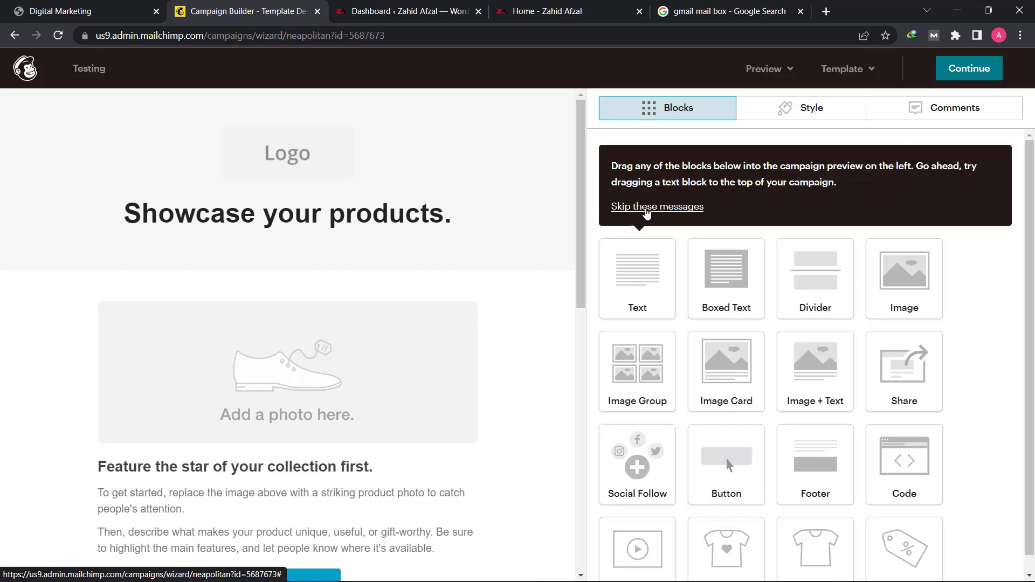
- Skip the builder's introductory messages and look over the email template from the header to the footer
left_click(658, 208)
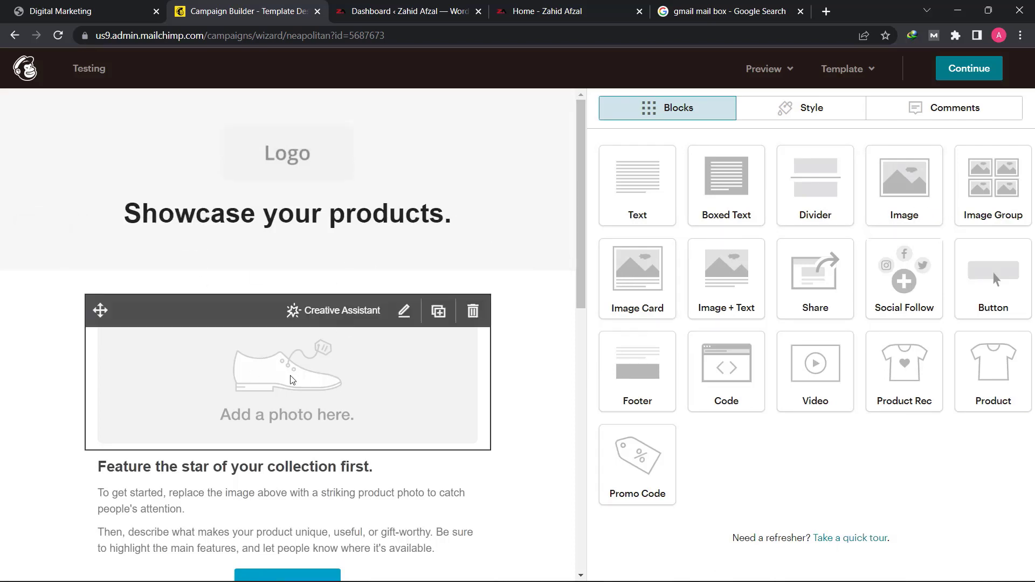
scroll(271, 383, "down", 6)
scroll(271, 383, "down", 3)
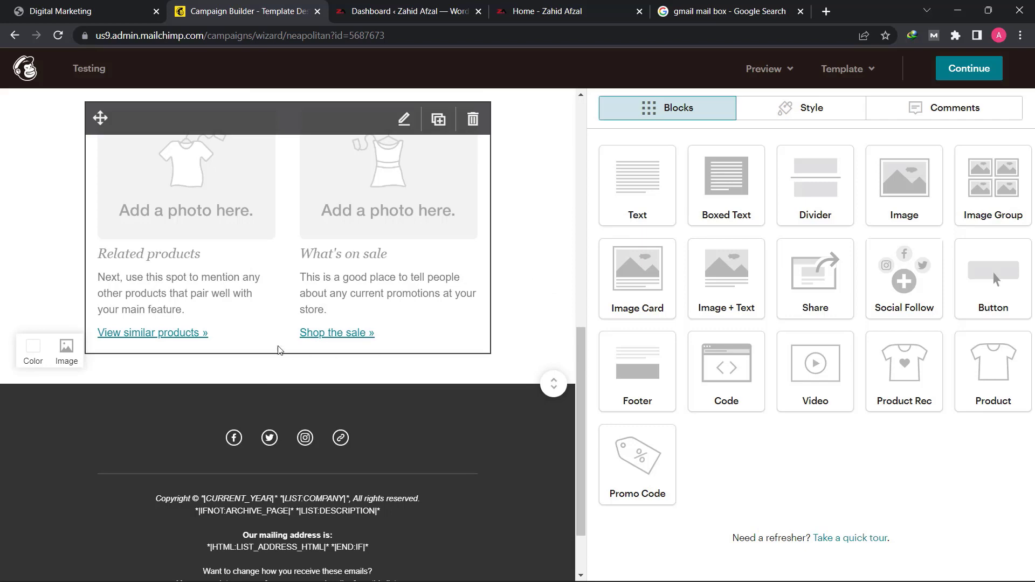
scroll(211, 327, "up", 4)
scroll(211, 328, "up", 5)
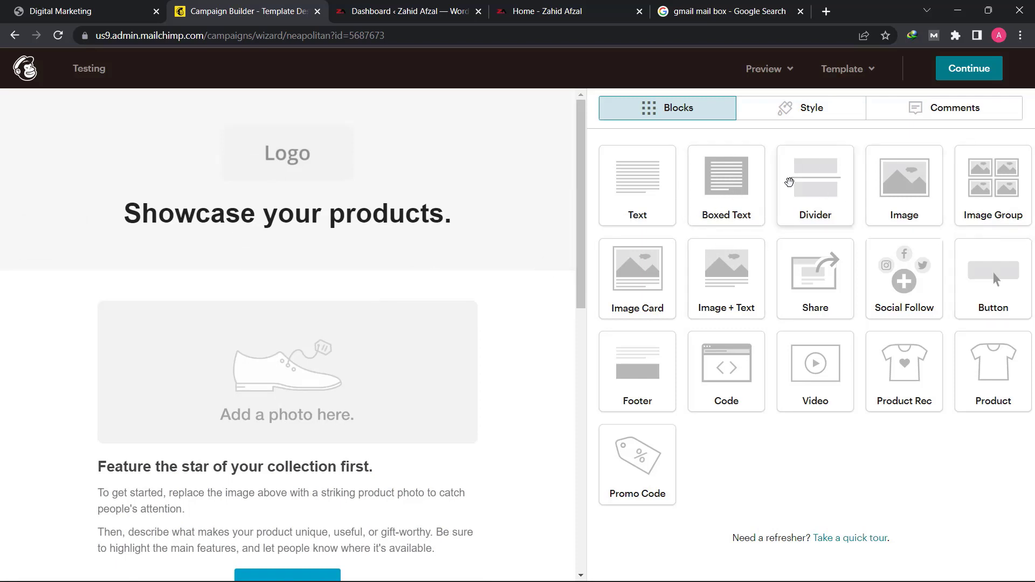
left_click_drag(644, 185, 624, 143)
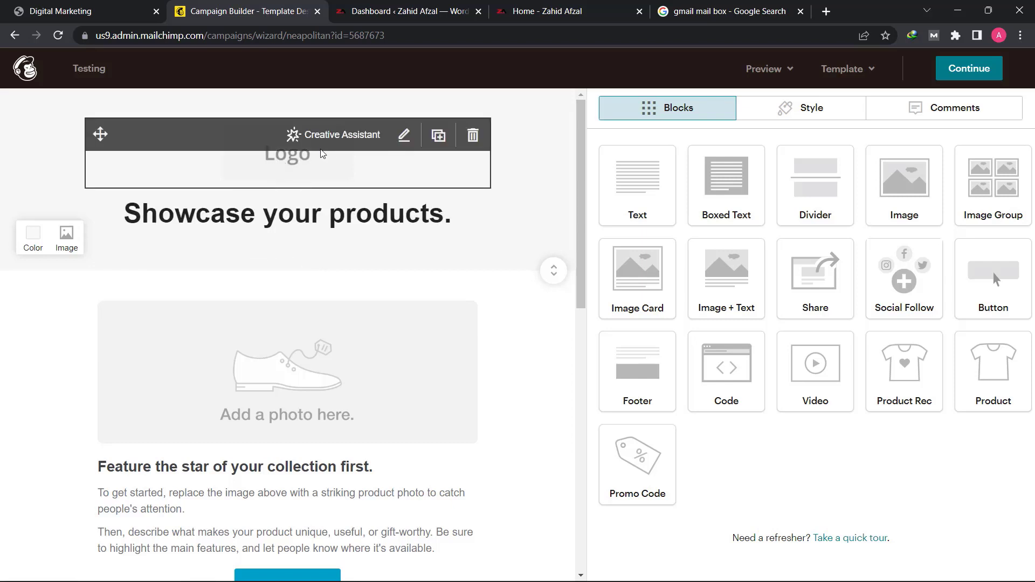
- Replace the header's logo placeholder with an upload of cropped-ZA-1024x1024-1-min from the Lecture no 19 folder, and shrink it to a small logo
left_click(309, 168)
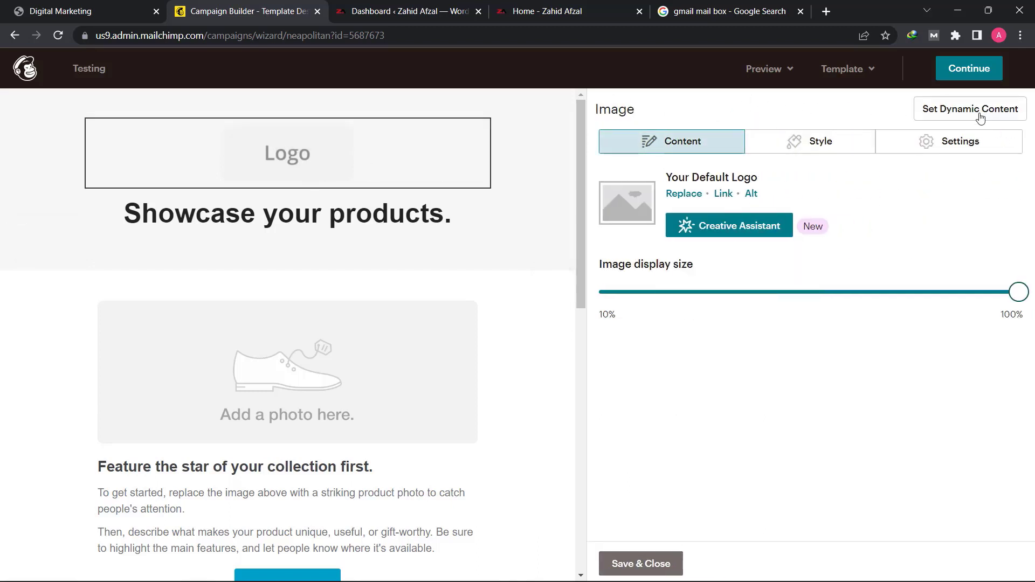
mouse_move(311, 143)
left_click(683, 195)
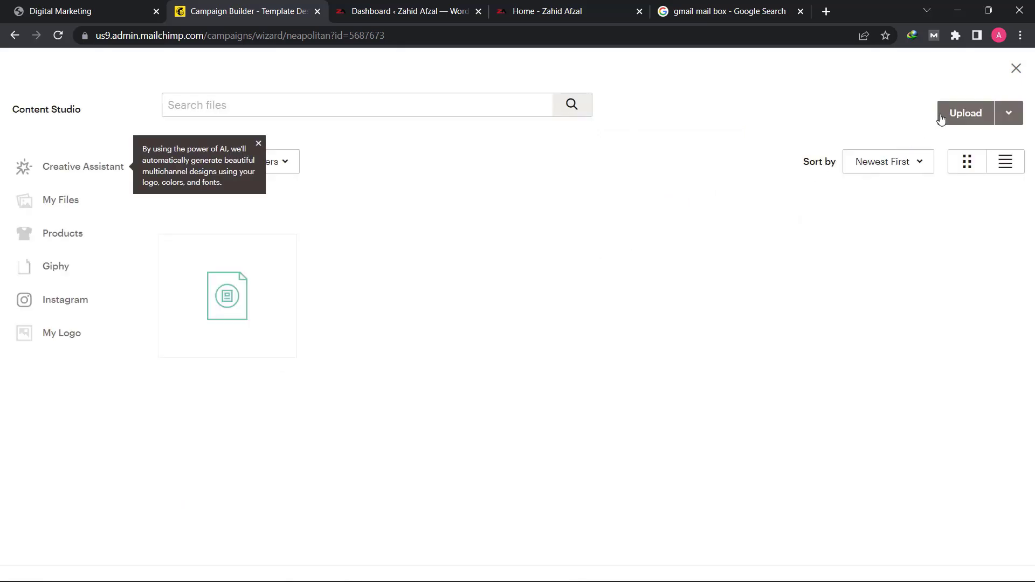
left_click(949, 113)
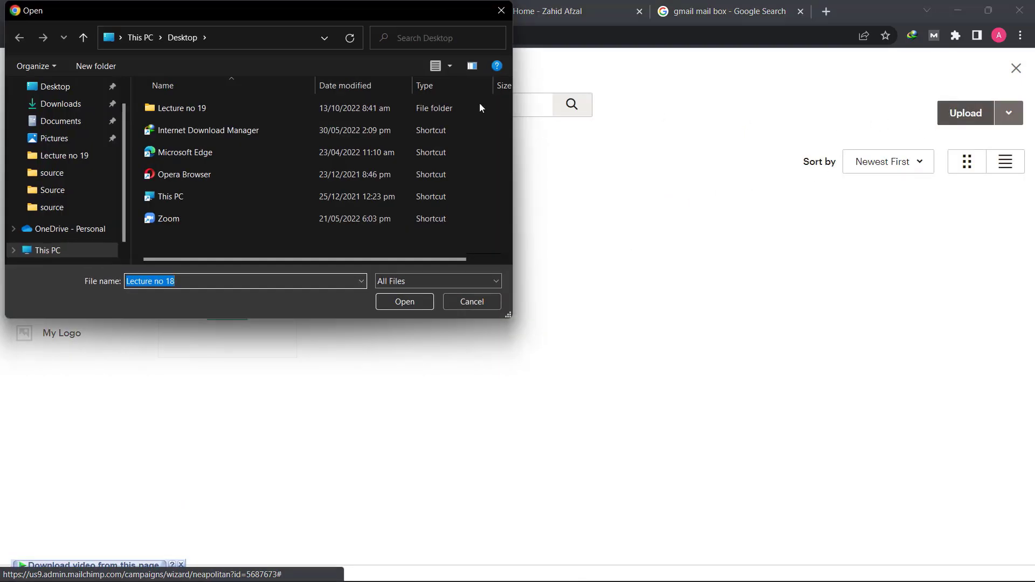
double_click(193, 106)
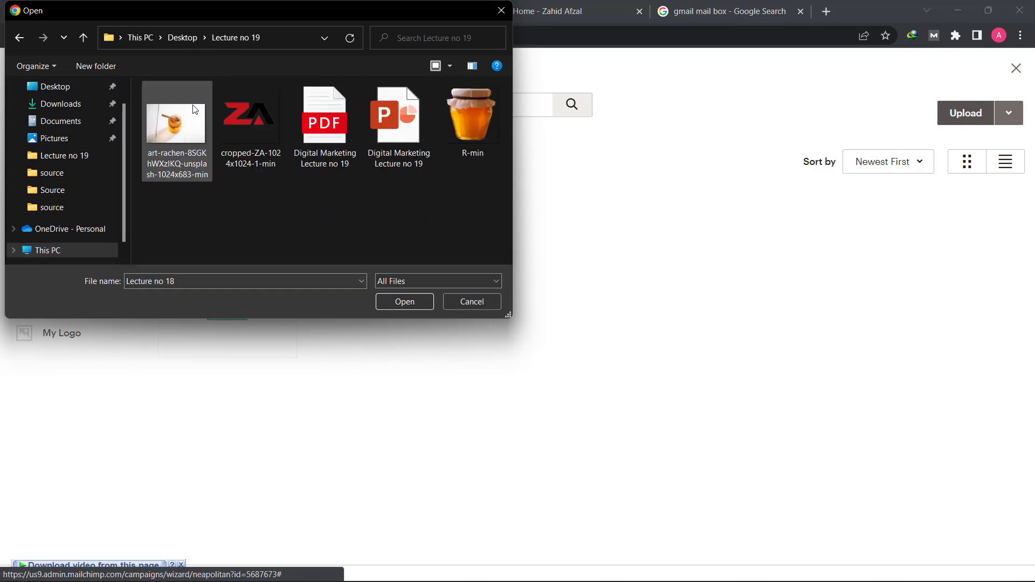
left_click(268, 122)
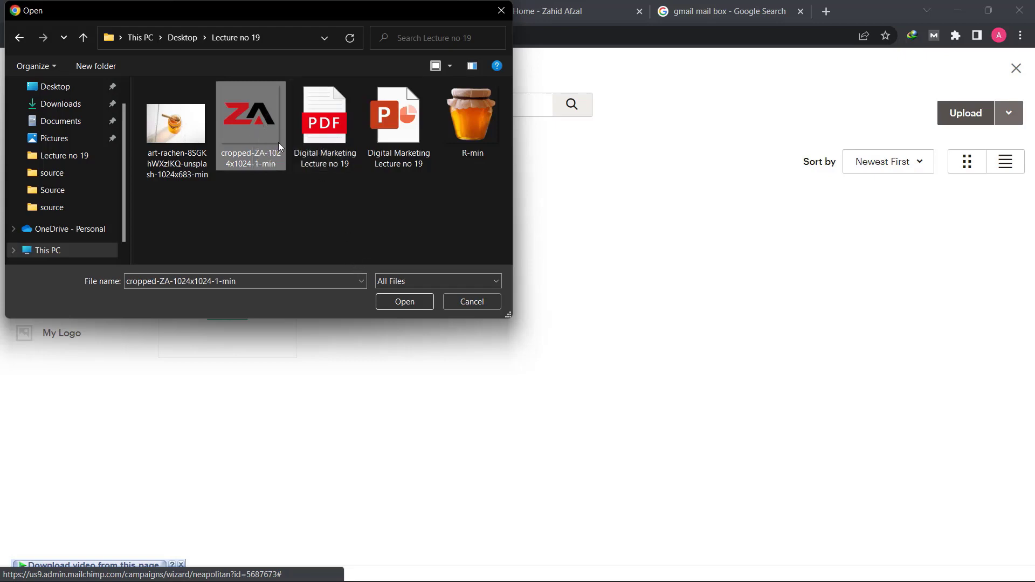
left_click(404, 302)
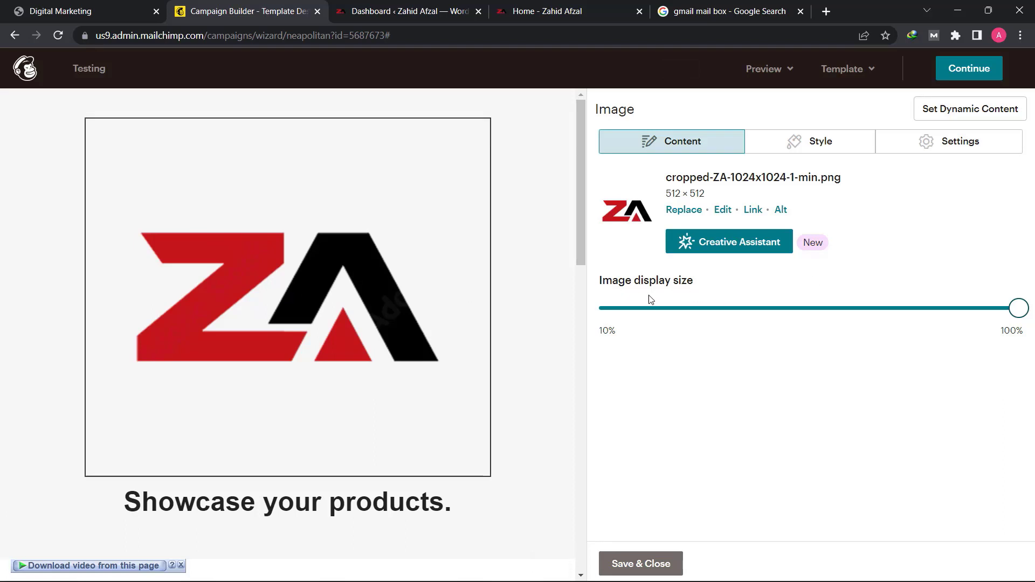
left_click(970, 310)
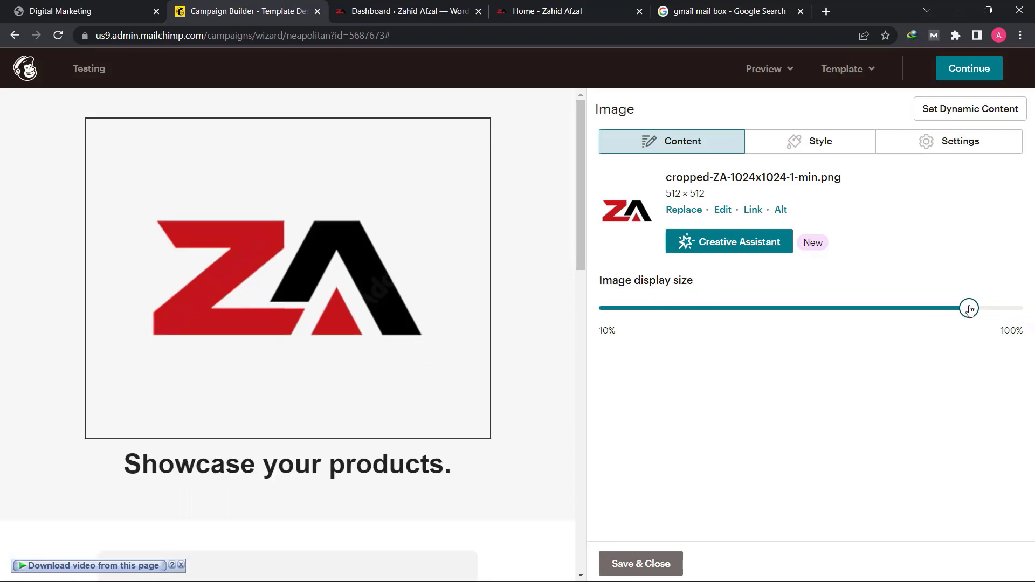
left_click_drag(925, 313, 645, 317)
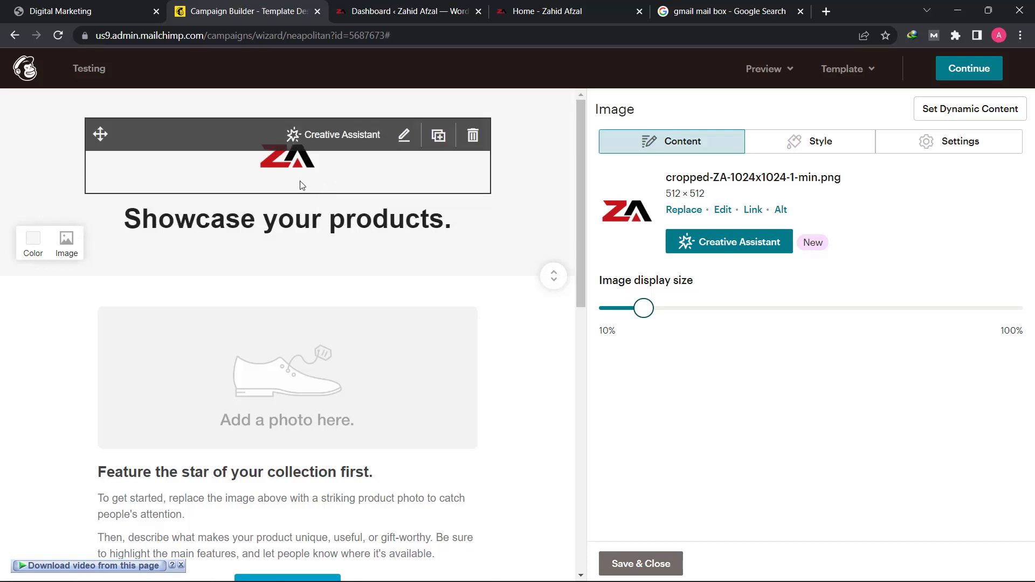
- Replace the "Showcase your products." heading with "Khalis Shehad 30% Kam Qimmat Par!"
left_click(300, 234)
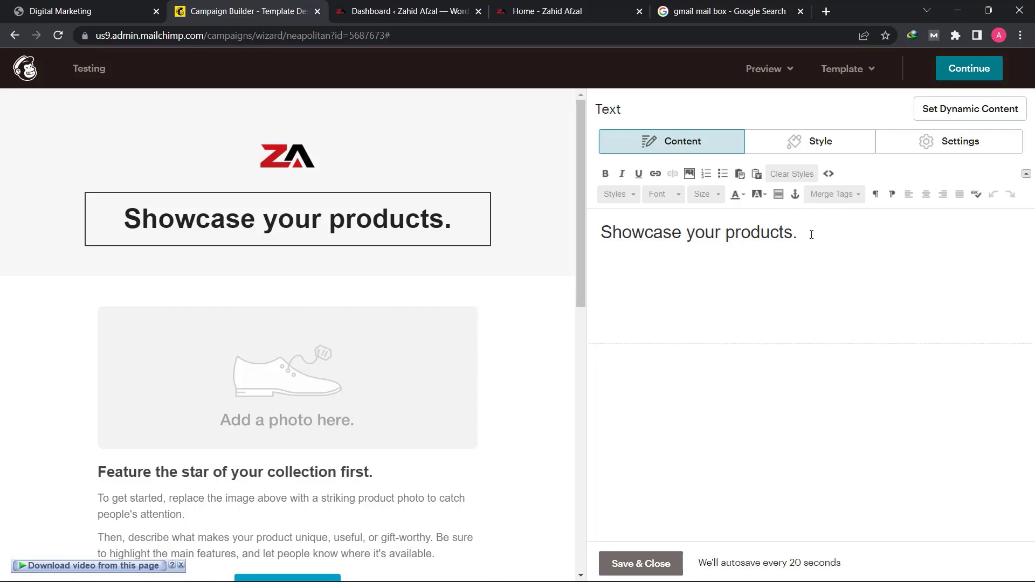
key("shift+Left")
key("shift+Left")
key("shift+Left")
key("shift+Left")
key("shift+Left")
key("shift+Left")
key("shift+Left")
key("shift+Left")
key("shift+Left")
key("shift+Left")
key("shift+Left")
key("shift+Left")
key("shift+Left")
key("shift+Left")
key("shift+Left")
key("shift+Left")
key("shift+Left")
key("shift+Left")
key("shift+Left")
key("shift+Left")
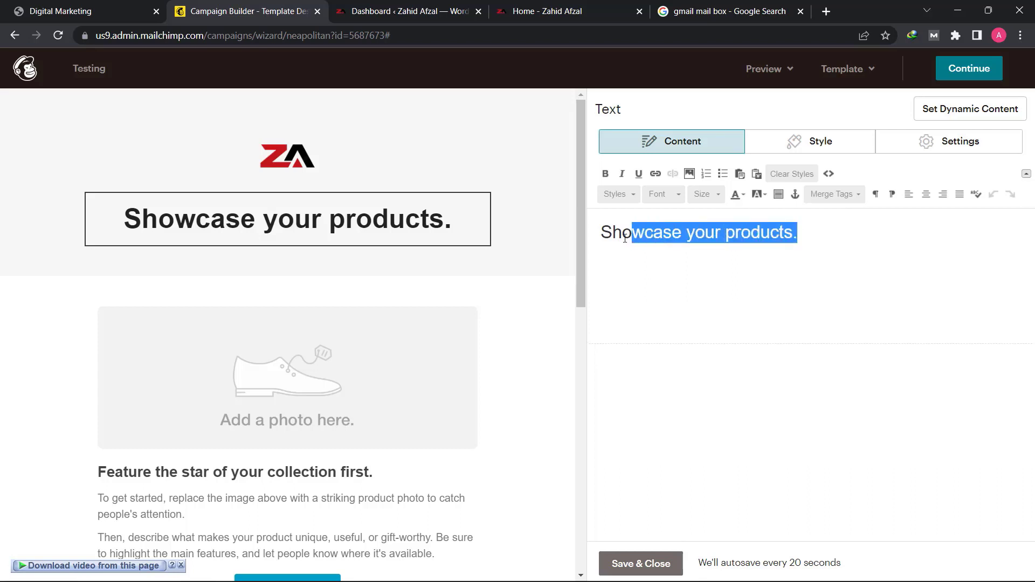
left_click_drag(820, 232, 599, 234)
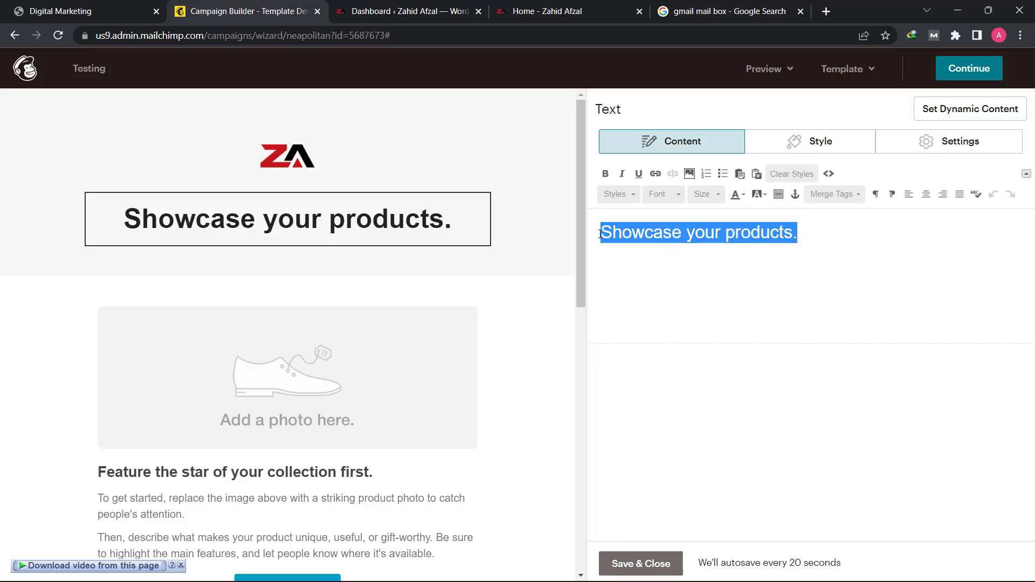
type("Khalis Shehad 30% Kam Qimmat Par!")
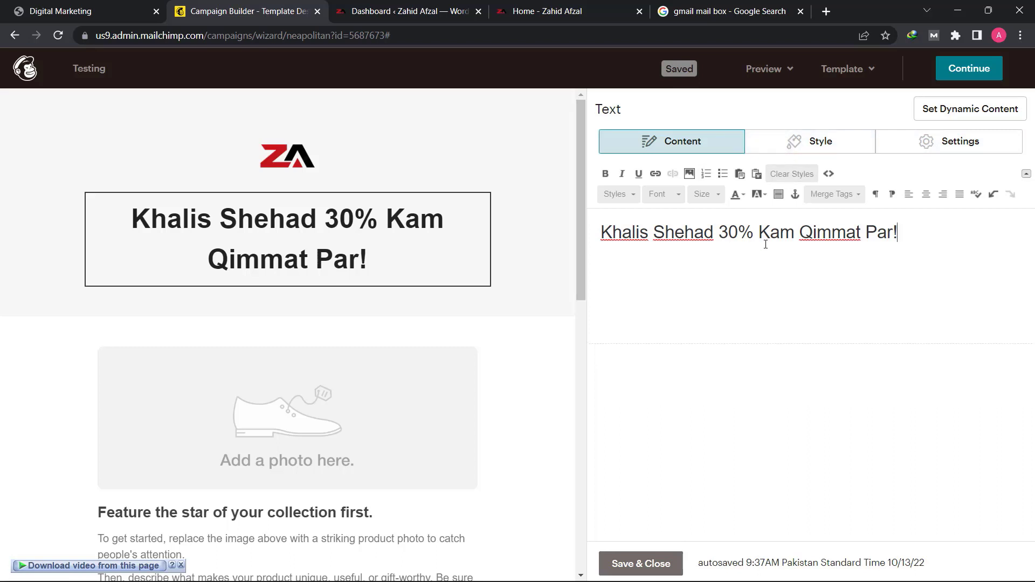
- Replace the main product photo placeholder below the heading with an upload of the honey jar image R-min
mouse_move(267, 407)
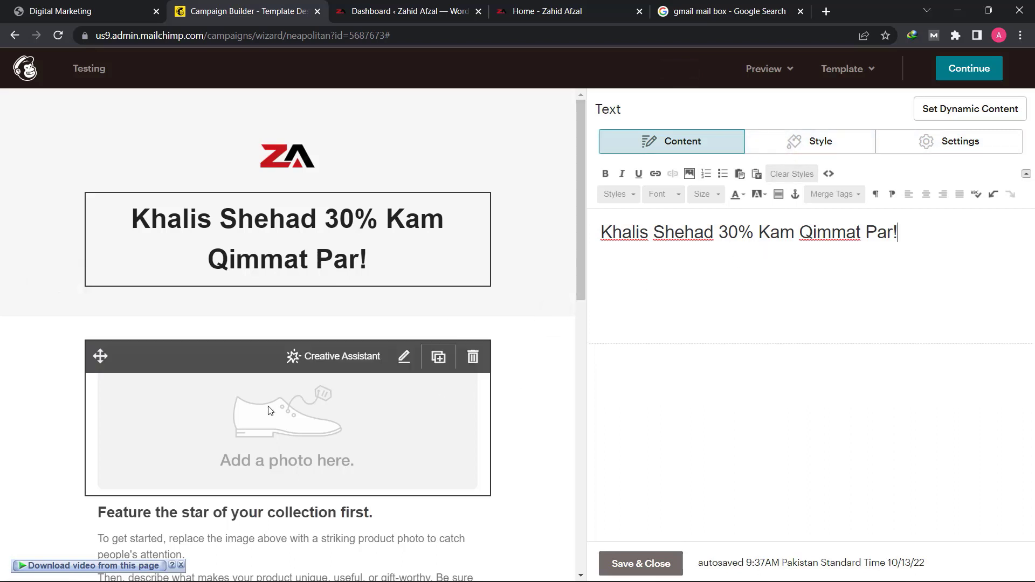
left_click(324, 465)
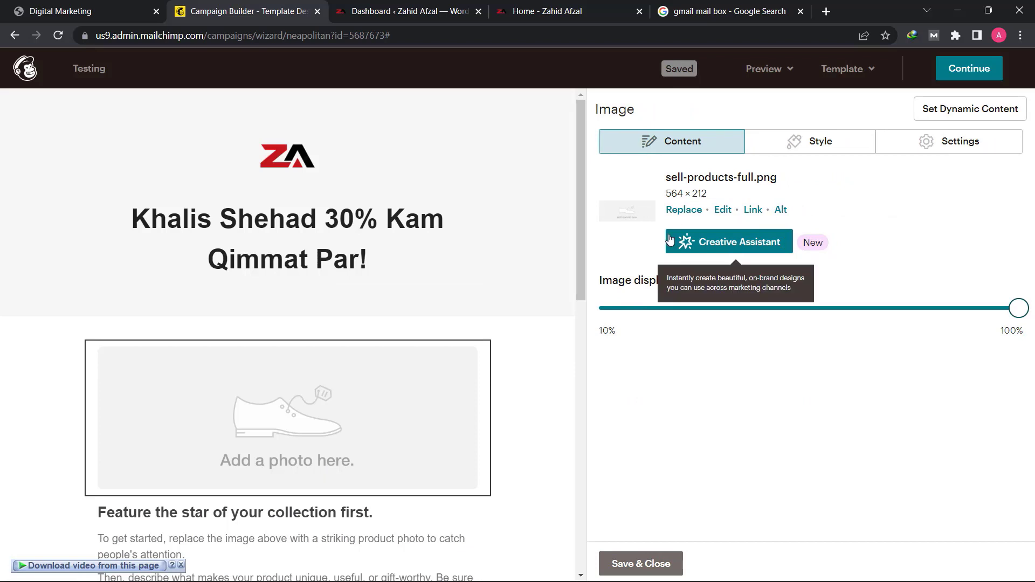
left_click(682, 210)
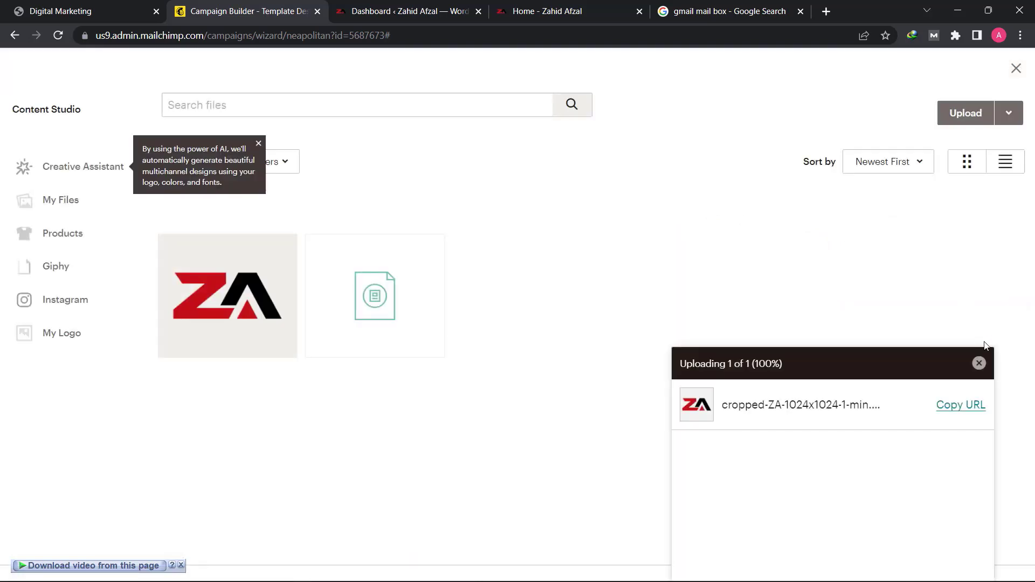
left_click(979, 362)
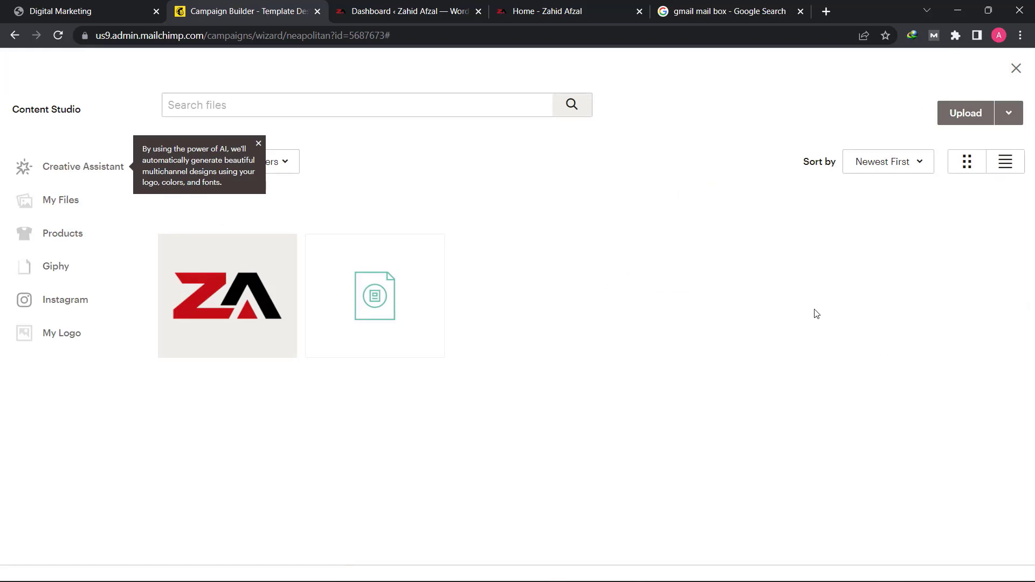
left_click(955, 116)
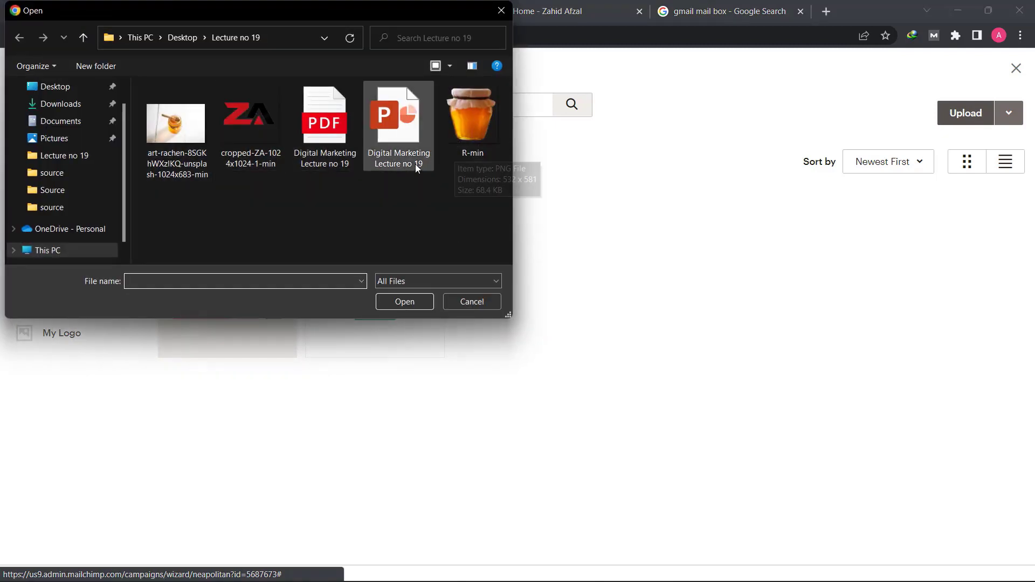
left_click(479, 122)
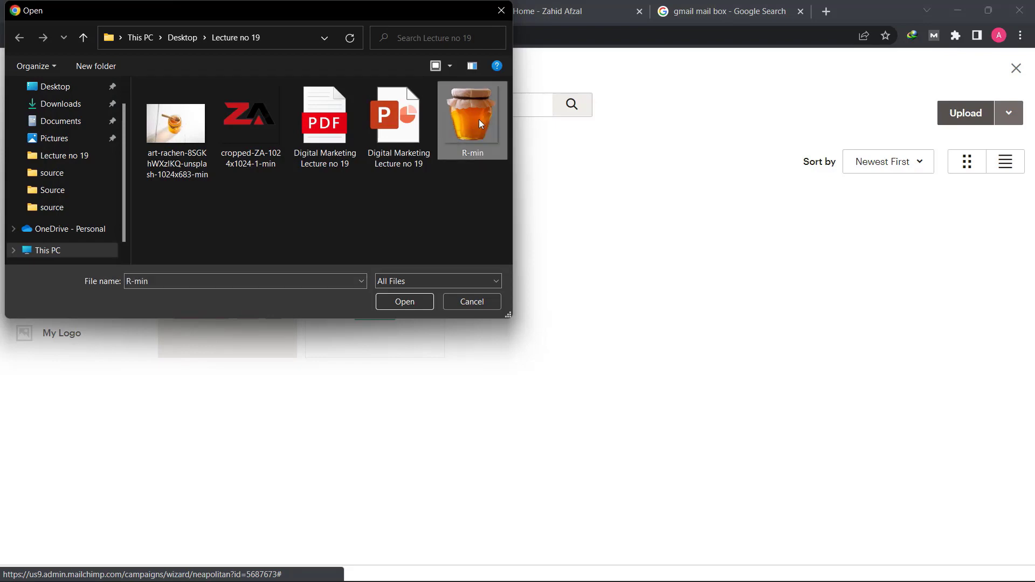
left_click(415, 301)
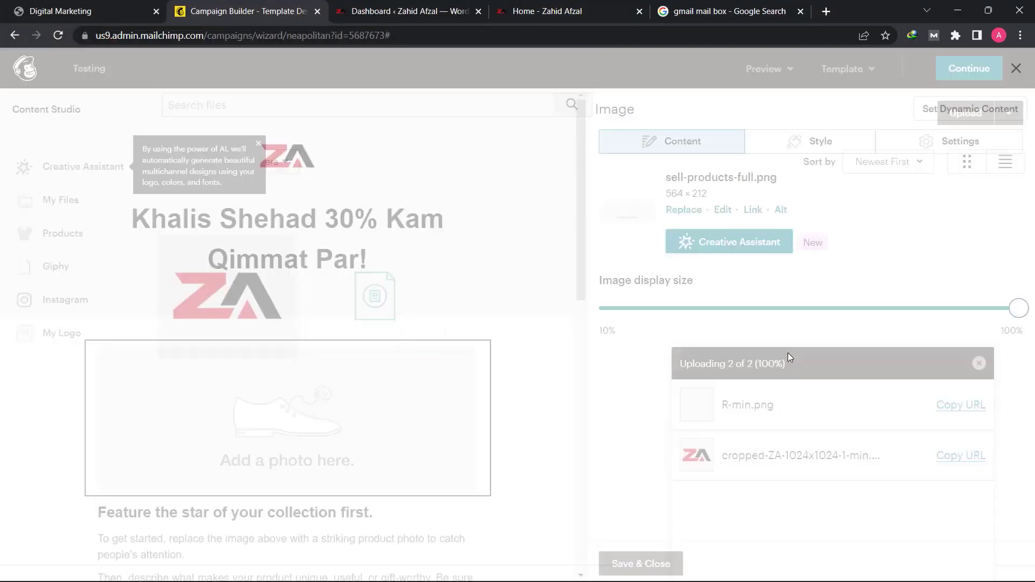
- Reduce the honey jar image's display size to well under half of full size
scroll(482, 345, "down", 2)
scroll(481, 345, "down", 2)
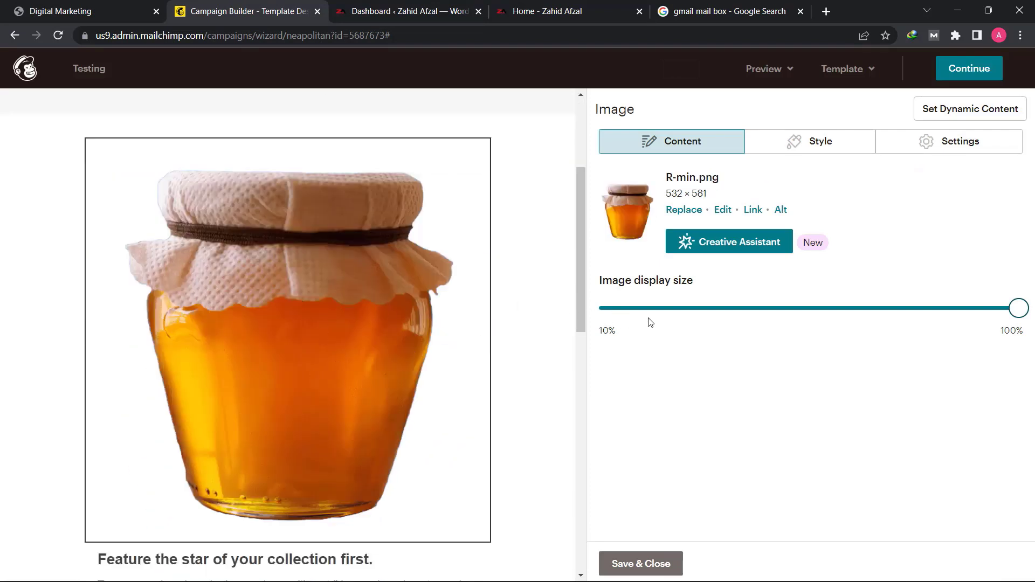
left_click_drag(1006, 308, 745, 308)
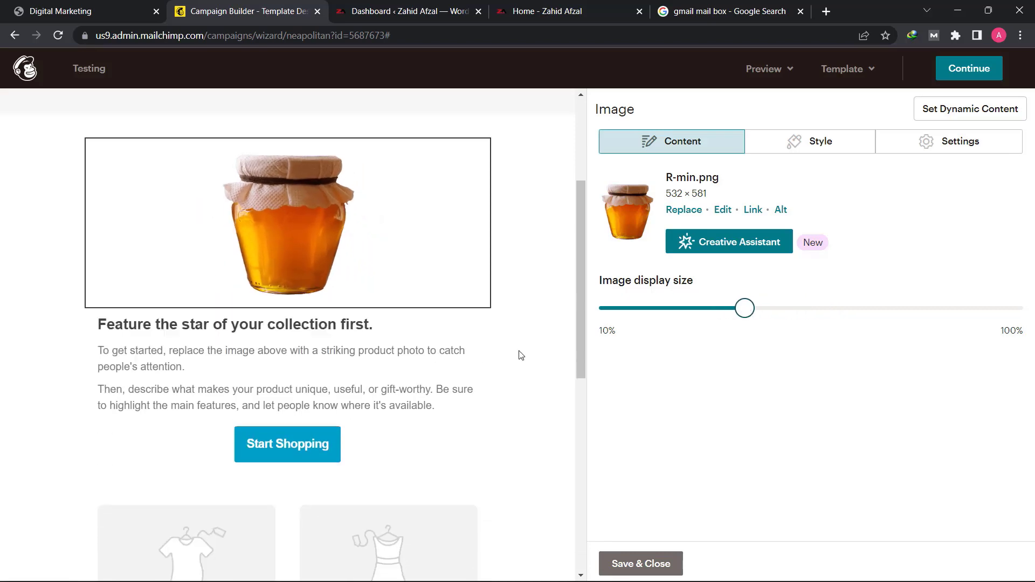
scroll(521, 355, "up", 4)
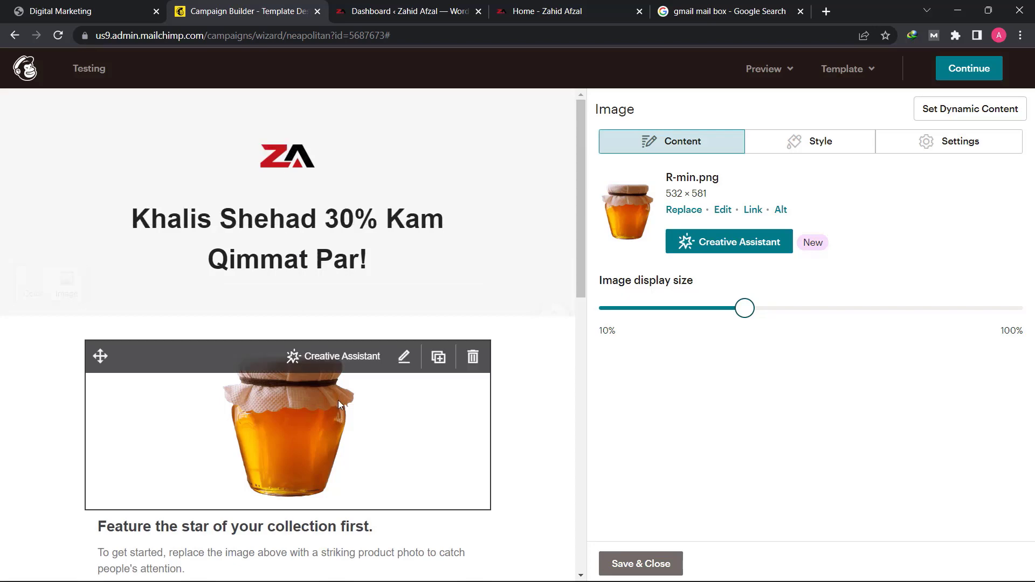
- Delete the two-column content block with the "Related products" and "What's on sale" placeholders
scroll(332, 406, "down", 4)
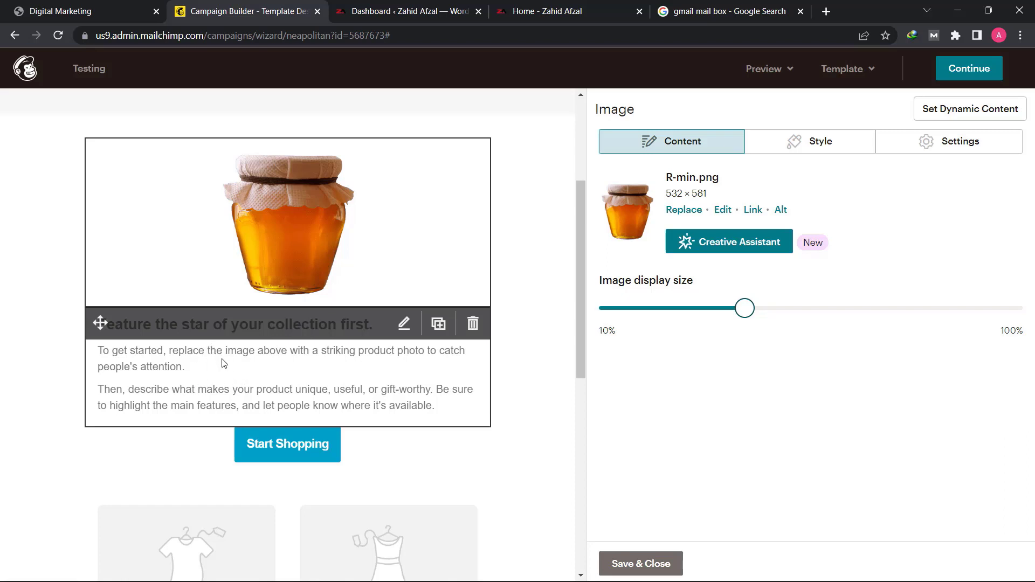
scroll(278, 400, "down", 3)
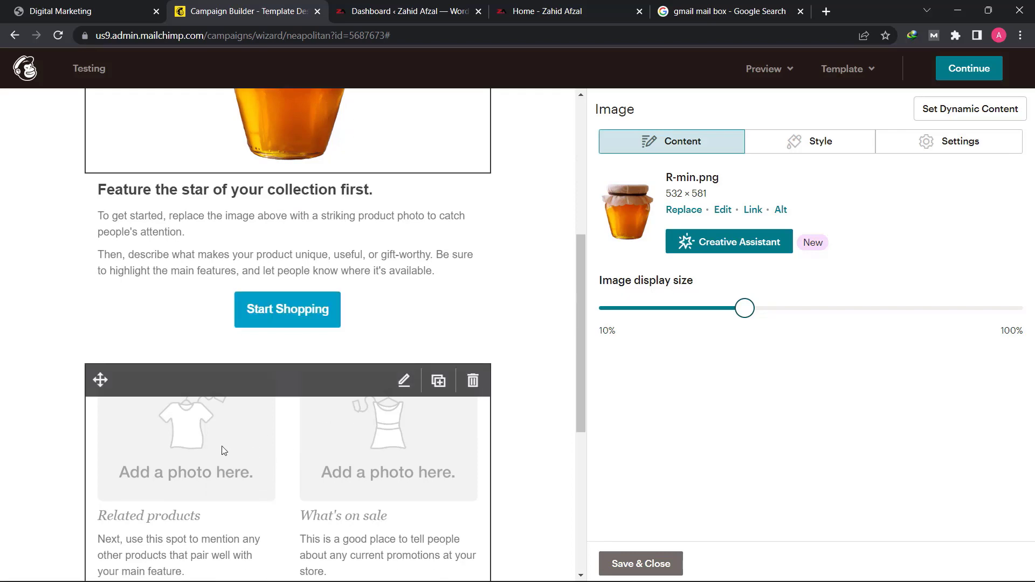
scroll(226, 450, "down", 5)
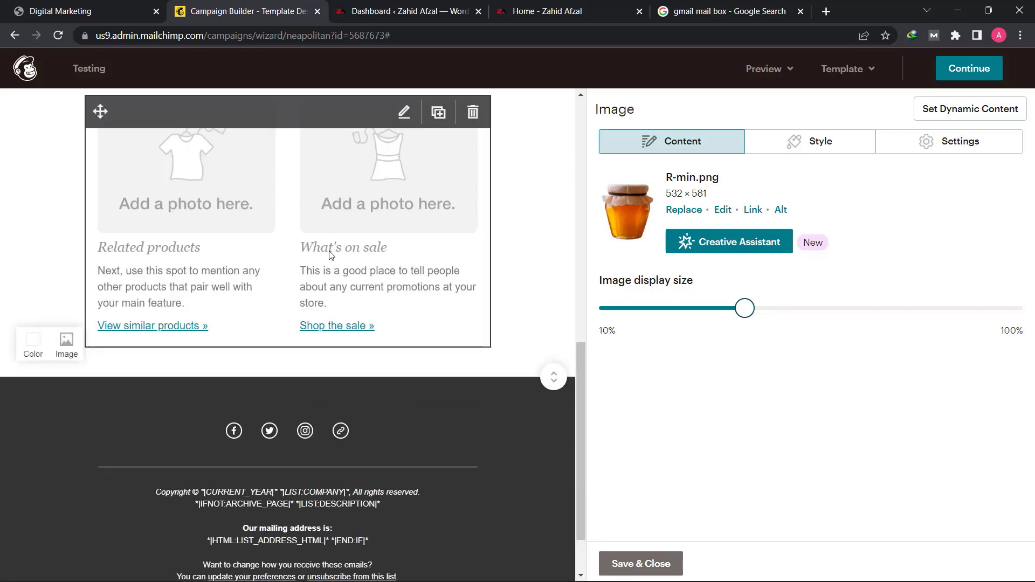
scroll(321, 318, "up", 4)
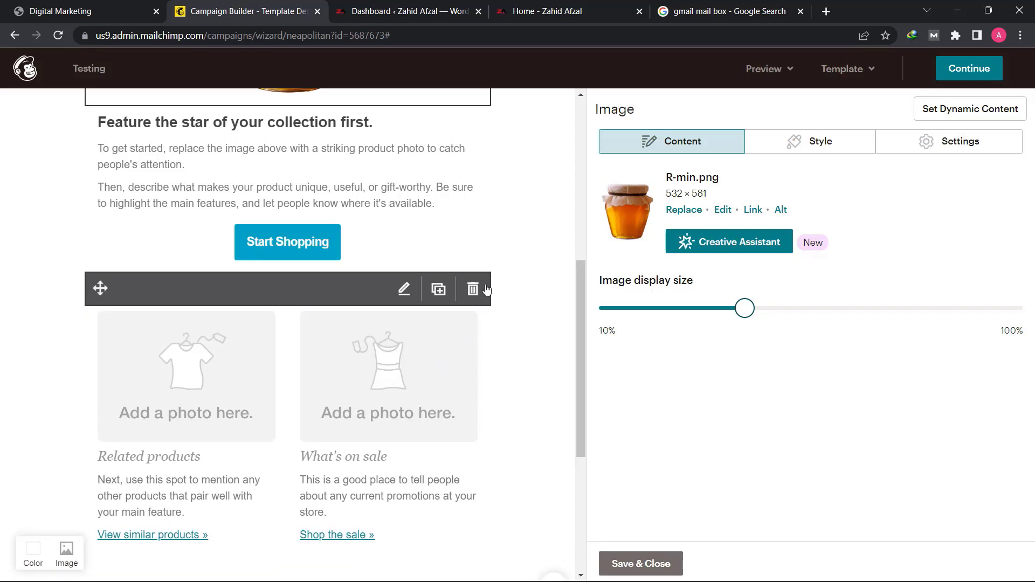
left_click(472, 290)
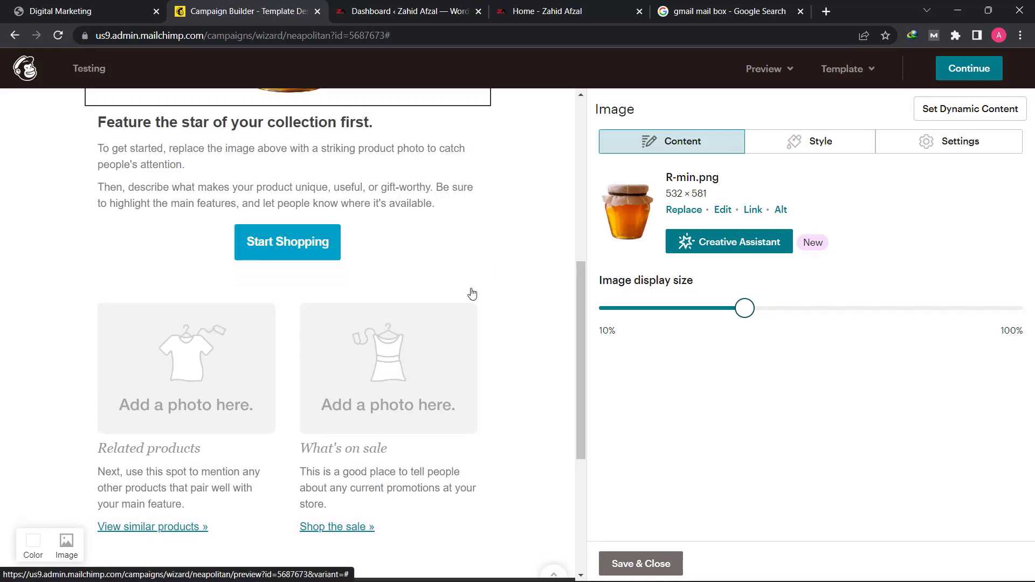
left_click(363, 368)
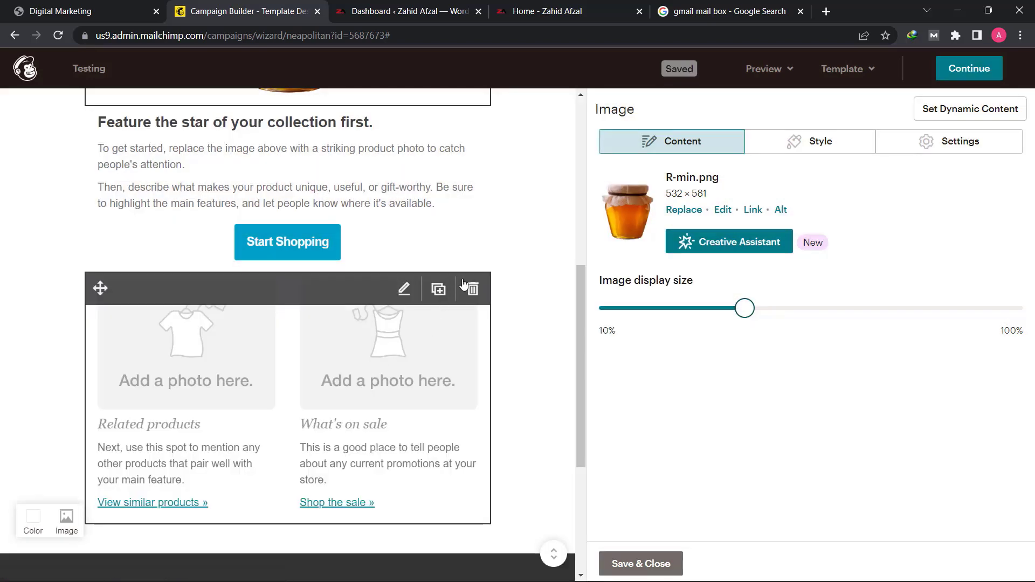
left_click(473, 291)
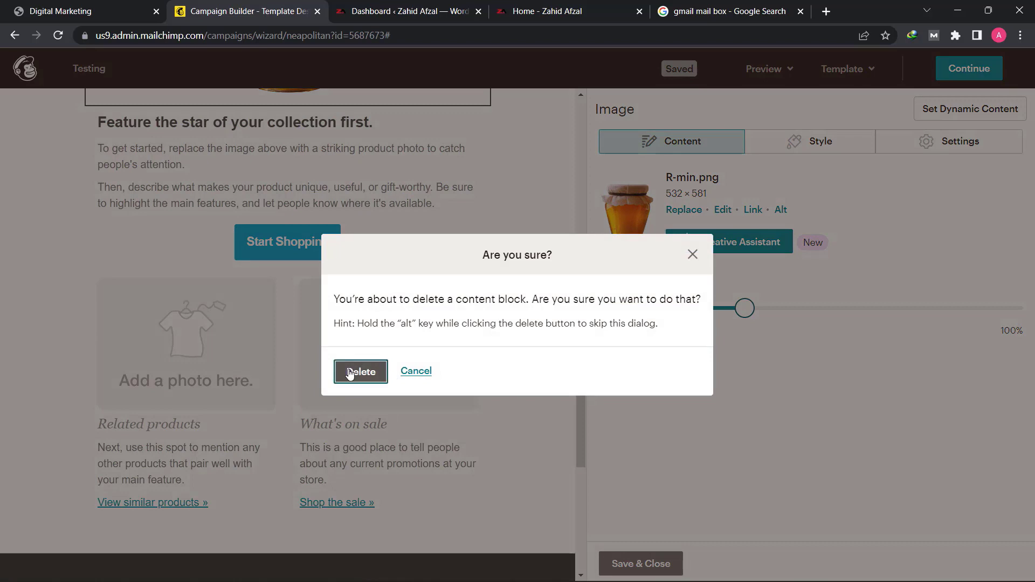
left_click(351, 372)
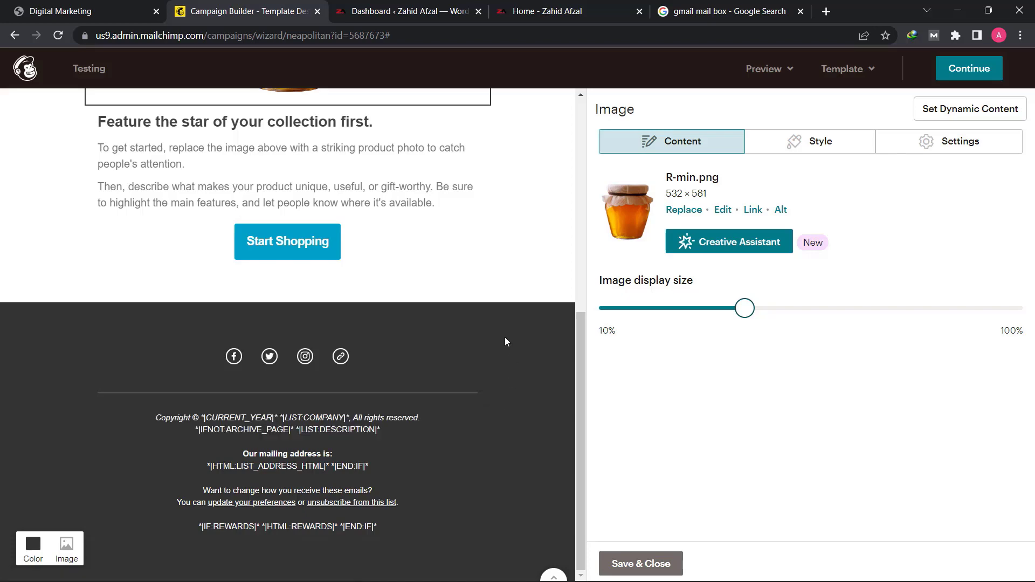
- Delete the footer text block holding the copyright, mailing address and unsubscribe lines
left_click(471, 428)
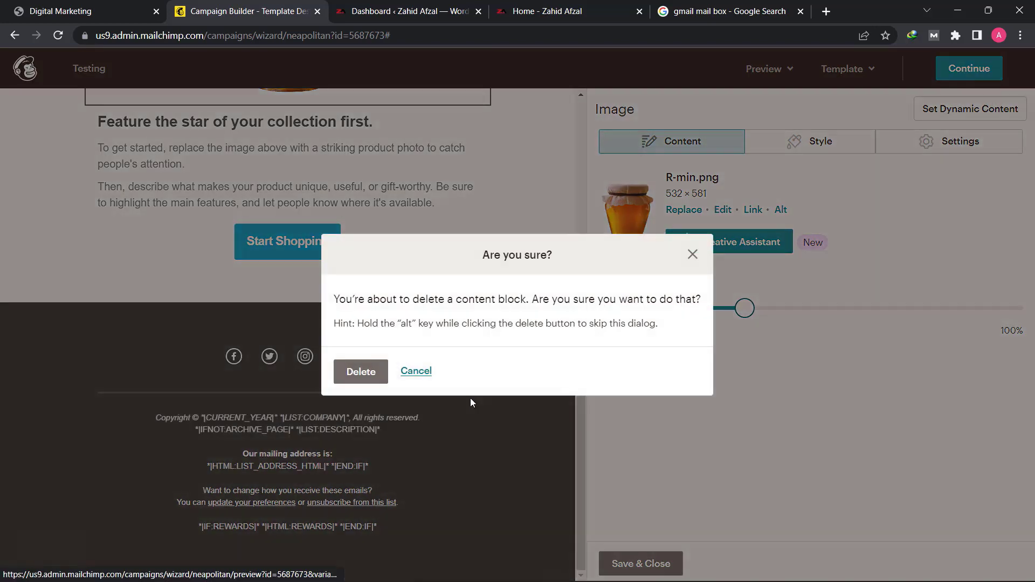
left_click(360, 372)
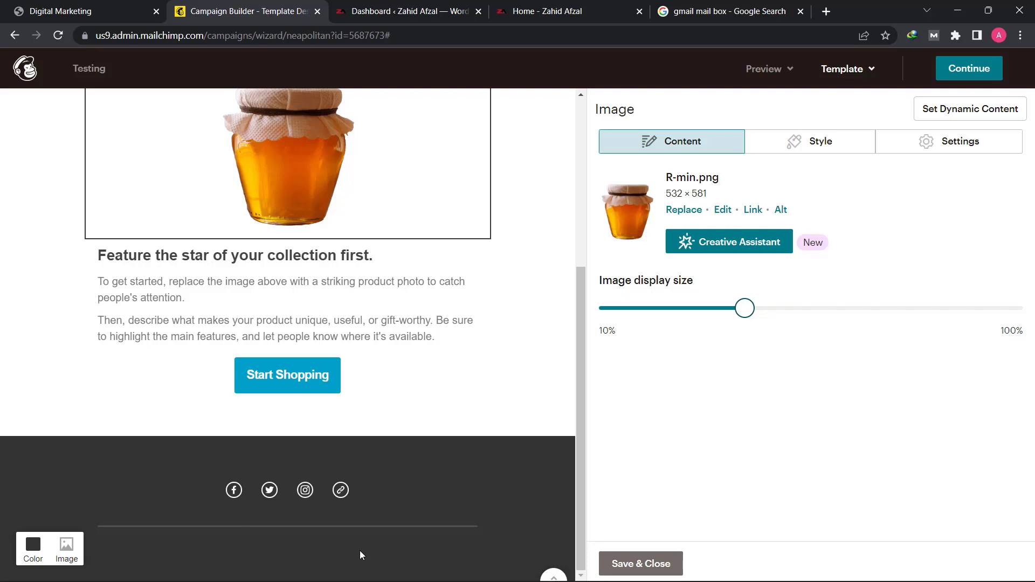
- Save and close the logo image settings, and add a Footer block between the social icons and the divider in the dark section
left_click(661, 568)
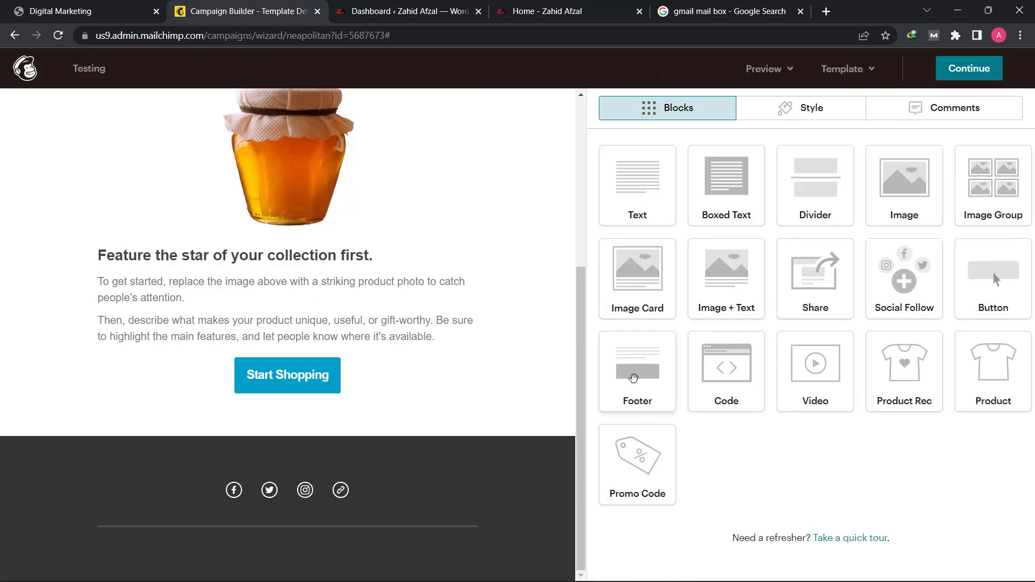
left_click_drag(649, 383, 273, 536)
scroll(316, 451, "down", 3)
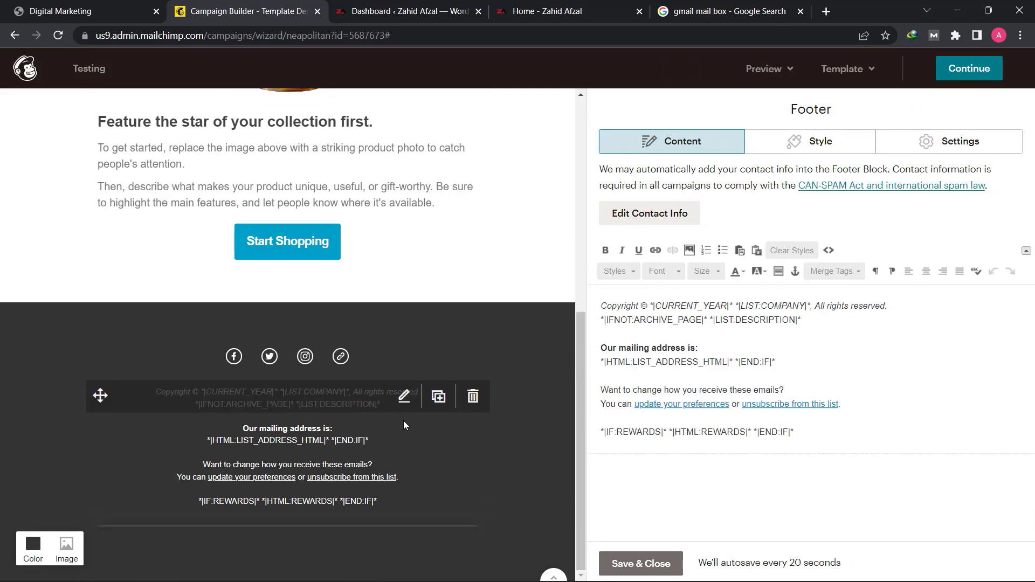
- Delete the copyright and list description lines, including the leftover blank line, from the start of the Footer block's text
left_click_drag(803, 321, 577, 296)
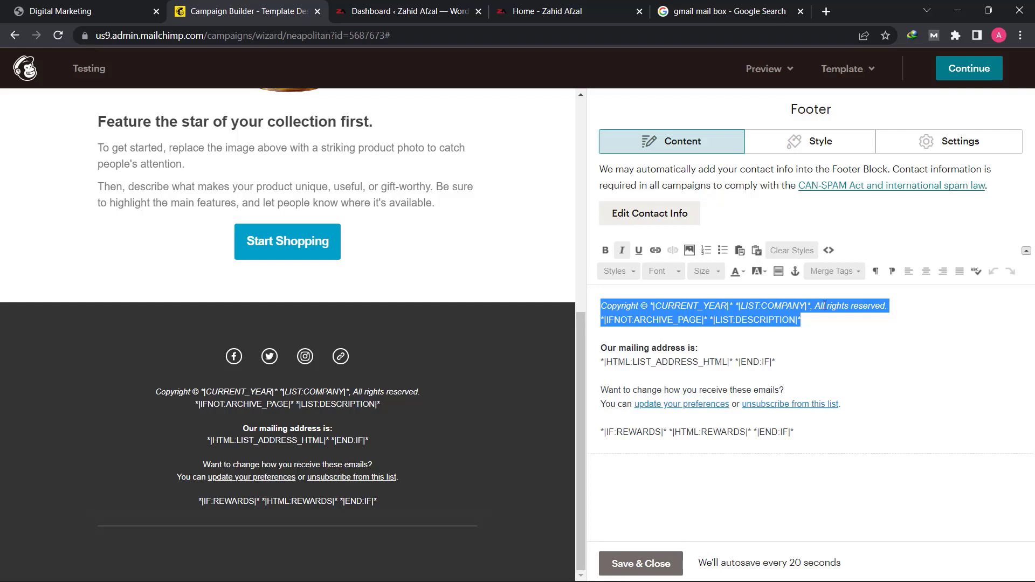
key("BackSpace")
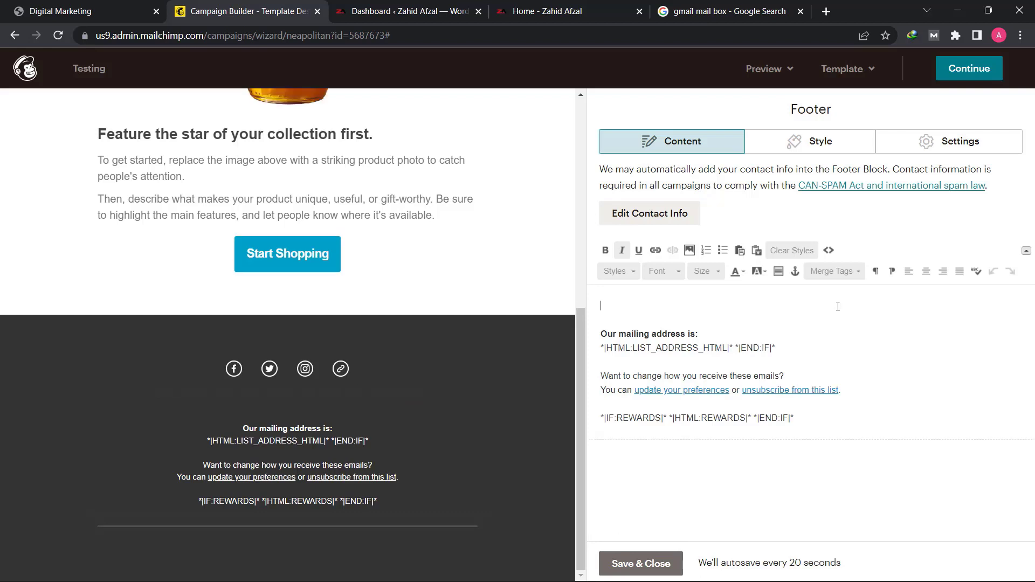
key("Delete")
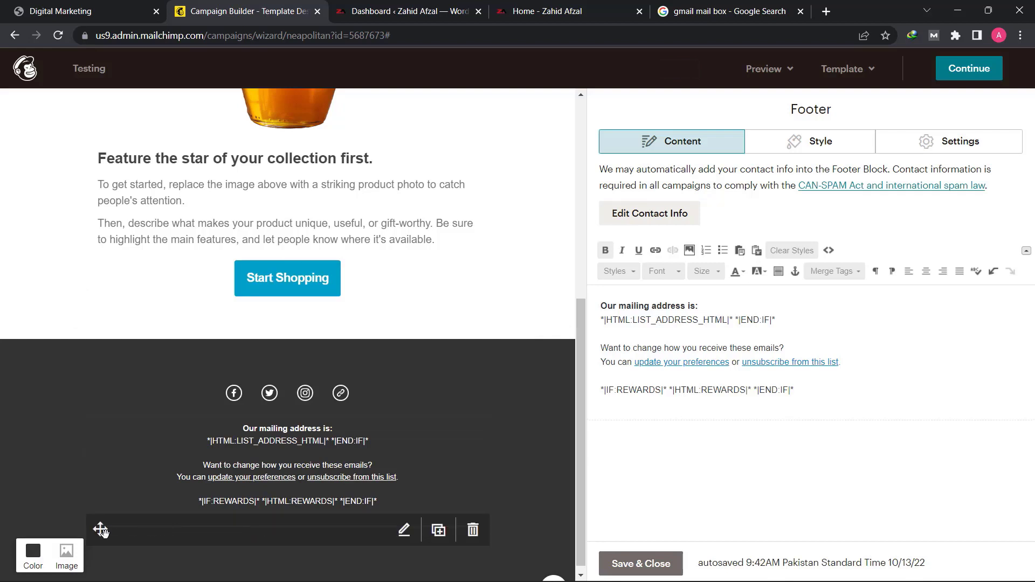
- Move the divider between the social icons and the footer text, and save and close the Footer block
left_click_drag(100, 529, 178, 446)
scroll(513, 426, "up", 5)
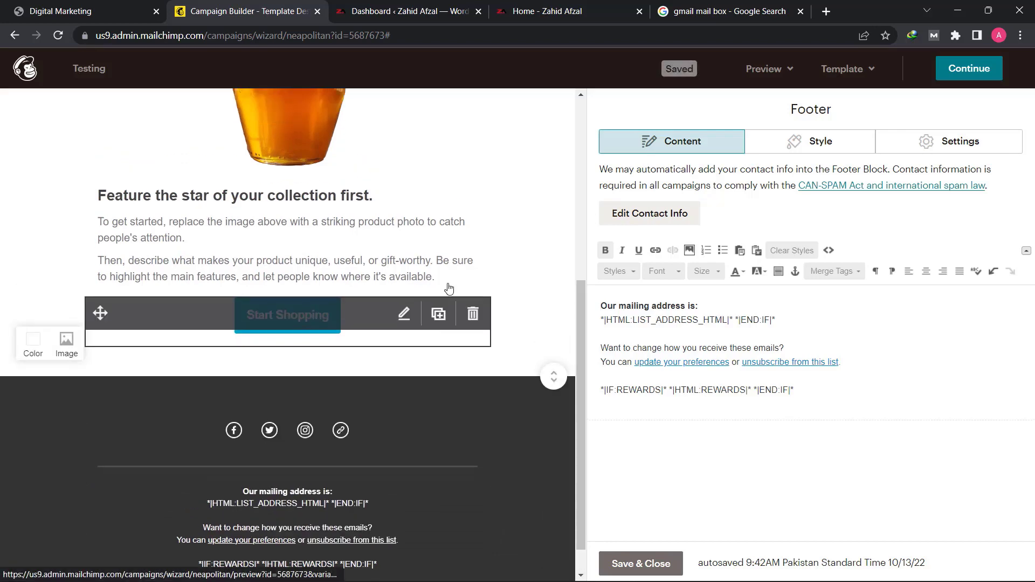
left_click(655, 564)
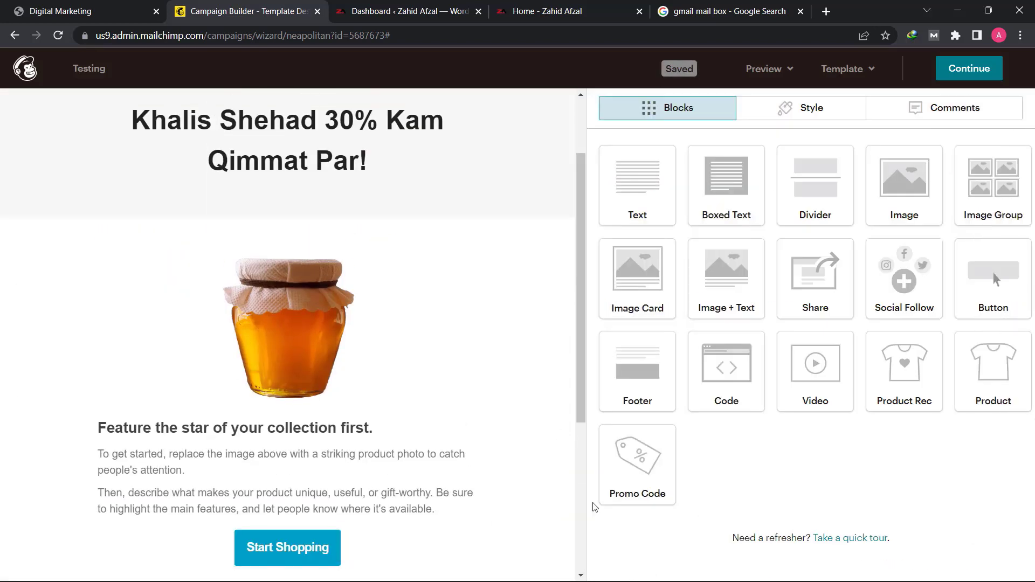
- Set the background color of the header section with the logo and heading to light blue #c1dae0
scroll(344, 278, "up", 2)
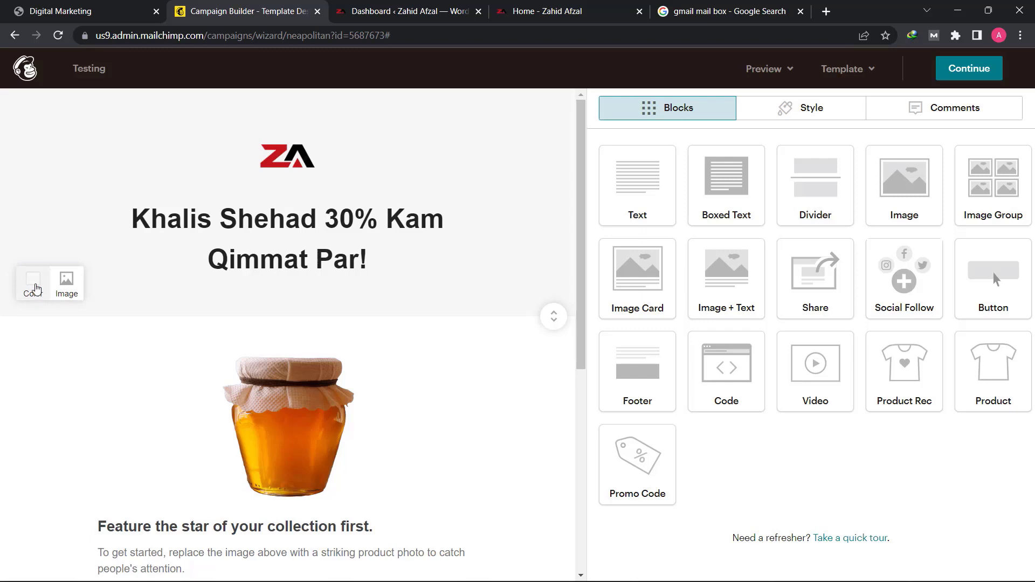
left_click(35, 290)
left_click(76, 337)
left_click(75, 332)
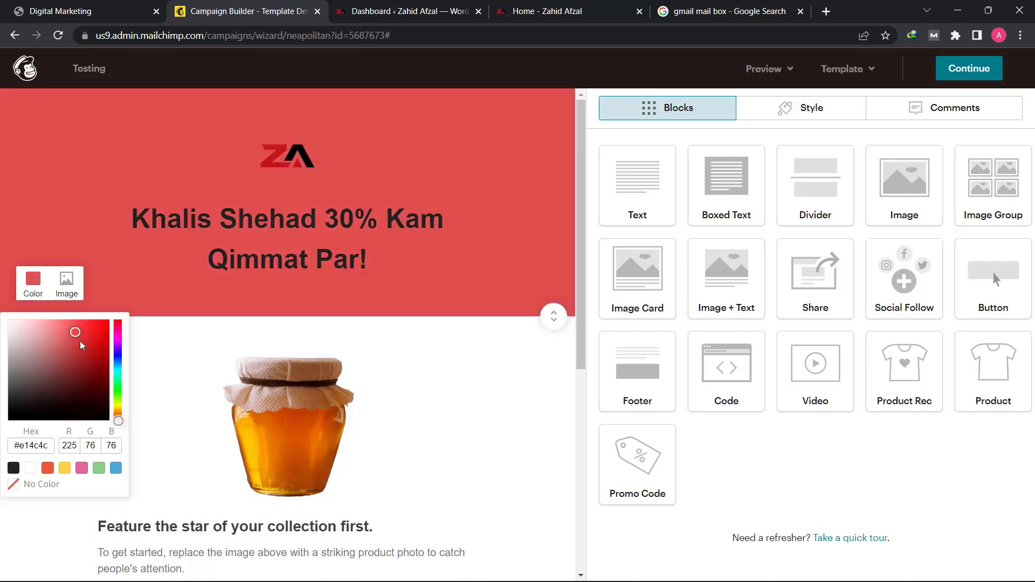
left_click_drag(82, 346, 33, 367)
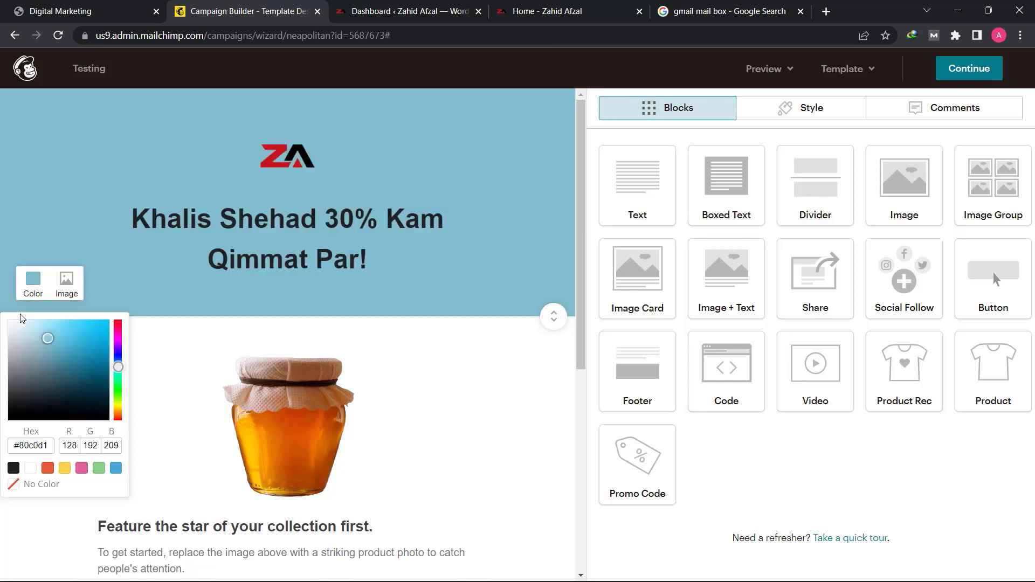
left_click(22, 330)
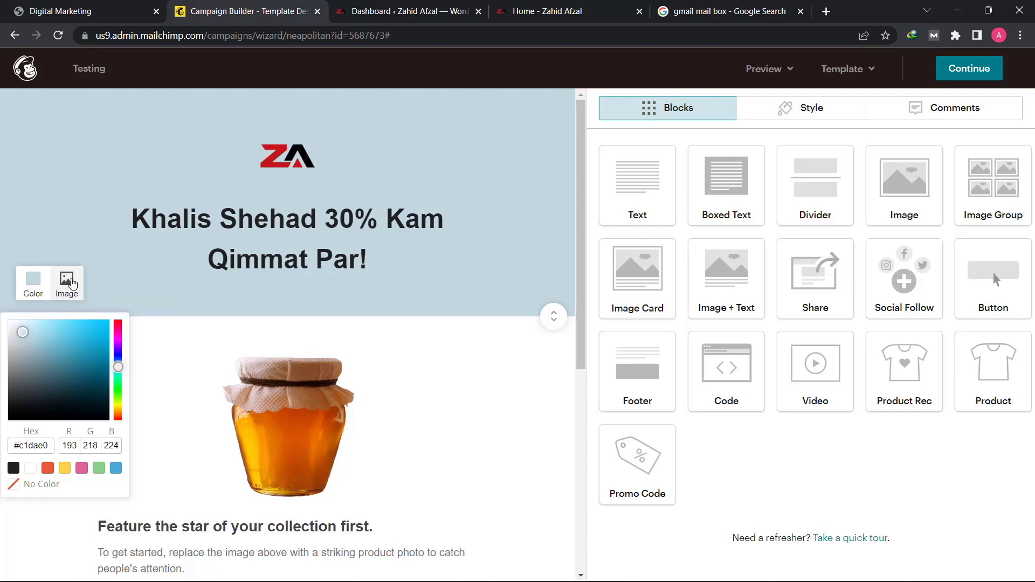
- Try an uploaded honey jar and dipper photo as the header section's background image, and remove it again
left_click(73, 285)
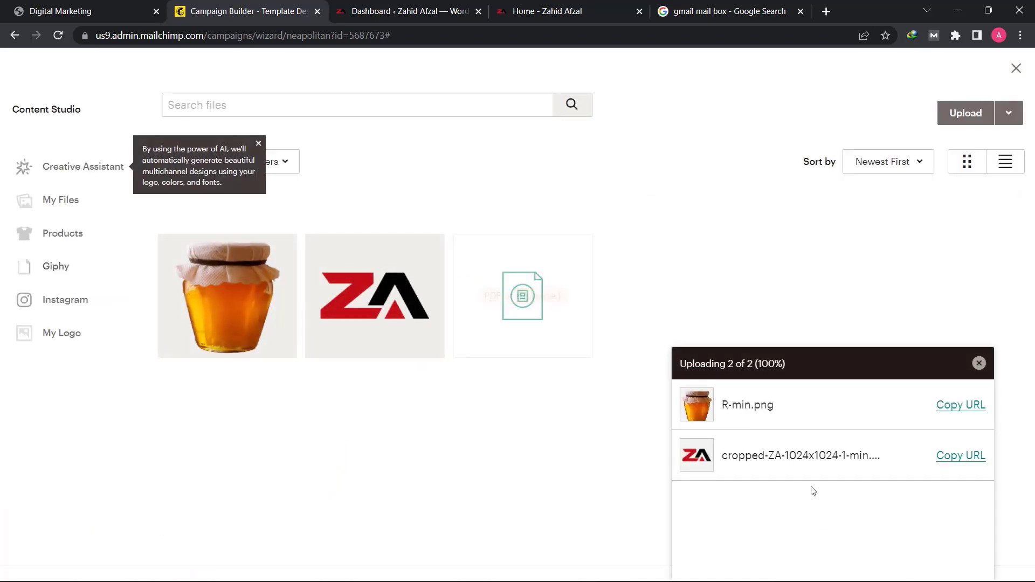
left_click(965, 113)
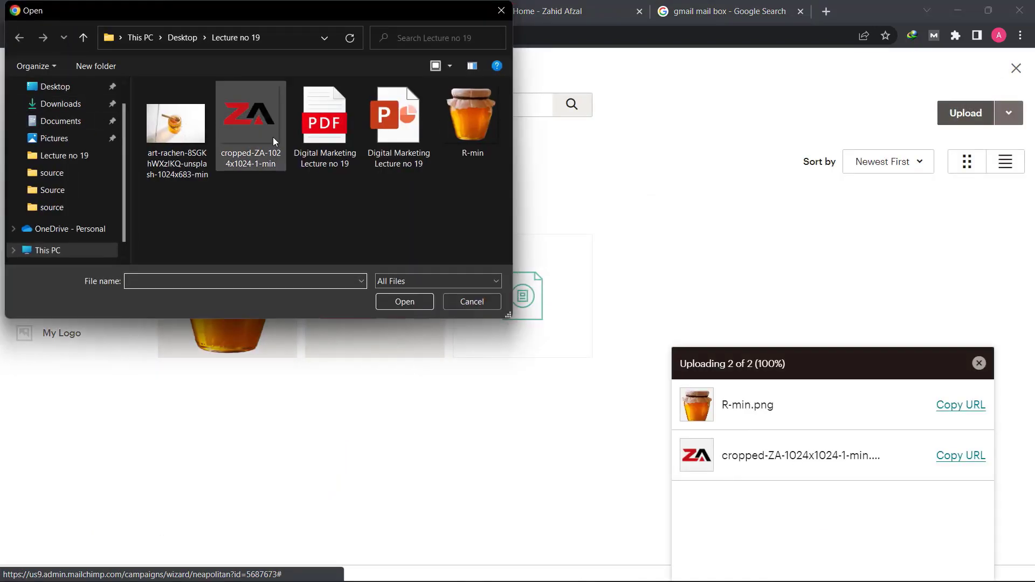
left_click(188, 131)
left_click(405, 302)
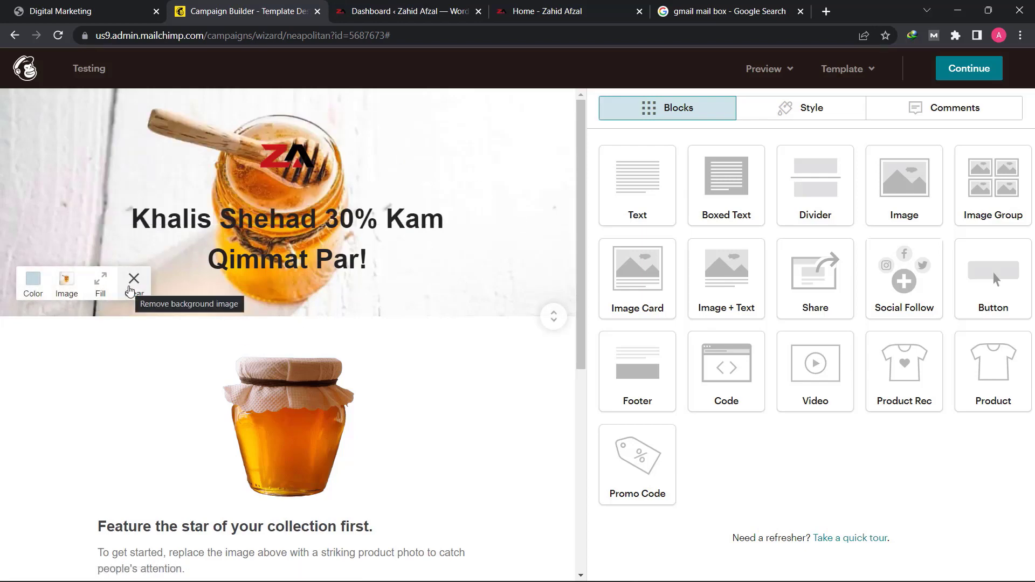
left_click(131, 290)
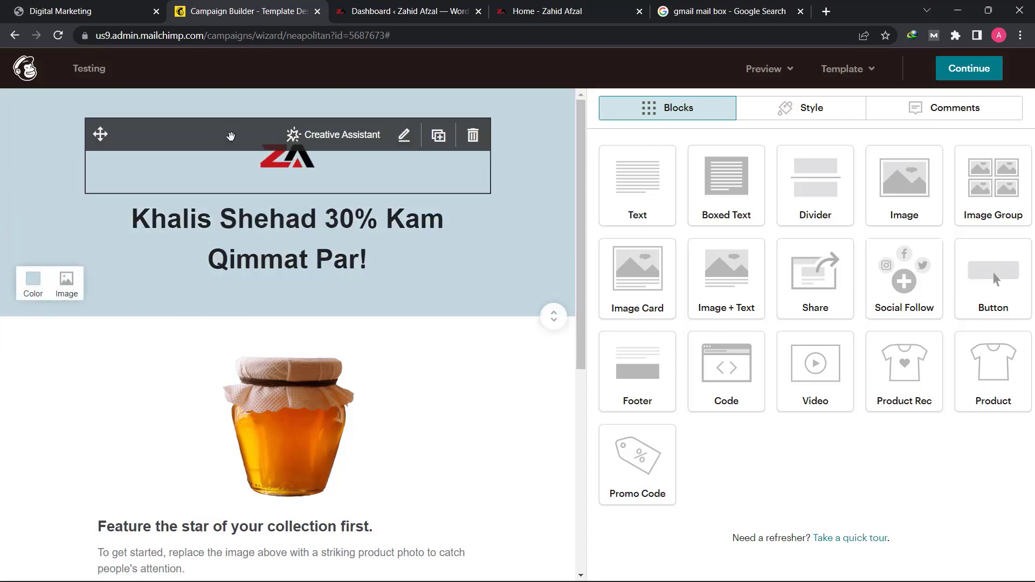
- Review the whole email design from the header through the product section to the footer
scroll(7, 235, "down", 3)
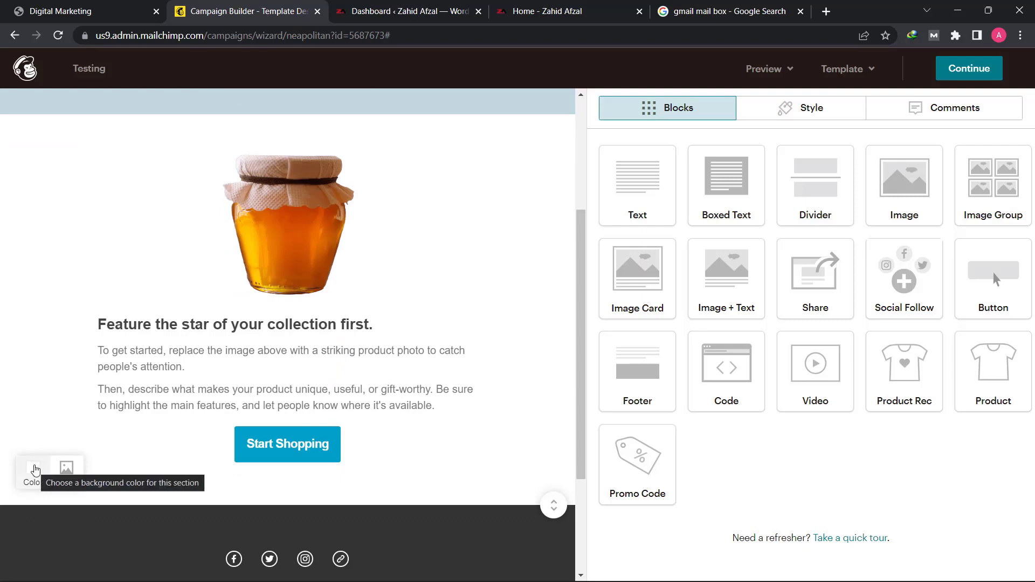
scroll(33, 470, "down", 3)
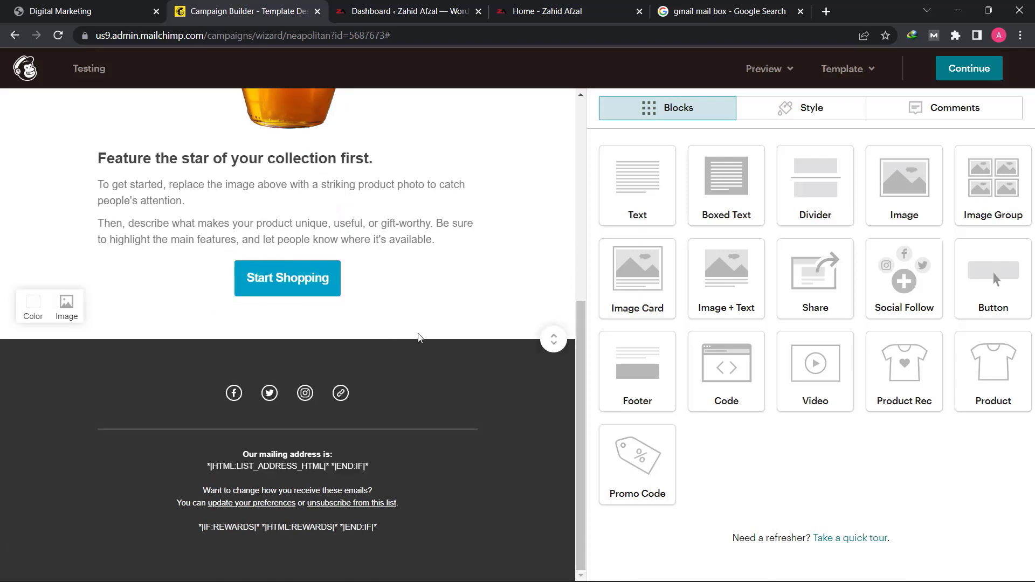
scroll(462, 321, "up", 7)
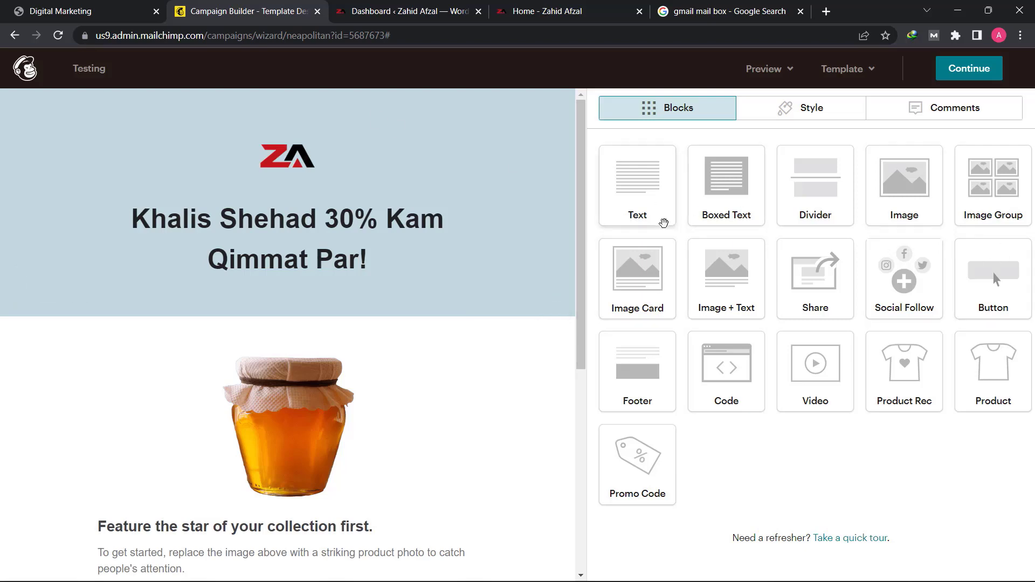
scroll(189, 393, "down", 7)
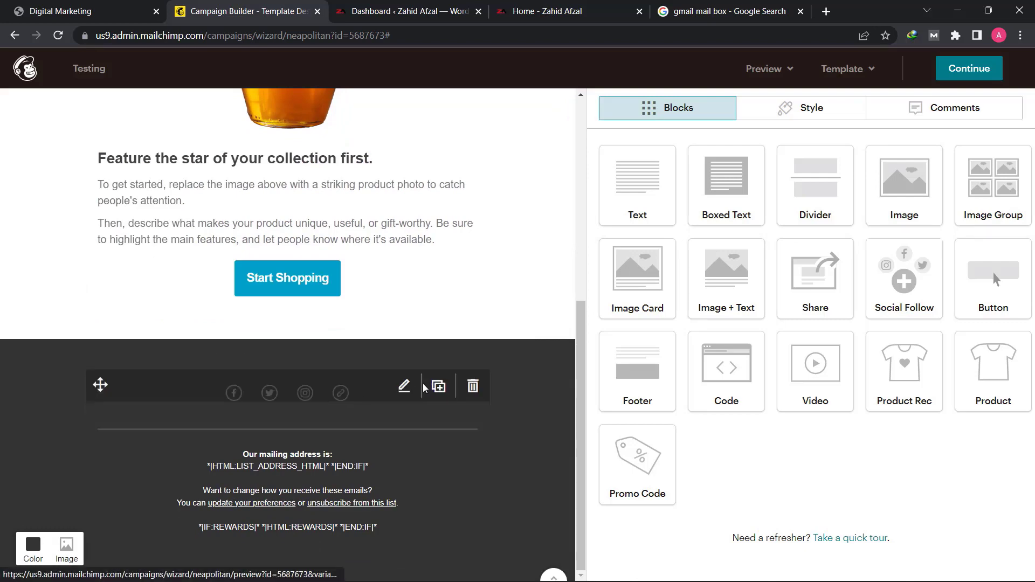
scroll(425, 393, "up", 6)
scroll(426, 396, "down", 4)
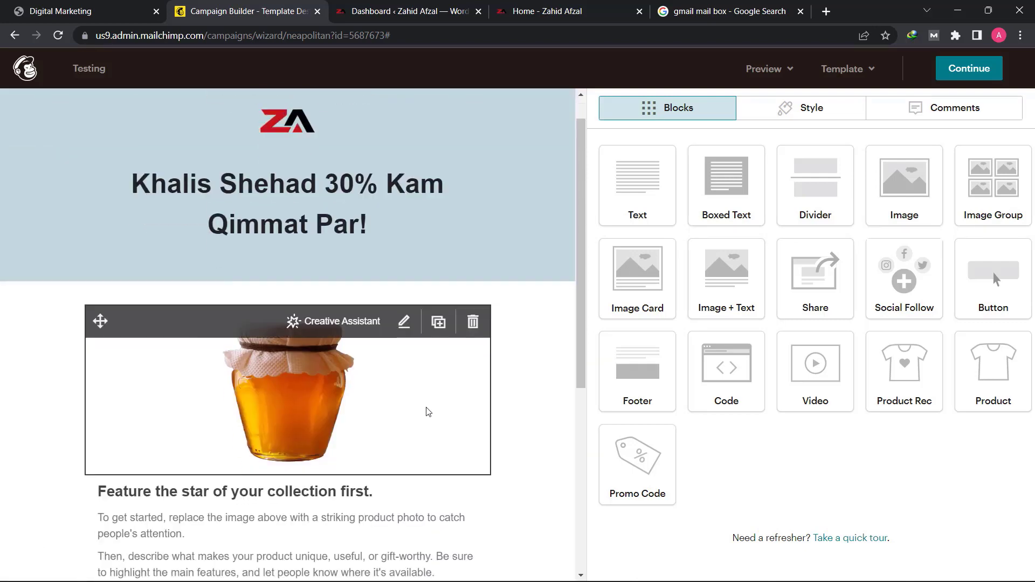
scroll(453, 427, "up", 4)
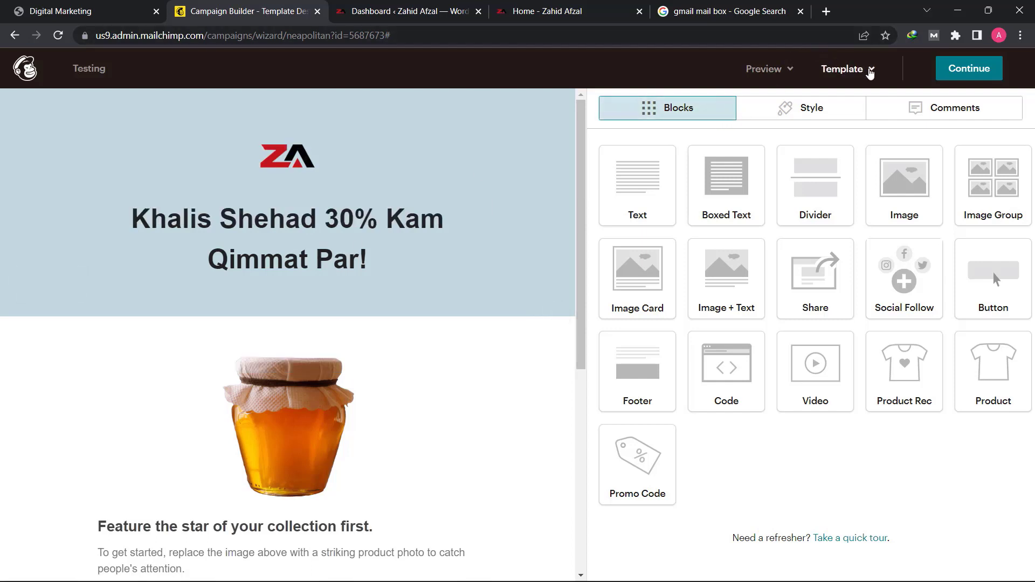
- Save this design as a template named Testing and return to the campaign design
left_click(869, 72)
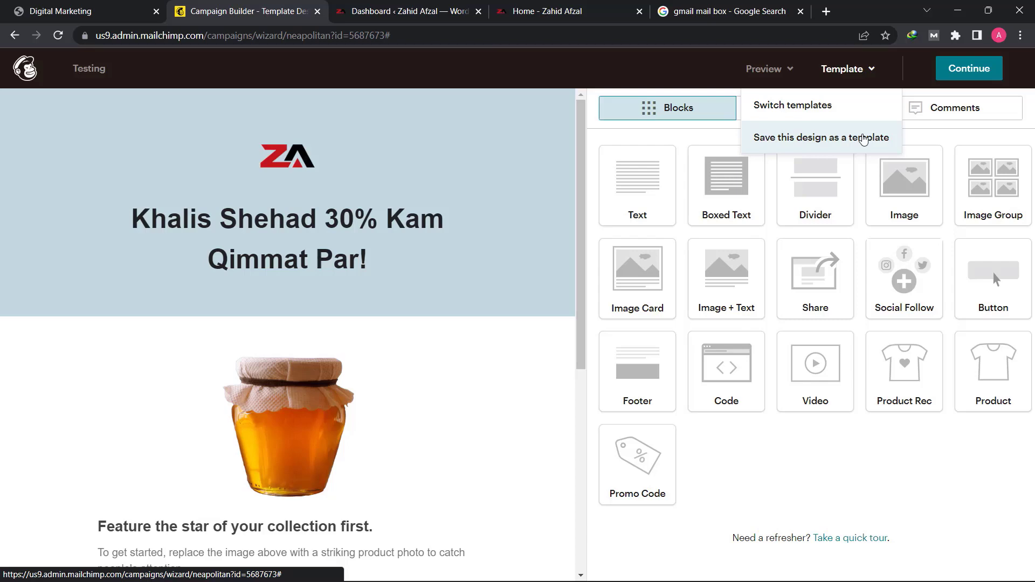
left_click(864, 138)
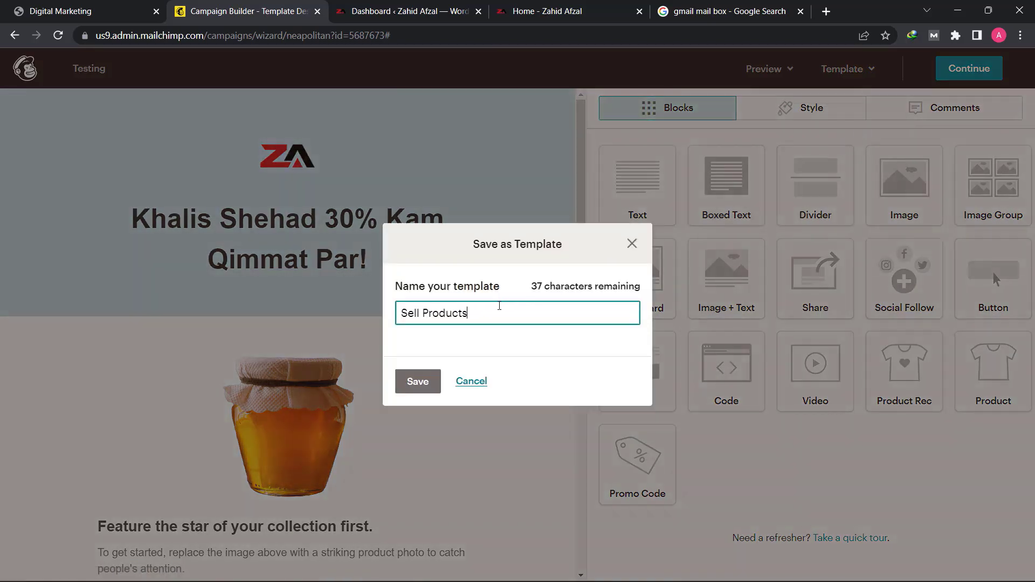
key("ctrl+shift+Left")
key("ctrl+shift+Left")
type("Testing")
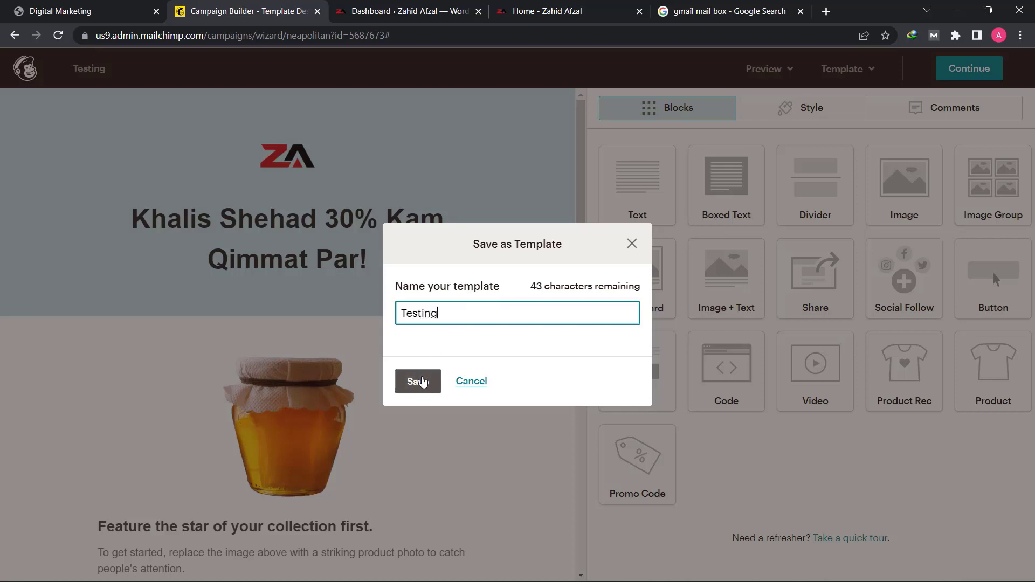
left_click(424, 381)
left_click(419, 381)
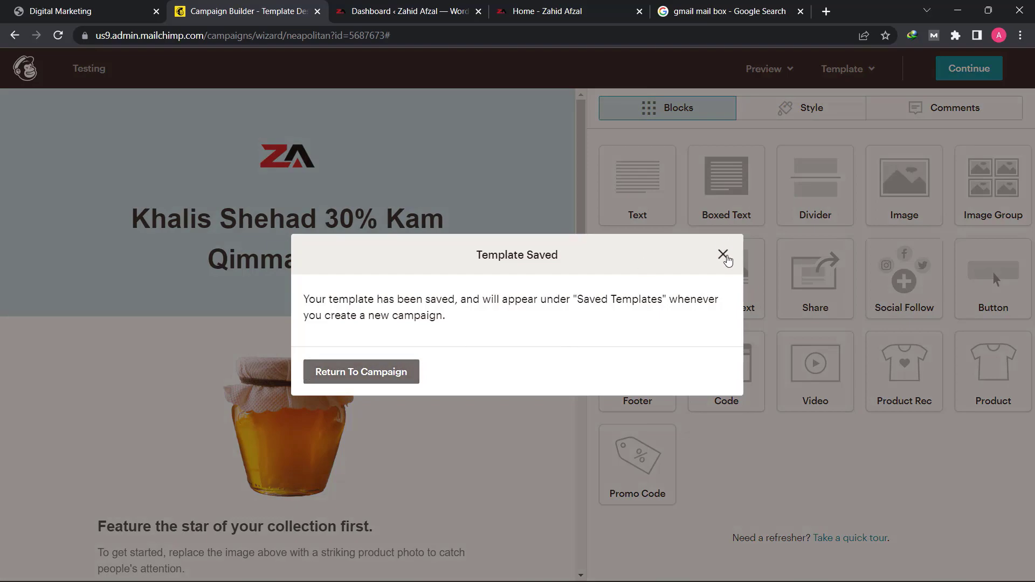
left_click(723, 254)
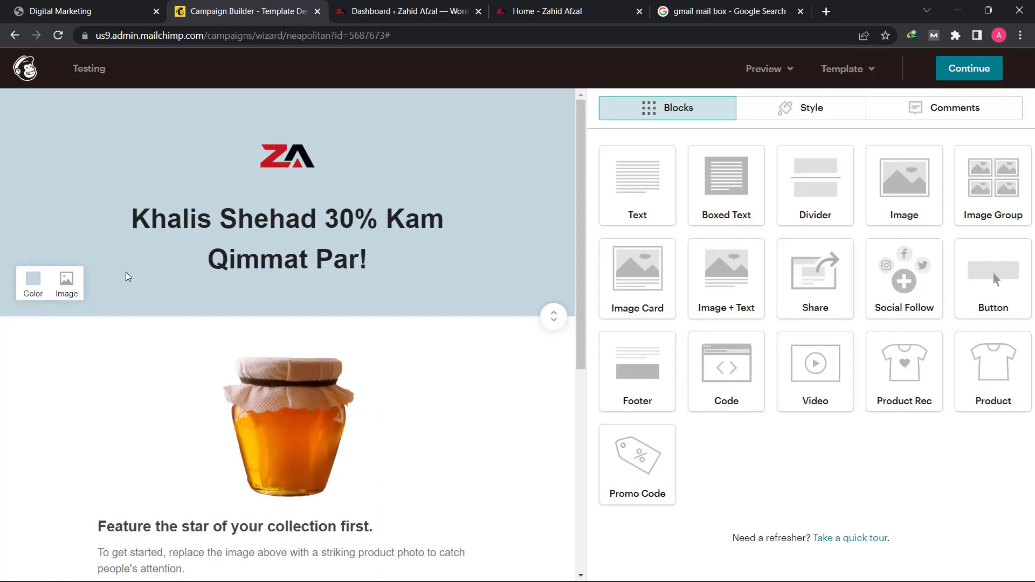
- Replace all placeholder text in the block below the honey jar with the heading "Khalis Shehad Ka Aik Hi Idara"
scroll(215, 392, "down", 2)
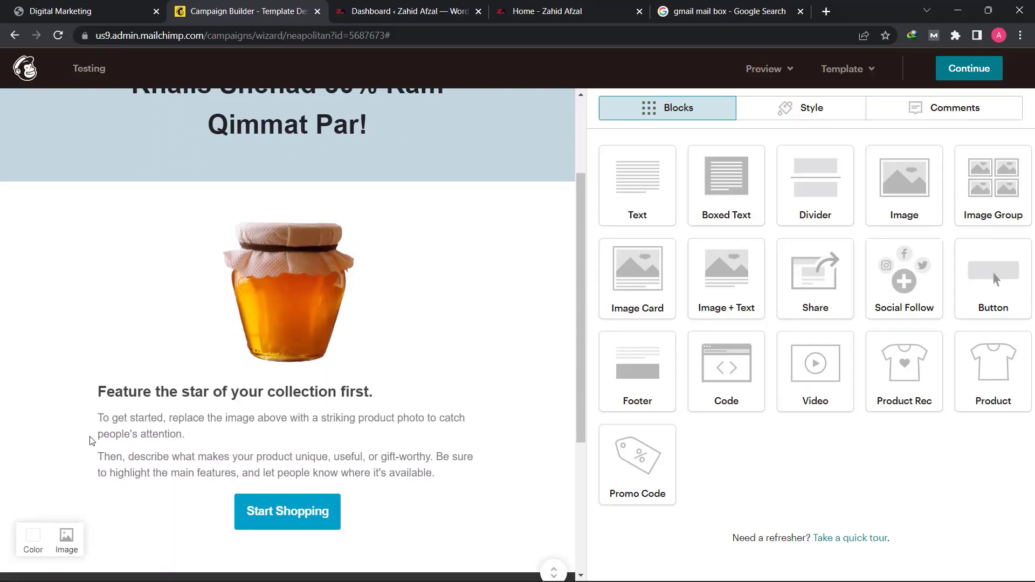
scroll(314, 462, "down", 3)
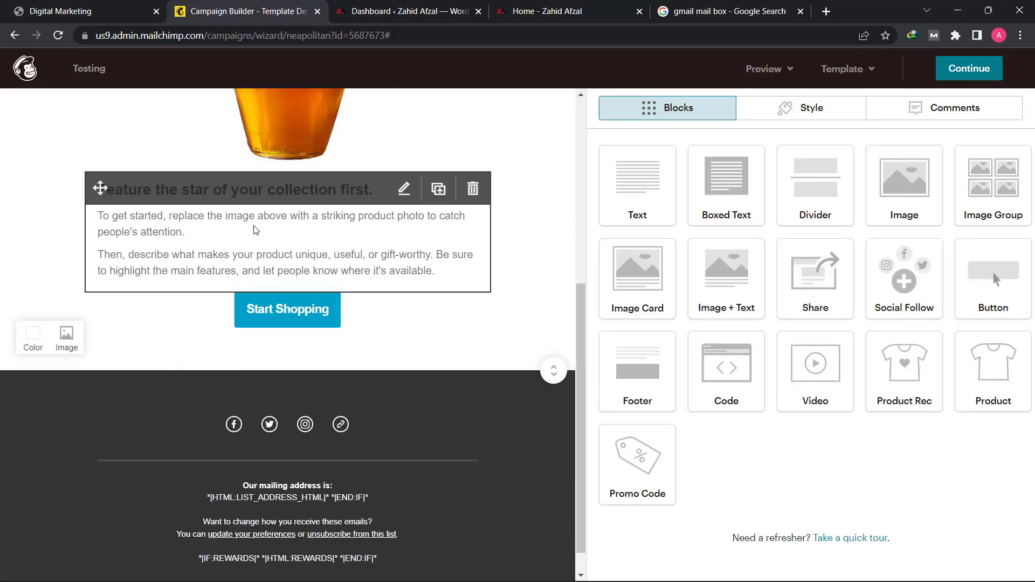
scroll(221, 311, "up", 1)
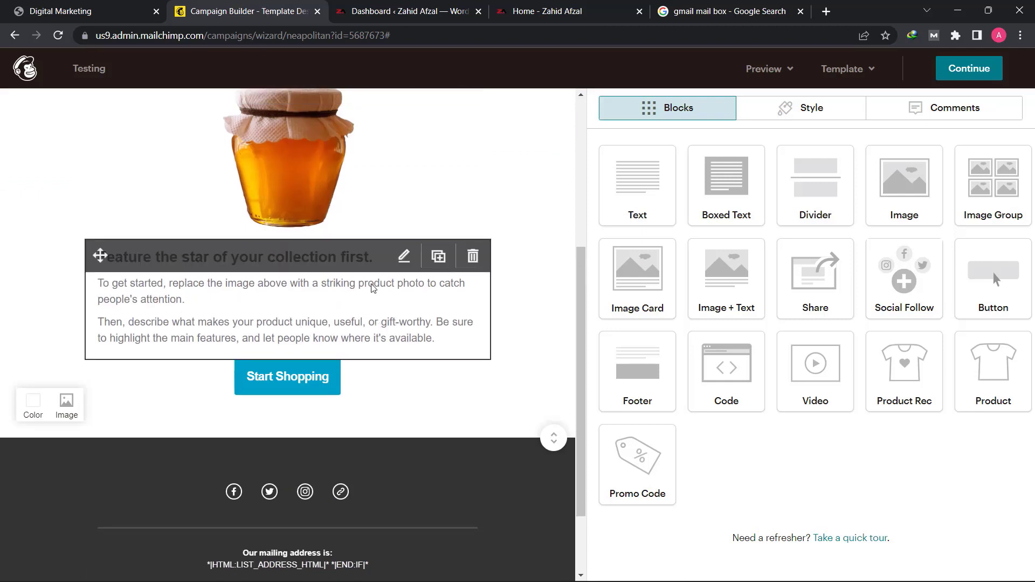
left_click(376, 305)
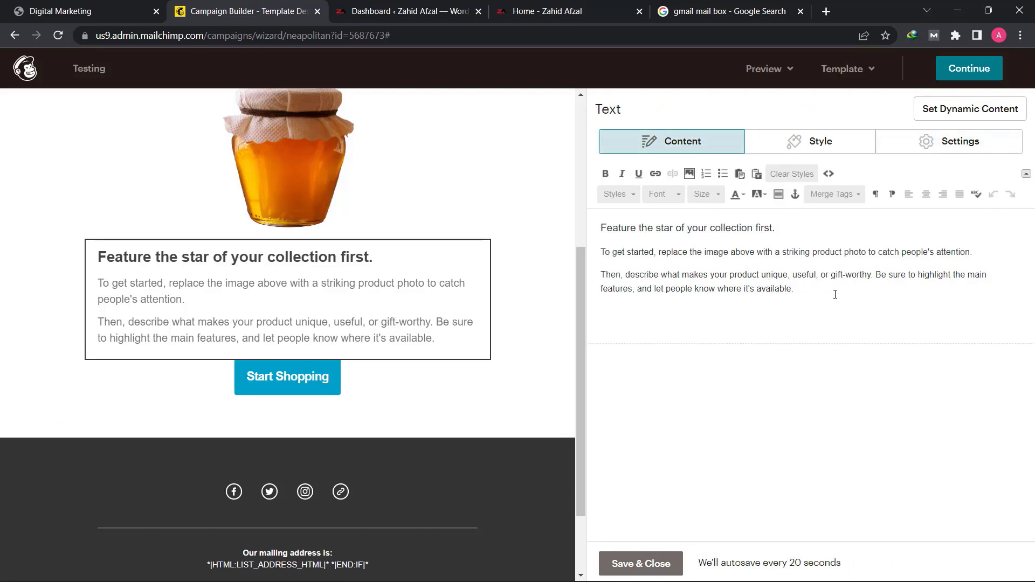
left_click_drag(778, 292, 594, 222)
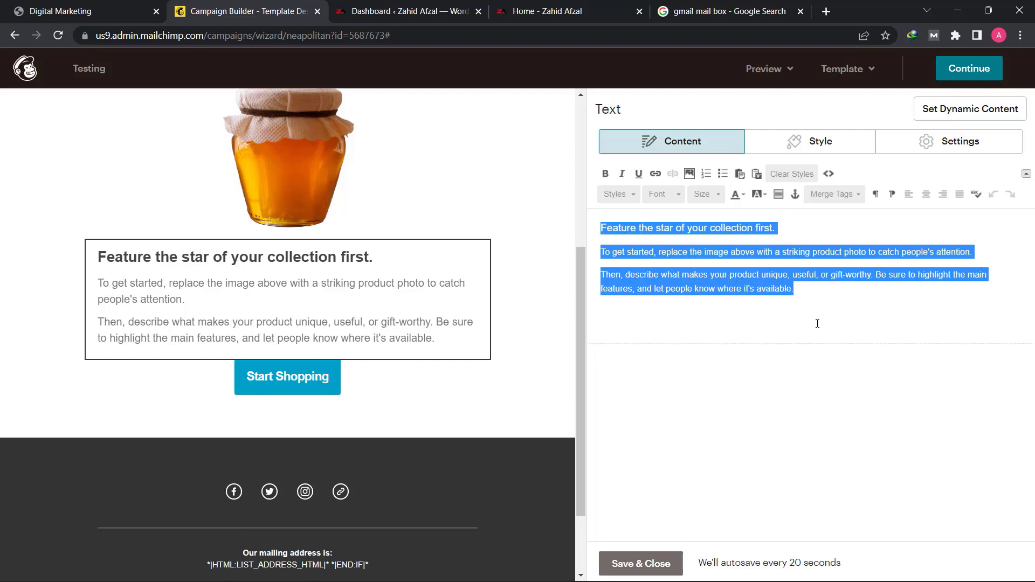
key("BackSpace")
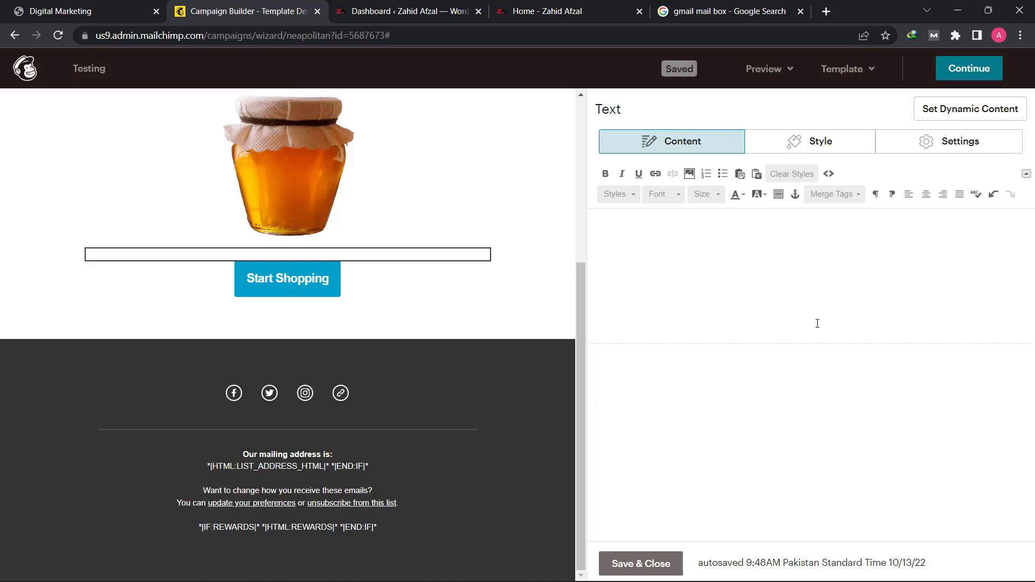
type("Khalis Shehad Ka Aik Hi Idara")
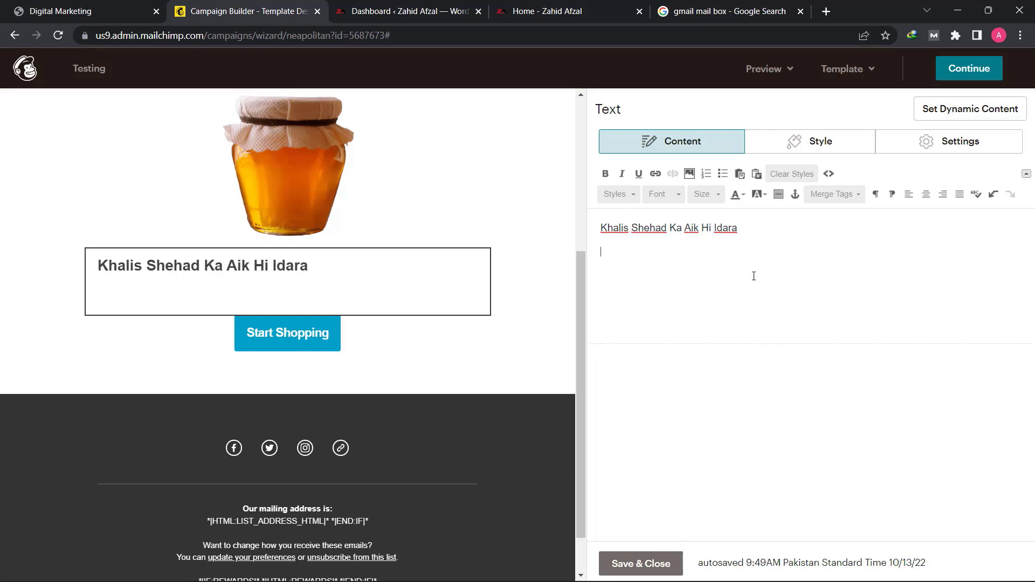
- Below the heading, write "Assalamu Alaikum," and an indented line "Sardiyun Se Pehlai Ap Bi Shehad Khareed Lein Kiyunki Shehad Mein Shifa Hai Aur"
type("Assalamu Alaikum,")
key("Return")
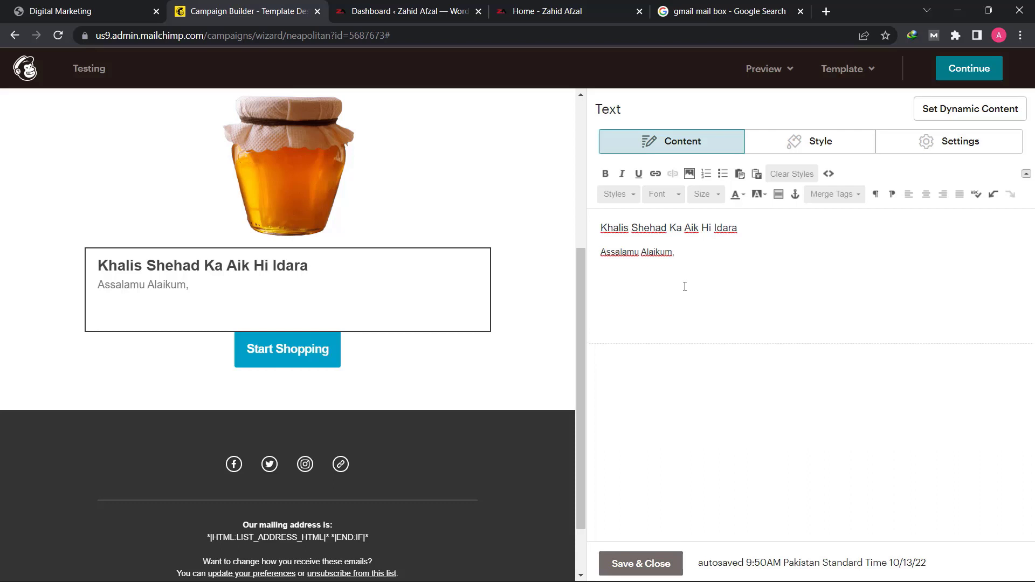
type("Sardiyun")
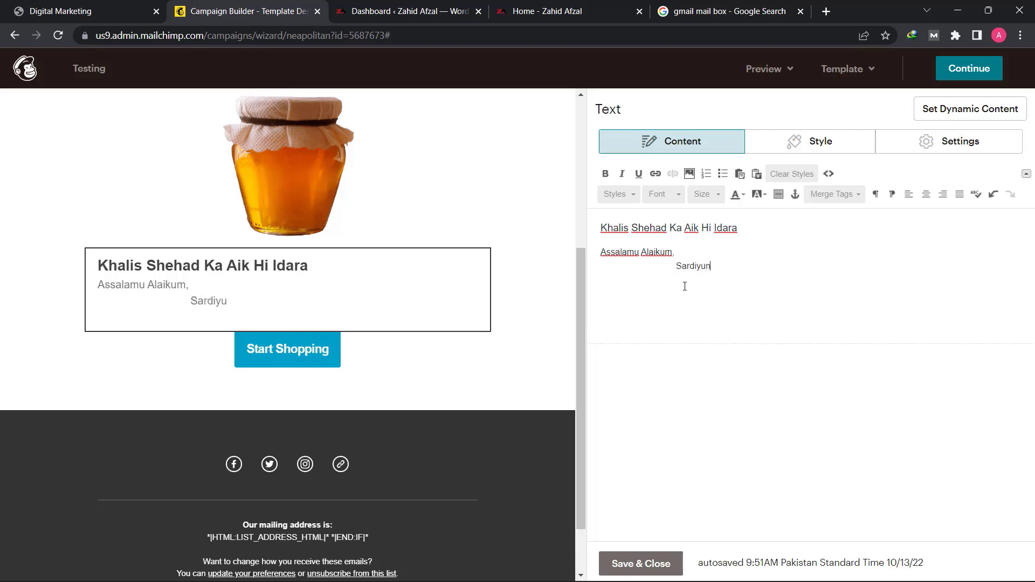
type(" Se Pehlai Ap Bi ")
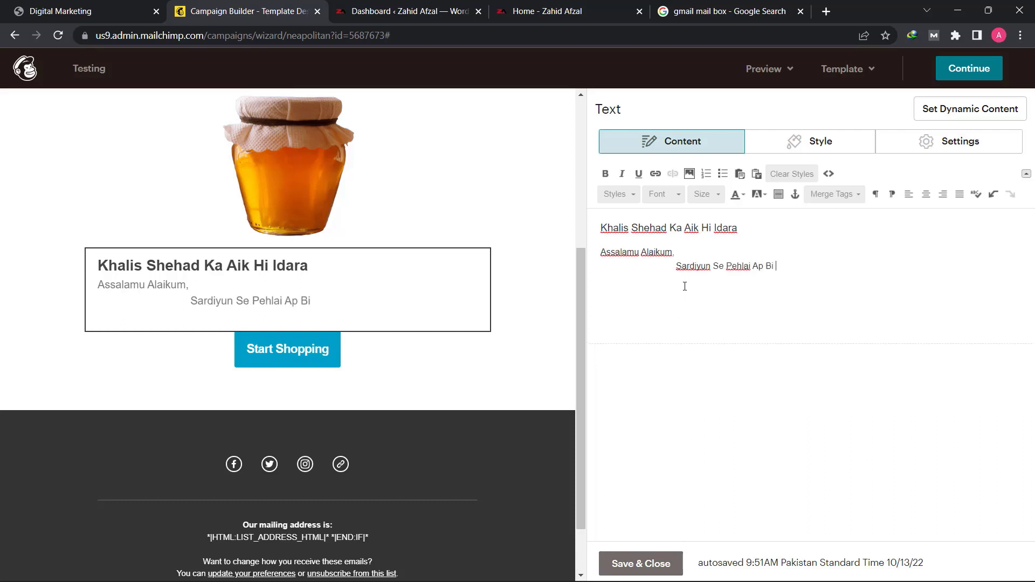
type("Shehad Khareed Lein Kiyunki")
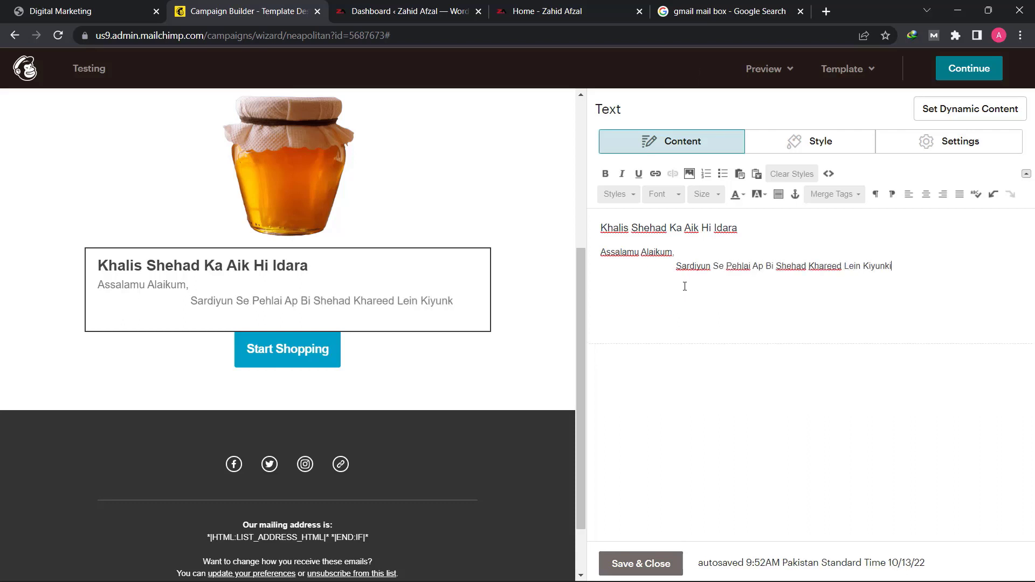
type(" Shehad Mein Shifa Hai aur")
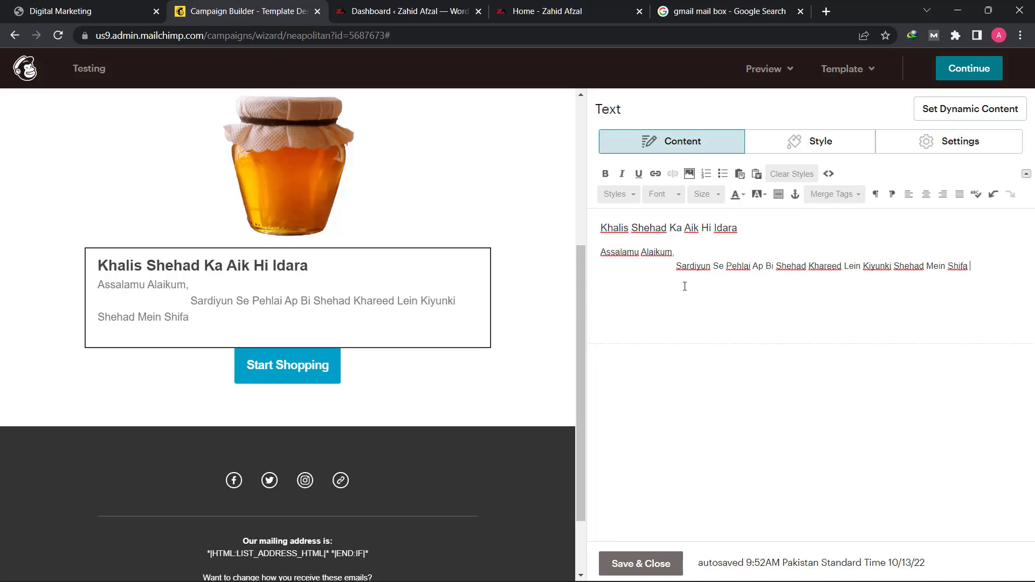
key("BackSpace")
key("BackSpace")
key("BackSpace")
type("Aur Bimar Log")
key("BackSpace")
key("BackSpace")
key("BackSpace")
key("BackSpace")
key("BackSpace")
key("BackSpace")
key("BackSpace")
key("BackSpace")
key("BackSpace")
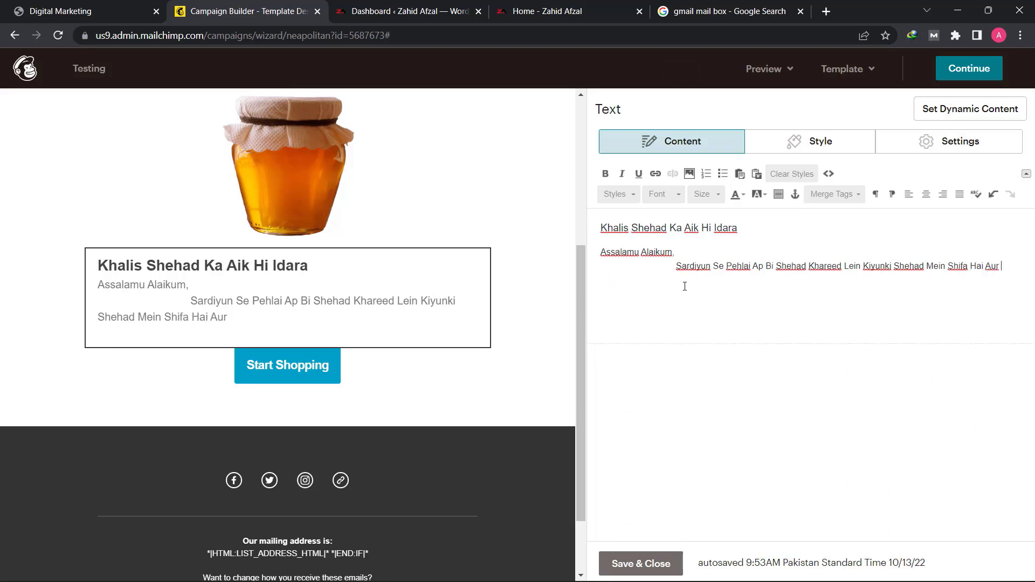
- Continue the indented sentence with "Ham Pakistan Bhar Mein Asli Shehad Bhejtai Hain"
type("Ham Pakistan Bhar Mein Asli Shehad Ka Mak")
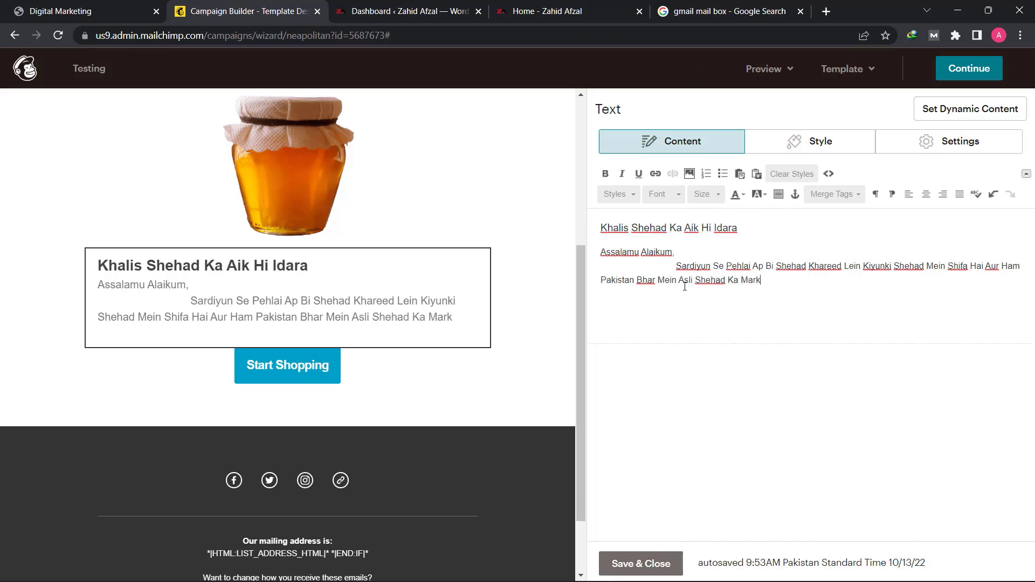
key("BackSpace")
key("BackSpace")
key("BackSpace")
key("BackSpace")
key("BackSpace")
key("BackSpace")
type("Bhejtai Hain Wuh B")
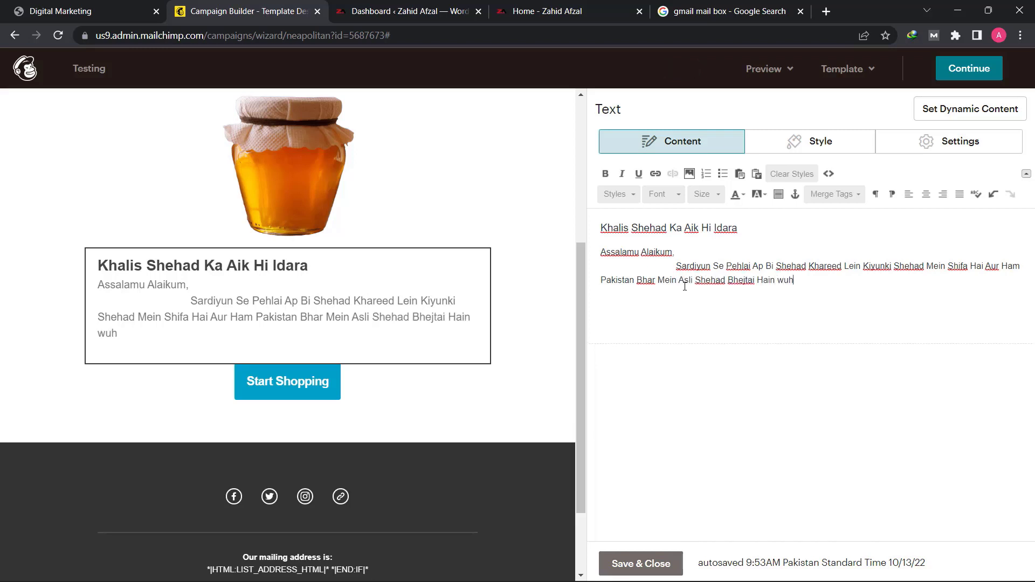
type("i Saboot Ke Sath Tuh ")
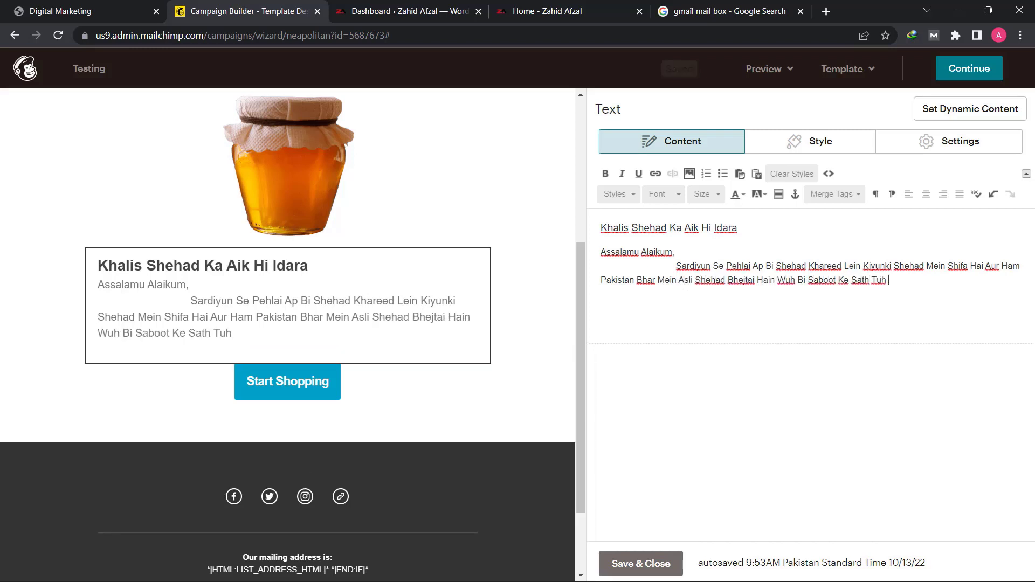
type("Dair Kis Baat Ki")
- Try the extra phrase "Wuh Bi Saboot Ke Sath", and end the sentence with a period right after "Bhejtai Hain" instead
key("BackSpace")
key("BackSpace")
key("BackSpace")
key("BackSpace")
key("BackSpace")
key("BackSpace")
key("BackSpace")
key("BackSpace")
key("BackSpace")
key("BackSpace")
key("BackSpace")
key("BackSpace")
key("BackSpace")
key("BackSpace")
key("BackSpace")
key("BackSpace")
key("BackSpace")
key("BackSpace")
key("BackSpace")
key("BackSpace")
type("Ke Sath.")
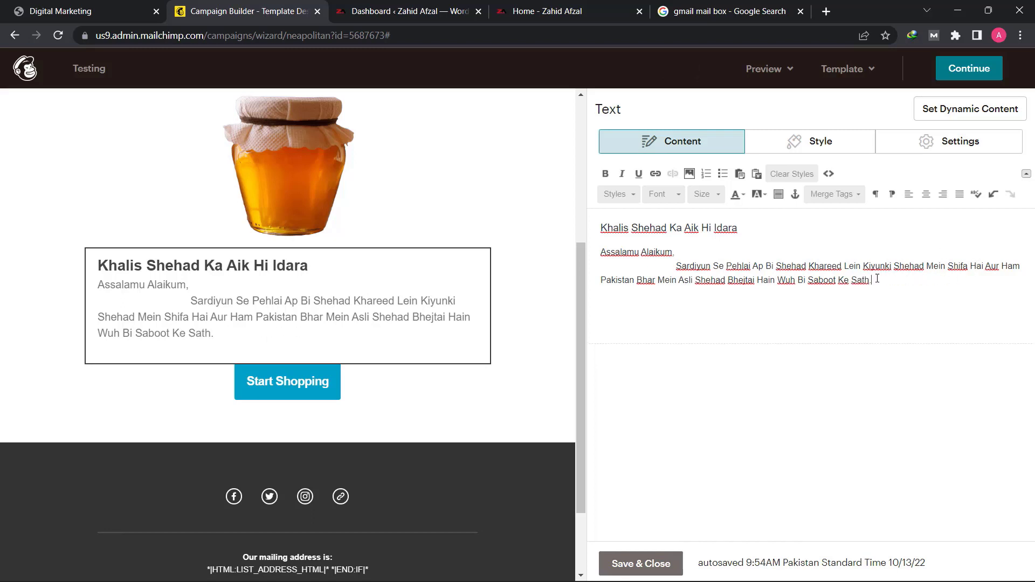
left_click_drag(873, 281, 766, 286)
type("n.")
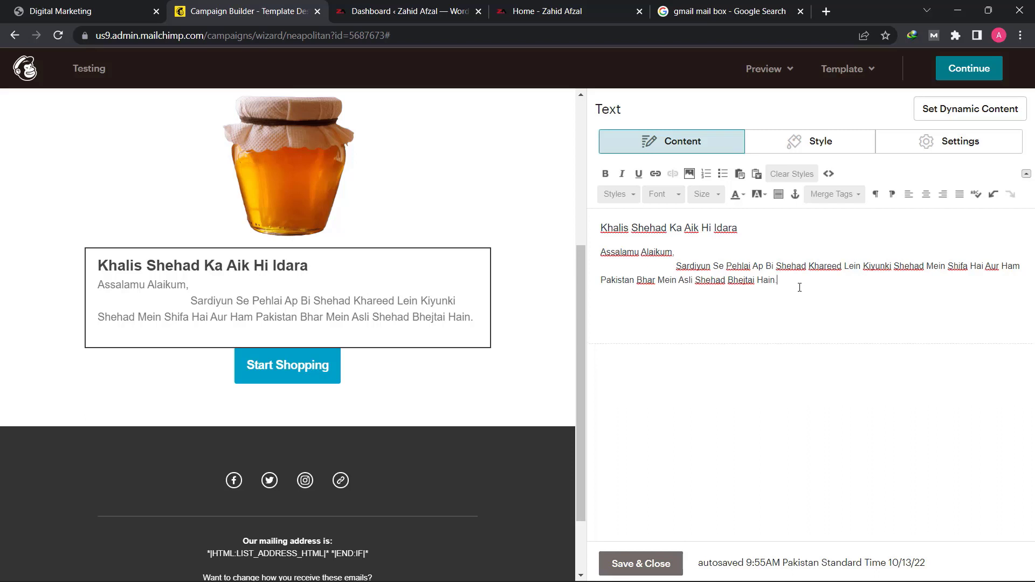
- Start a new line with "Hum 2006 Se Shehad Ka Karobar Kar Rahai Hain. Hamara Shehad Log Berun-e-Mamalik"
key("Return")
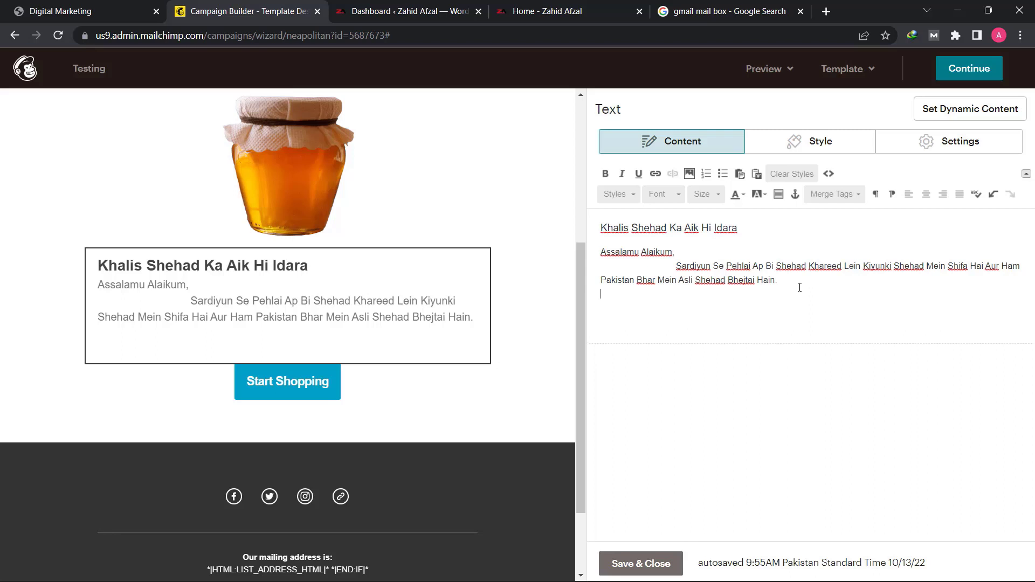
type("H")
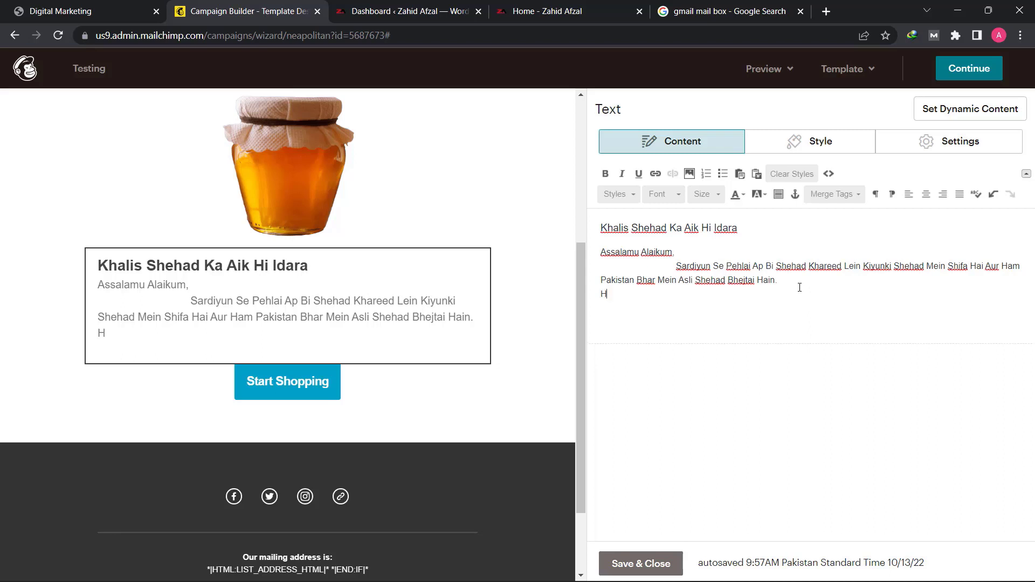
type("um 2006 se Shehad ")
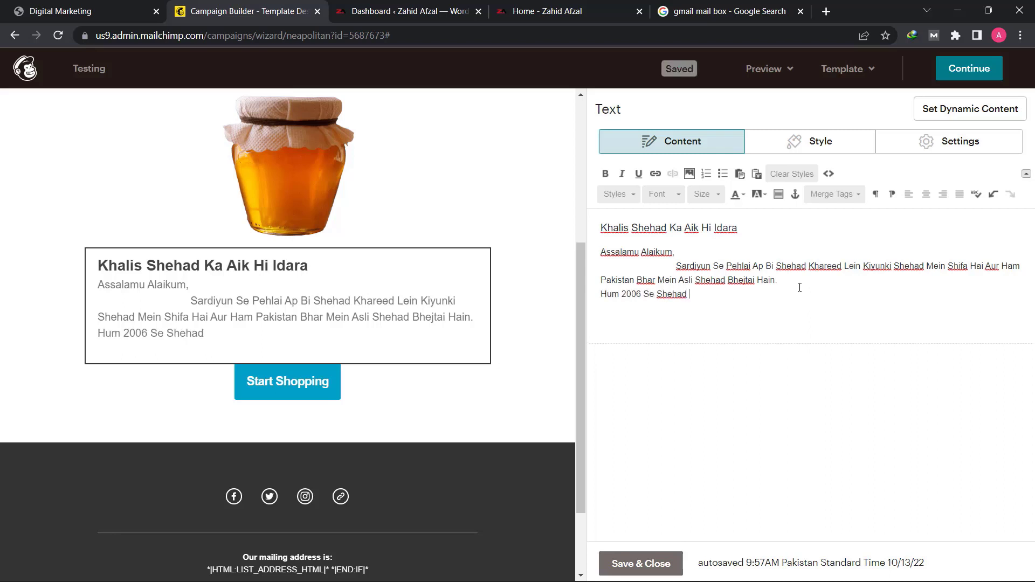
type("Ka Karobar Kar Rahai Ha")
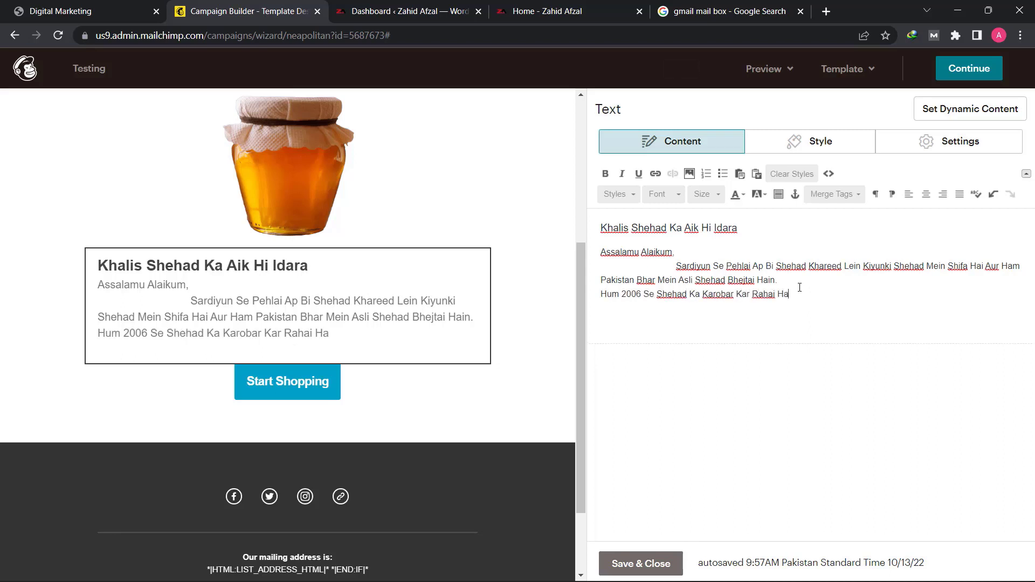
type("in. Hamara Shehad Log")
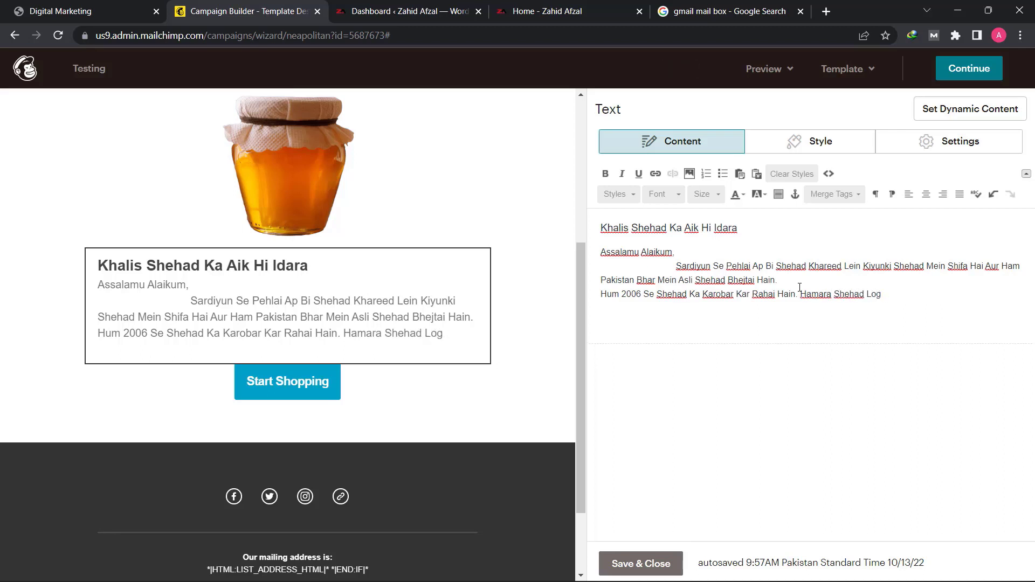
type(" Berun-")
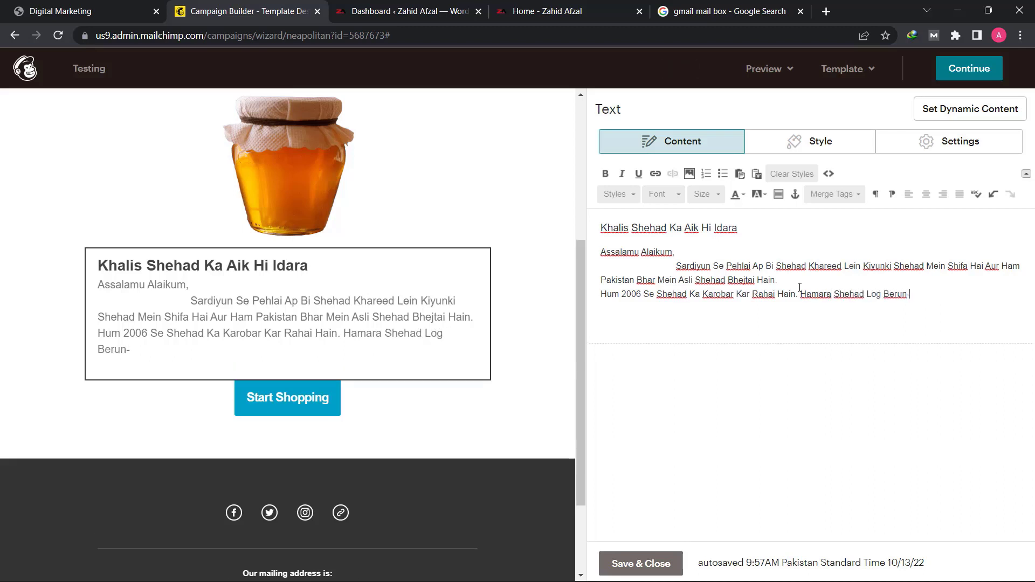
type("e-Mamalik Bi Or")
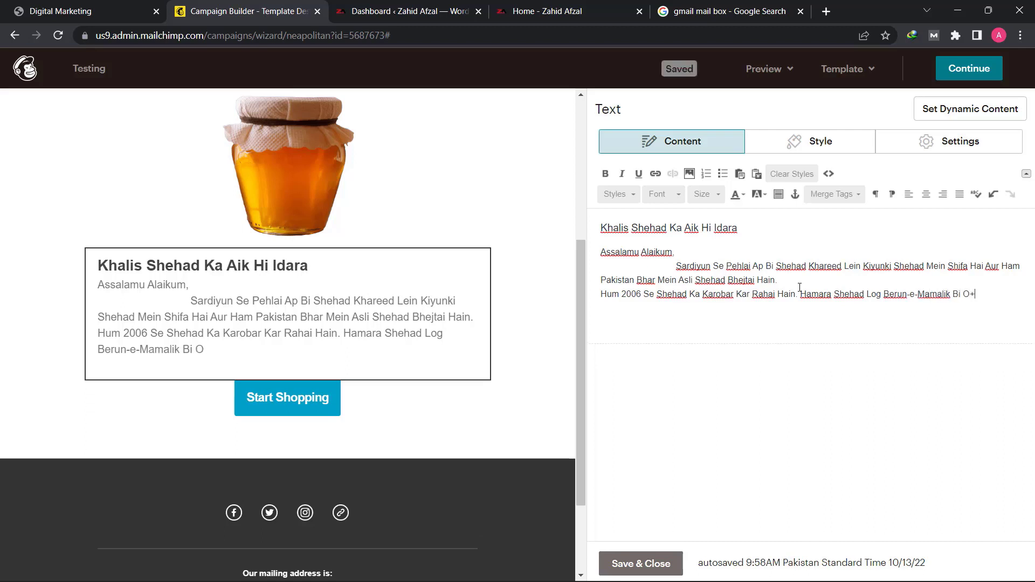
key("BackSpace")
key("BackSpace")
key("BackSpace")
key("BackSpace")
key("BackSpace")
- Continue the line with "Se Order Krtai Hain Kiyunki Ham Mukamal Saboot Ke Sath Khalis Shehad Pohnchatai Hain"
type("Se Order Krtai Hain")
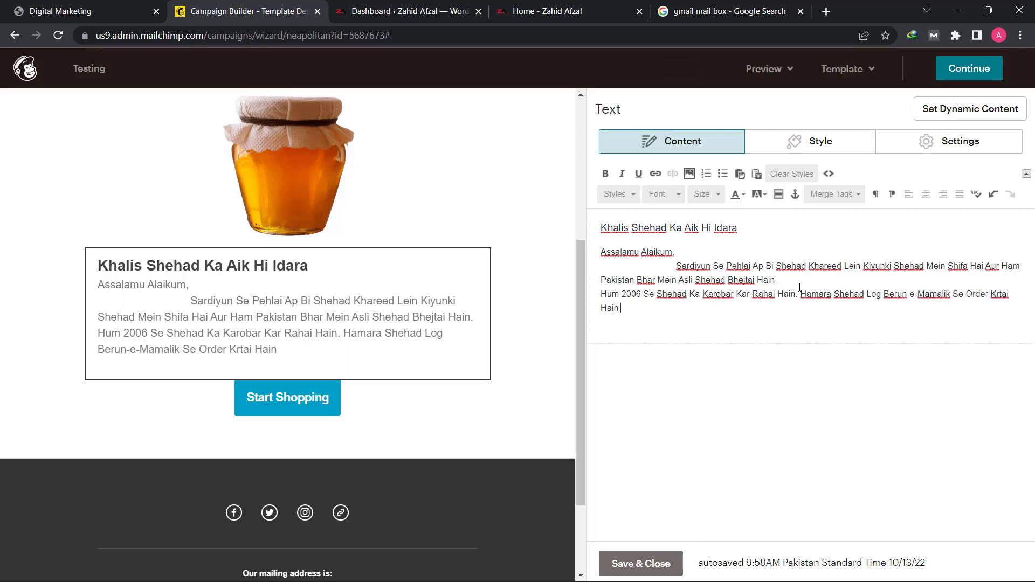
type(" Kiyunki Ham")
type("aboot Ke Sath K")
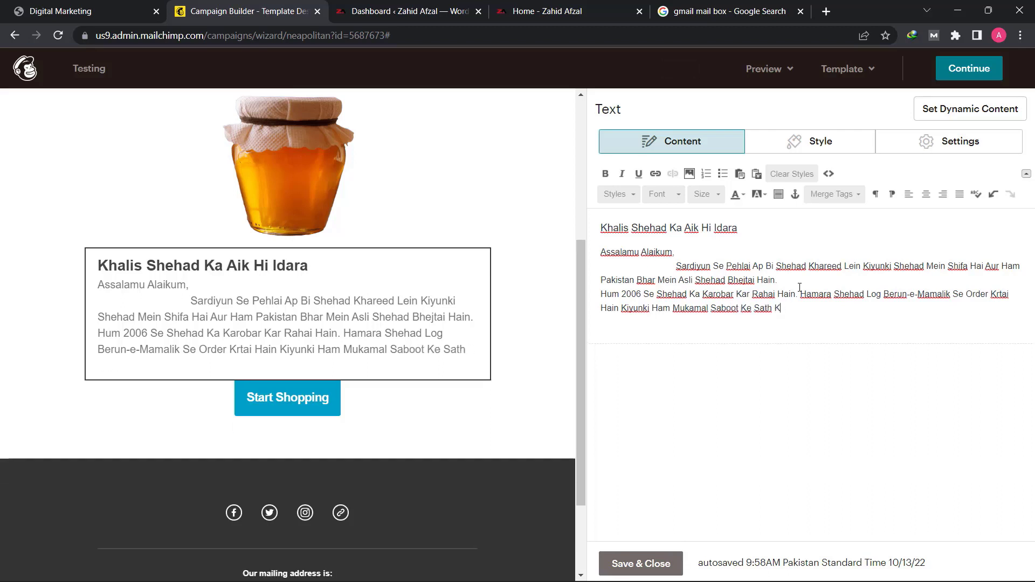
type("halis Shehad Pohnchatai Hain")
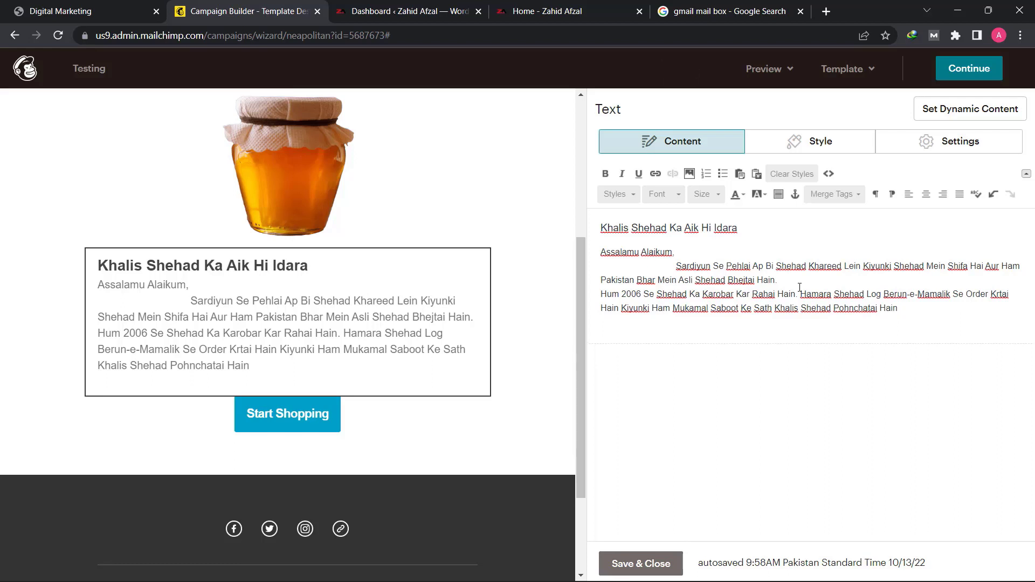
type(". Apki Umeed Se")
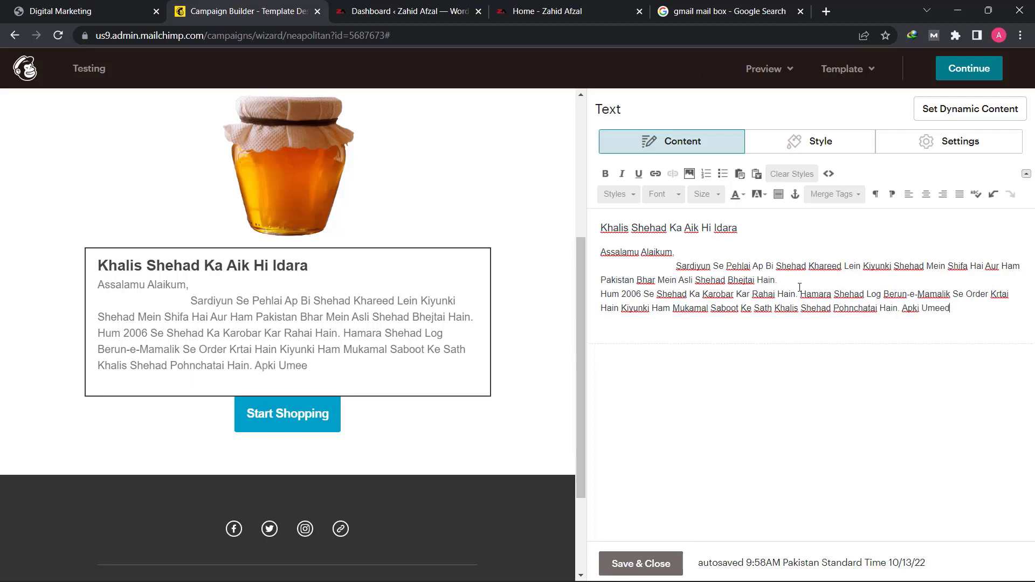
- Close the sentence with a period, try "Apki Umeed" as the opening of the following sentence, and remove that opening again
key("BackSpace")
key("BackSpace")
type("se")
key("BackSpace")
key("BackSpace")
key("BackSpace")
key("BackSpace")
key("BackSpace")
key("BackSpace")
key("BackSpace")
key("BackSpace")
key("BackSpace")
key("BackSpace")
key("BackSpace")
type("B")
key("BackSpace")
type("K")
key("BackSpace")
type("Jab Bi K")
key("BackSpace")
type("a")
key("BackSpace")
key("BackSpace")
key("BackSpace")
key("BackSpace")
key("BackSpace")
key("BackSpace")
key("BackSpace")
key("BackSpace")
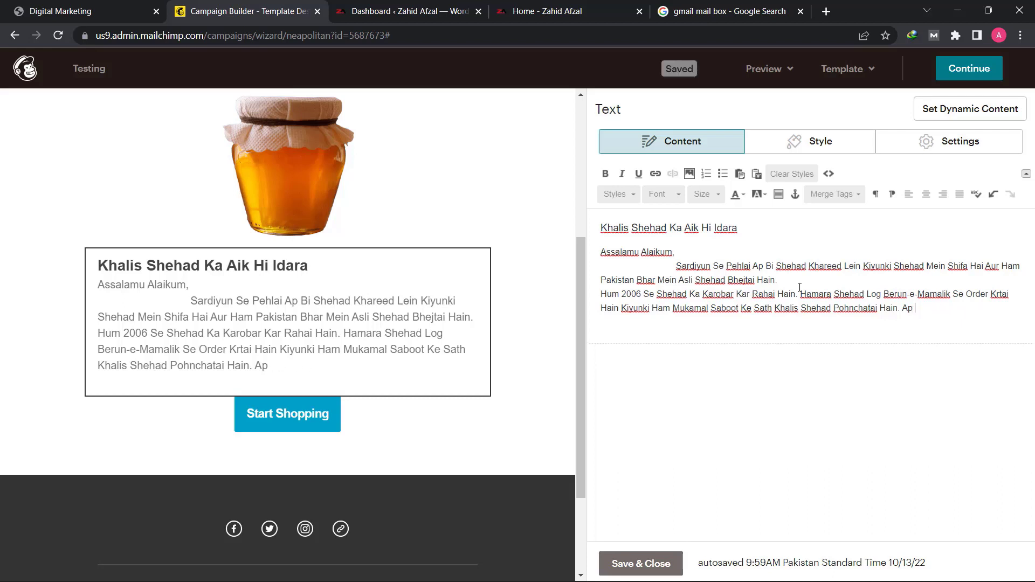
key("BackSpace")
key("BackSpace")
key("BackSpace")
- Add the sentence "Hum Ap Se Barh kr Apnai Customer Ka Khiyal Rkhtai Hain." to the same paragraph
type("Hum A")
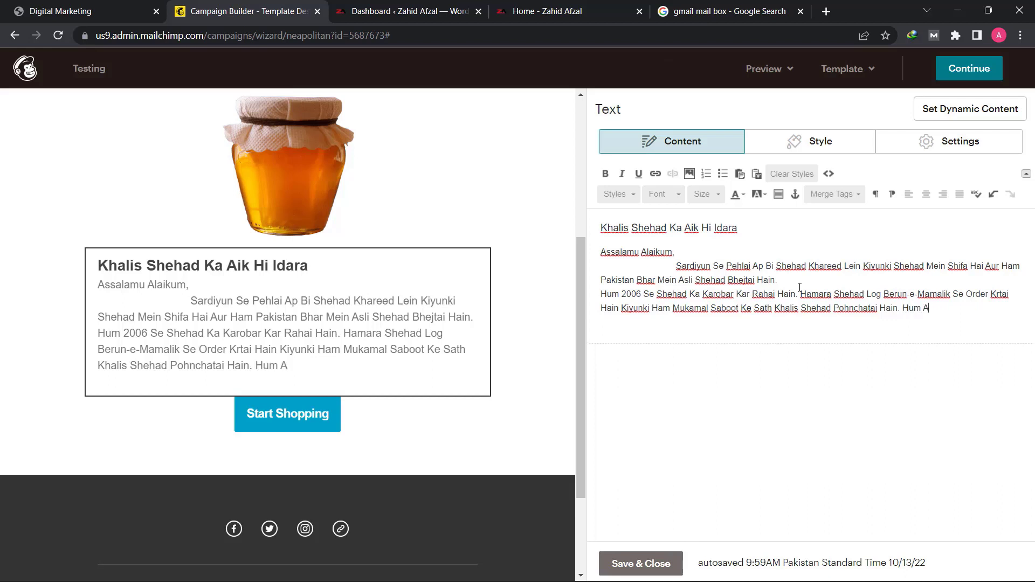
type("p")
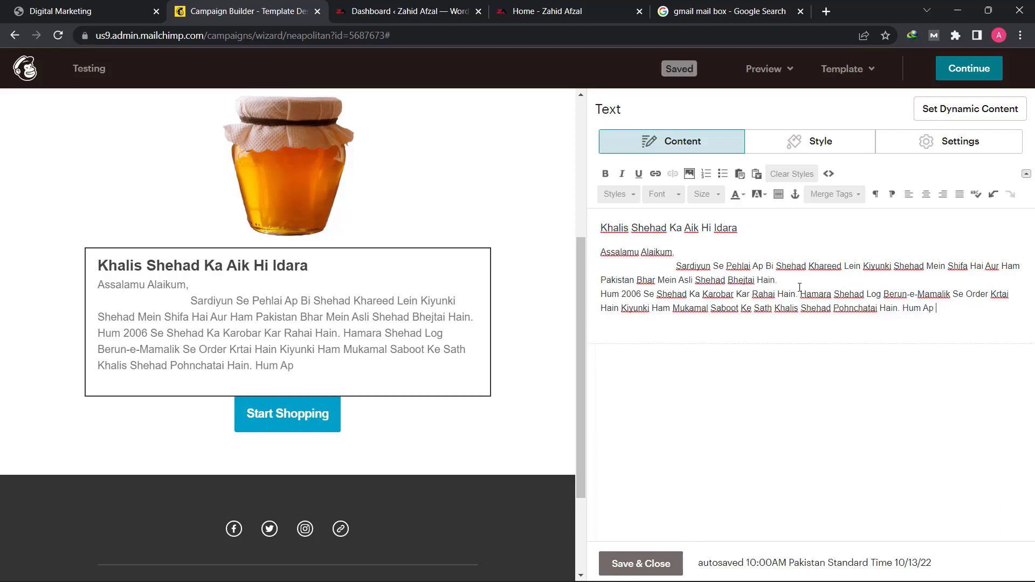
type(" Se Barh kr Apnai Cu")
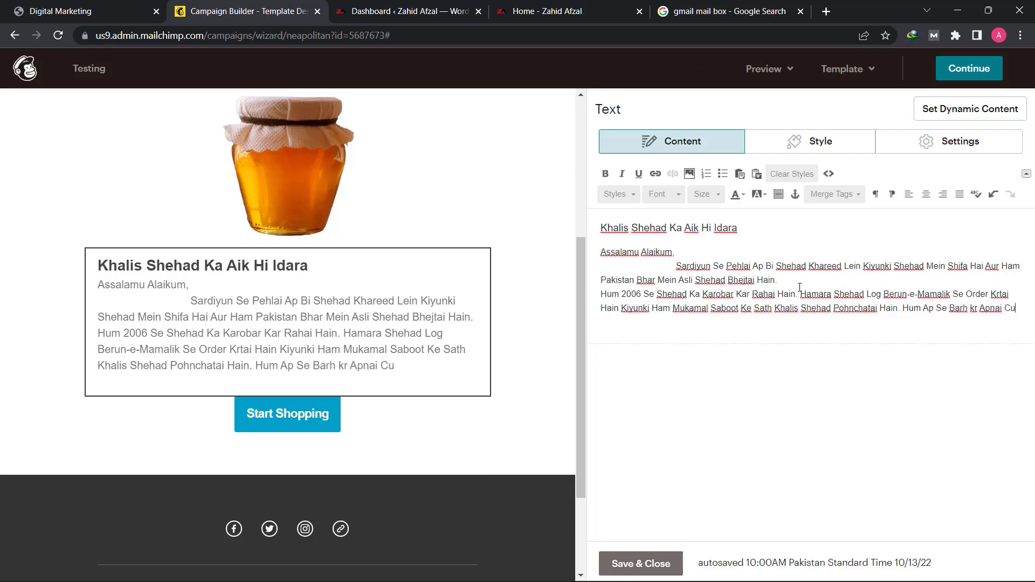
type("stomer Ka Khiyal Rk")
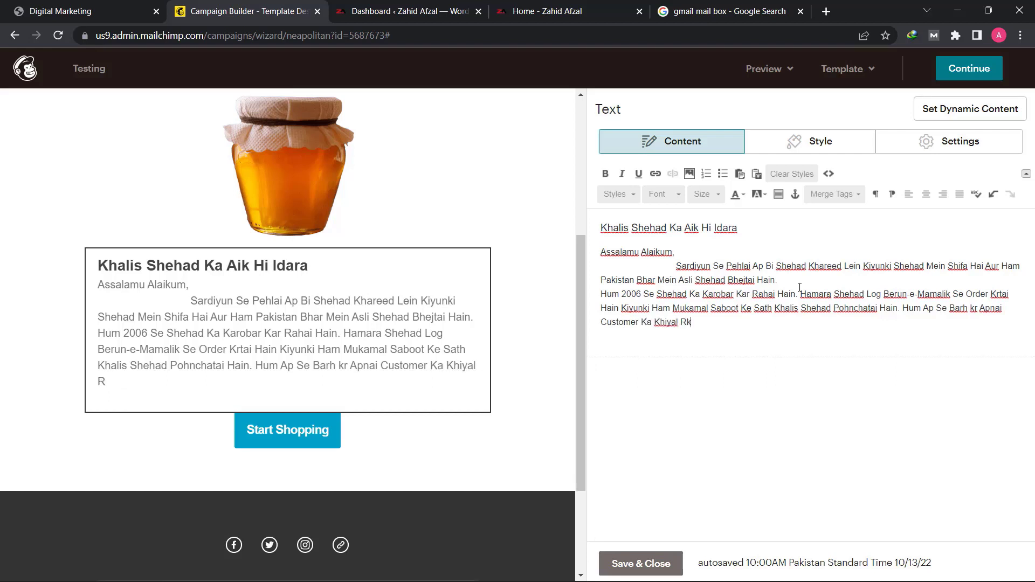
type("htai Hain")
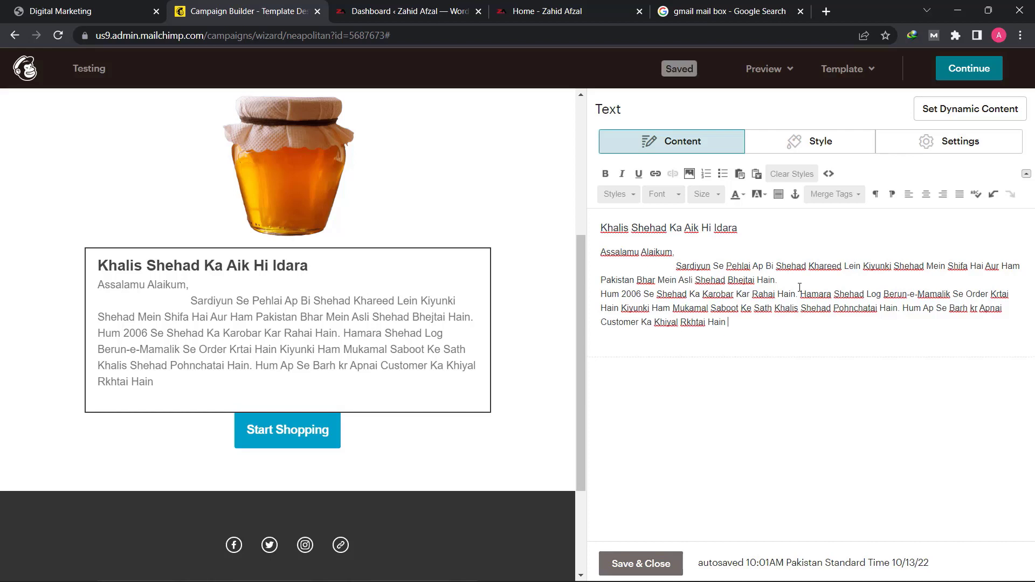
key("BackSpace")
type(".")
- On a new line add "Aap ke shehad ki Pehlai Apko Video Bheji Jati Hai.", and insert a blank line above the "Hum 2006" paragraph
key("Return")
type("Aa")
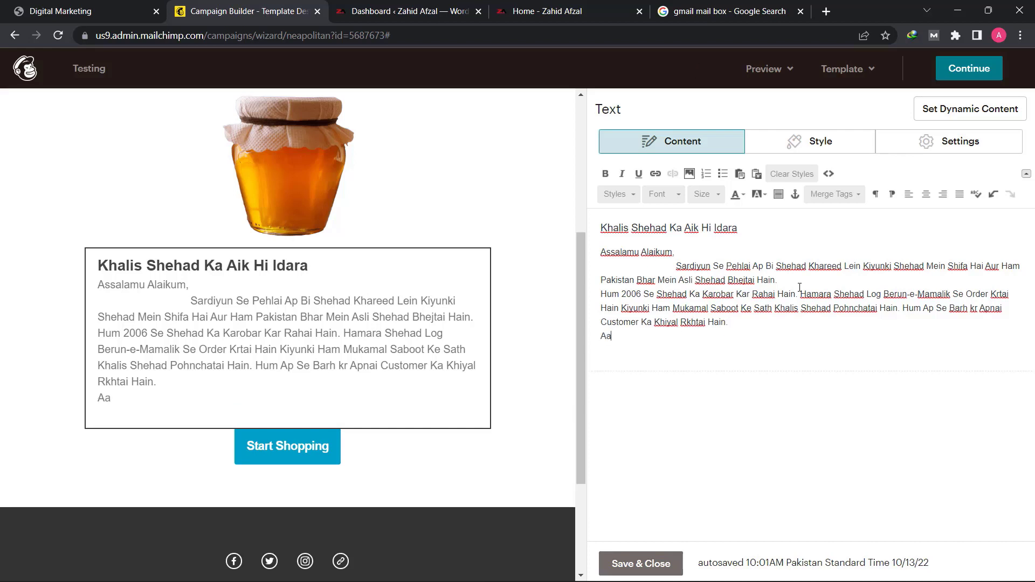
type("p ")
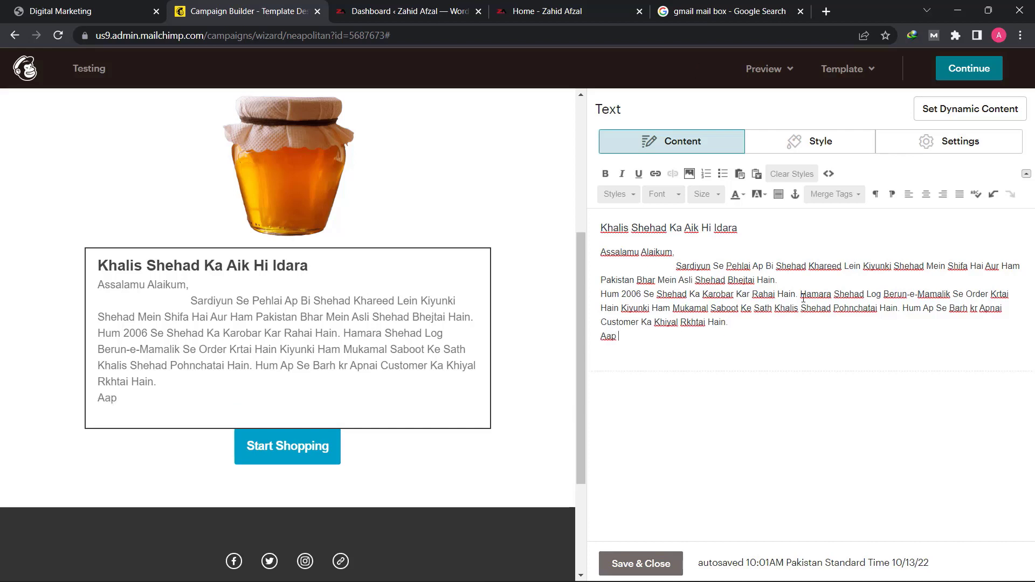
type("ke shehad")
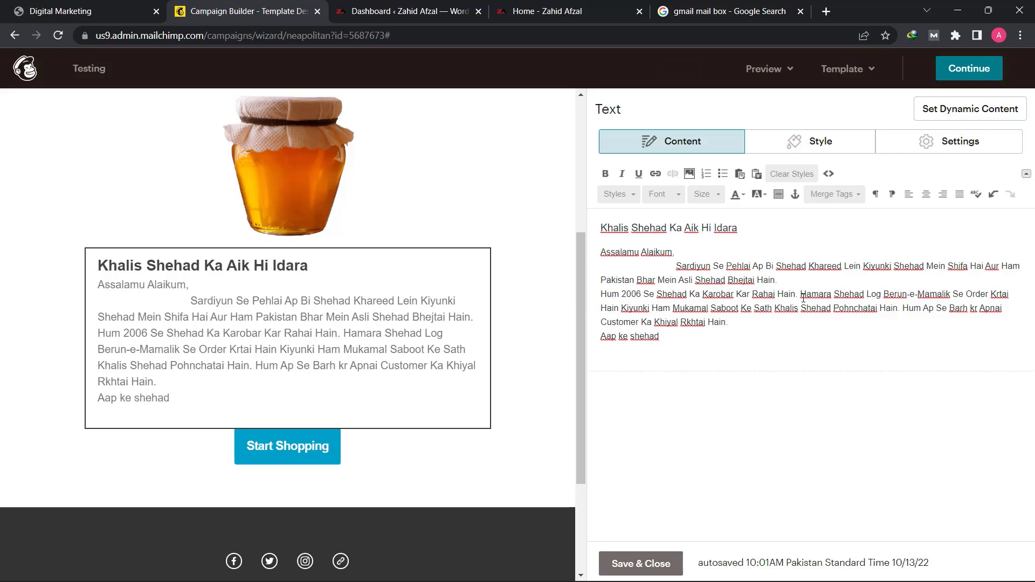
type(" ki ")
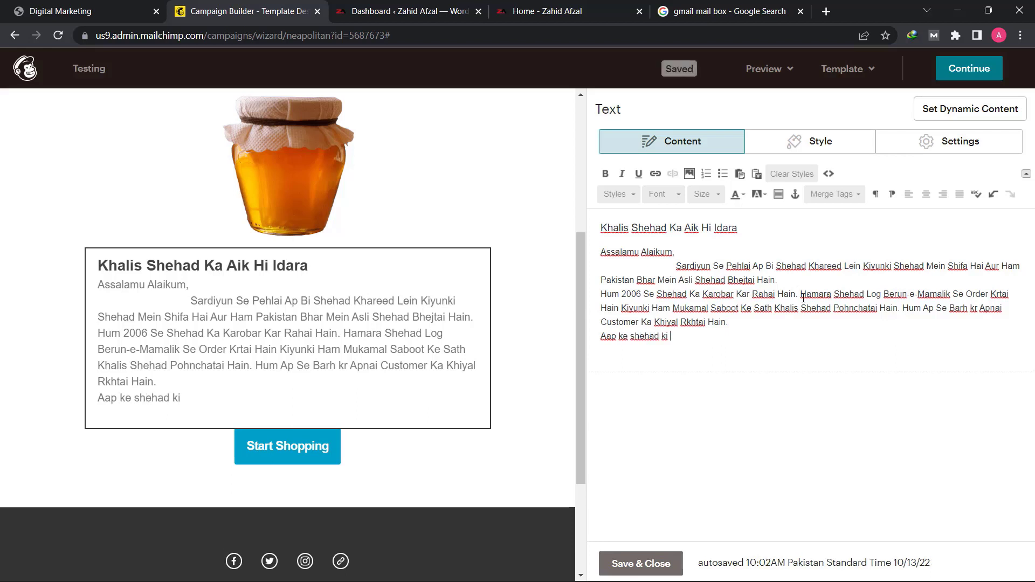
type("Pehlai Apko Video ")
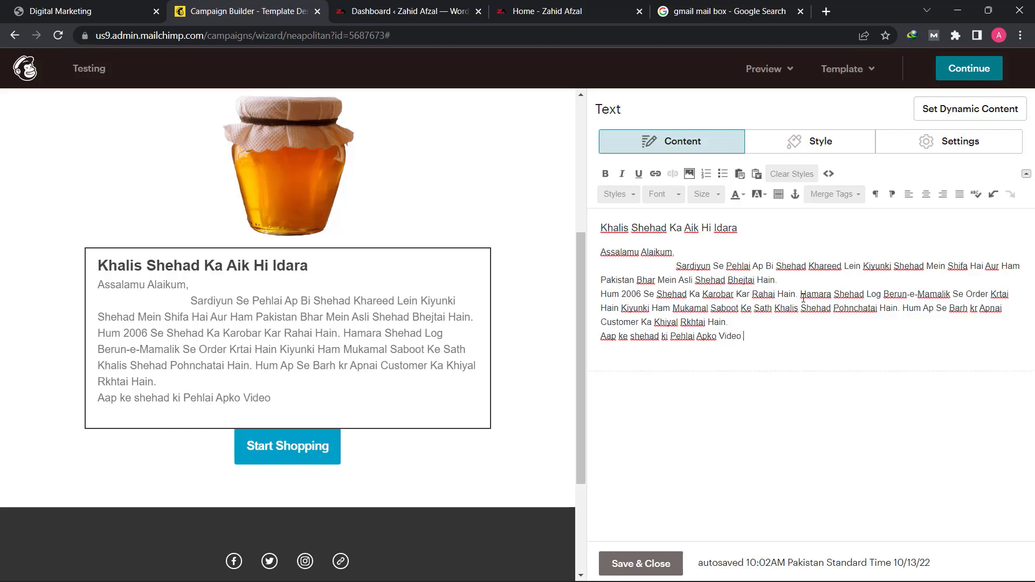
type("Bheji Jati Hai")
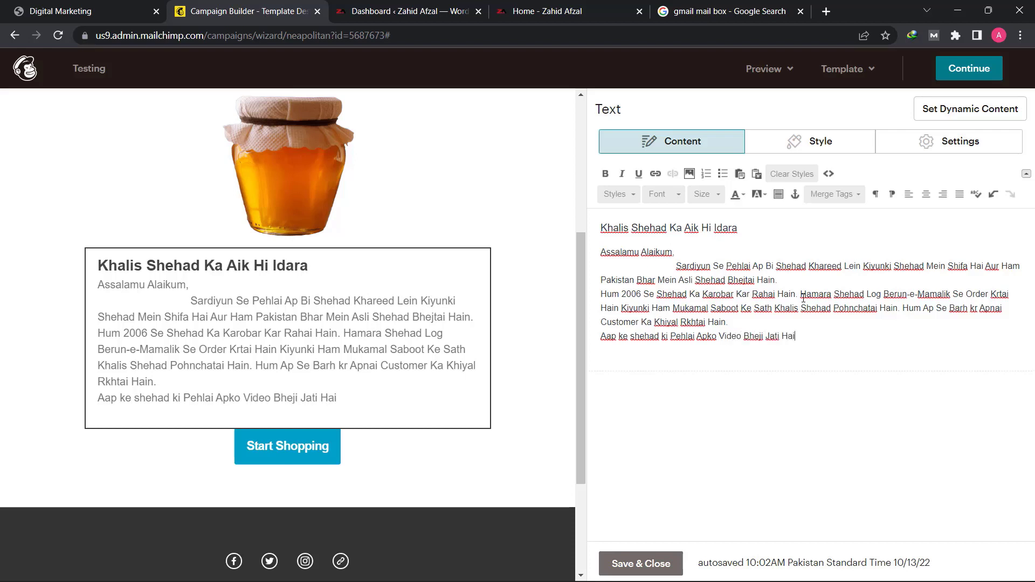
type(".")
left_click(788, 281)
key("Return")
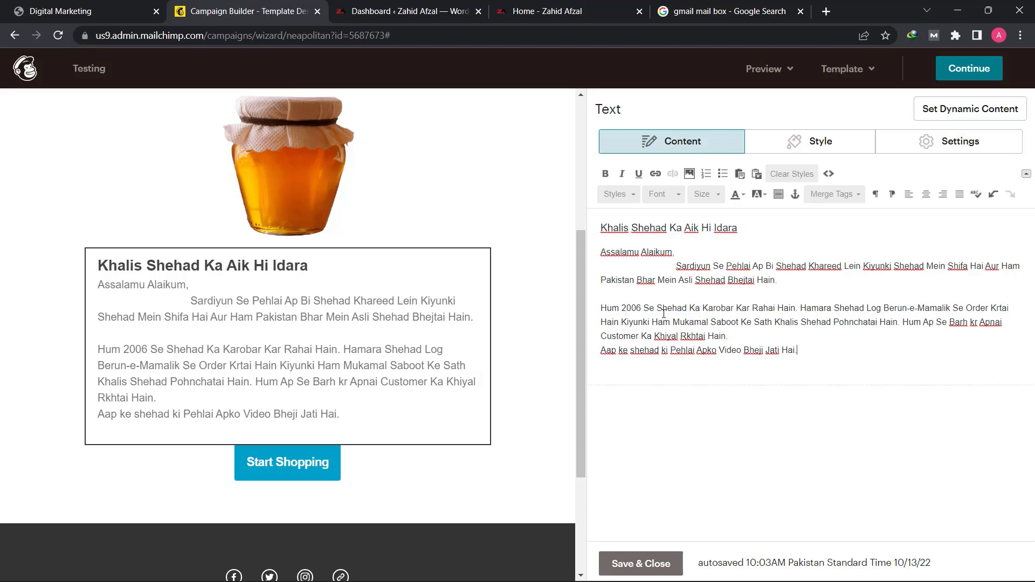
- After a blank line, add "Abhi Order Kijiye Kyunki Pehlai 100 Customers ko Mile Gha 30% Kam Qimmat Pr Miyari Aur Khalish Shehad."
key("Return")
key("Return")
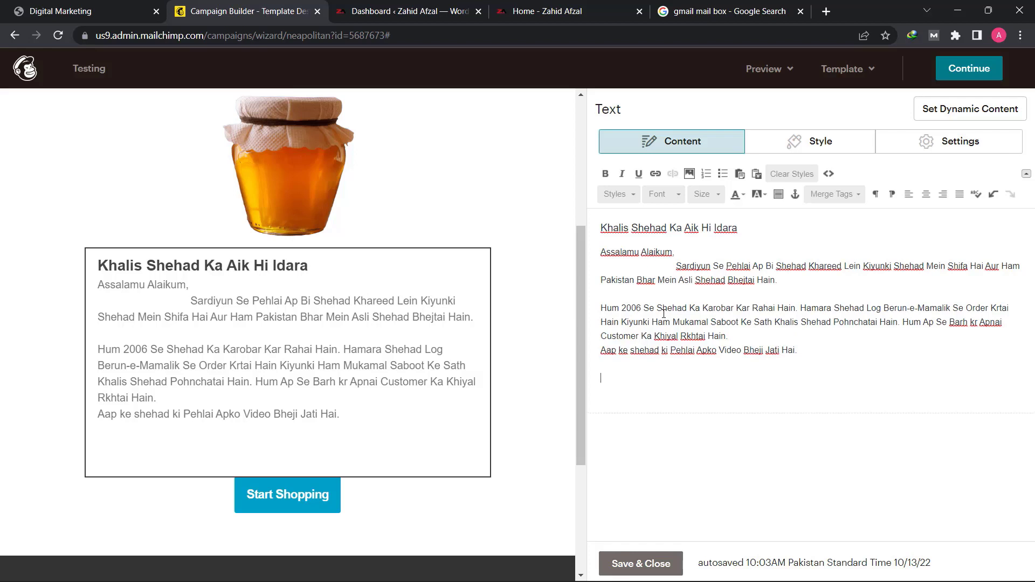
type("Abhi Order Kijiye ")
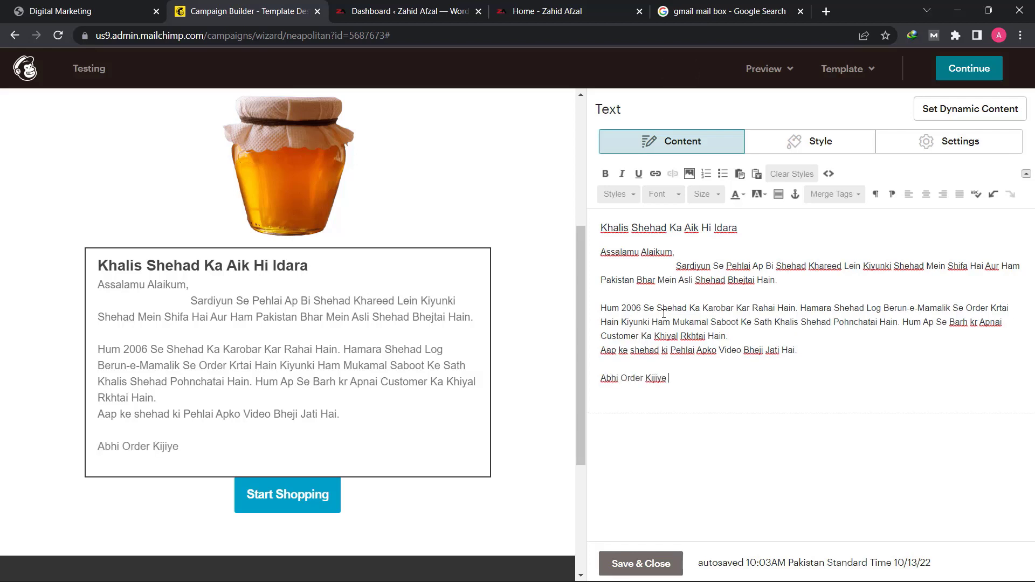
type("Kyunki Pehlai 100 Customers ko ")
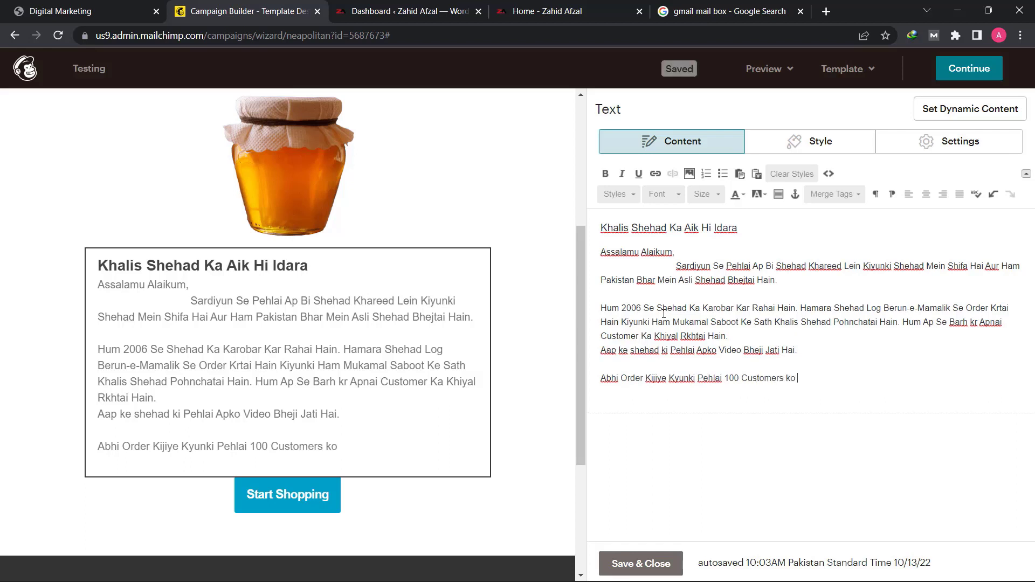
type("Mile Gha 30% Kam Qimmat Pr ")
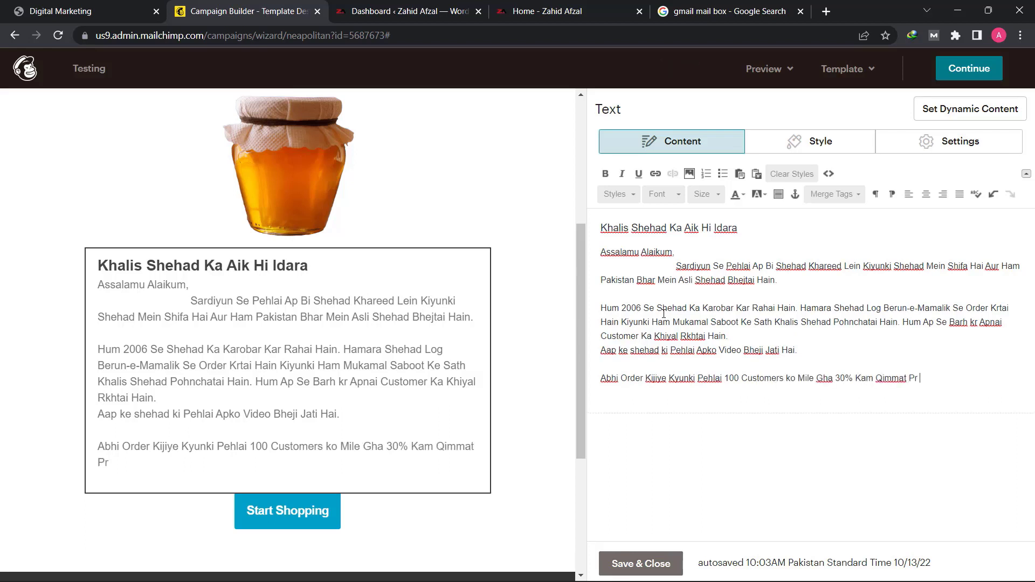
type("Miyari Aur Khalish Shehad. ")
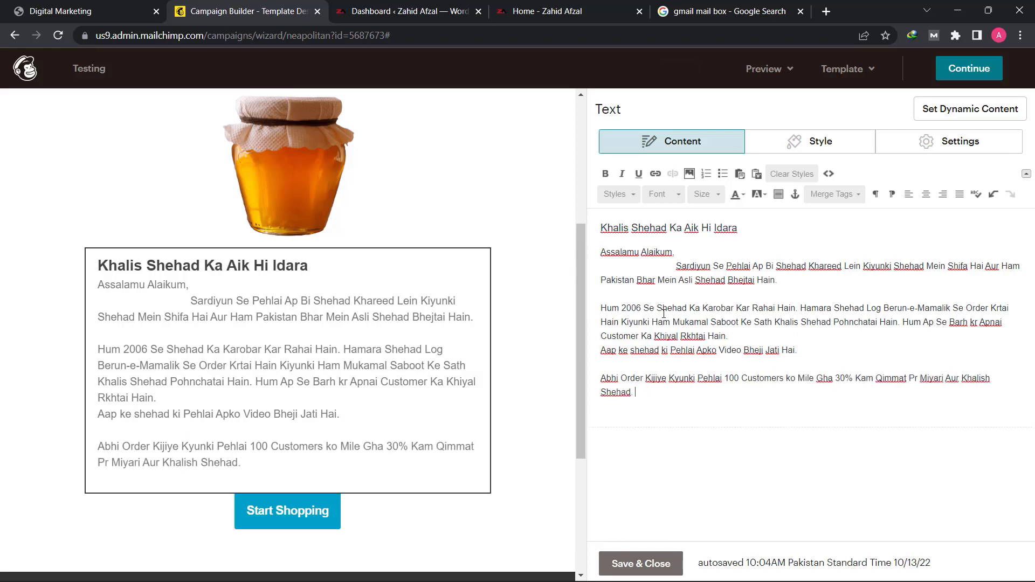
type("Tuh Dair Kis Baat K")
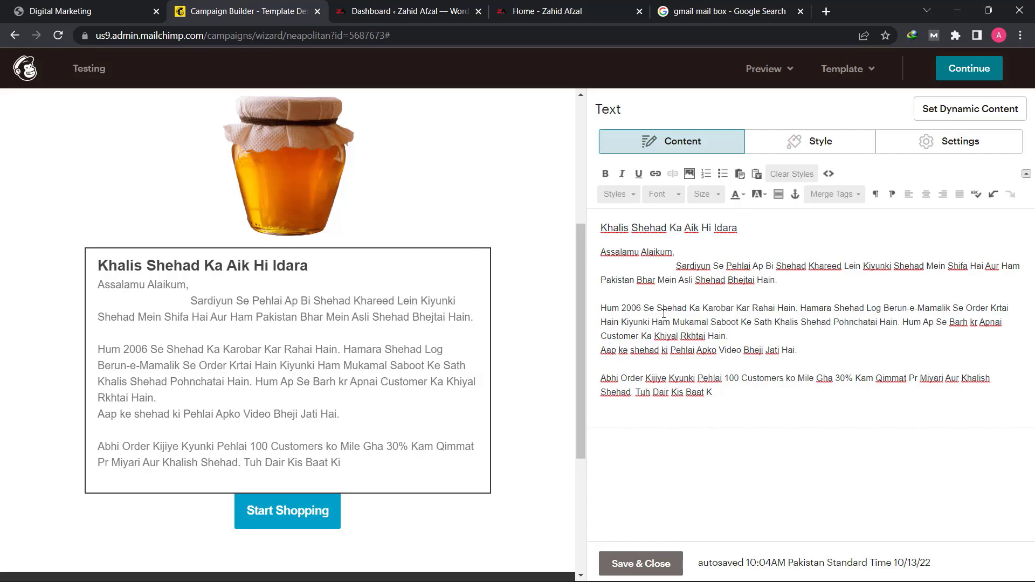
- Try continuing the offer paragraph with "Tuh Dair Kis Baat Ki" and remove that text again
key("ctrl+BackSpace")
key("ctrl+BackSpace")
key("ctrl+BackSpace")
key("ctrl+BackSpace")
key("ctrl+BackSpace")
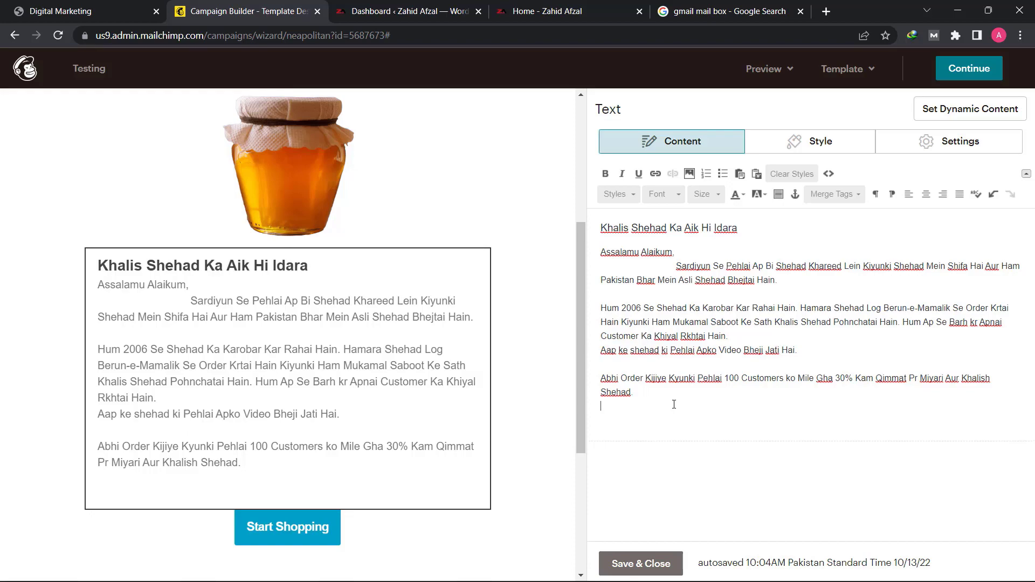
- Copy the honey store's home page address from its open browser page and paste it on the blank line above the "Abhi Order" paragraph
left_click(547, 10)
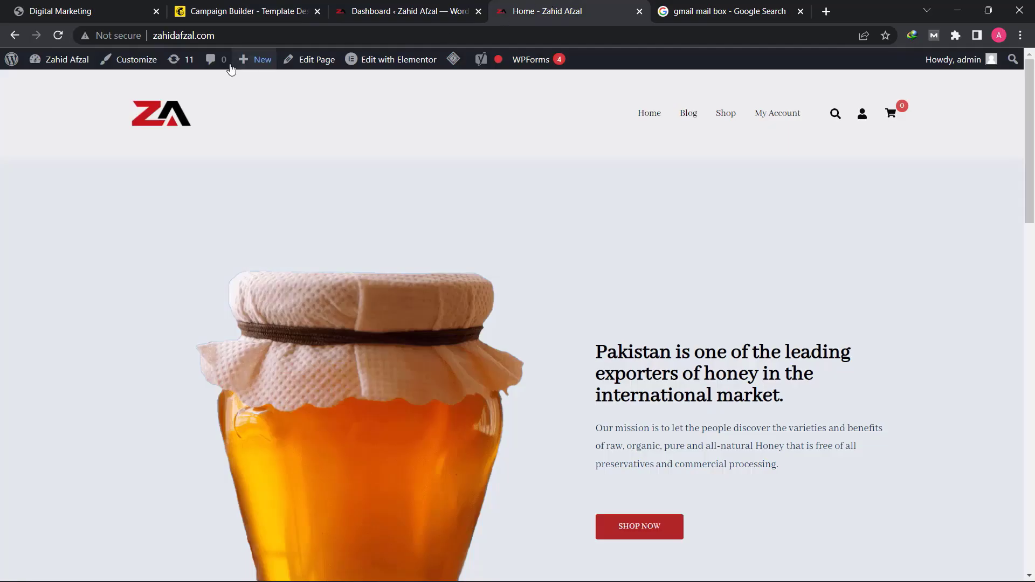
left_click(221, 35)
right_click(209, 36)
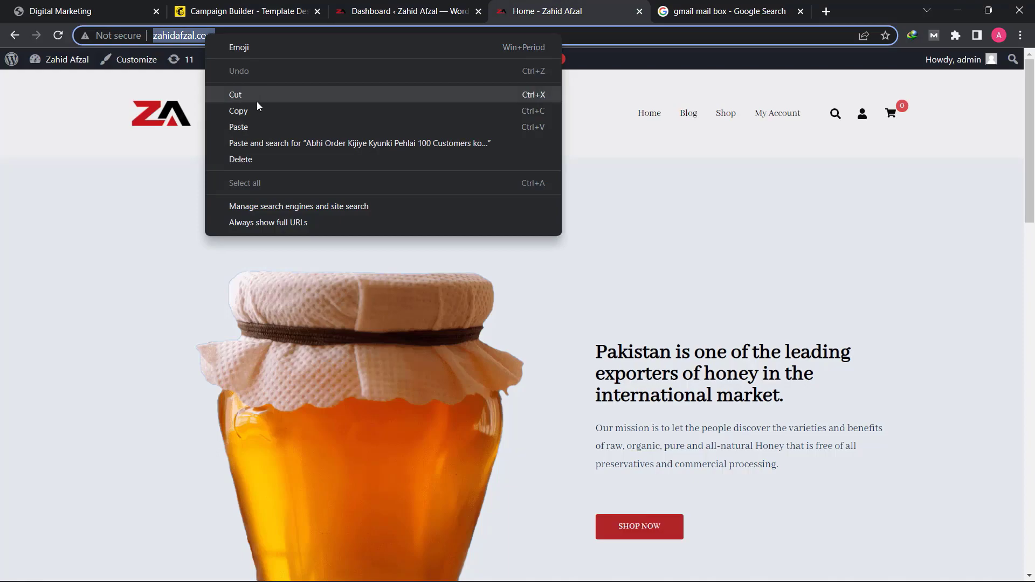
left_click(257, 100)
left_click(242, 11)
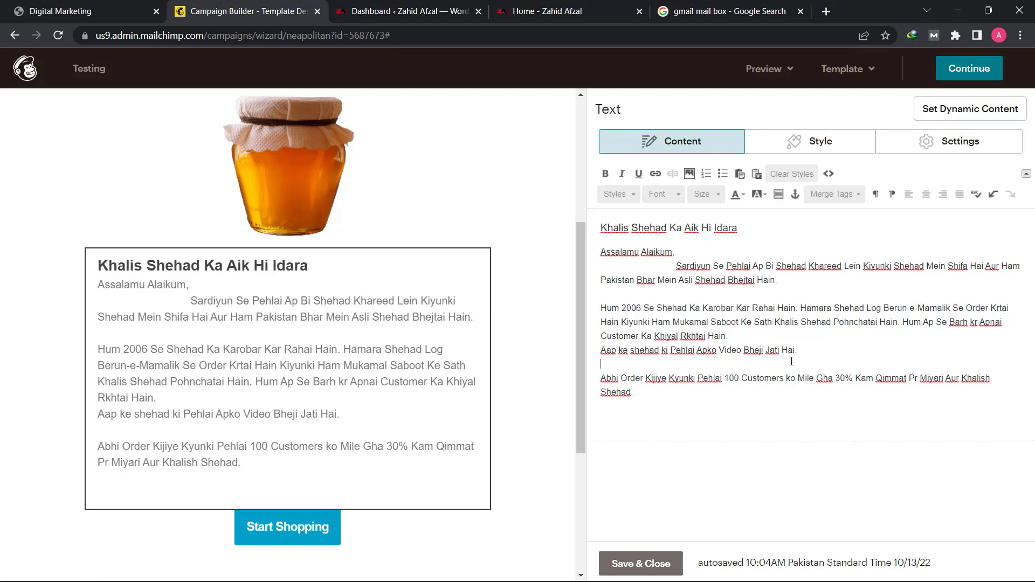
key("ctrl+v")
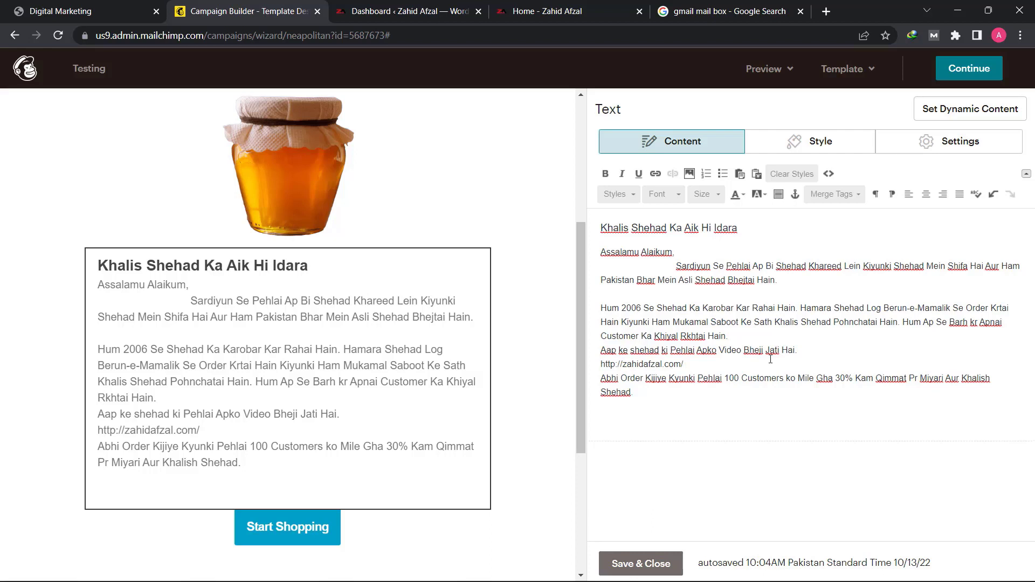
- Center the heading "Khalis Shehad Ka Aik Hi Idara" and insert a blank line above both "Assalamu Alaikum," and the "Abhi Order" paragraph
triple_click(701, 229)
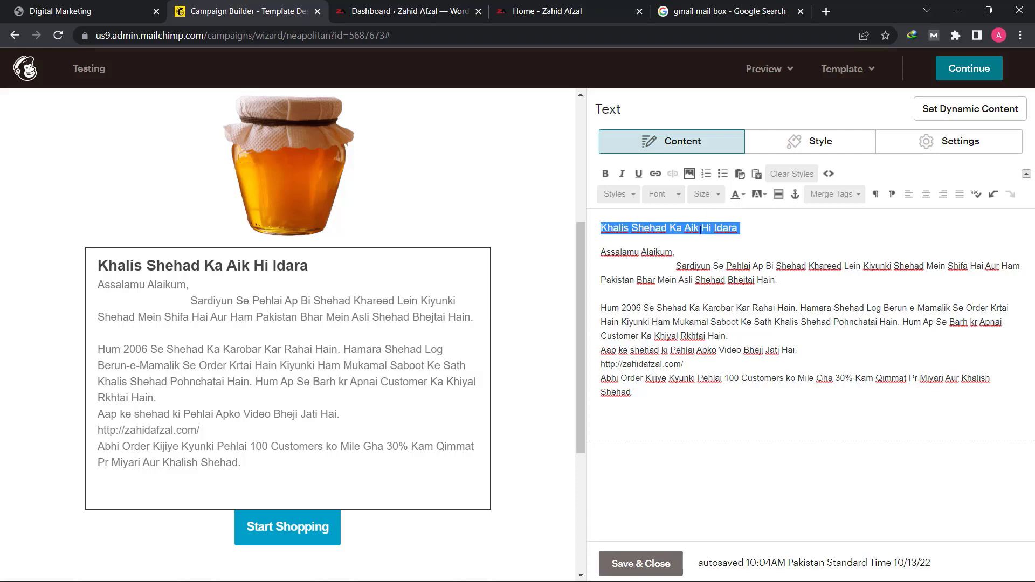
left_click(926, 195)
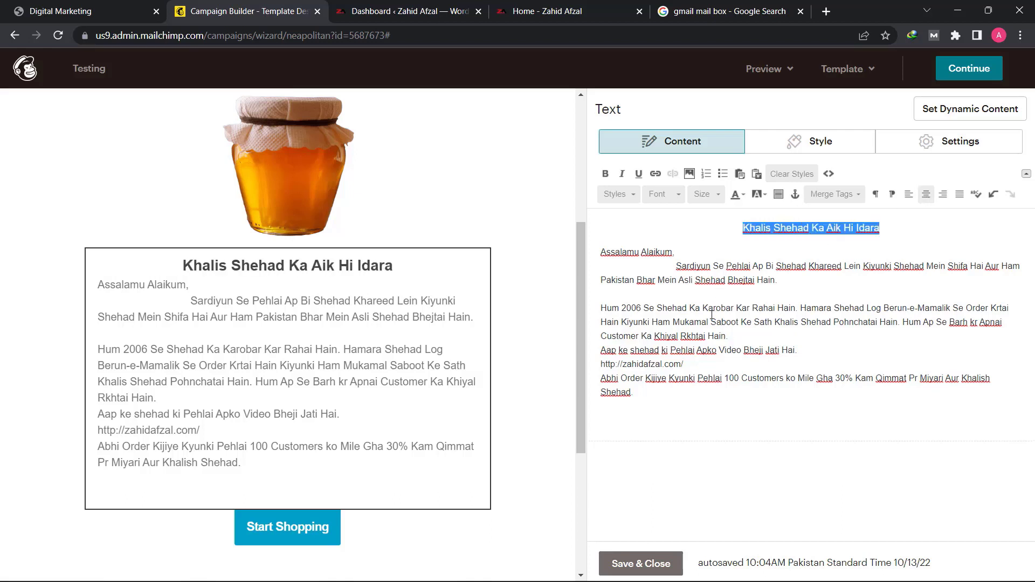
left_click(601, 252)
key("Return")
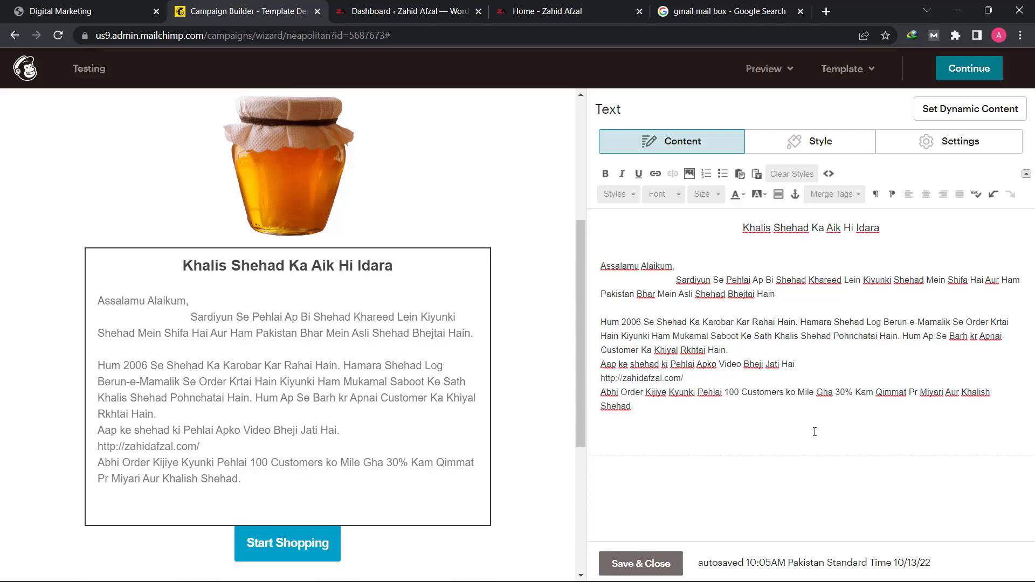
key("Return")
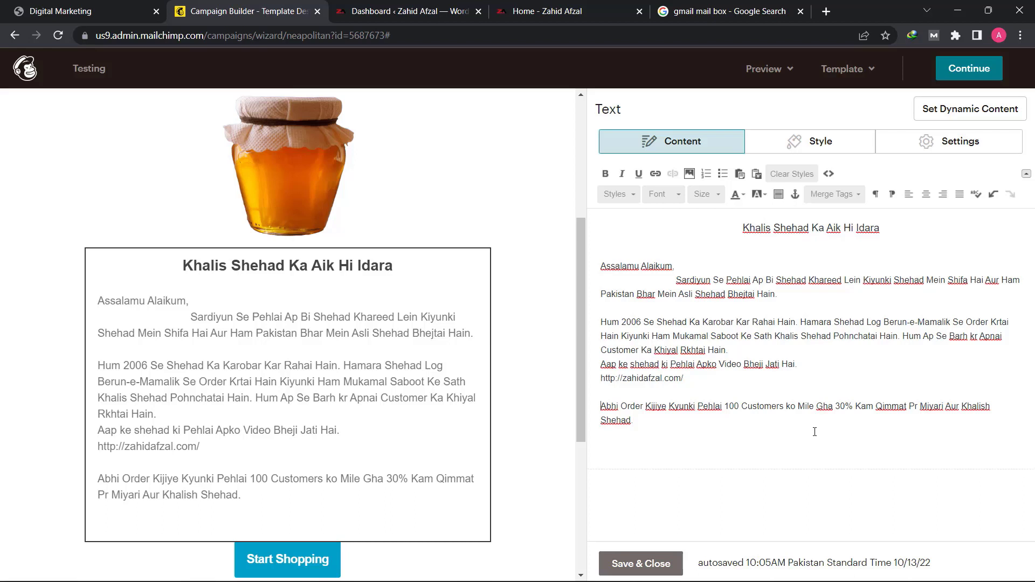
- Try bold formatting on all the body text below the heading and take it off again
left_click_drag(655, 424, 578, 258)
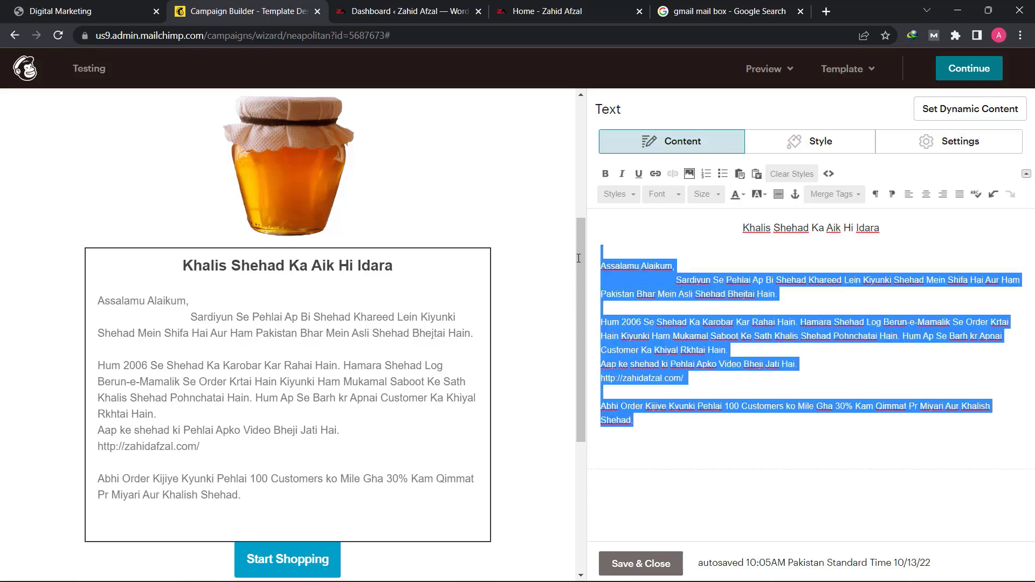
left_click(606, 175)
left_click(606, 175)
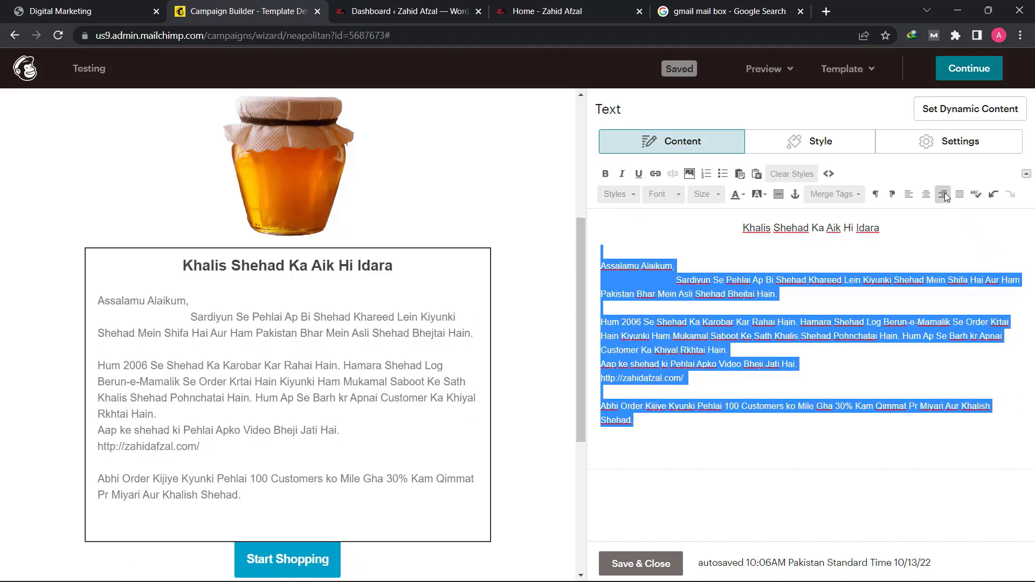
left_click(784, 315)
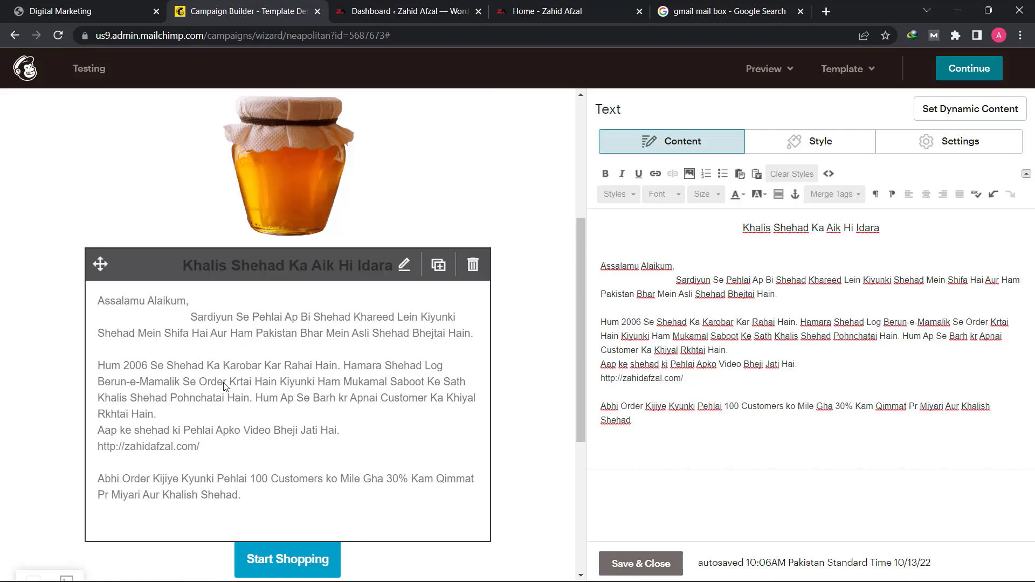
- Change the text of the "Start Shopping" button below the message to "Visit Our Store"
scroll(224, 386, "down", 1)
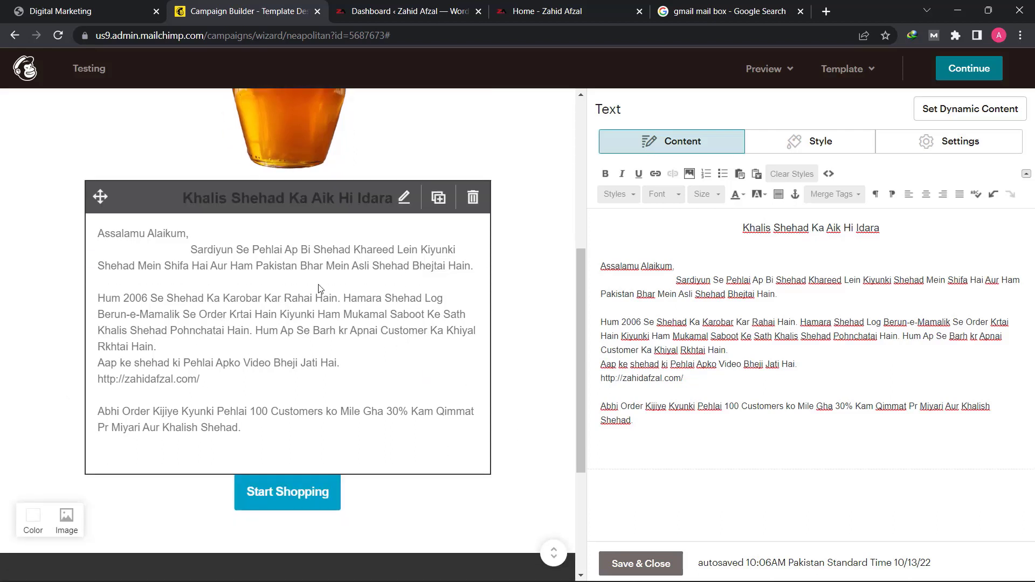
scroll(402, 392, "down", 1)
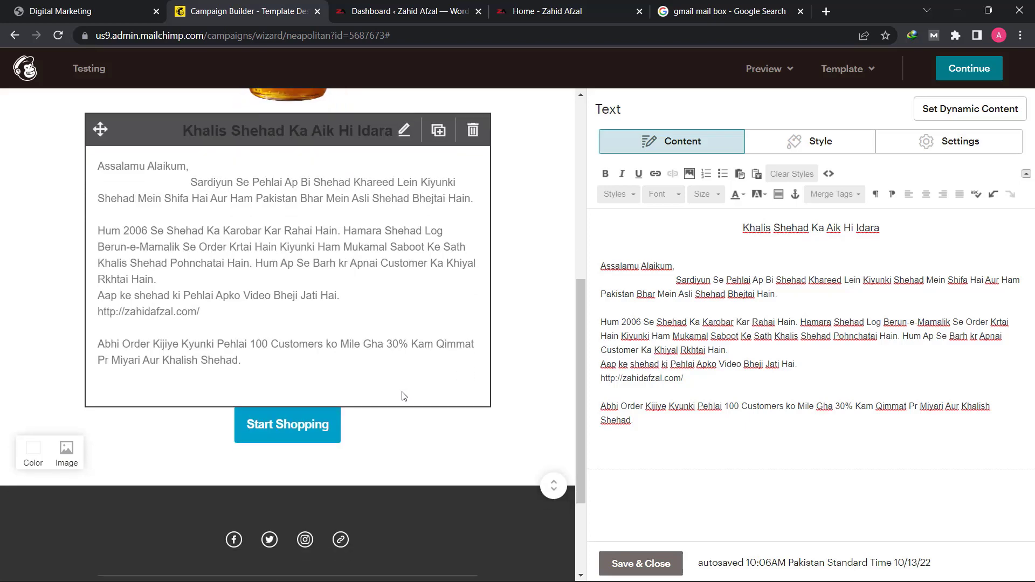
scroll(404, 396, "up", 6)
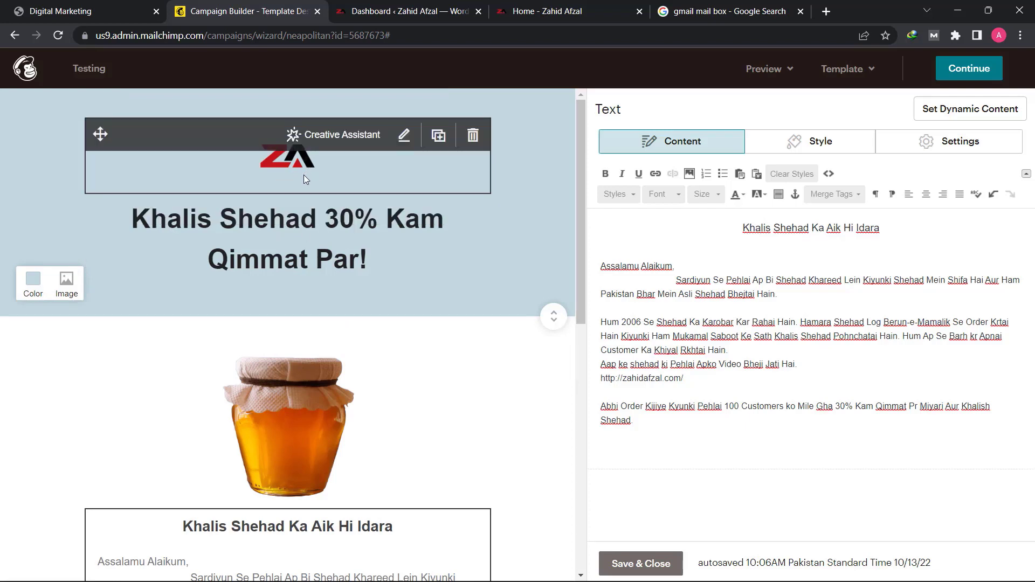
scroll(280, 318, "down", 7)
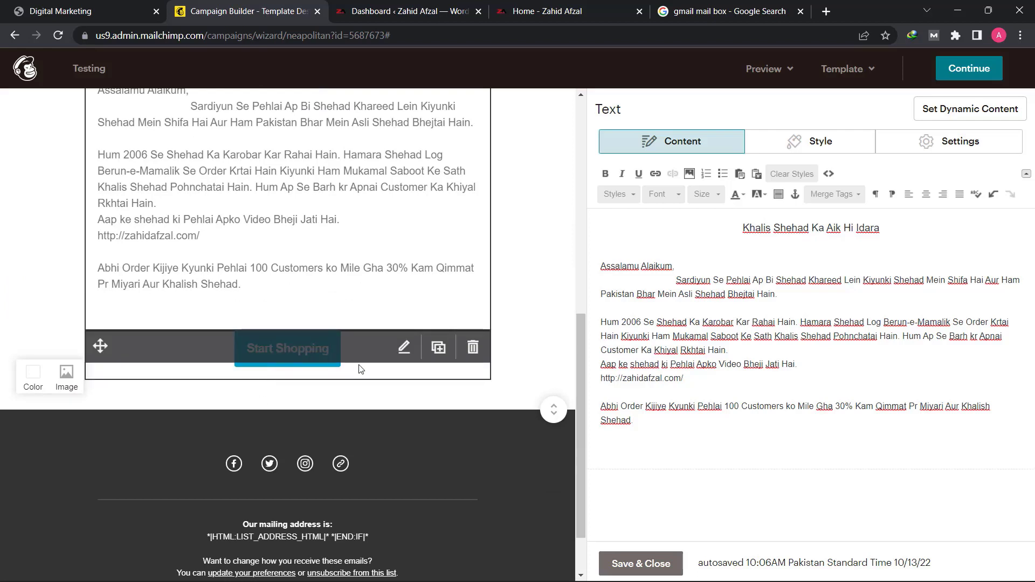
left_click(278, 377)
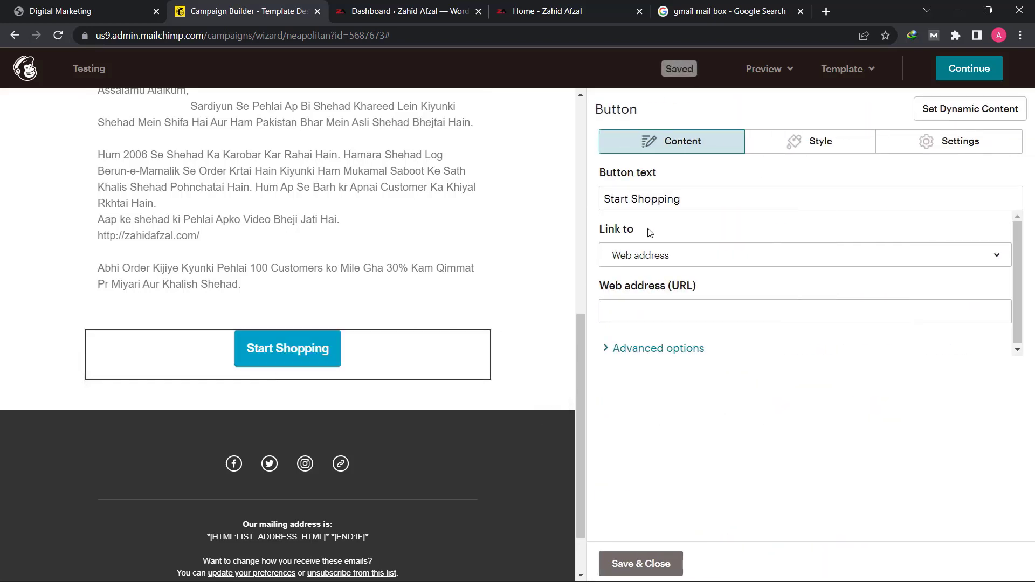
left_click(659, 198)
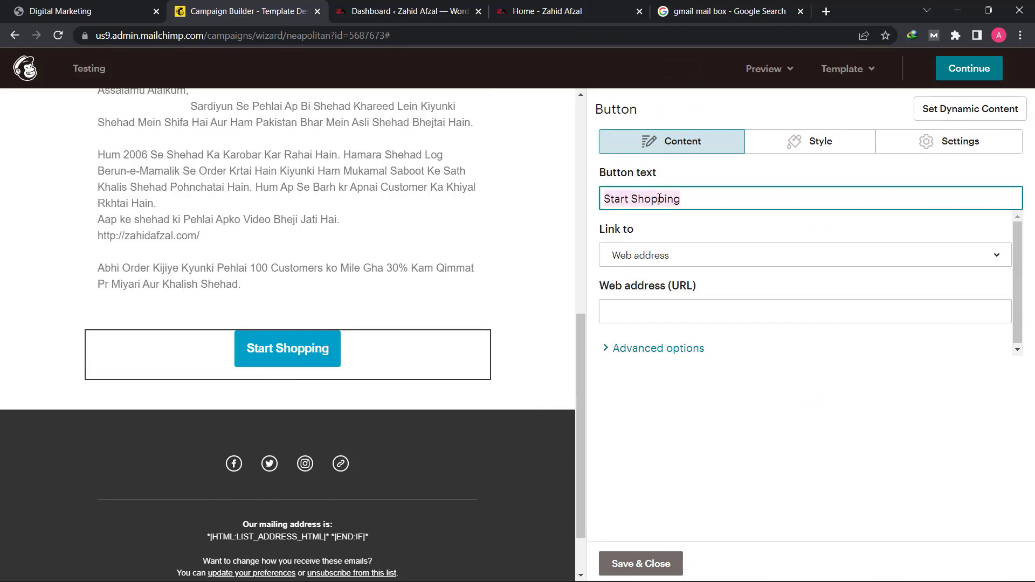
type("k")
key("BackSpace")
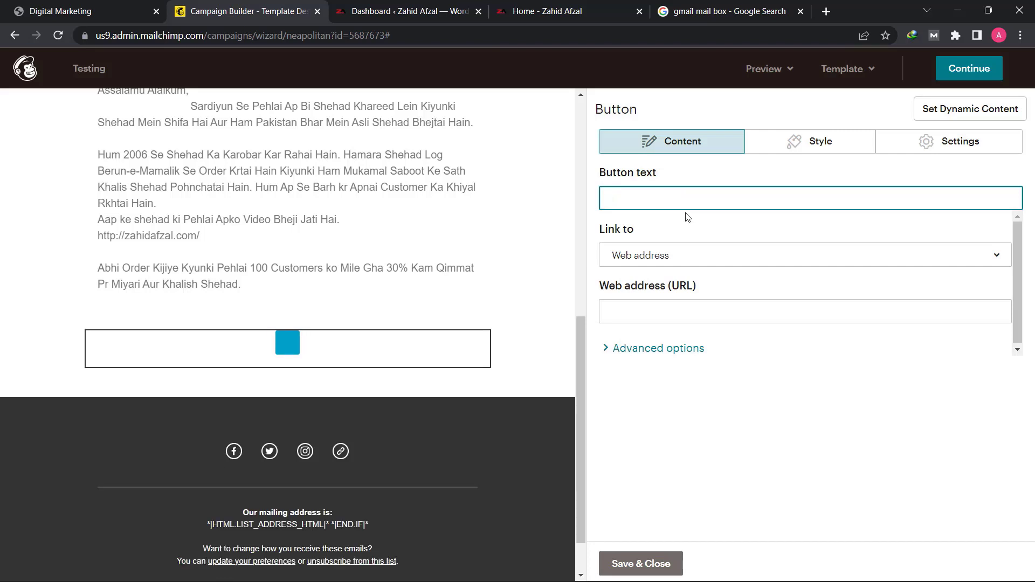
type("VI")
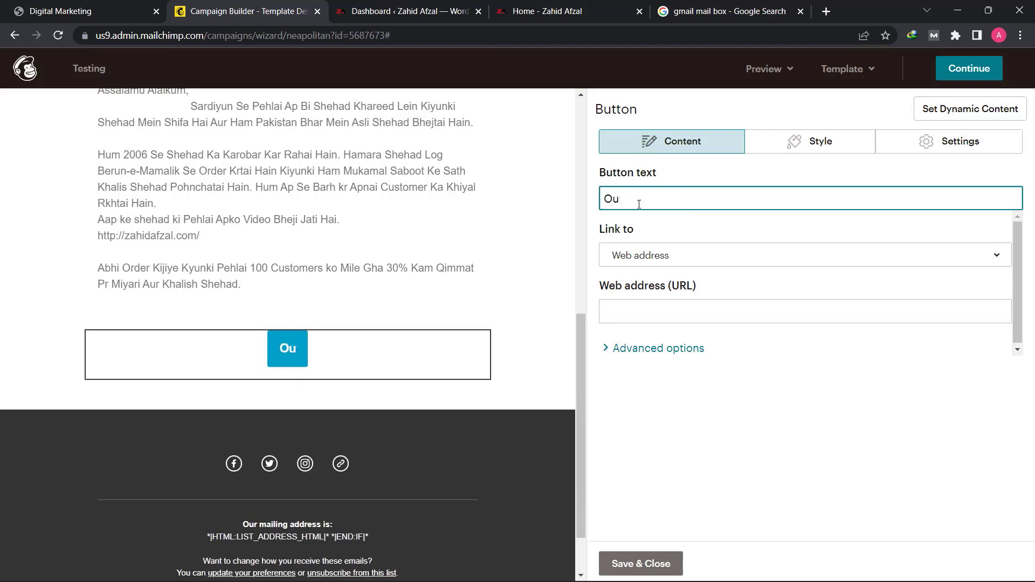
type("sit Our Store")
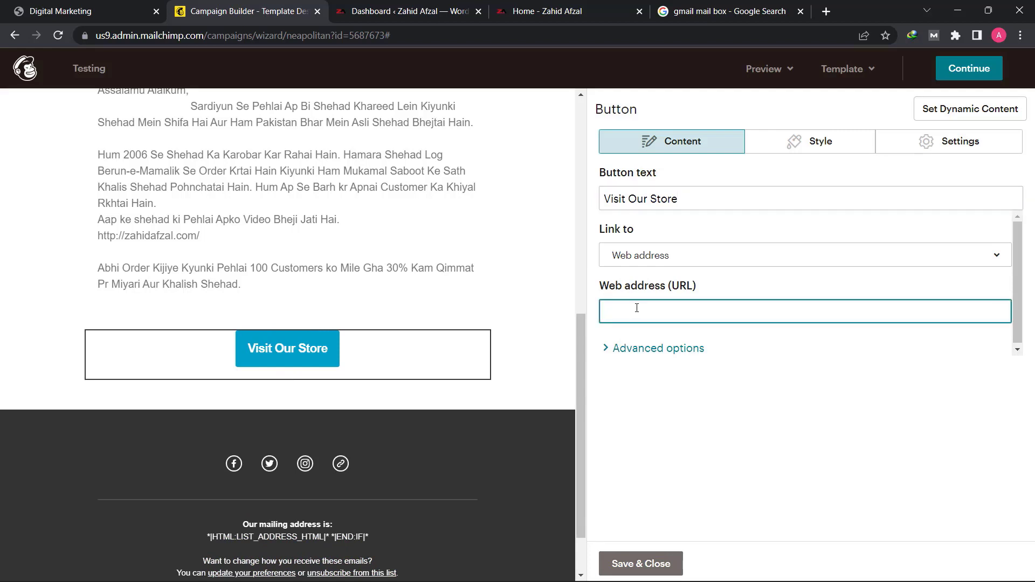
- Copy the address of the store website's Shop page and set it as the "Visit Our Store" button's web address
left_click(588, 6)
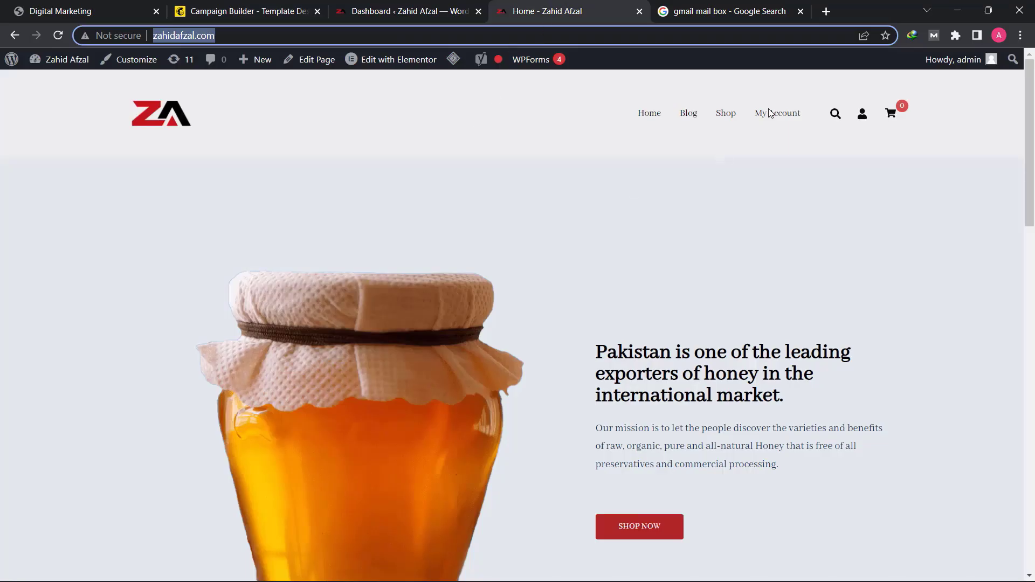
left_click(725, 118)
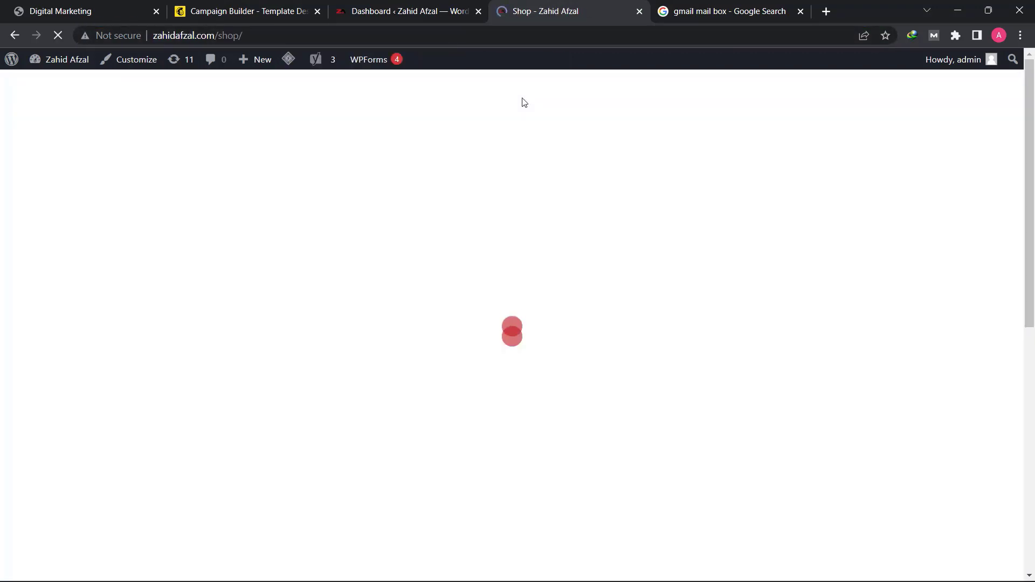
left_click(231, 35)
right_click(215, 39)
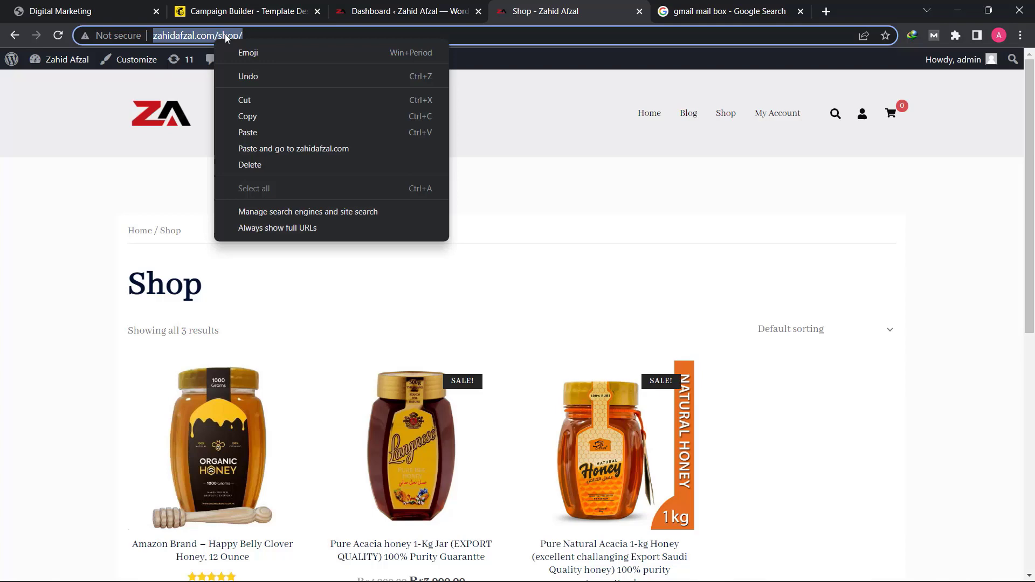
left_click(249, 116)
left_click(245, 10)
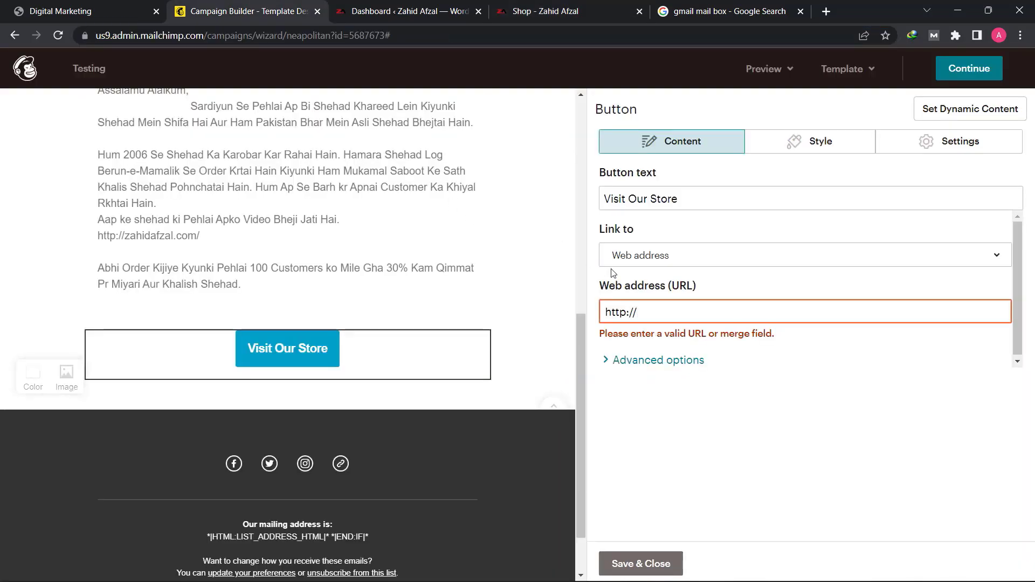
triple_click(674, 312)
right_click(676, 311)
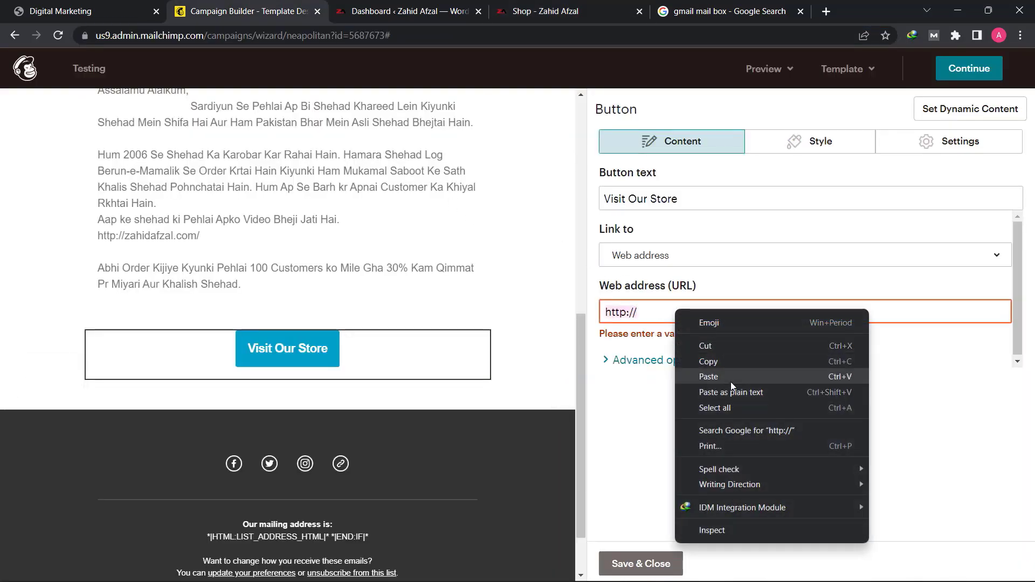
left_click(730, 377)
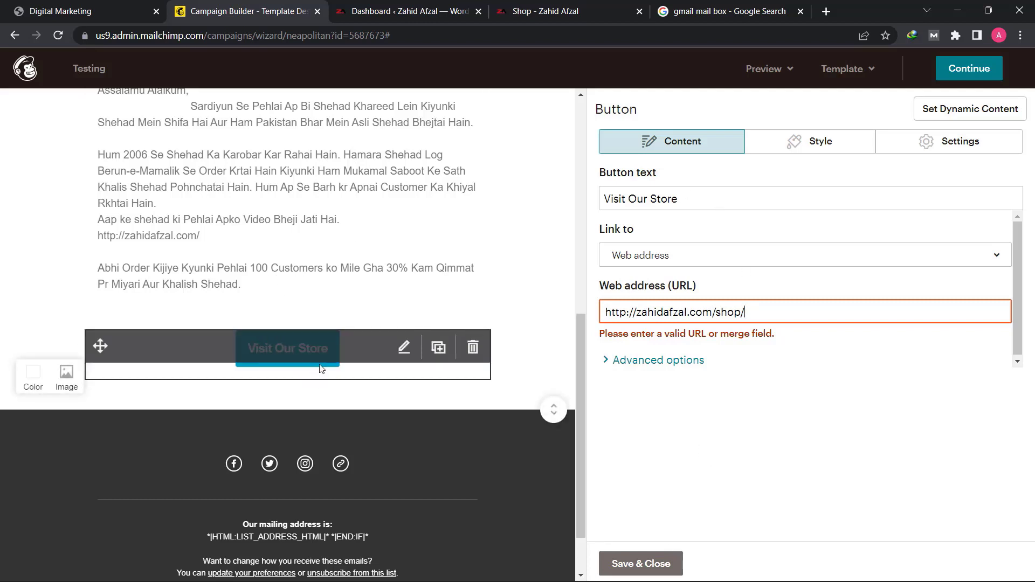
- Set the "Visit Our Store" button's background color to #c94220 and save the button block
left_click(792, 142)
left_click(615, 400)
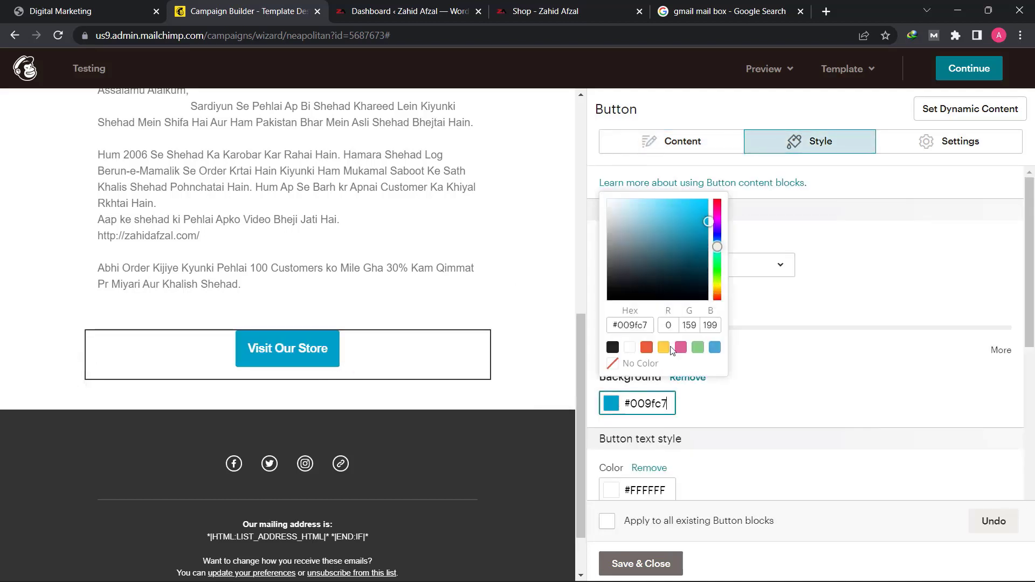
left_click_drag(717, 247, 717, 296)
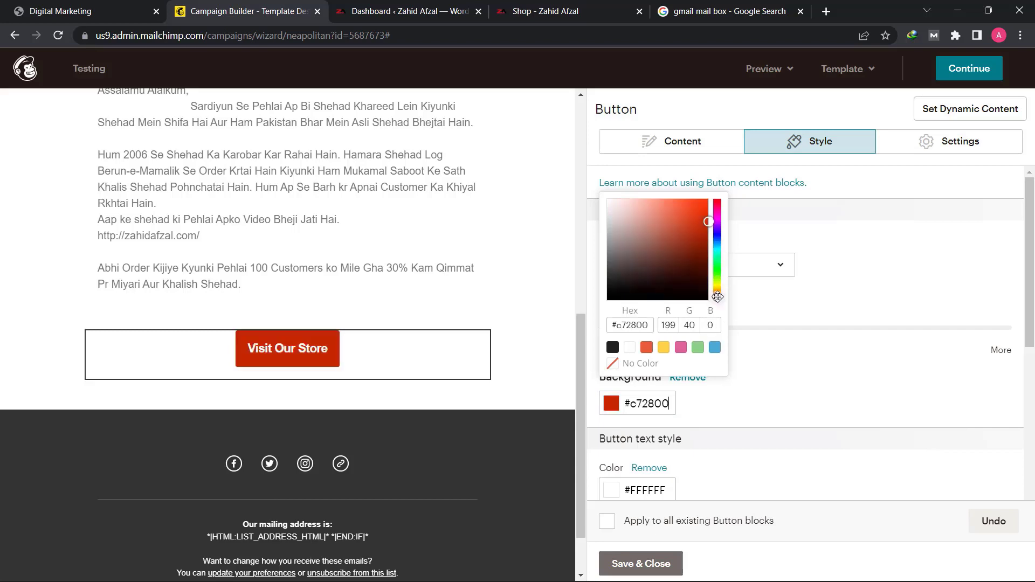
left_click_drag(694, 238, 694, 227)
scroll(372, 293, "up", 8)
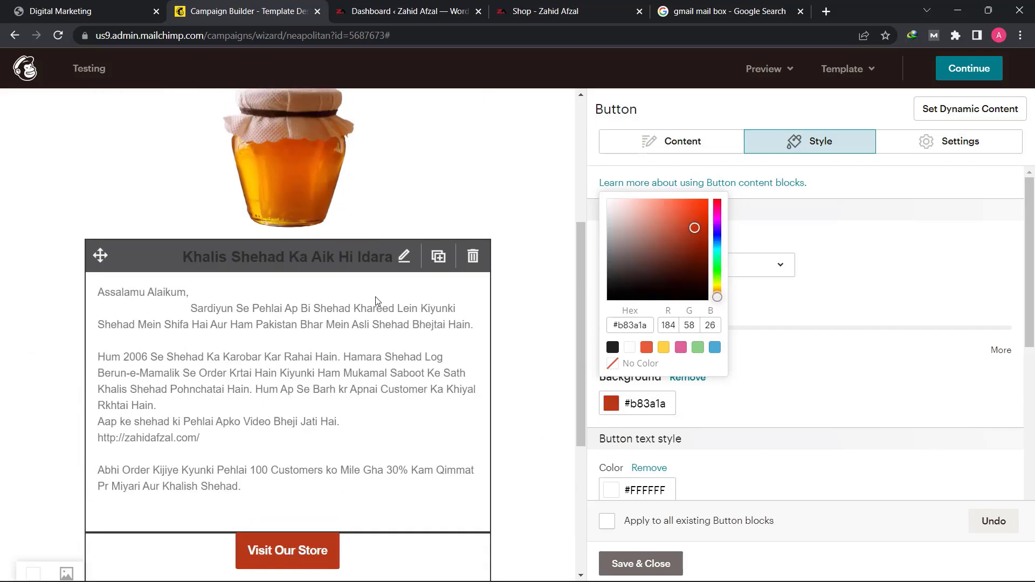
scroll(295, 346, "down", 8)
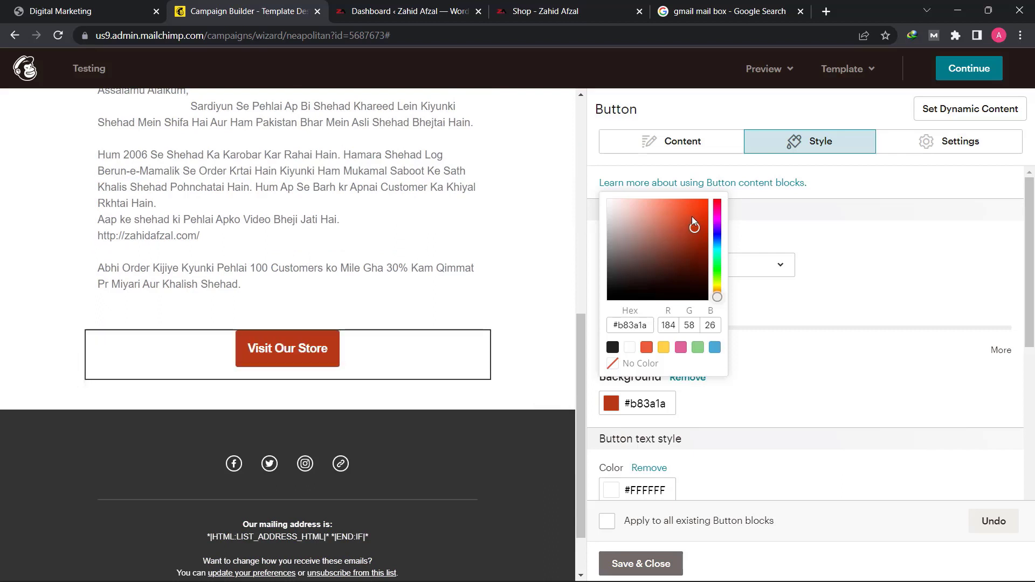
left_click_drag(693, 229, 692, 220)
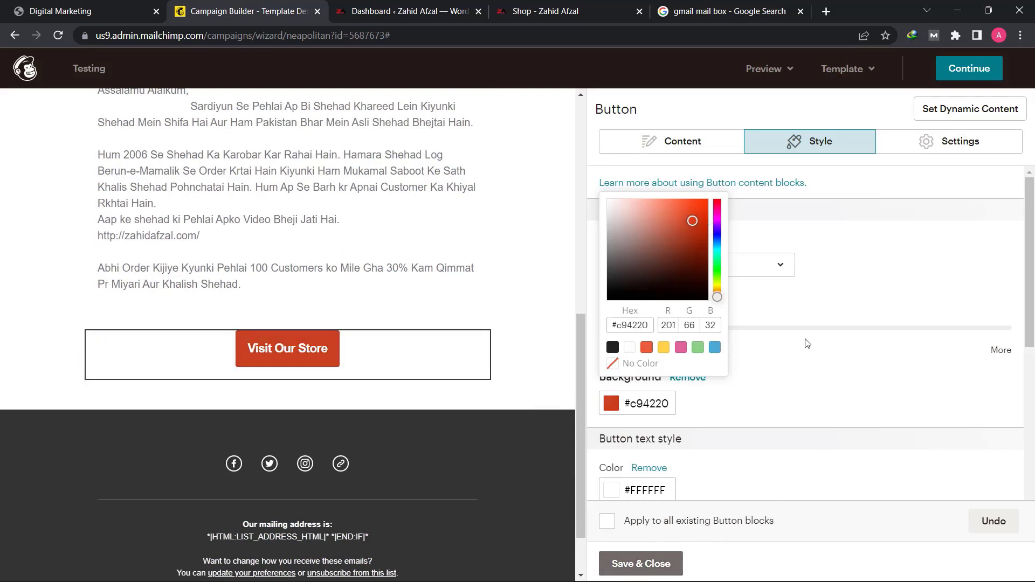
left_click(790, 381)
scroll(744, 442, "down", 6)
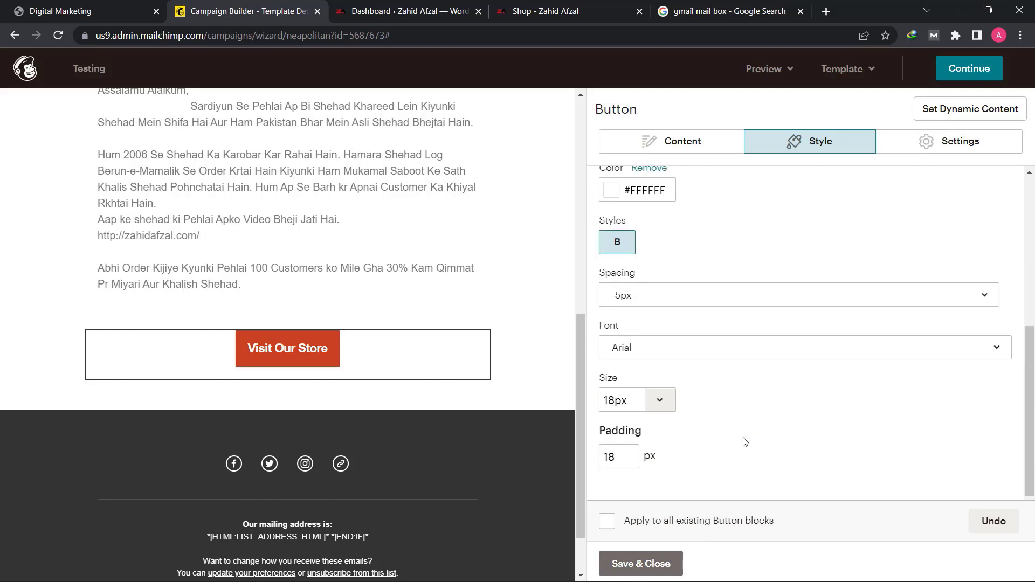
scroll(743, 442, "up", 6)
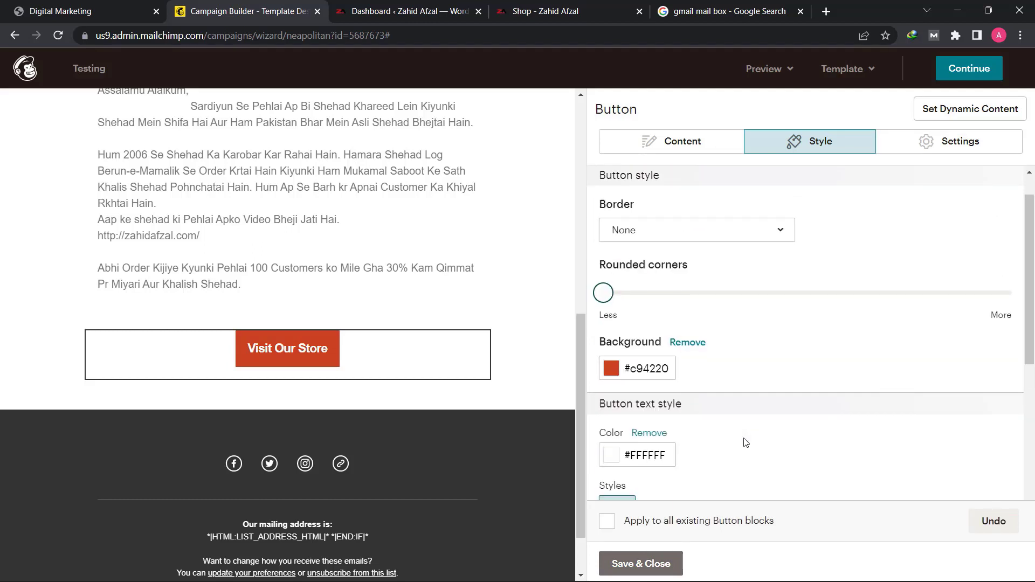
scroll(744, 442, "down", 3)
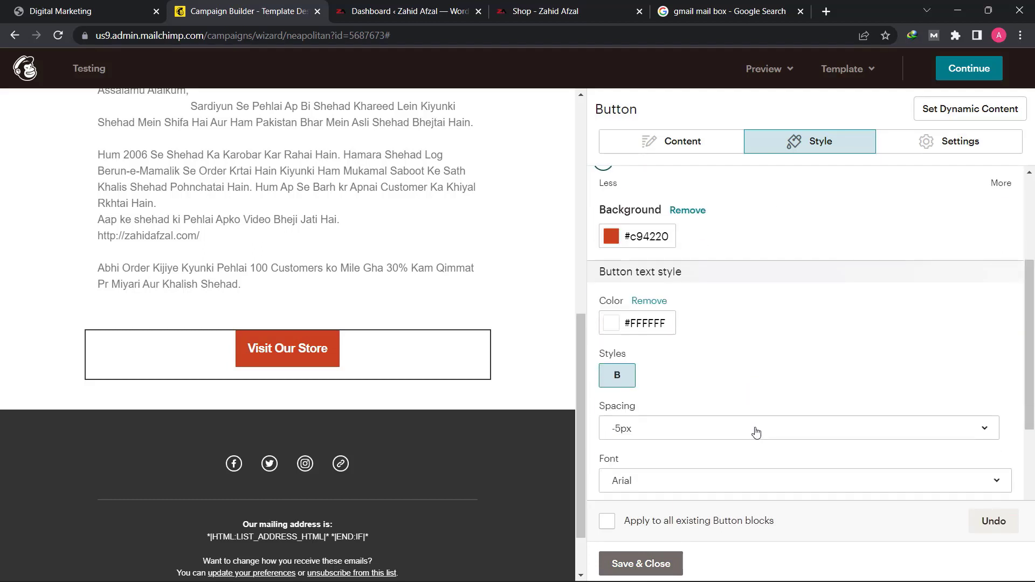
left_click(634, 566)
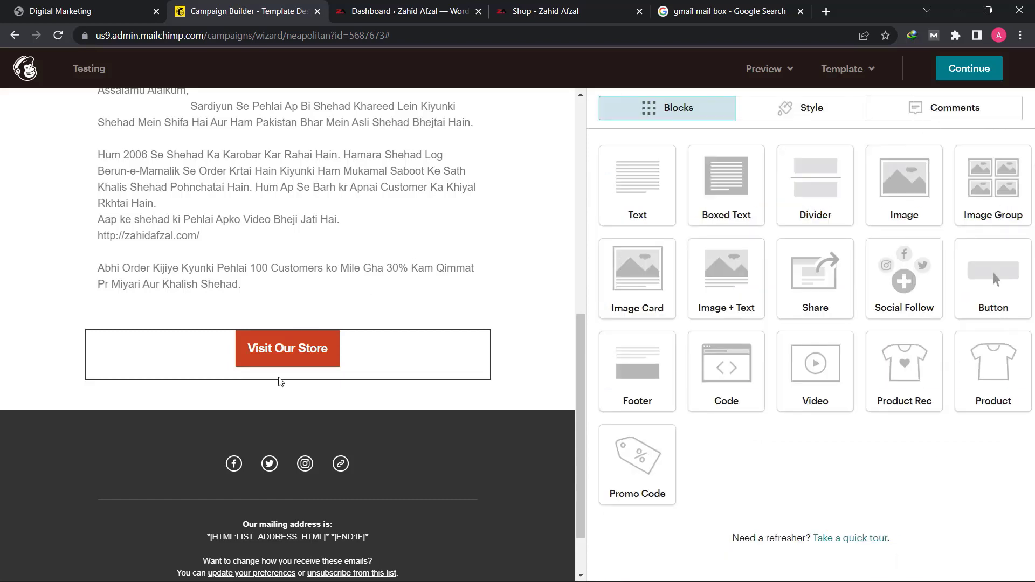
- Link the honey jar image to the copied web address of the store's shop page
scroll(55, 301, "up", 6)
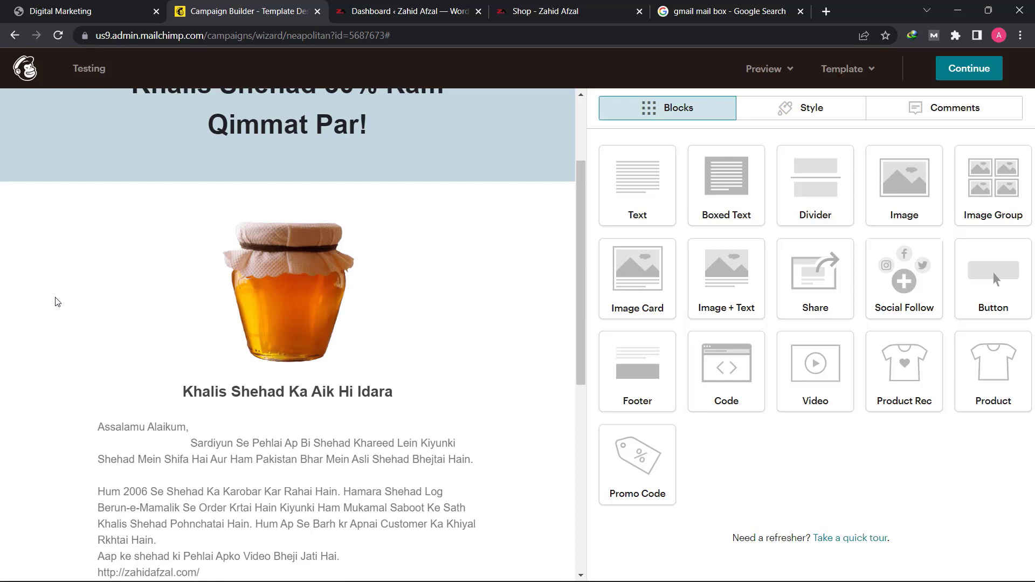
left_click(298, 290)
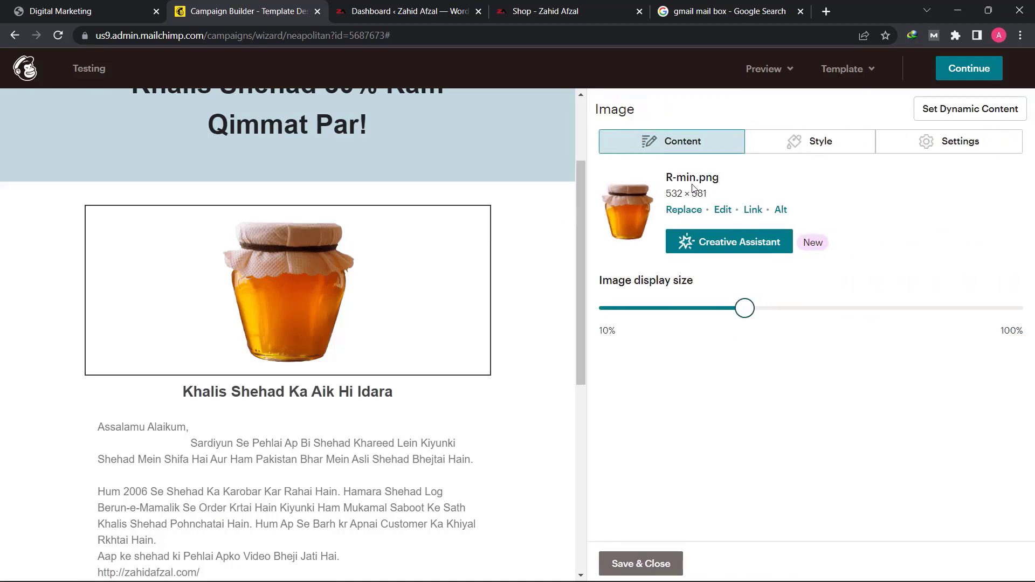
left_click(755, 214)
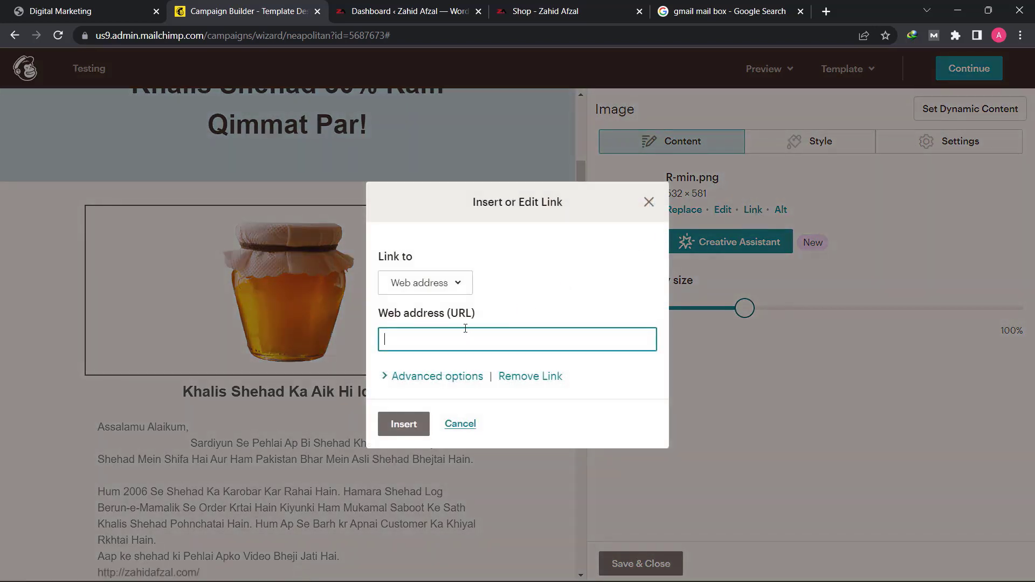
right_click(465, 342)
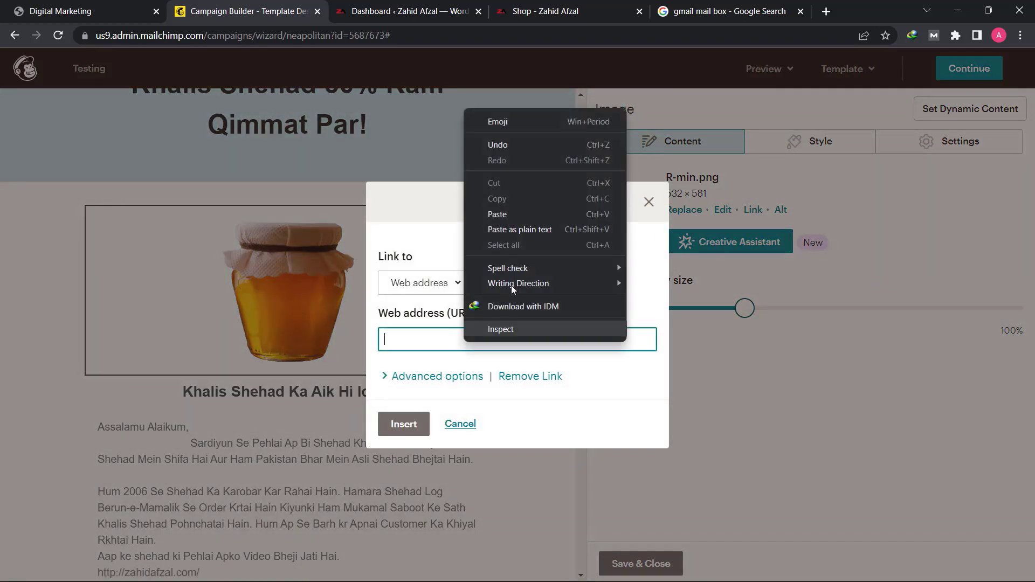
left_click(529, 213)
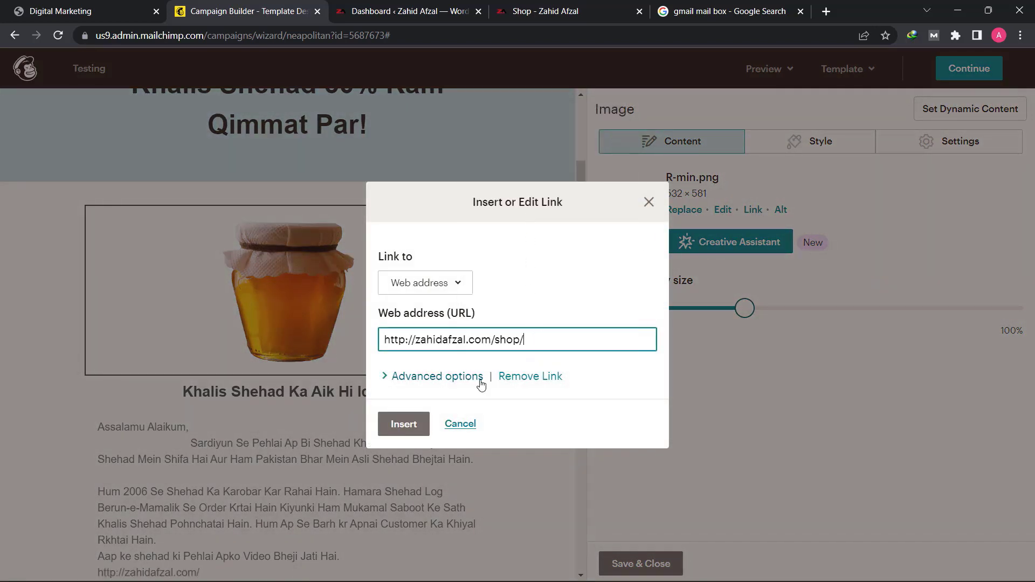
left_click(416, 428)
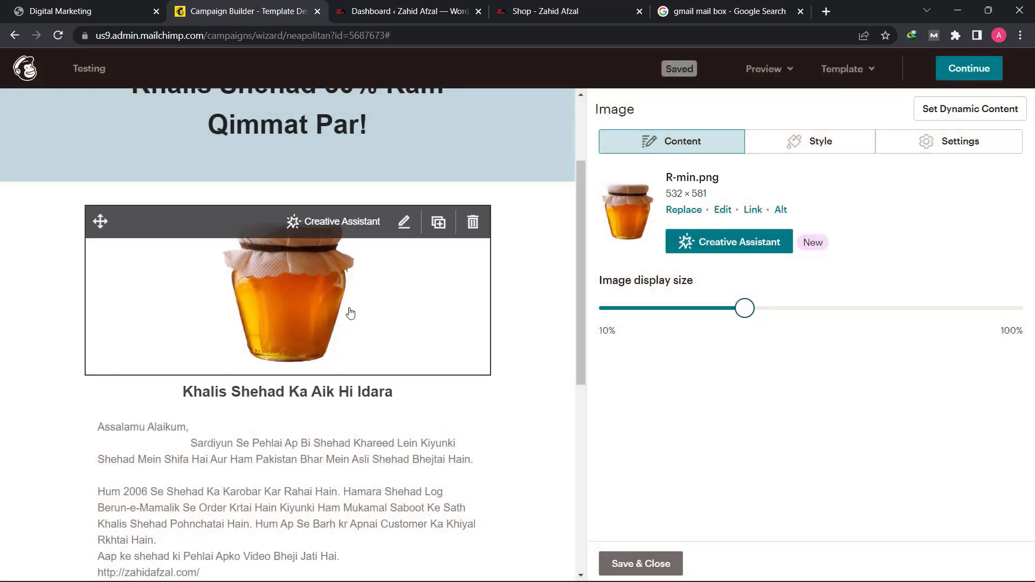
- Complete the Facebook URL in the footer's Social Follow block with the owner's username
scroll(275, 418, "down", 6)
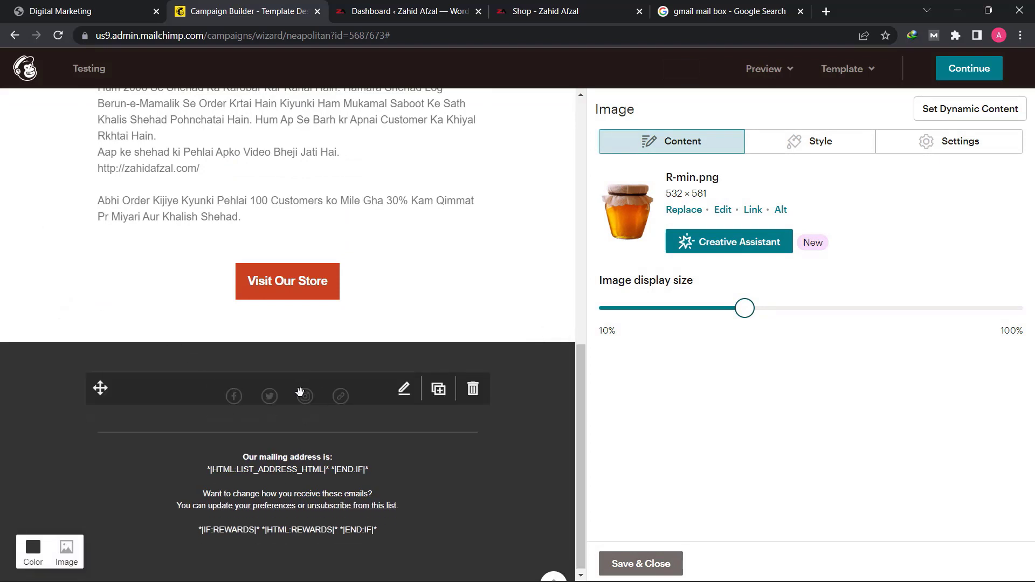
left_click(341, 399)
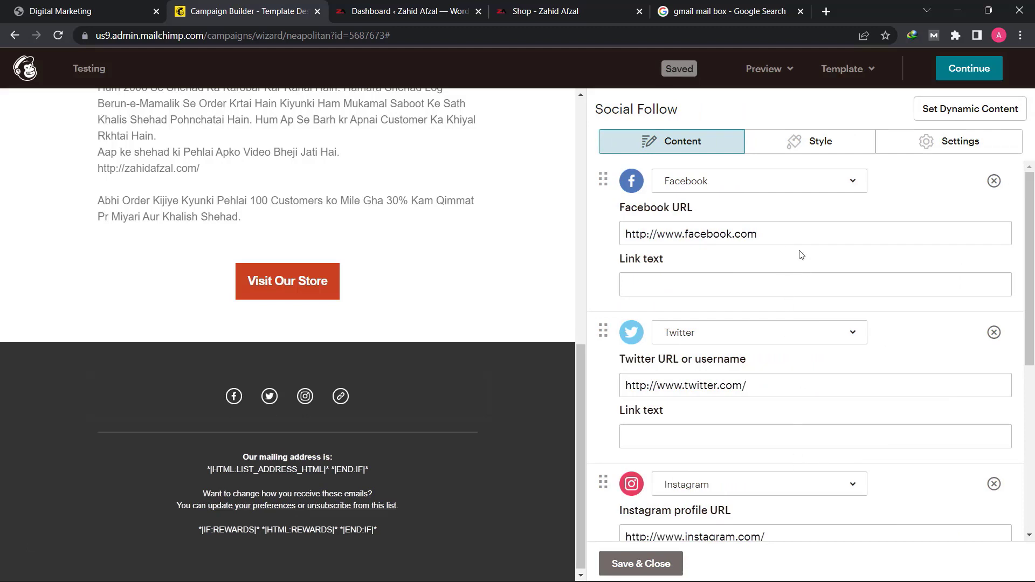
left_click(798, 238)
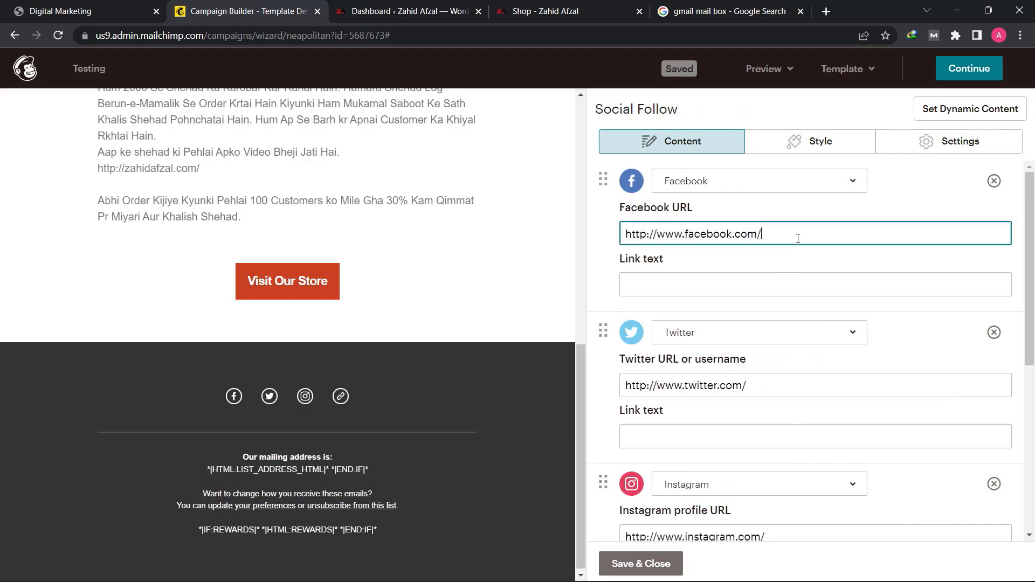
type("zahida")
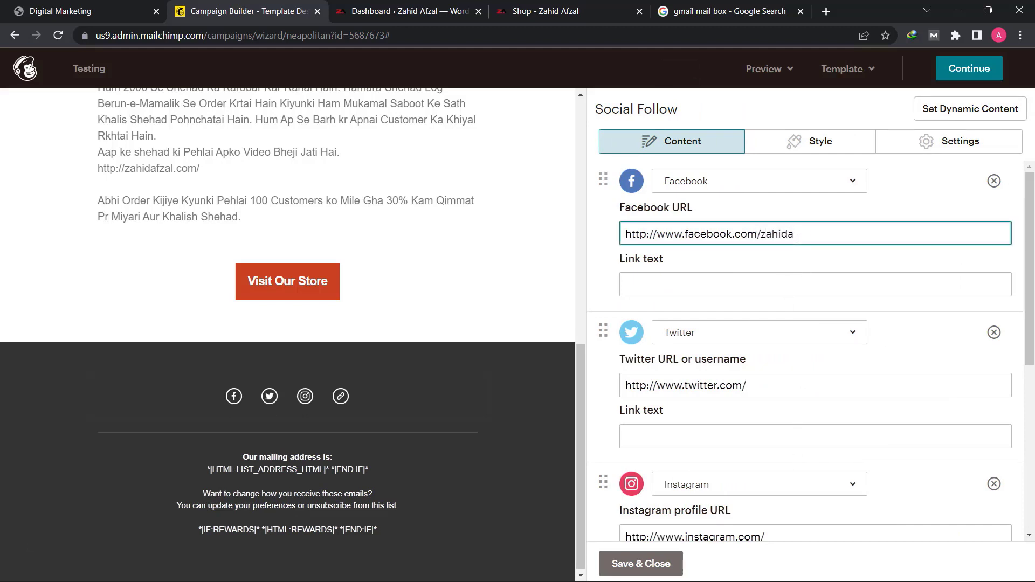
key("BackSpace")
key("BackSpace")
key("BackSpace")
key("BackSpace")
key("BackSpace")
key("BackSpace")
type("iamzahidafzal")
- Add the owner's username to the Twitter and Instagram profile URLs in the Social Follow block
left_click(771, 385)
type("iamzahidafzal")
scroll(800, 356, "down", 4)
left_click(799, 335)
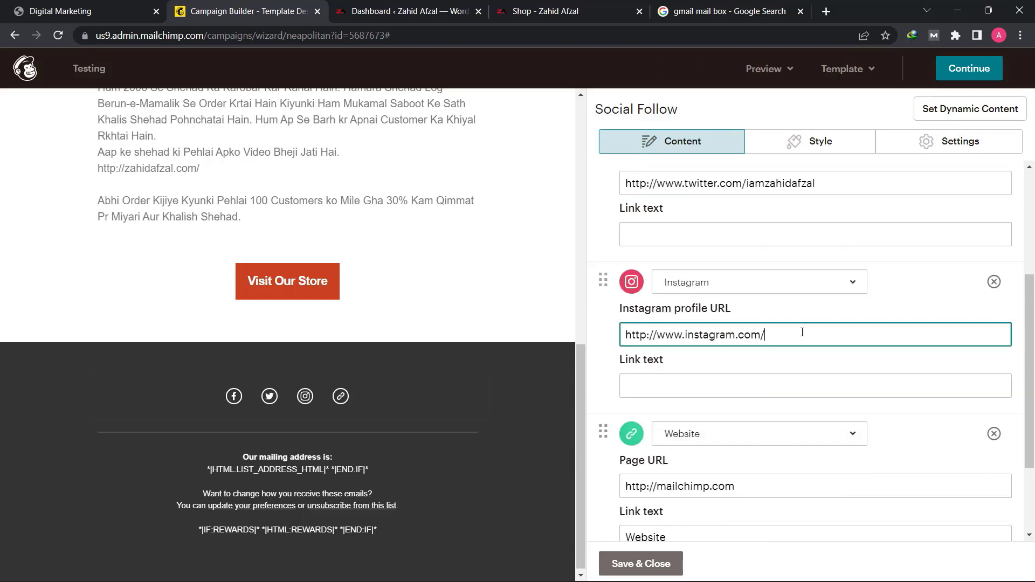
type("iamzahidfzal")
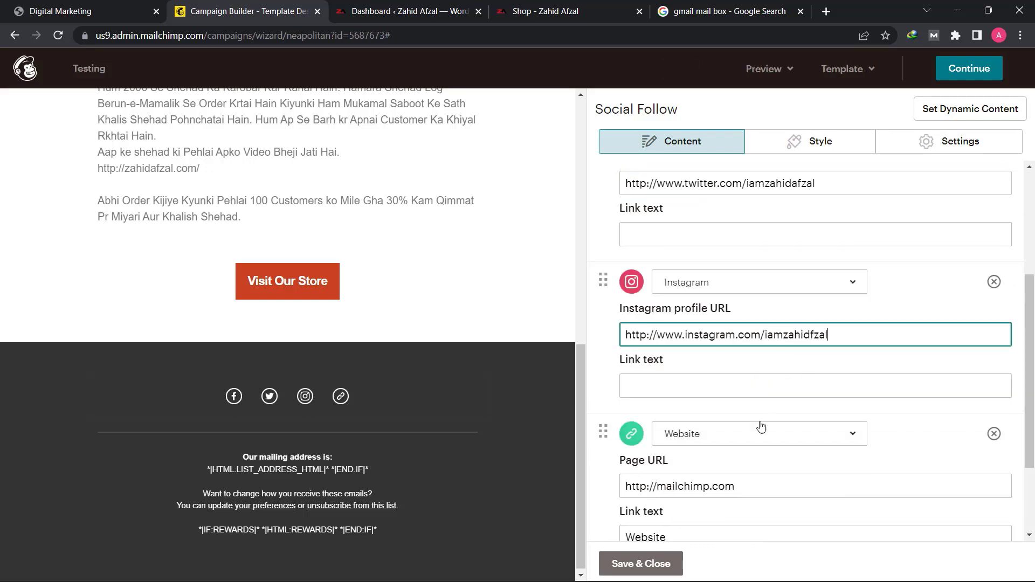
- Remove the Website service from the Social Follow block and look through the block's style settings
scroll(757, 429, "down", 3)
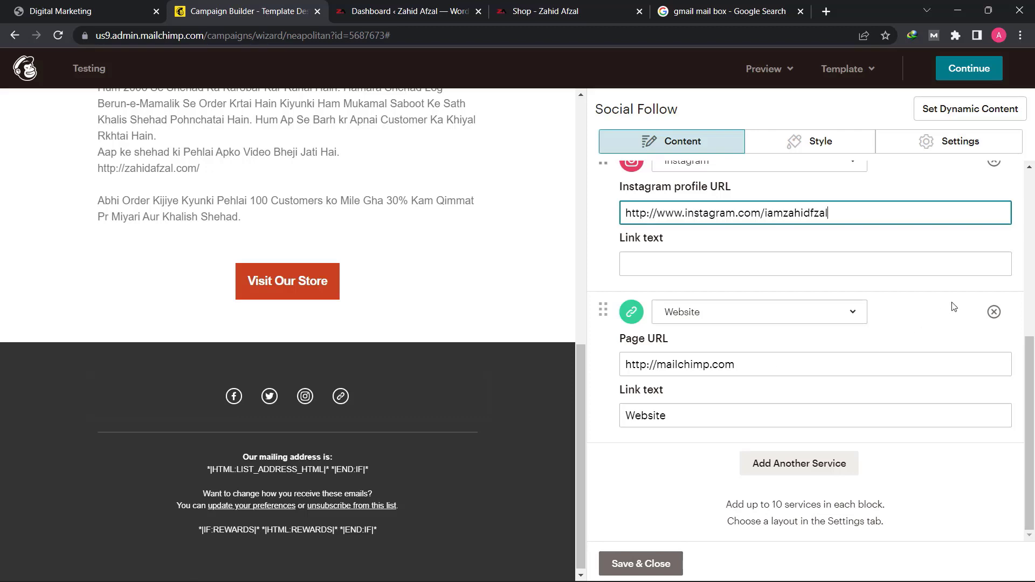
left_click(993, 312)
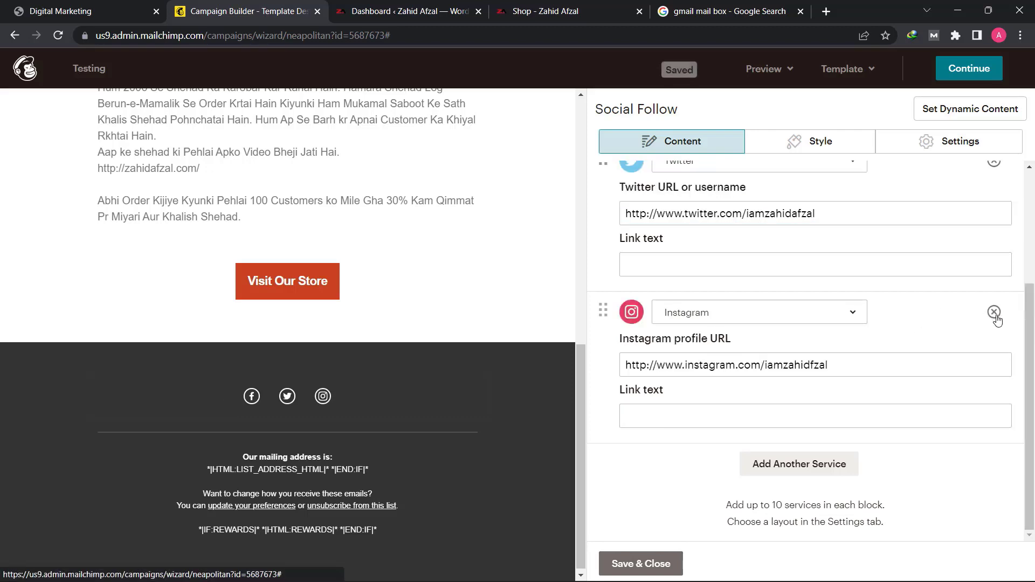
scroll(841, 334, "up", 3)
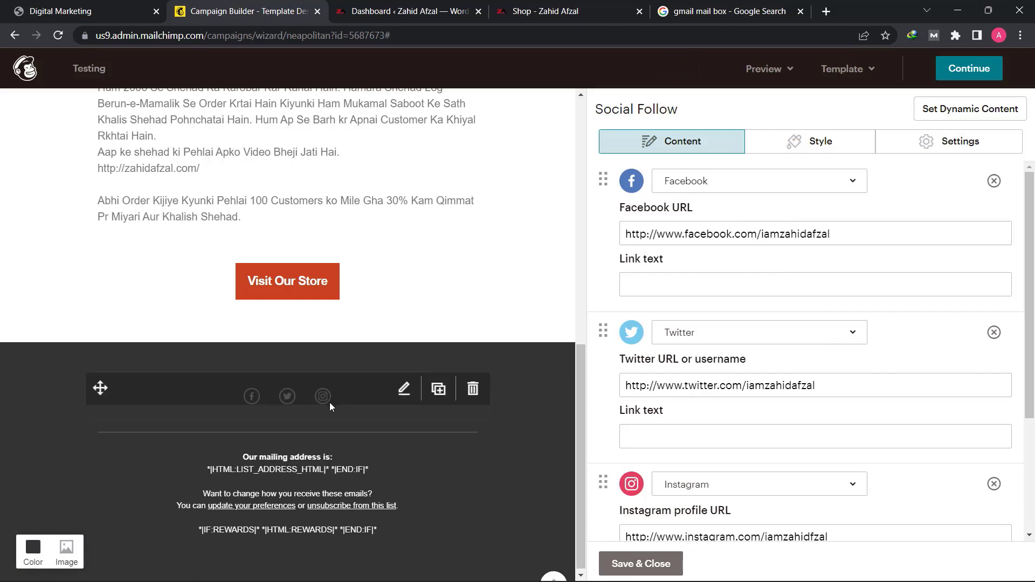
left_click(835, 139)
scroll(765, 339, "down", 1)
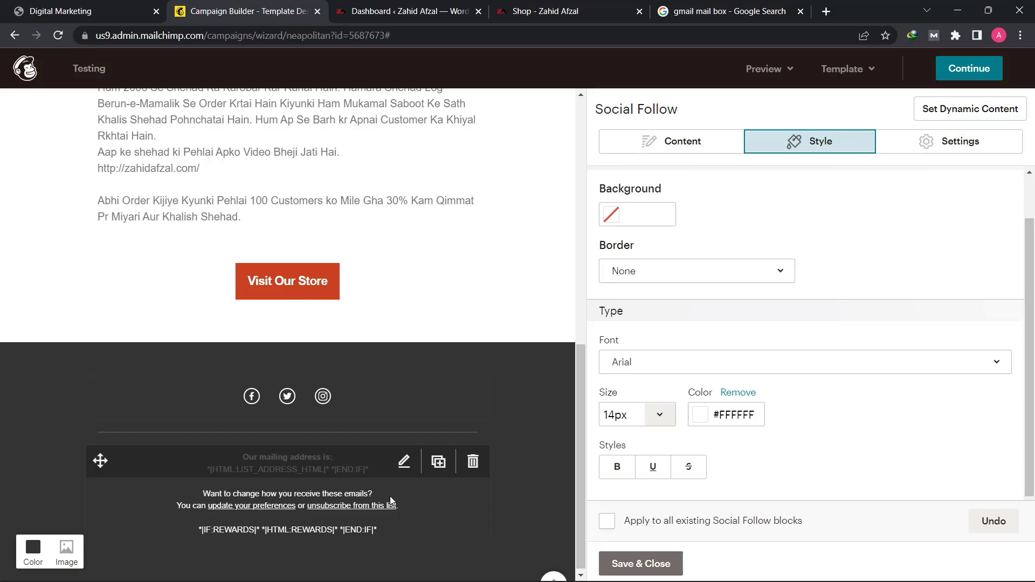
- Link the website address line in the body text to the copied address of the store's shop page
scroll(318, 187, "up", 3)
left_click(317, 264)
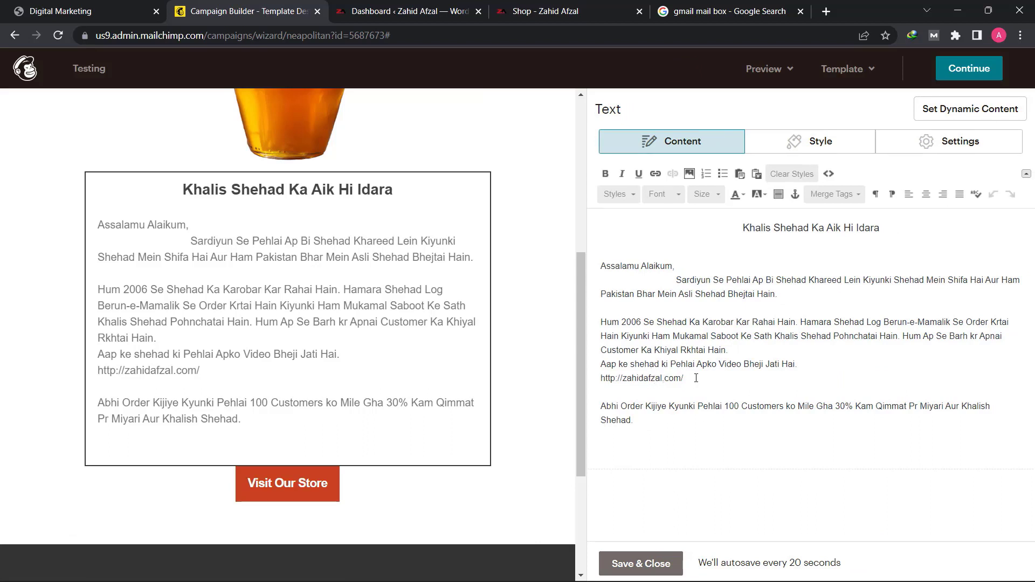
left_click_drag(685, 378, 600, 377)
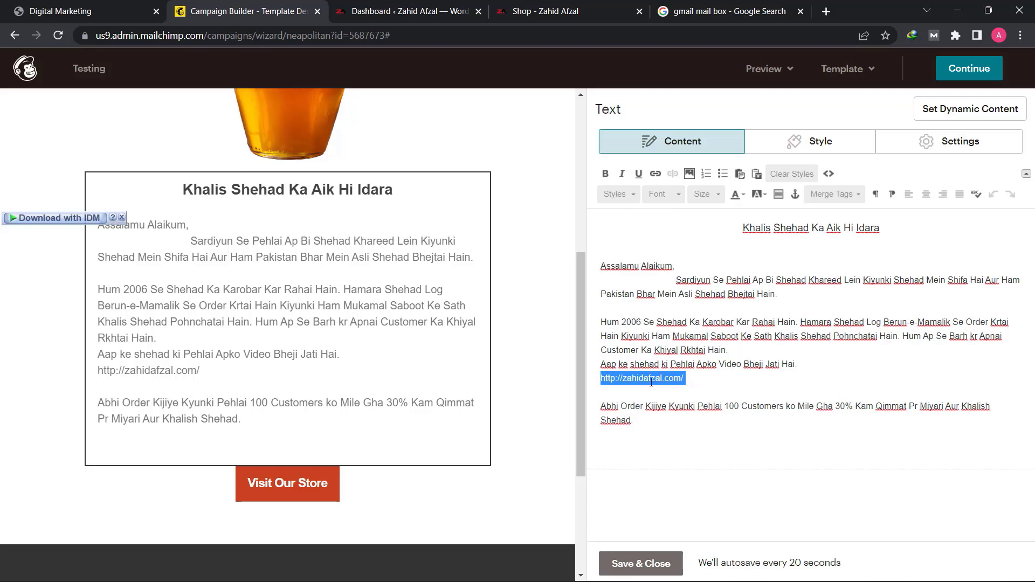
left_click(657, 175)
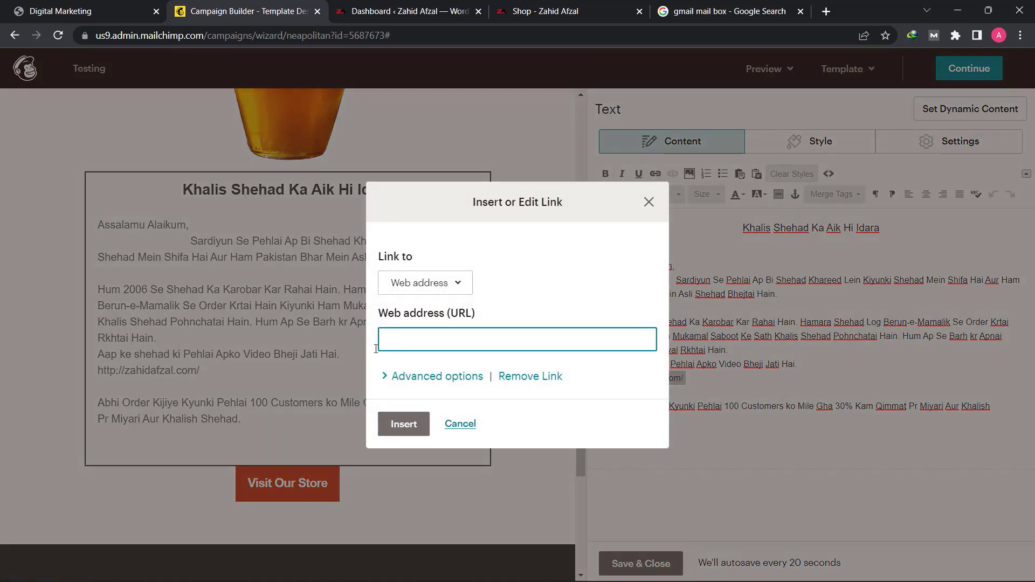
right_click(411, 333)
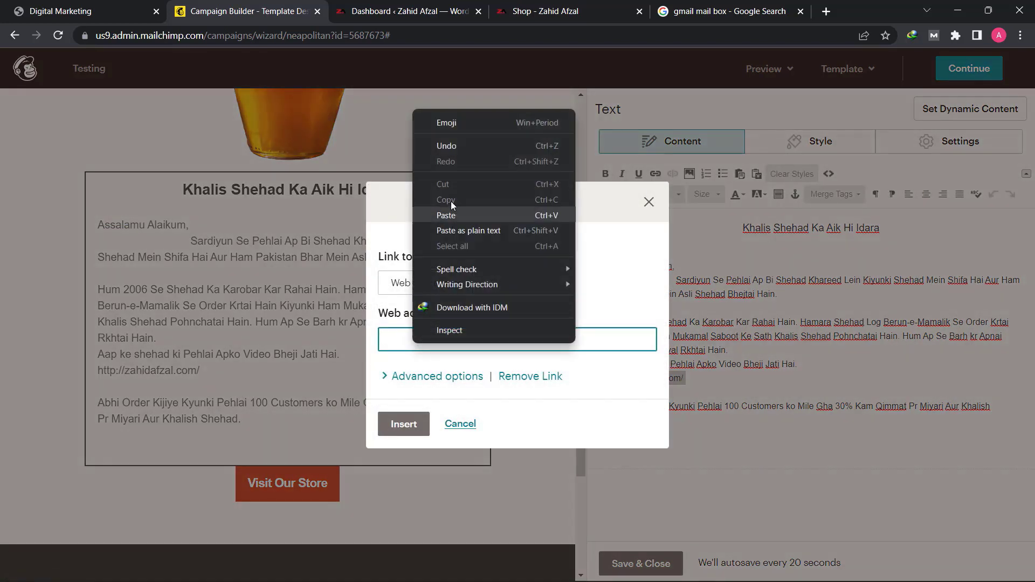
left_click(461, 211)
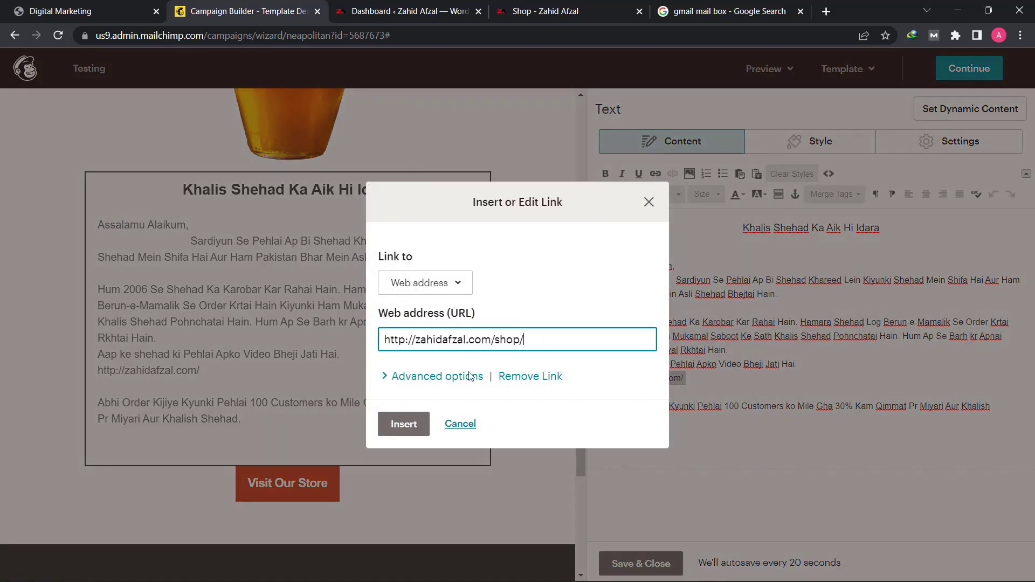
left_click(404, 424)
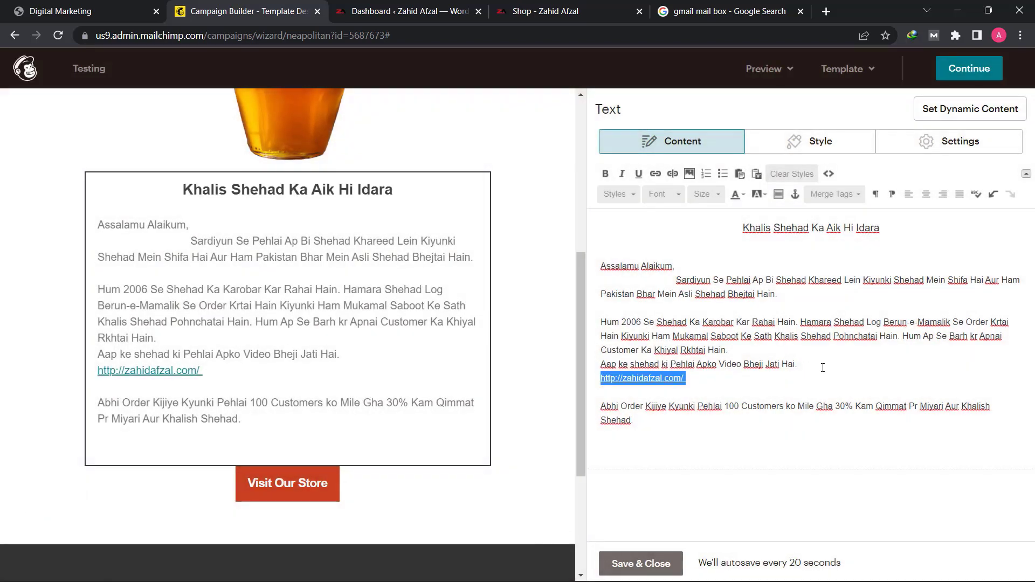
- Insert a blank line after "Aap ke shehad ki Pehlai Apko Video Bheji Jati Hai." and save the text block
left_click(822, 368)
key("Return")
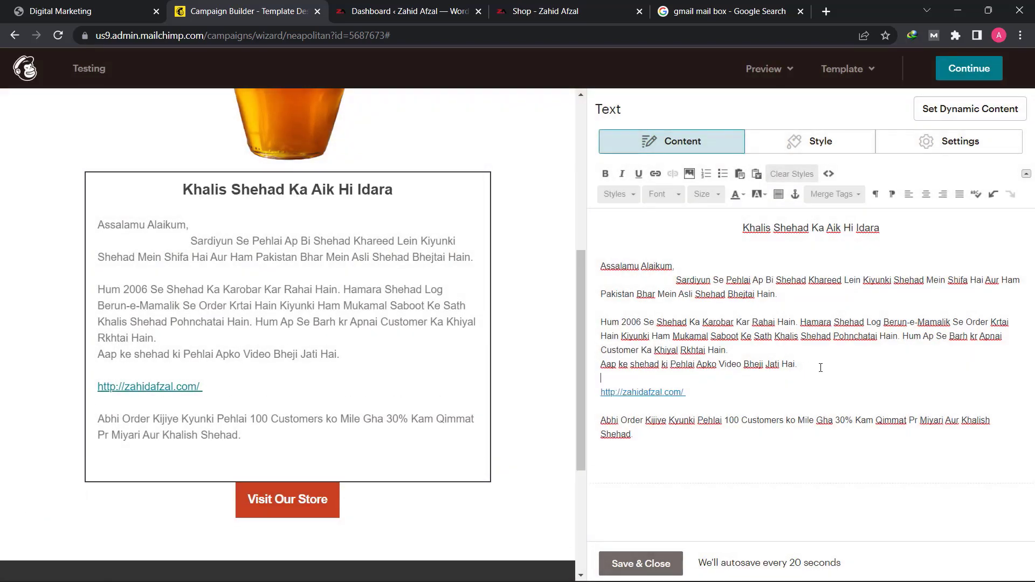
left_click(696, 438)
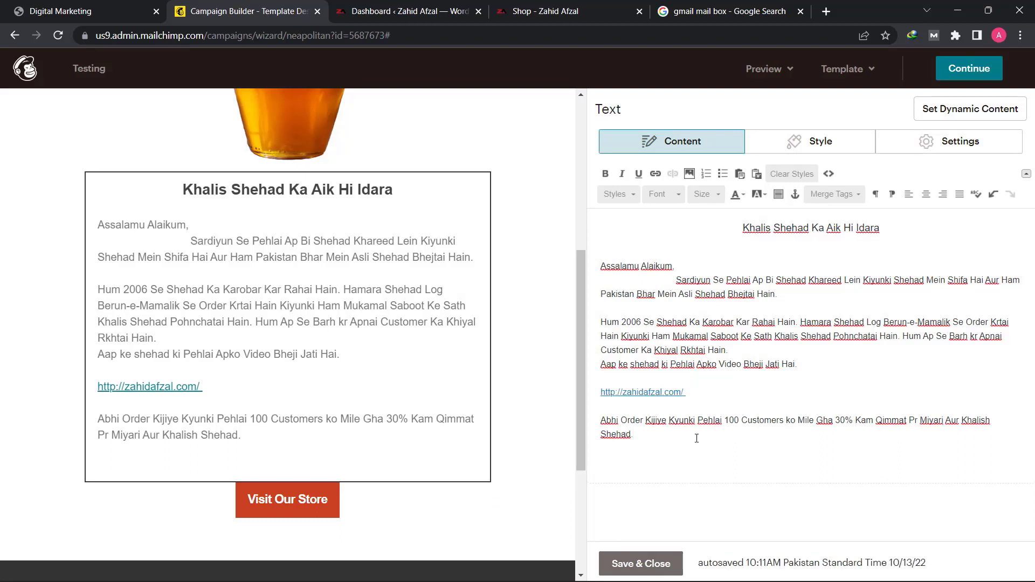
left_click(641, 564)
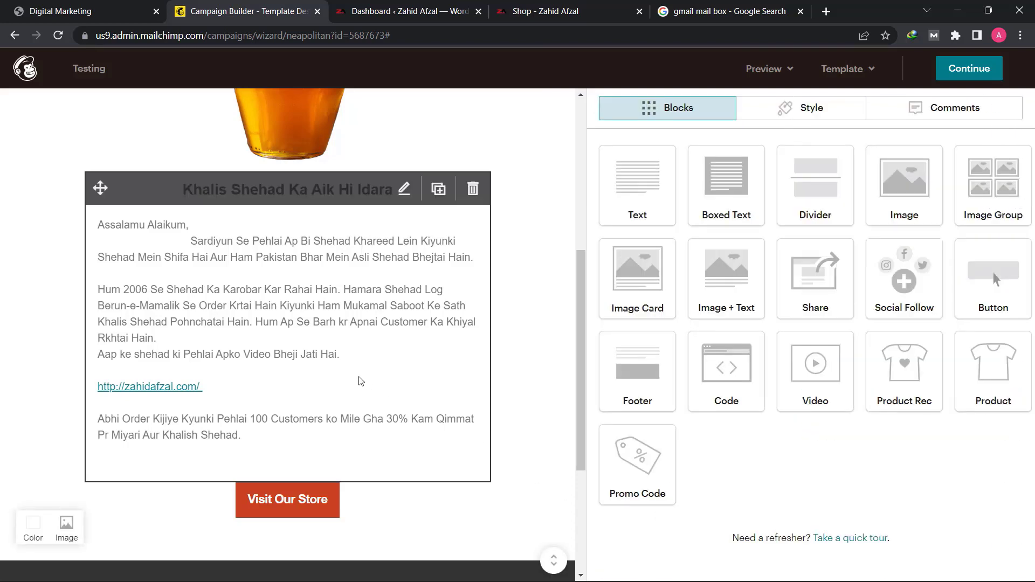
scroll(15, 334, "up", 6)
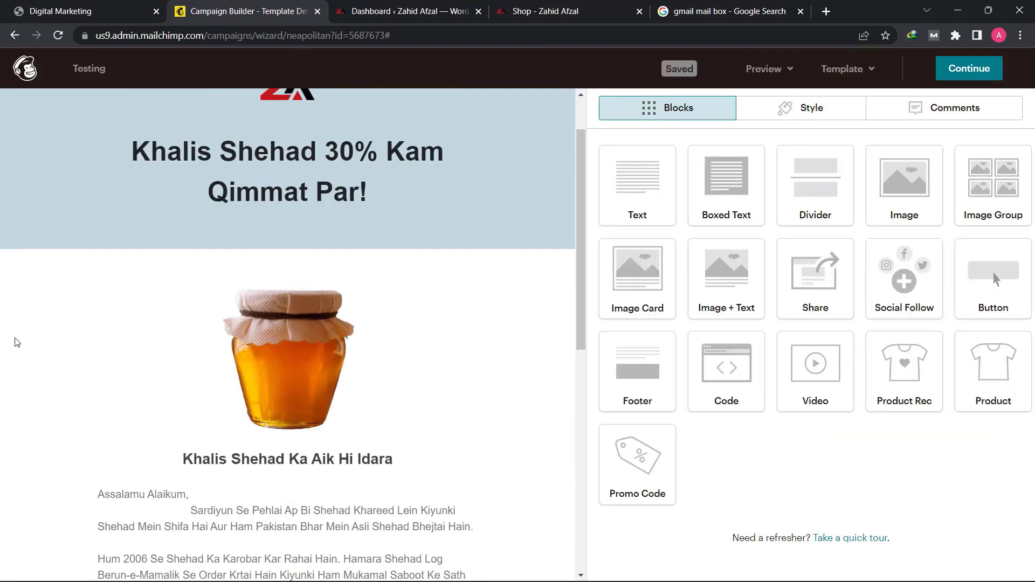
- Look through the finished email design and examine its layout in preview mode
scroll(178, 419, "down", 8)
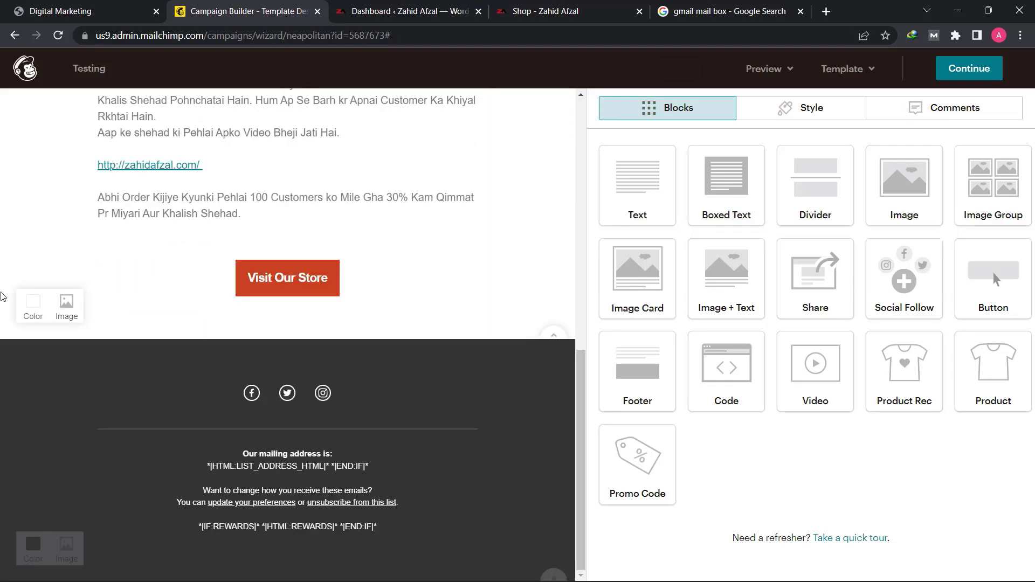
scroll(134, 496, "up", 8)
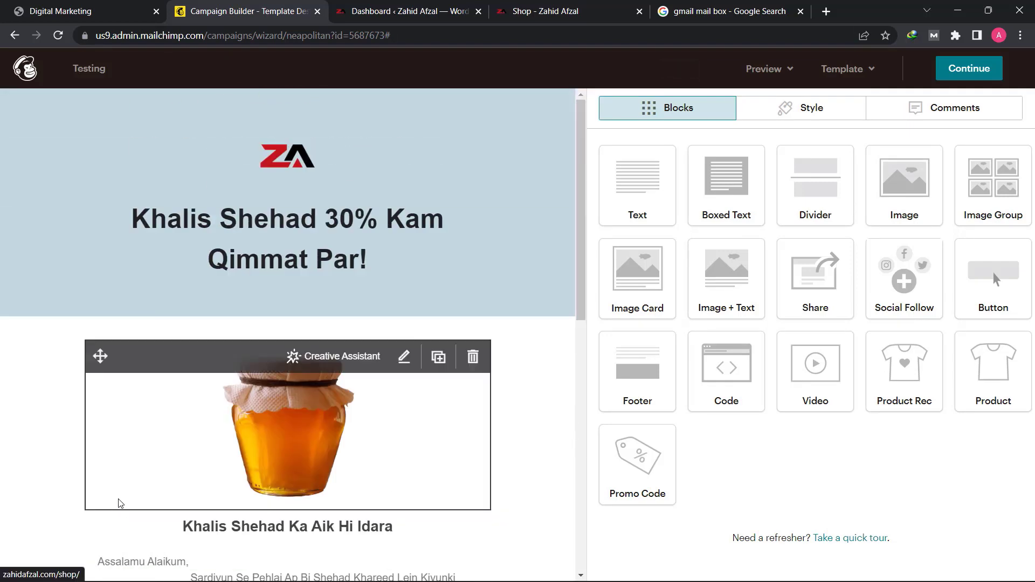
left_click(789, 72)
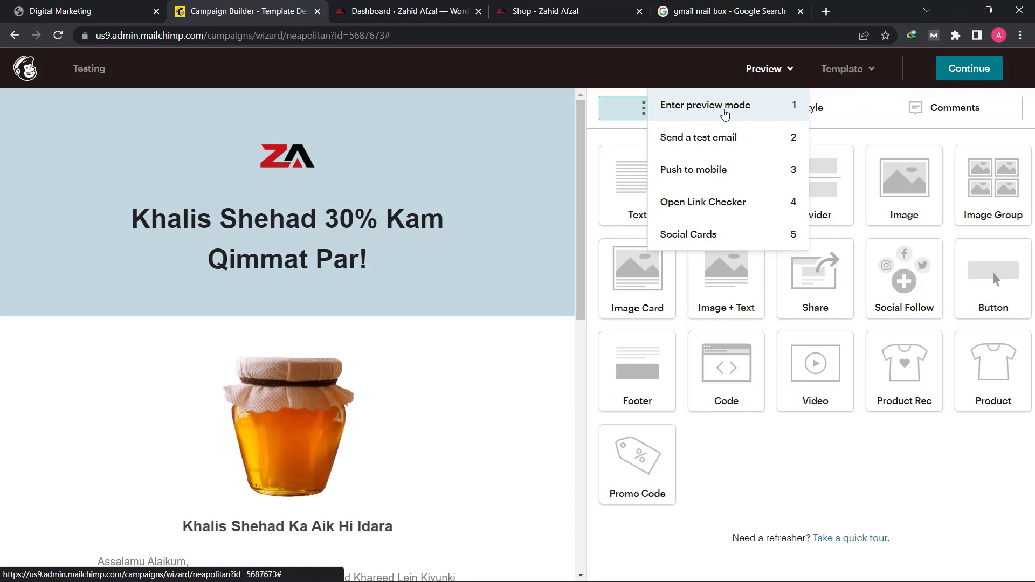
left_click(724, 110)
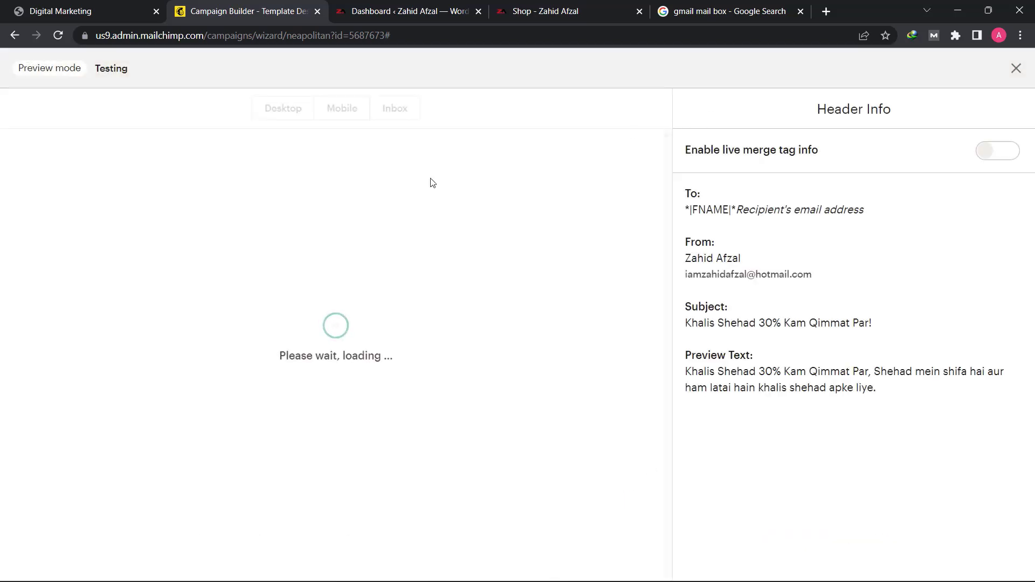
scroll(505, 409, "down", 10)
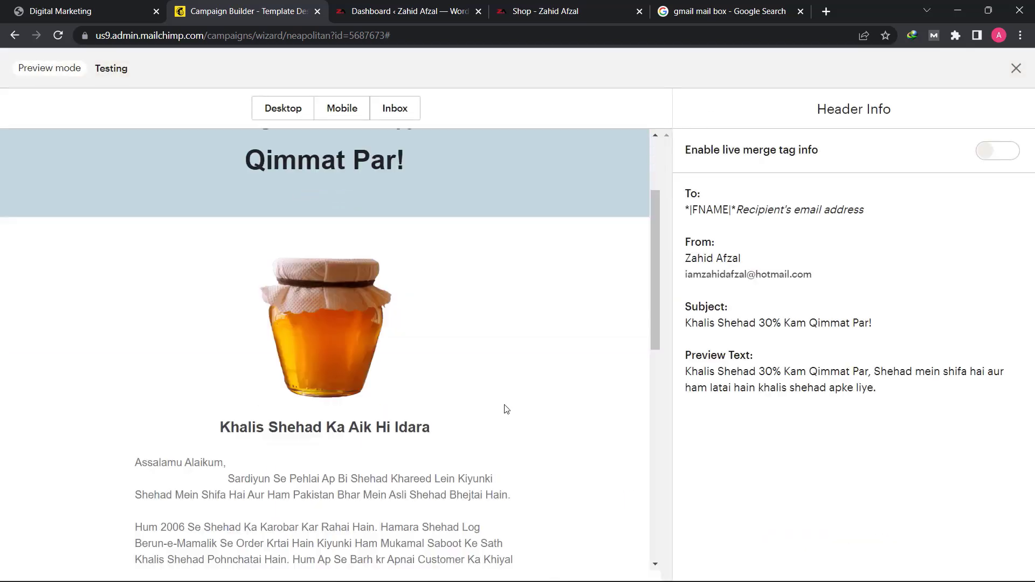
scroll(505, 409, "up", 10)
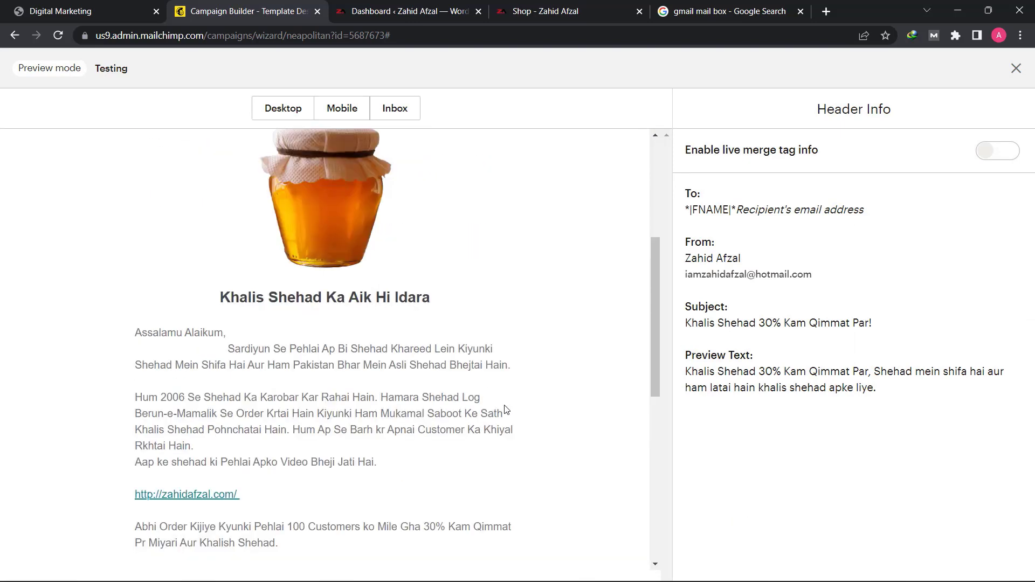
- Check the email's mobile and inbox previews, and leave preview mode
left_click(349, 116)
scroll(316, 358, "down", 10)
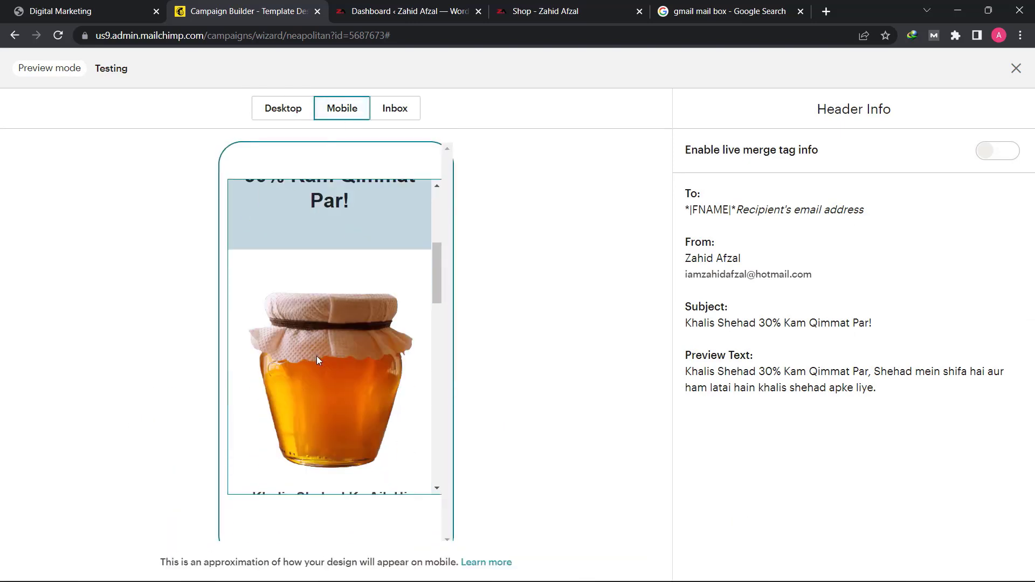
scroll(316, 363, "down", 4)
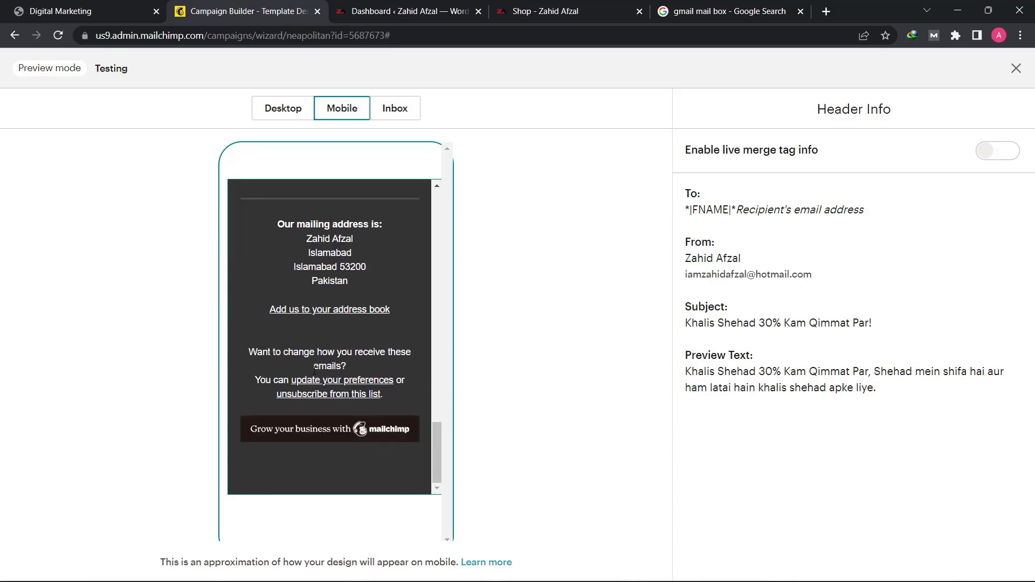
scroll(315, 368, "up", 8)
scroll(315, 367, "up", 5)
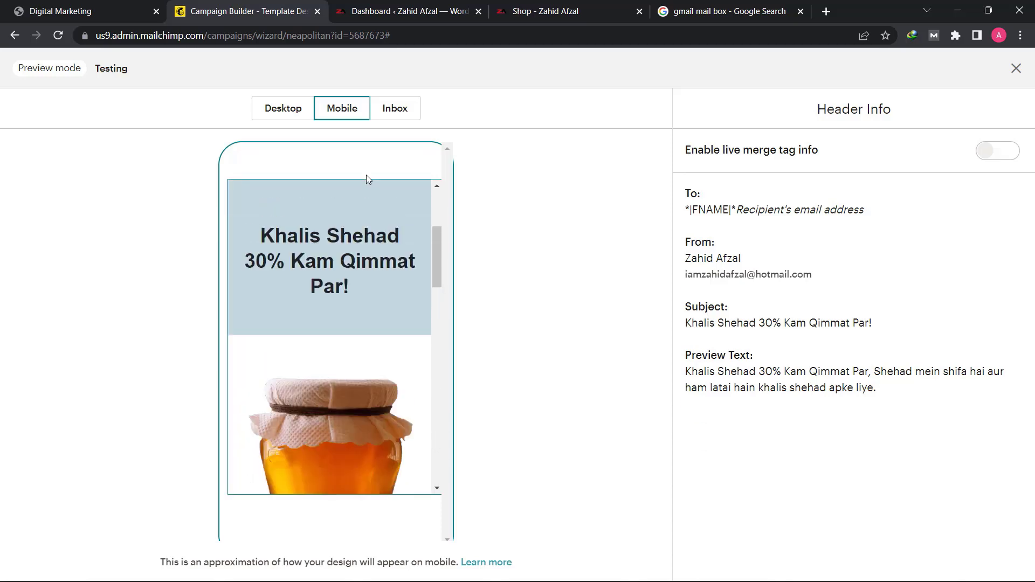
left_click(399, 110)
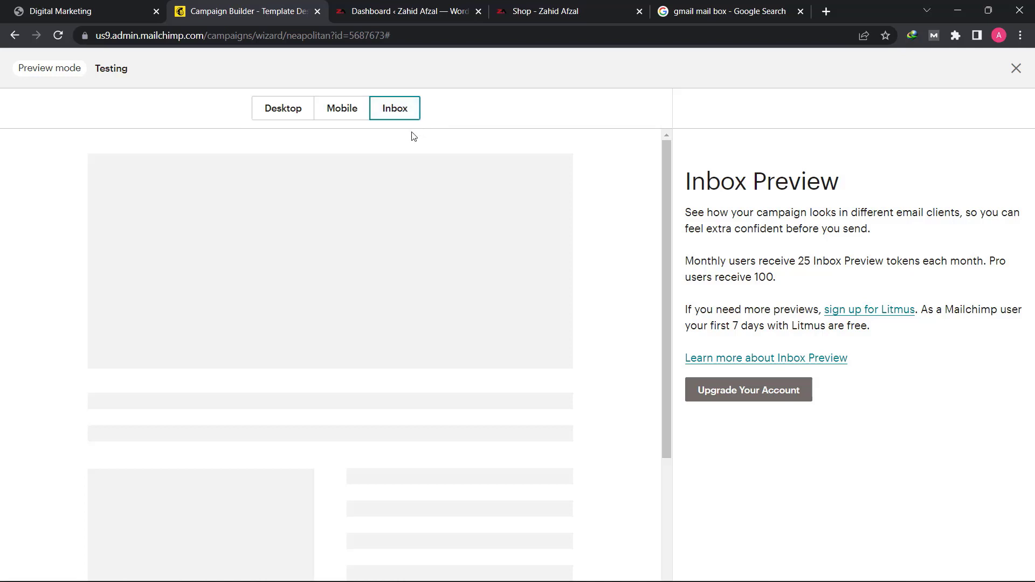
left_click(350, 113)
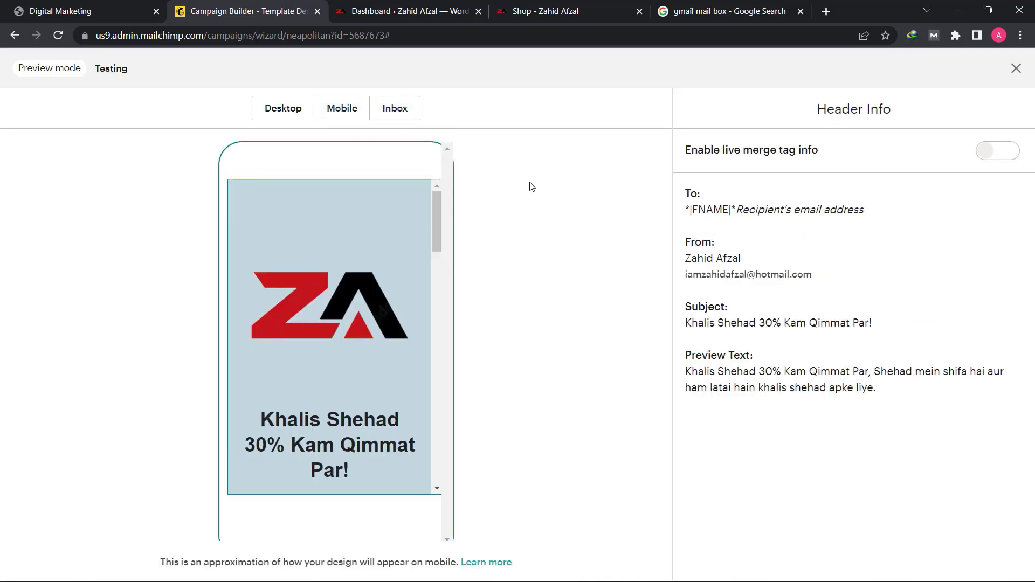
left_click(1016, 69)
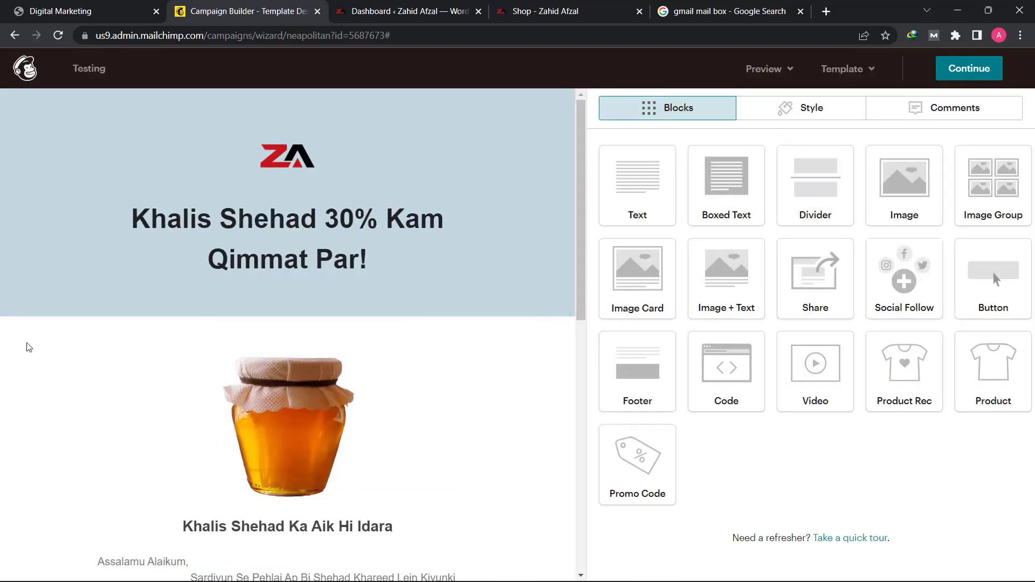
- Try red #ba3232, muted red #9a6e6e and near-black #201919 as background colors for the email's body section
scroll(28, 347, "down", 3)
scroll(63, 274, "down", 6)
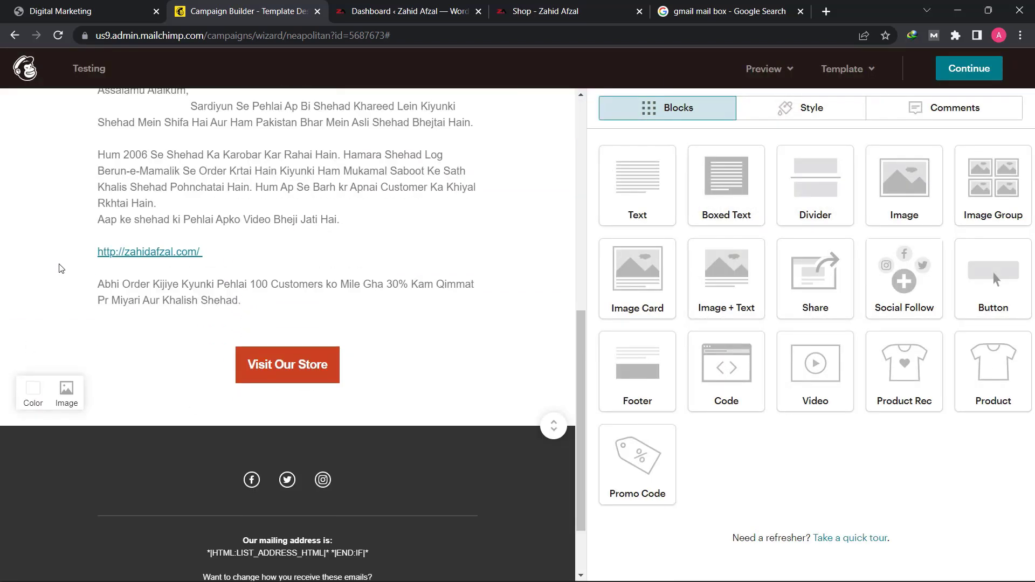
left_click(33, 388)
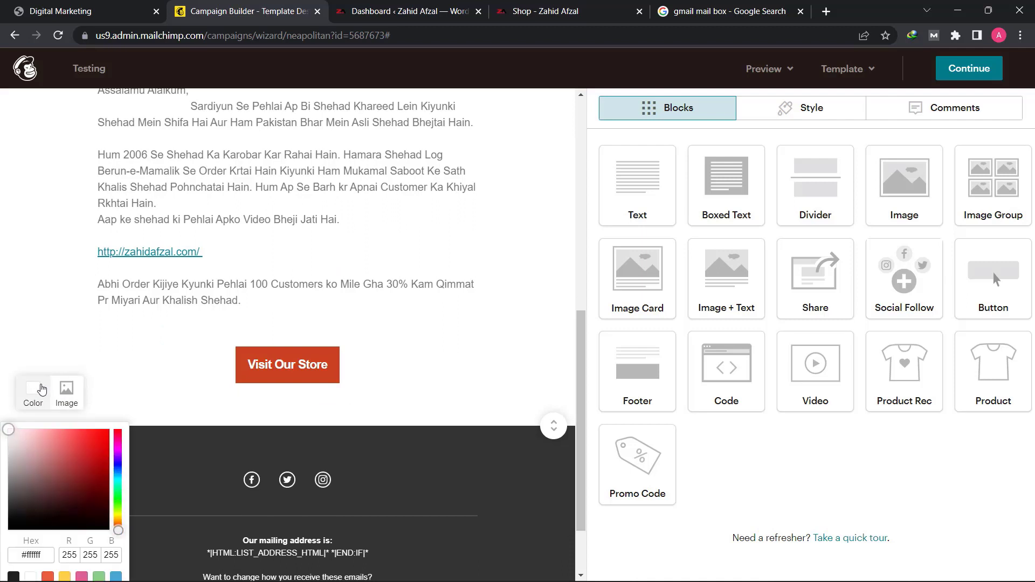
left_click(65, 446)
left_click(82, 456)
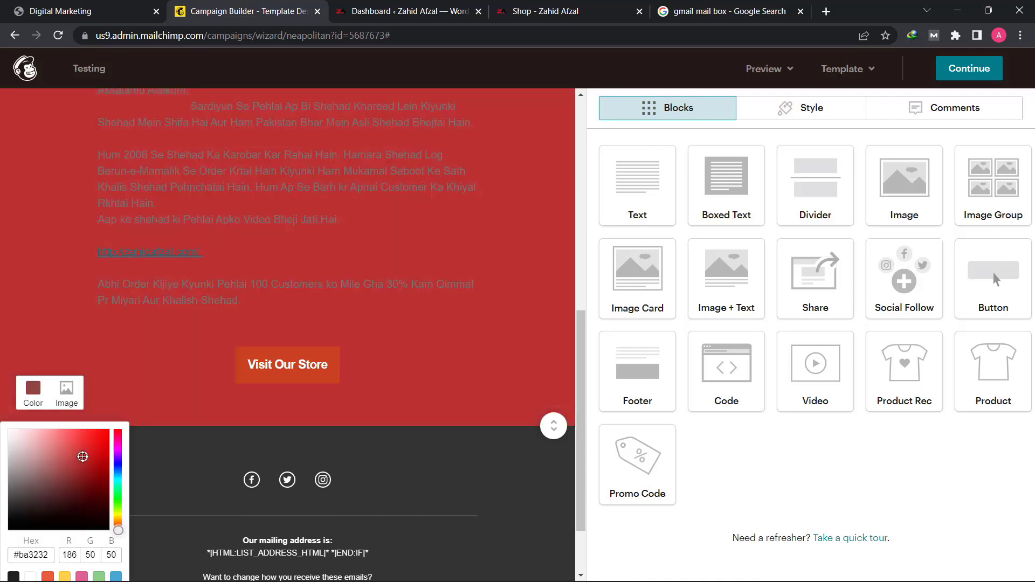
left_click(23, 452)
left_click_drag(23, 452, 37, 469)
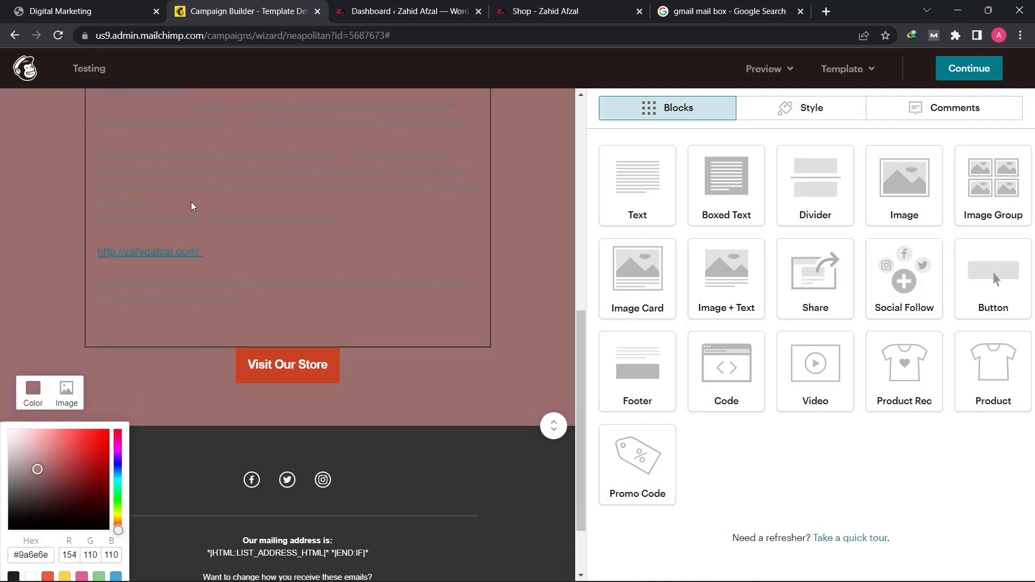
left_click(28, 517)
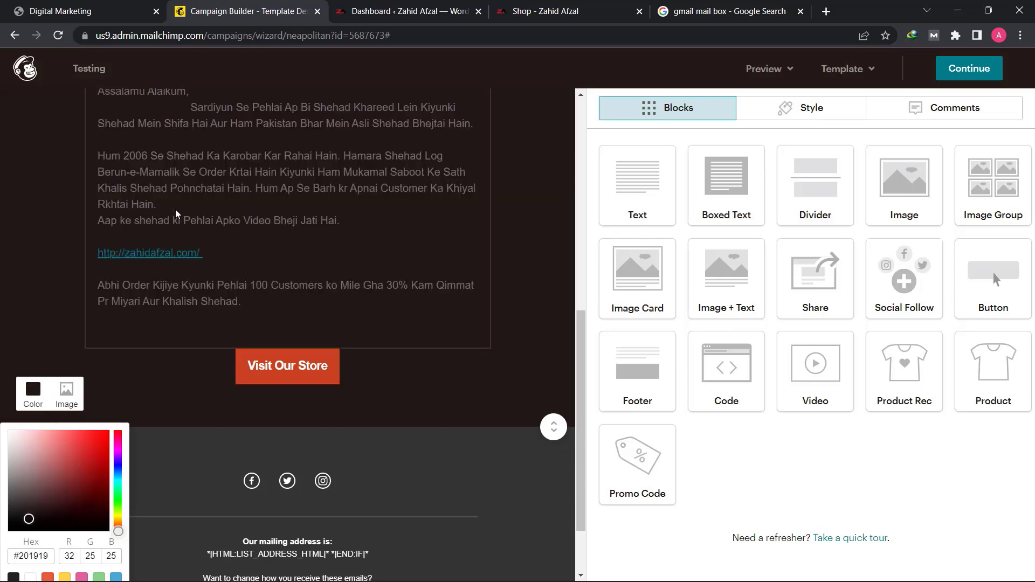
- Restore the body section's background color to white
scroll(176, 214, "up", 5)
scroll(129, 311, "down", 1)
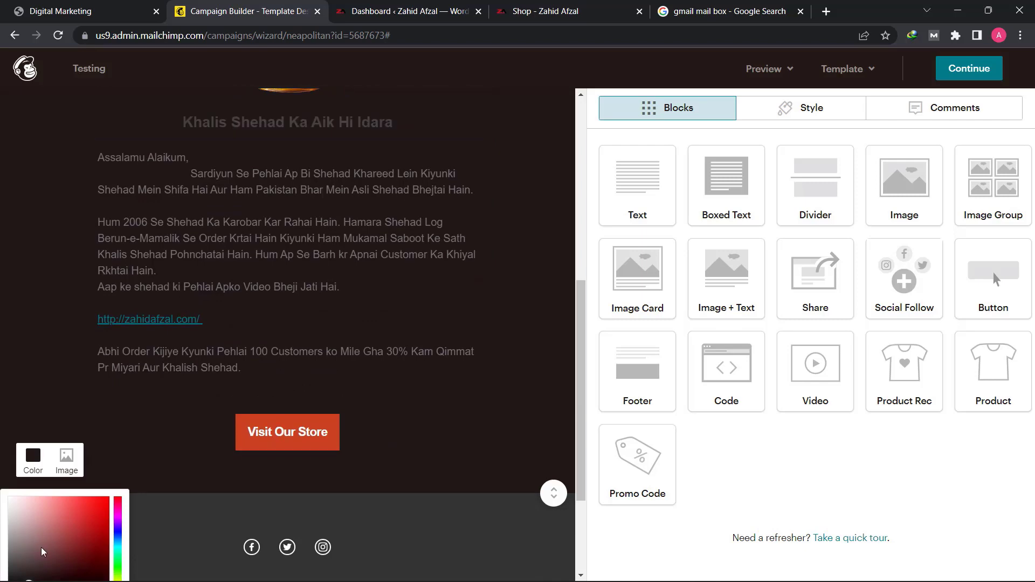
left_click_drag(24, 515, 8, 500)
scroll(11, 499, "down", 1)
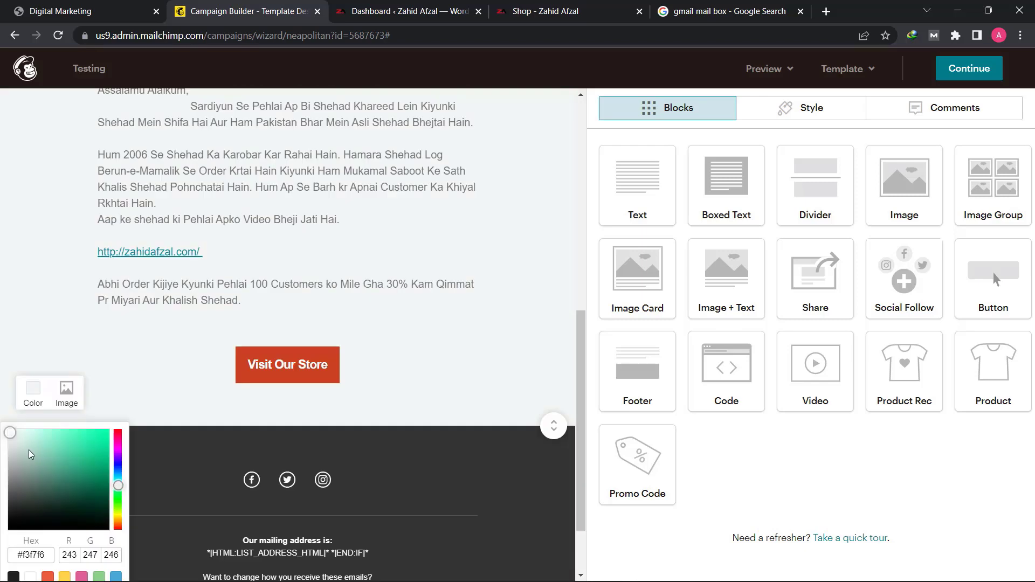
mouse_move(9, 432)
left_mouse_down()
mouse_move(7, 462)
mouse_move(6, 428)
left_mouse_up()
left_click(53, 323)
- Review the email once more, checking the honey image block's settings, the website link and the Visit Our Store button
scroll(53, 323, "up", 6)
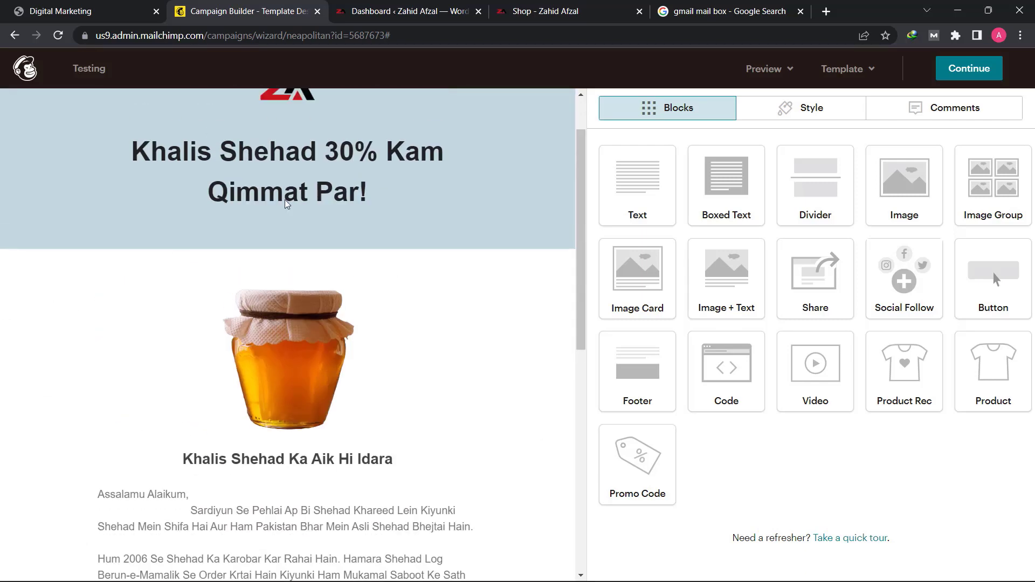
scroll(355, 311, "up", 2)
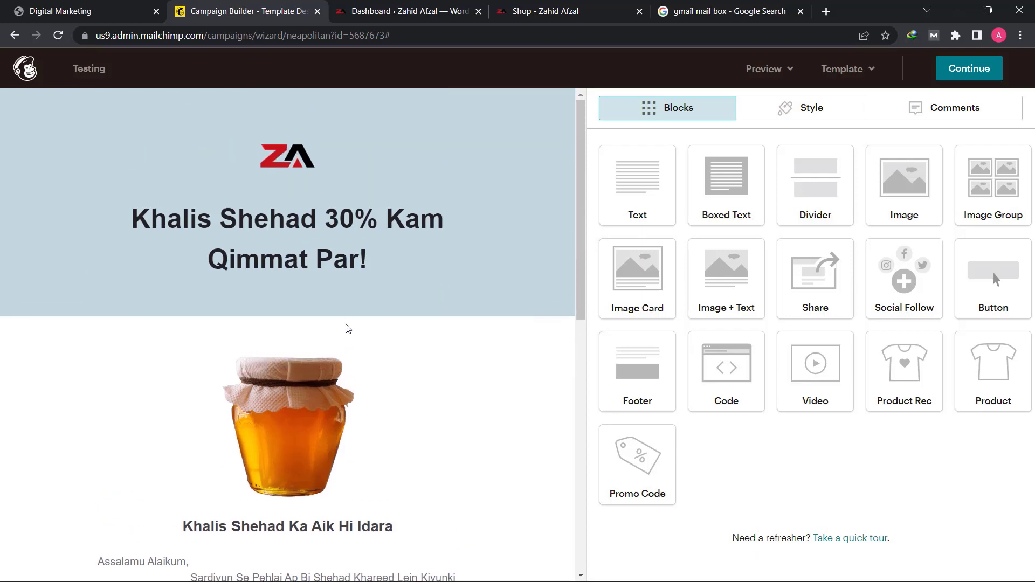
scroll(365, 326, "down", 5)
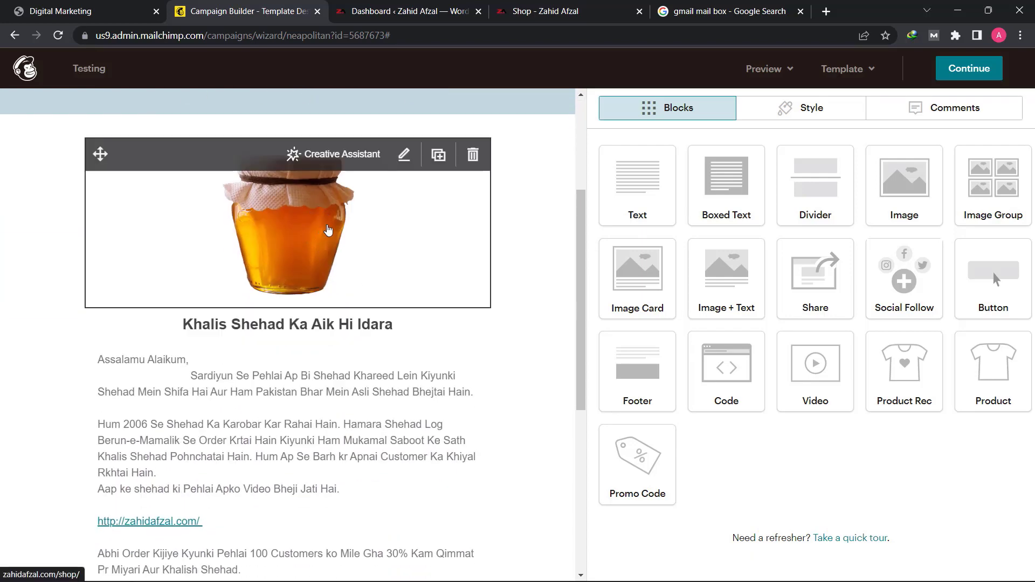
left_click(328, 230)
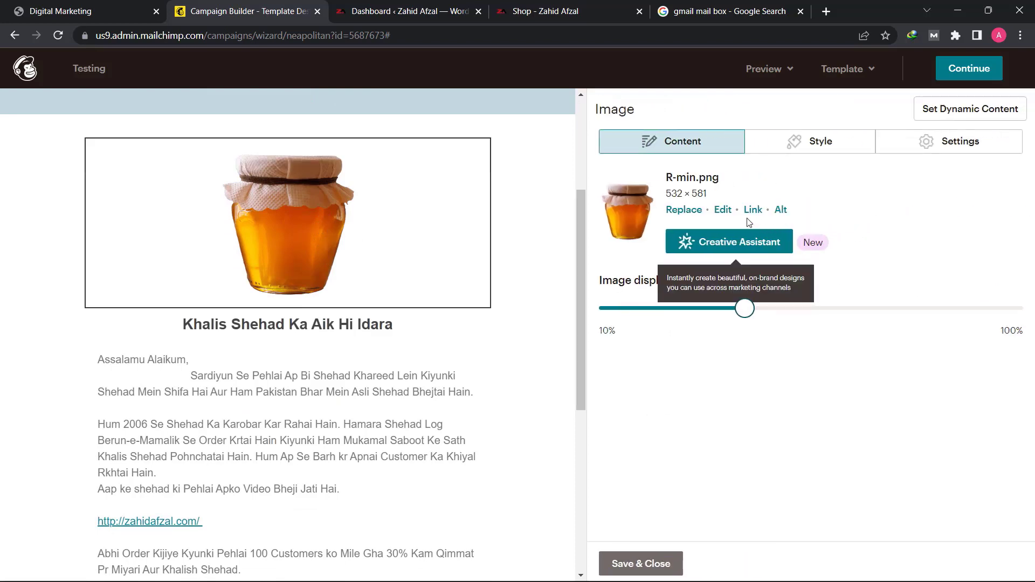
scroll(307, 415, "down", 5)
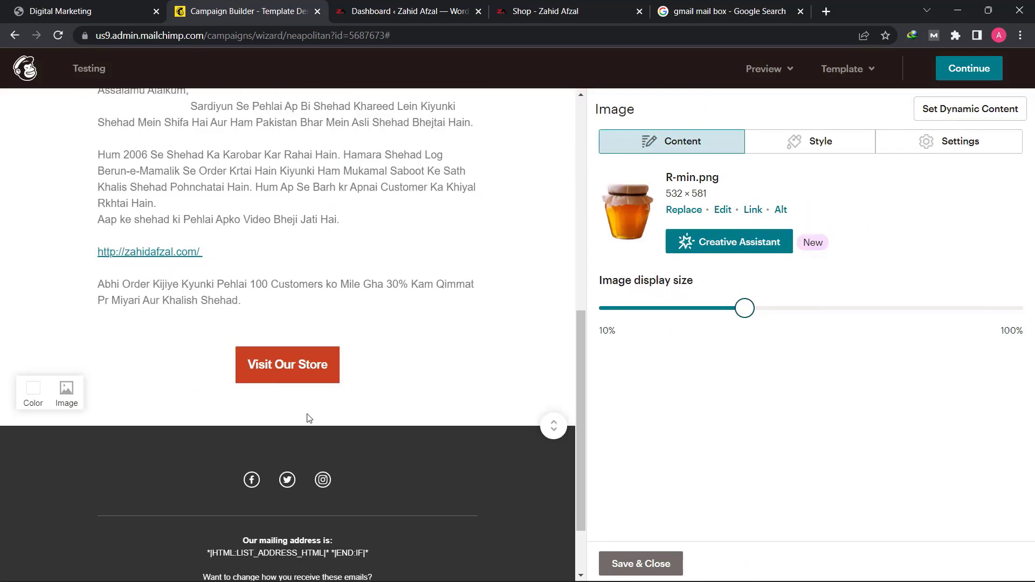
scroll(314, 290, "up", 1)
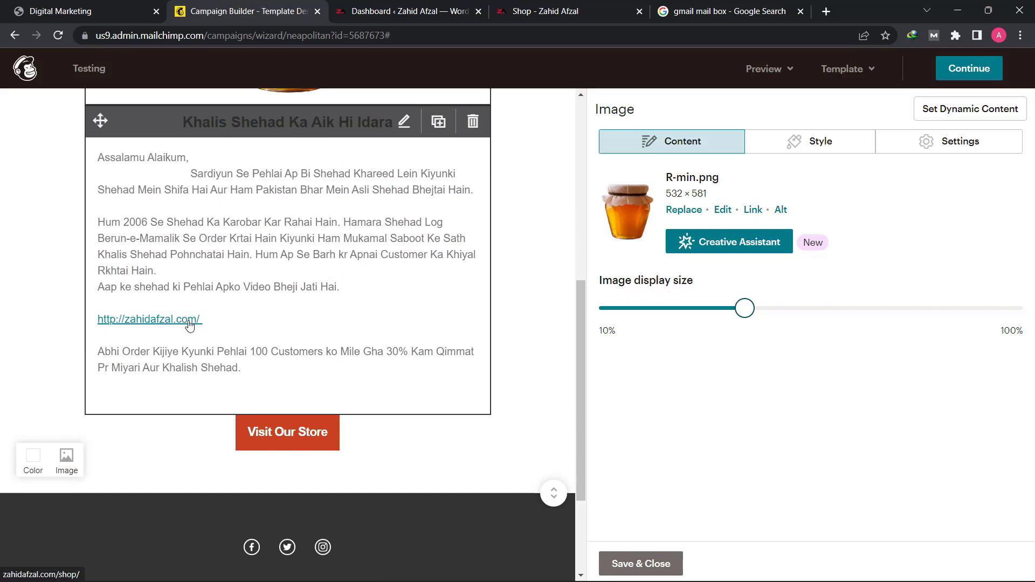
mouse_move(317, 433)
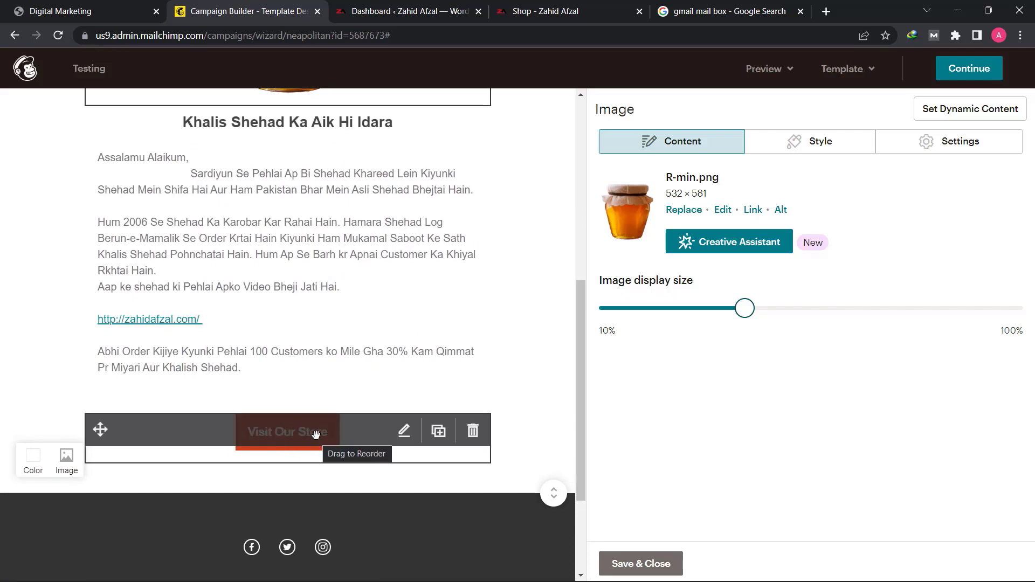
scroll(317, 191, "up", 6)
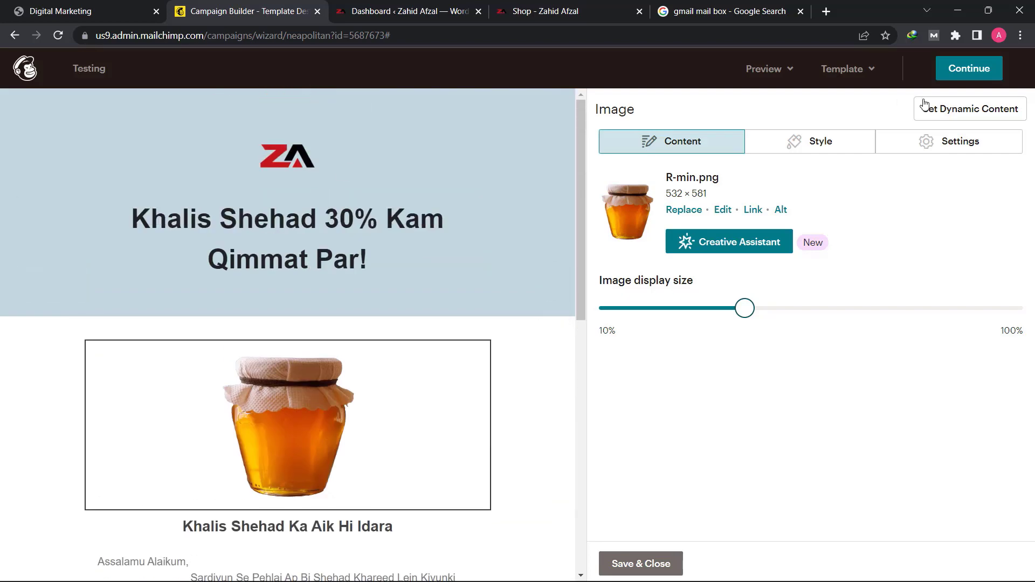
- Finish the email design and review the Testing campaign's content, campaign link and social post sections
left_click(973, 69)
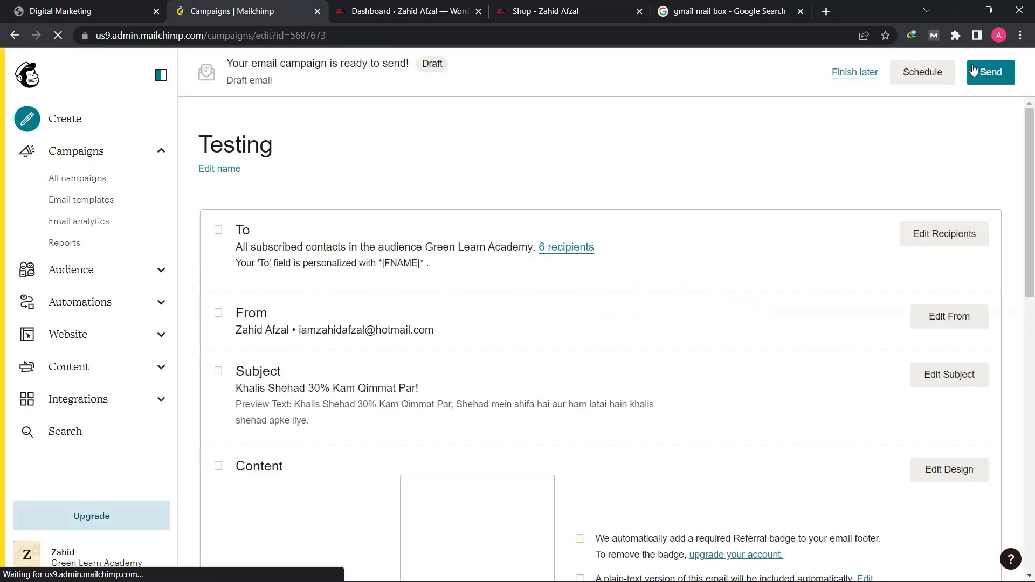
scroll(588, 291, "down", 5)
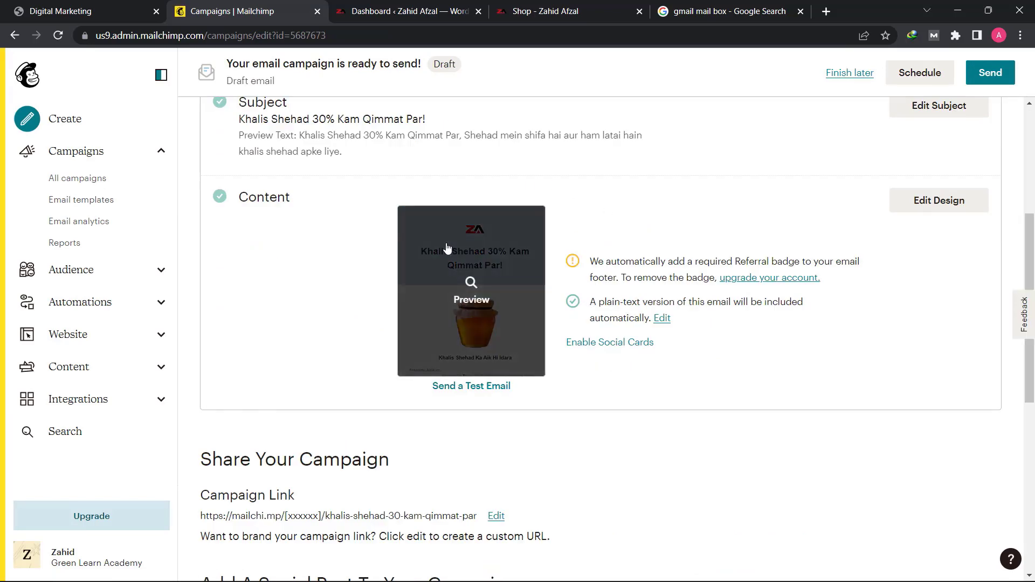
scroll(320, 358, "down", 3)
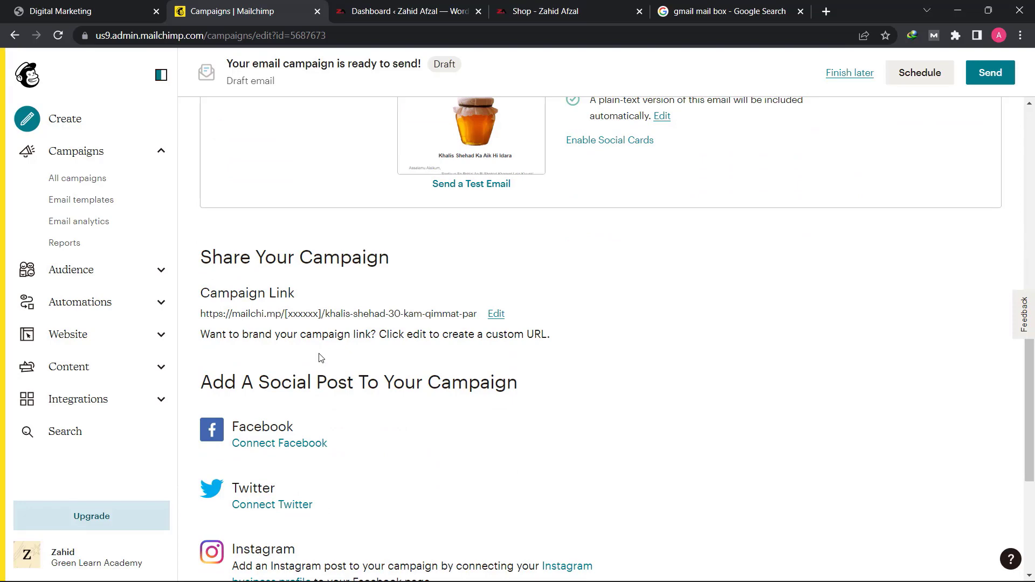
scroll(321, 357, "down", 4)
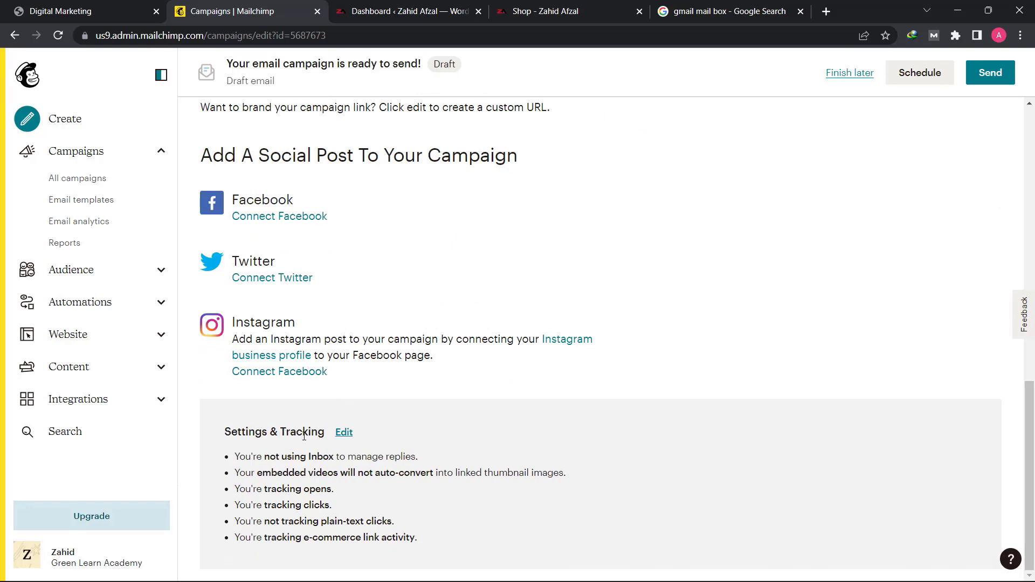
- Check the campaign's Settings & Tracking options for opens, clicks and e-commerce links, and save them
left_click(344, 434)
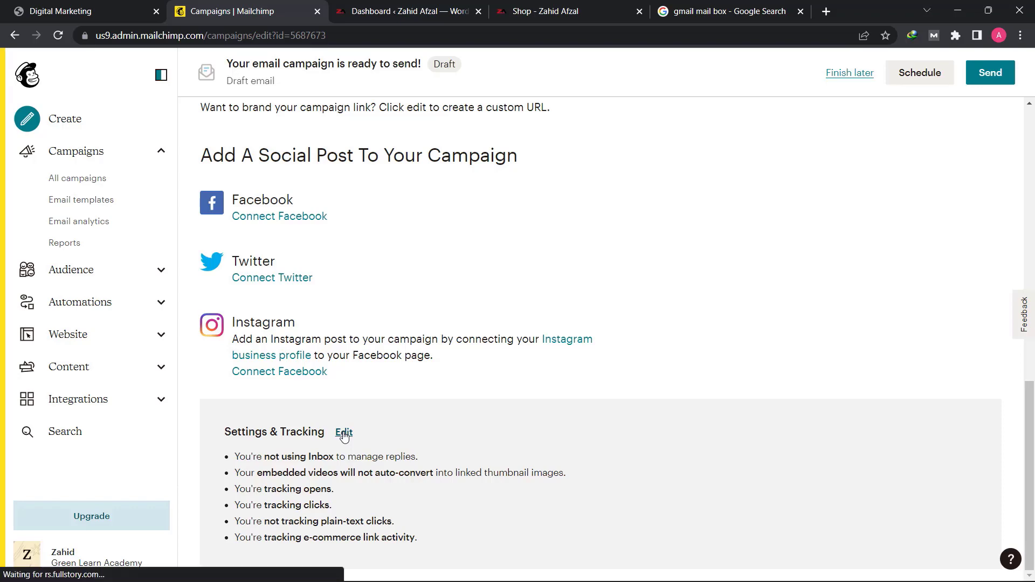
scroll(344, 436, "down", 8)
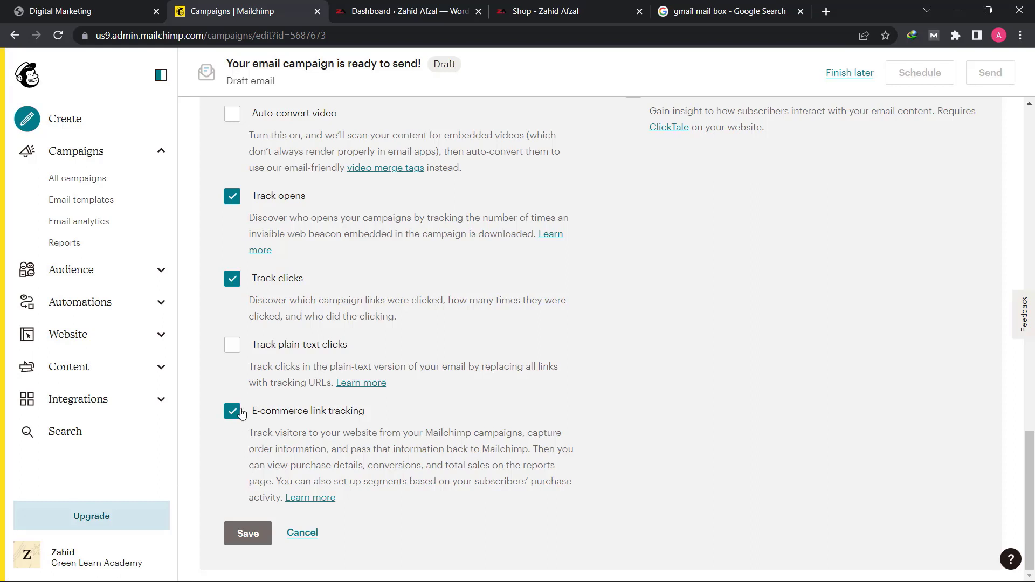
left_click(250, 534)
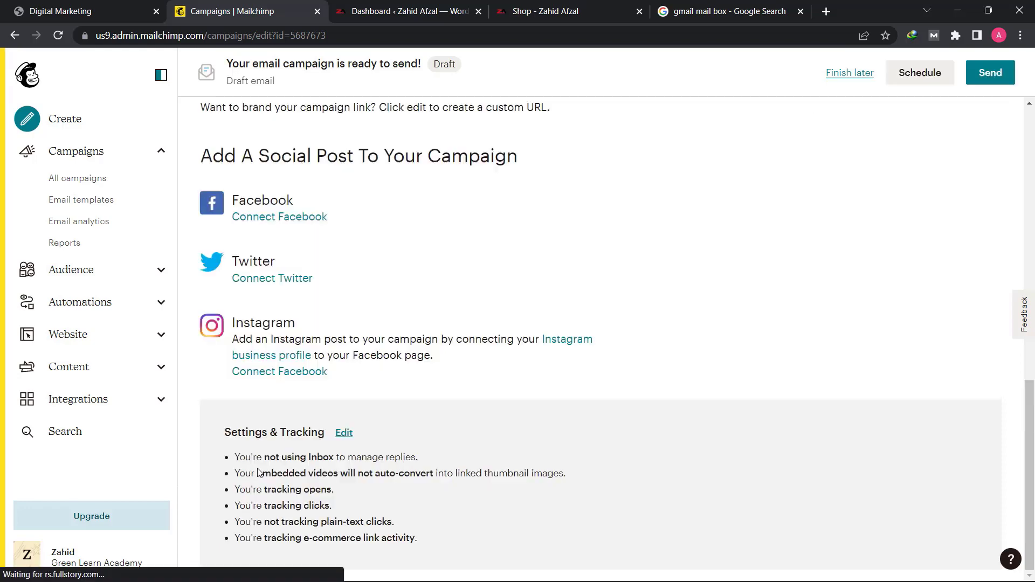
scroll(554, 451, "up", 8)
scroll(555, 450, "up", 5)
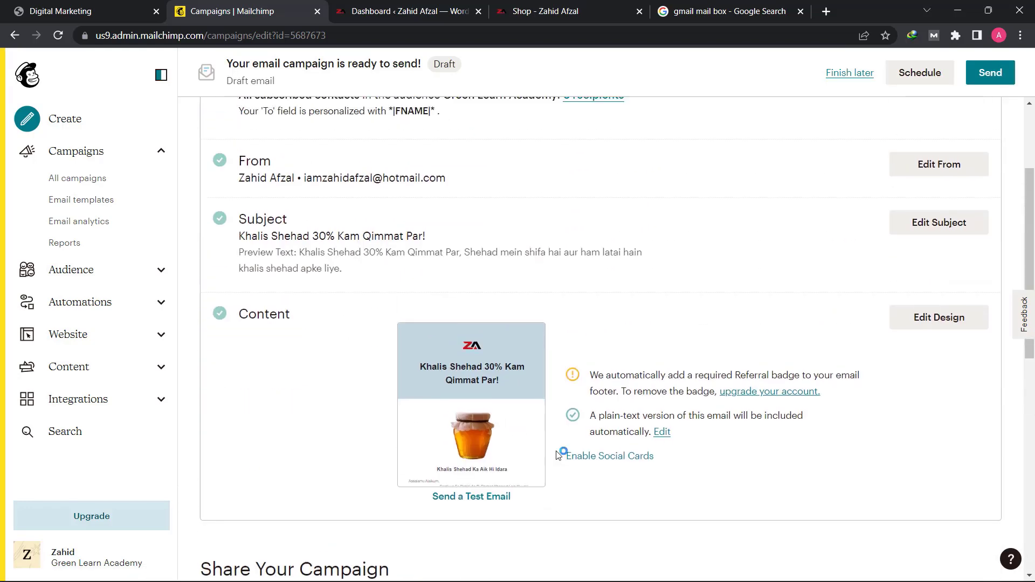
- Check the Testing campaign's recipients, sender, subject and content once more, and send it immediately to the Green Learn Academy subscribers
scroll(537, 356, "down", 5)
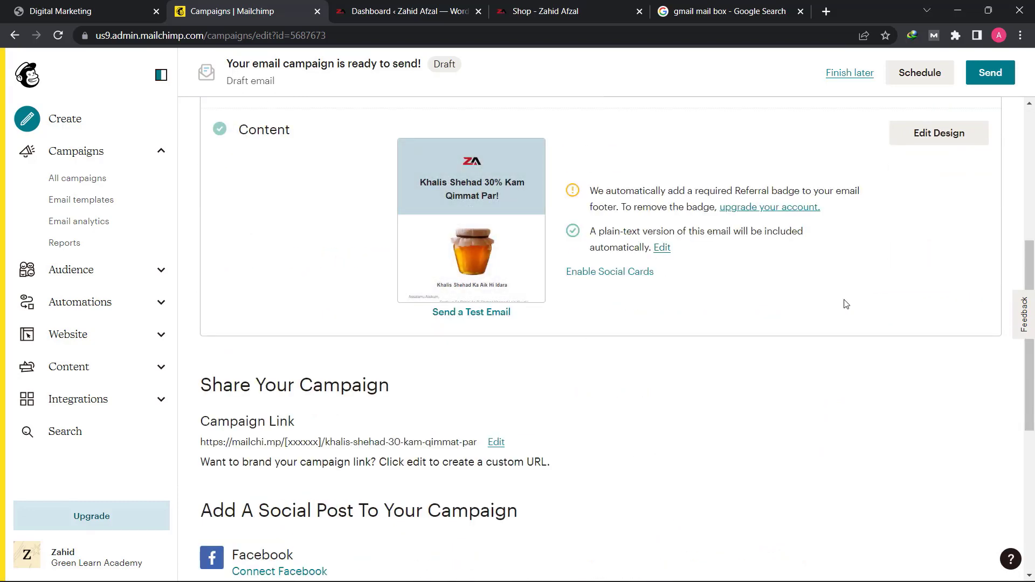
scroll(844, 303, "up", 1)
scroll(844, 303, "up", 3)
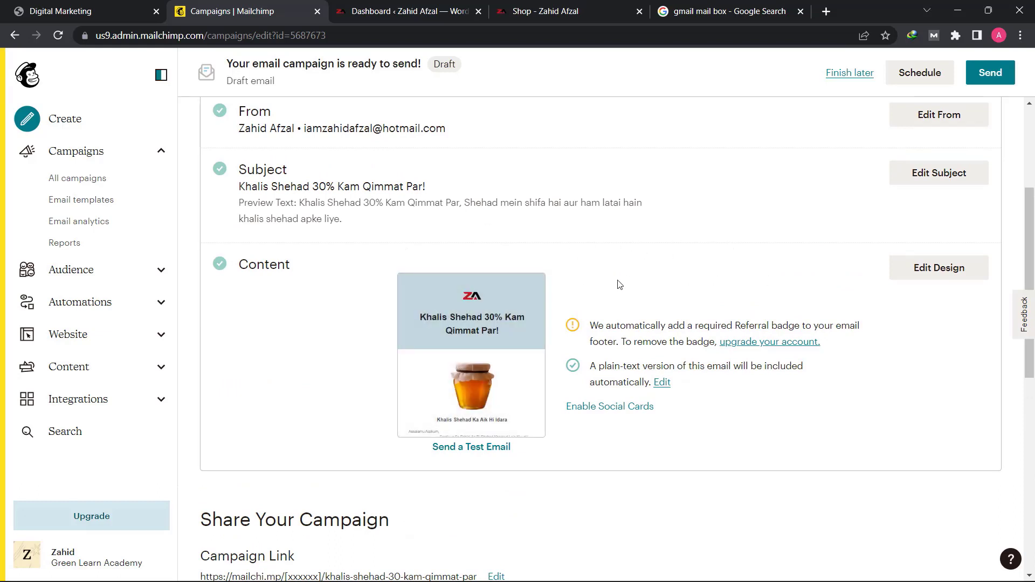
scroll(628, 272, "up", 4)
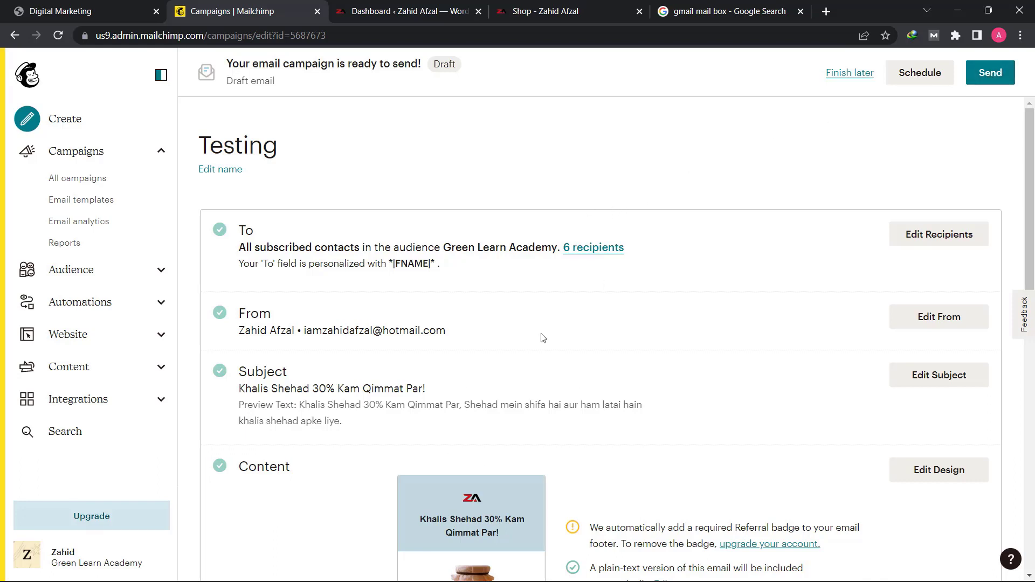
left_click(995, 82)
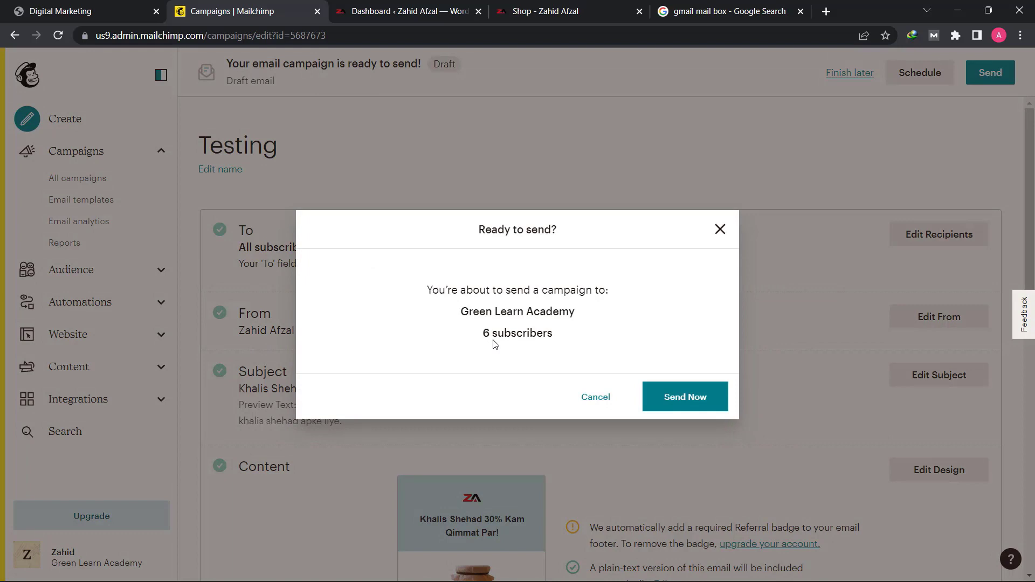
left_click(685, 405)
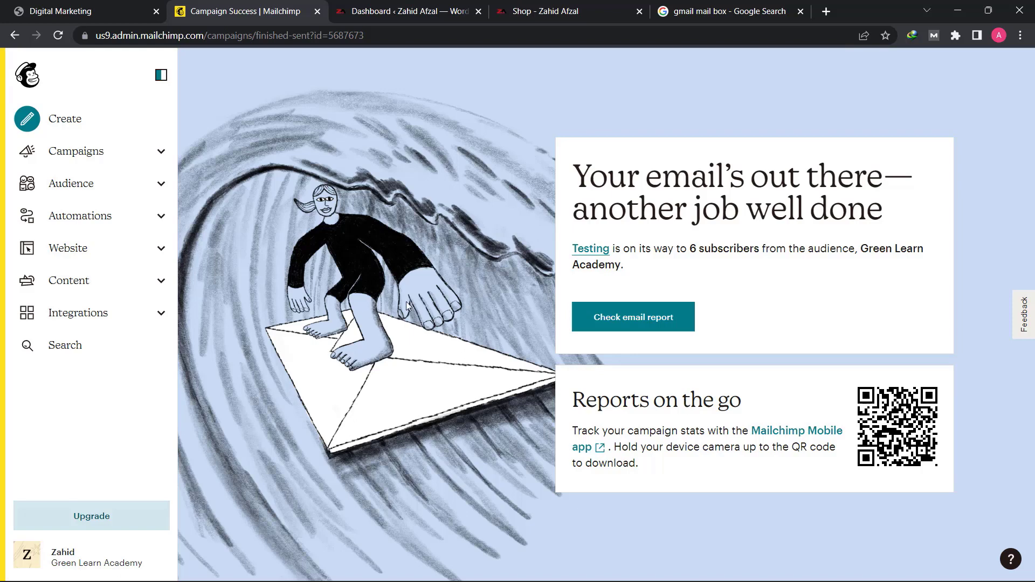
- Open the sent Testing campaign's email report and examine its opens, clicks, bounces, orders and revenue
left_click(625, 314)
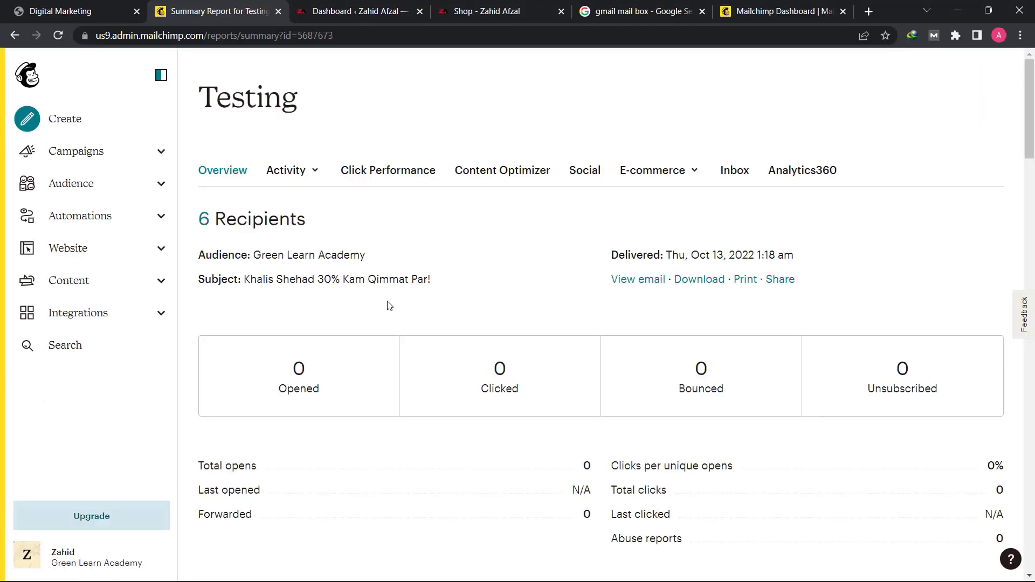
scroll(550, 291, "down", 6)
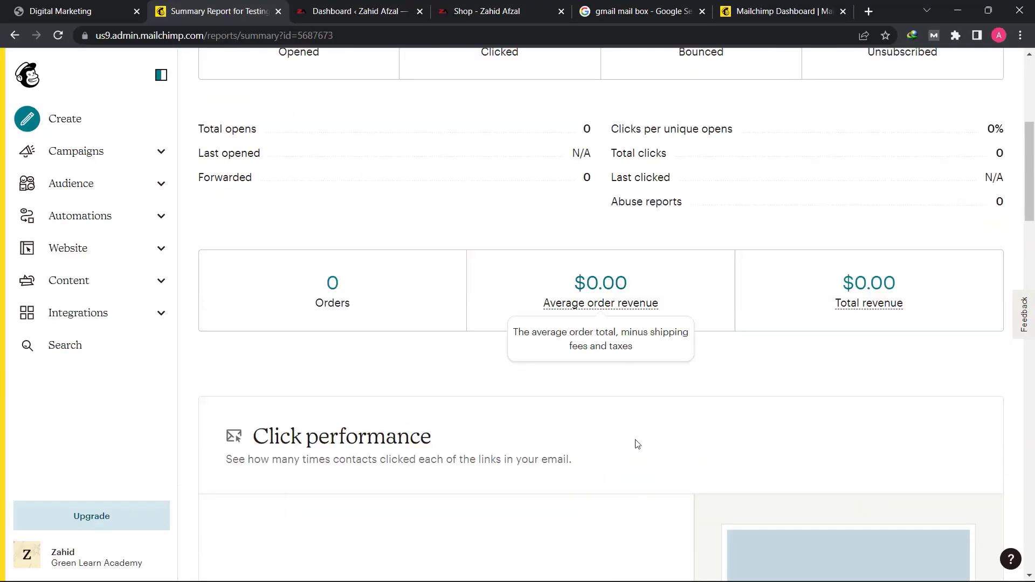
scroll(593, 388, "up", 6)
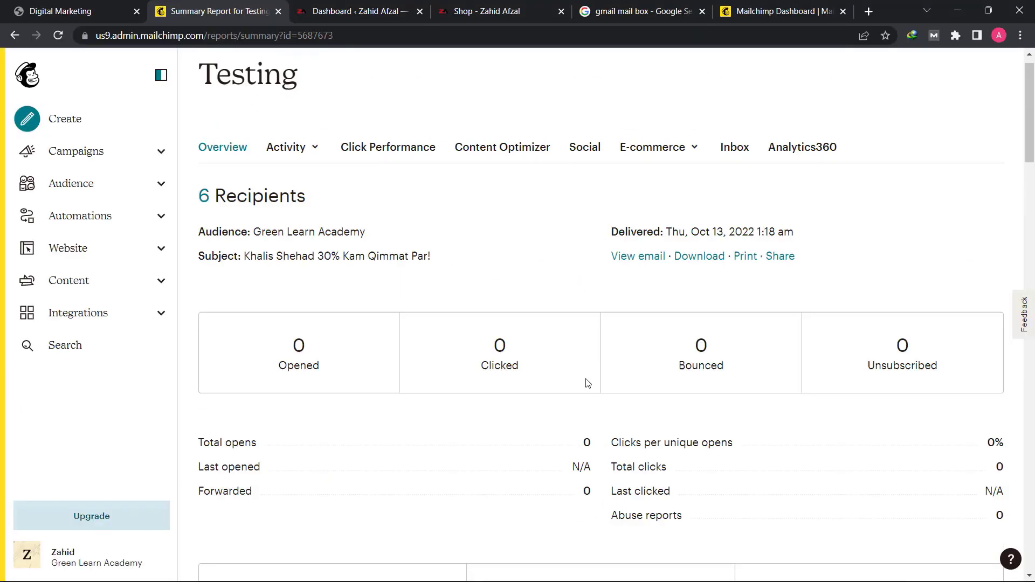
- Return to the dashboard and open the Reports page listing the account's campaigns
left_click(35, 76)
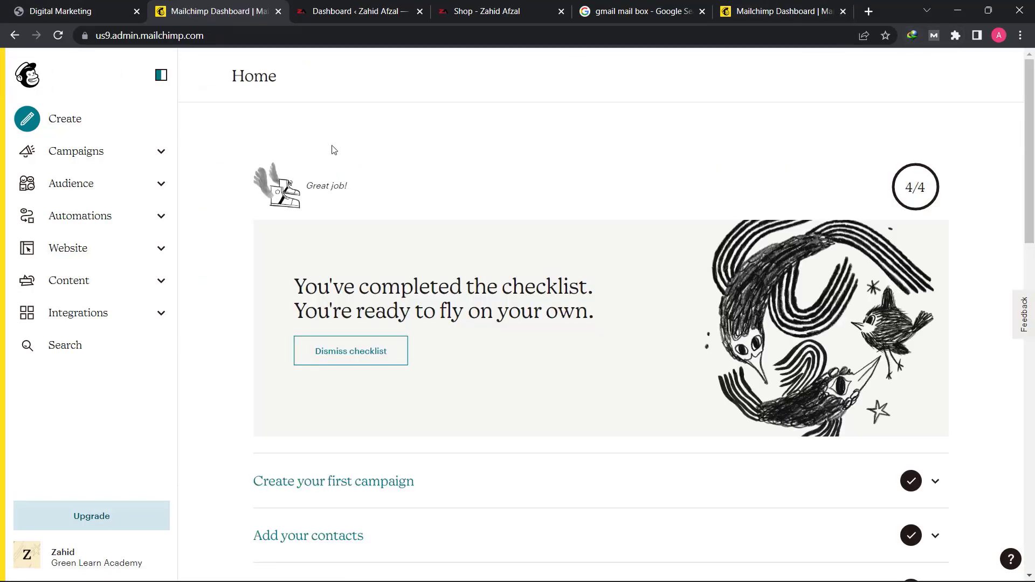
left_click(141, 153)
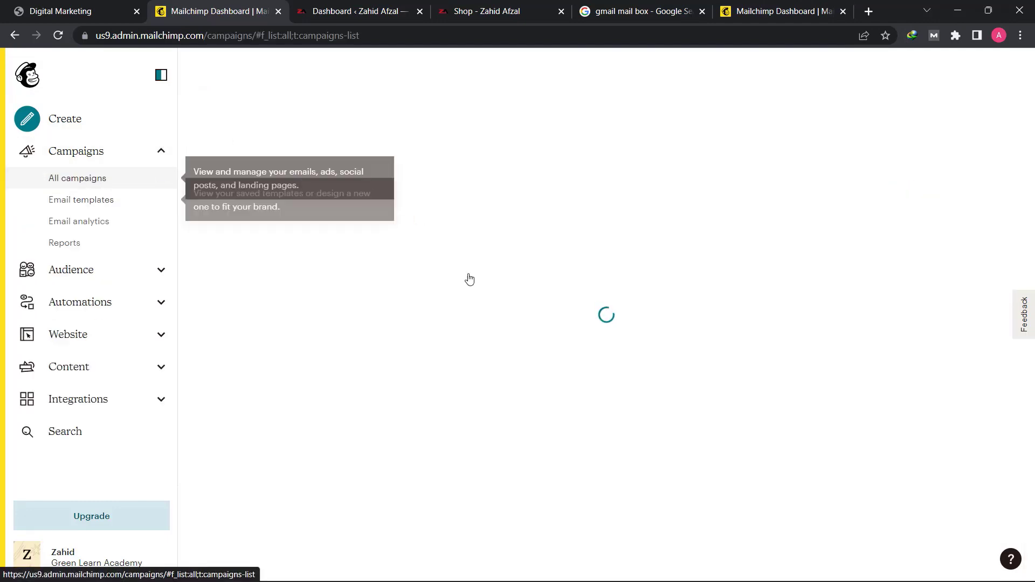
left_click(171, 243)
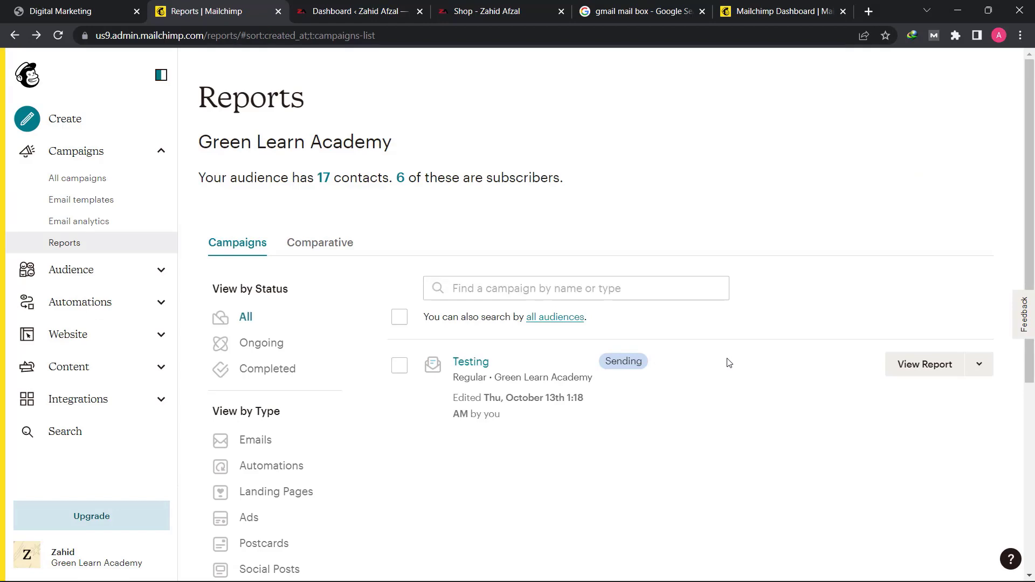
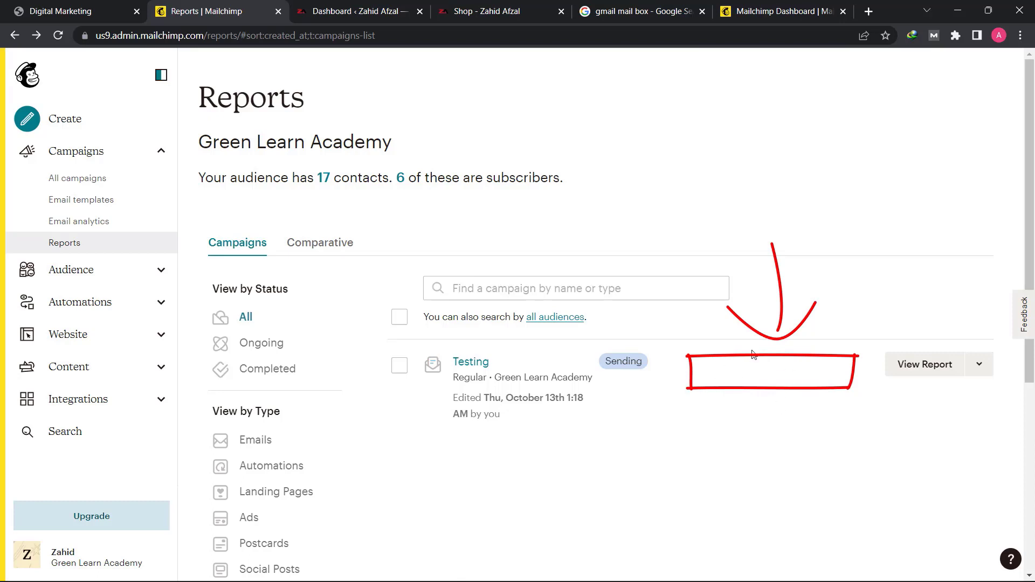
- Open the Testing campaign's summary report and check its audience, subject line and delivery time
left_click(923, 372)
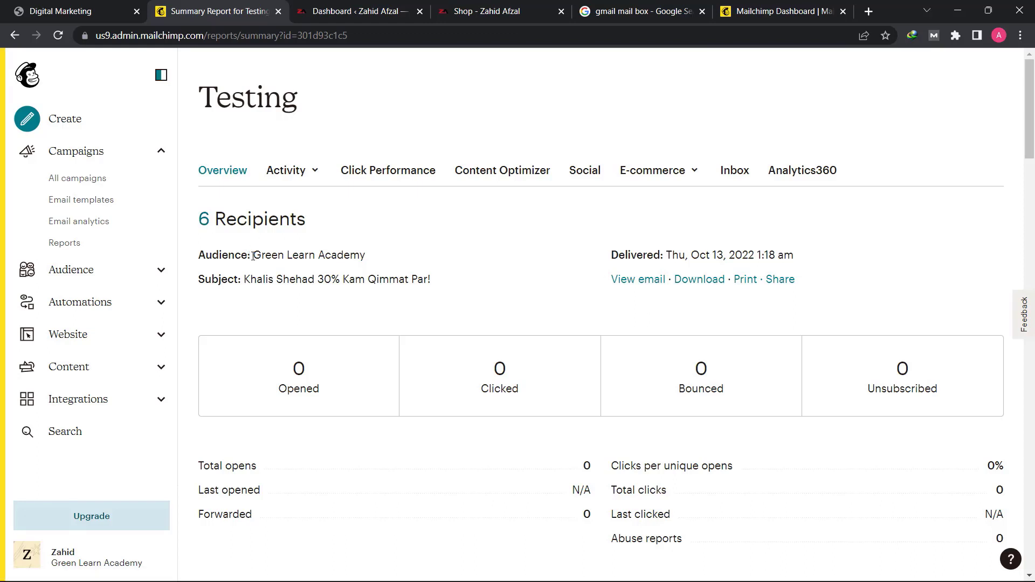
left_click_drag(257, 254, 365, 258)
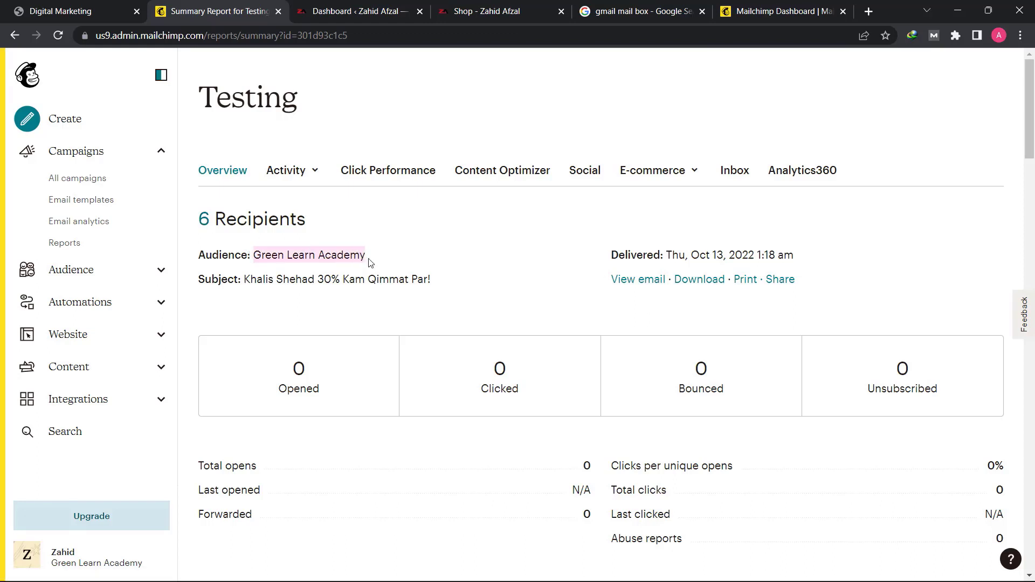
left_click(371, 265)
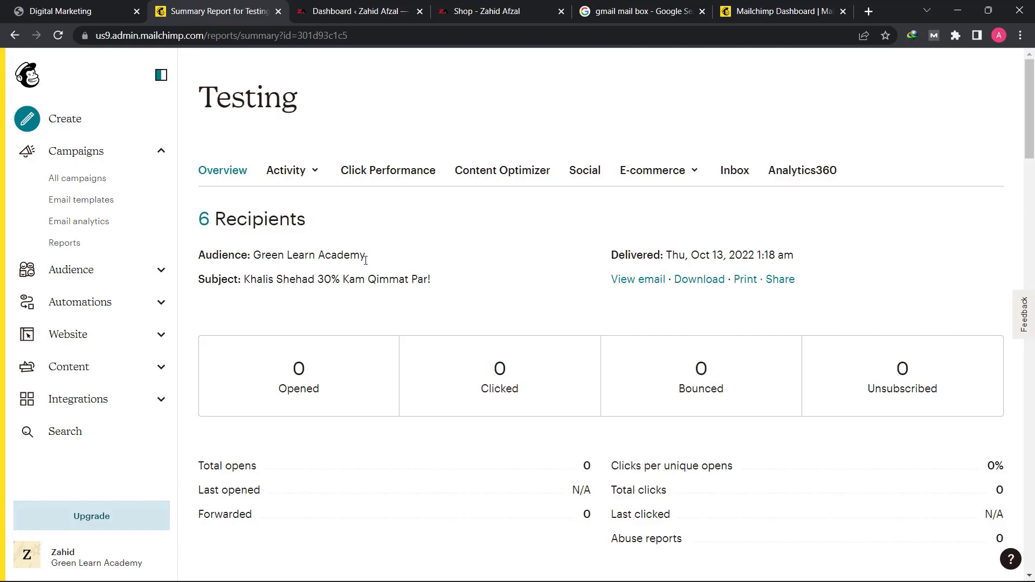
left_click_drag(365, 257, 271, 257)
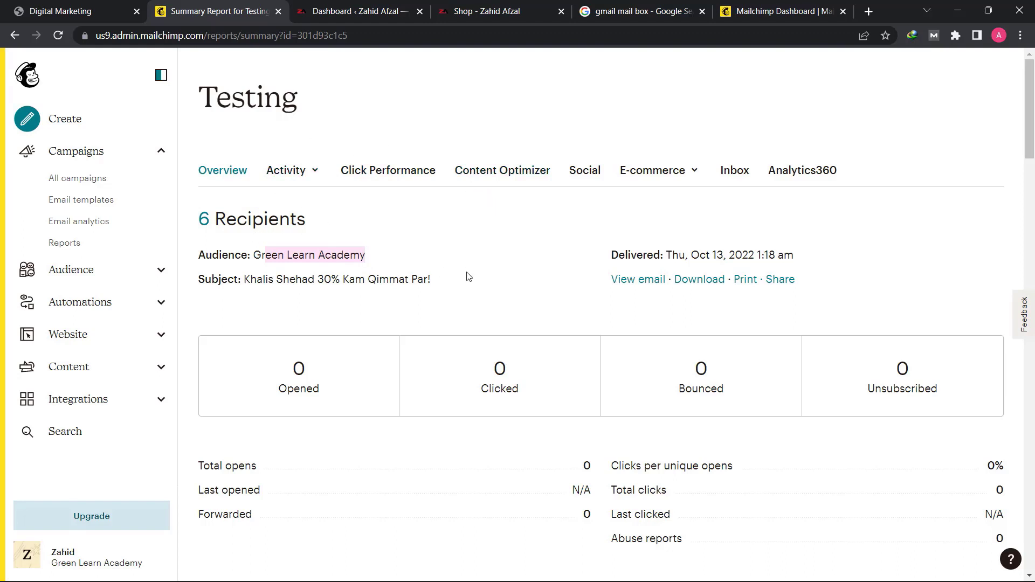
left_click(330, 255)
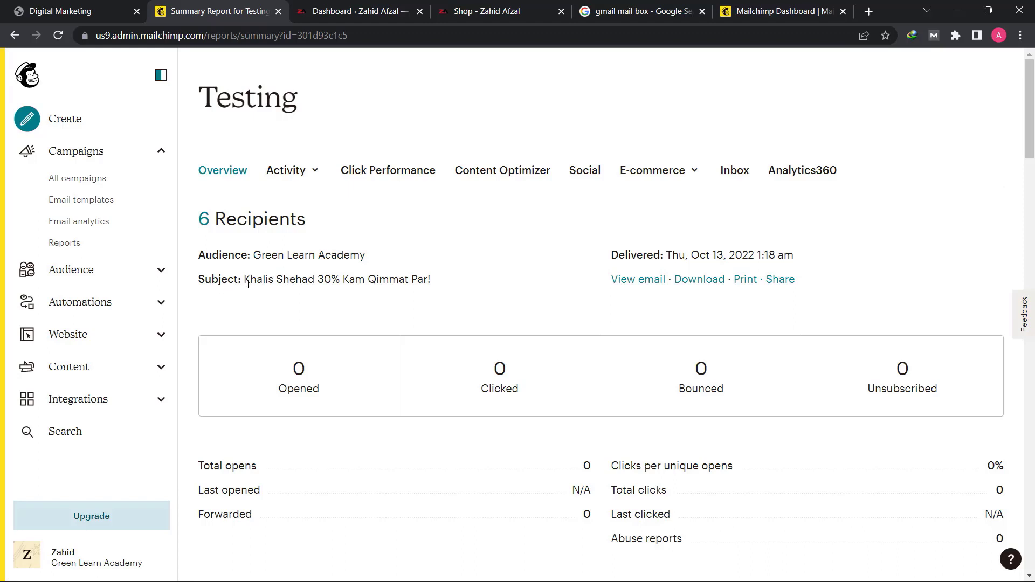
left_click_drag(251, 282, 307, 291)
left_click(436, 286)
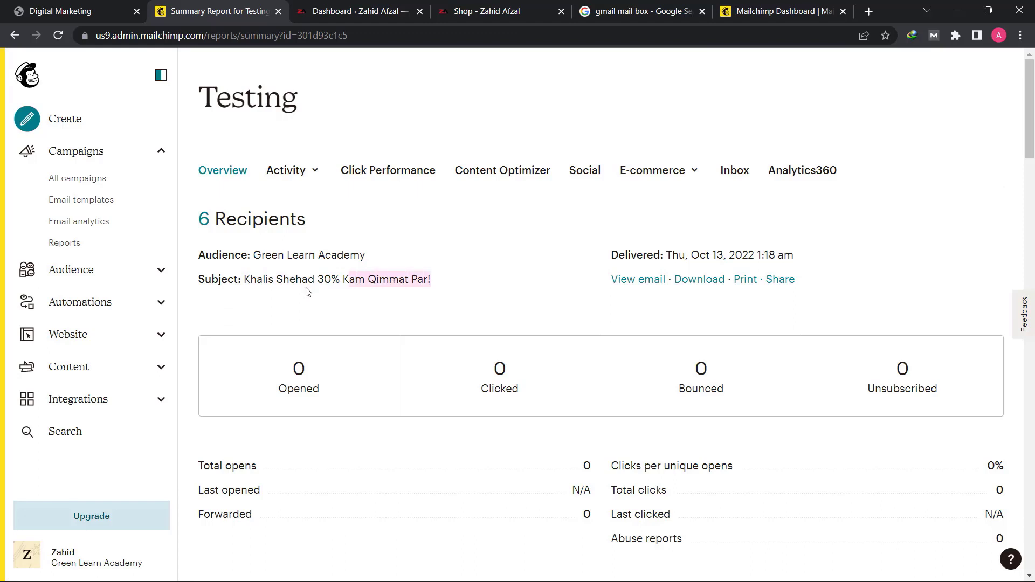
left_click(304, 289)
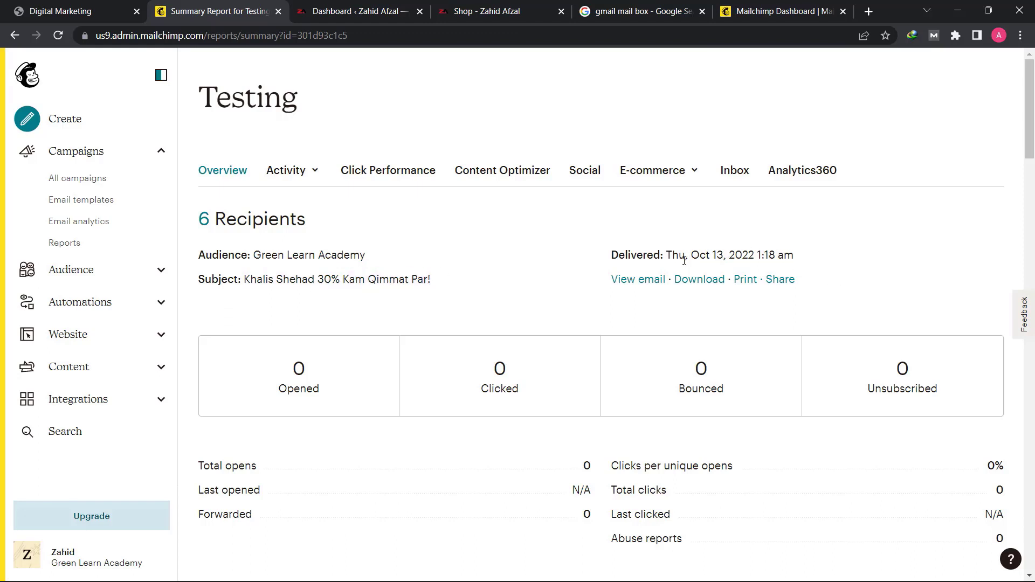
left_click_drag(674, 260, 806, 262)
left_click(805, 262)
left_click_drag(798, 258, 706, 254)
left_click(692, 254)
- Examine the report's opens, clicks and abuse reports, along with the orders, average order revenue and total revenue
scroll(642, 326, "down", 4)
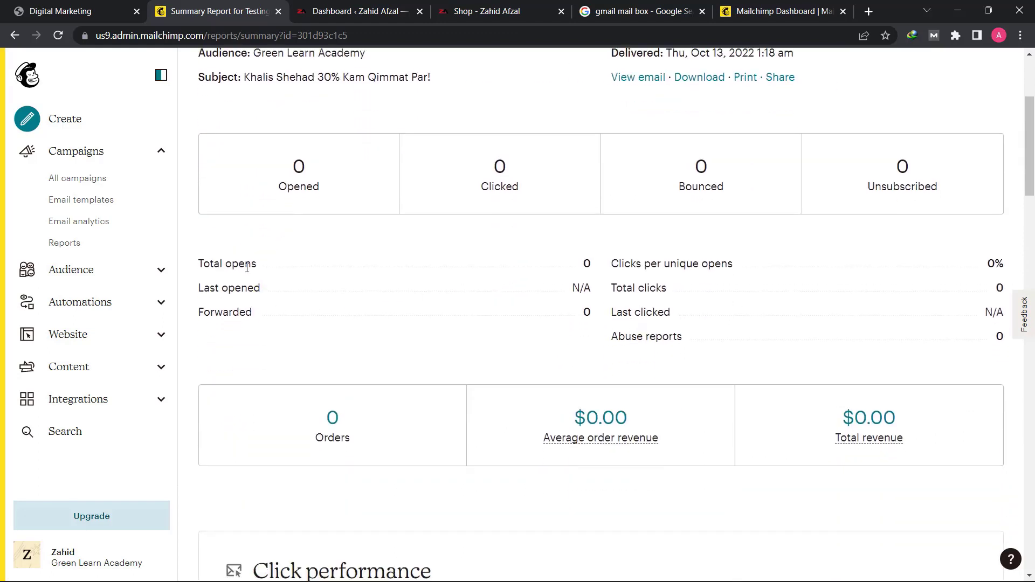
left_click(548, 266)
left_click_drag(617, 337, 709, 338)
left_click(711, 339)
left_click_drag(624, 335, 723, 349)
left_click(784, 351)
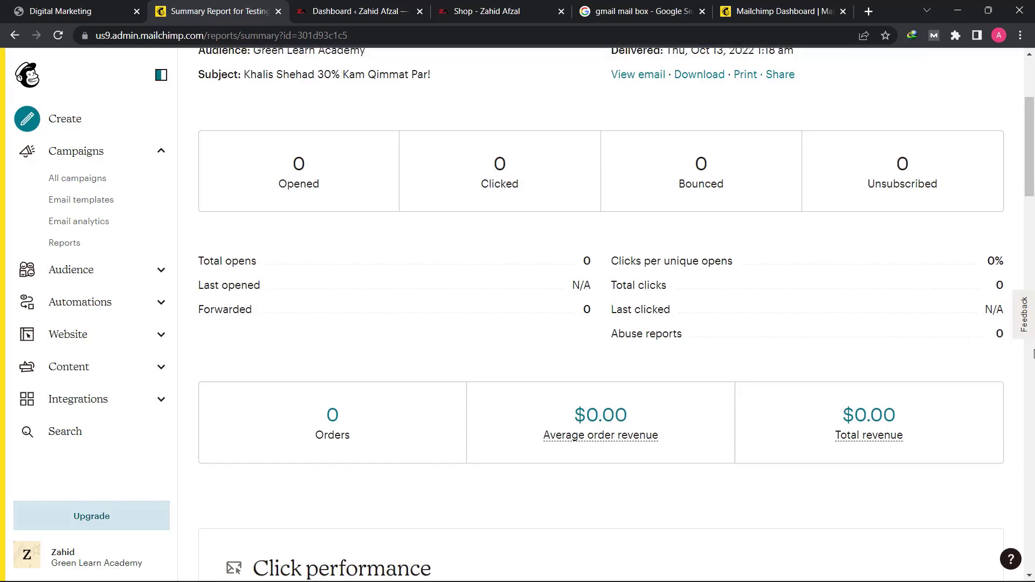
scroll(943, 334, "down", 2)
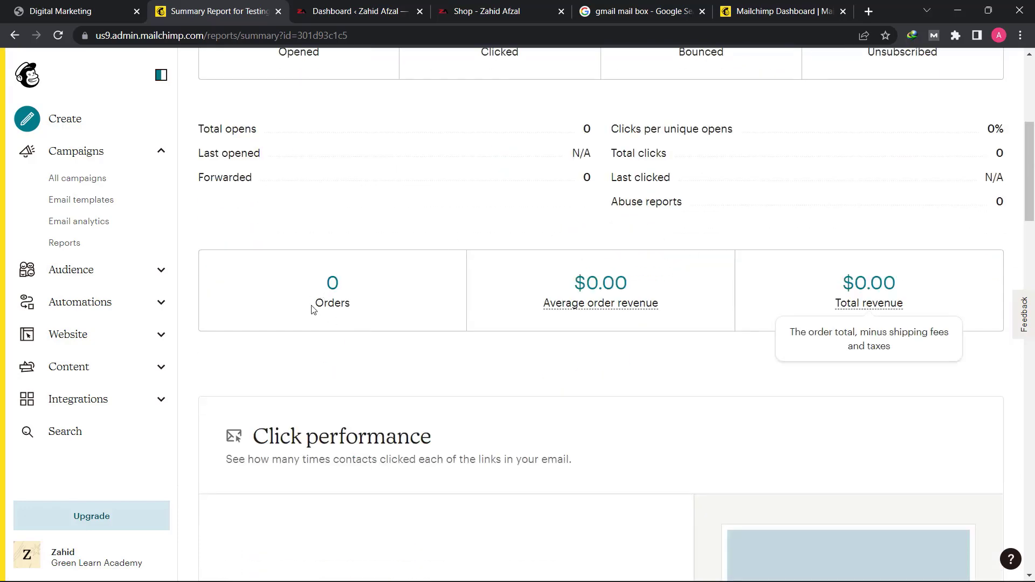
triple_click(350, 306)
left_click(394, 312)
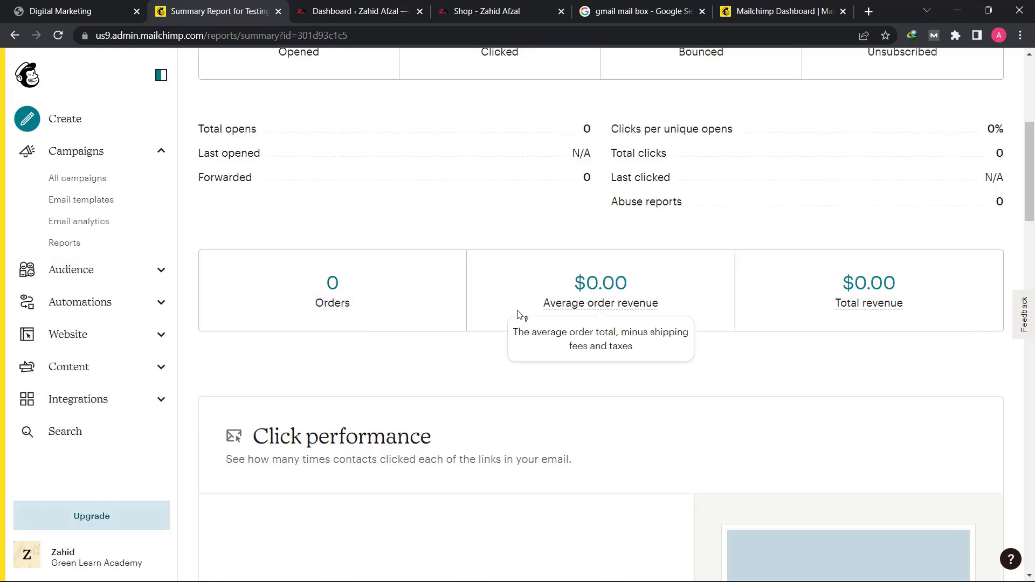
mouse_move(777, 310)
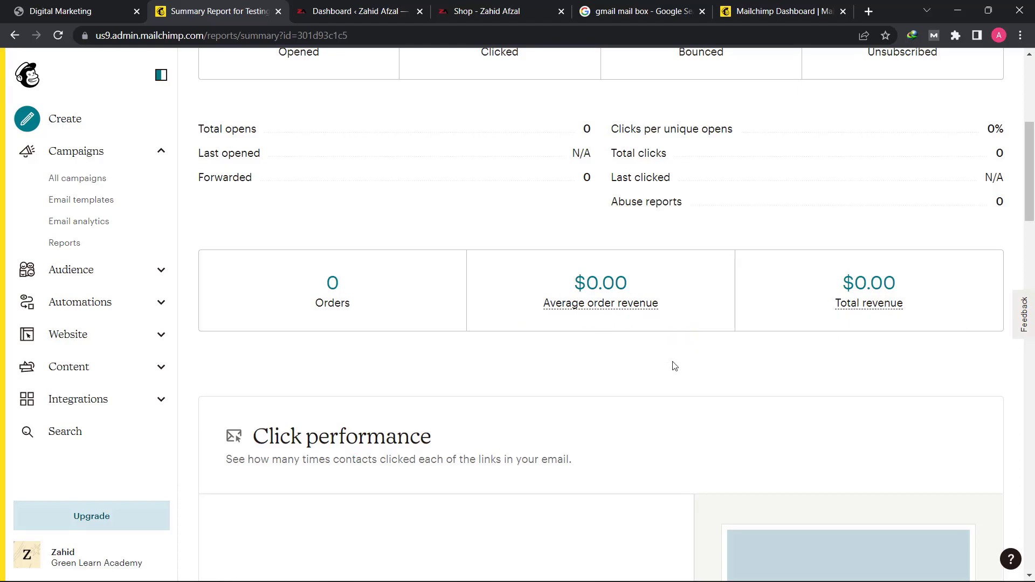
- Review the report's Click performance section and its information about links in the email
scroll(673, 367, "down", 5)
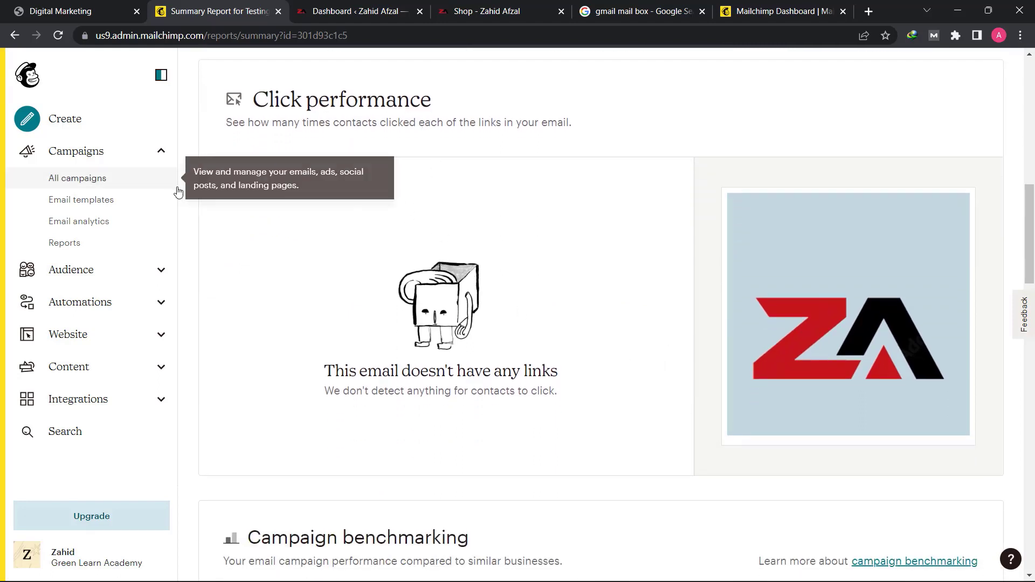
left_click_drag(485, 122, 577, 130)
left_click(522, 167)
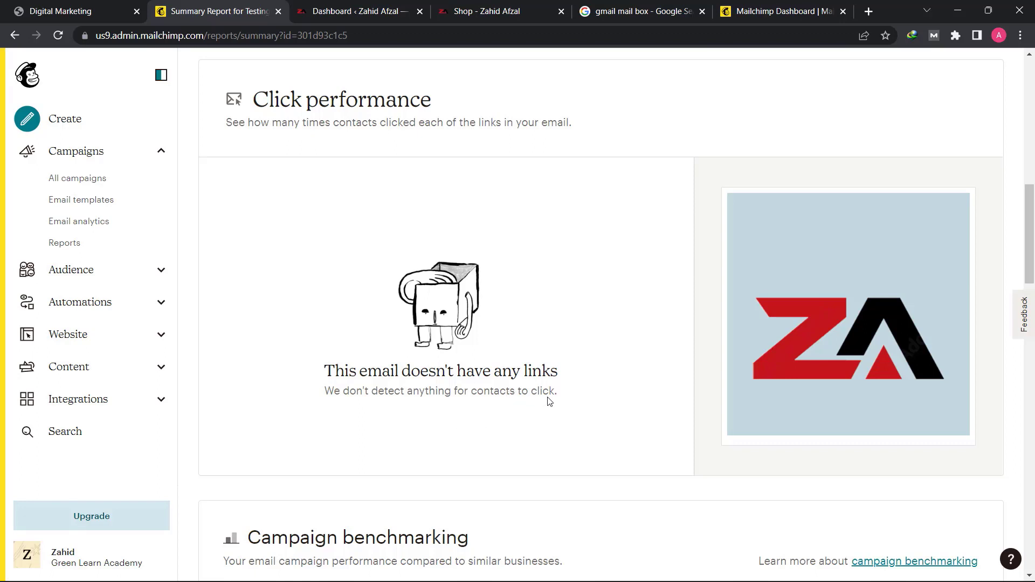
left_click_drag(558, 391, 369, 392)
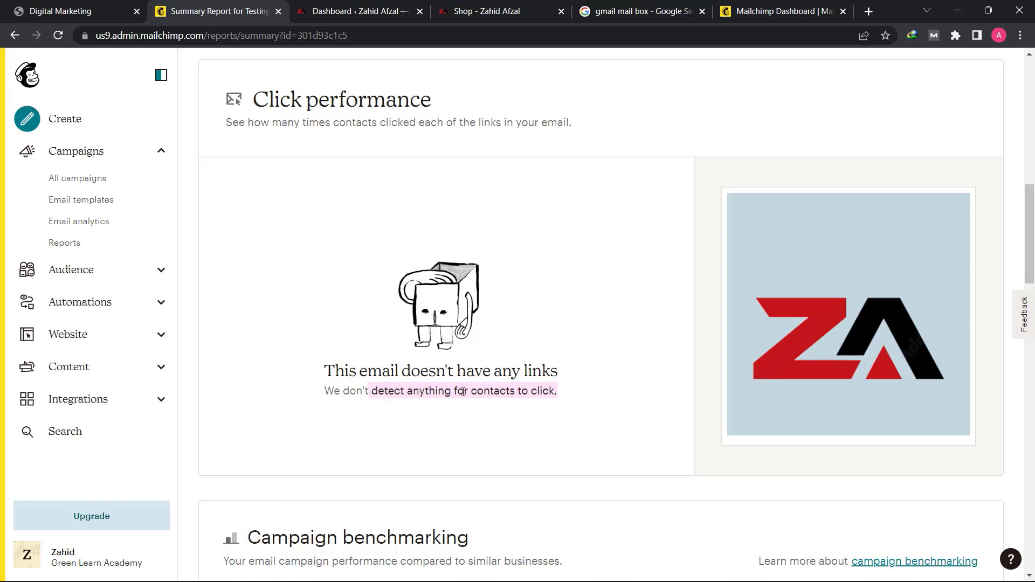
left_click(544, 396)
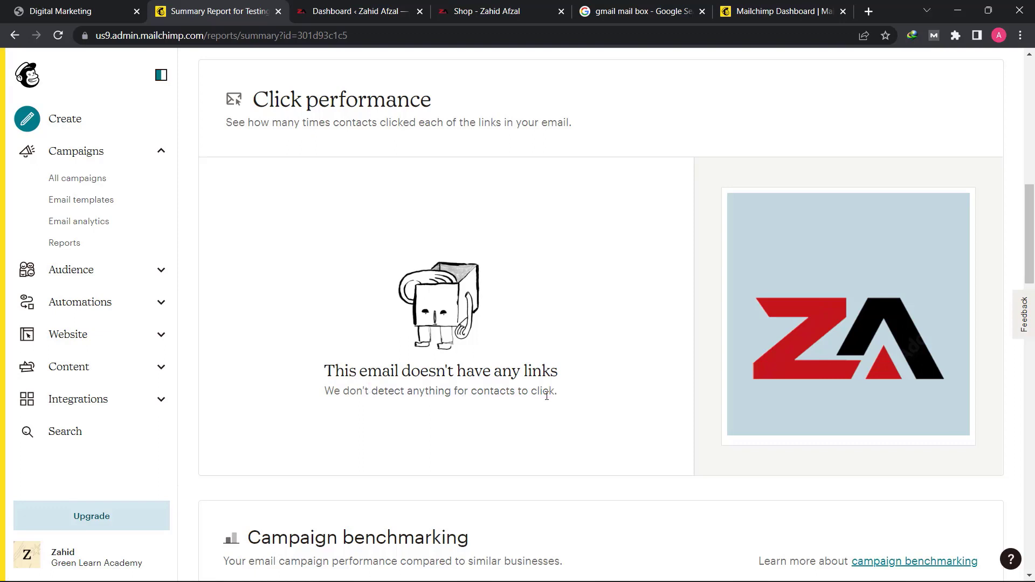
scroll(545, 402, "down", 5)
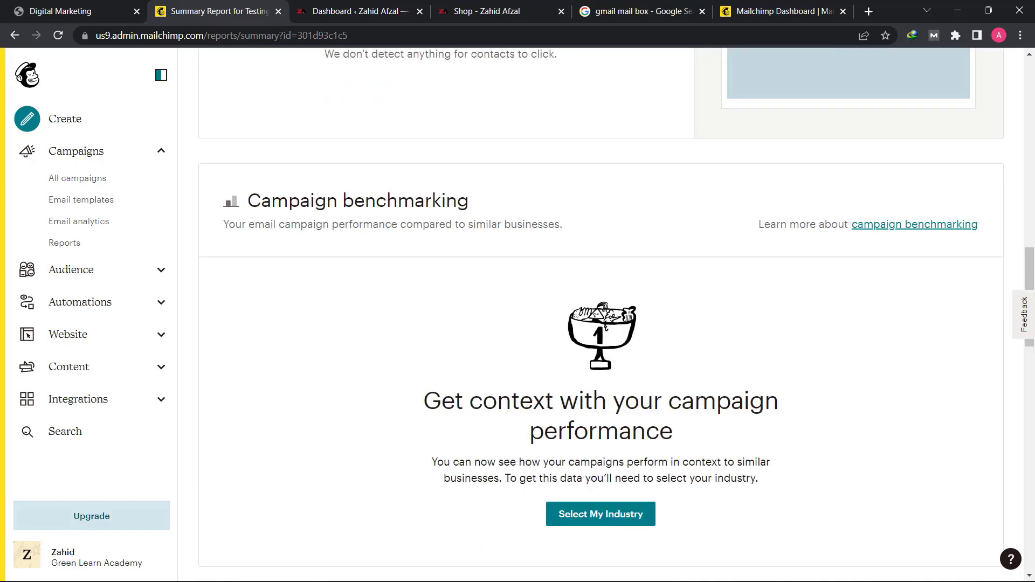
- Open the industry selection from Campaign benchmarking and set the account's industry to eCommerce
scroll(548, 407, "down", 1)
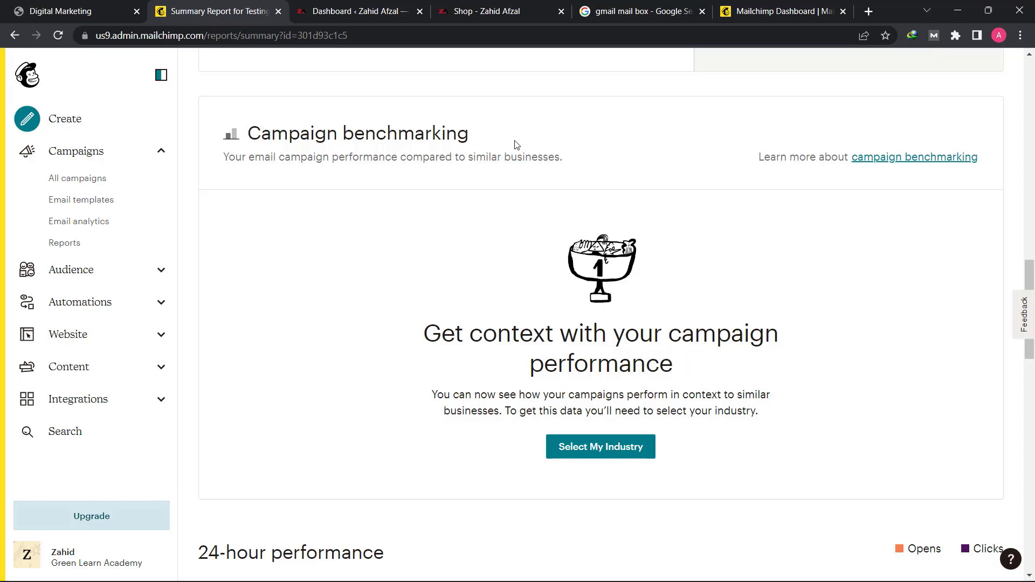
left_click(595, 450)
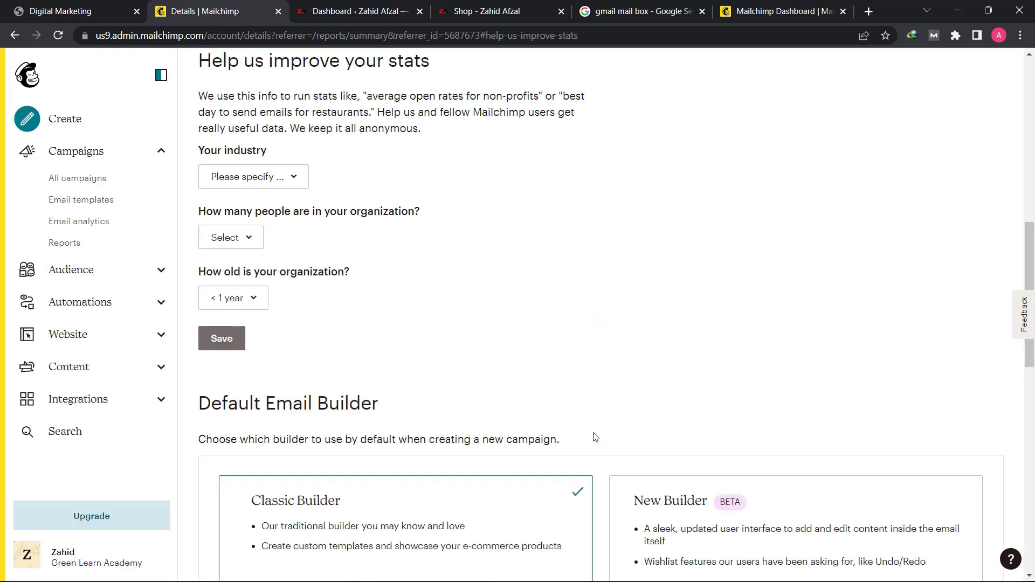
left_click(286, 173)
scroll(296, 383, "down", 5)
scroll(296, 377, "up", 3)
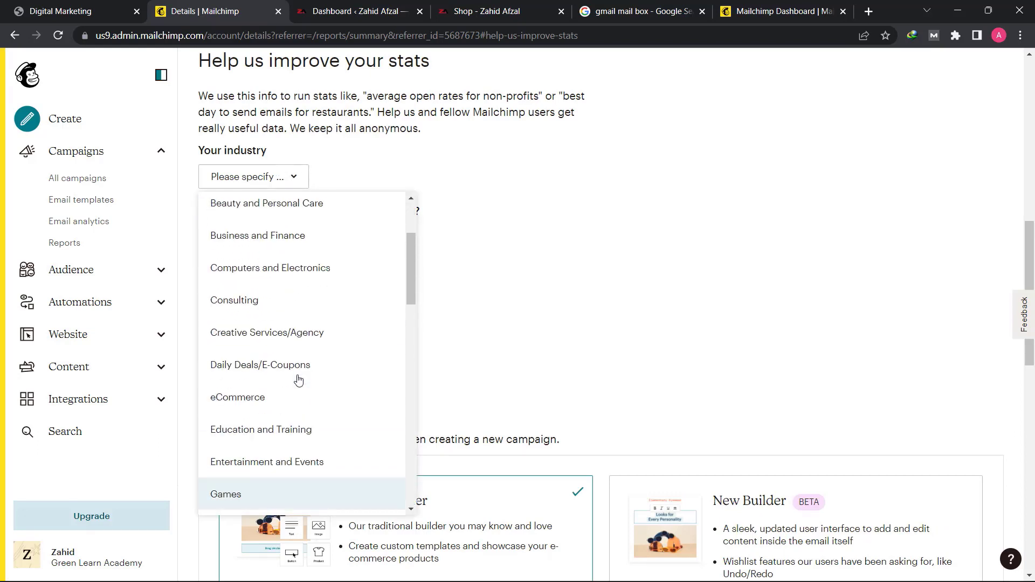
left_click(252, 391)
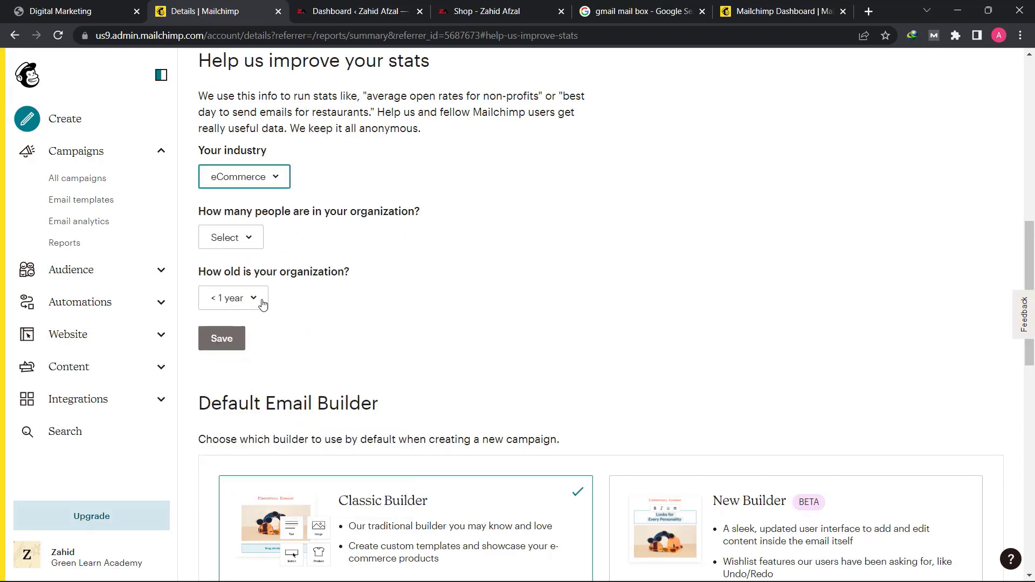
- Set the organization's size to 1-5 people and its age to < 1 year, and save the account details
left_click(261, 238)
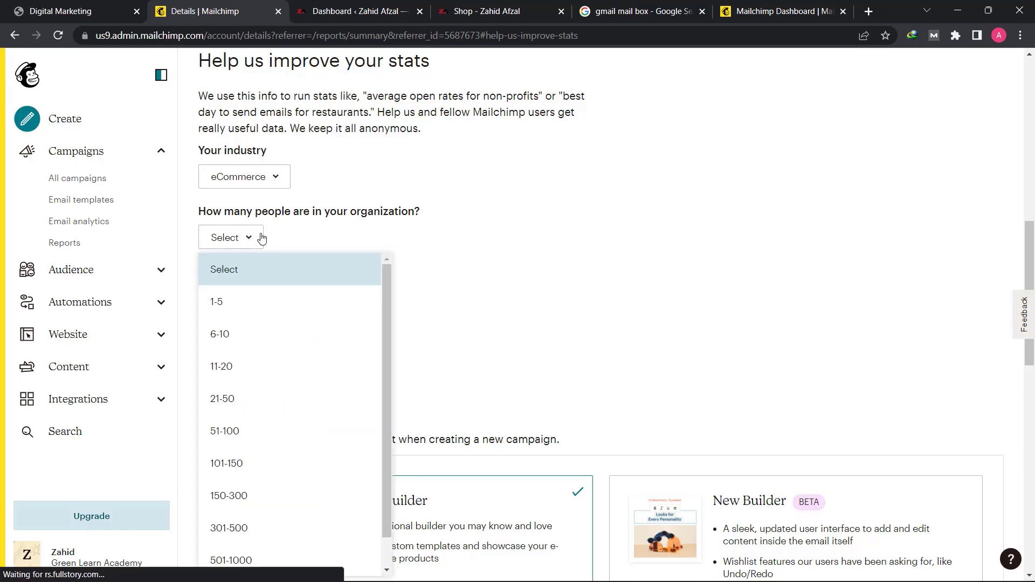
left_click(246, 300)
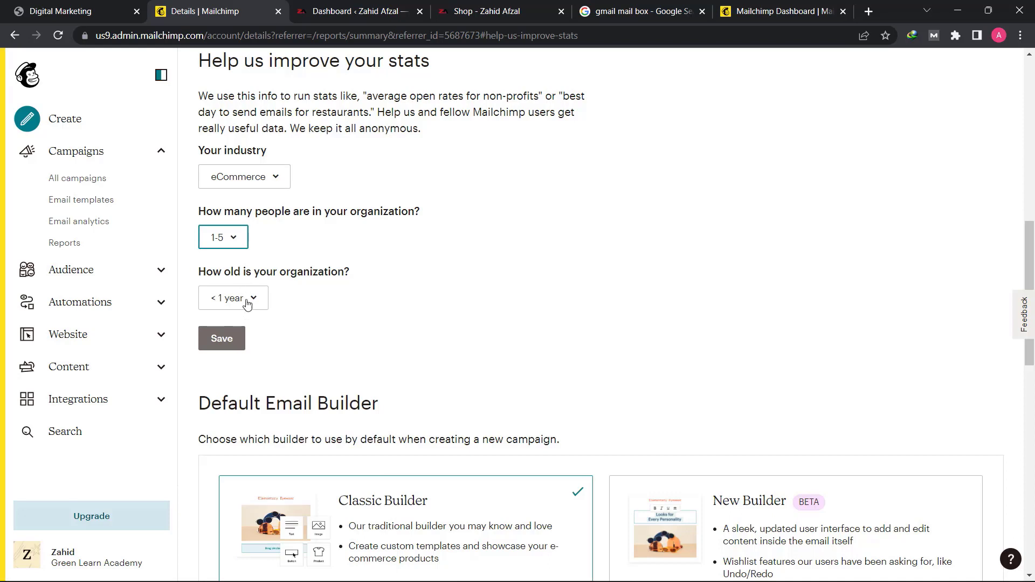
left_click(248, 305)
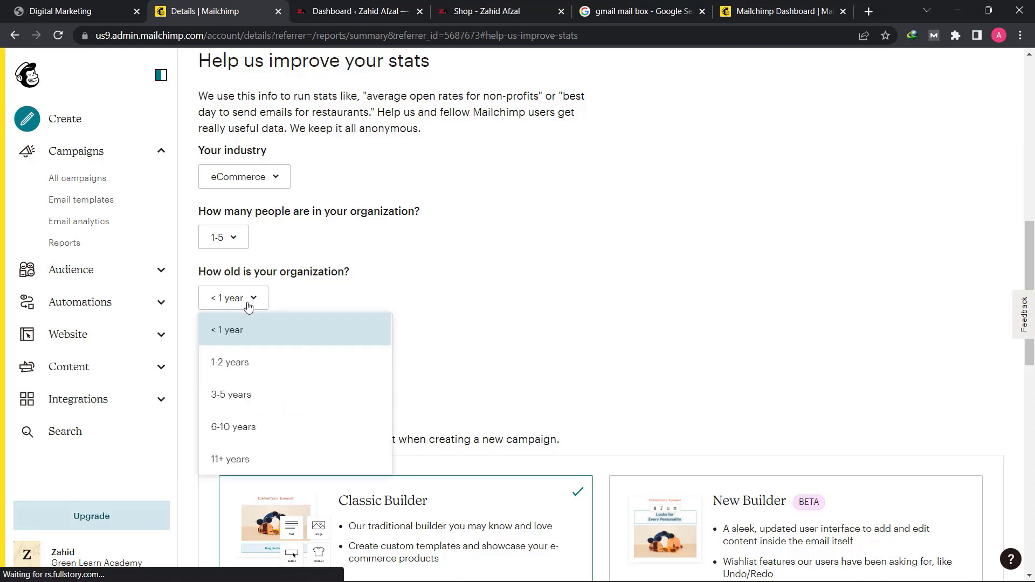
left_click(259, 335)
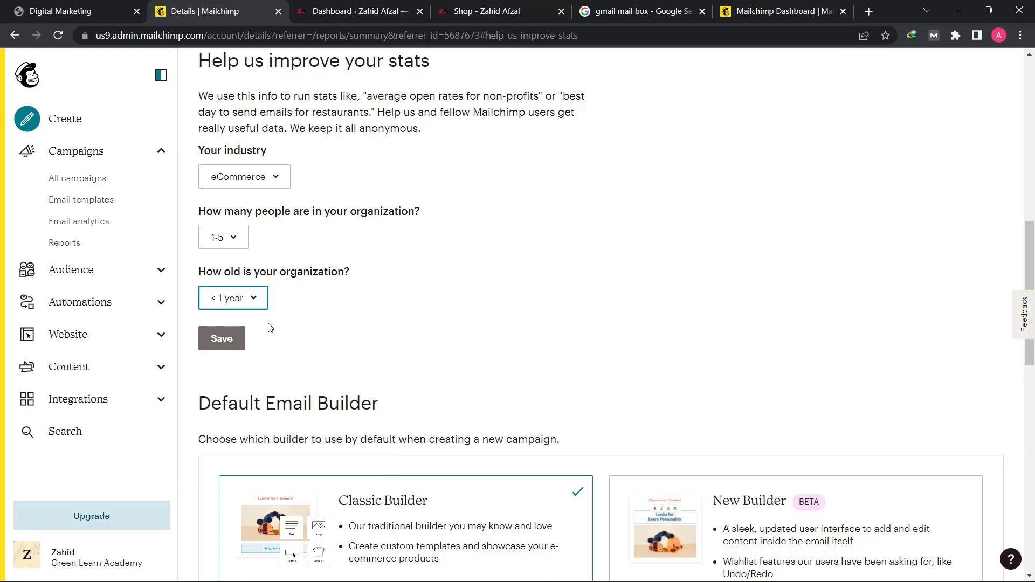
left_click(227, 341)
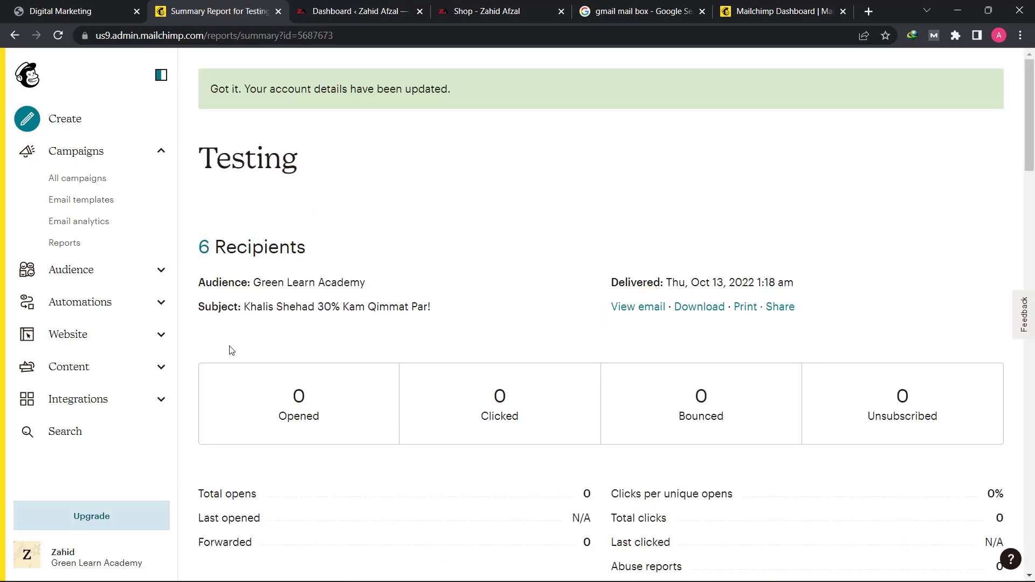
- Examine the Testing report's open and click rates, 24-hour performance, subscribers with most opens, social performance and top locations
scroll(231, 350, "down", 15)
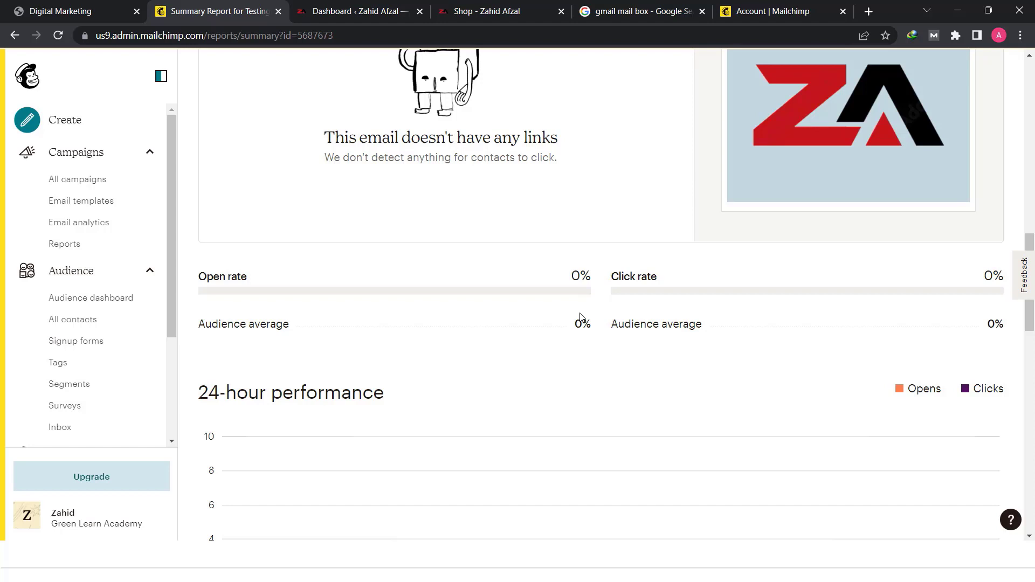
scroll(581, 319, "down", 3)
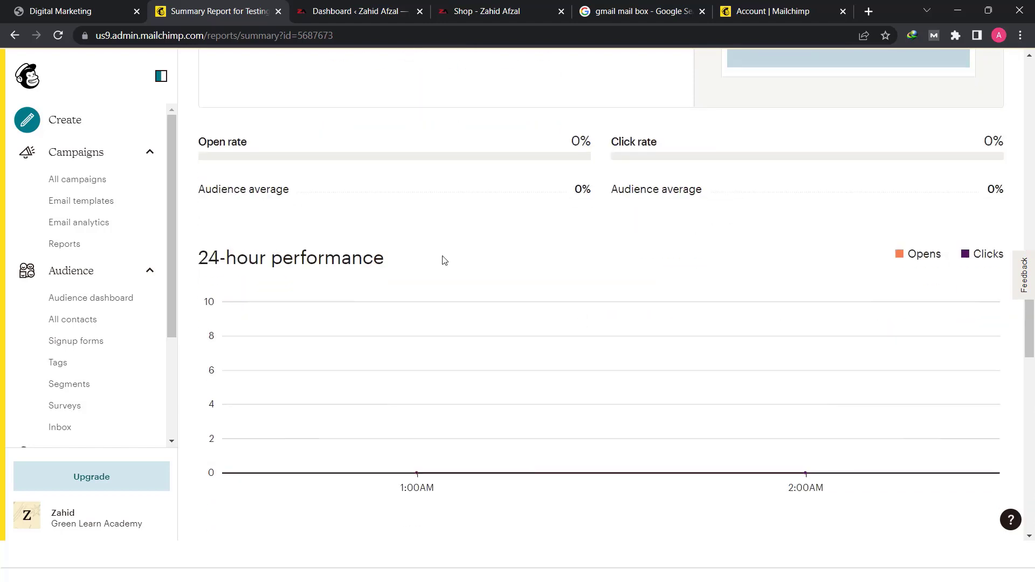
scroll(445, 260, "down", 2)
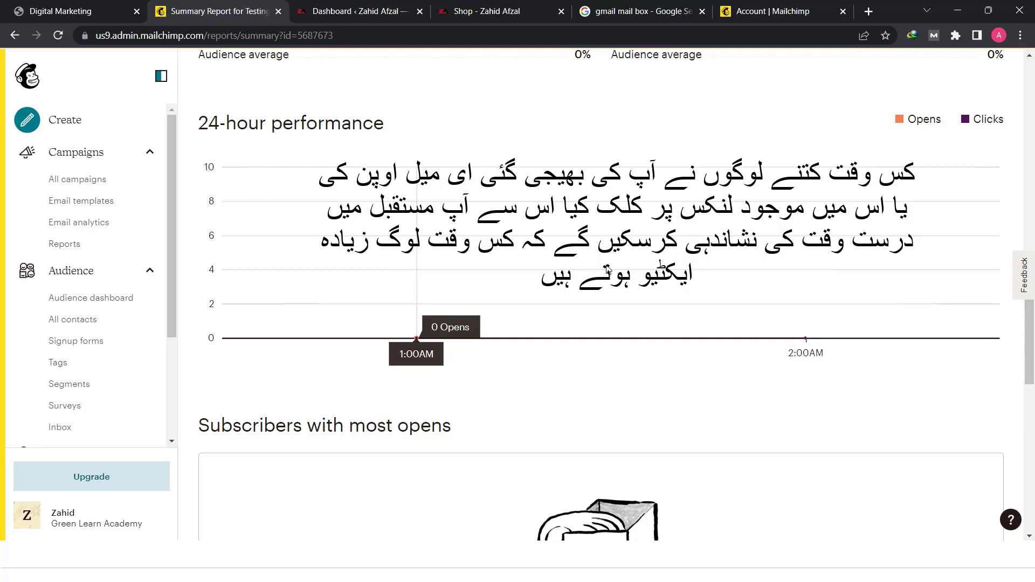
scroll(609, 275, "down", 6)
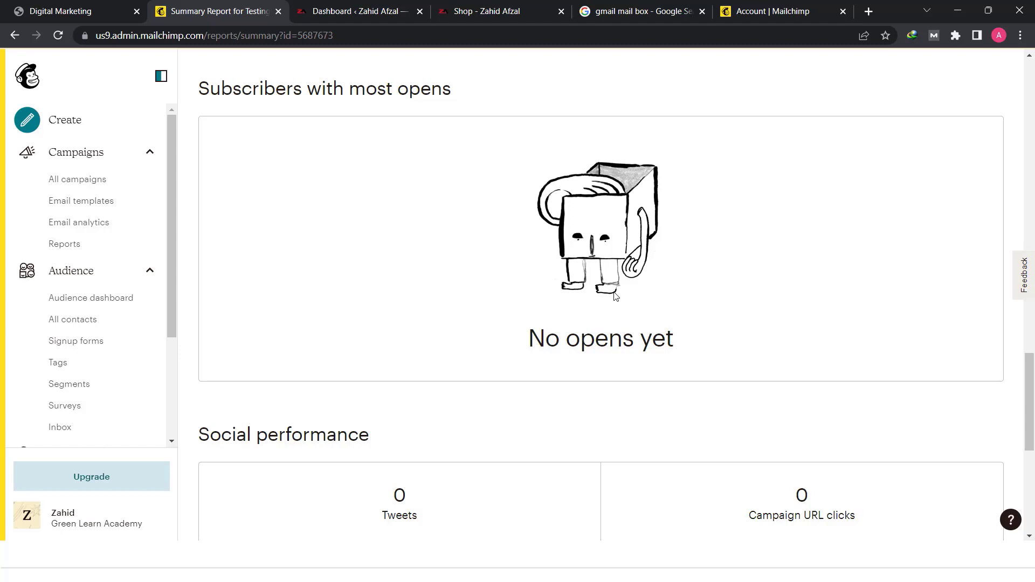
scroll(615, 296, "down", 5)
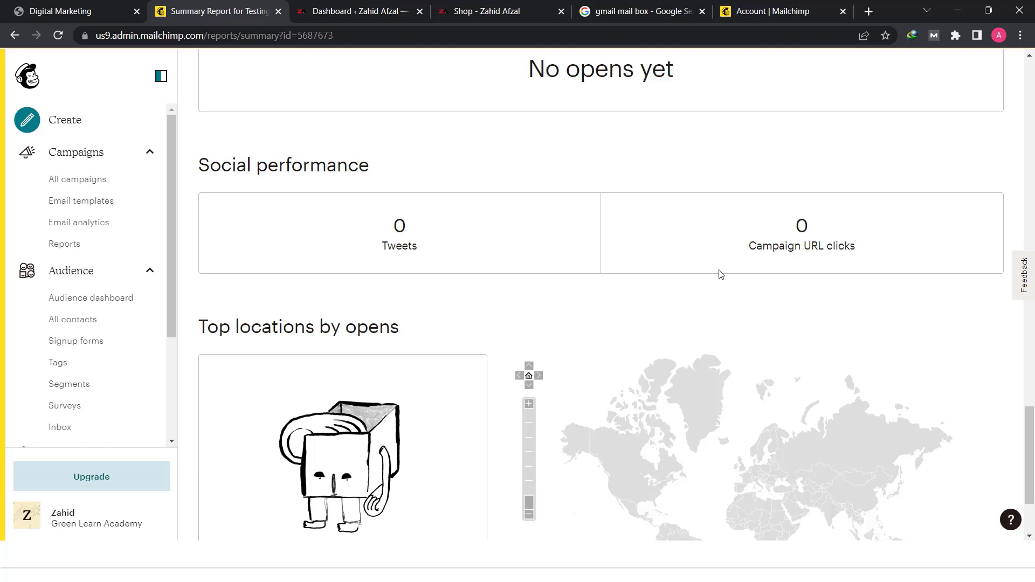
scroll(721, 275, "down", 2)
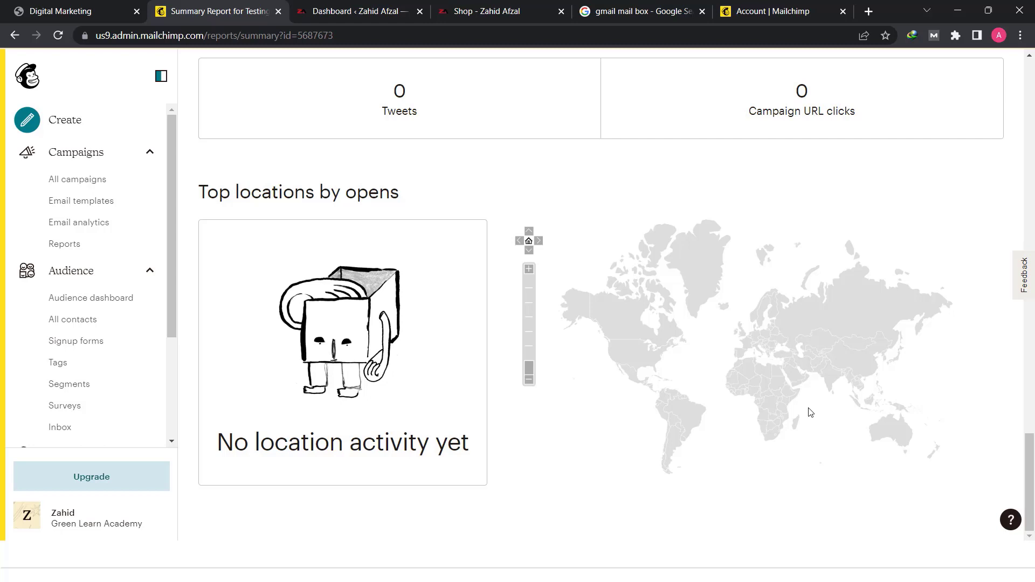
scroll(810, 412, "up", 15)
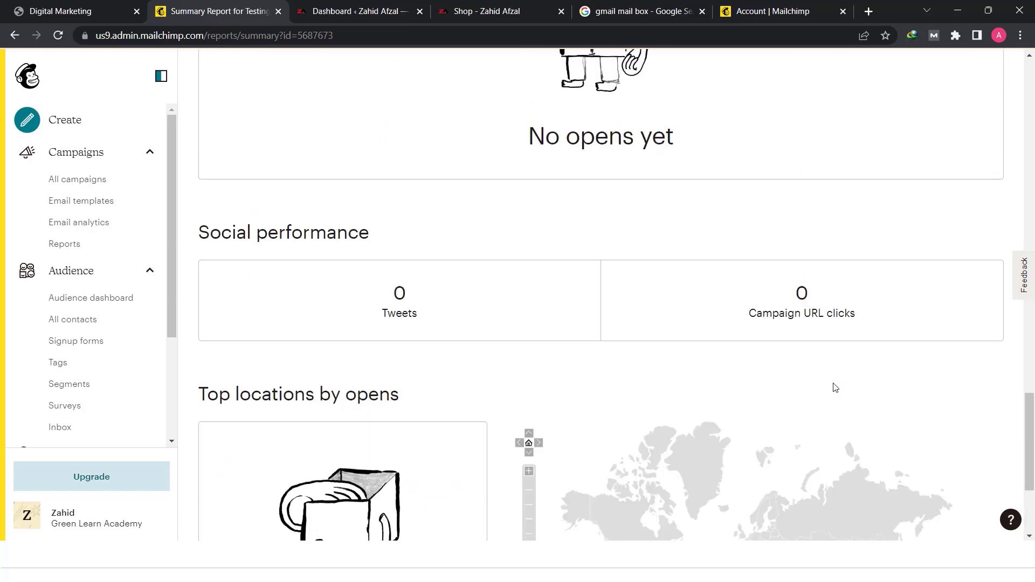
scroll(787, 399, "up", 12)
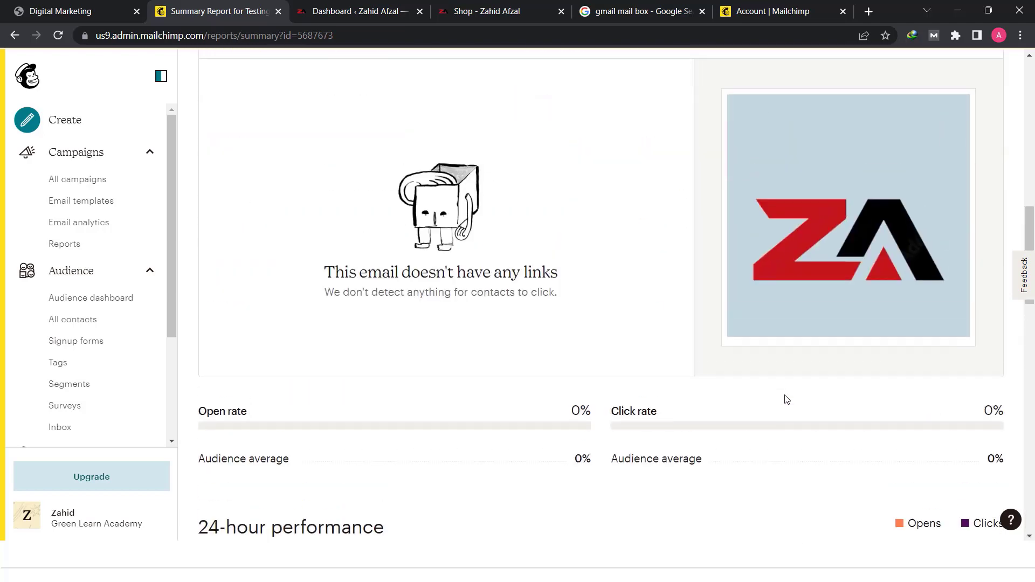
scroll(785, 399, "up", 1)
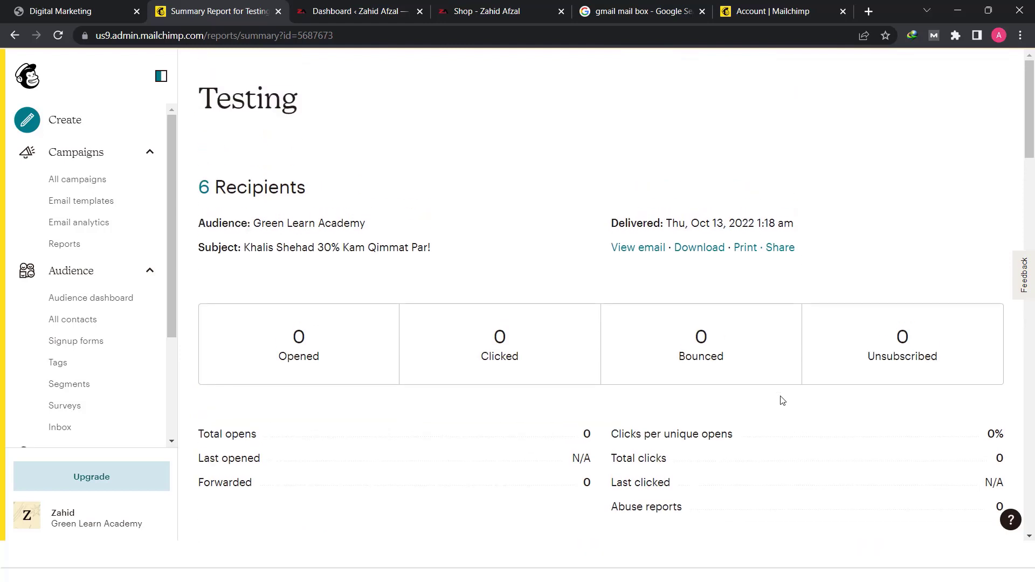